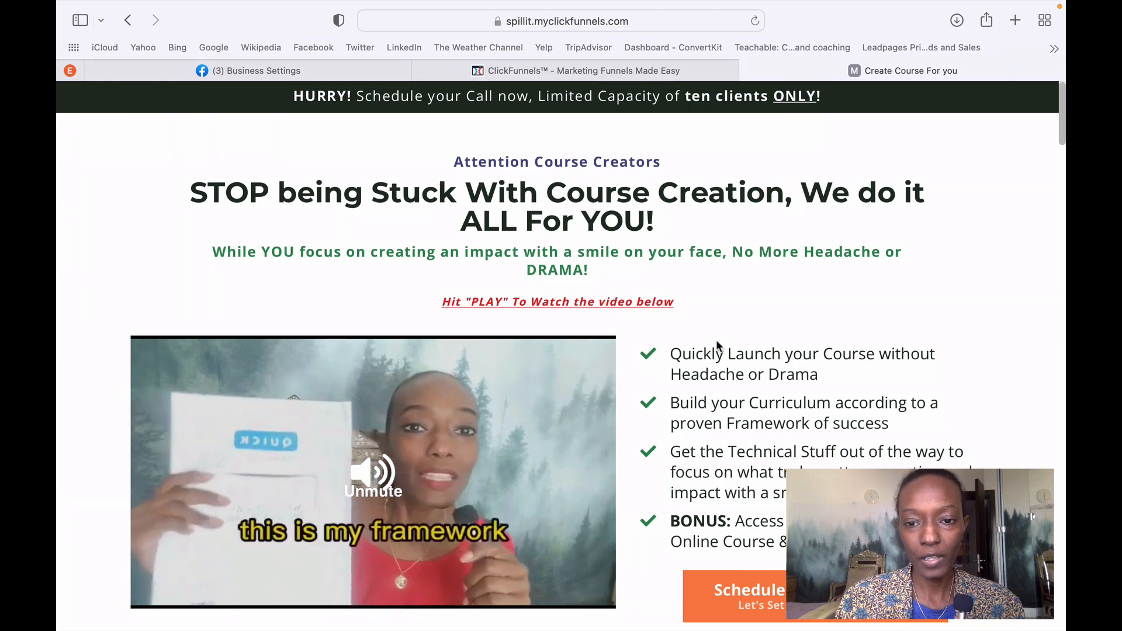
# Skim the course-creation landing page from its headline to the HTOC Framework section, and return to the headline.
pyautogui.scroll(-10, 717, 345)
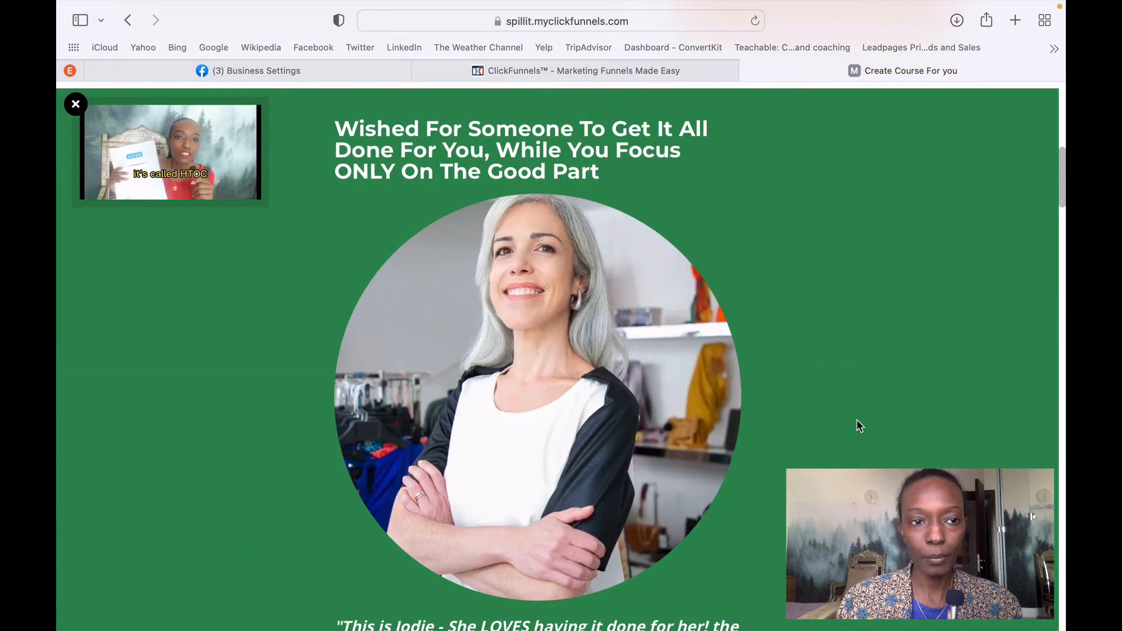
pyautogui.scroll(-5, 856, 425)
pyautogui.scroll(-20, 857, 420)
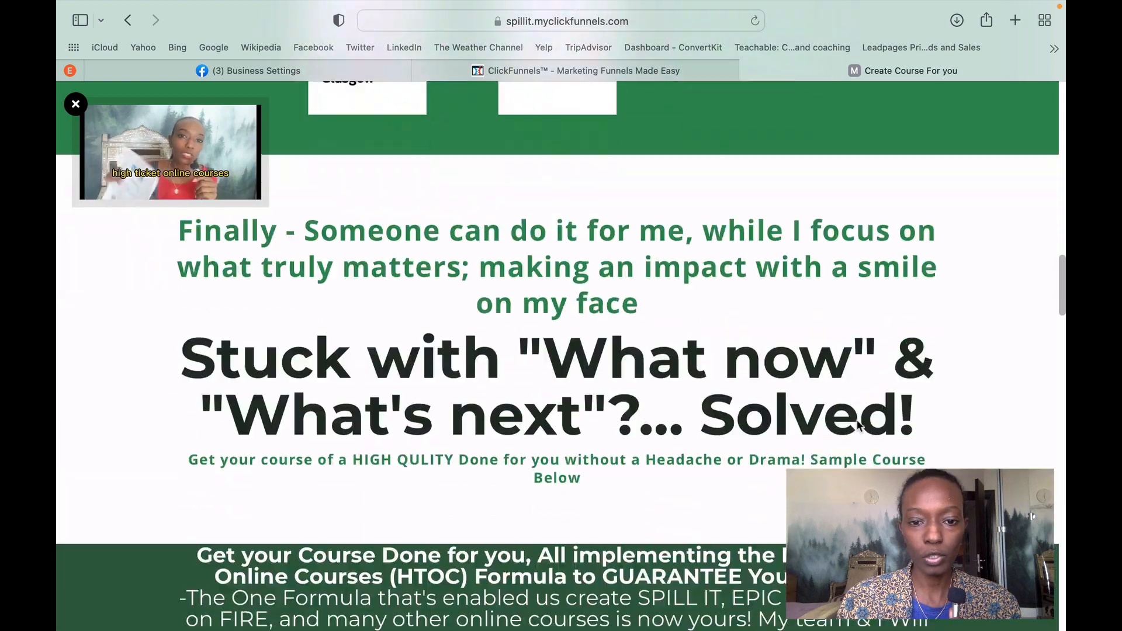
pyautogui.scroll(3, 858, 424)
pyautogui.scroll(-19, 857, 421)
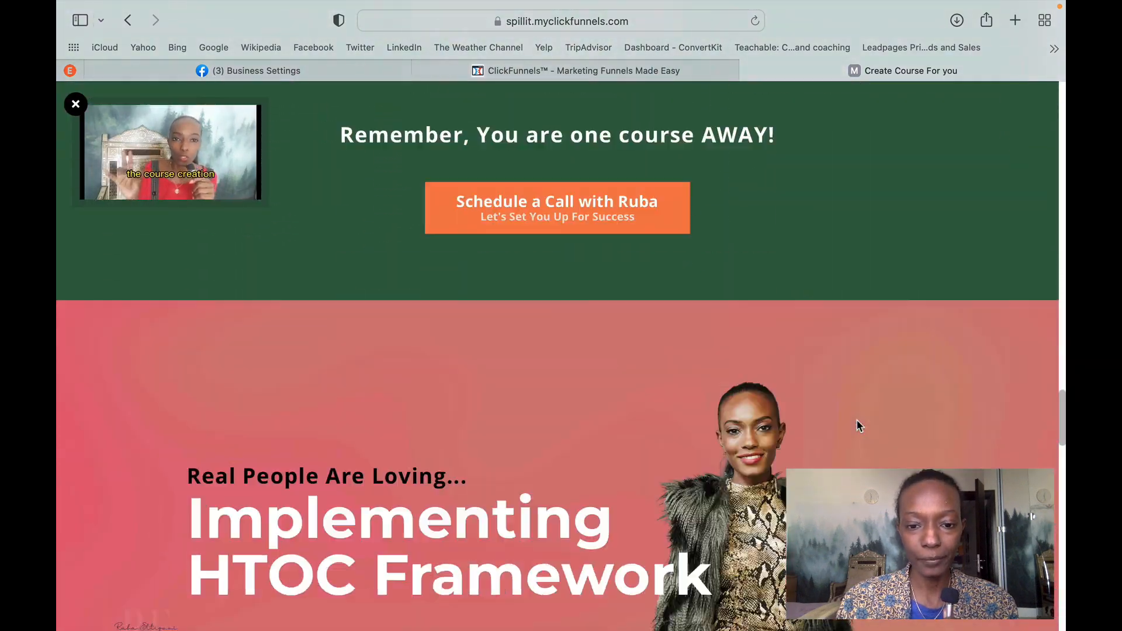
pyautogui.scroll(-5, 858, 427)
pyautogui.scroll(20, 858, 426)
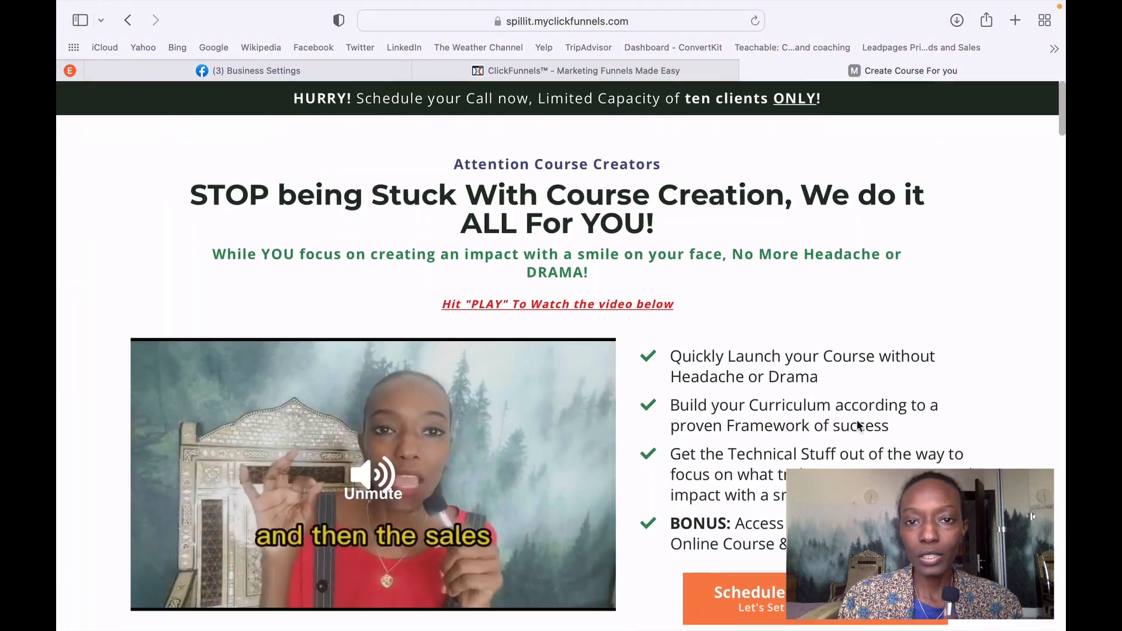
pyautogui.moveTo(657, 42)
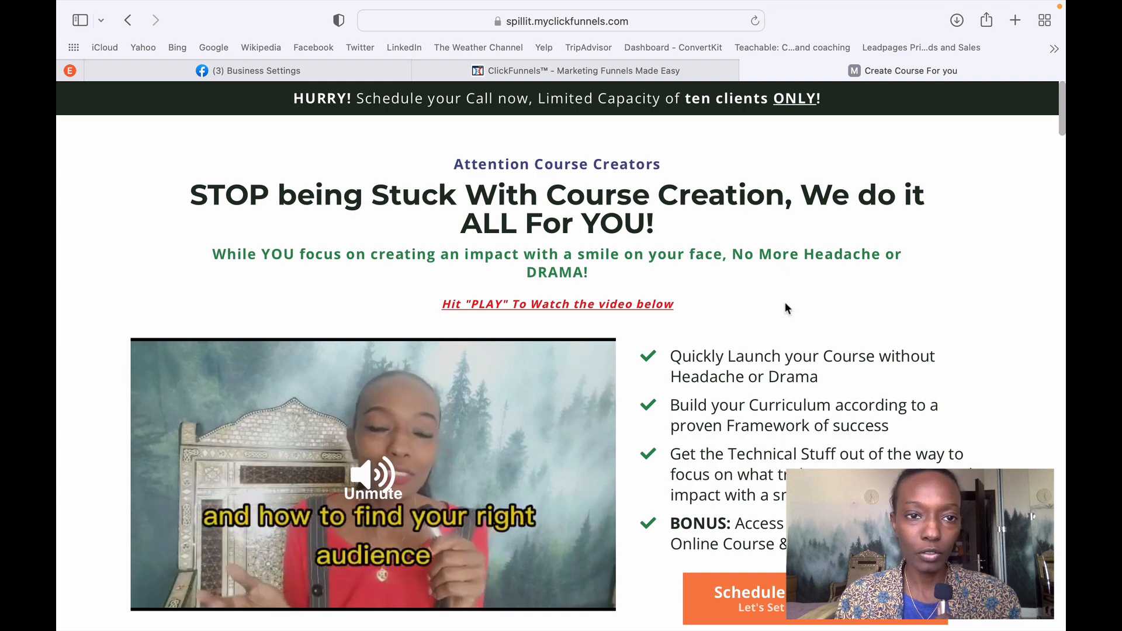
# Examine the landing page's introduction, endorsements and sample course section, and return to the headline.
pyautogui.scroll(-1, 786, 308)
pyautogui.scroll(-10, 786, 308)
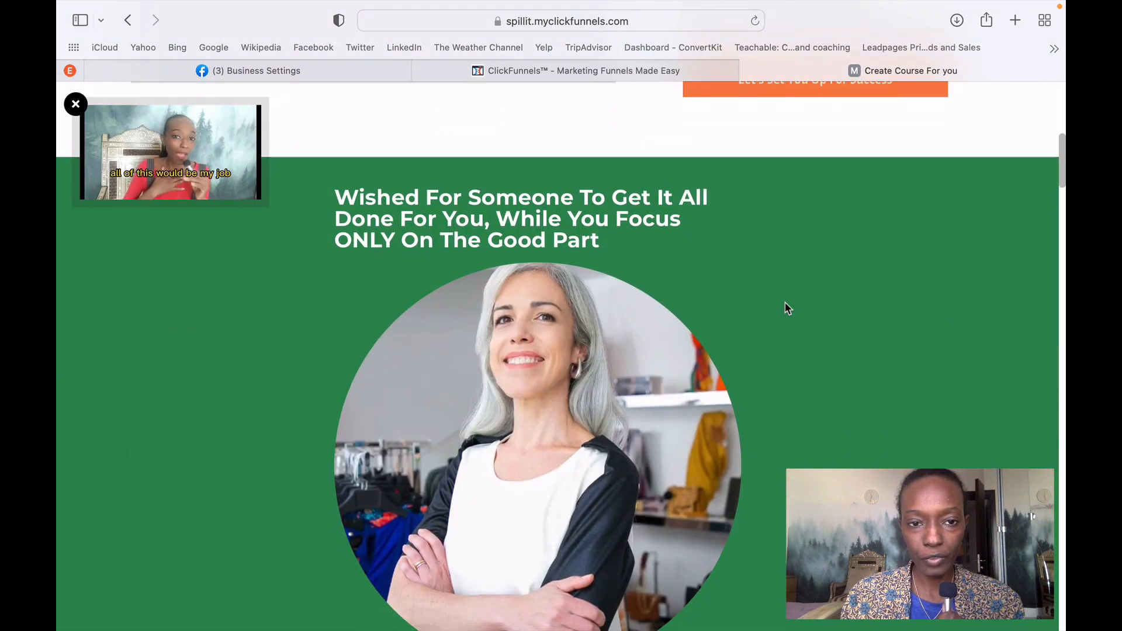
pyautogui.scroll(-1, 786, 308)
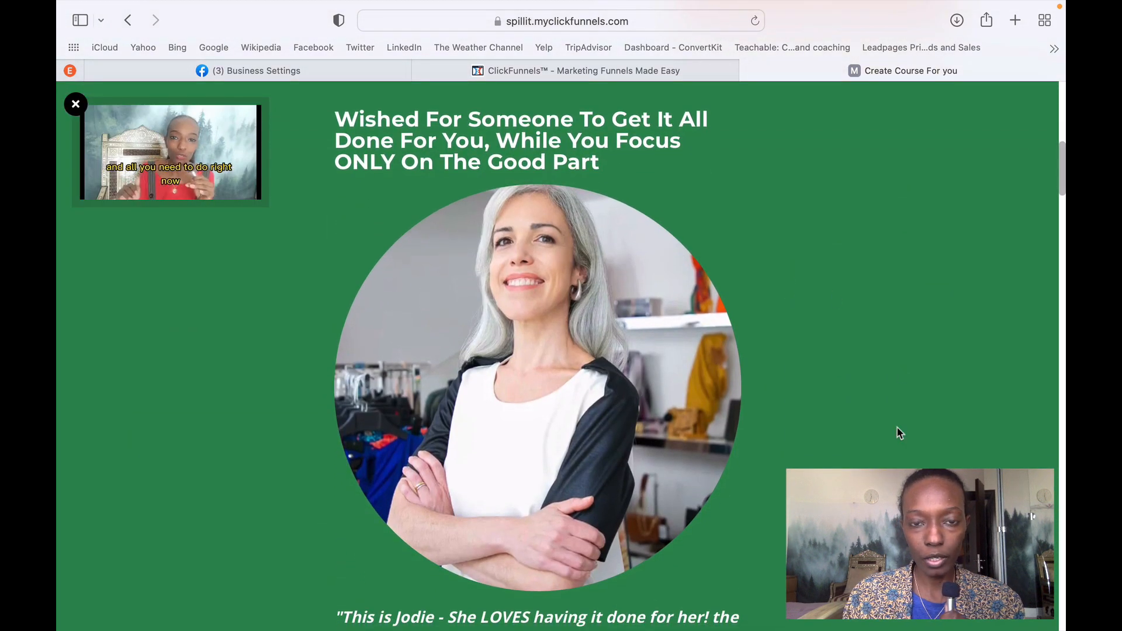
pyautogui.scroll(-1, 897, 428)
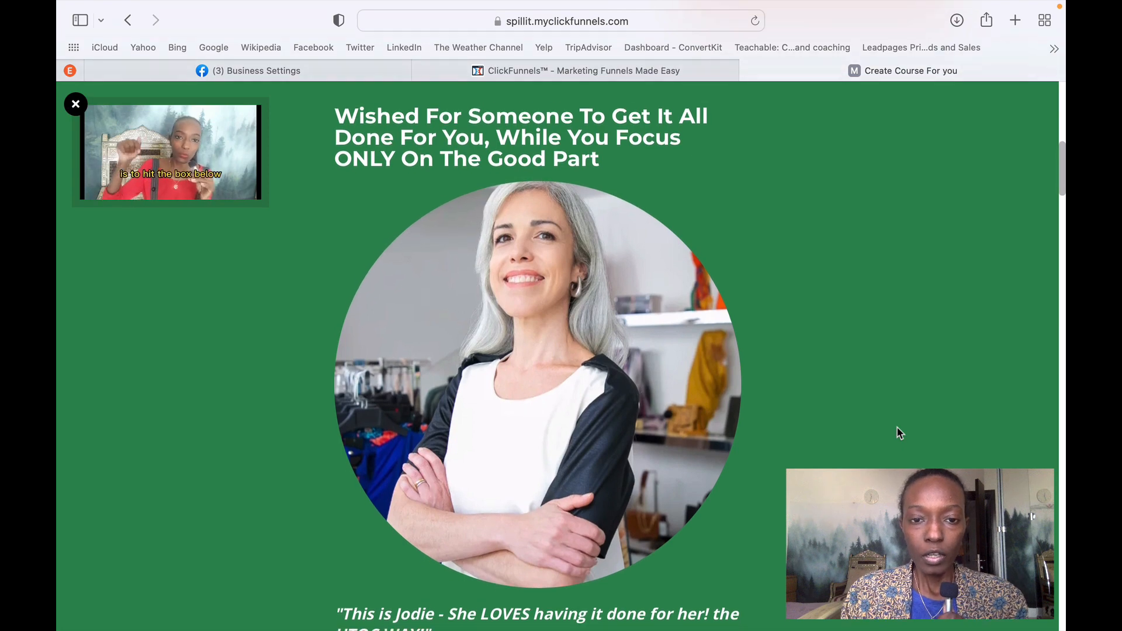
pyautogui.scroll(-10, 897, 428)
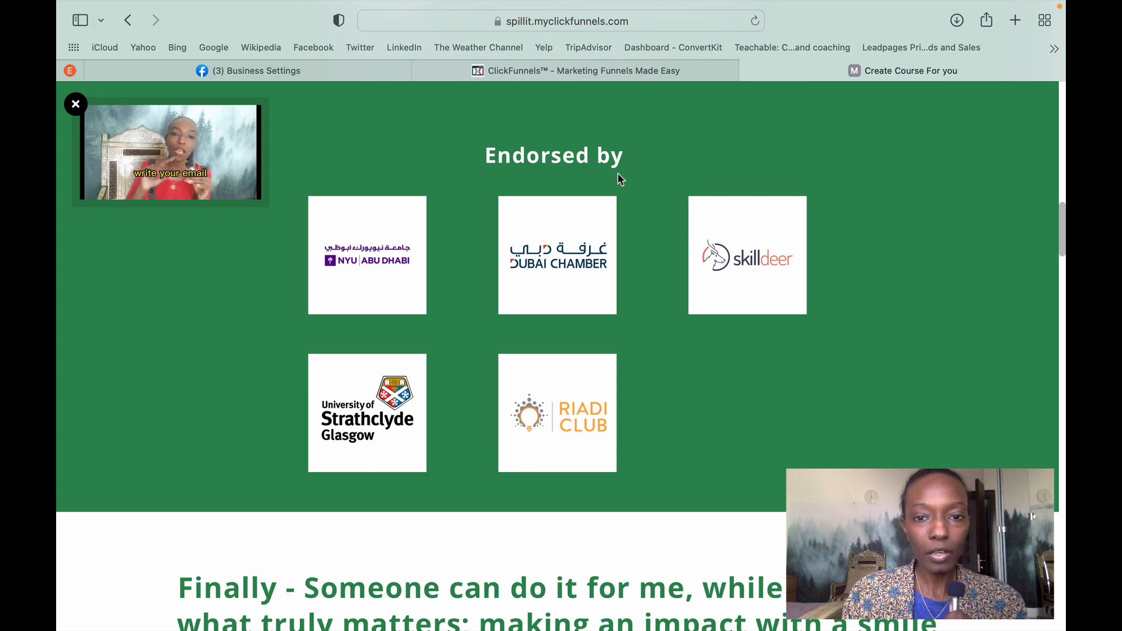
pyautogui.scroll(-7, 754, 458)
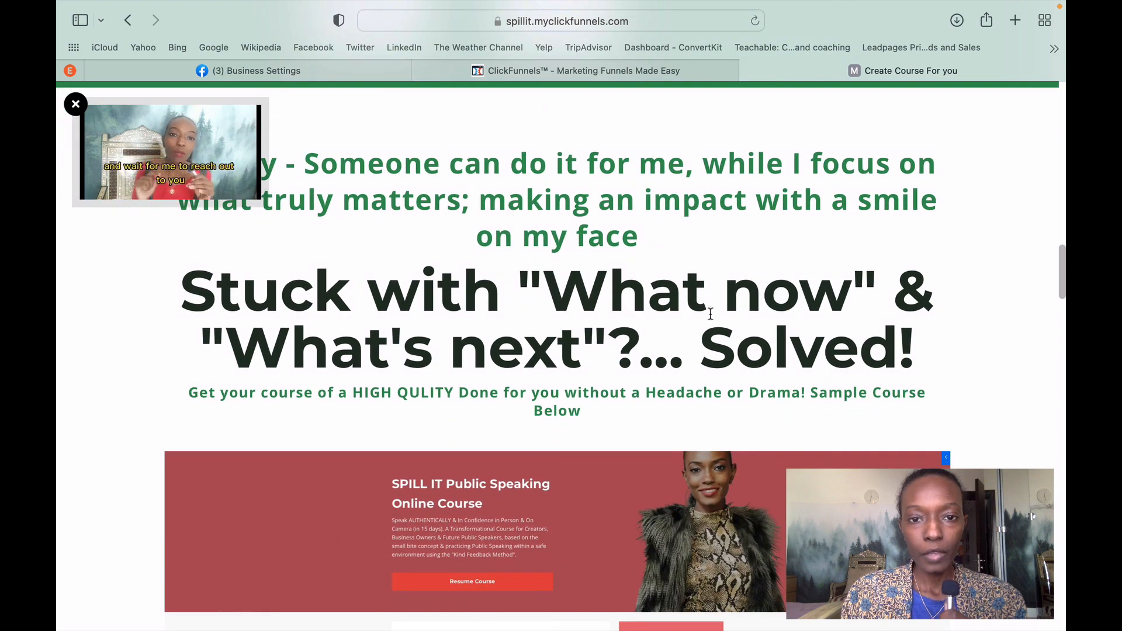
pyautogui.scroll(-4, 834, 290)
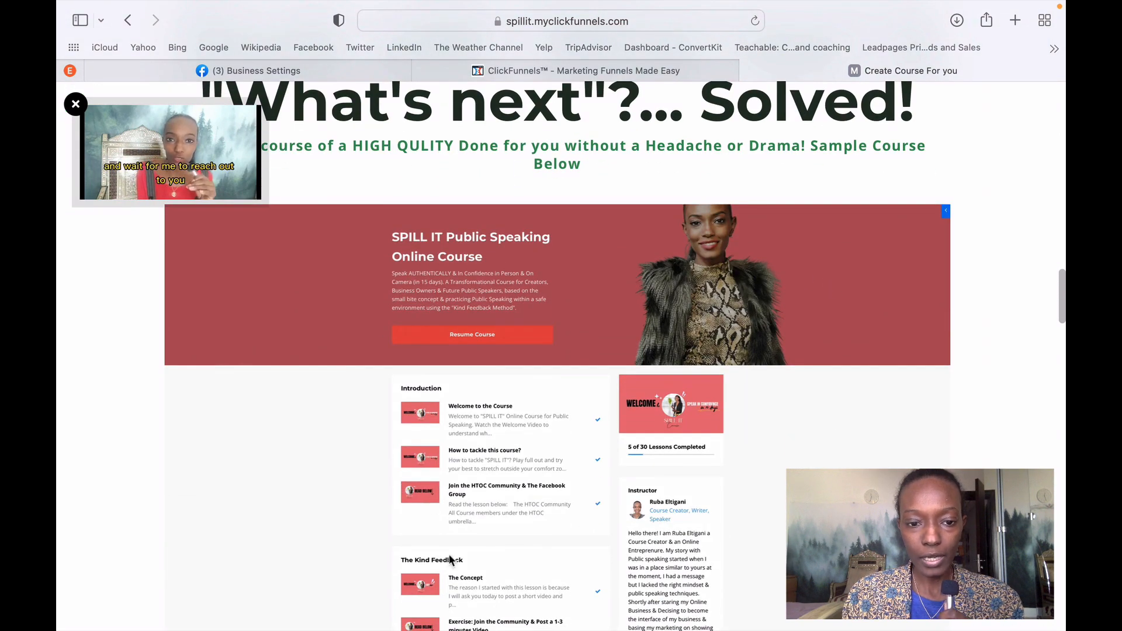
pyautogui.scroll(-5, 558, 356)
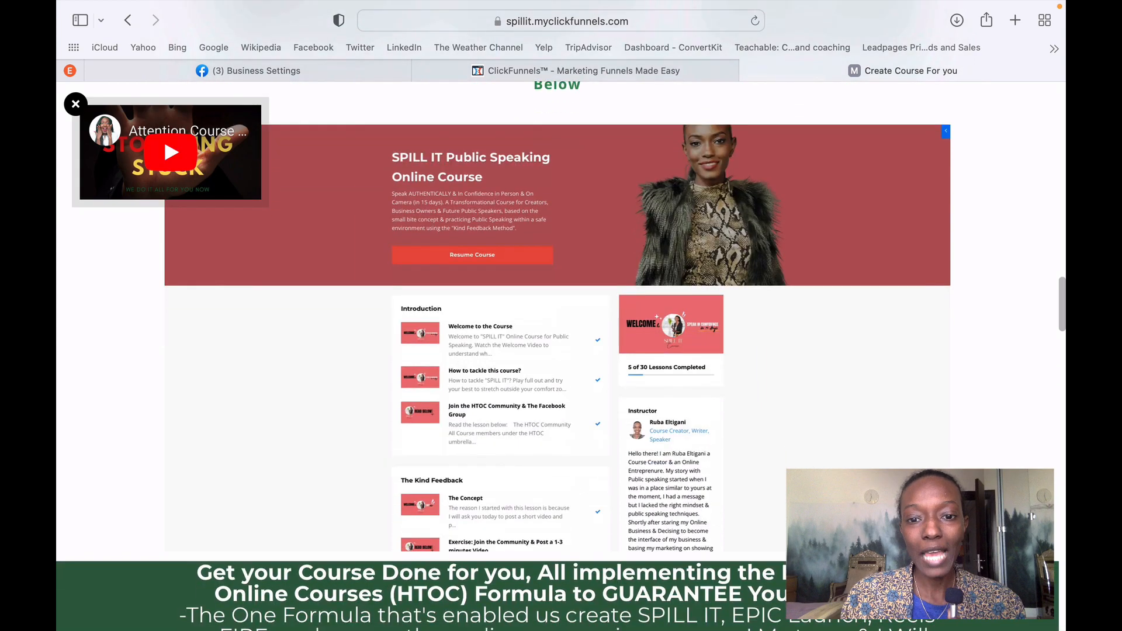
pyautogui.scroll(15, 557, 357)
pyautogui.scroll(20, 545, 435)
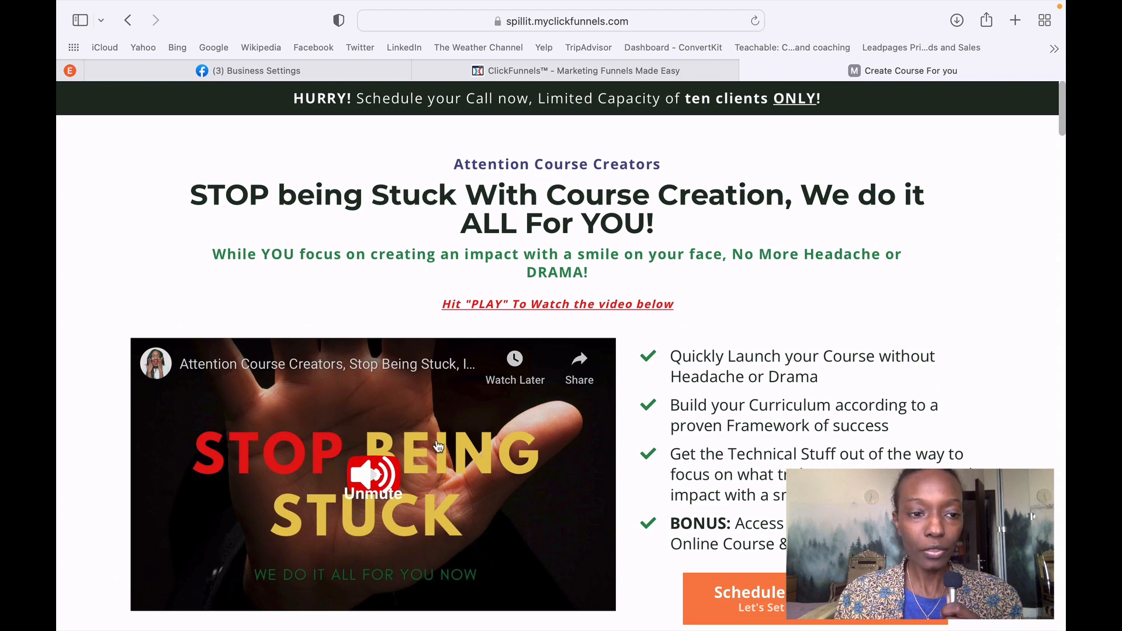
# Review the full landing page down to its footer, including the HTOC benefits, call-scheduling offer, testimonials and "Does this sound like you?" section.
pyautogui.scroll(-10, 438, 446)
pyautogui.scroll(-15, 437, 441)
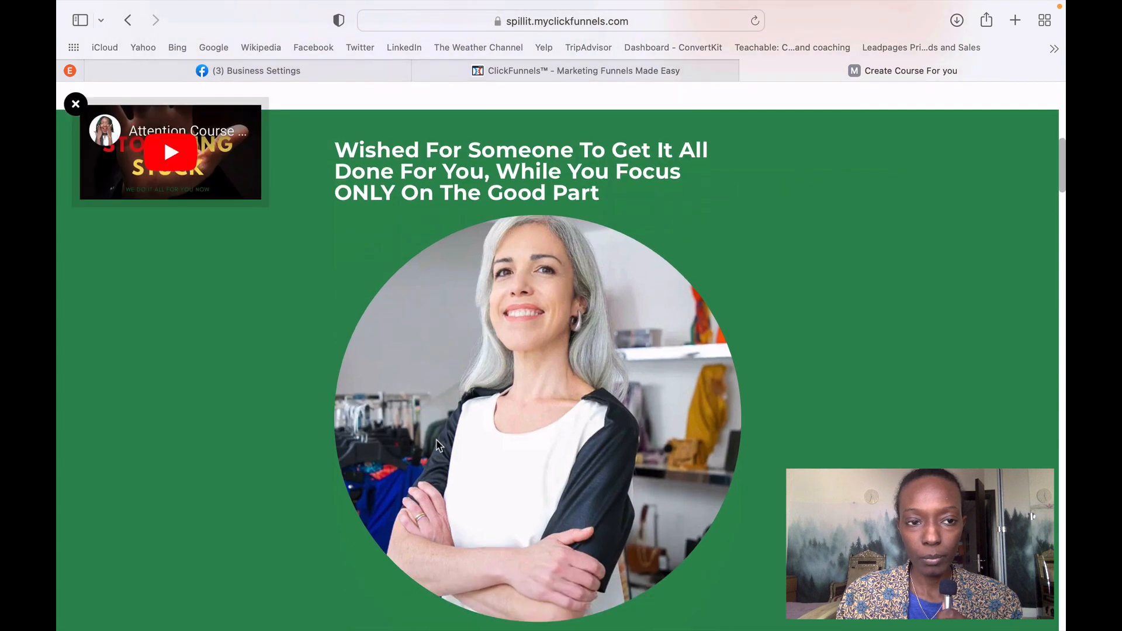
pyautogui.scroll(-10, 436, 443)
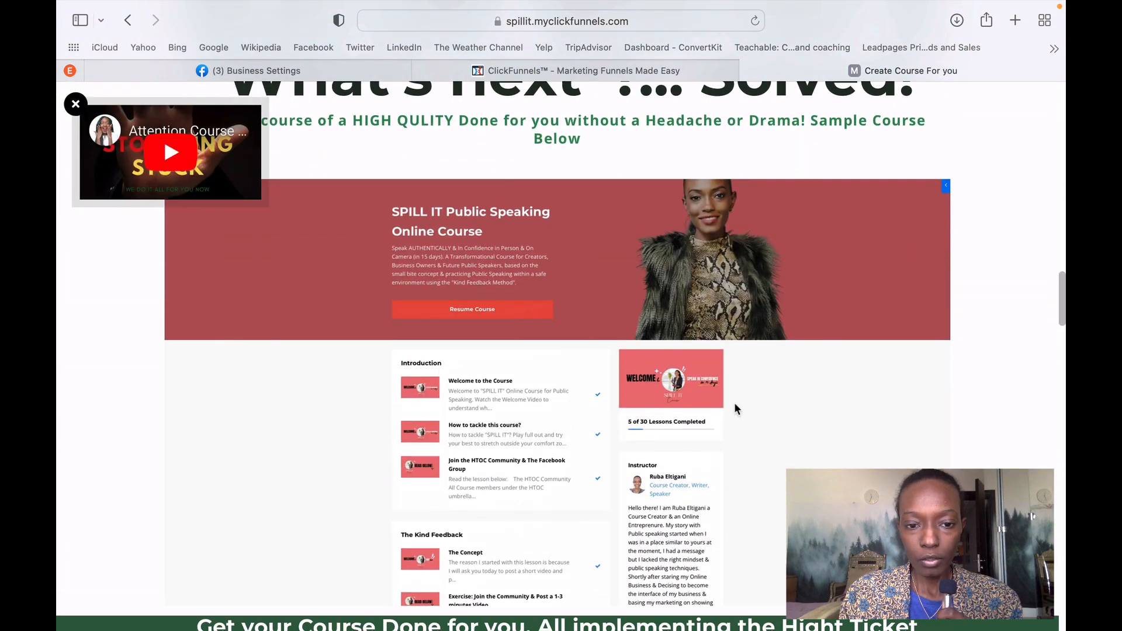
pyautogui.scroll(-10, 737, 409)
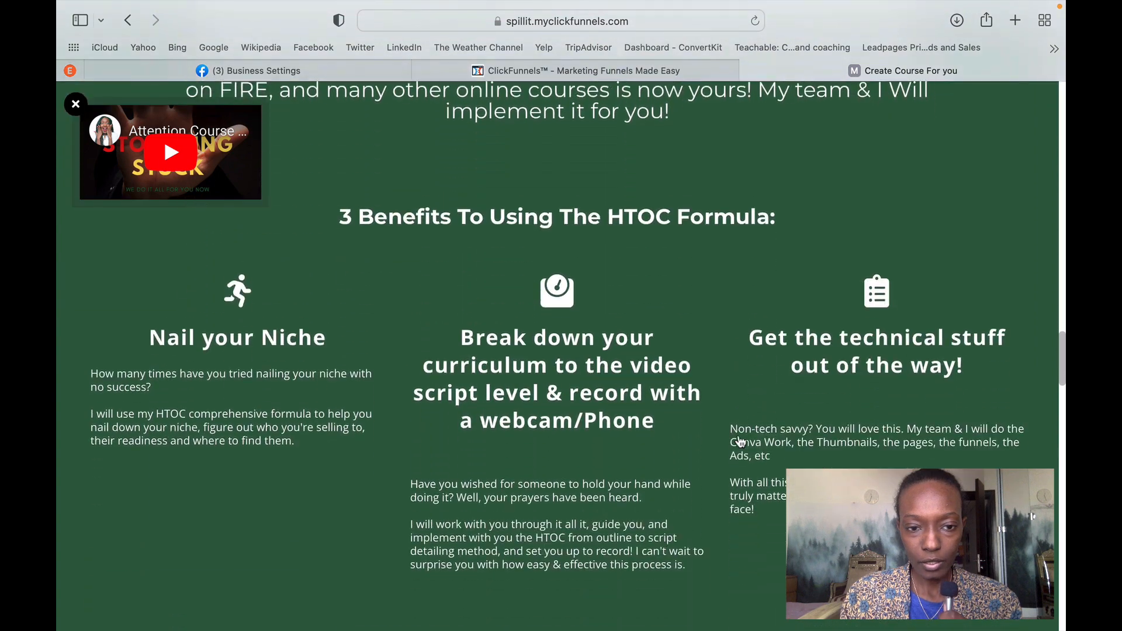
pyautogui.scroll(-2, 739, 441)
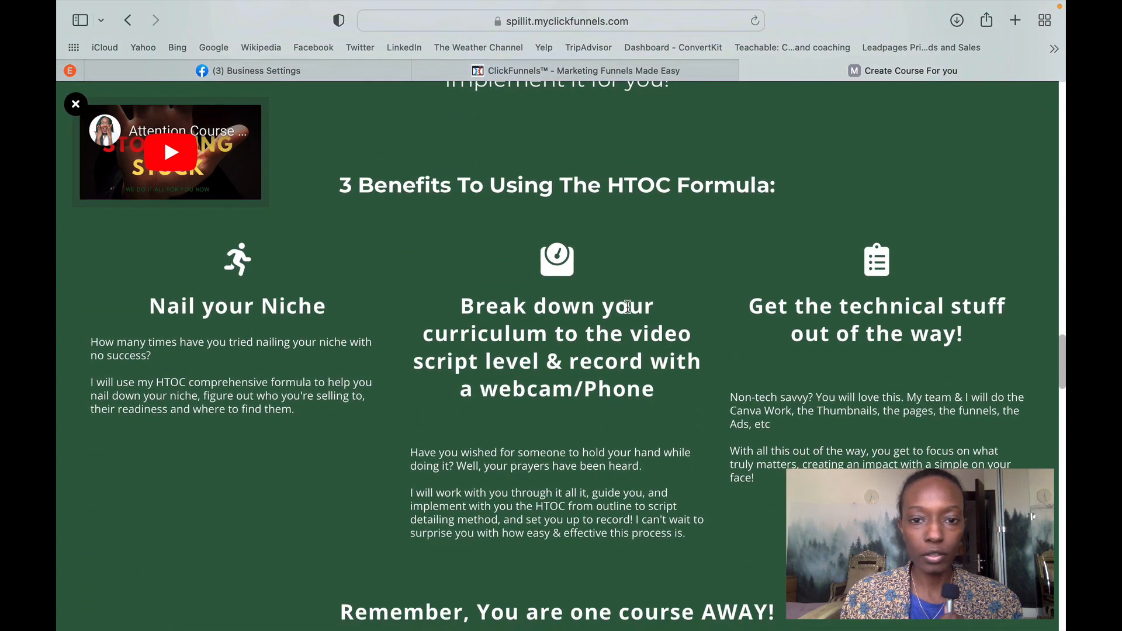
pyautogui.scroll(-8, 674, 401)
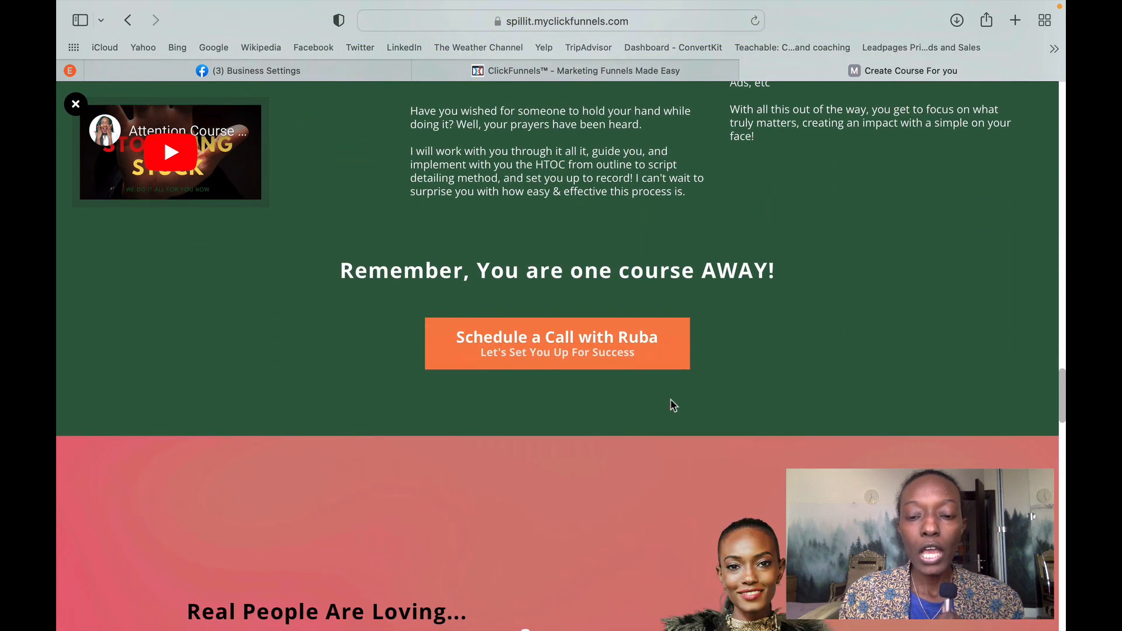
pyautogui.scroll(-1, 672, 433)
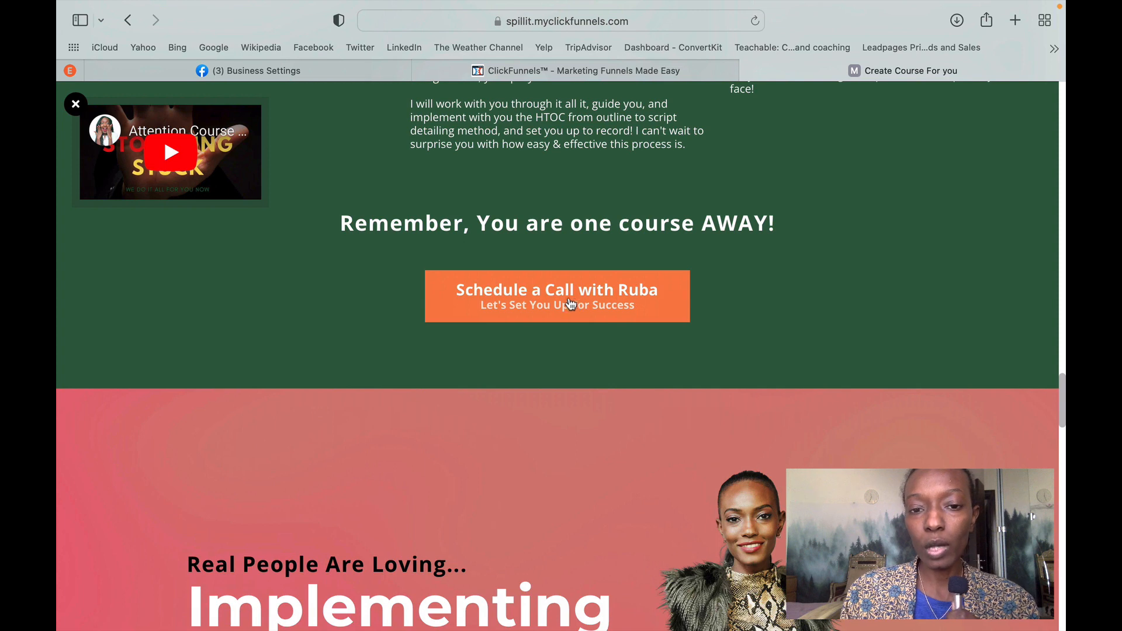
pyautogui.scroll(-5, 598, 458)
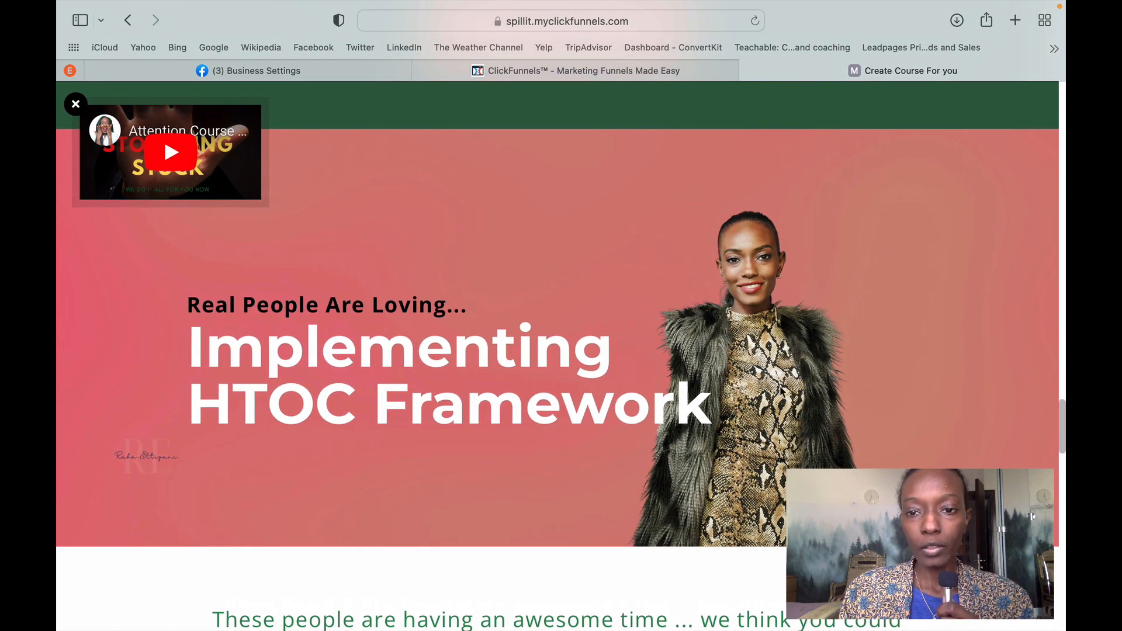
pyautogui.scroll(-9, 754, 408)
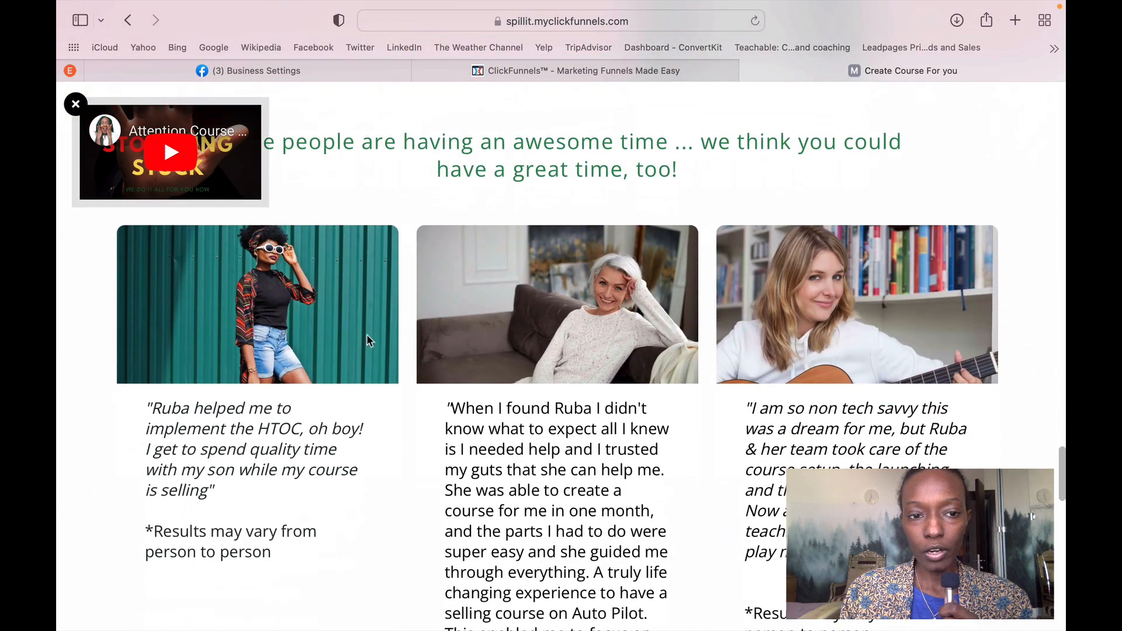
pyautogui.scroll(-12, 657, 392)
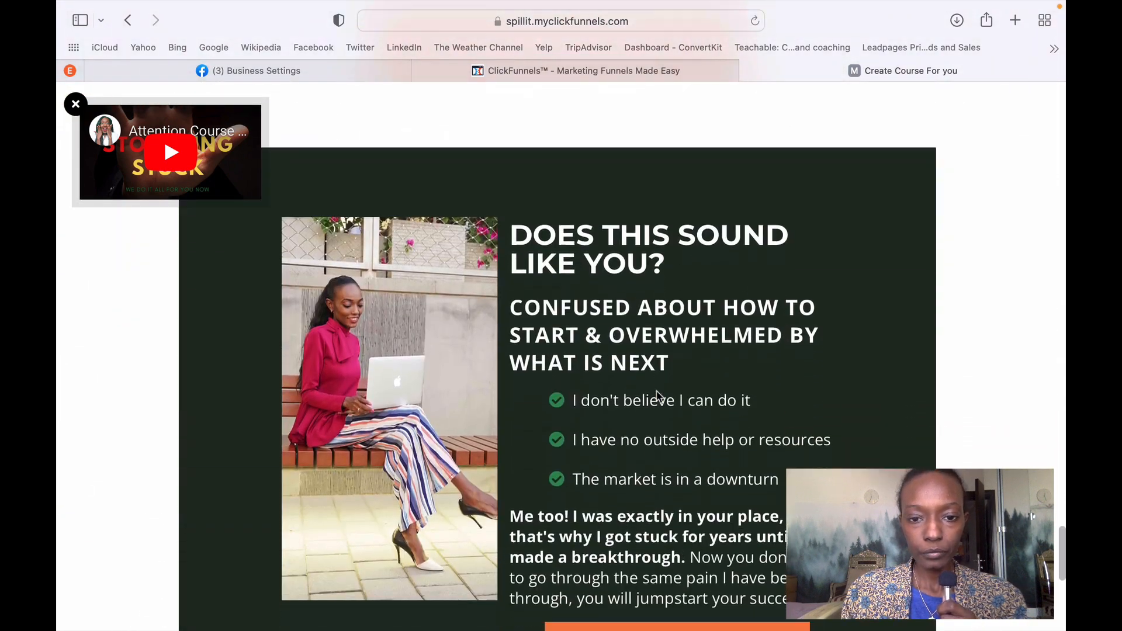
pyautogui.scroll(-1, 657, 395)
pyautogui.scroll(-8, 338, 446)
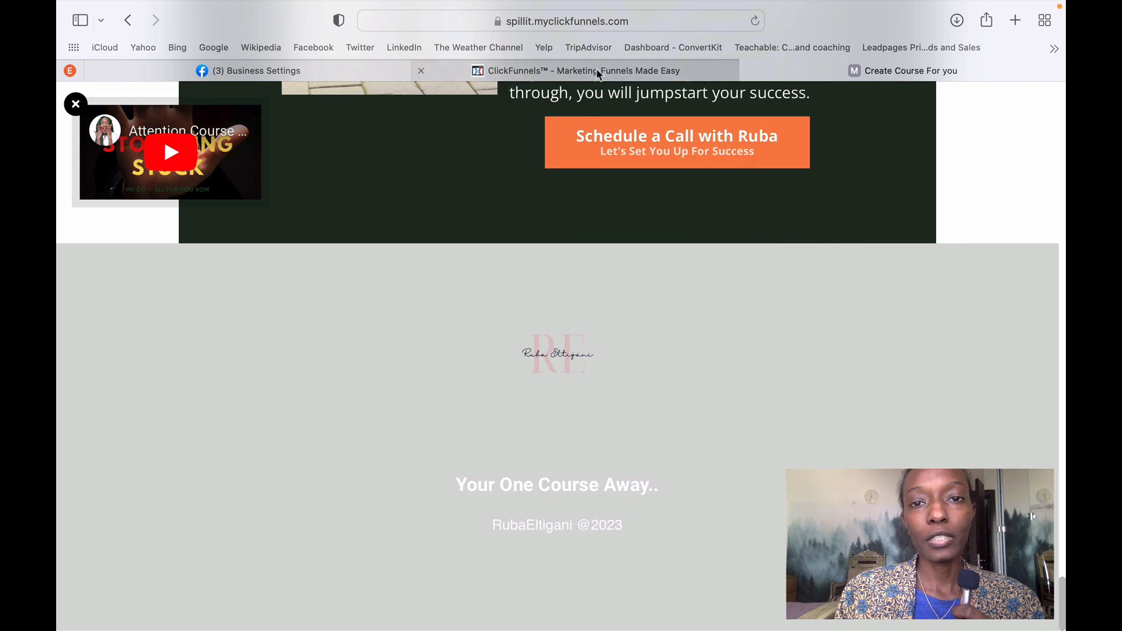
# Switch to the ClickFunnels home page and highlight the domain clickfunnels.com in its web address.
pyautogui.moveTo(596, 70)
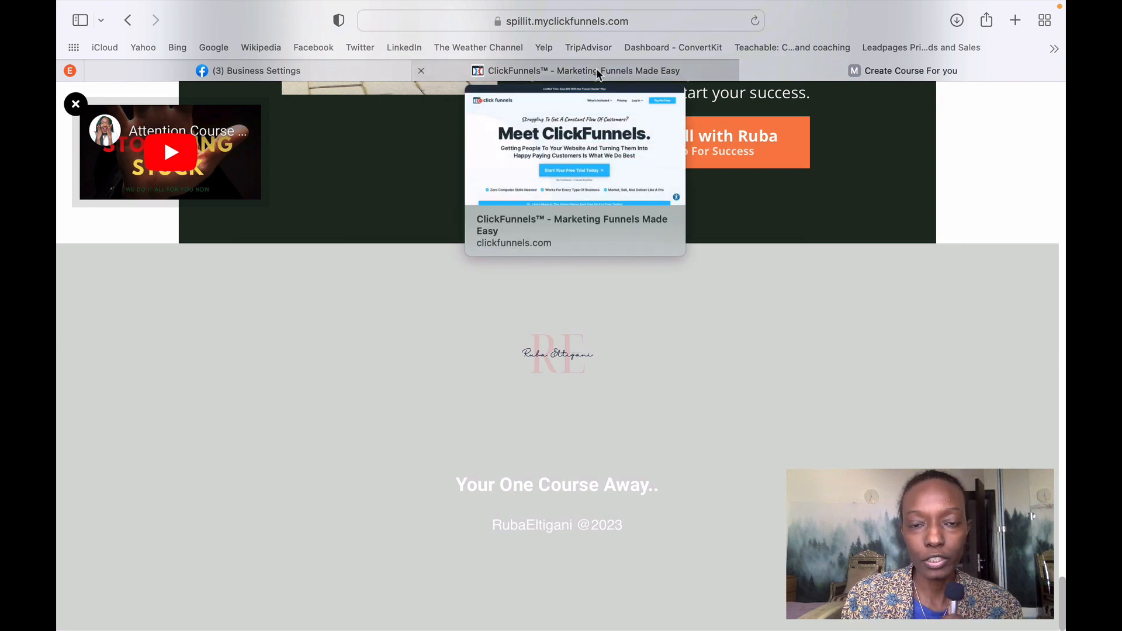
pyautogui.click(605, 73)
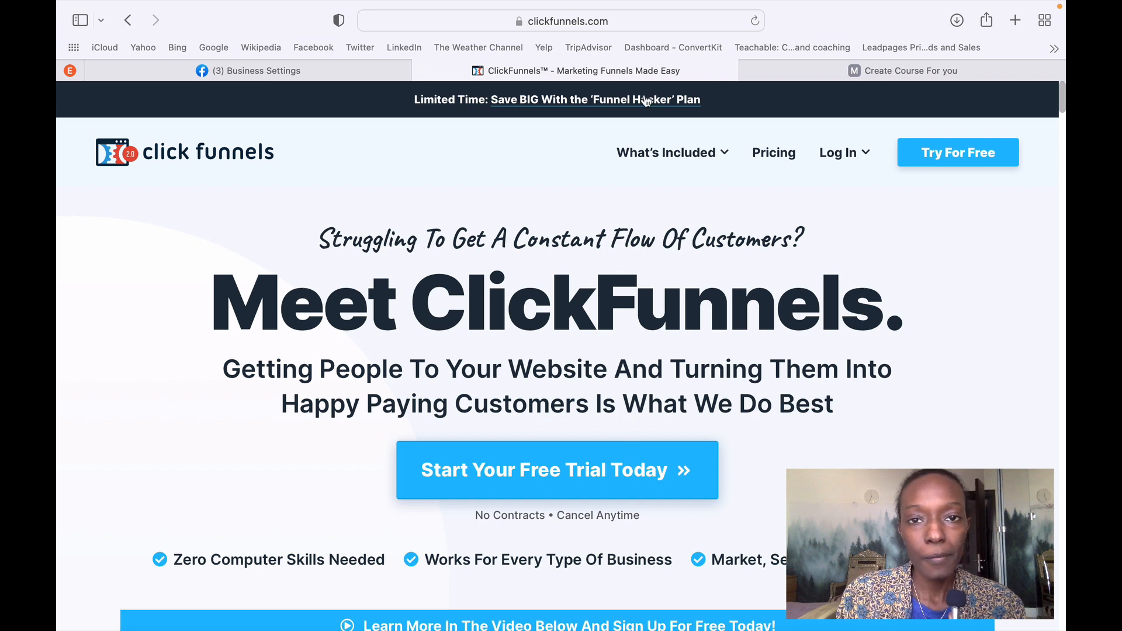
pyautogui.click(632, 21)
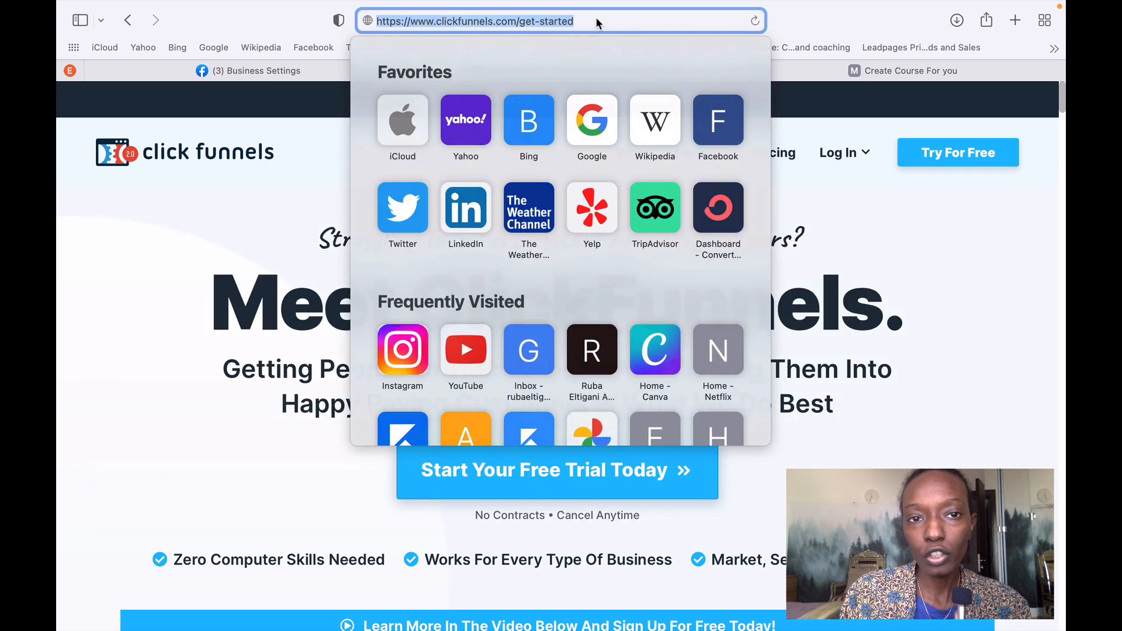
pyautogui.click(408, 21)
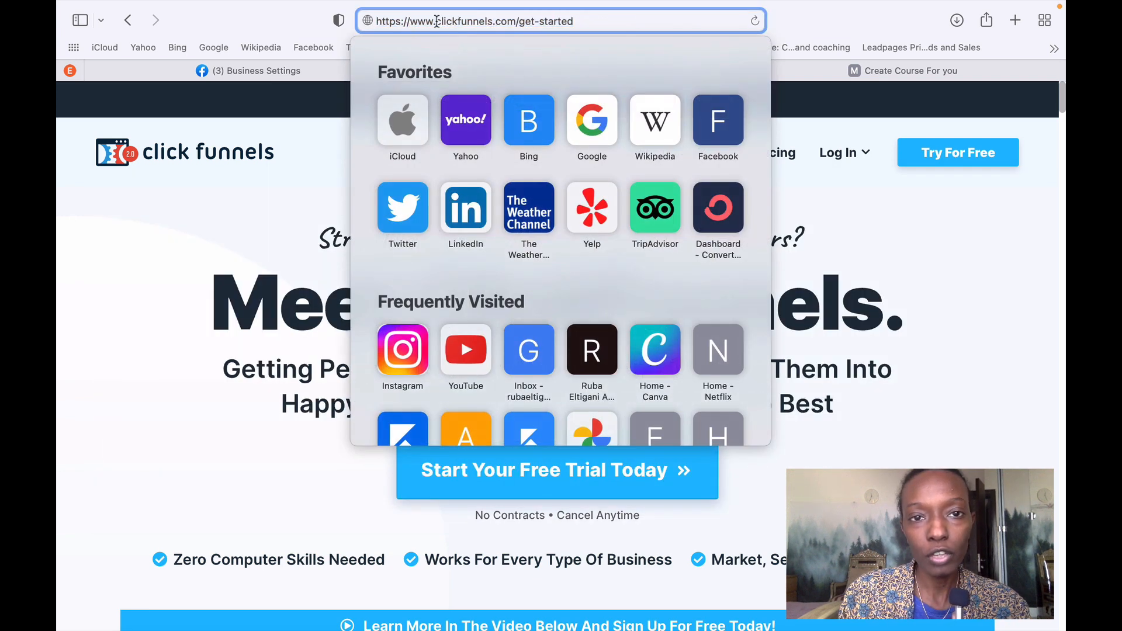
pyautogui.moveTo(436, 21); pyautogui.dragTo(514, 21)
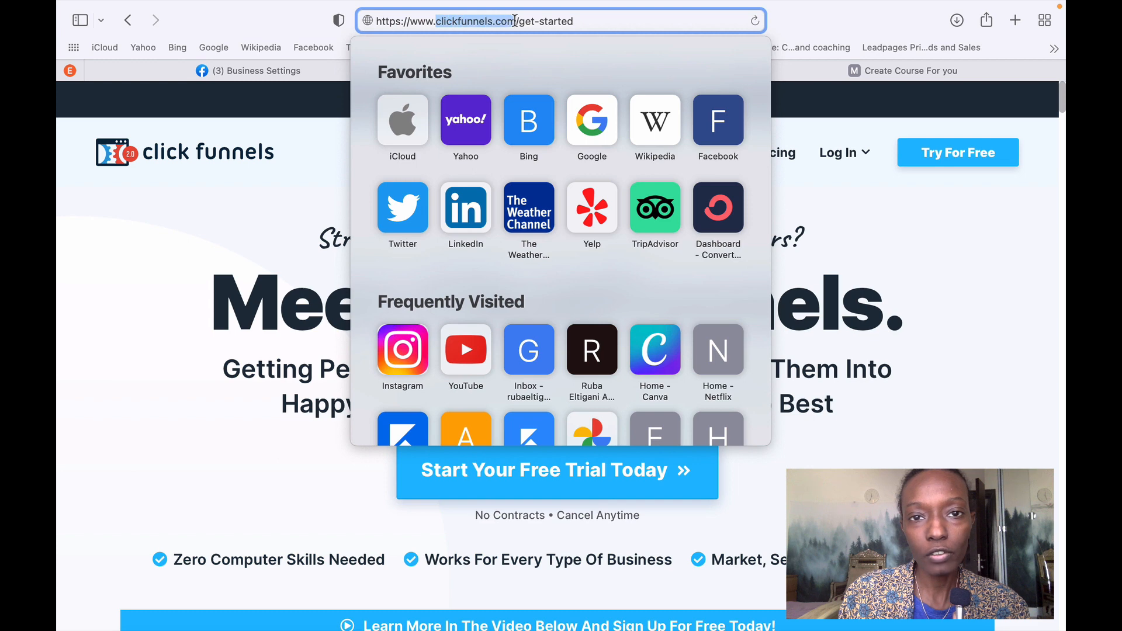
pyautogui.click(821, 18)
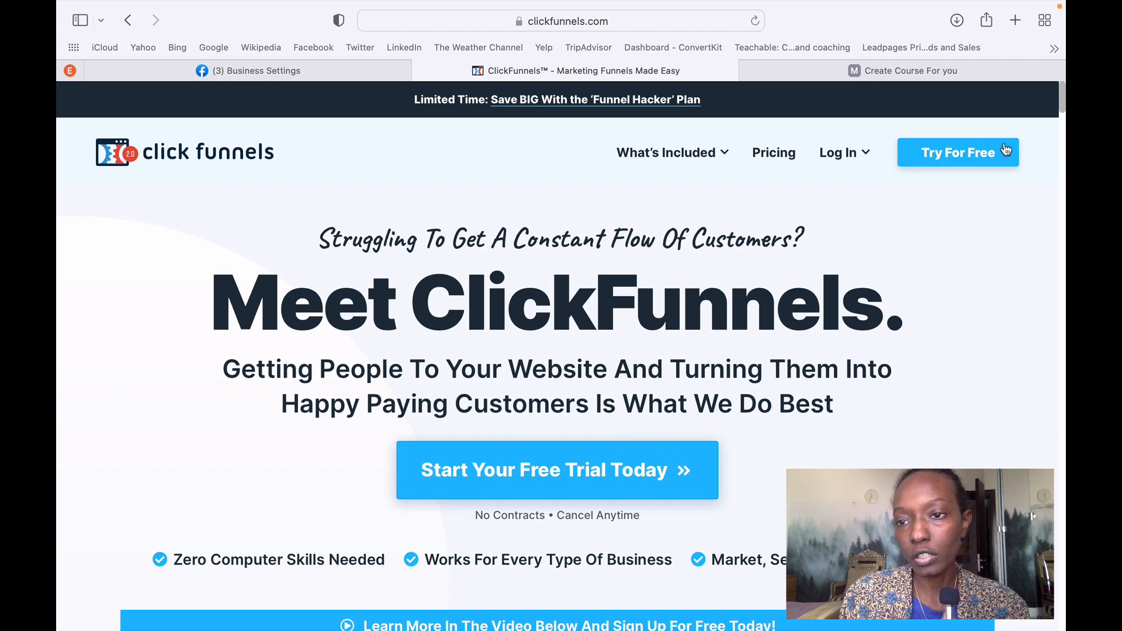
# Log in to ClickFunnels 2.0 with the saved account e-mail and password.
pyautogui.moveTo(854, 159)
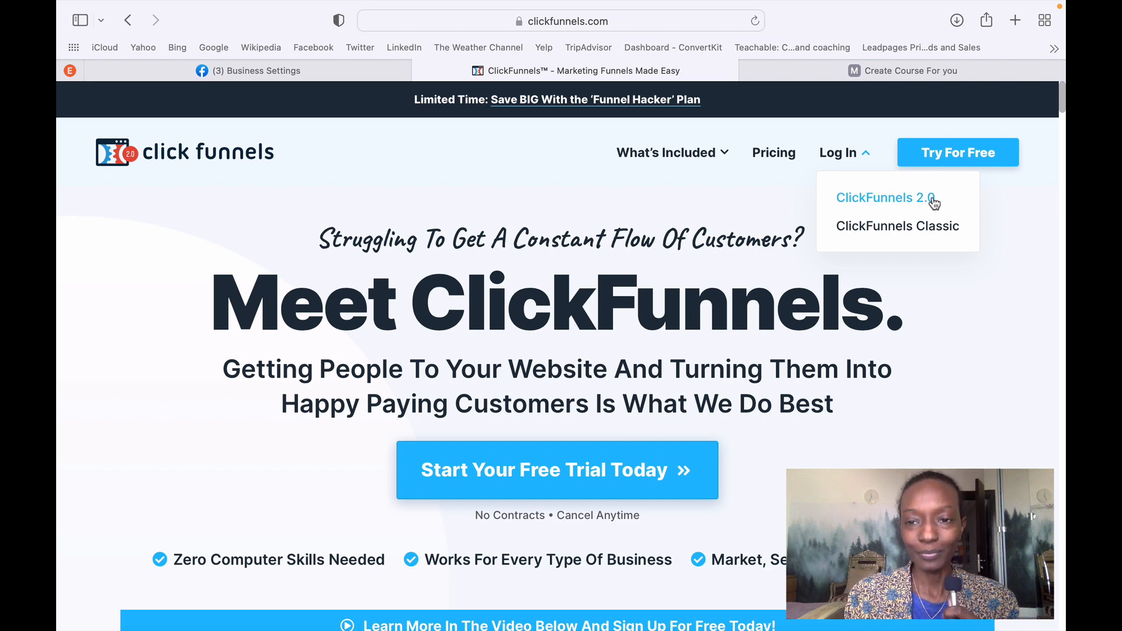
pyautogui.click(893, 200)
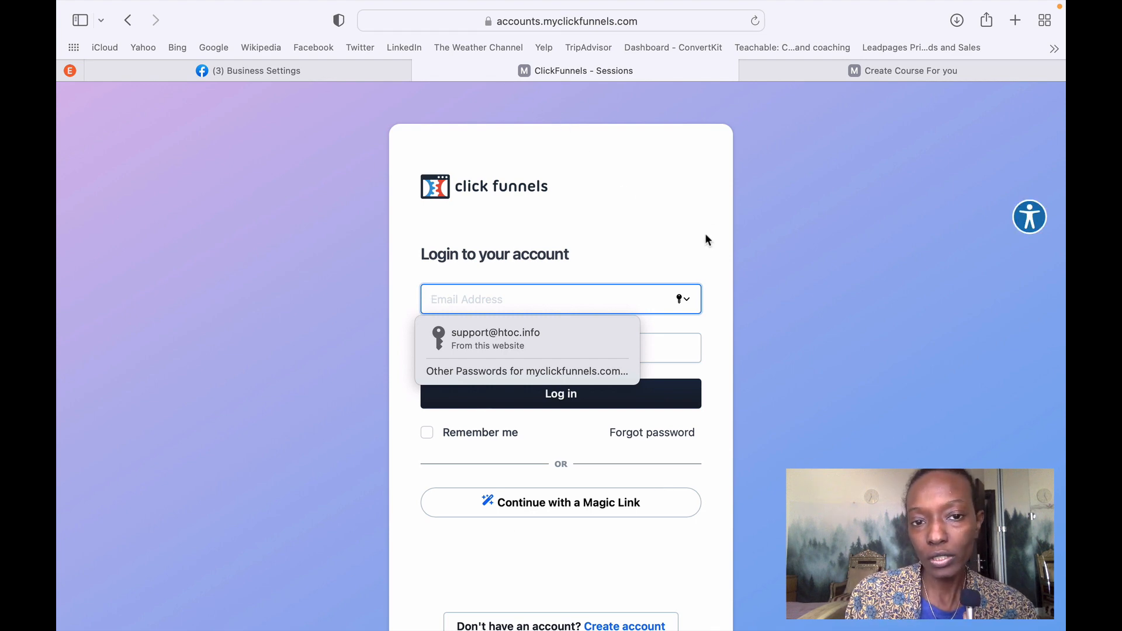
pyautogui.click(516, 348)
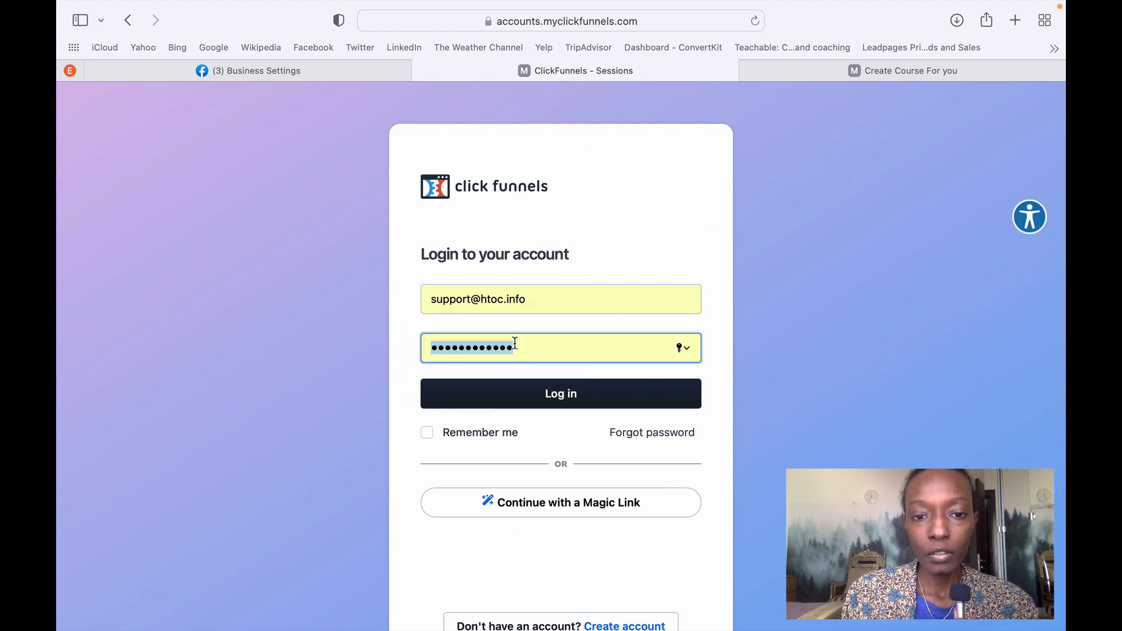
pyautogui.click(551, 404)
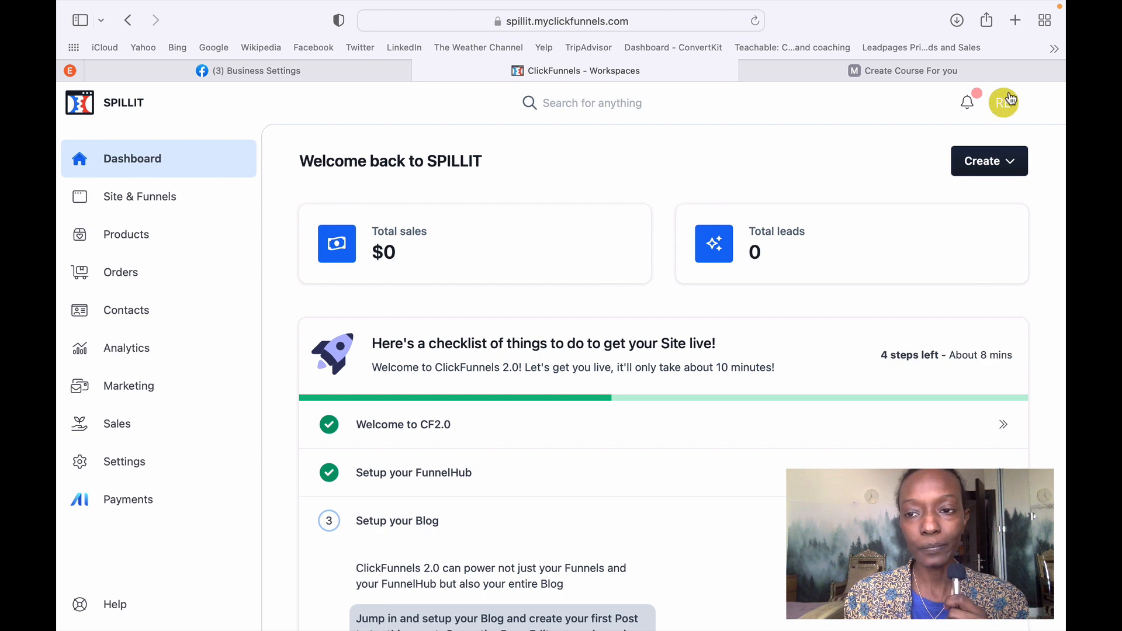
# Open the SPILLIT workspace's notifications and look through the funnel and theme entries.
pyautogui.click(969, 107)
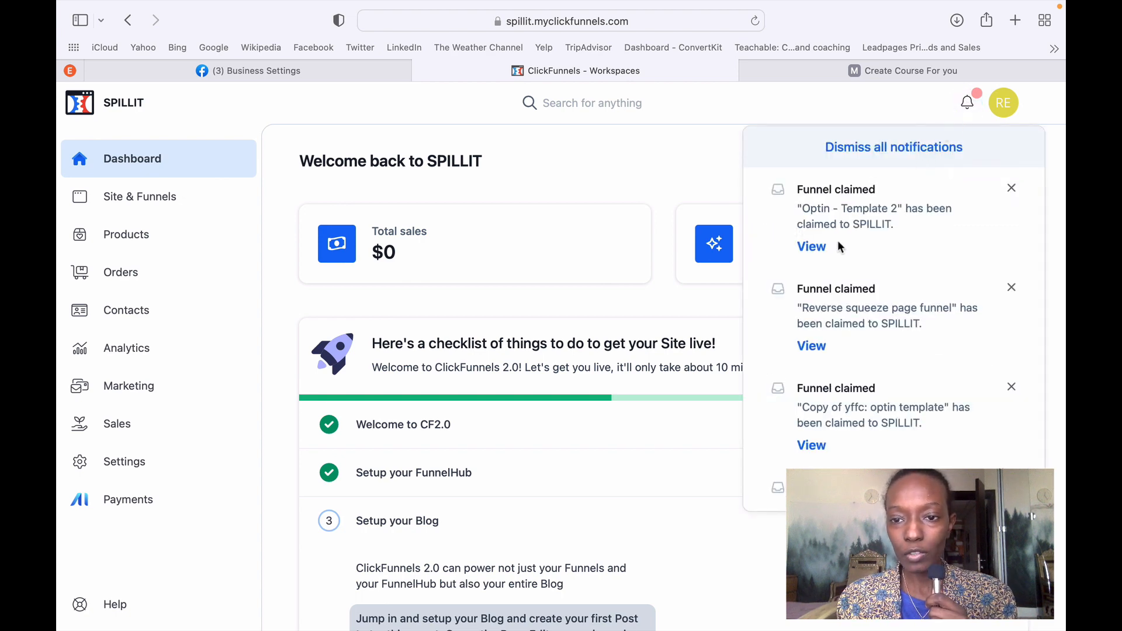
pyautogui.scroll(-3, 855, 312)
pyautogui.scroll(-5, 855, 313)
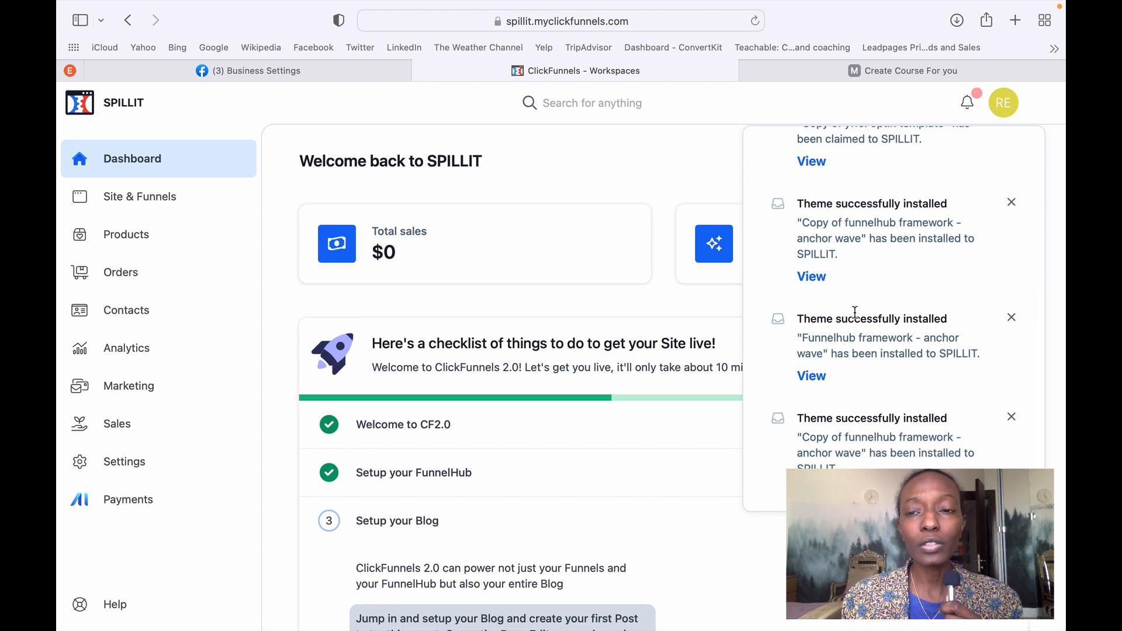
# Close the notifications and view the types of content that can be created from the dashboard, including Funnel, Page and Workflow.
pyautogui.scroll(5, 857, 245)
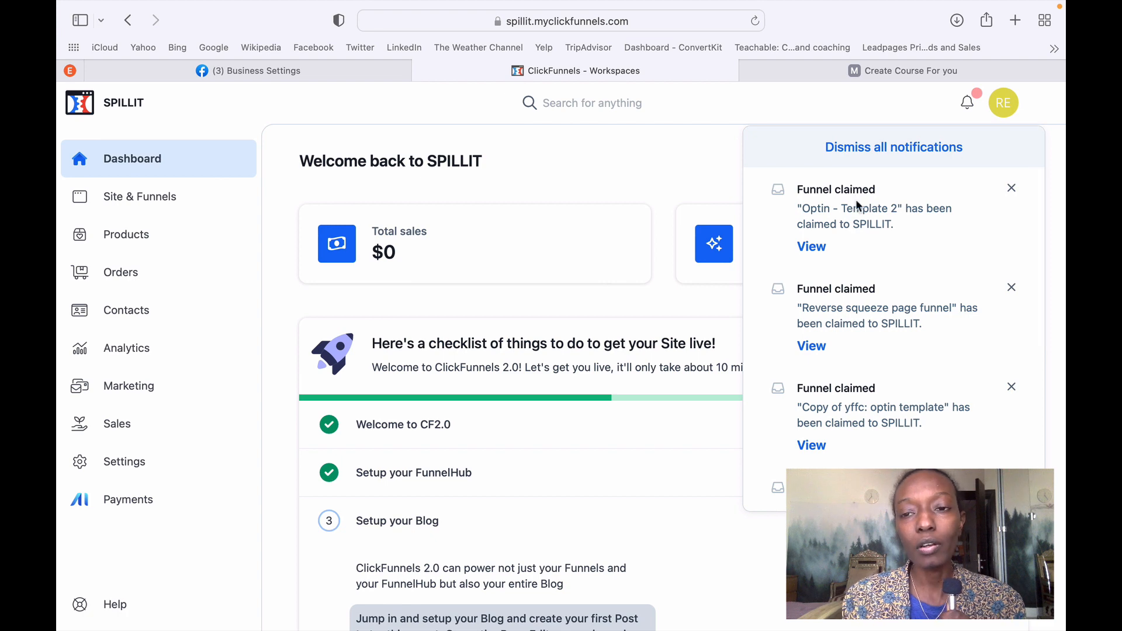
pyautogui.click(844, 109)
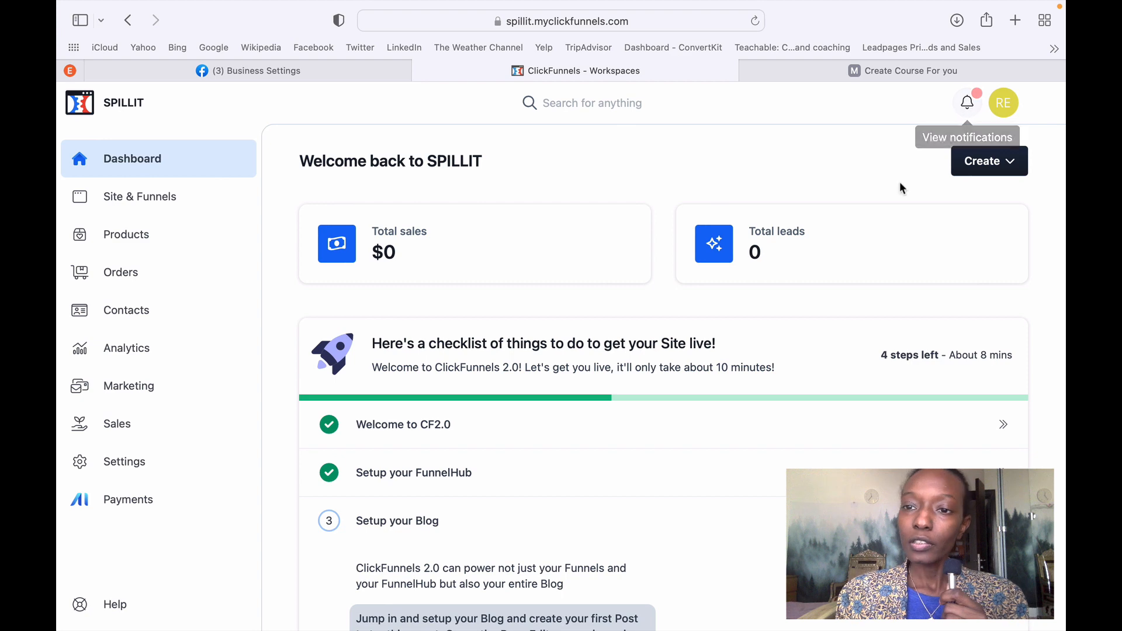
pyautogui.click(1011, 166)
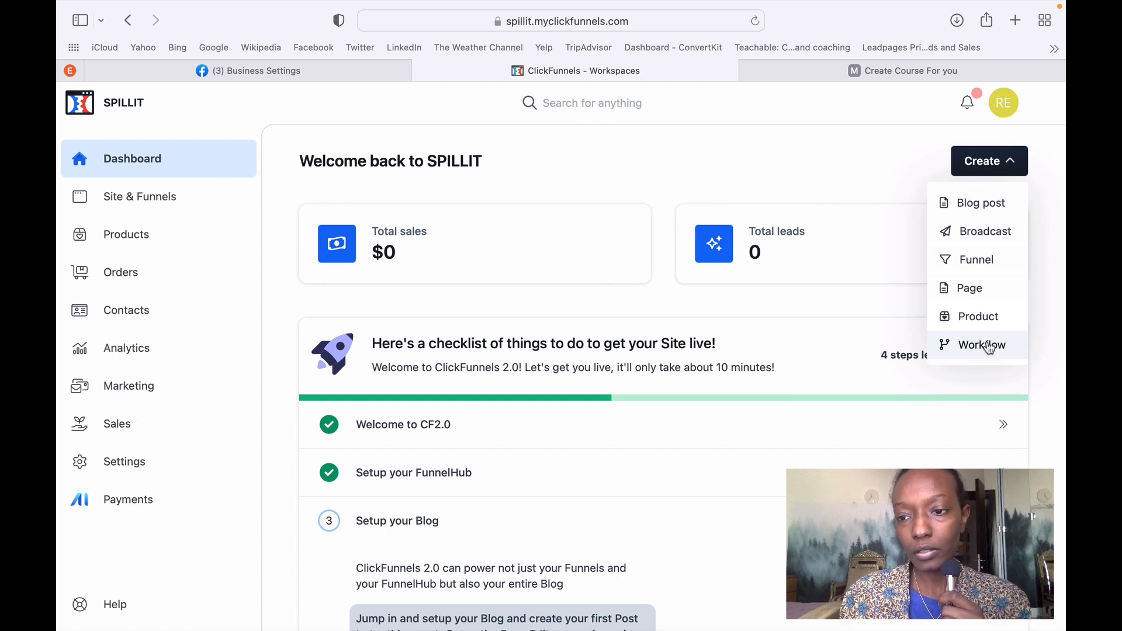
pyautogui.click(1045, 326)
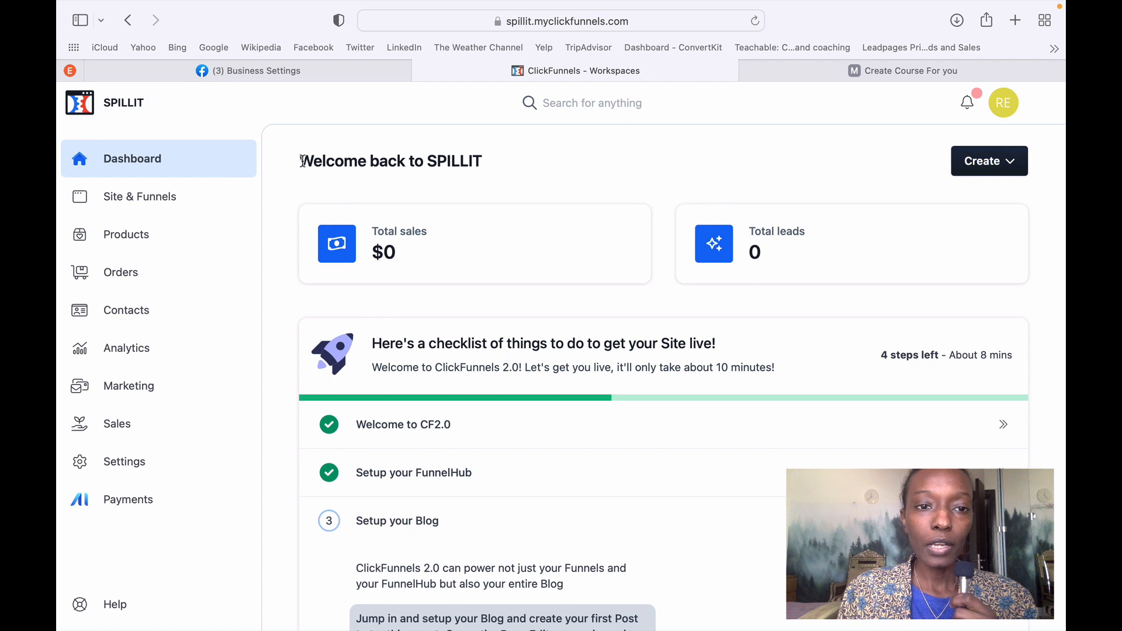
# Highlight the dashboard's welcome heading and the workspace name SPILLIT within it, finishing with the highlight cleared.
pyautogui.moveTo(303, 162); pyautogui.dragTo(485, 163)
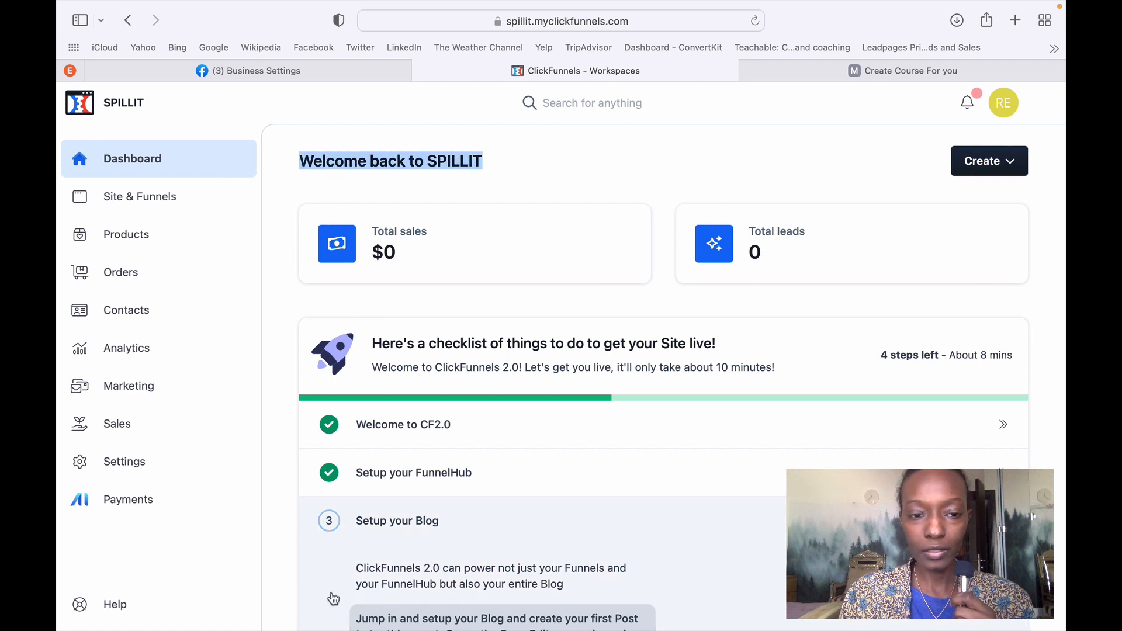
pyautogui.click(318, 164)
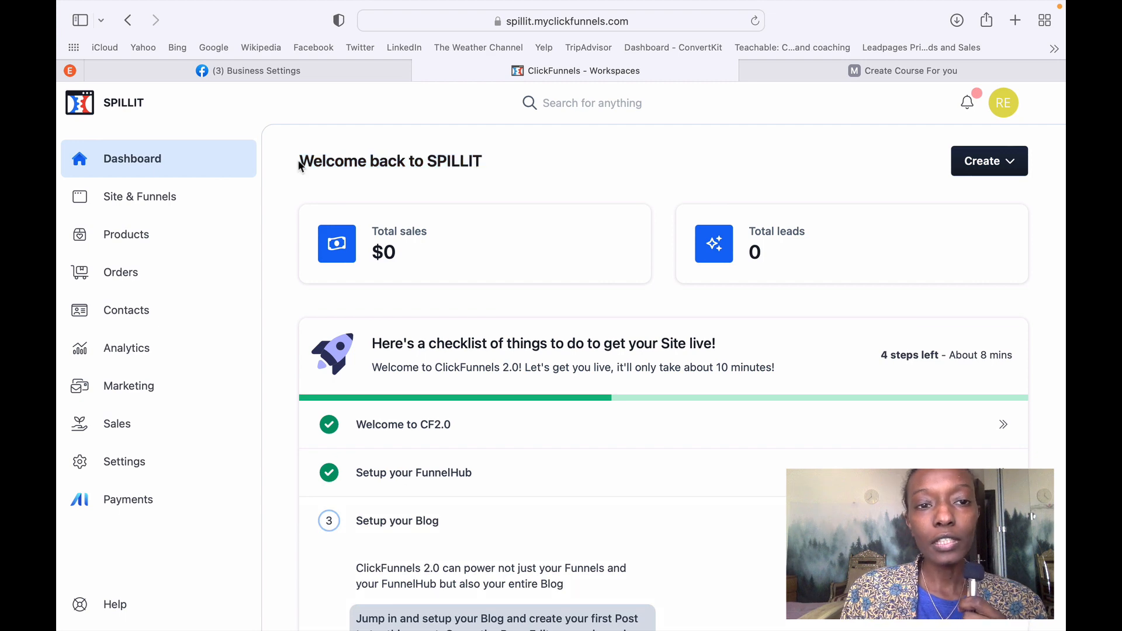
pyautogui.moveTo(299, 161); pyautogui.dragTo(433, 158)
pyautogui.click(487, 162)
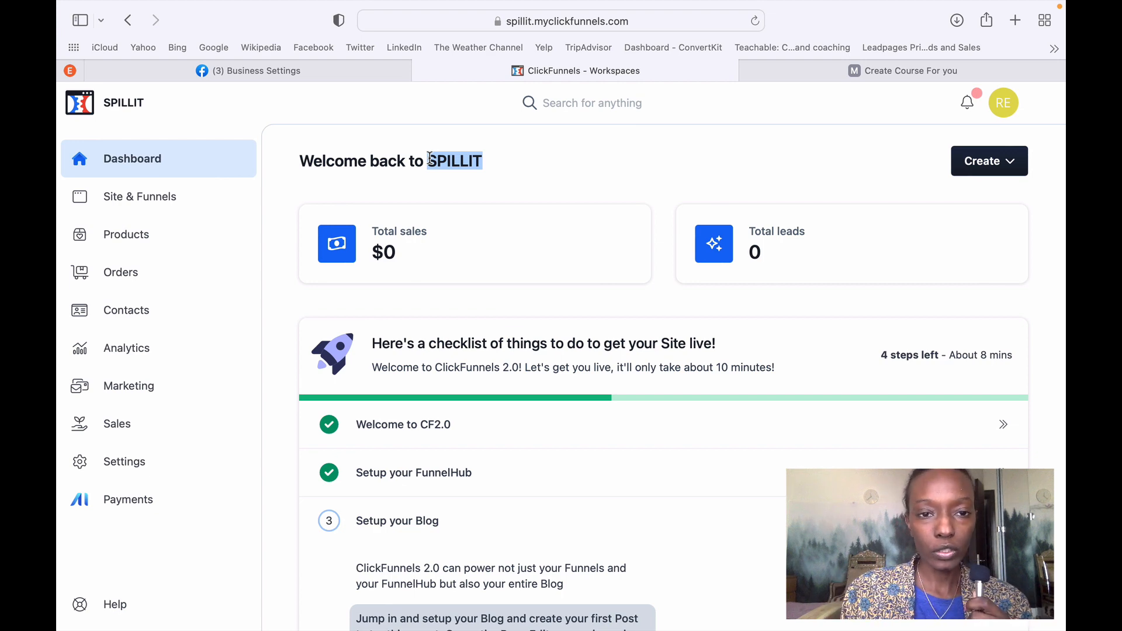
pyautogui.click(432, 159)
pyautogui.moveTo(428, 159); pyautogui.dragTo(490, 156)
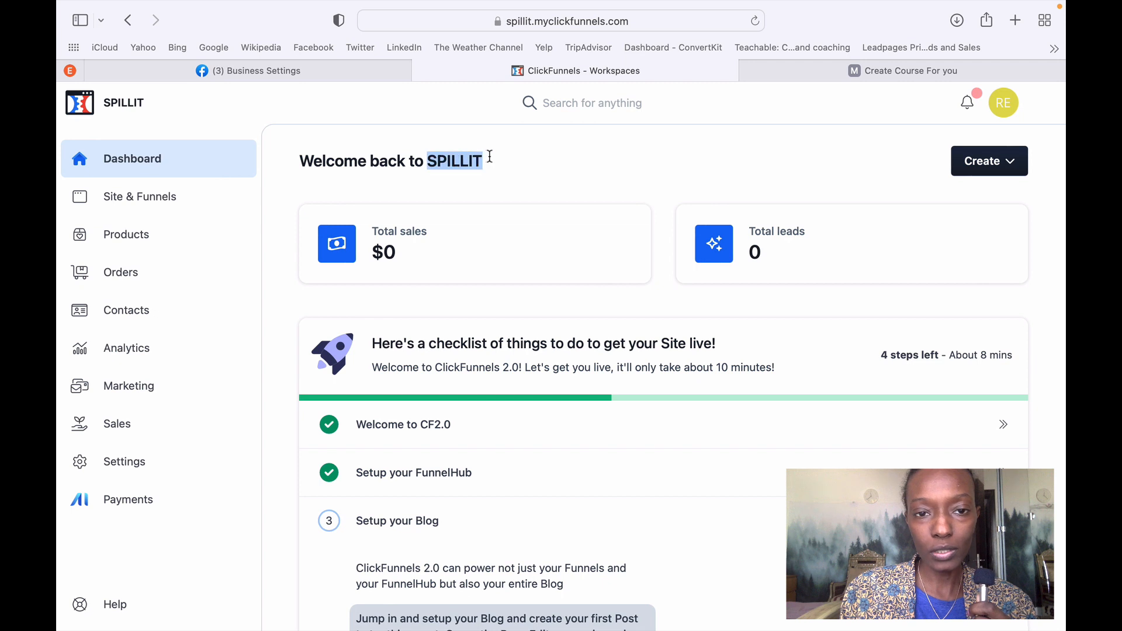
pyautogui.click(488, 181)
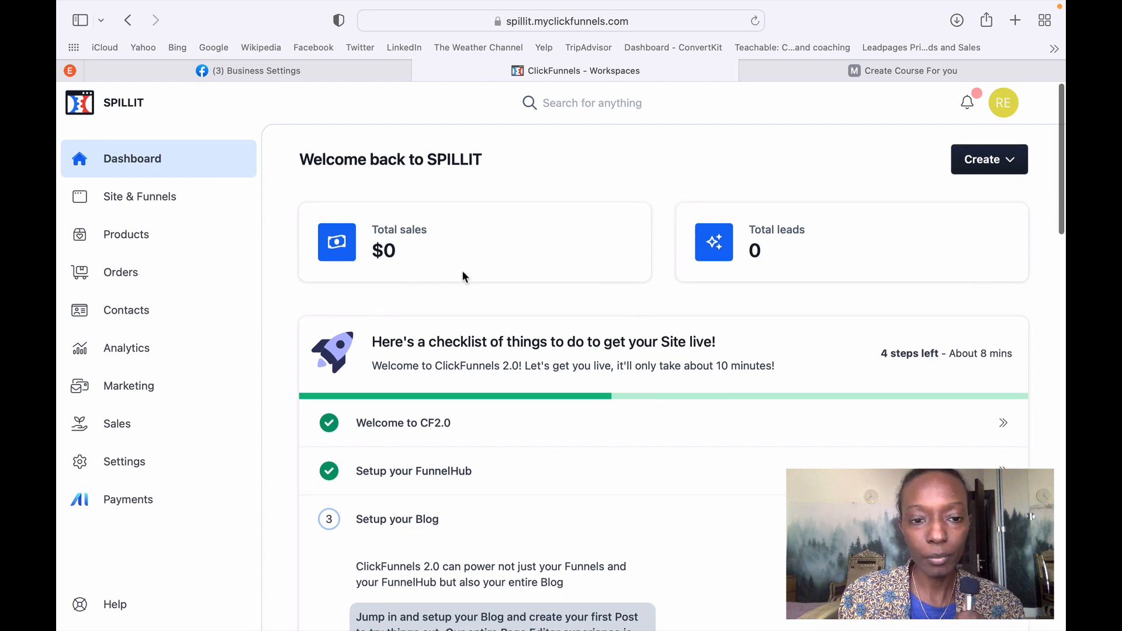
# Look over the upper part of the site setup checklist, return to the welcome heading and select the word SPILLIT.
pyautogui.scroll(-3, 464, 275)
pyautogui.scroll(-1, 465, 277)
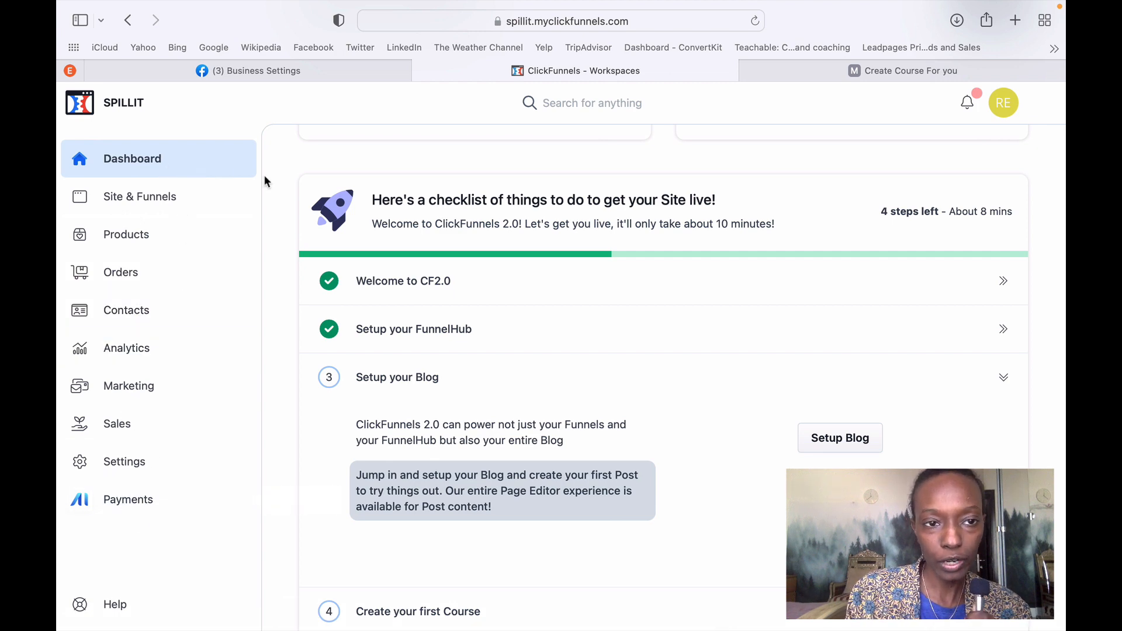
pyautogui.scroll(4, 265, 174)
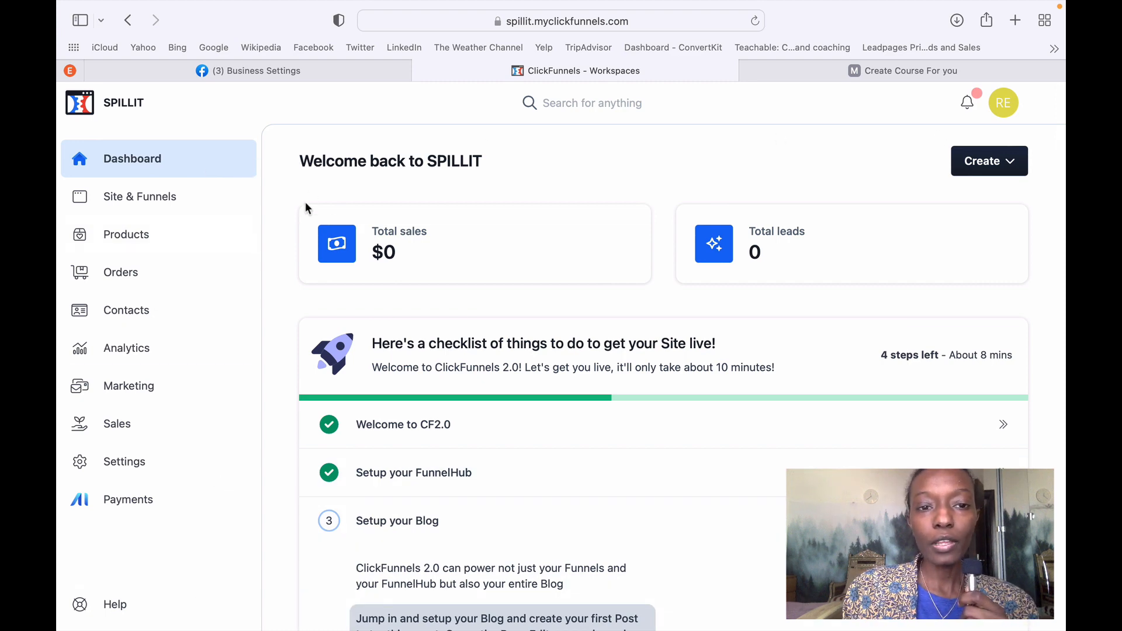
pyautogui.moveTo(302, 161); pyautogui.dragTo(487, 163)
pyautogui.click(481, 162)
pyautogui.doubleClick(438, 162)
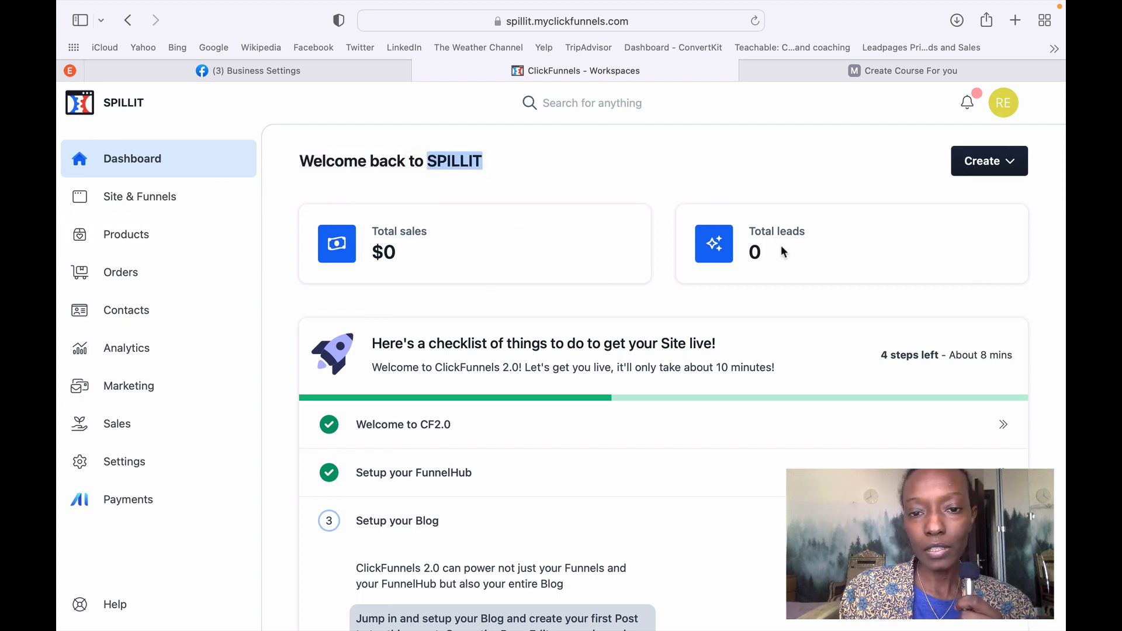
# Highlight the word "checklist" in the setup section, expand its "Welcome to CF2.0" item and look through the remaining setup tasks.
pyautogui.scroll(-3, 421, 322)
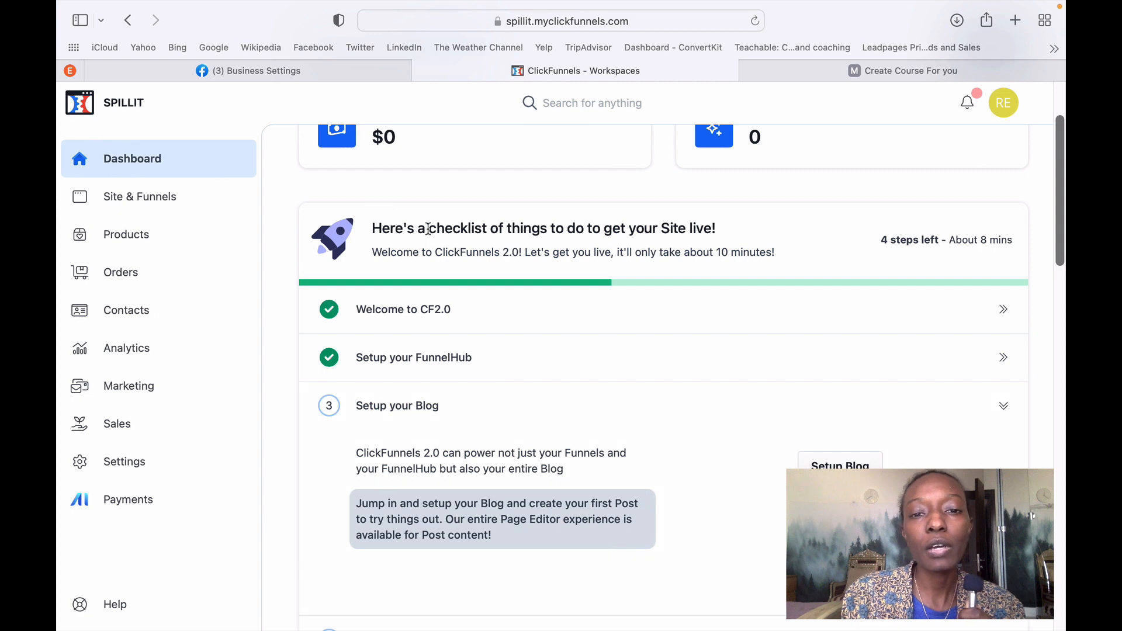
pyautogui.moveTo(429, 229); pyautogui.dragTo(484, 229)
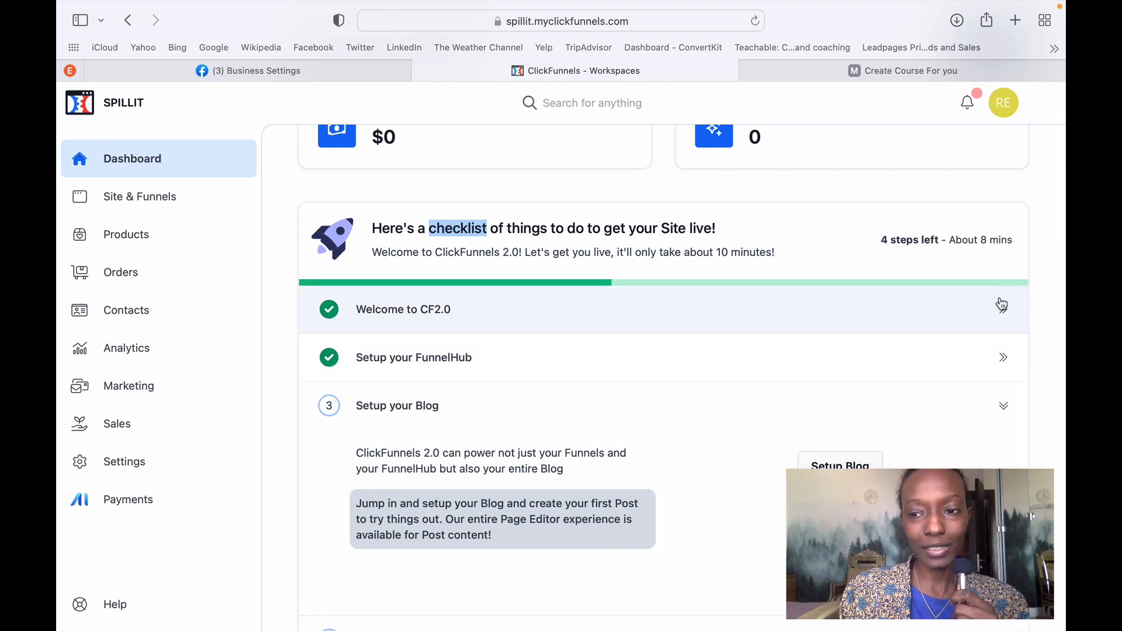
pyautogui.click(1005, 317)
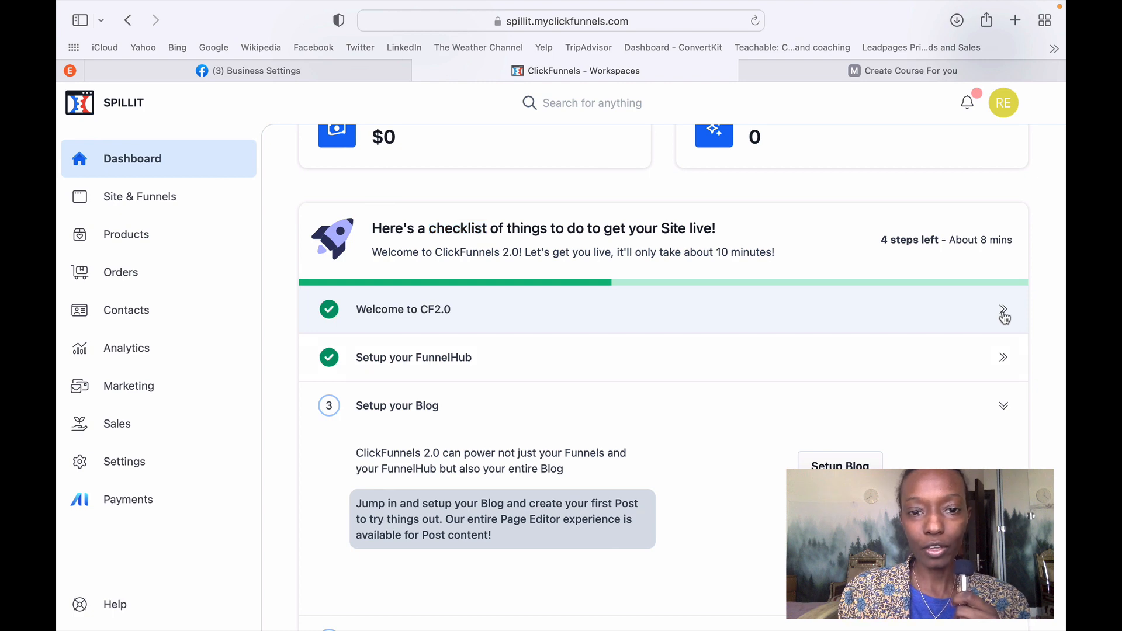
pyautogui.scroll(-4, 932, 379)
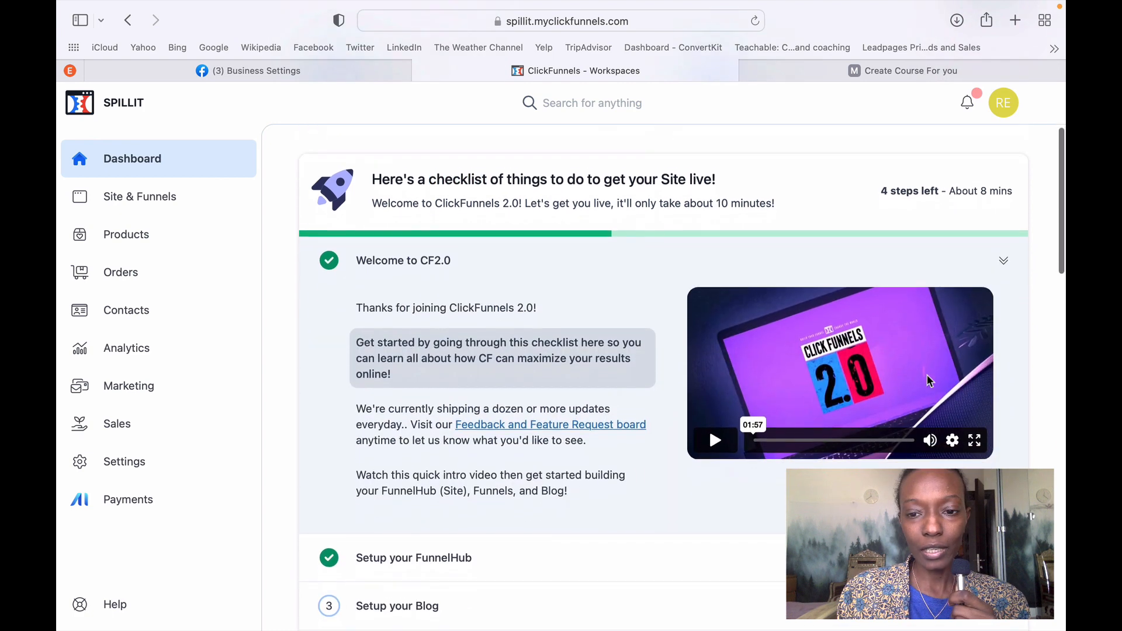
pyautogui.scroll(-2, 930, 380)
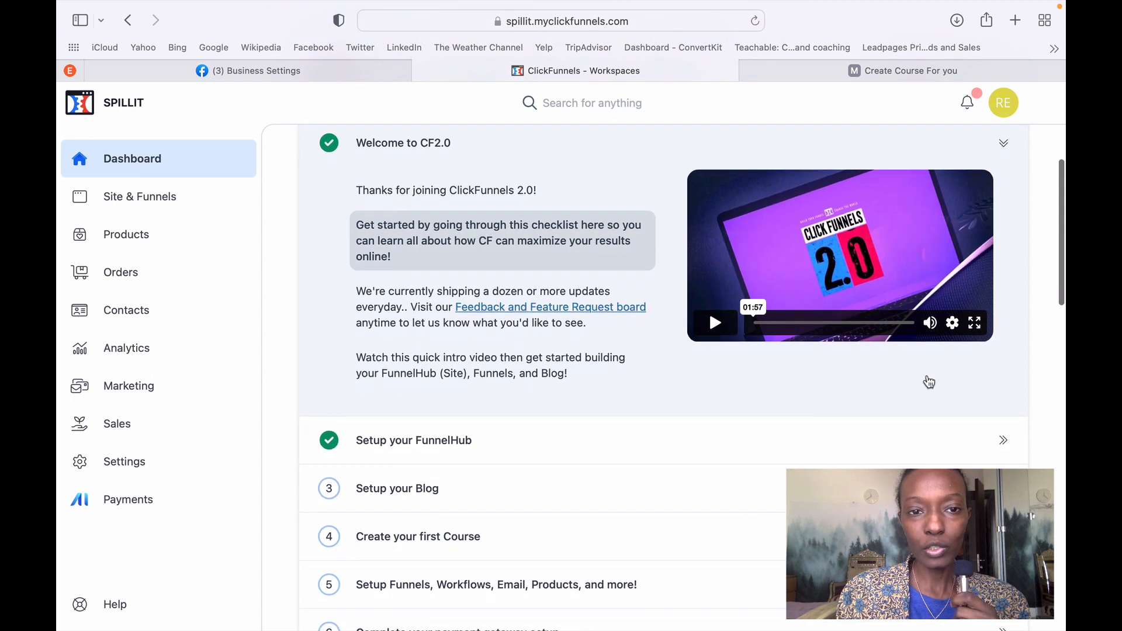
pyautogui.scroll(-1, 930, 382)
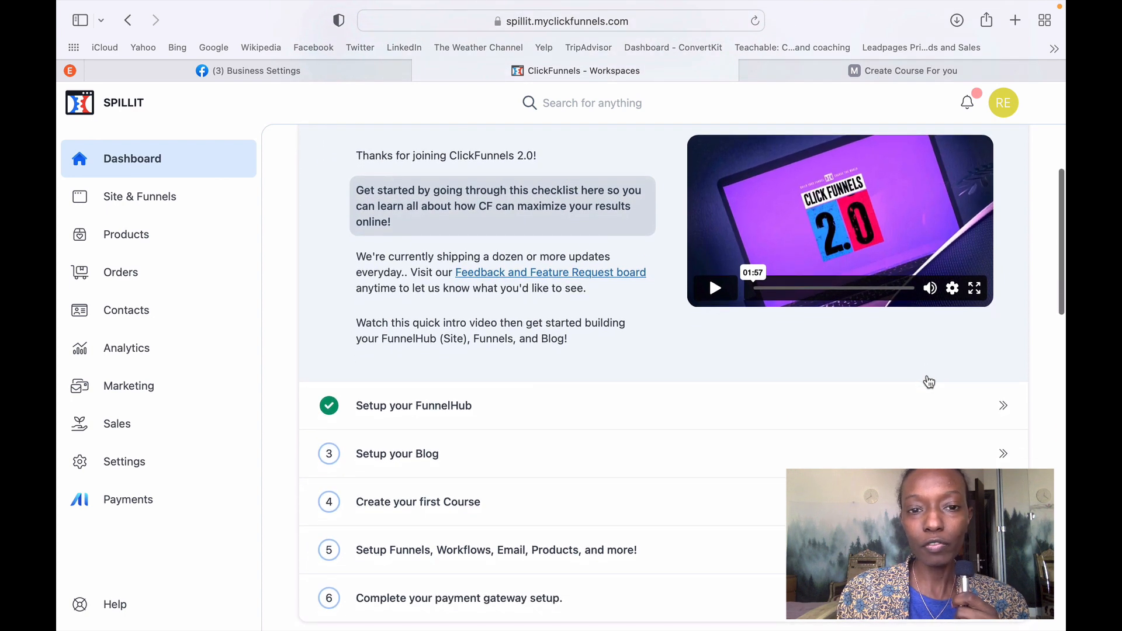
pyautogui.scroll(-1, 929, 383)
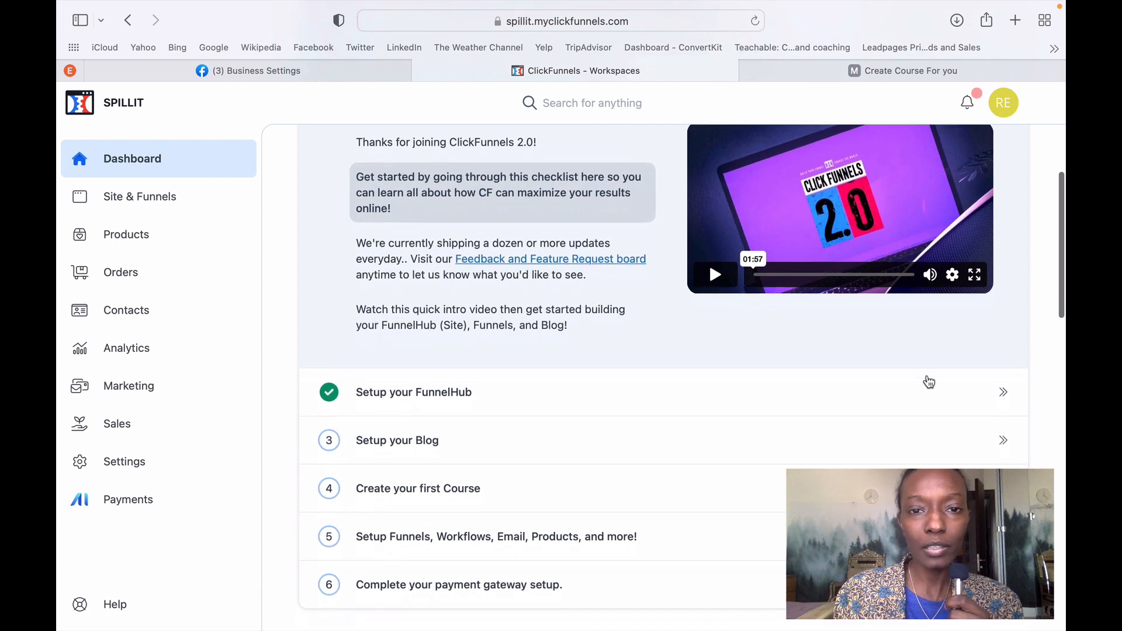
pyautogui.scroll(1, 929, 382)
pyautogui.scroll(5, 929, 383)
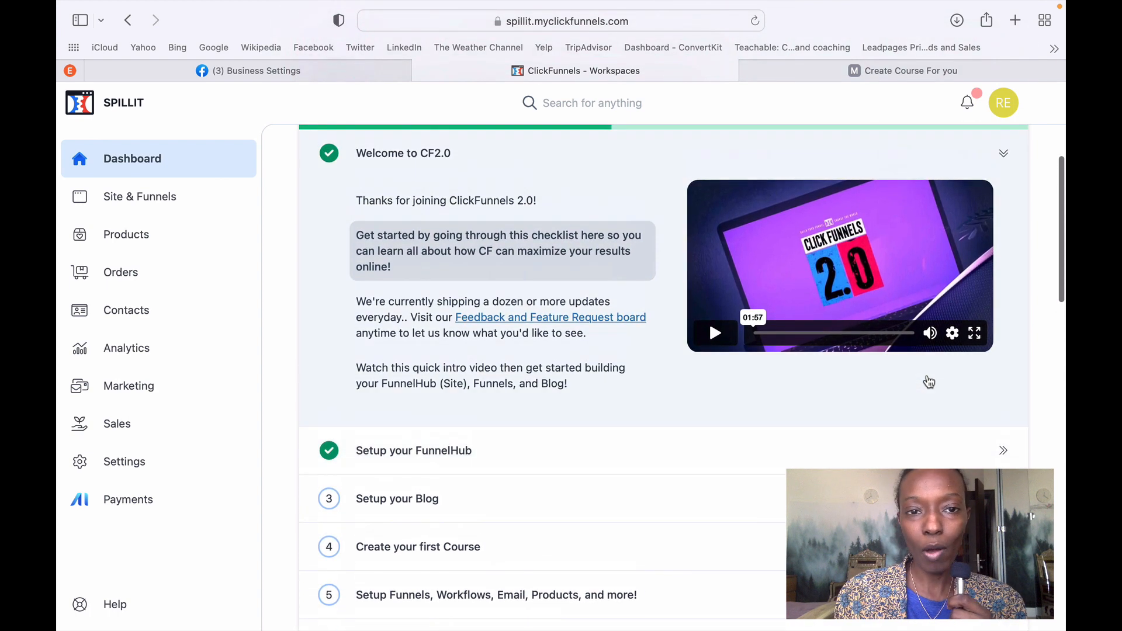
# Highlight the checklist's time estimate and the words "Site live!" in its heading, and review the intro text before returning to the dashboard's start.
pyautogui.scroll(1, 929, 383)
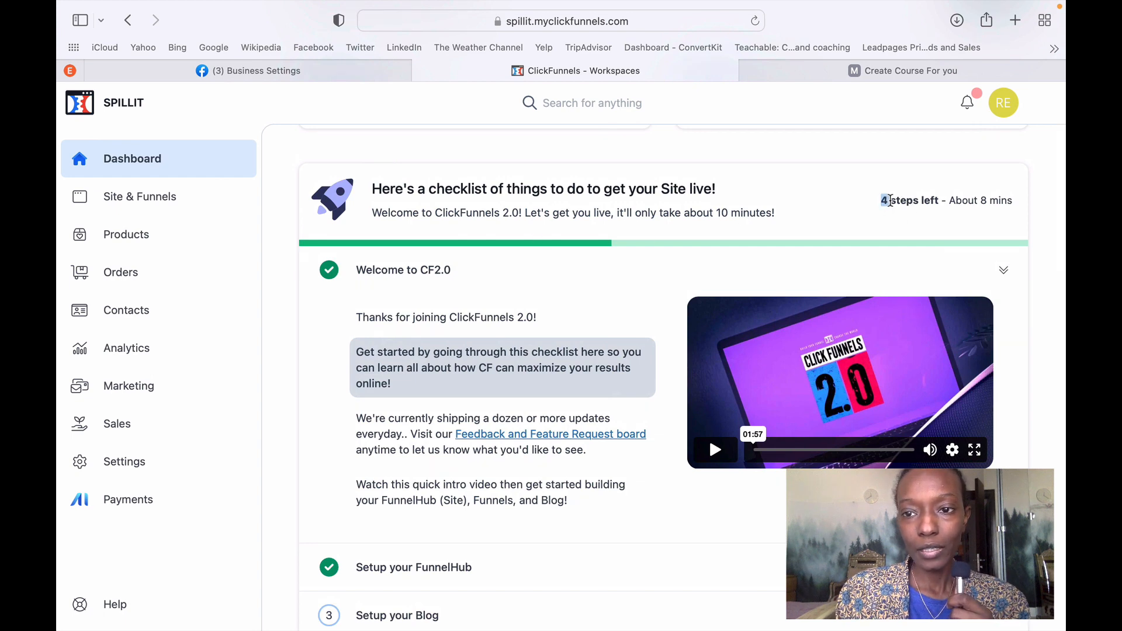
pyautogui.moveTo(891, 201); pyautogui.dragTo(1005, 202)
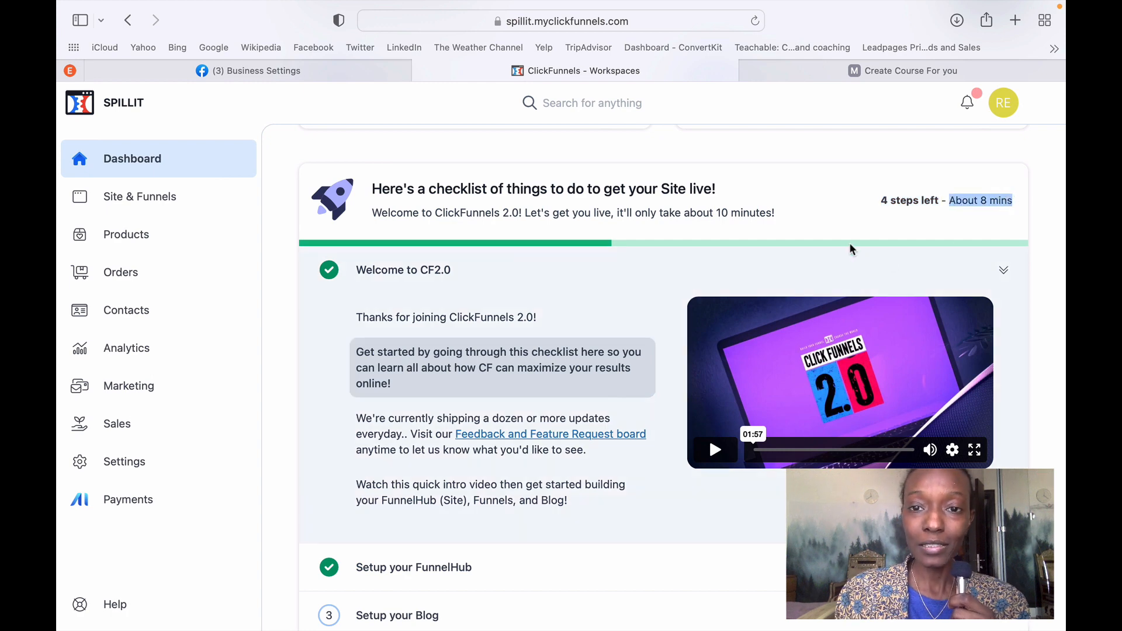
pyautogui.click(826, 222)
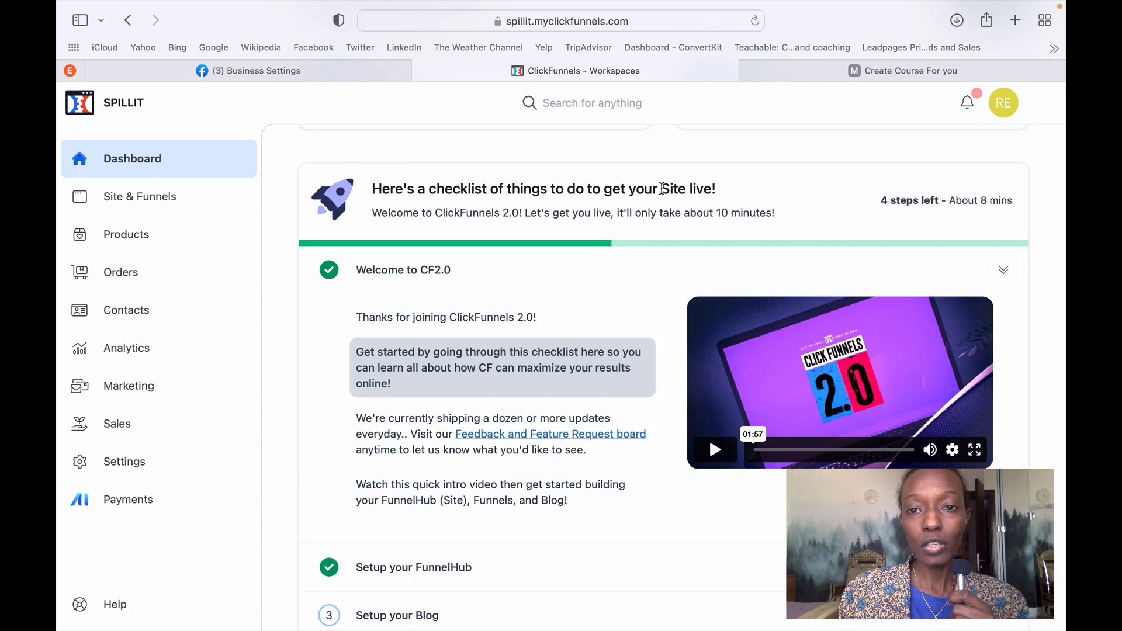
pyautogui.moveTo(662, 189); pyautogui.dragTo(719, 187)
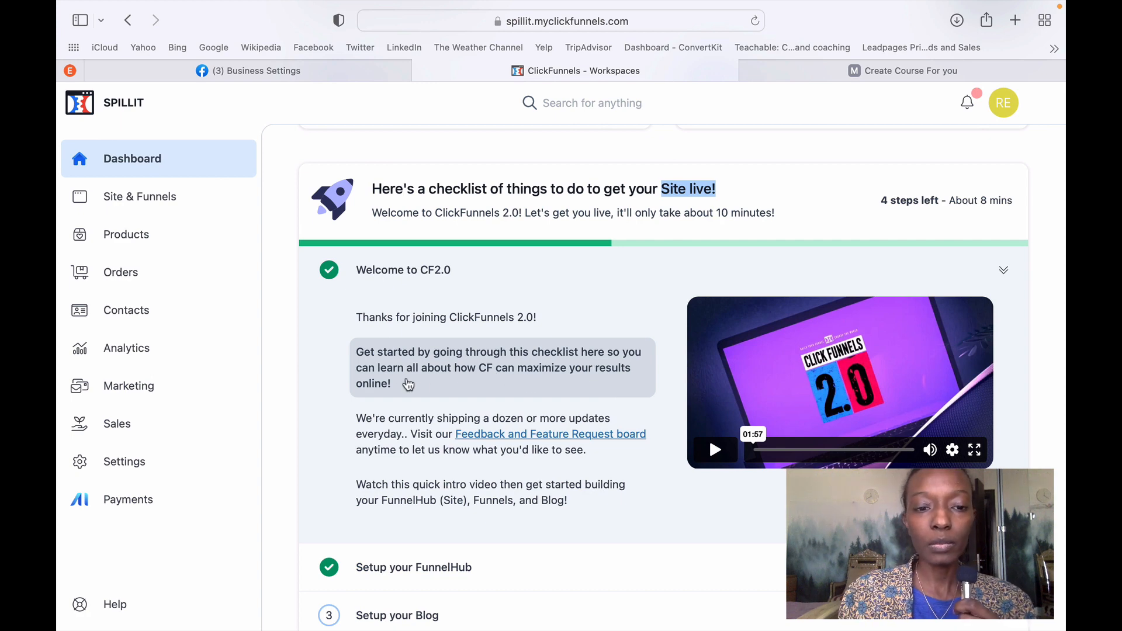
pyautogui.scroll(-2, 497, 392)
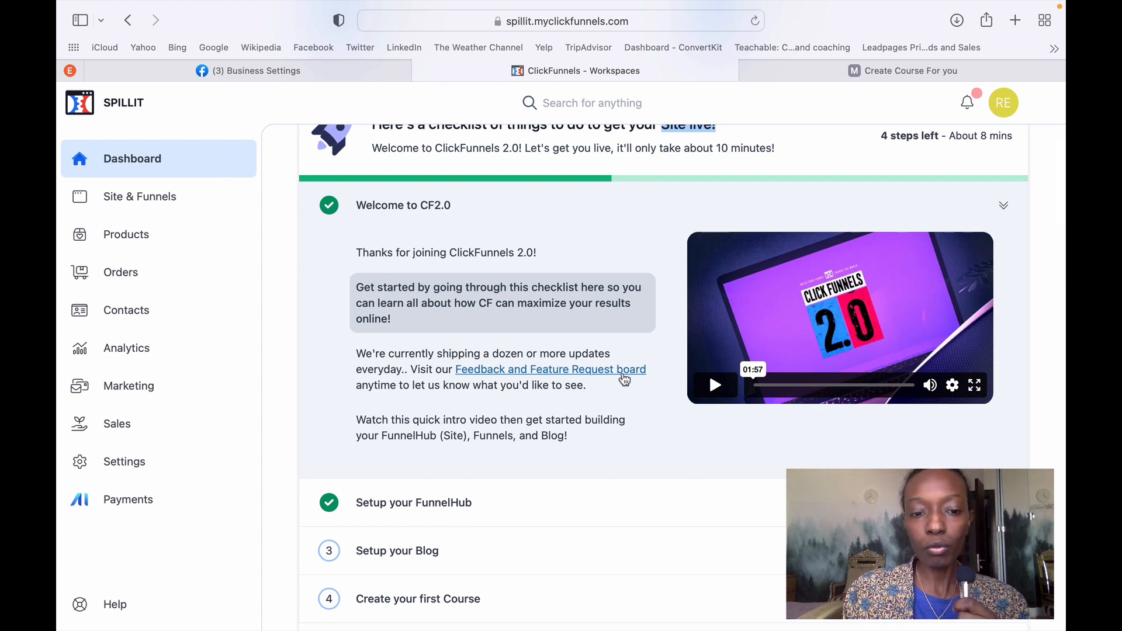
pyautogui.scroll(-3, 593, 393)
pyautogui.scroll(9, 402, 191)
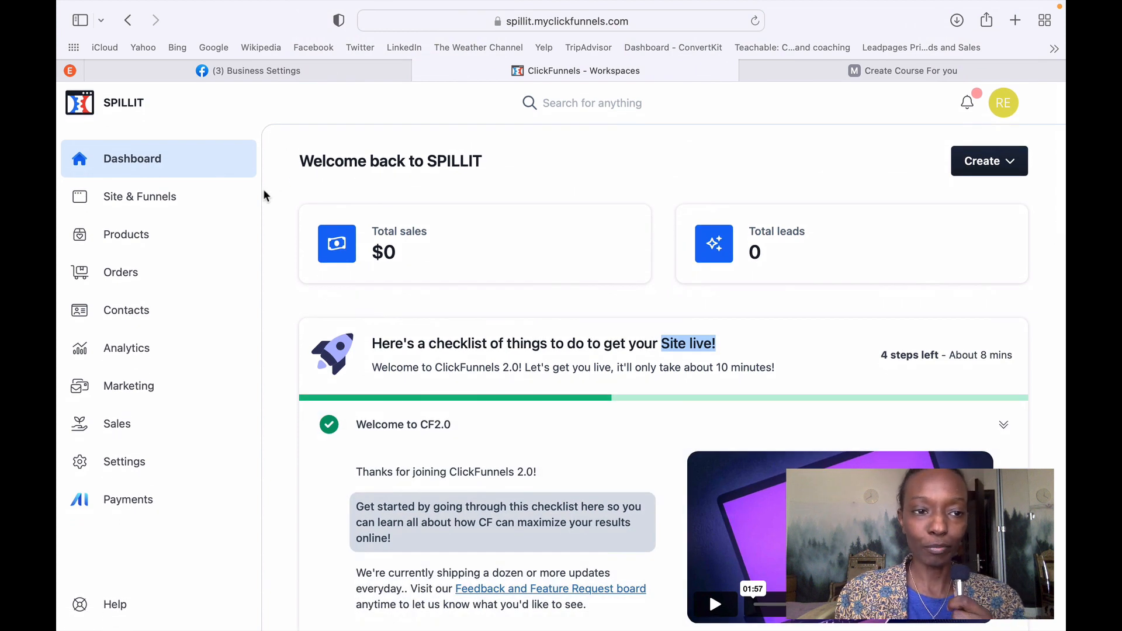
# Open the Site & Funnels overview, copy the site's web address and glance over the page.
pyautogui.click(208, 205)
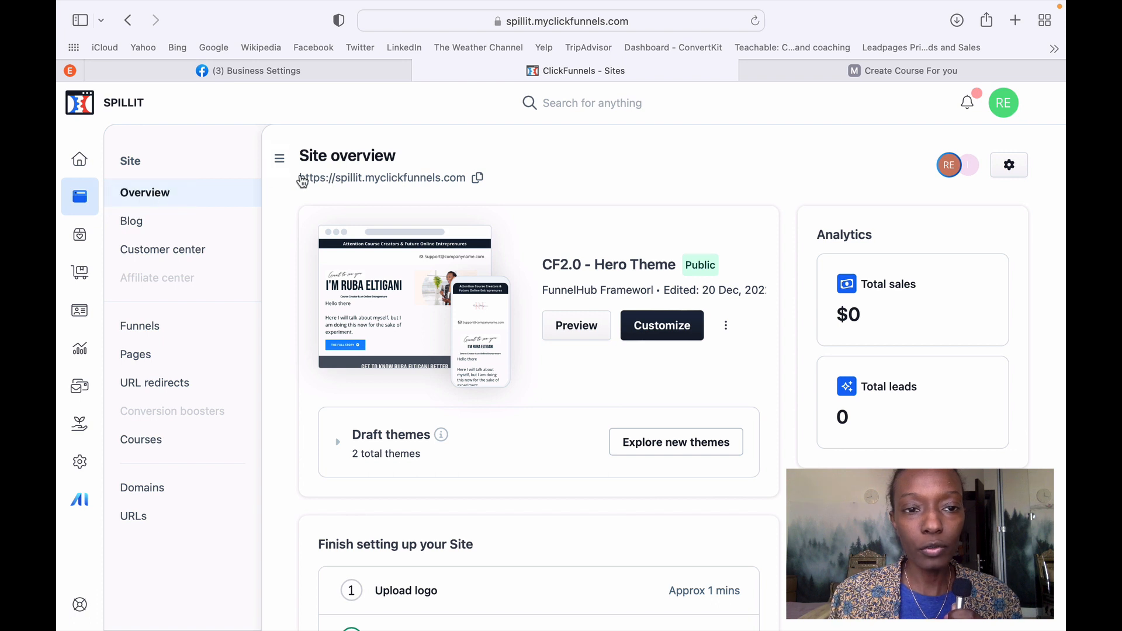
pyautogui.click(478, 181)
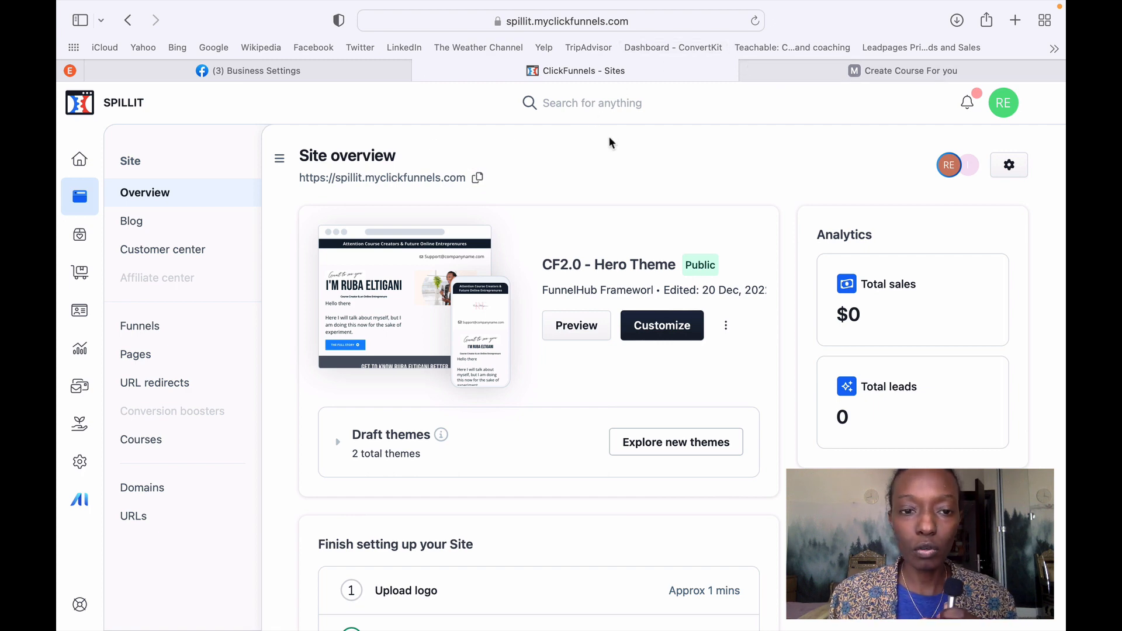
pyautogui.scroll(-3, 524, 238)
pyautogui.scroll(3, 525, 234)
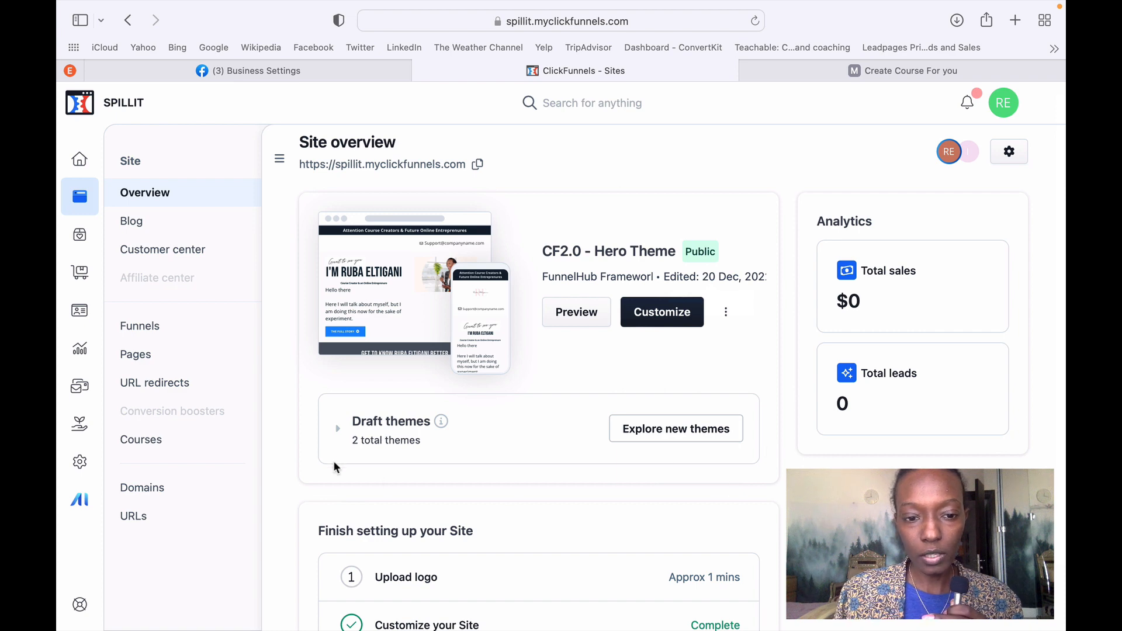
# Expand the draft themes, look at the Physical Products and Dark Course themes, and collapse the section again.
pyautogui.scroll(-3, 321, 306)
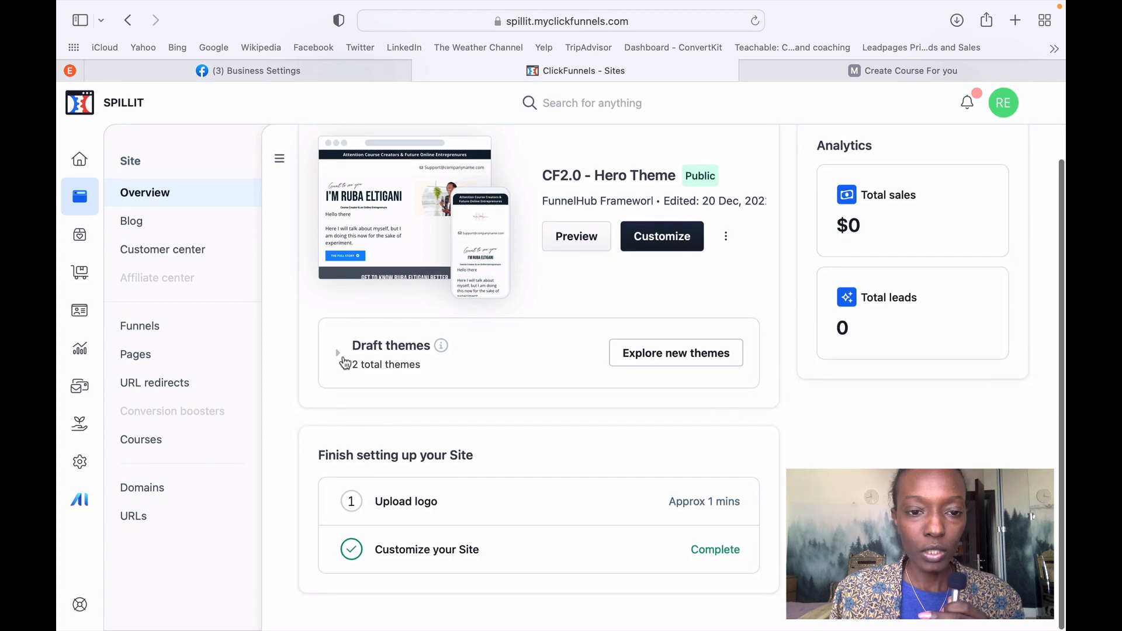
pyautogui.click(340, 354)
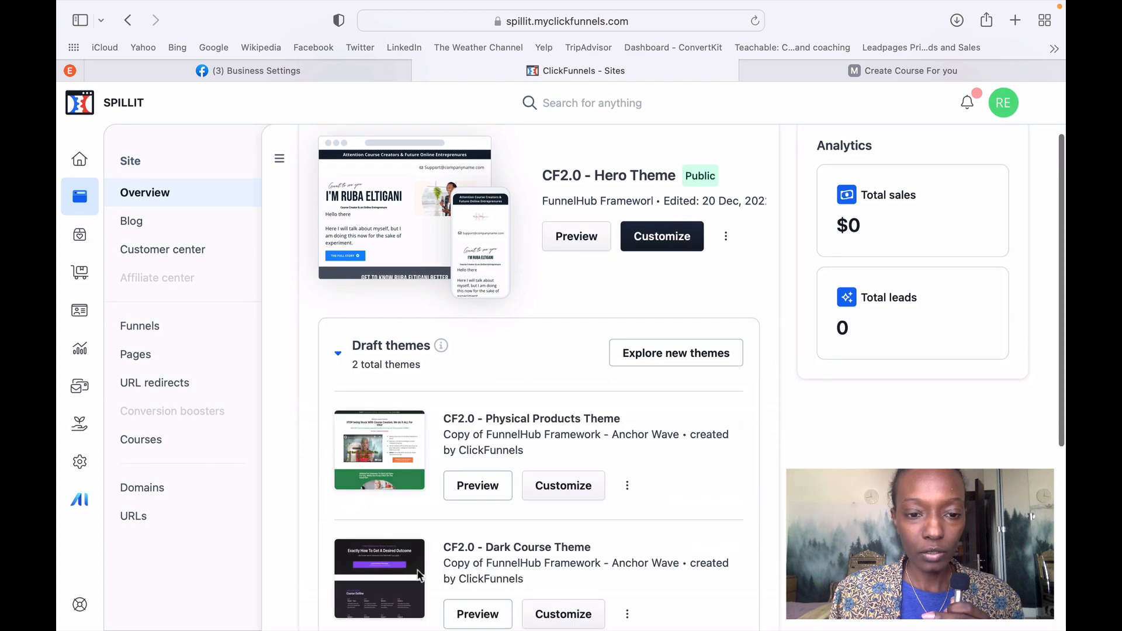
pyautogui.scroll(-5, 414, 522)
pyautogui.scroll(3, 412, 516)
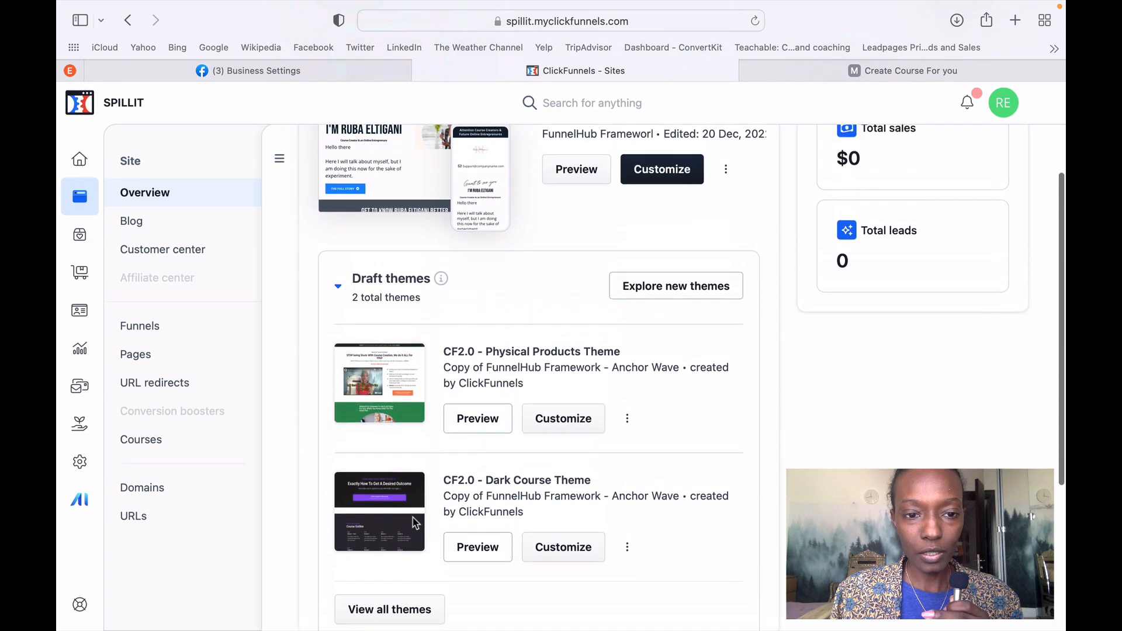
pyautogui.click(339, 295)
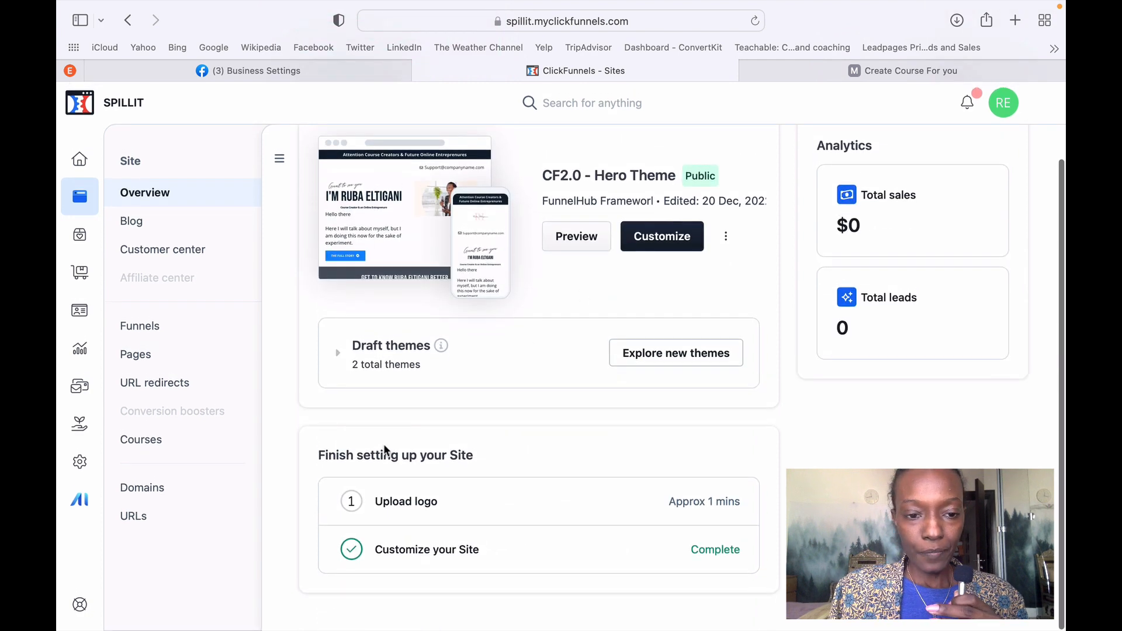
# Highlight the "Finish setting up your Site" heading and open the site's Domains page.
pyautogui.moveTo(325, 456); pyautogui.dragTo(499, 458)
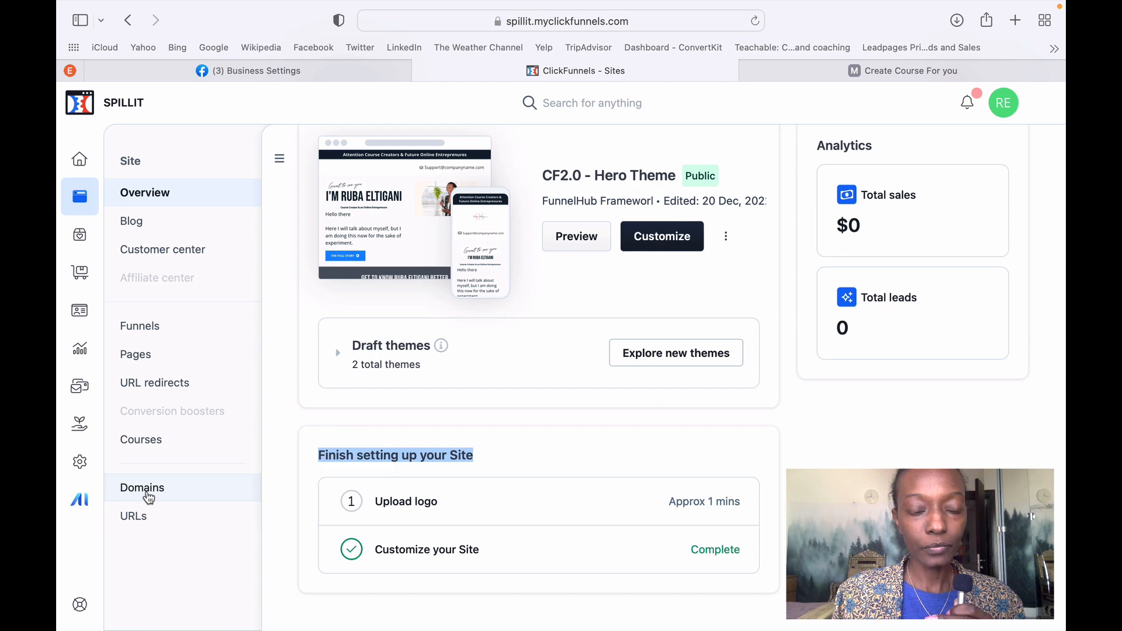
pyautogui.click(149, 495)
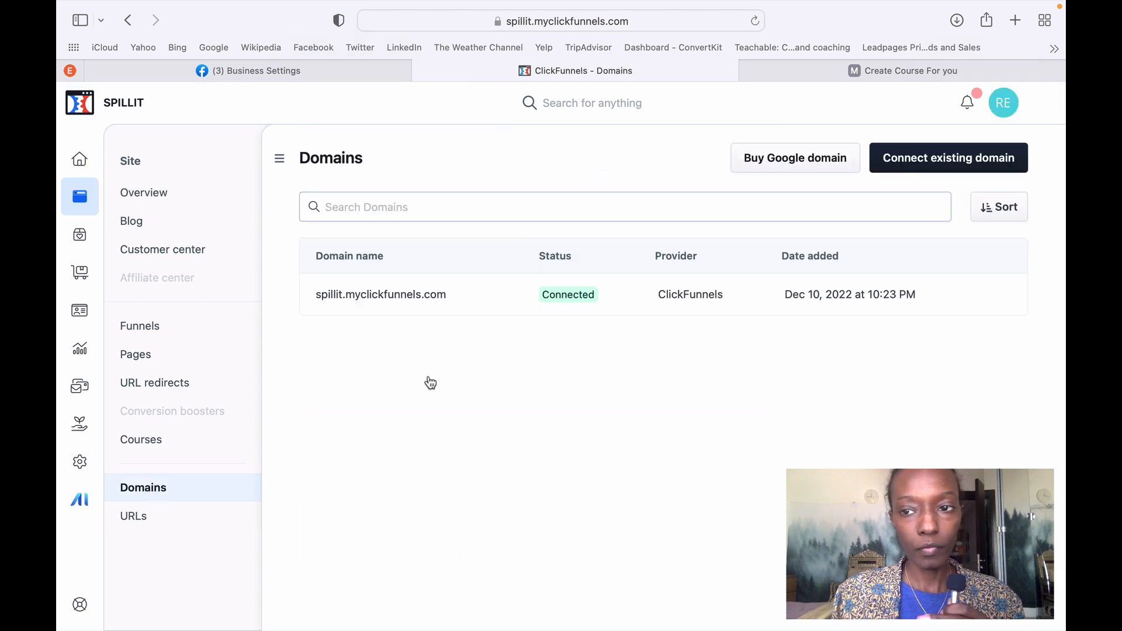
# Open the Google domain purchase page, search for a .com domain made from the owner's full name, and highlight part of the availability notice.
pyautogui.click(779, 169)
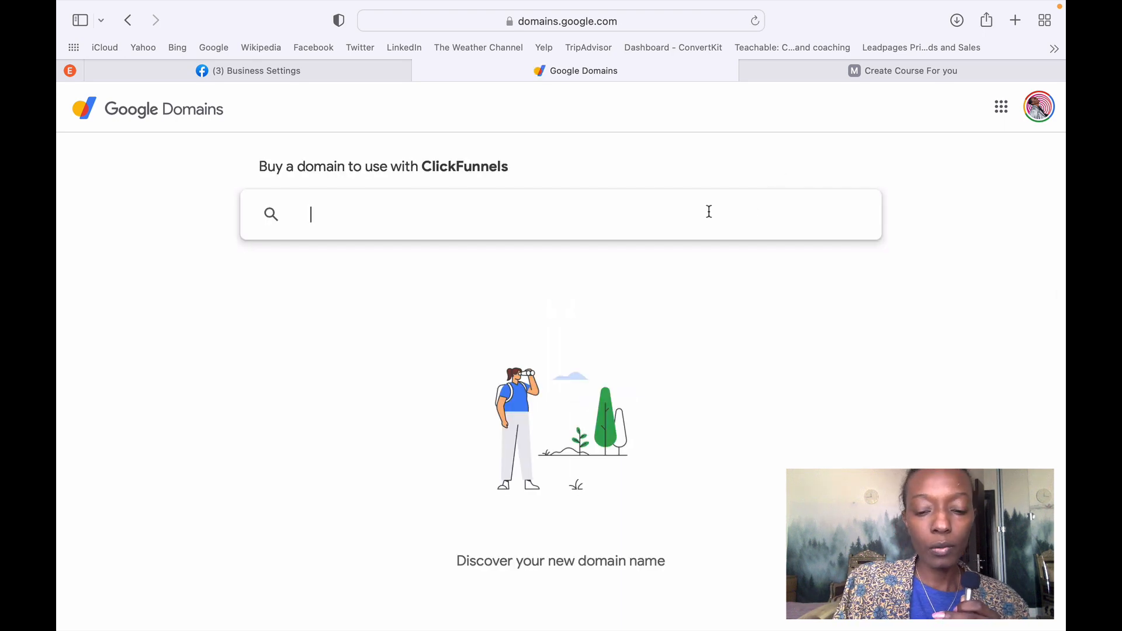
pyautogui.write('rubaeltigani.com')
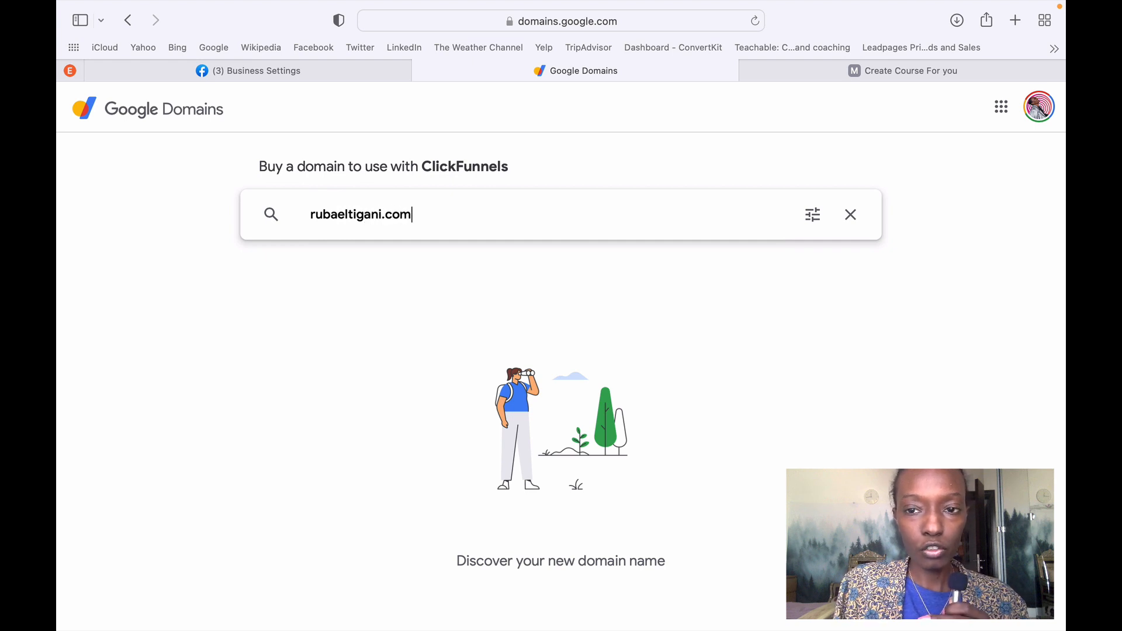
pyautogui.press('Return')
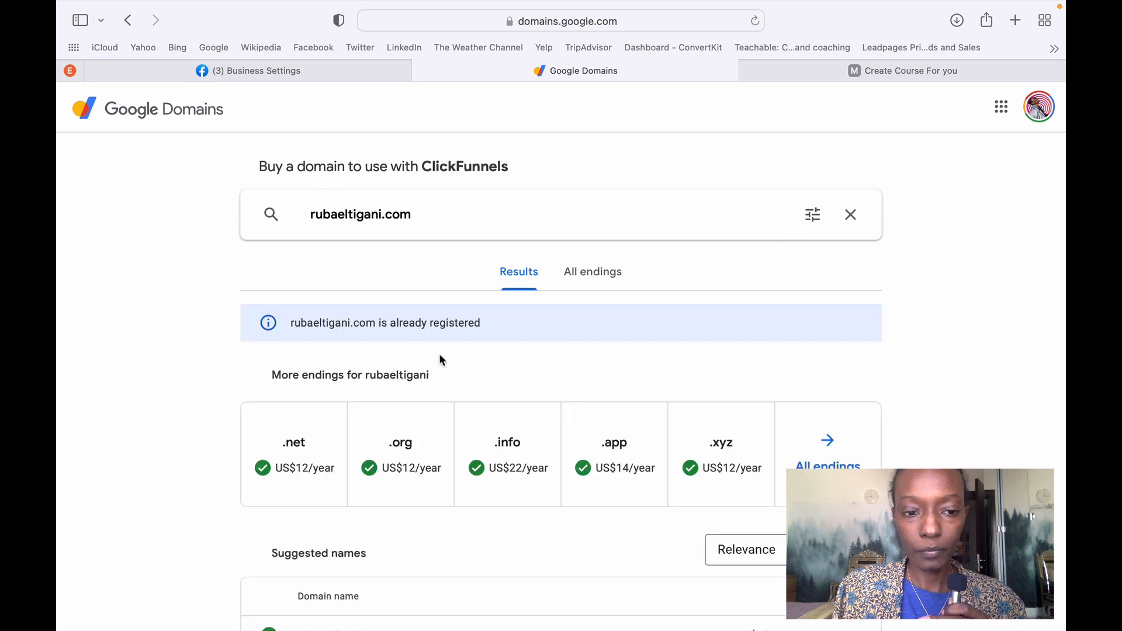
pyautogui.scroll(-3, 440, 368)
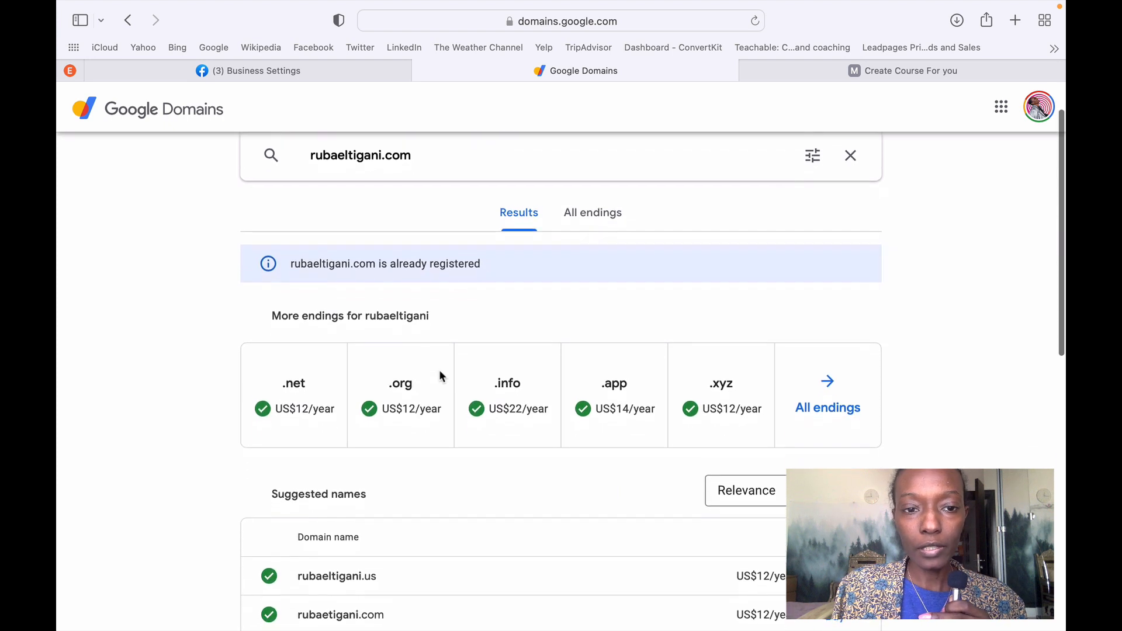
pyautogui.scroll(-1, 441, 374)
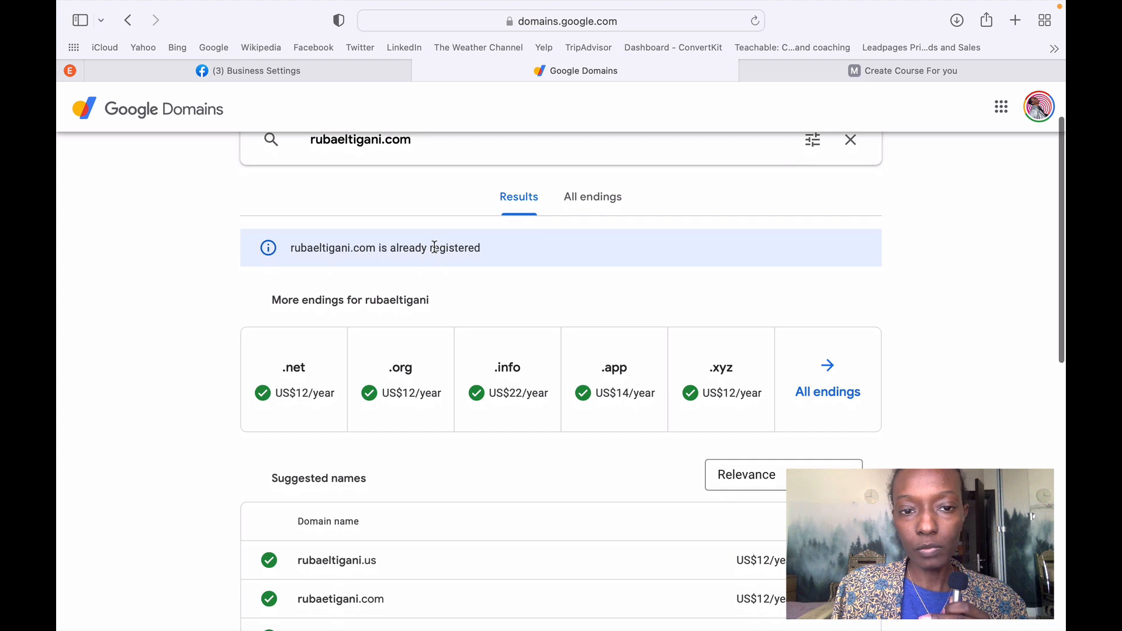
pyautogui.moveTo(434, 246); pyautogui.dragTo(489, 244)
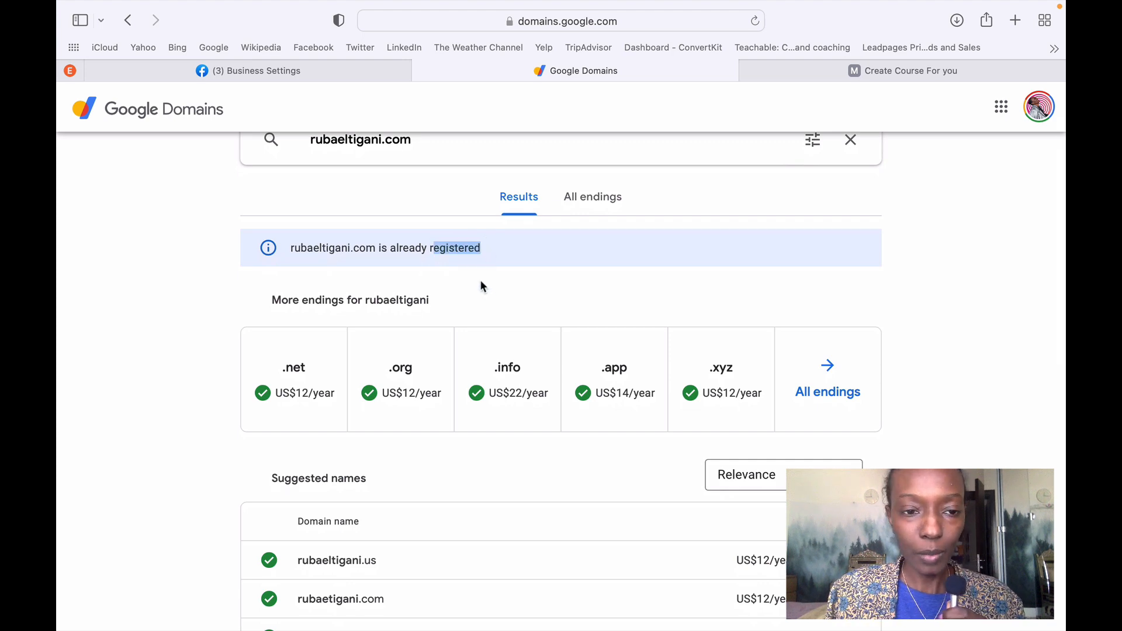
# Review the alternative endings and suggested domain names with their yearly prices, then leave Google Domains and return to ClickFunnels.
pyautogui.scroll(-5, 483, 285)
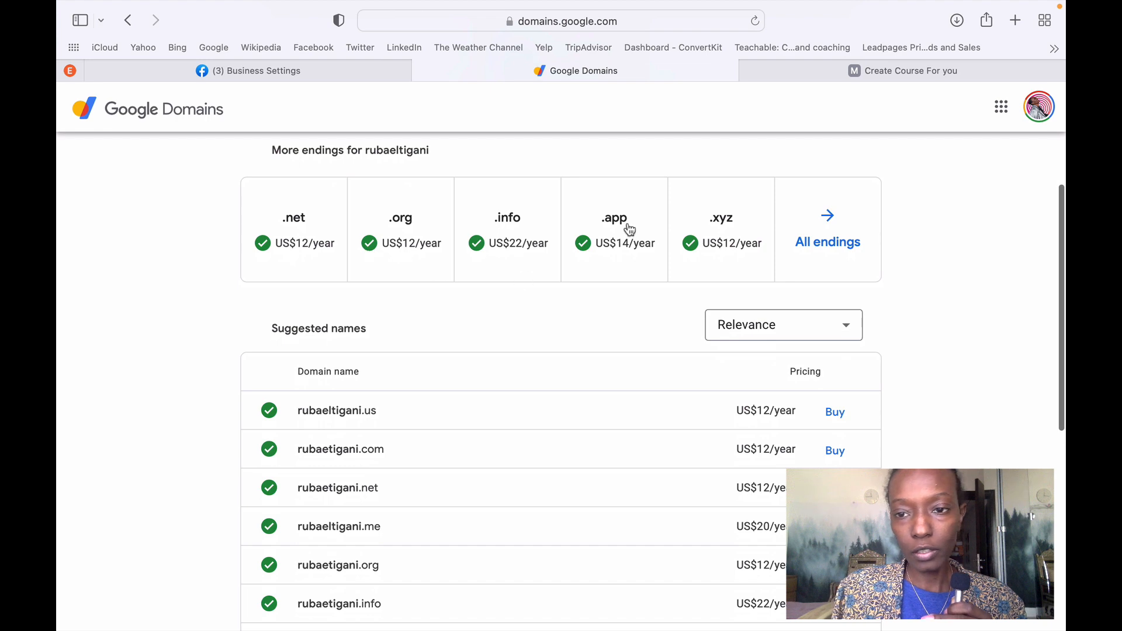
pyautogui.scroll(-2, 459, 325)
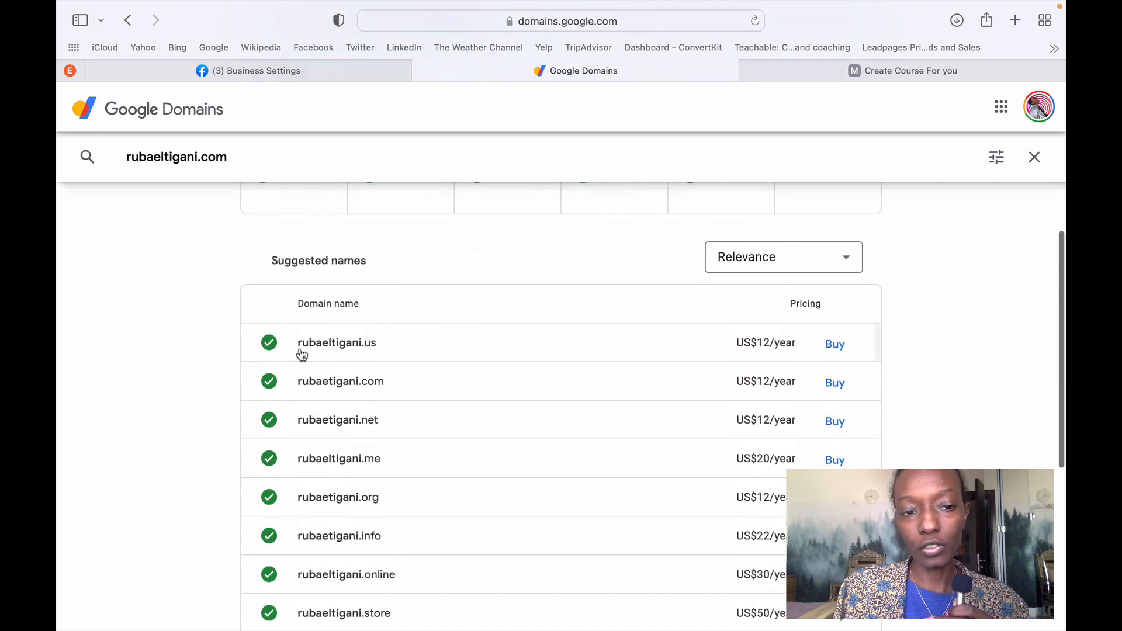
pyautogui.scroll(-5, 547, 496)
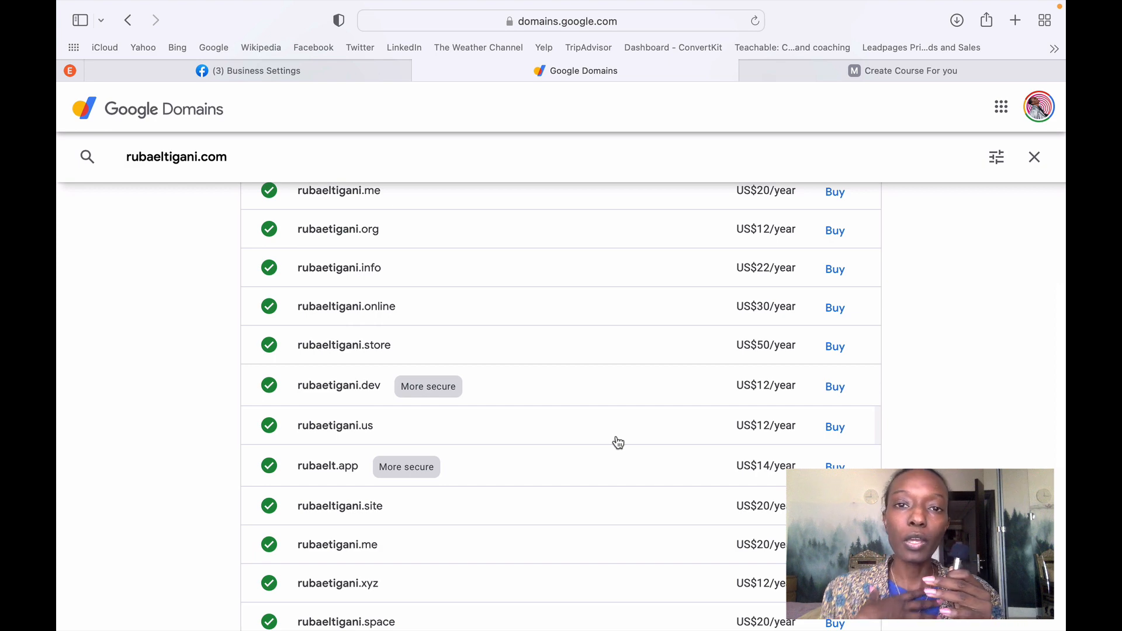
pyautogui.scroll(1, 618, 443)
pyautogui.scroll(-10, 618, 443)
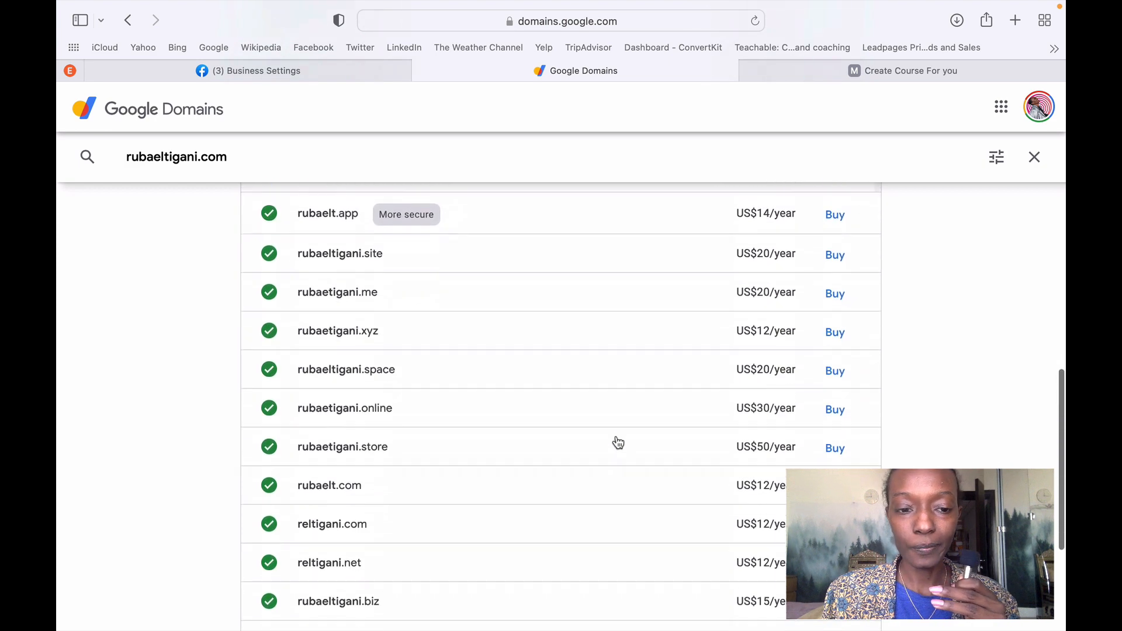
pyautogui.scroll(-15, 618, 442)
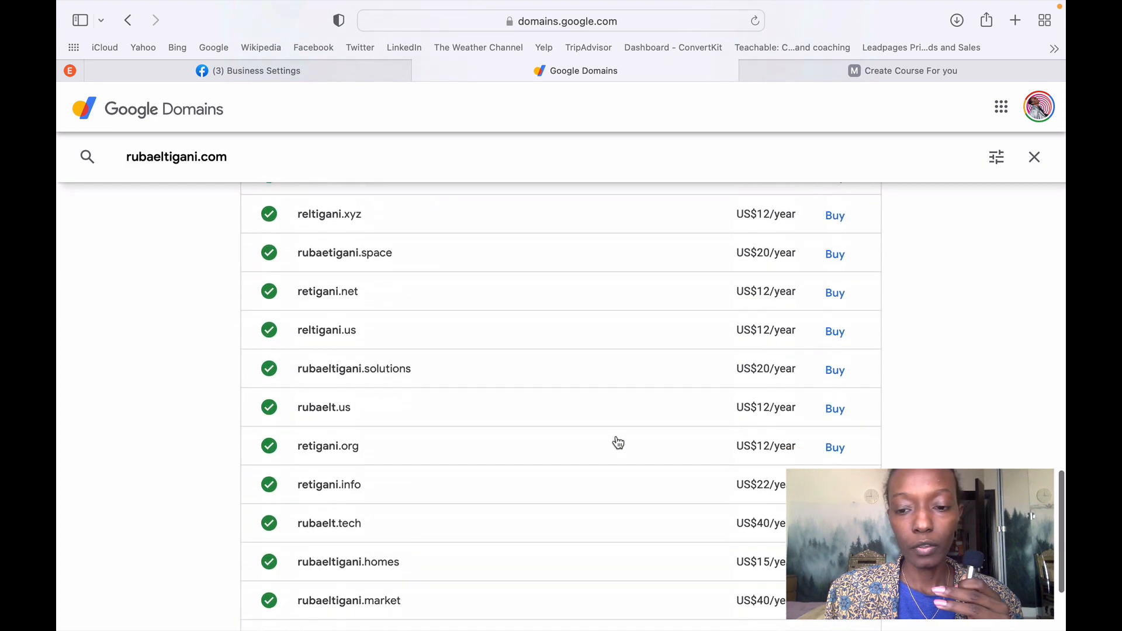
pyautogui.scroll(20, 618, 443)
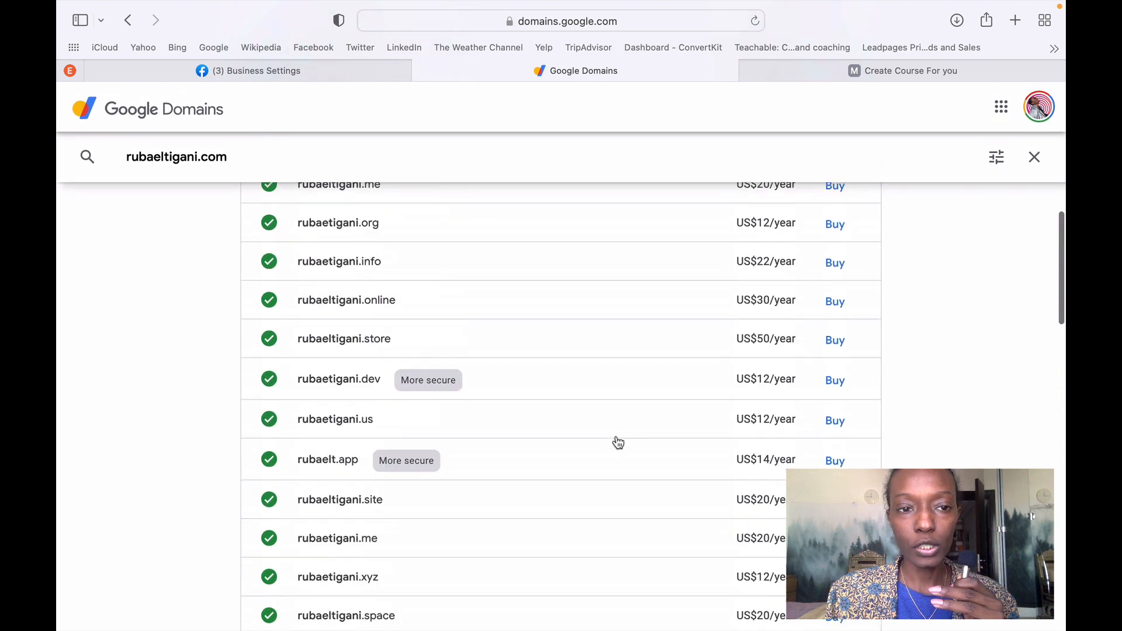
pyautogui.scroll(1, 618, 442)
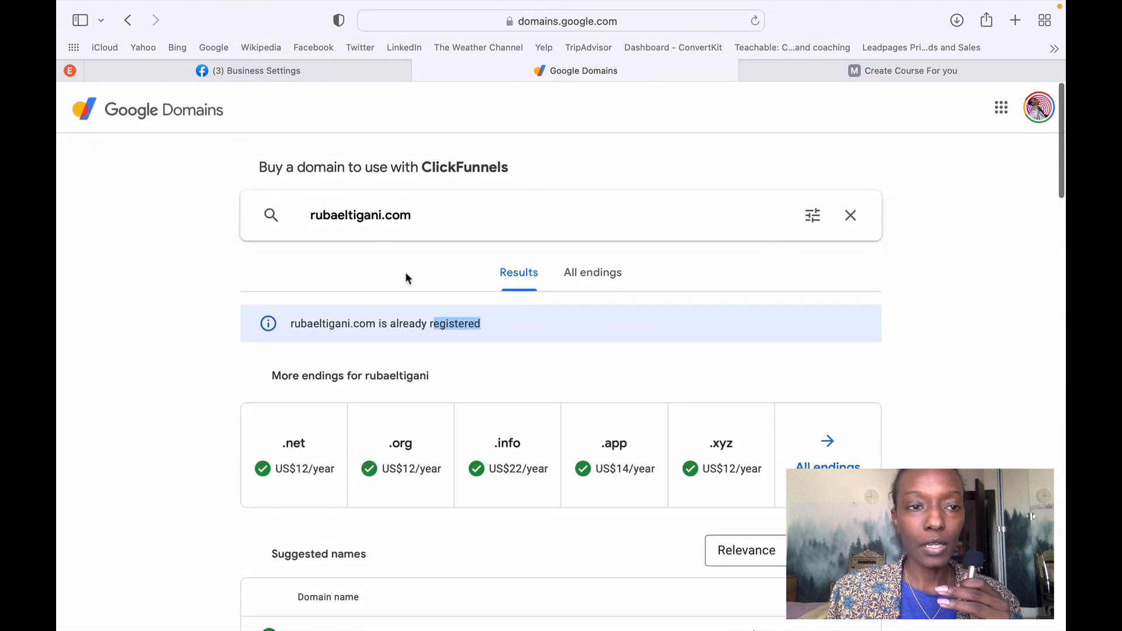
pyautogui.click(129, 24)
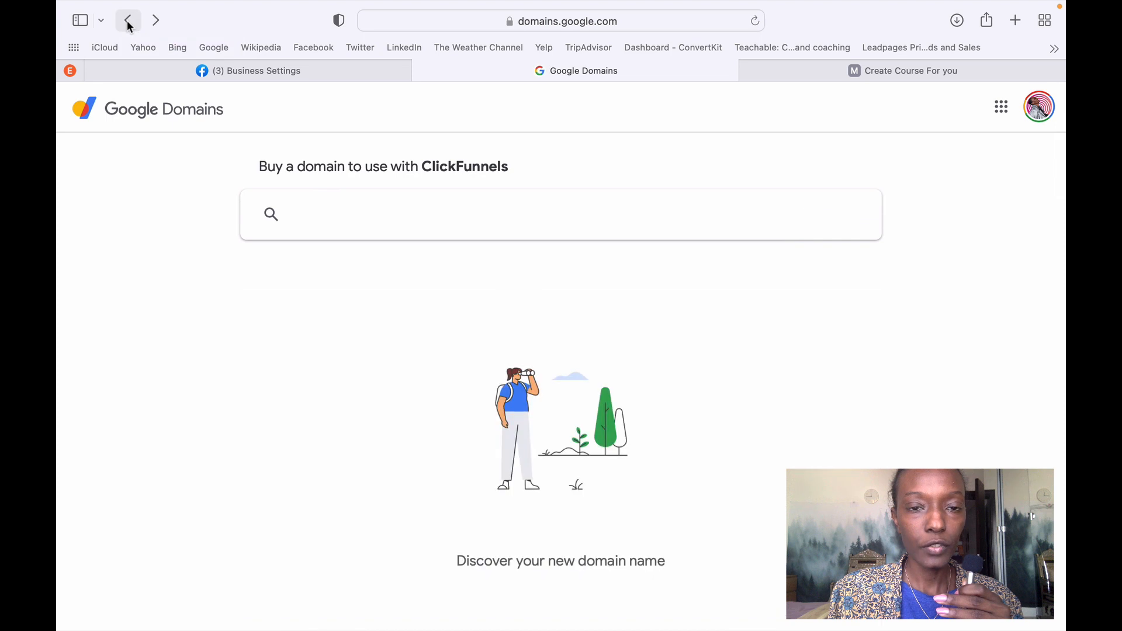
pyautogui.click(129, 24)
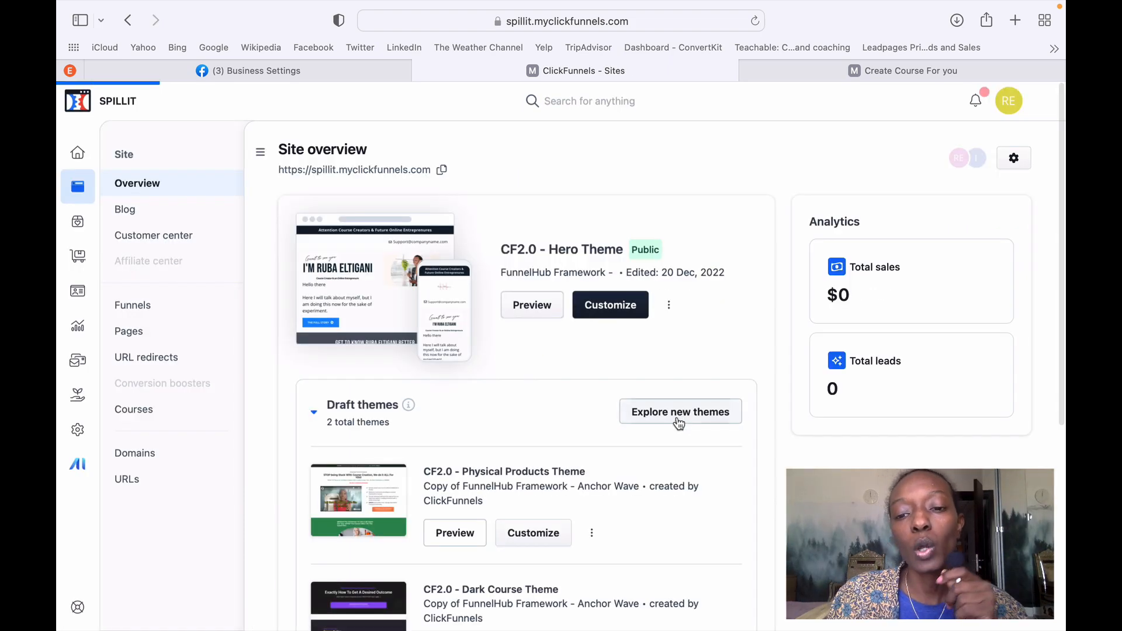
# Add the free Physical Products Theme from the theme marketplace and glance over the site overview.
pyautogui.click(679, 422)
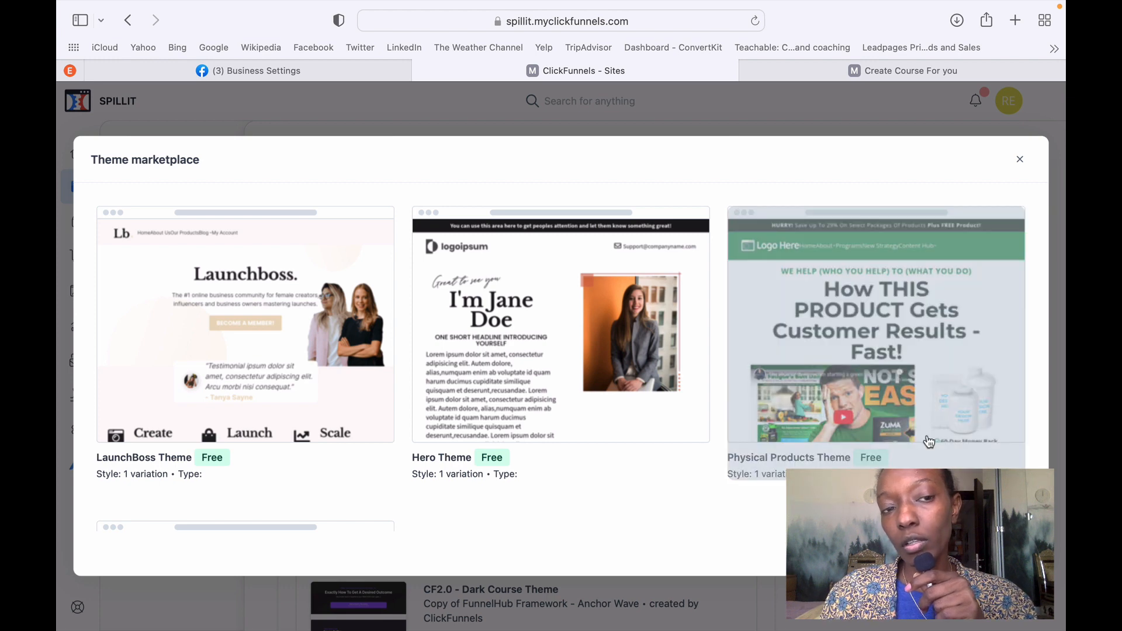
pyautogui.click(930, 442)
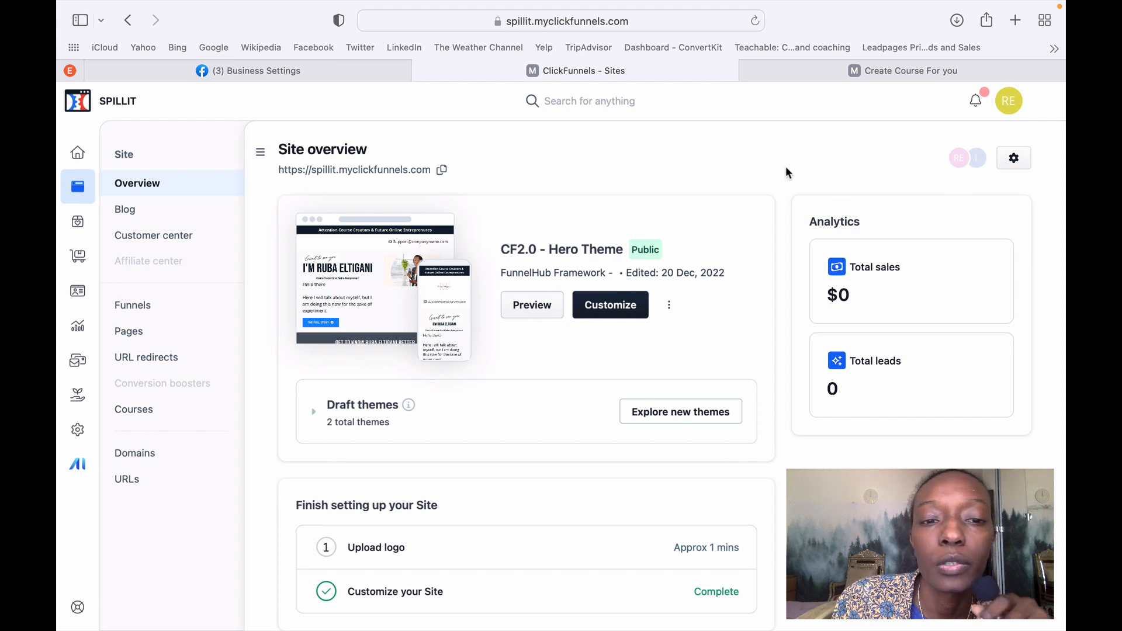
pyautogui.scroll(-1, 498, 385)
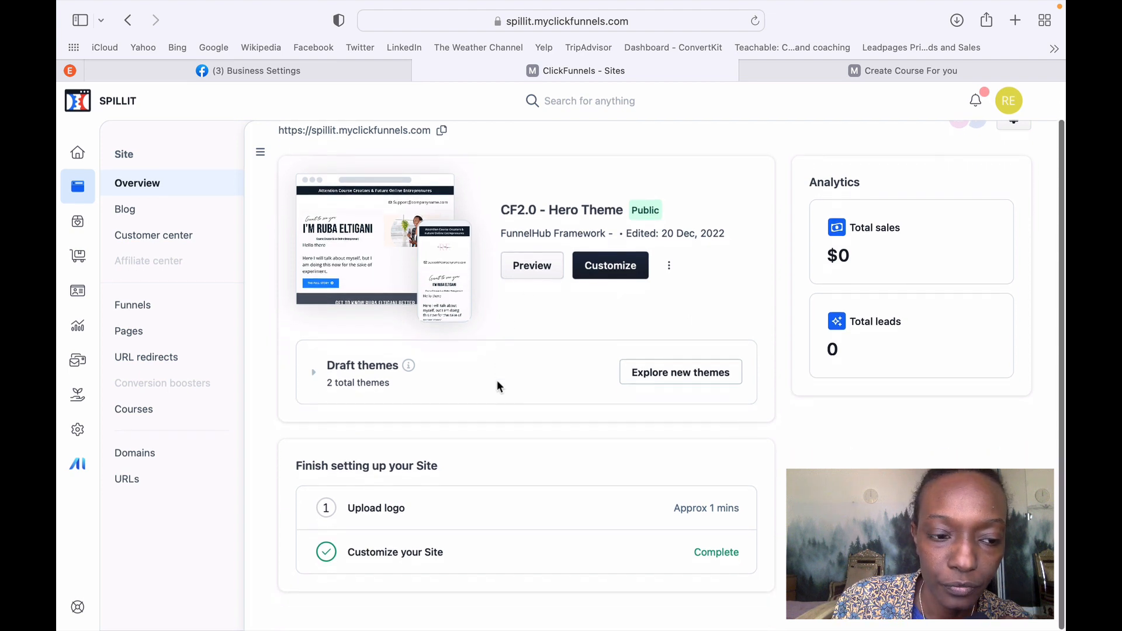
pyautogui.scroll(1, 481, 367)
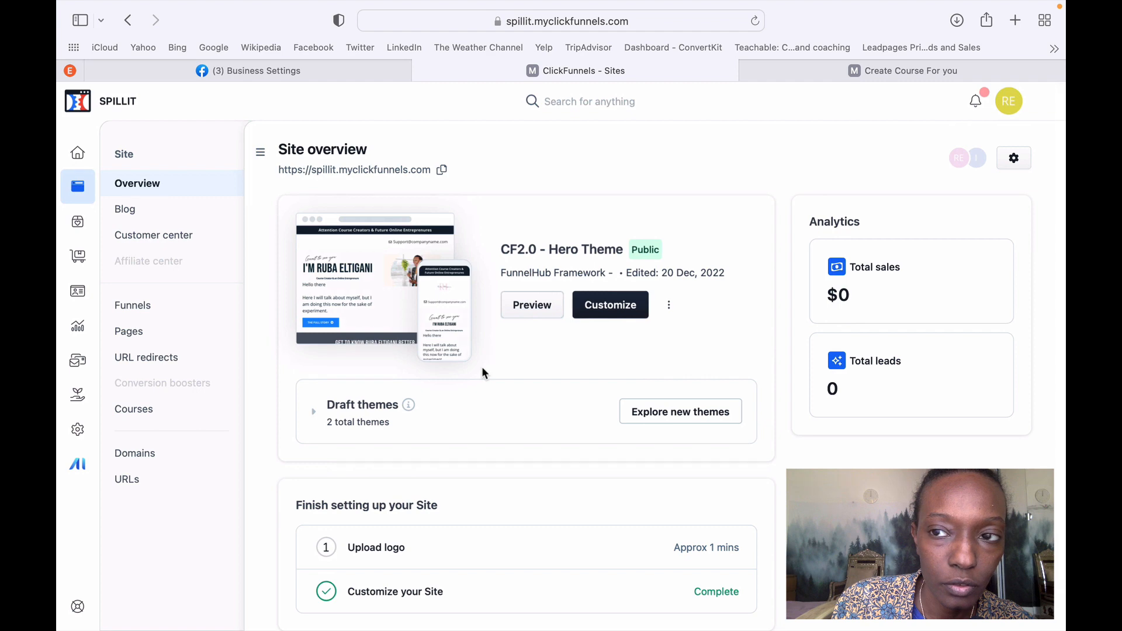
# Open the site's Pages list and browse its theme pages.
pyautogui.click(149, 334)
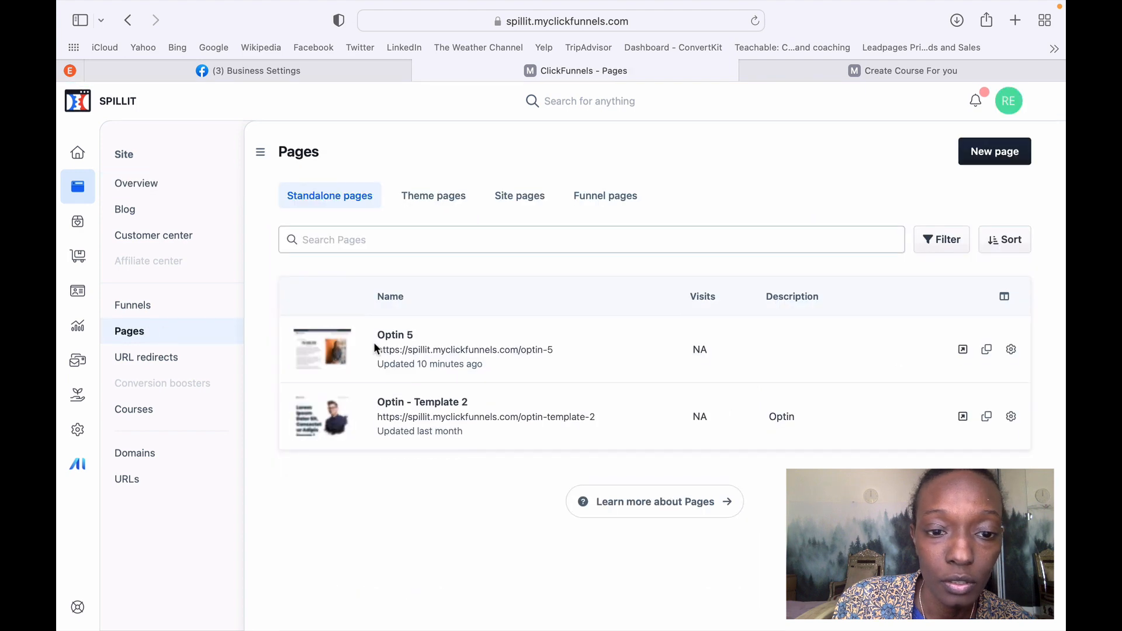
pyautogui.click(436, 200)
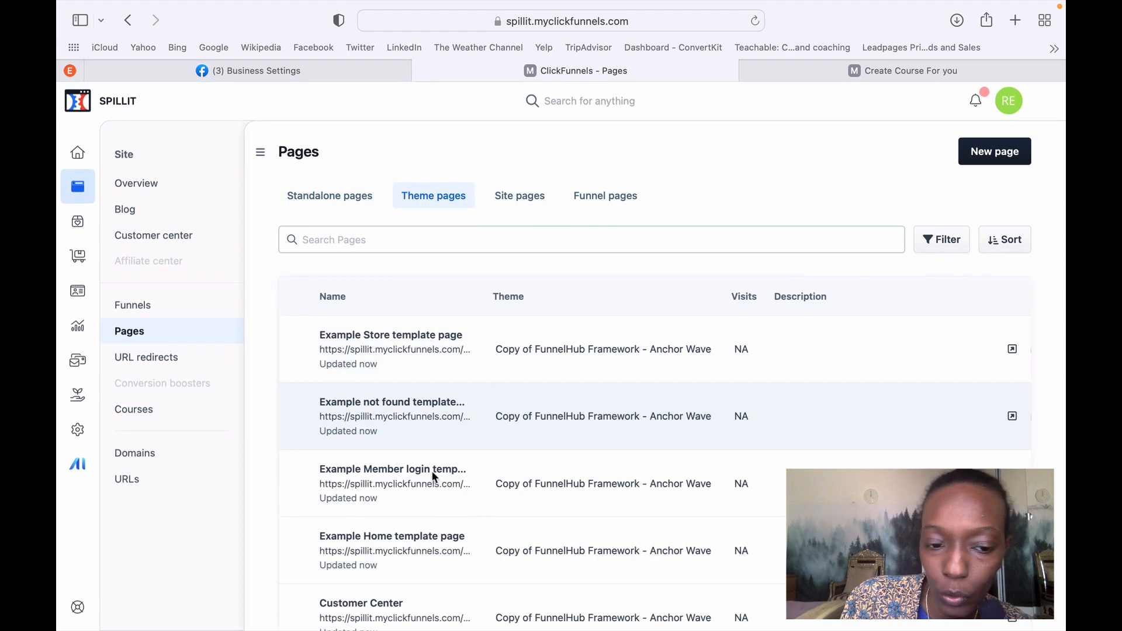
pyautogui.scroll(-5, 432, 476)
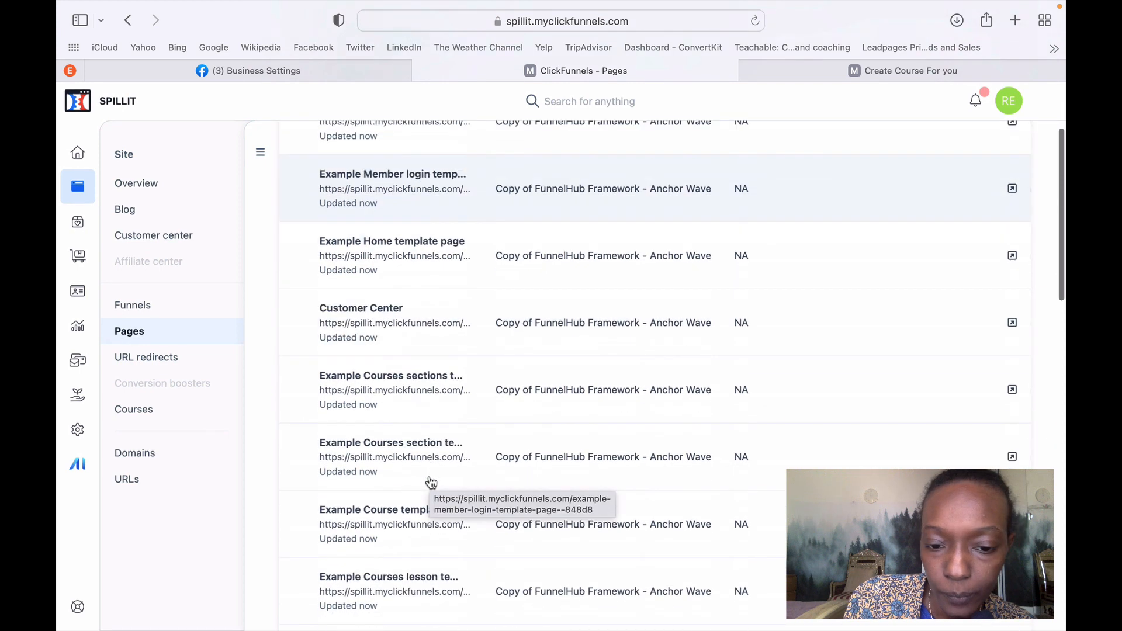
pyautogui.scroll(6, 429, 483)
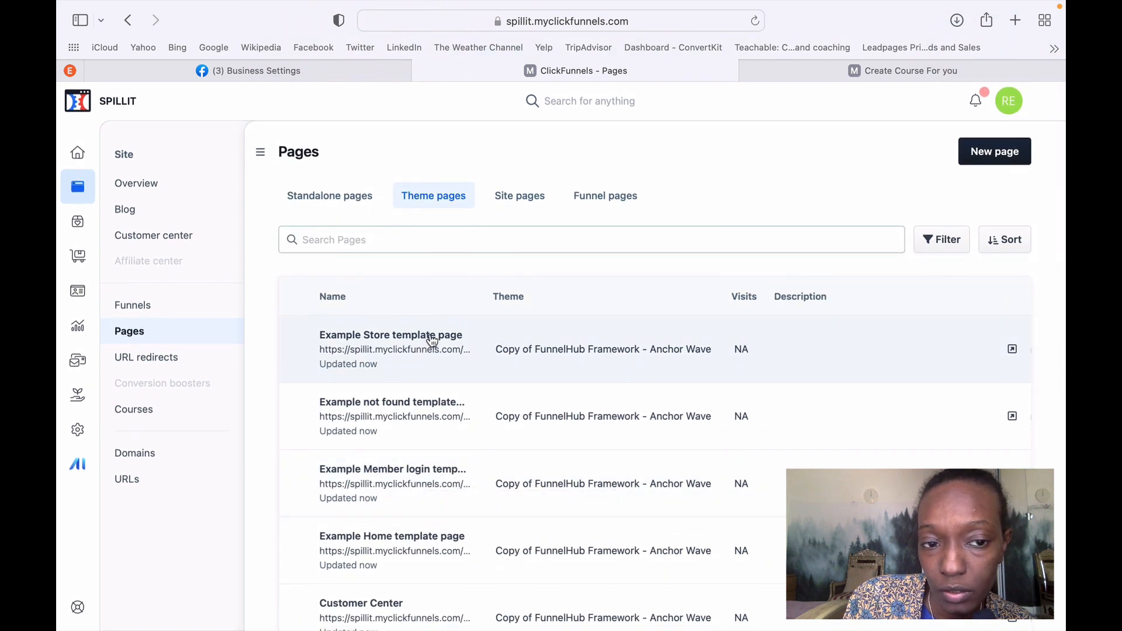
# Open the Example Store template page in the editor, look it over from start to end, and leave the editor.
pyautogui.click(433, 342)
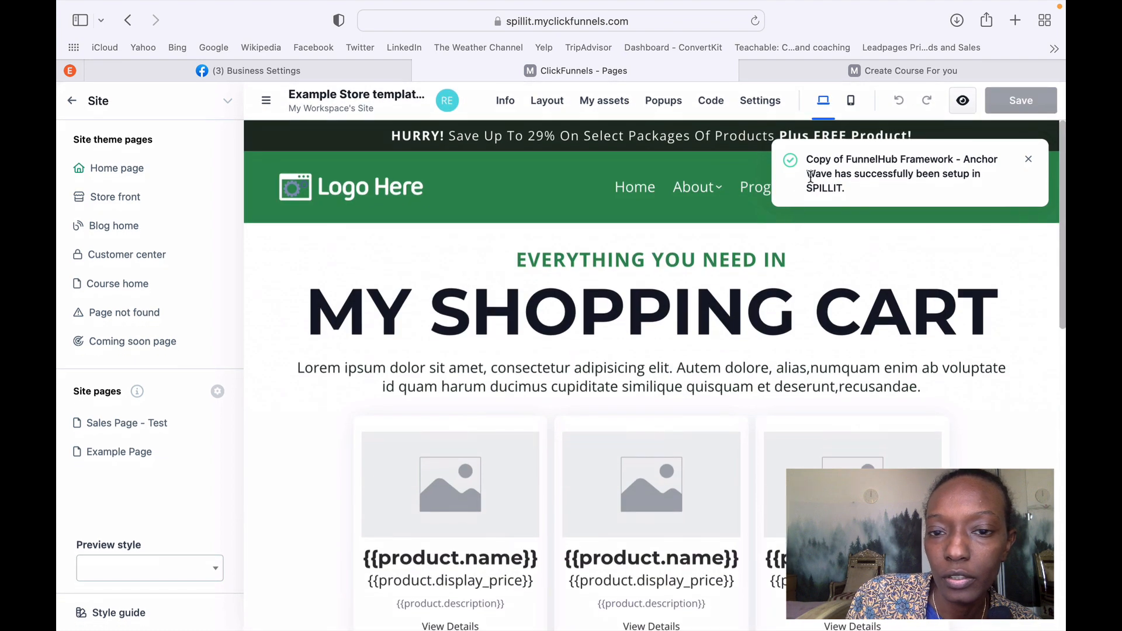
pyautogui.scroll(-2, 775, 335)
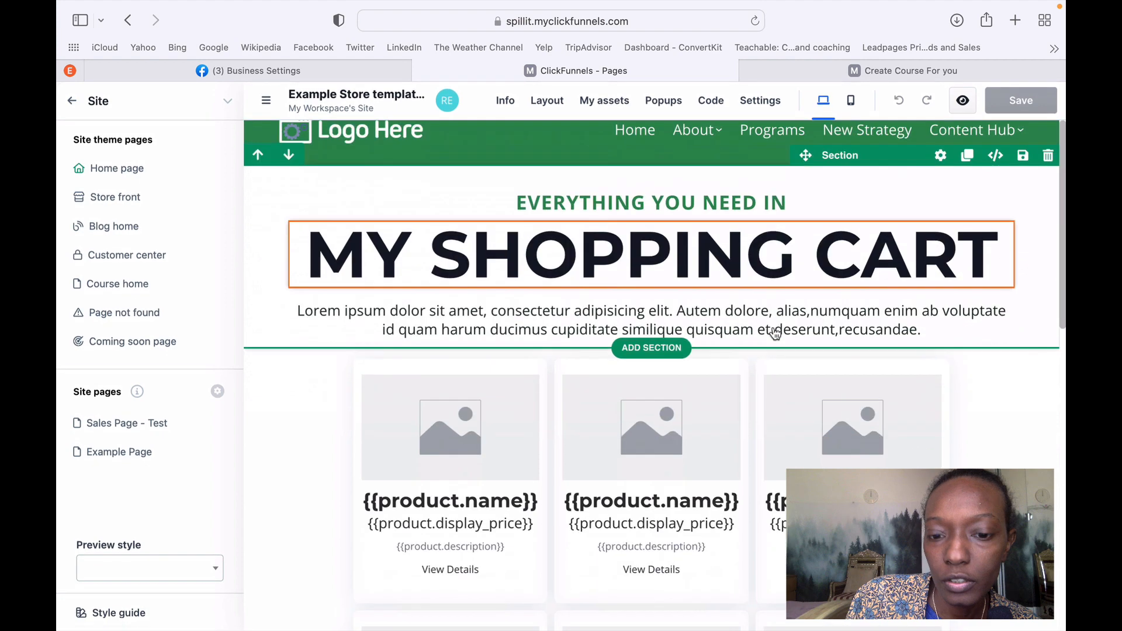
pyautogui.scroll(-15, 775, 333)
pyautogui.scroll(20, 775, 333)
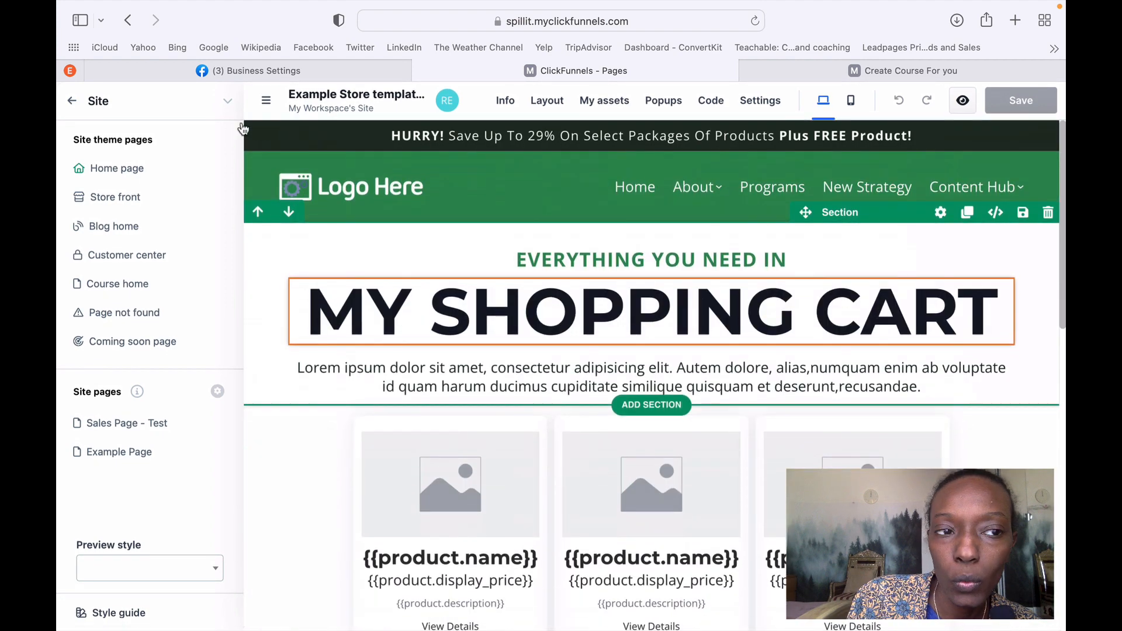
pyautogui.click(73, 104)
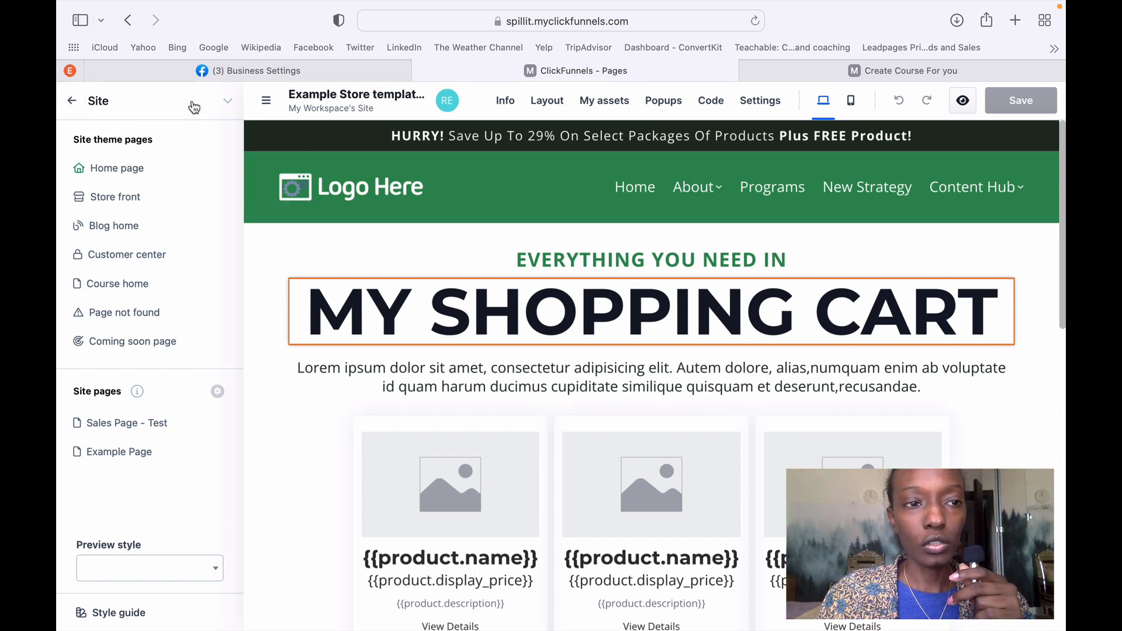
pyautogui.click(69, 104)
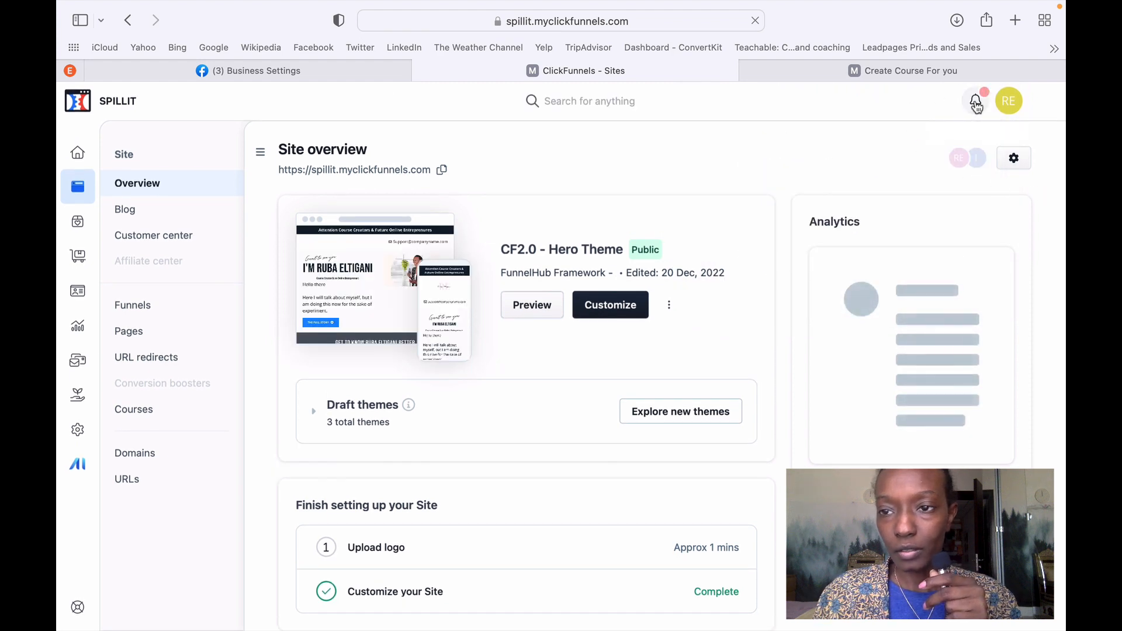
# Open the theme list from the theme installation notification and look through the newest Physical Products Theme's home page in the editor.
pyautogui.click(976, 103)
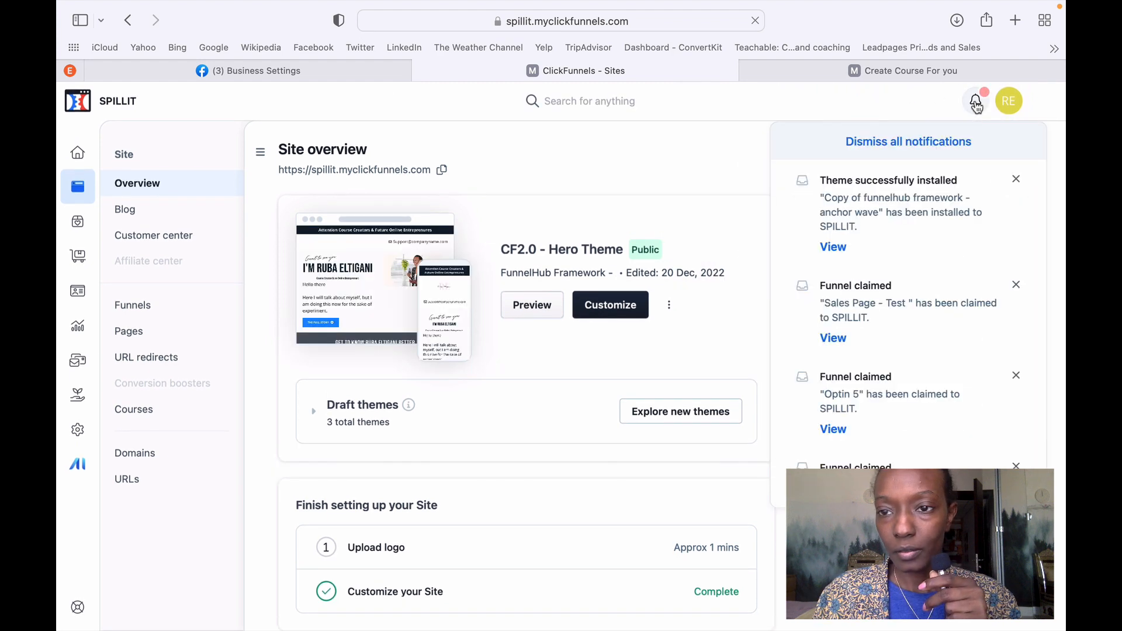
pyautogui.click(836, 248)
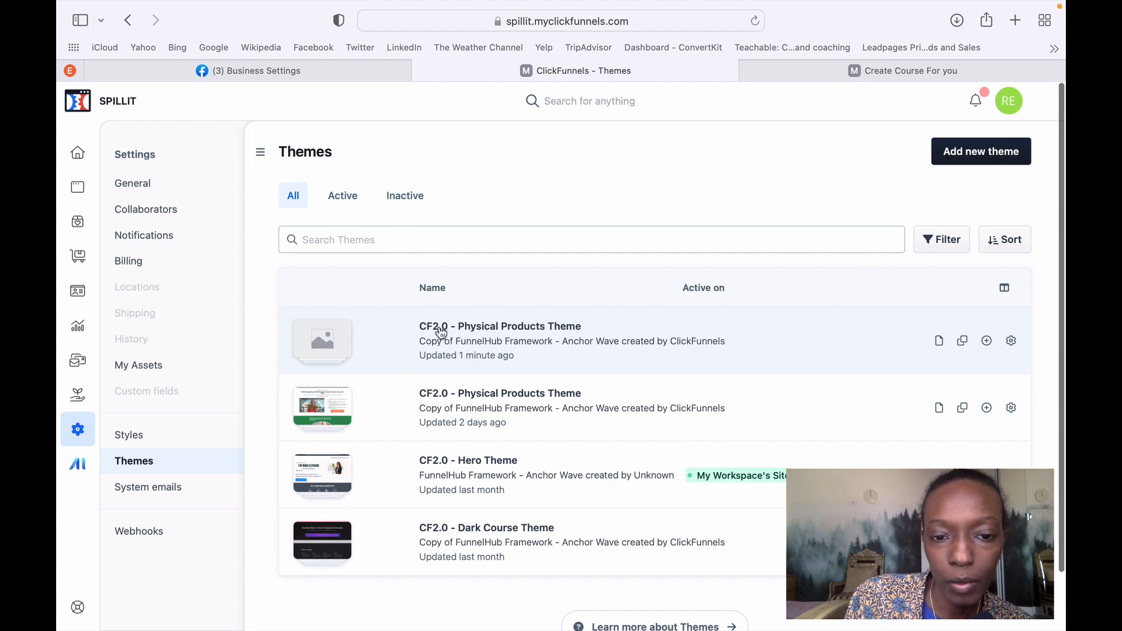
pyautogui.click(542, 330)
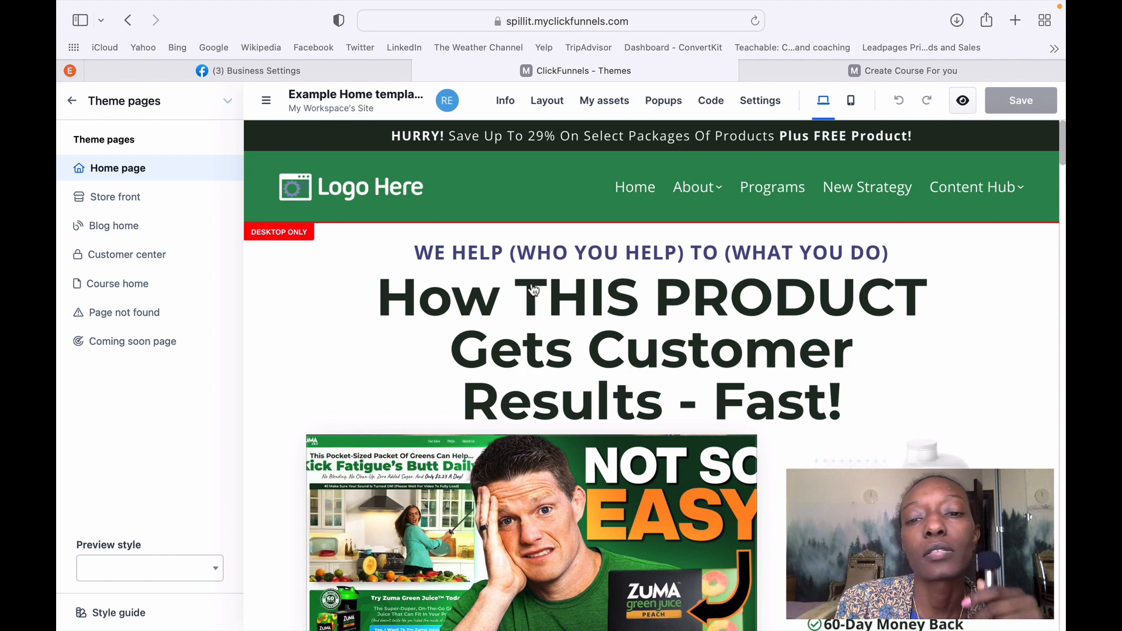
pyautogui.scroll(-5, 826, 366)
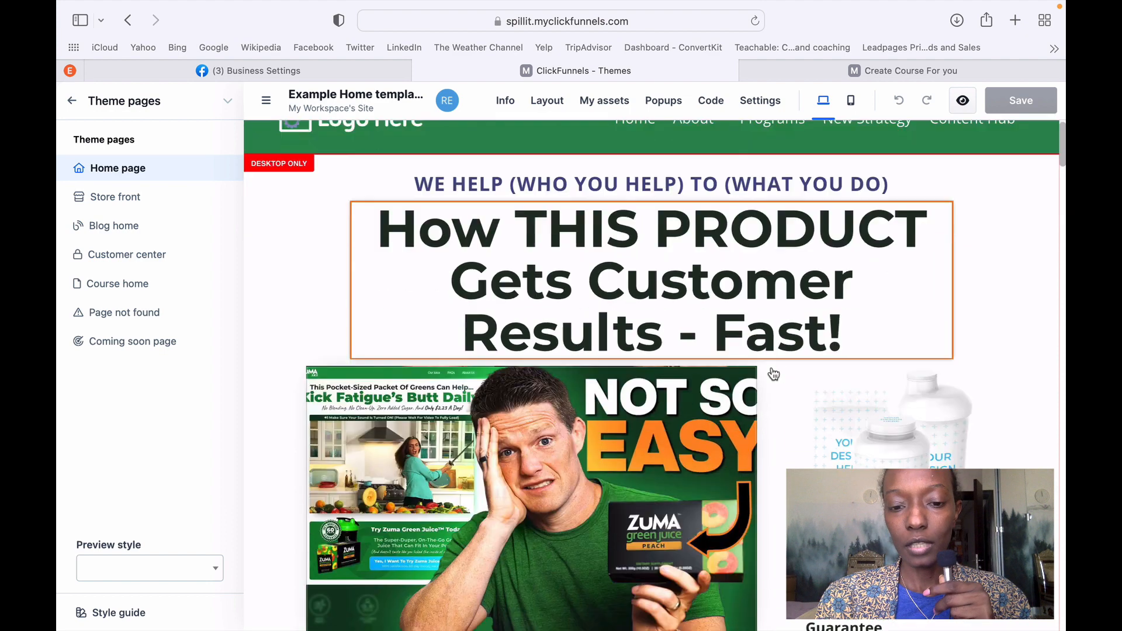
pyautogui.scroll(-10, 674, 437)
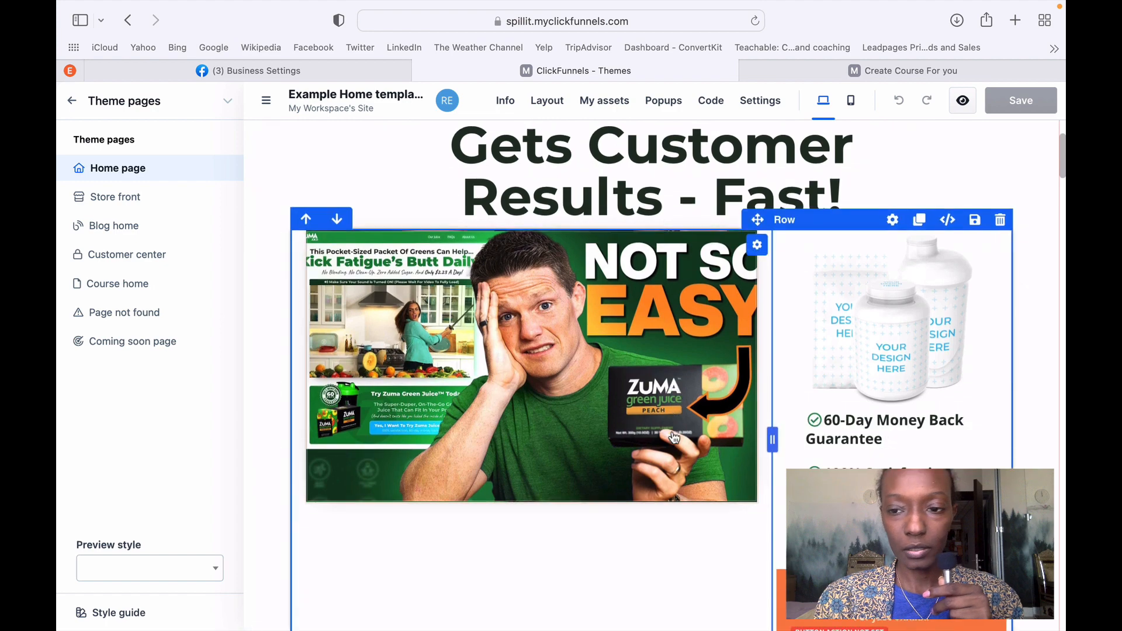
pyautogui.scroll(15, 674, 437)
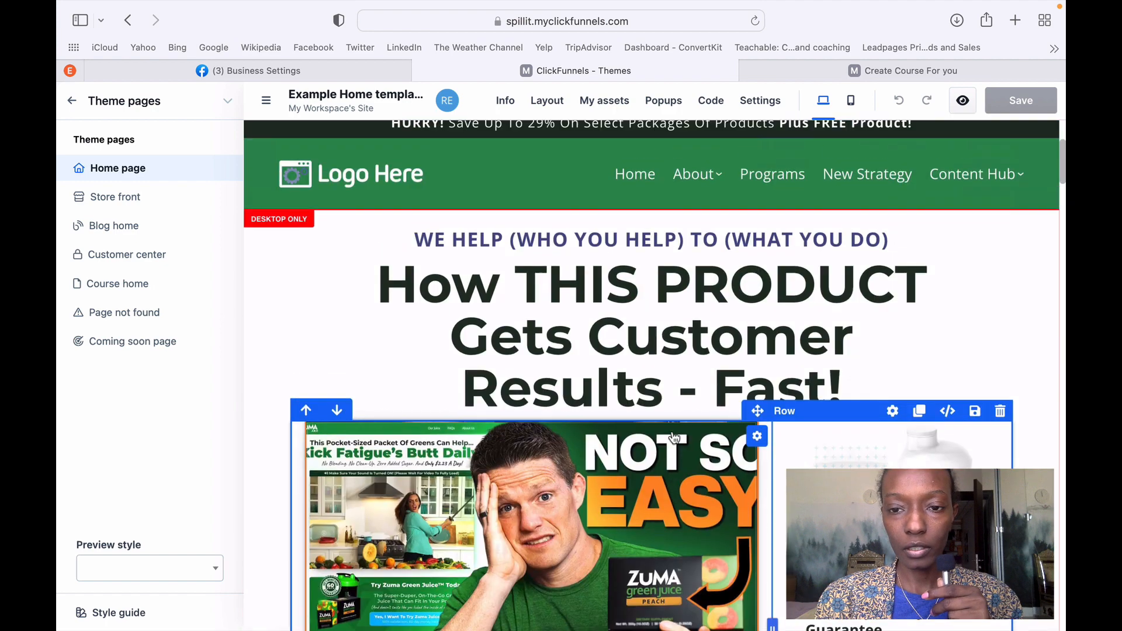
# Switch to the published "Create Course For you" landing page and view its opening section.
pyautogui.click(893, 71)
pyautogui.scroll(5, 696, 293)
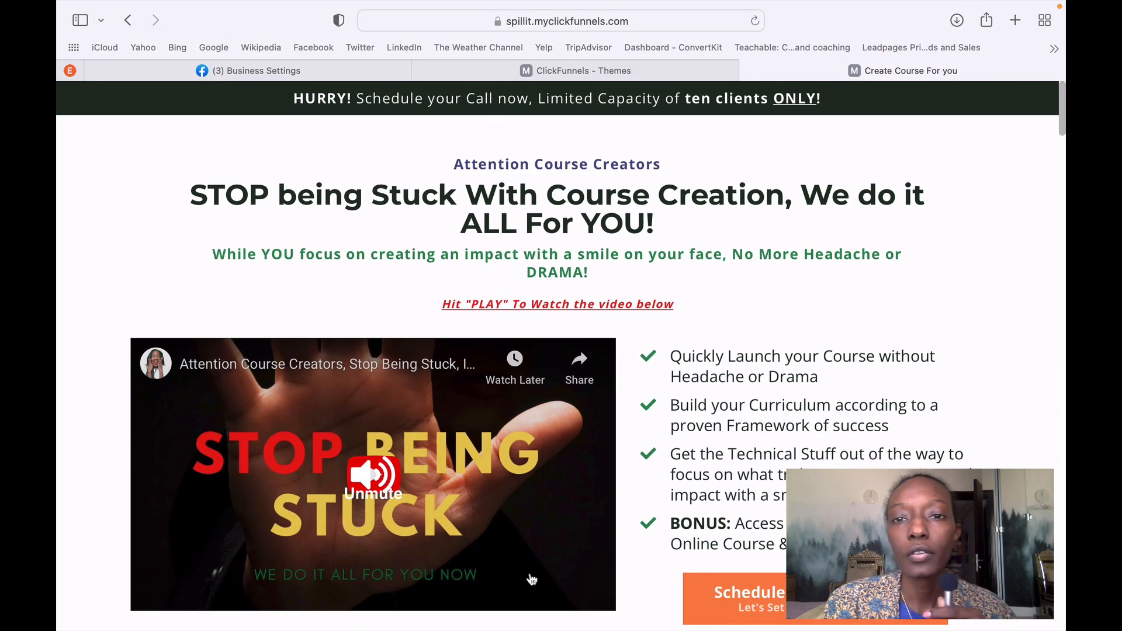
# Compare the theme's home page template in the editor with the published "Create Course For you" landing page, ending on the template.
pyautogui.click(668, 71)
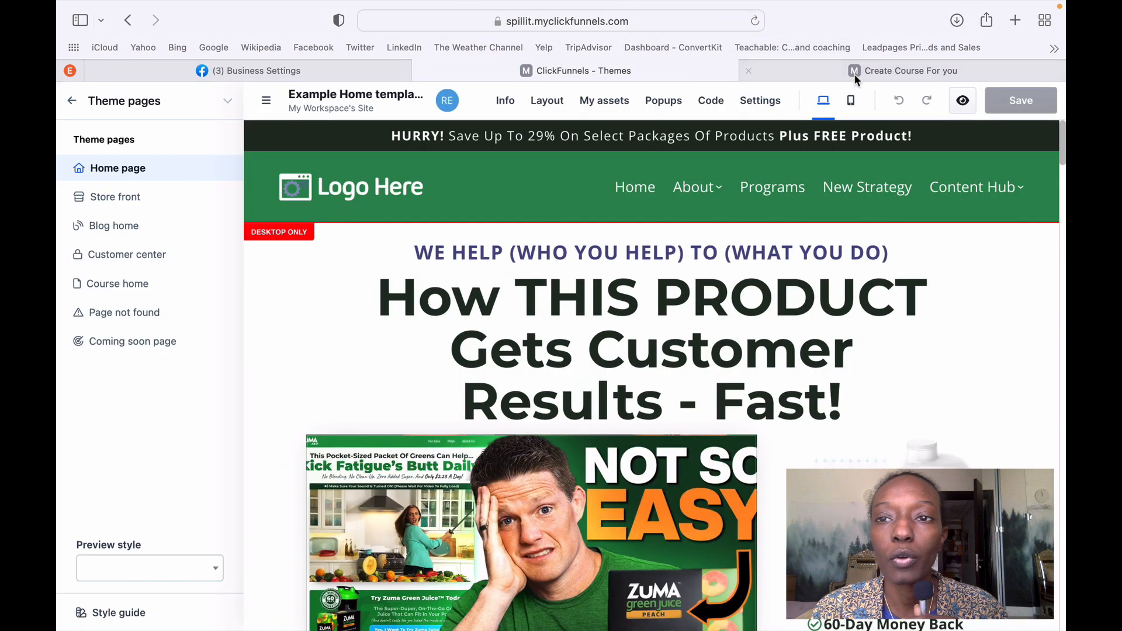
pyautogui.click(881, 67)
pyautogui.click(572, 66)
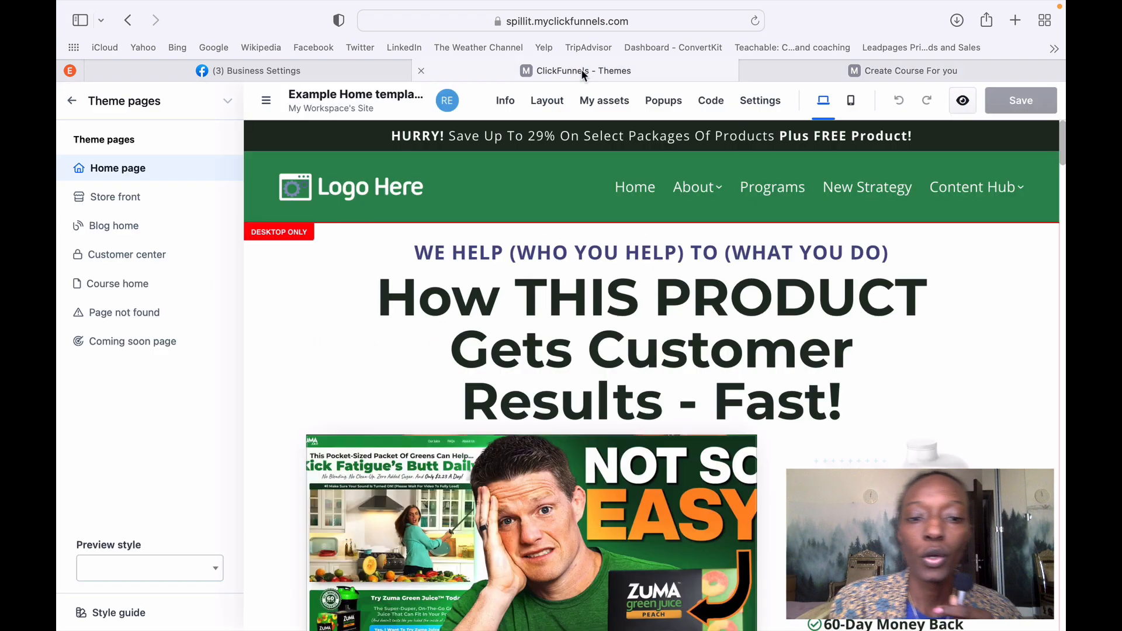
pyautogui.click(840, 70)
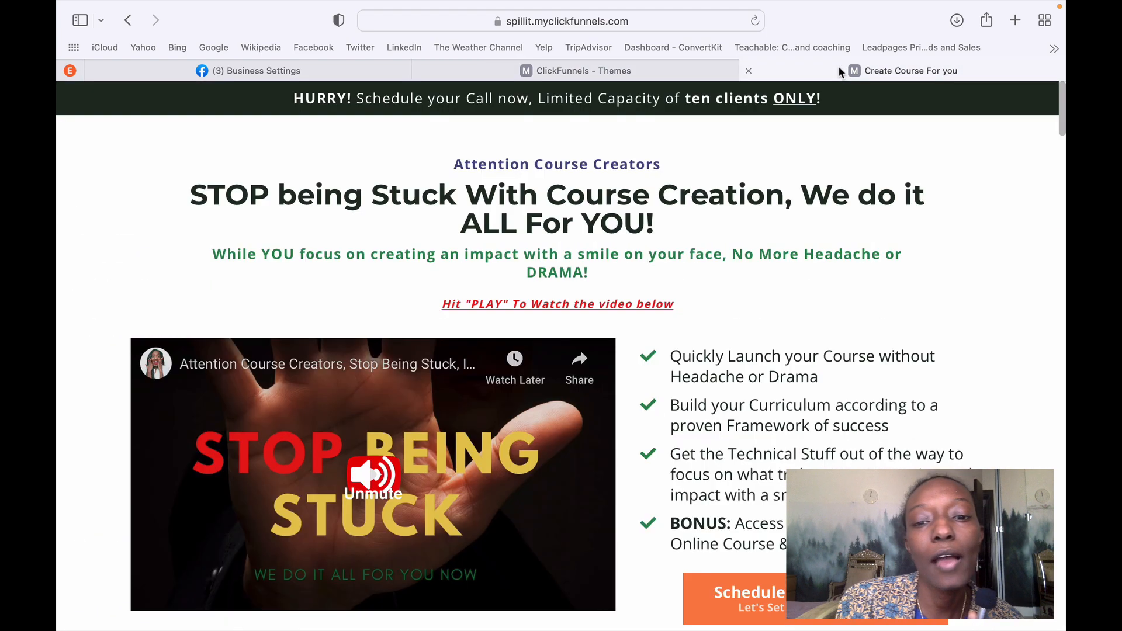
pyautogui.moveTo(625, 72)
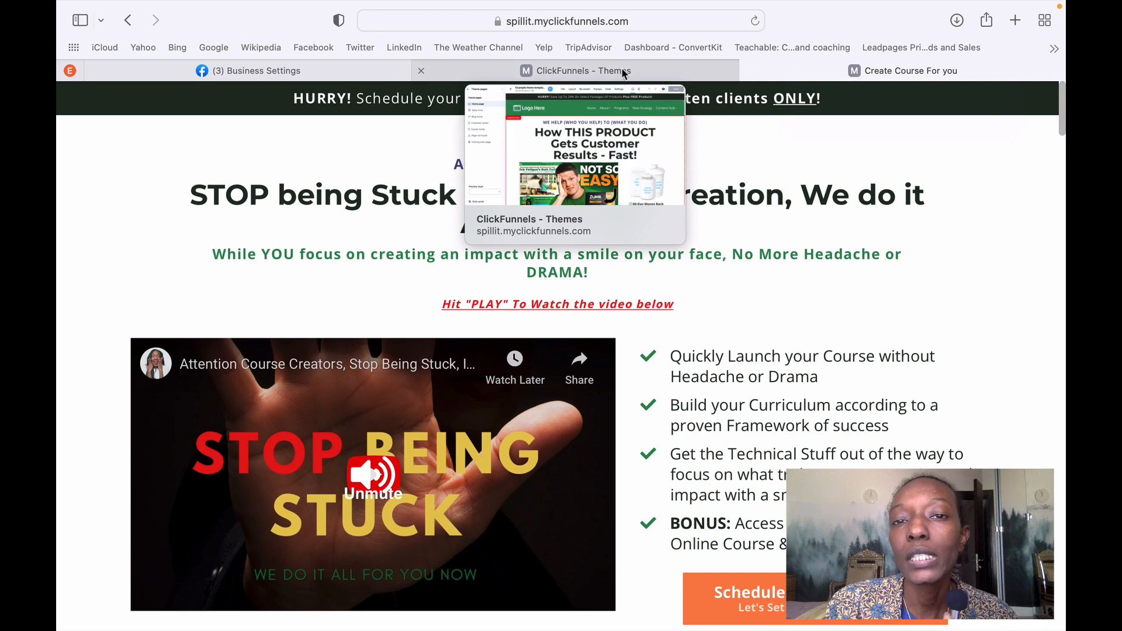
pyautogui.click(624, 71)
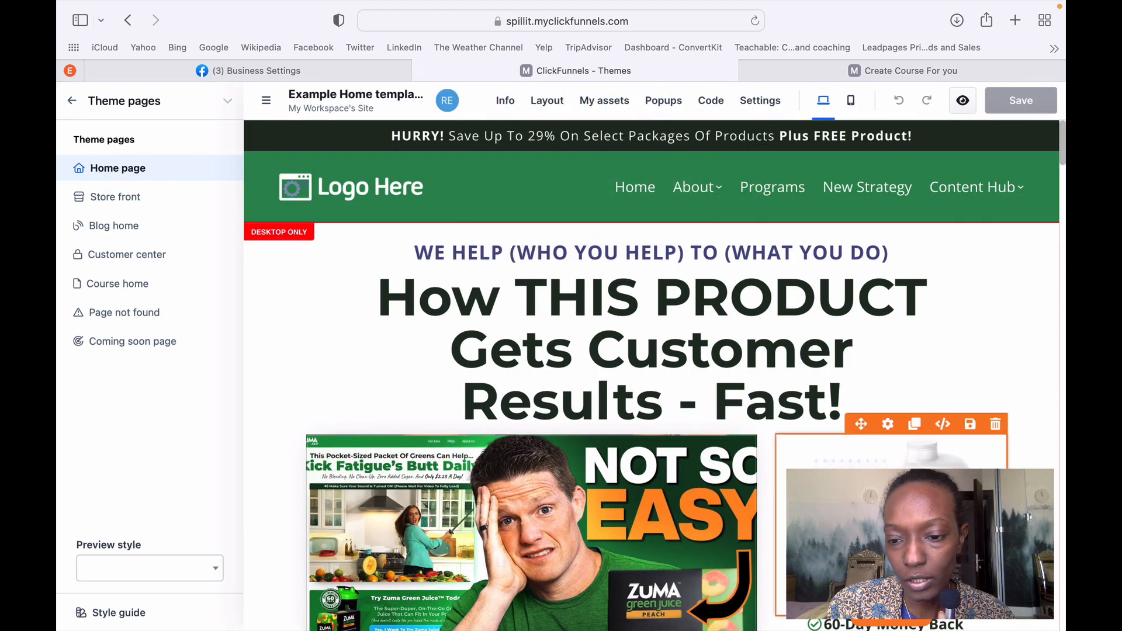
# Examine the desktop-only sections of the home page template down to the customer objection section, and return to the page's start.
pyautogui.scroll(-5, 652, 374)
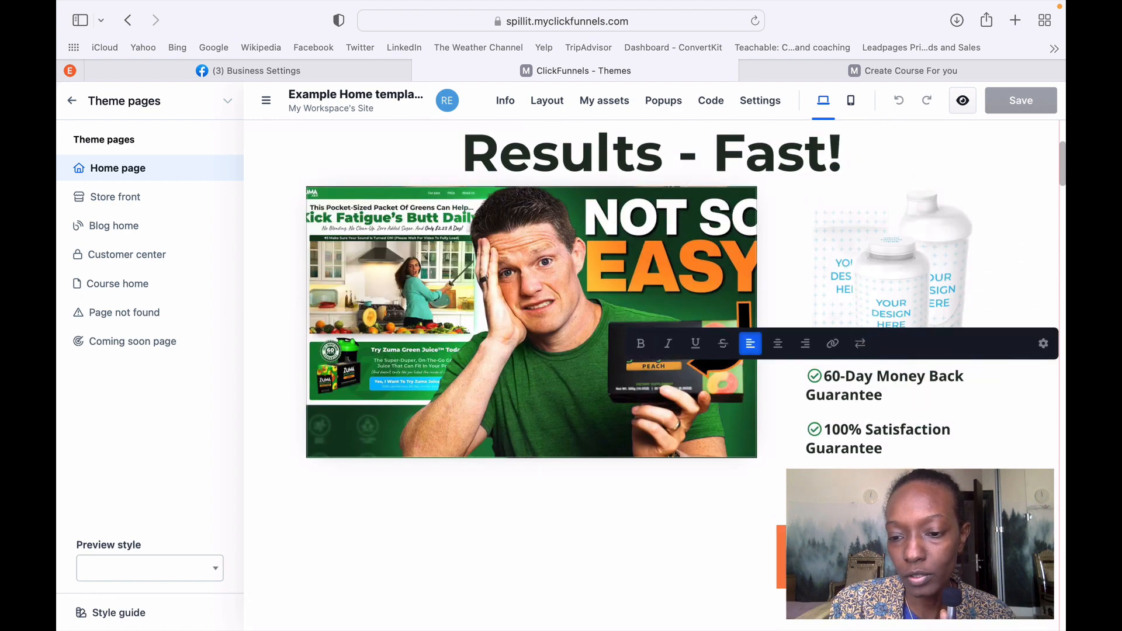
pyautogui.scroll(-8, 560, 529)
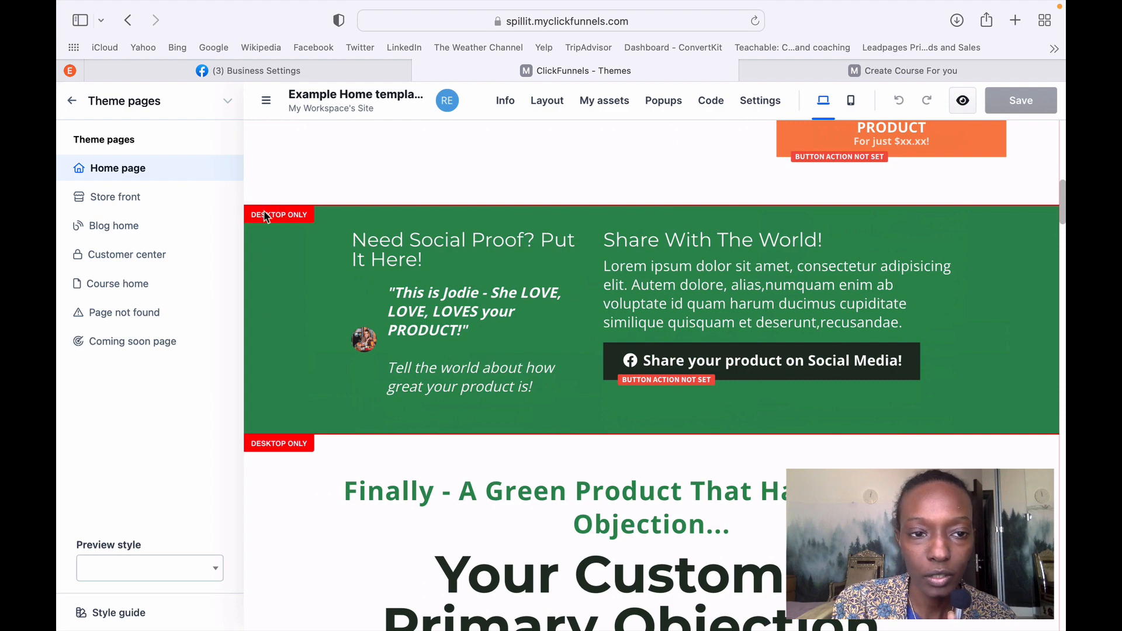
pyautogui.scroll(-2, 473, 483)
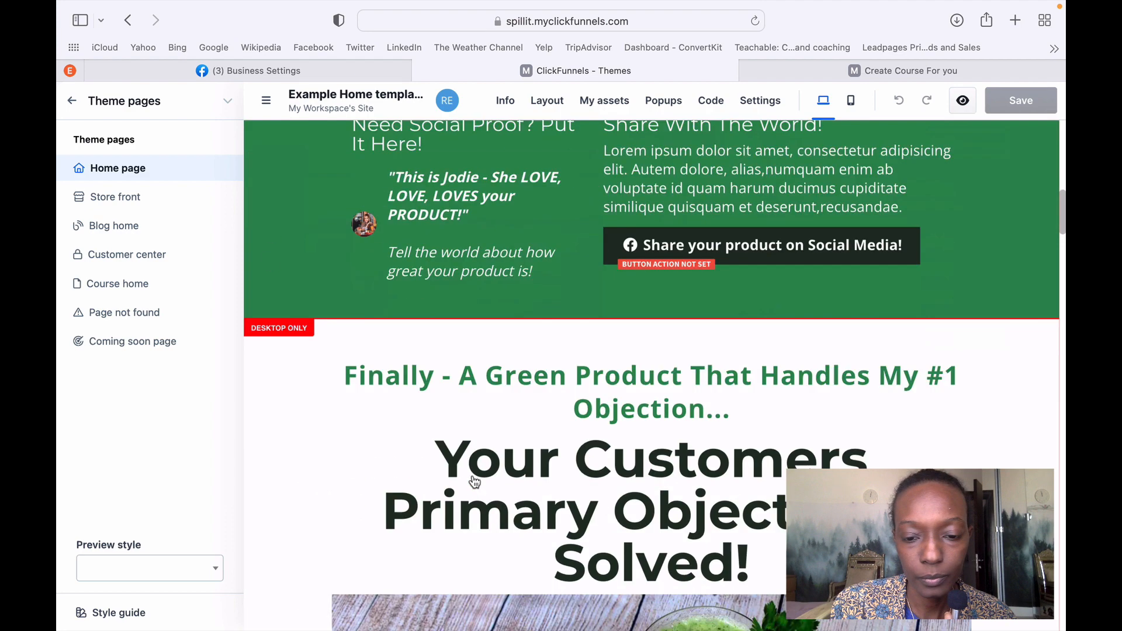
pyautogui.scroll(-4, 474, 482)
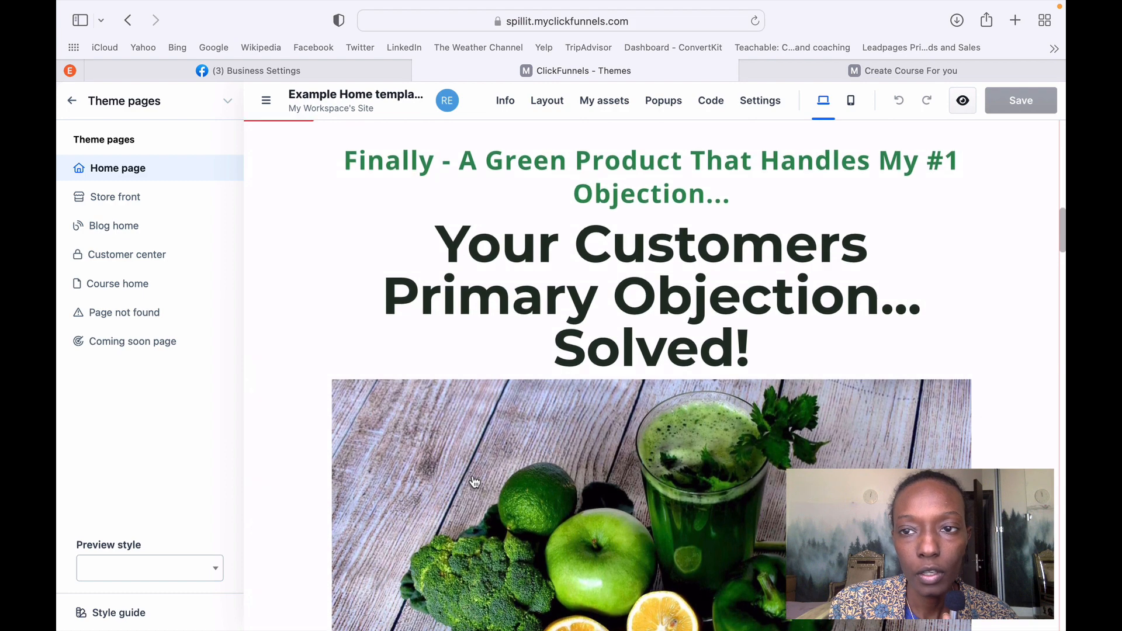
pyautogui.scroll(7, 474, 481)
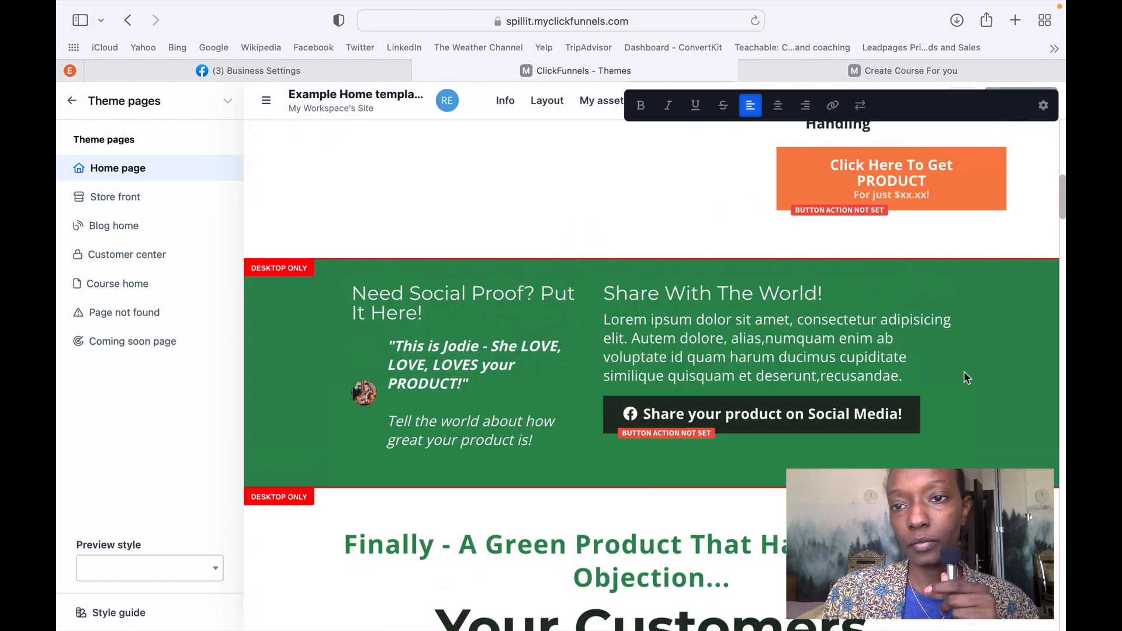
pyautogui.scroll(15, 966, 378)
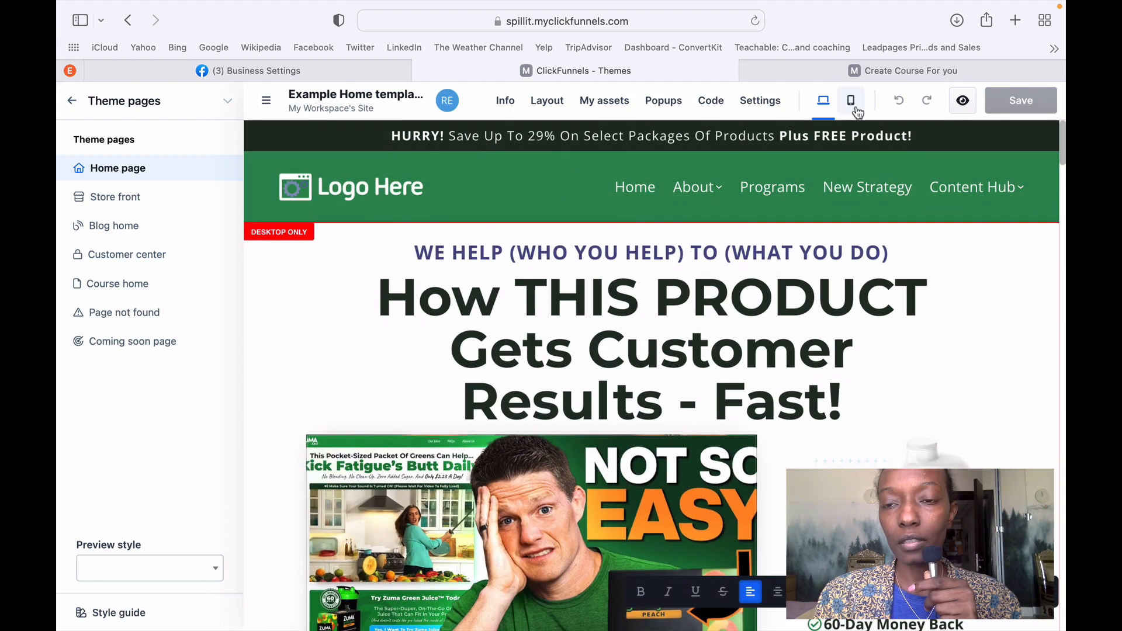
# Look through the home page template's mobile layout from its header to its footer, and return to the desktop layout.
pyautogui.click(852, 104)
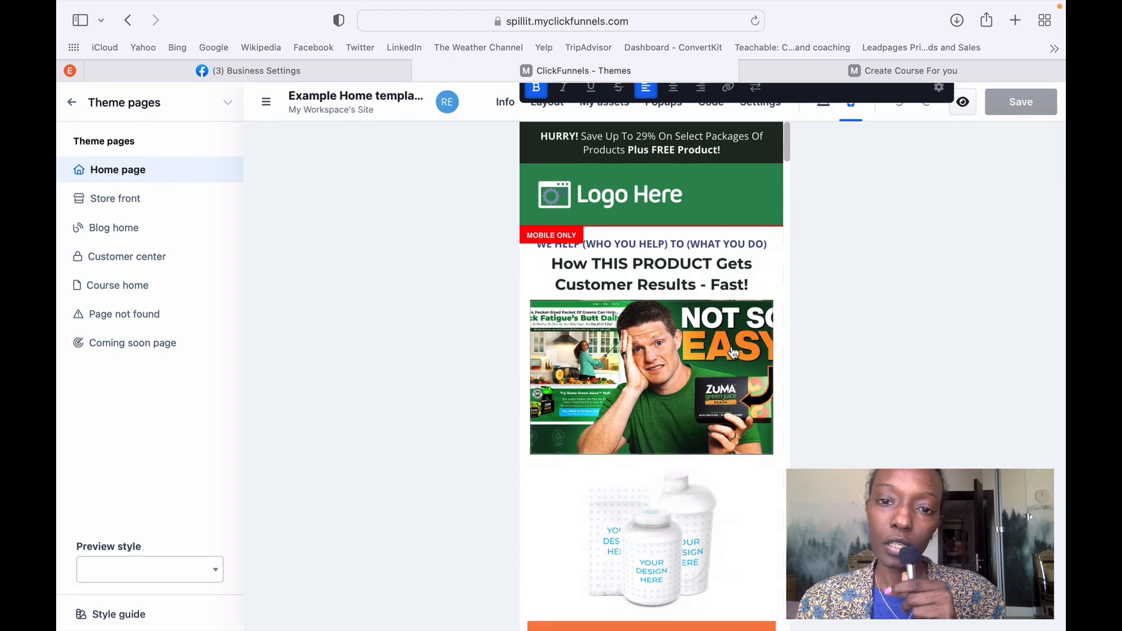
pyautogui.scroll(-6, 734, 353)
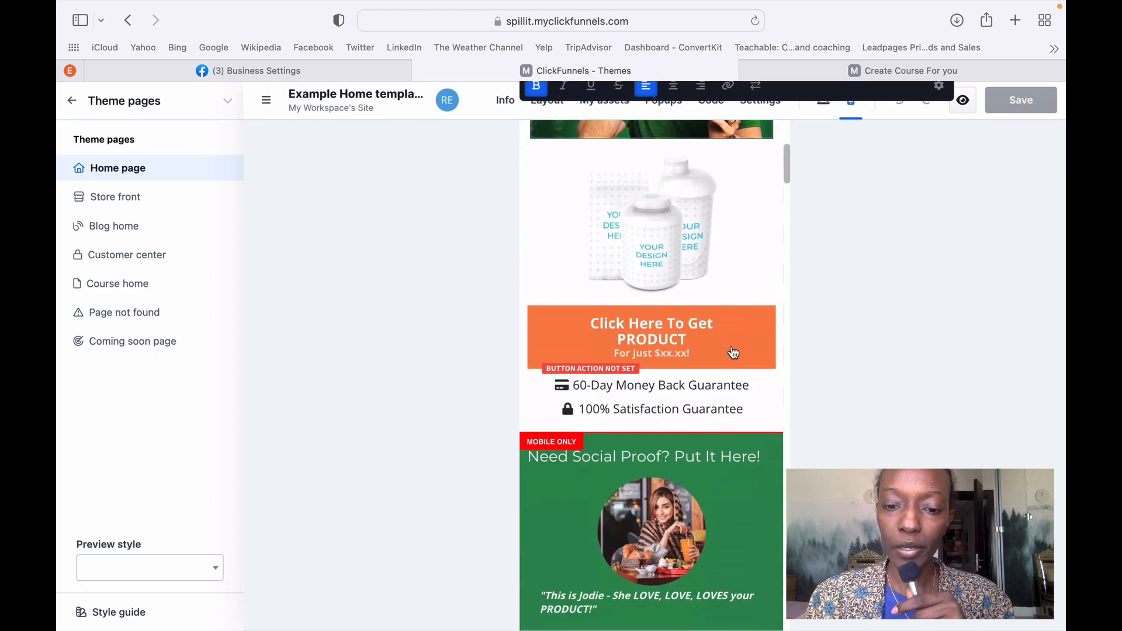
pyautogui.scroll(-4, 734, 353)
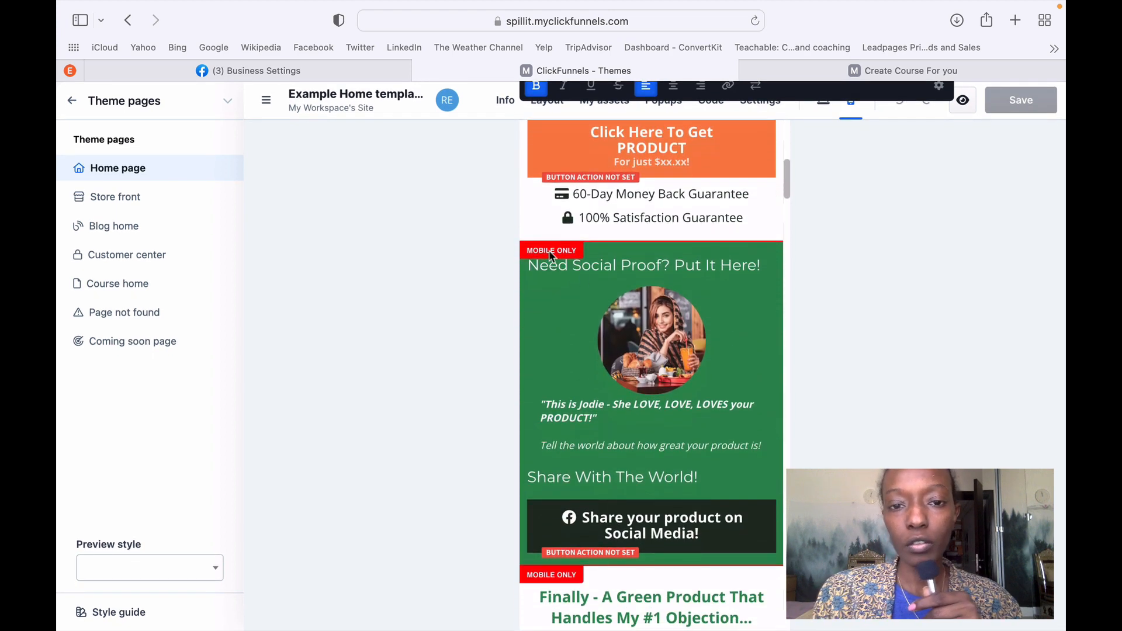
pyautogui.scroll(-4, 720, 390)
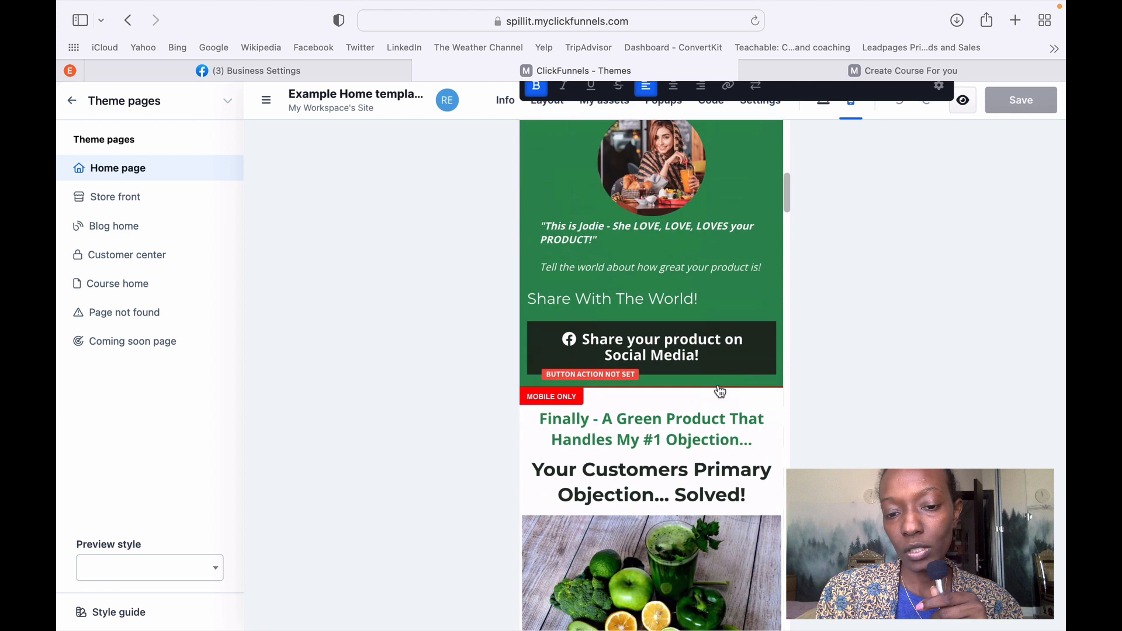
pyautogui.scroll(-2, 720, 391)
pyautogui.scroll(-7, 742, 504)
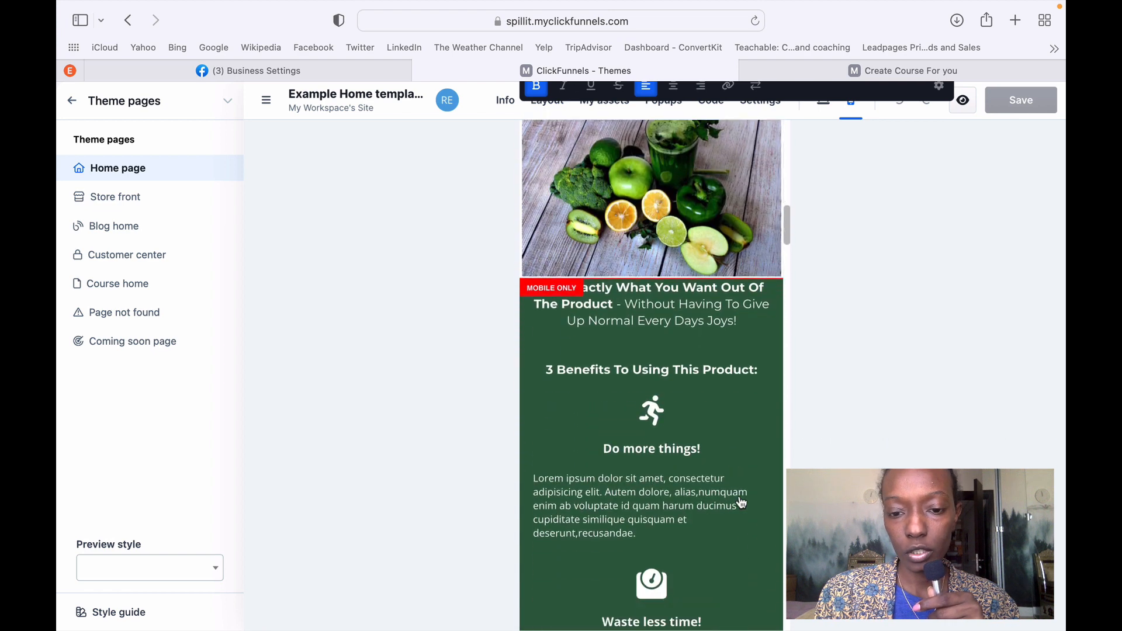
pyautogui.scroll(-8, 742, 503)
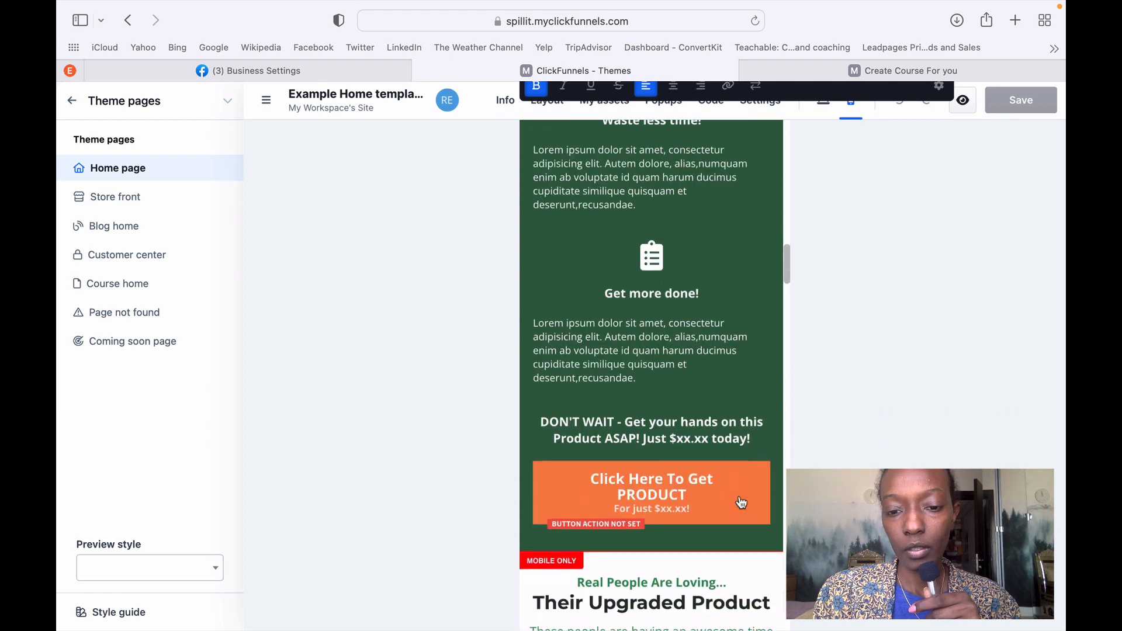
pyautogui.scroll(-6, 742, 503)
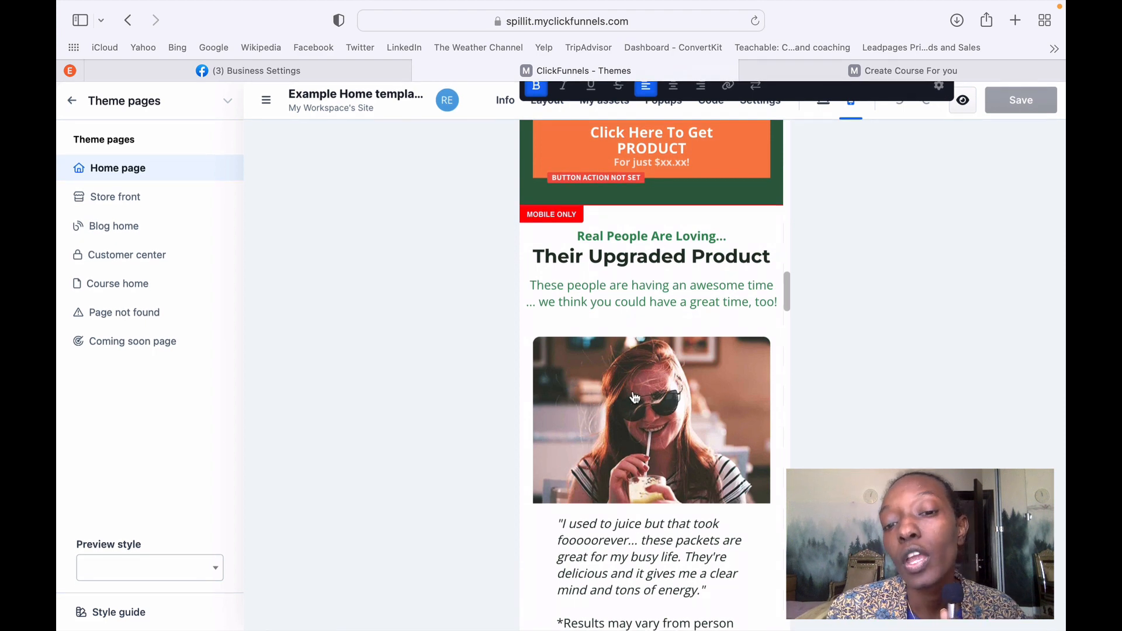
pyautogui.scroll(-10, 634, 396)
pyautogui.scroll(-5, 635, 397)
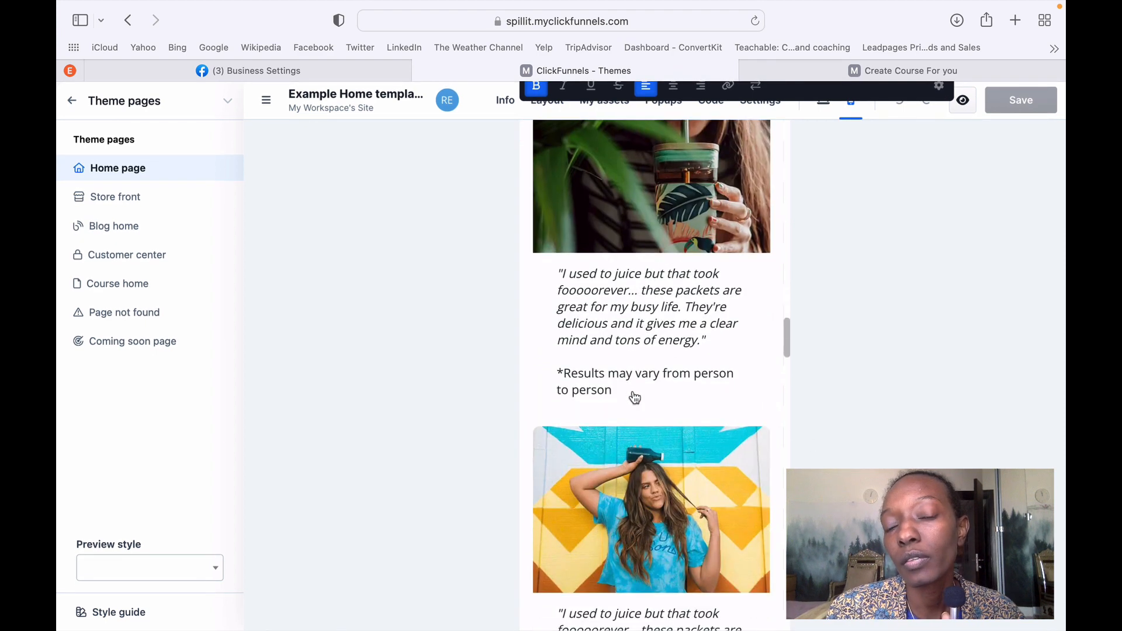
pyautogui.scroll(-7, 682, 388)
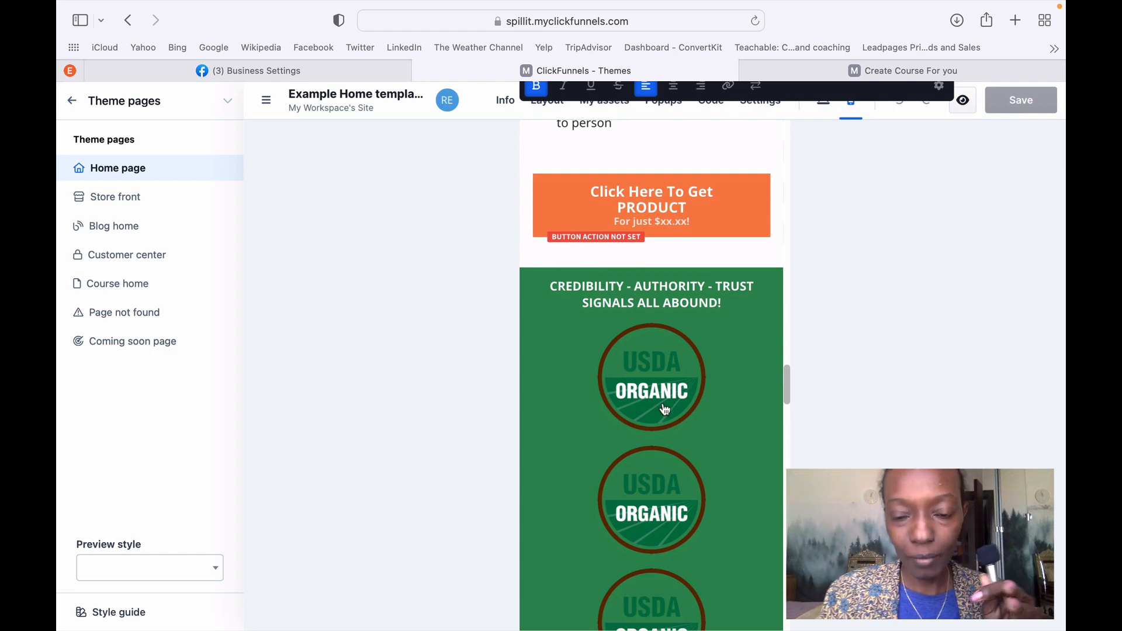
pyautogui.scroll(-10, 664, 410)
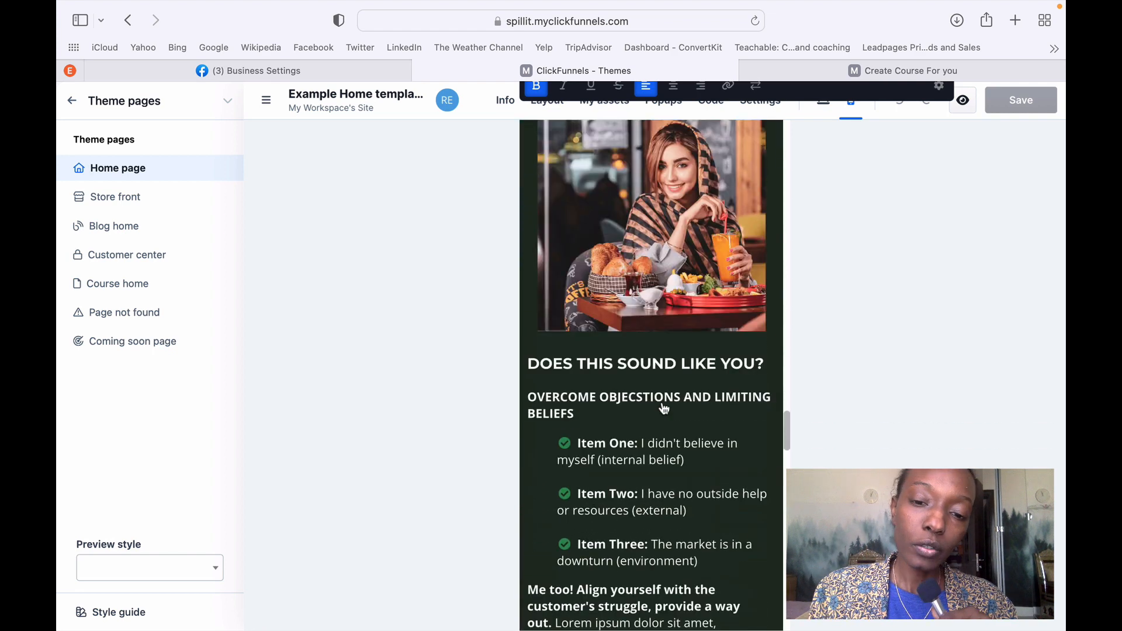
pyautogui.scroll(-15, 665, 409)
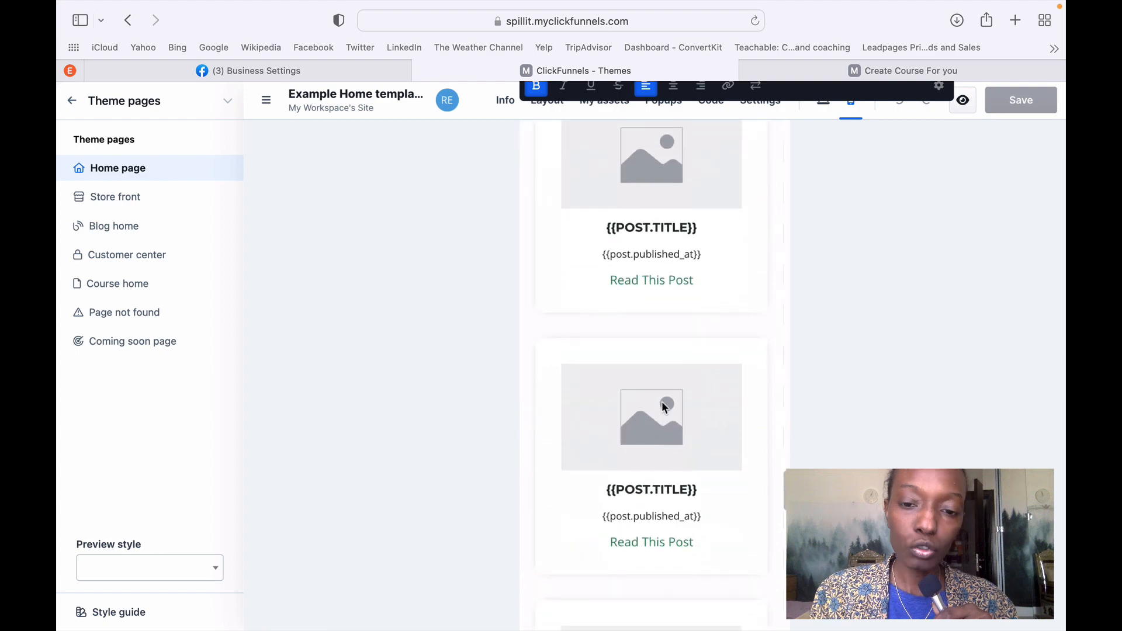
pyautogui.scroll(-10, 665, 407)
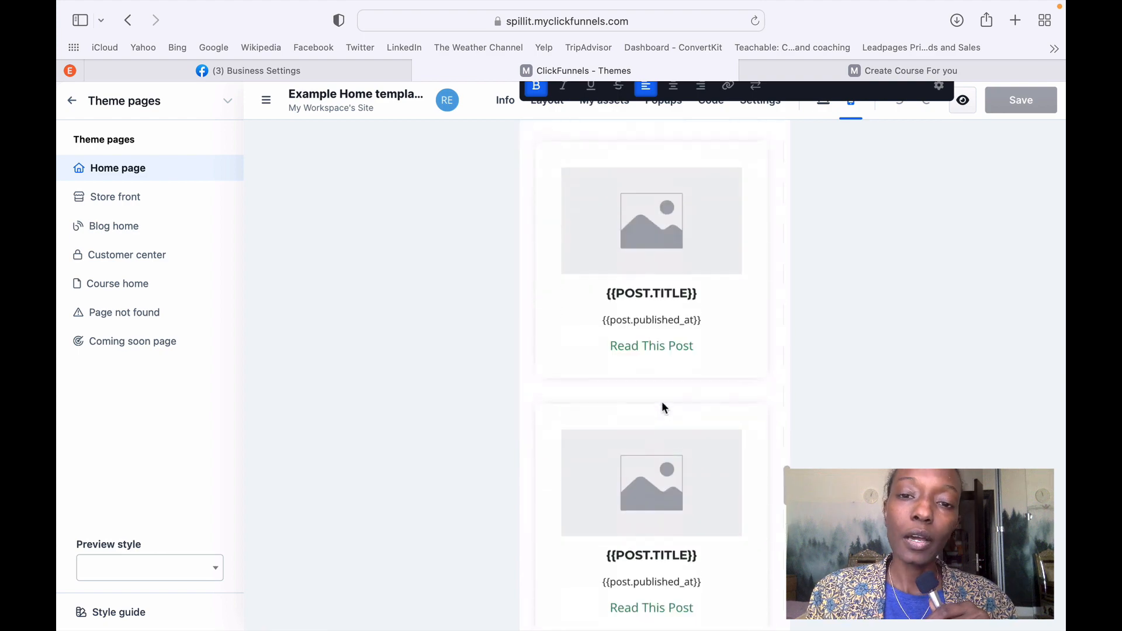
pyautogui.scroll(-15, 664, 407)
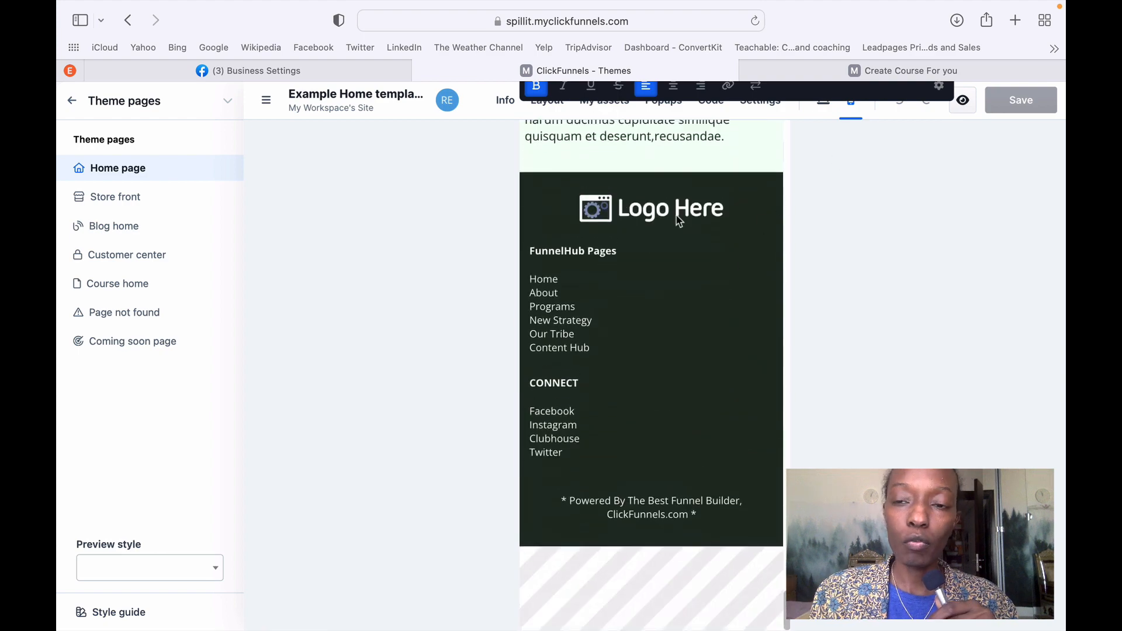
pyautogui.scroll(20, 678, 234)
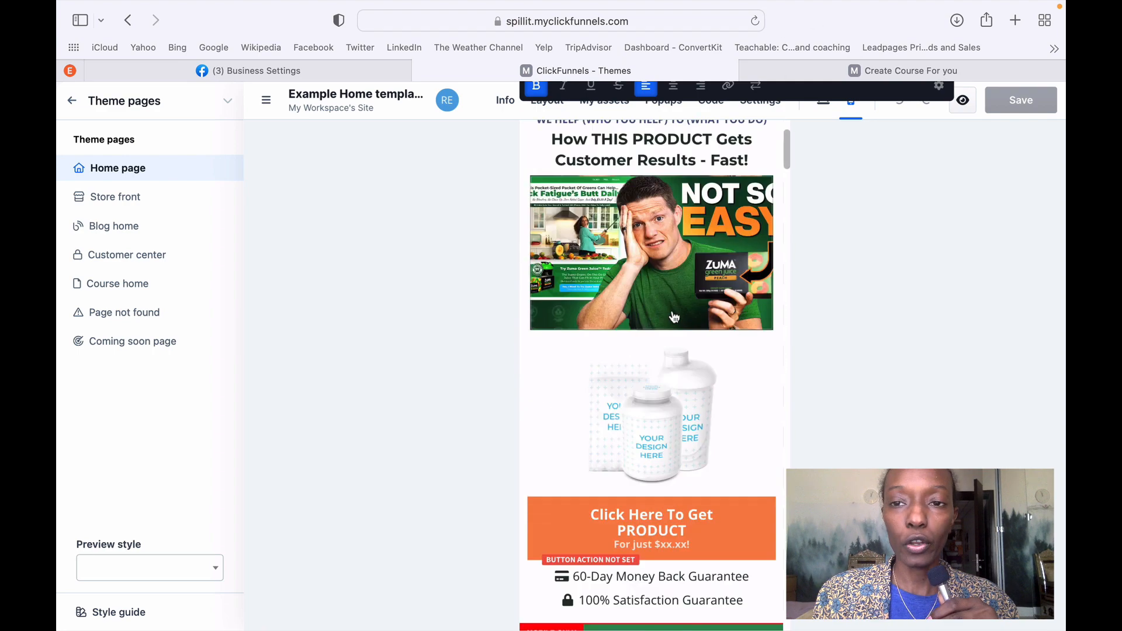
pyautogui.scroll(3, 674, 316)
pyautogui.click(824, 112)
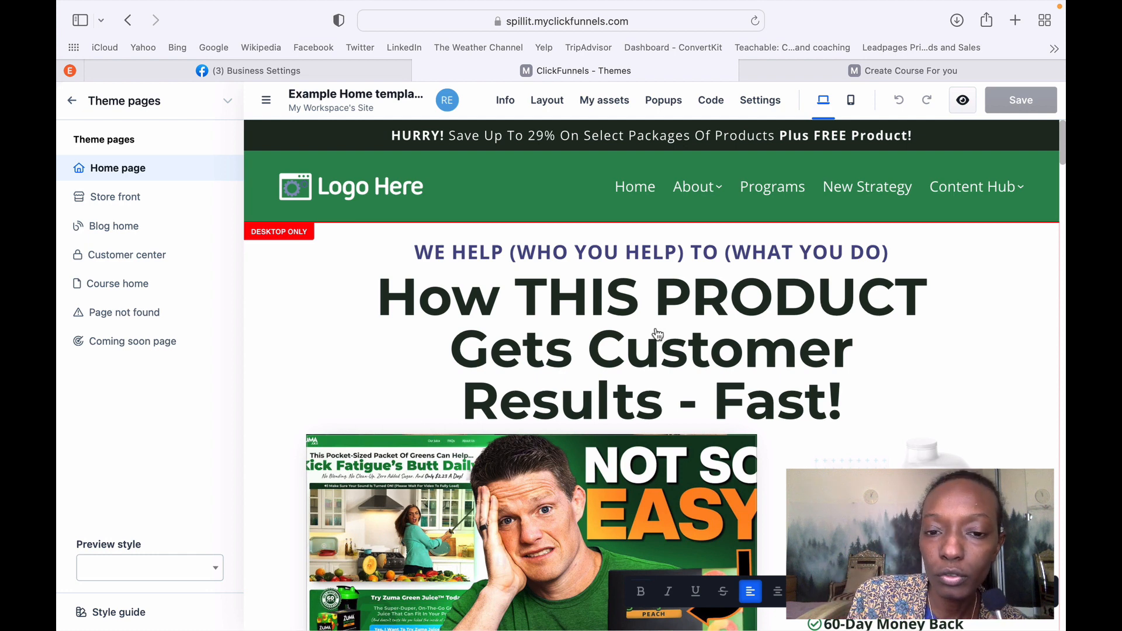
# Replace the template's main headline with "STOP being Stuck With Course Creation, We do it ALL For YOU!" copied from the published landing page.
pyautogui.doubleClick(622, 319)
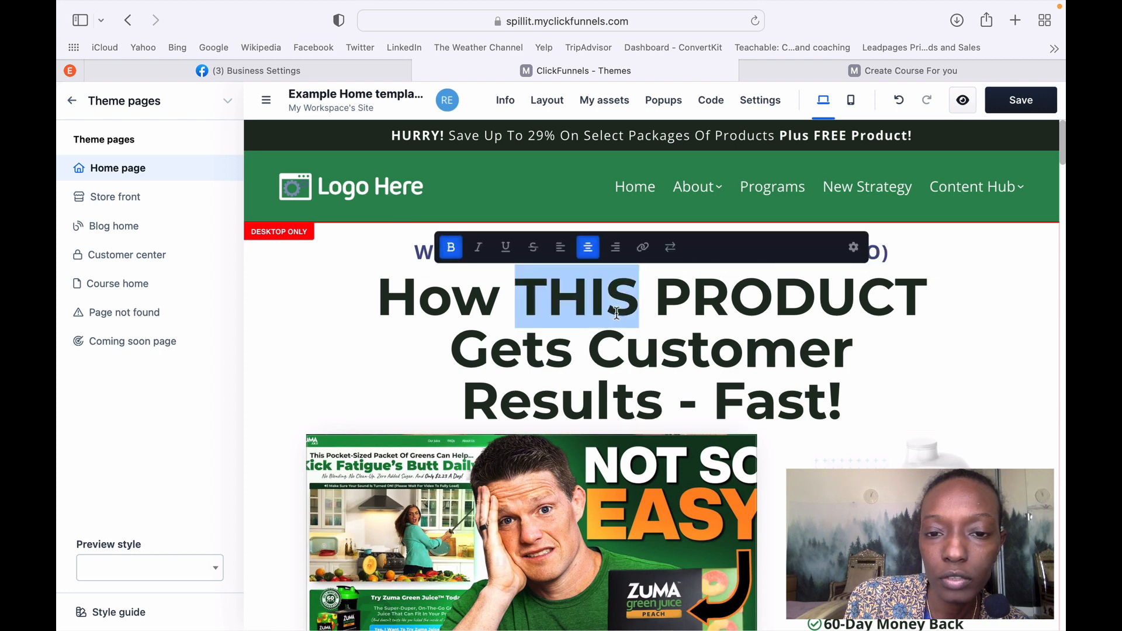
pyautogui.tripleClick(616, 313)
pyautogui.click(636, 342)
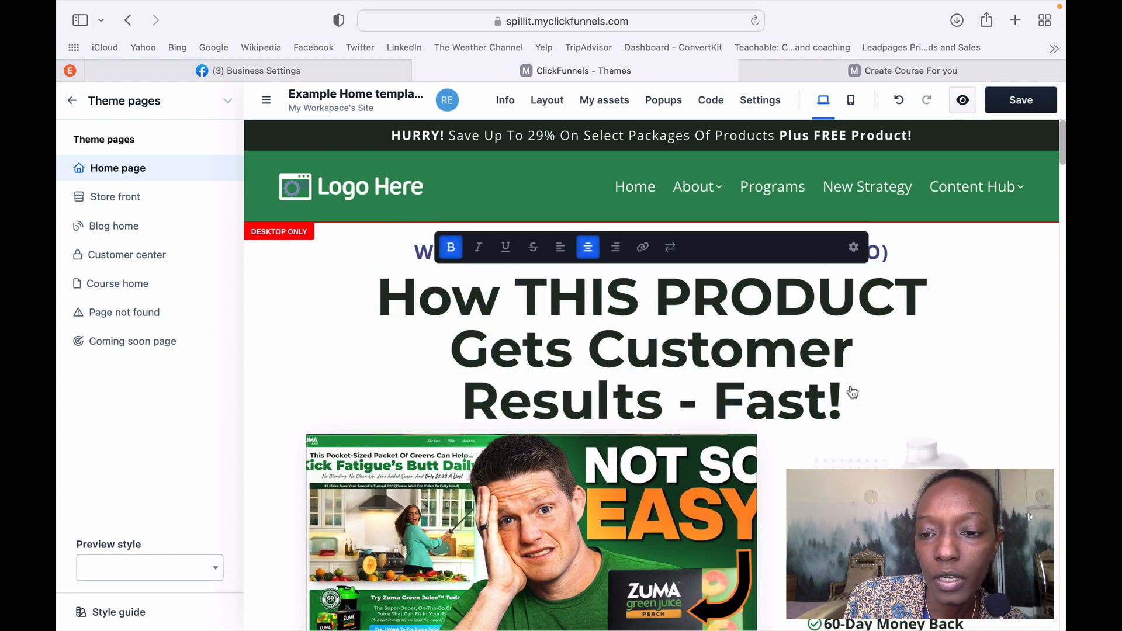
pyautogui.moveTo(843, 403); pyautogui.dragTo(423, 253)
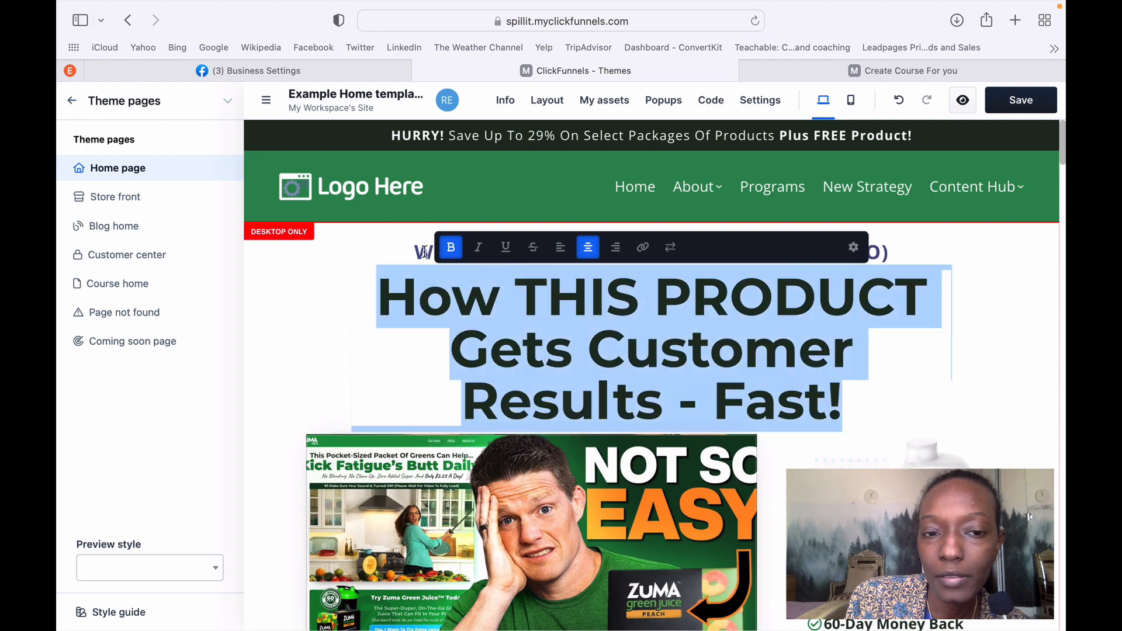
pyautogui.click(857, 73)
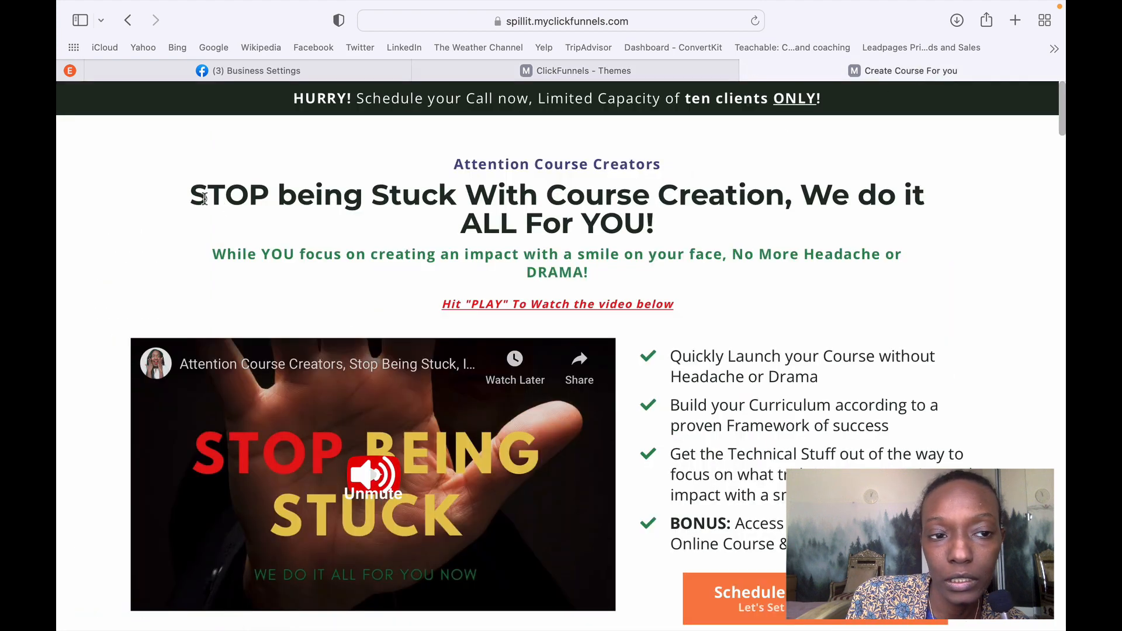
pyautogui.moveTo(190, 199); pyautogui.dragTo(659, 219)
pyautogui.press('super+c')
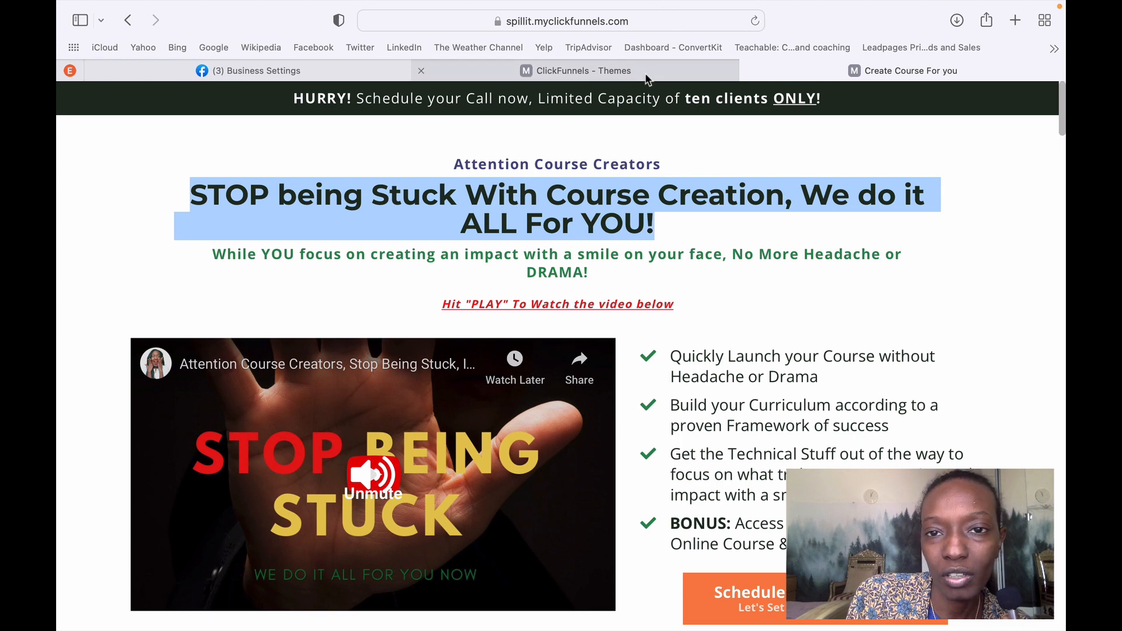
pyautogui.click(649, 71)
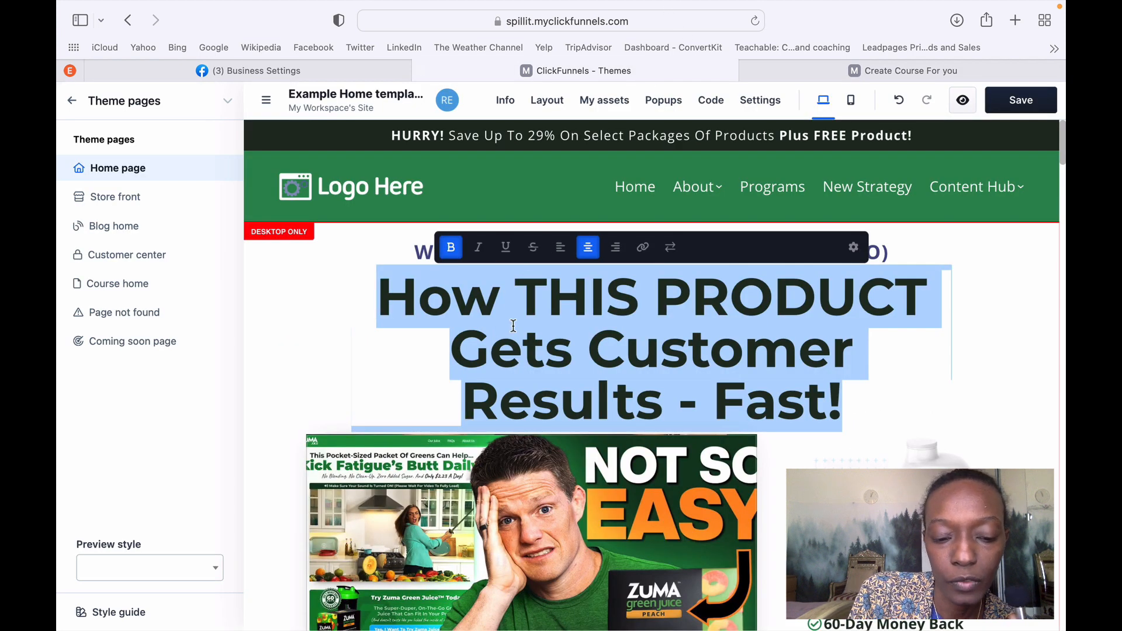
pyautogui.press('super+v')
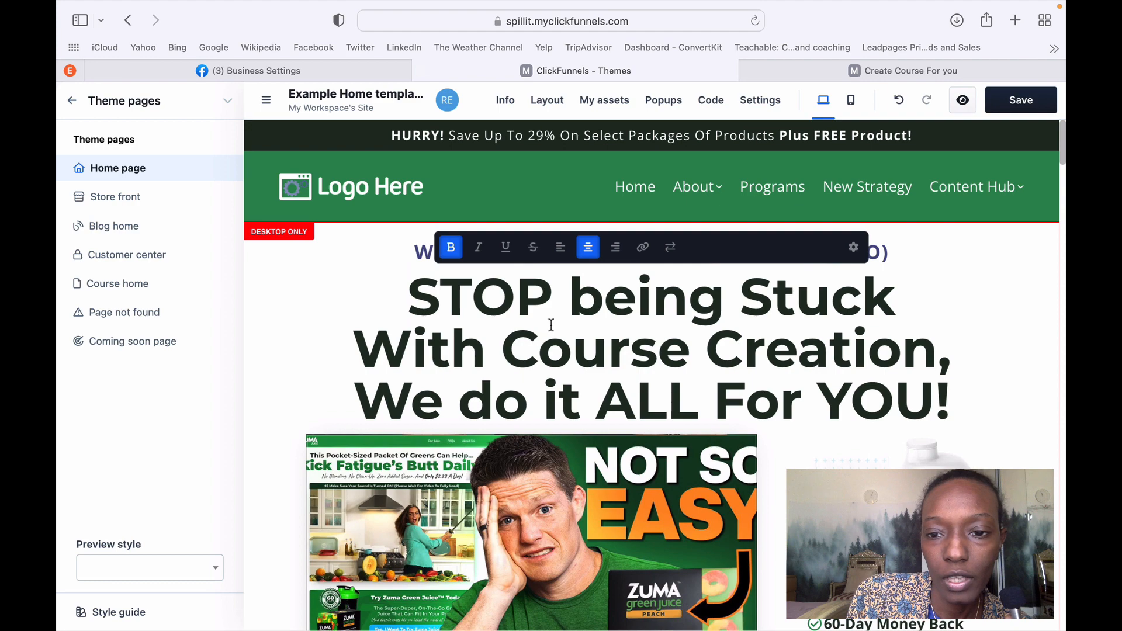
# Copy the pre-headline "Attention Course Creators" from the published "Create Course For you" landing page, checking the clipboard history along the way.
pyautogui.click(888, 71)
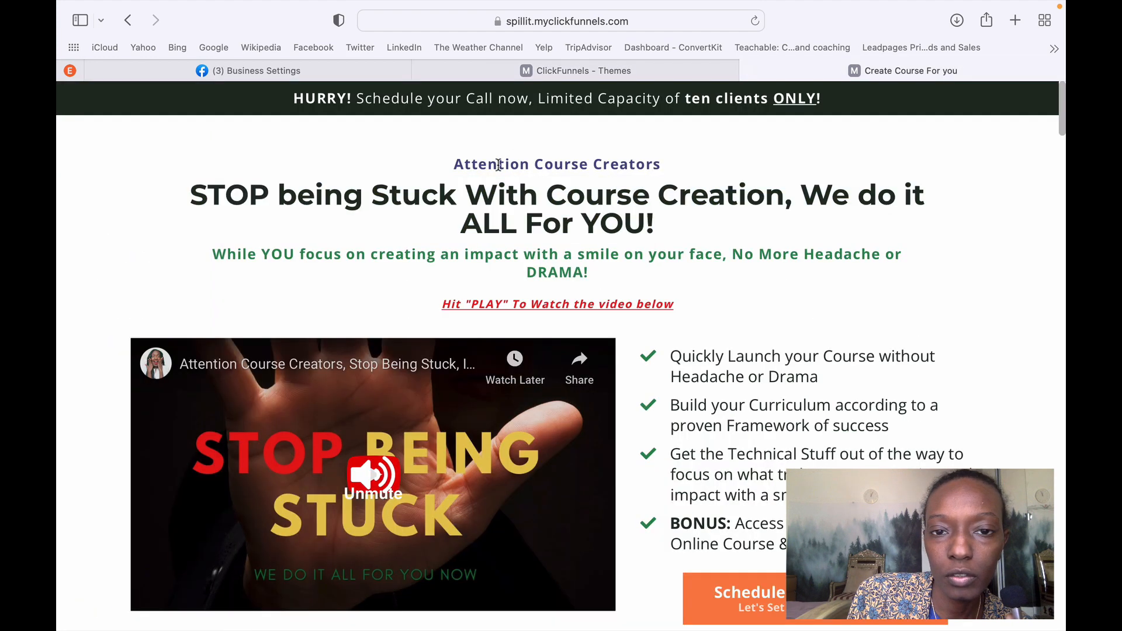
pyautogui.tripleClick(498, 165)
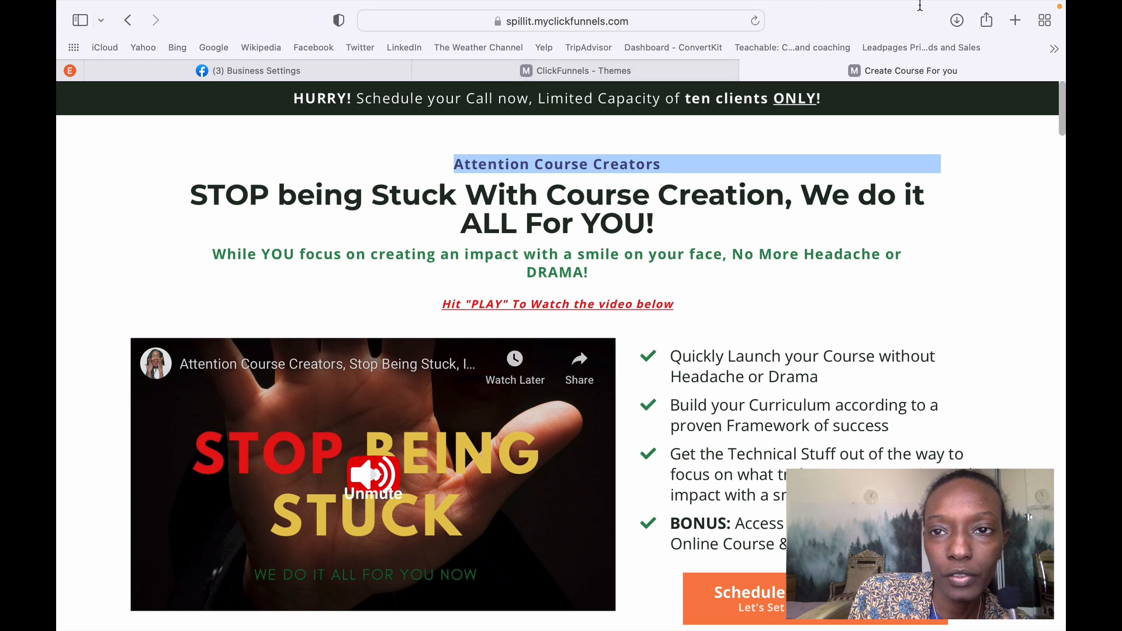
pyautogui.click(713, 9)
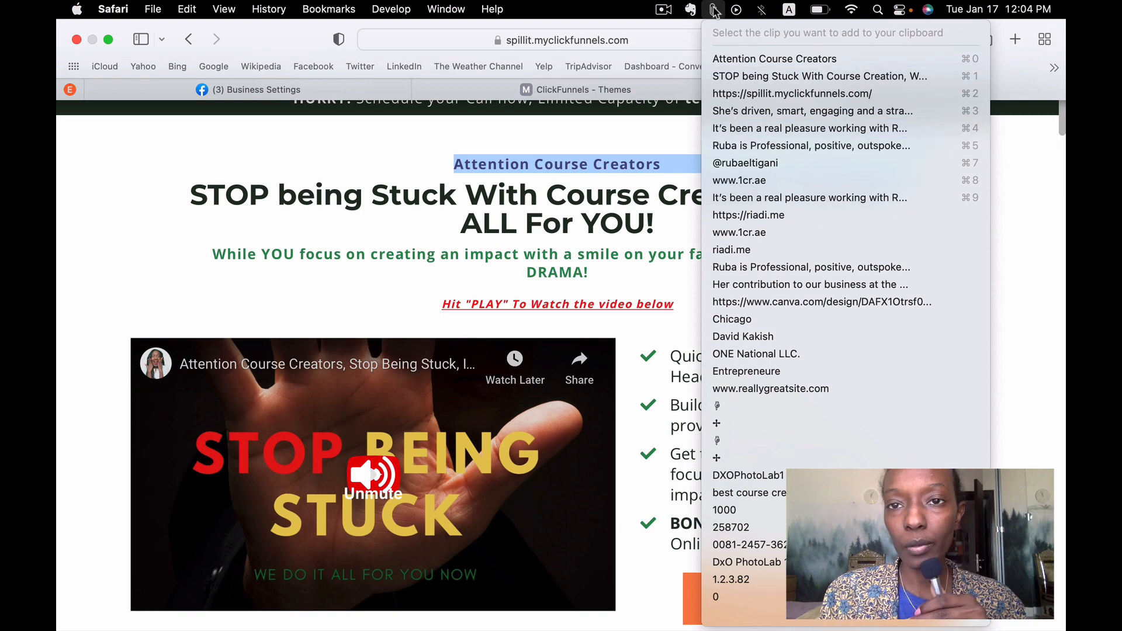
pyautogui.click(714, 10)
pyautogui.click(713, 9)
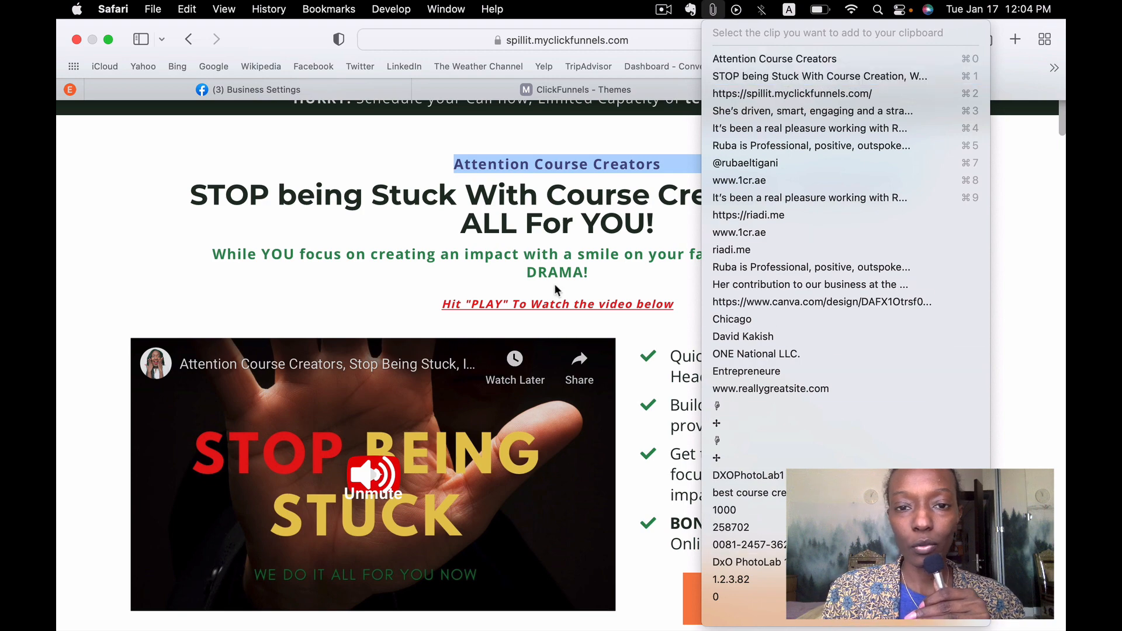
pyautogui.click(525, 215)
pyautogui.click(456, 164)
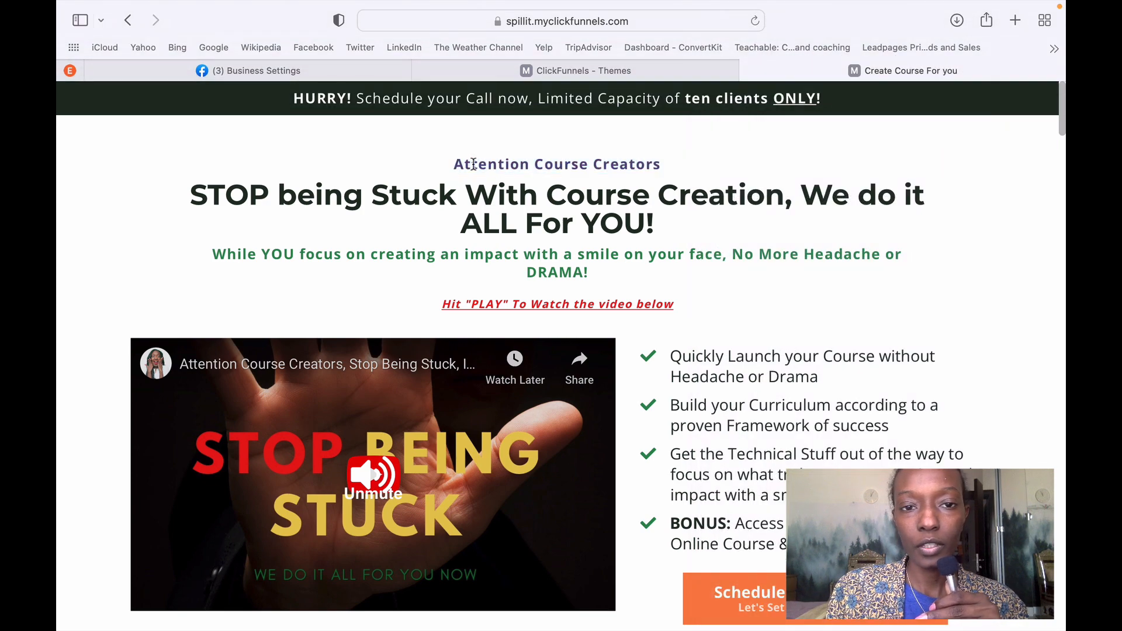
pyautogui.moveTo(454, 163); pyautogui.dragTo(662, 161)
pyautogui.press('super+c')
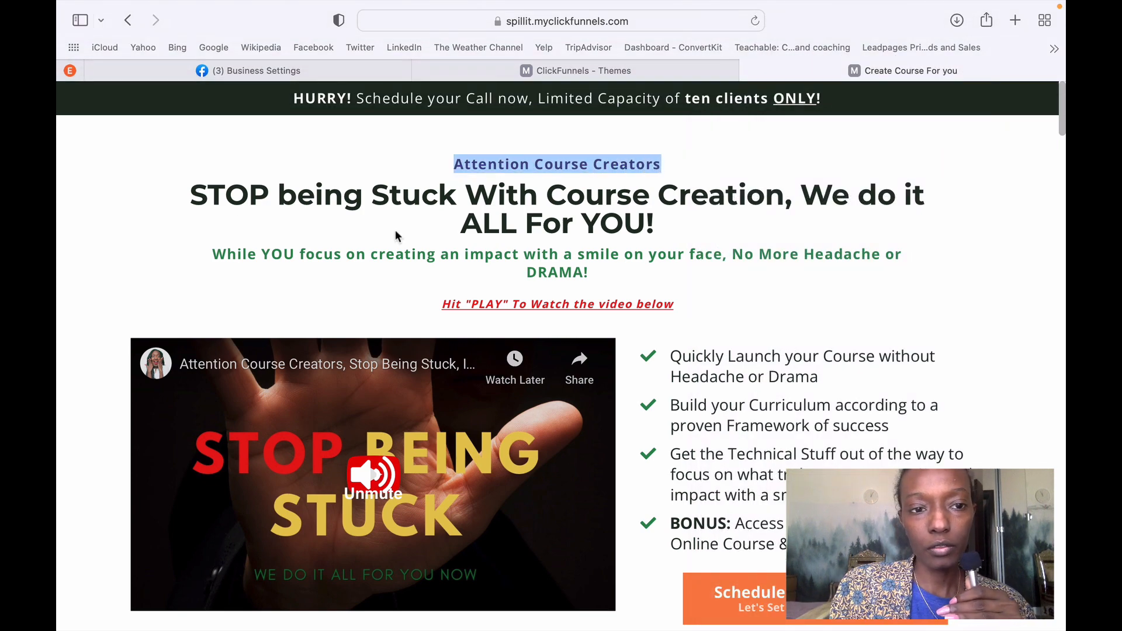
# Copy the landing page's green sub-headline, the "Hit PLAY" video prompt and the "HURRY!" banner text as separate clips.
pyautogui.moveTo(215, 253); pyautogui.dragTo(663, 266)
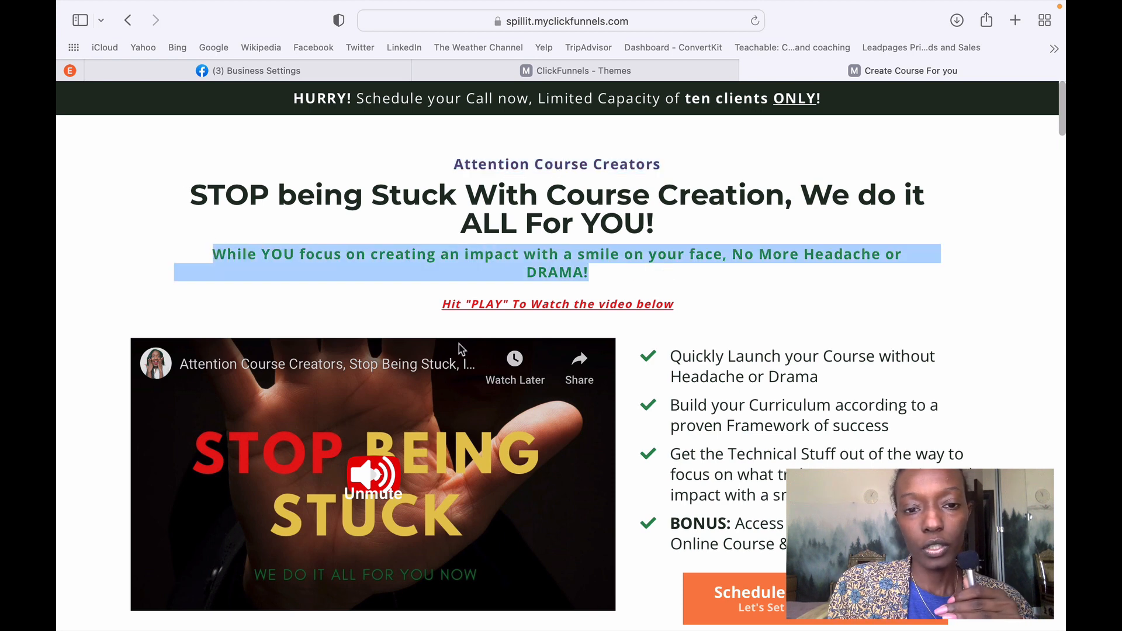
pyautogui.moveTo(442, 306); pyautogui.dragTo(741, 304)
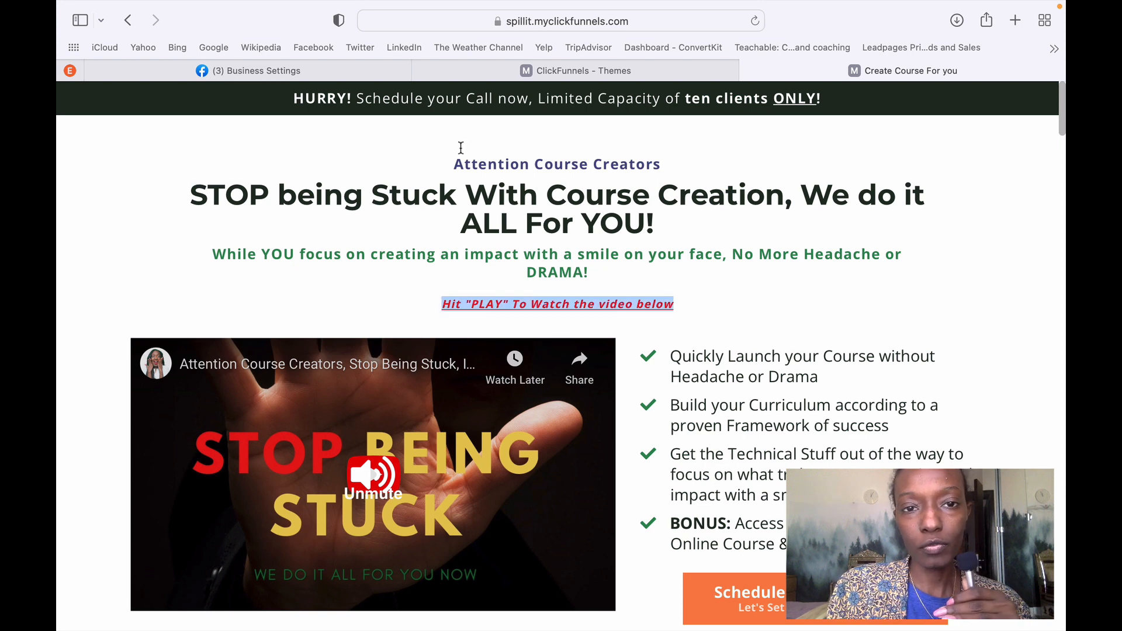
pyautogui.moveTo(297, 98); pyautogui.dragTo(858, 99)
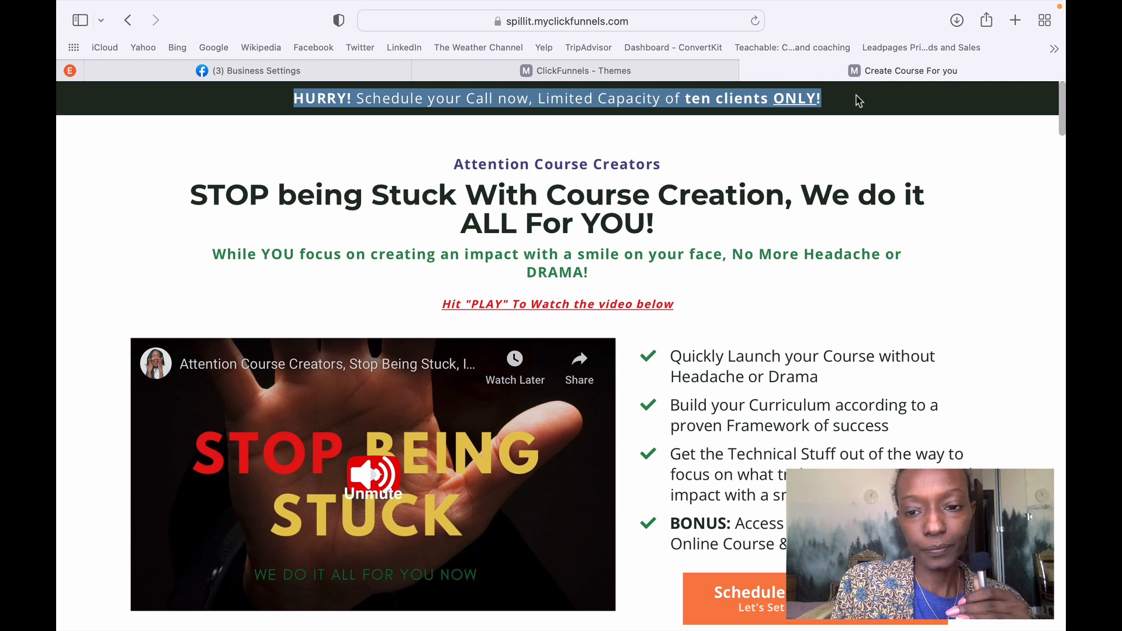
# Copy the four checklist points beside the landing page's video as separate clips, from "Quickly Launch your Course" to "BONUS".
pyautogui.moveTo(671, 356); pyautogui.dragTo(826, 383)
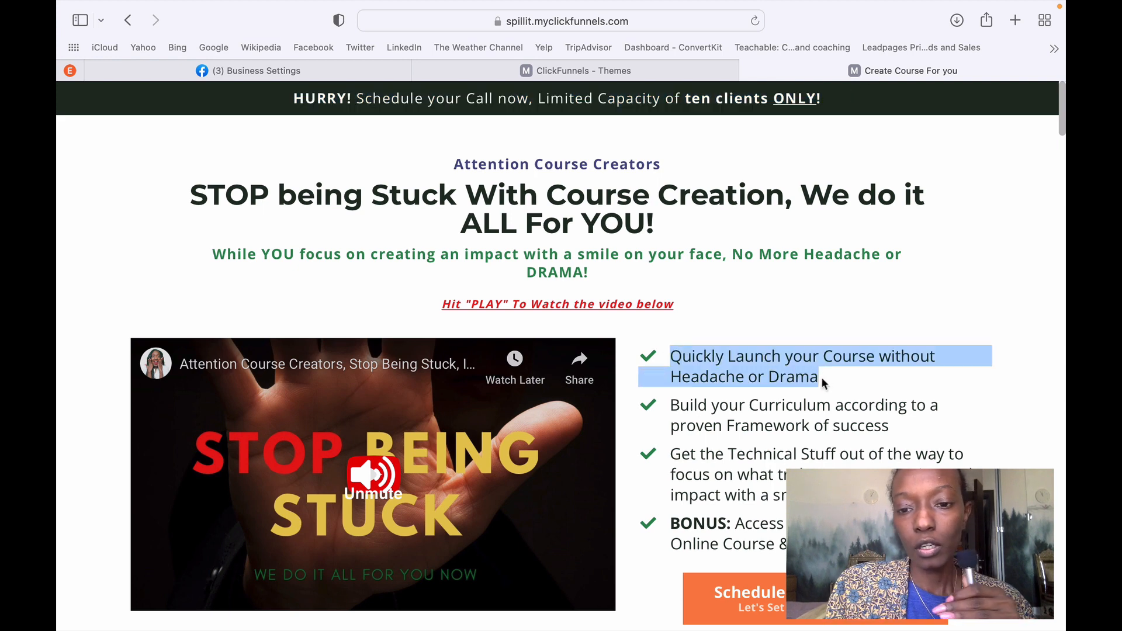
pyautogui.moveTo(679, 403); pyautogui.dragTo(920, 422)
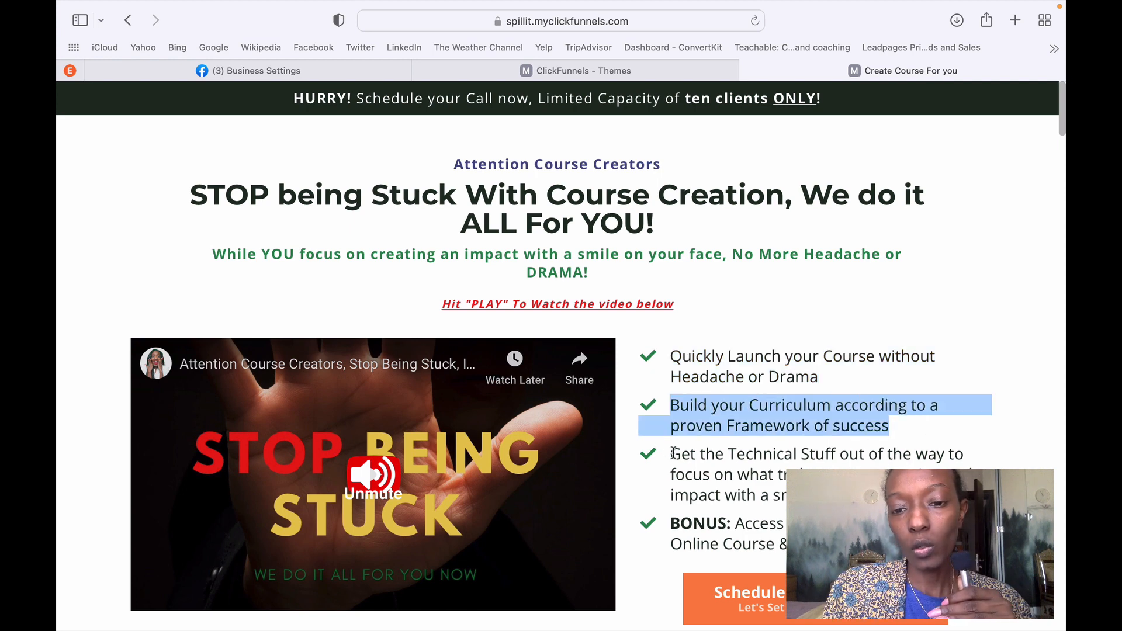
pyautogui.moveTo(673, 453); pyautogui.dragTo(848, 497)
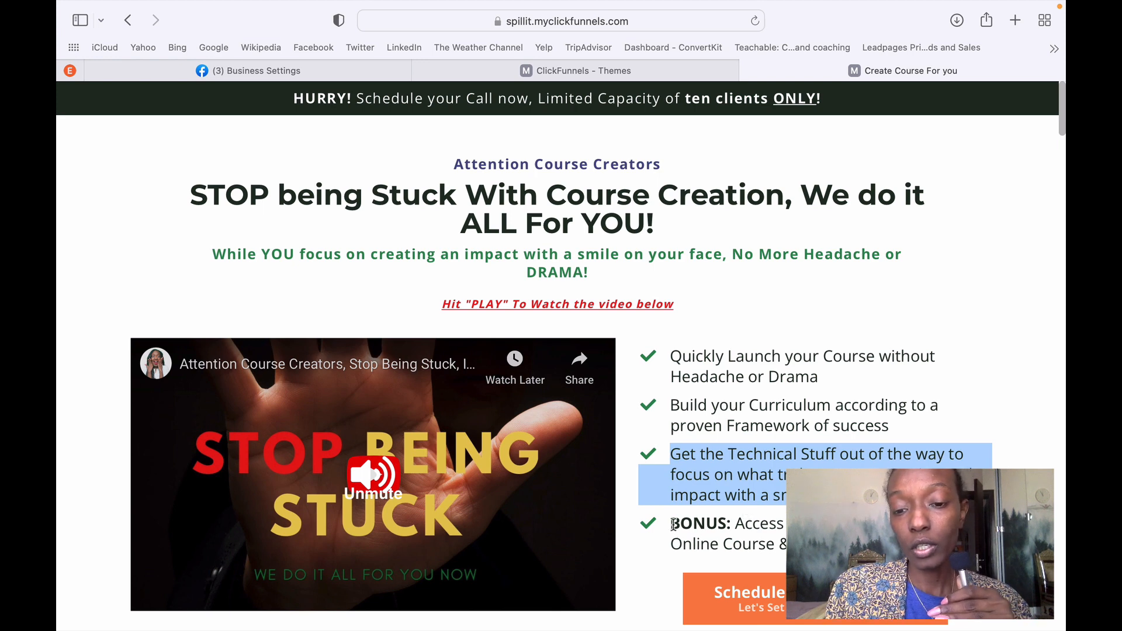
pyautogui.moveTo(674, 524); pyautogui.dragTo(830, 546)
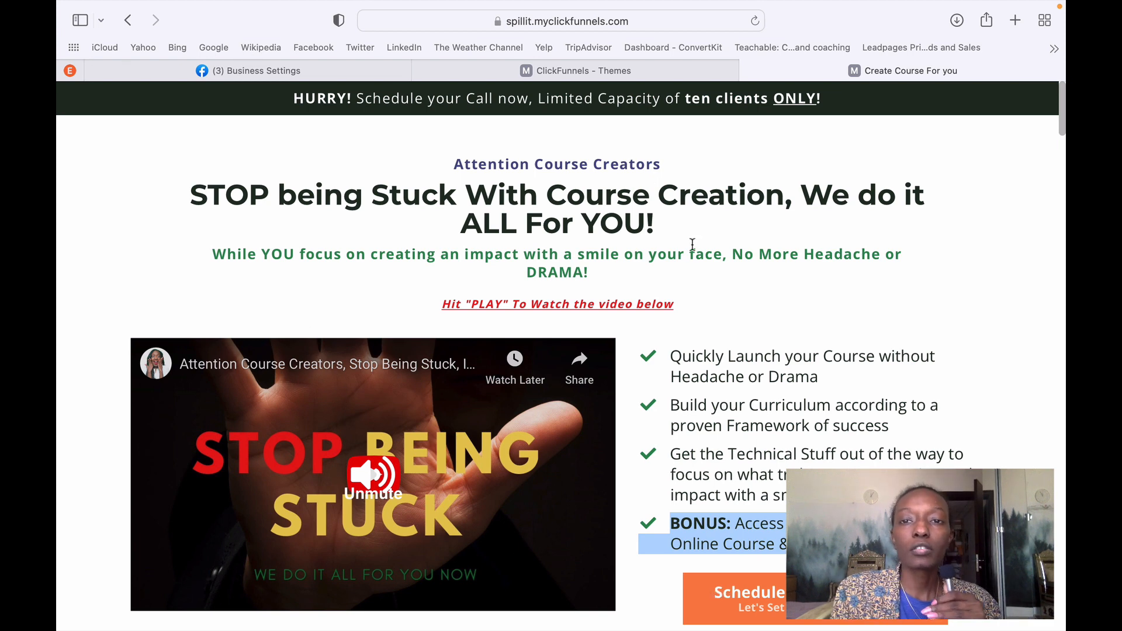
# Replace the home page template's pre-headline above the main headline with the copied clip "Attention Course Creators".
pyautogui.click(618, 70)
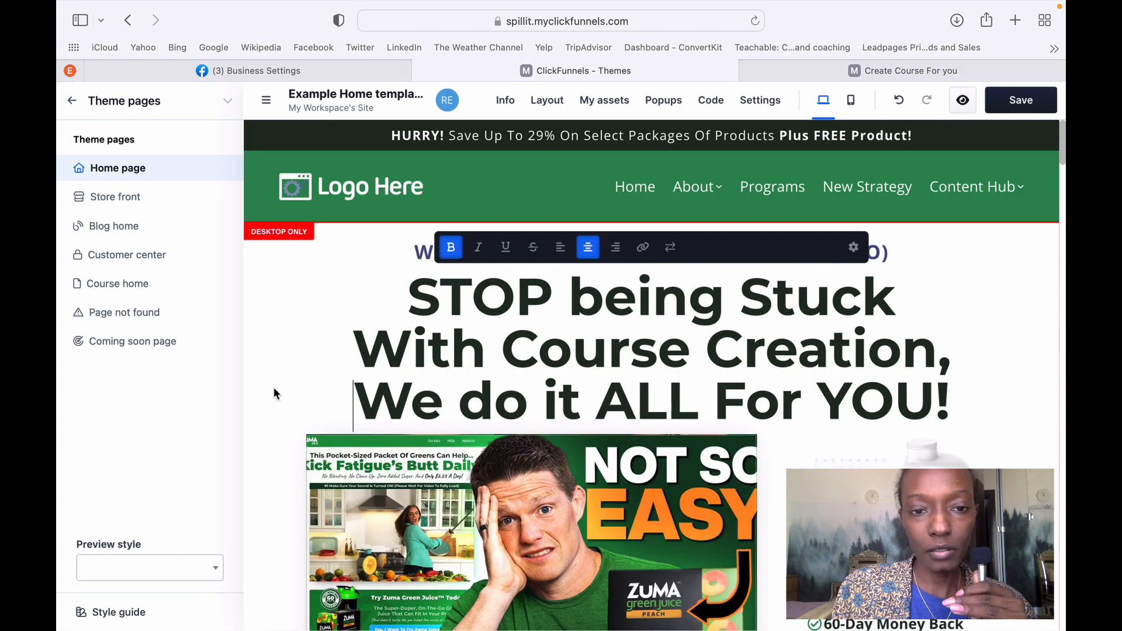
pyautogui.click(696, 252)
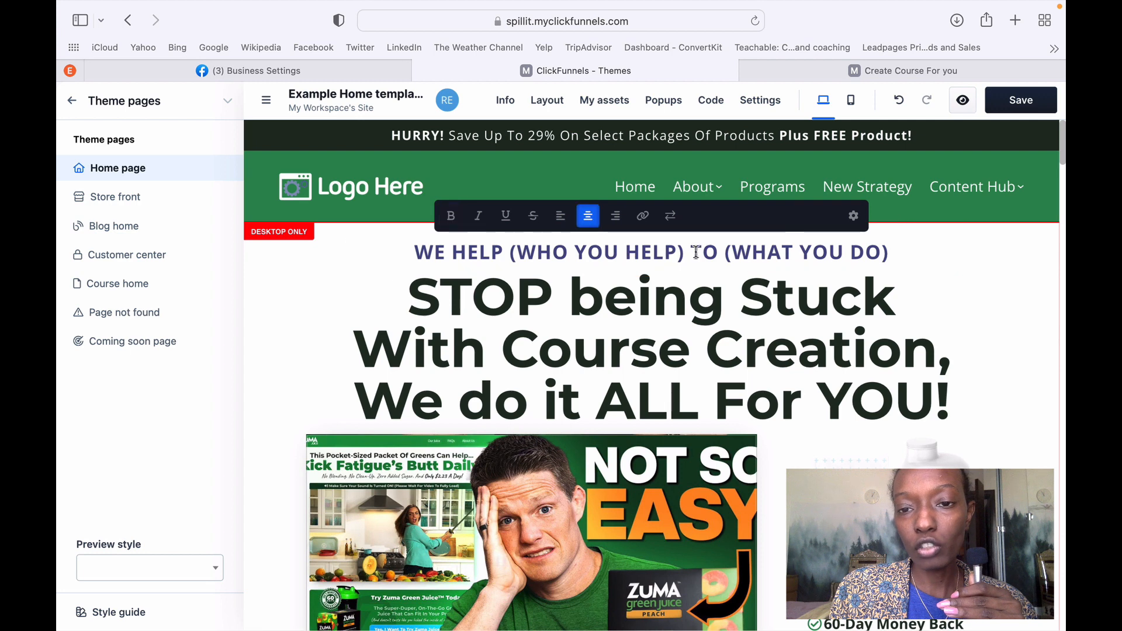
pyautogui.tripleClick(696, 252)
pyautogui.write('BONUS: Access the HTOC Step-By-Step Online Course & Community')
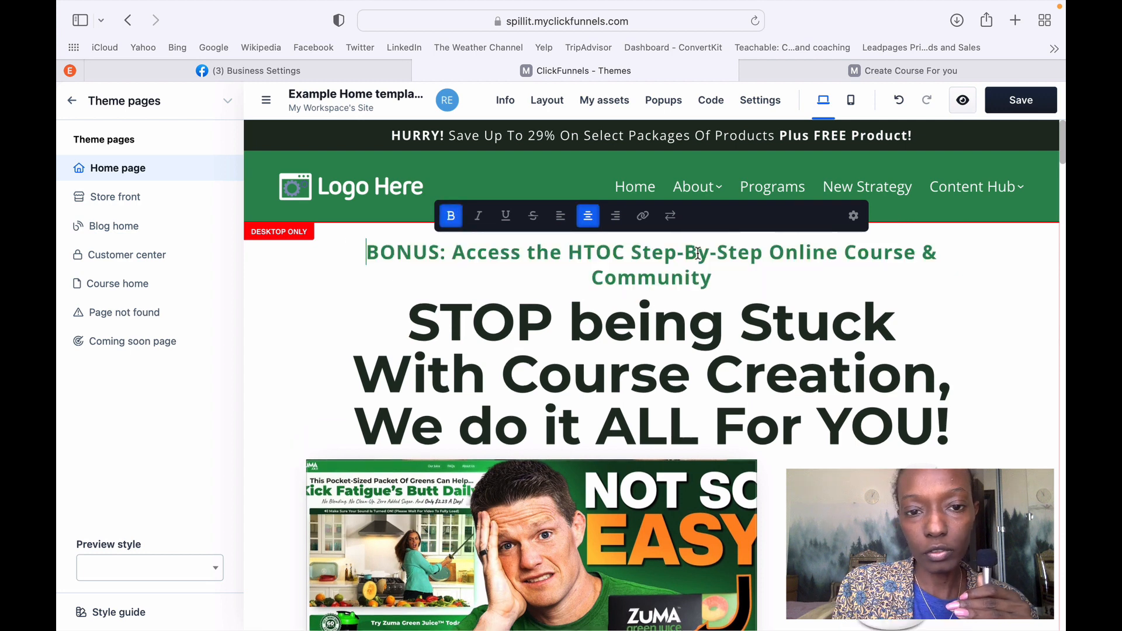
pyautogui.moveTo(710, 277); pyautogui.dragTo(361, 248)
pyautogui.moveTo(714, 10)
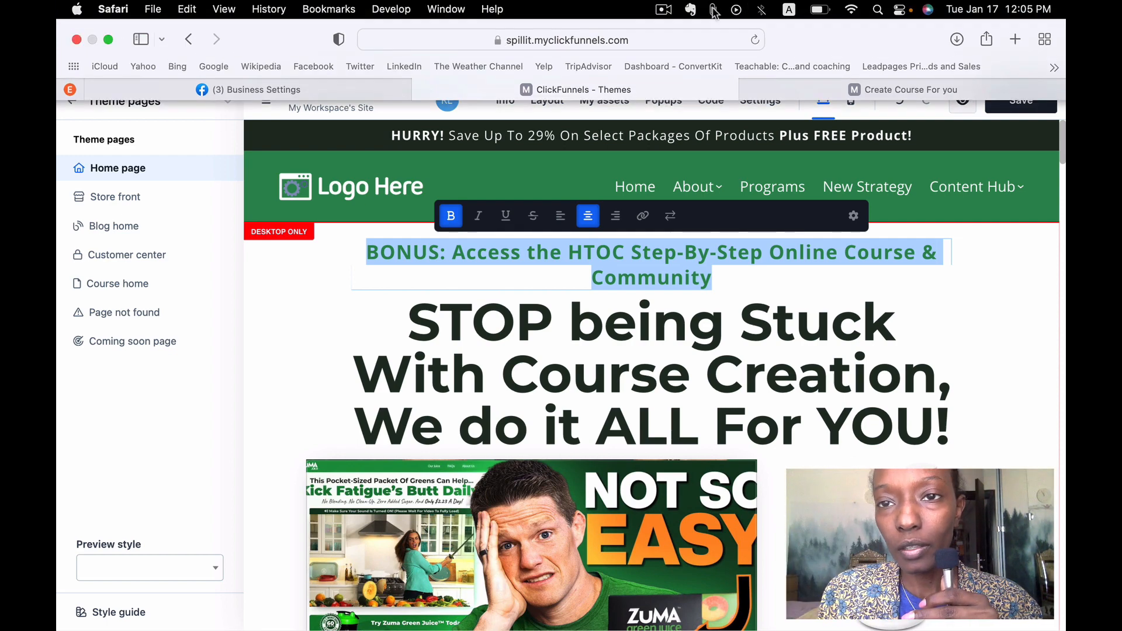
pyautogui.click(714, 10)
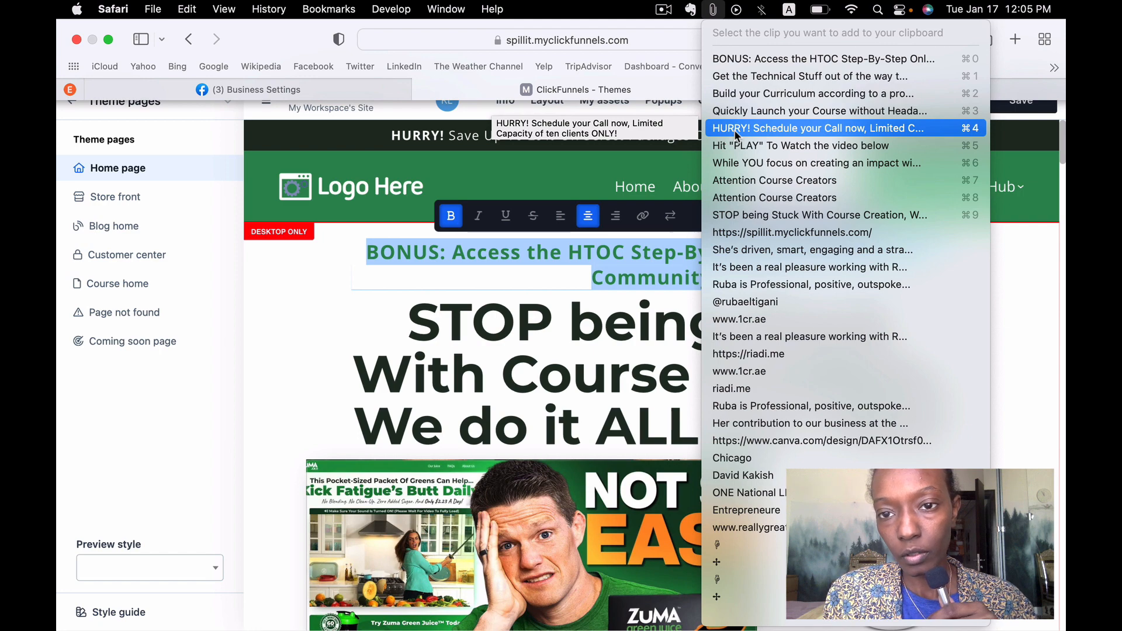
pyautogui.click(736, 181)
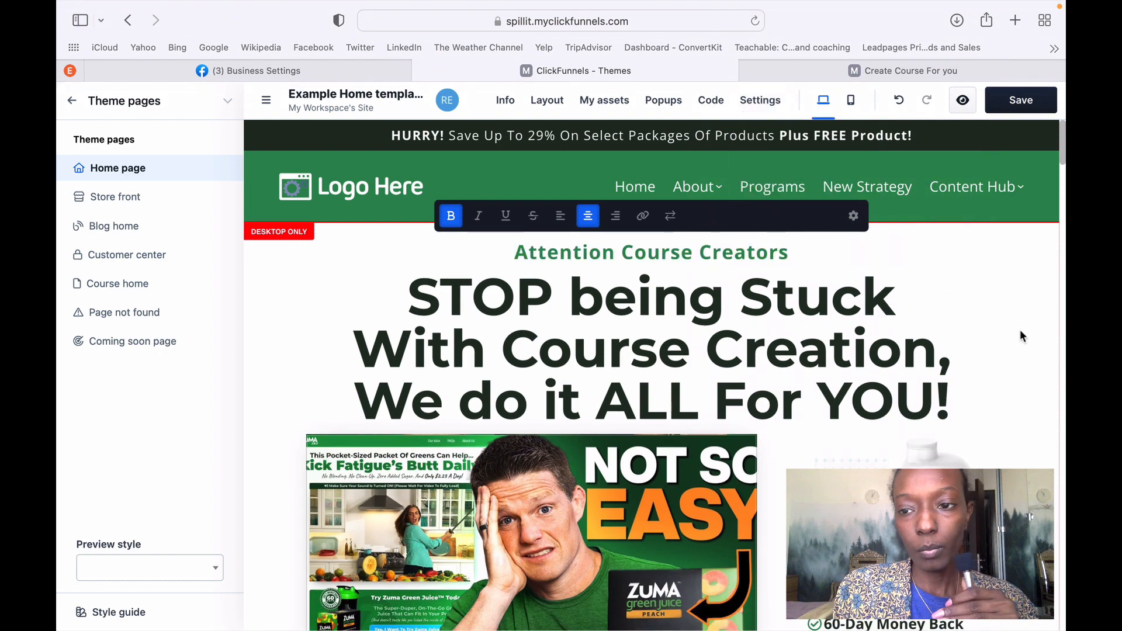
pyautogui.click(1023, 336)
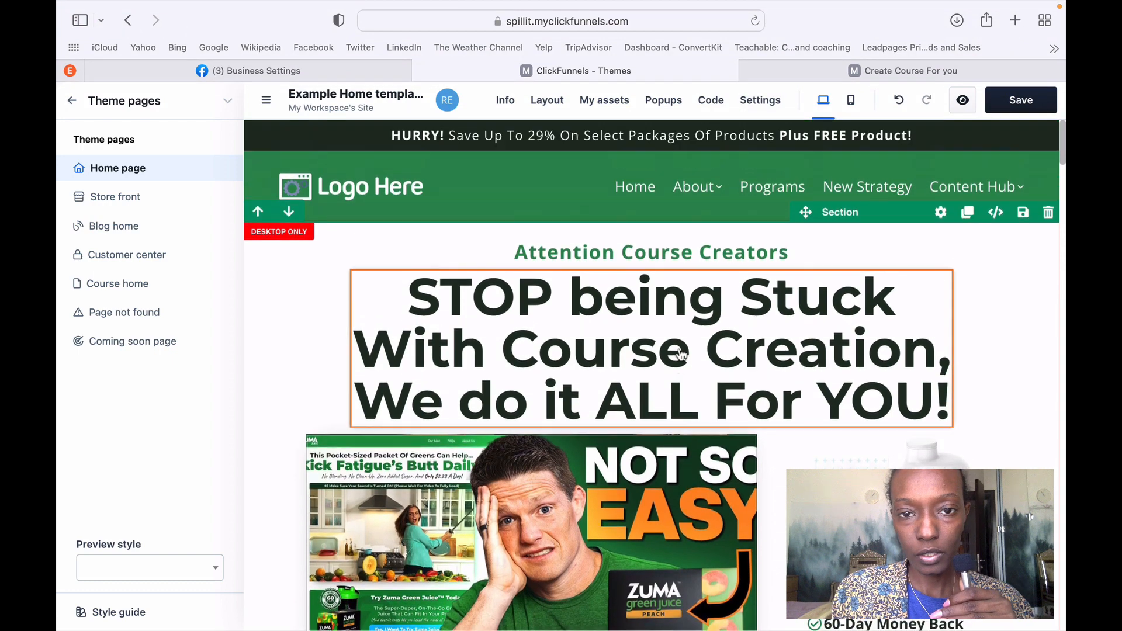
# Replace the urgency banner's universal block text with "HURRY! Schedule your Call now, Limited Capacity of ten clients ONLY!" and save it.
pyautogui.click(549, 139)
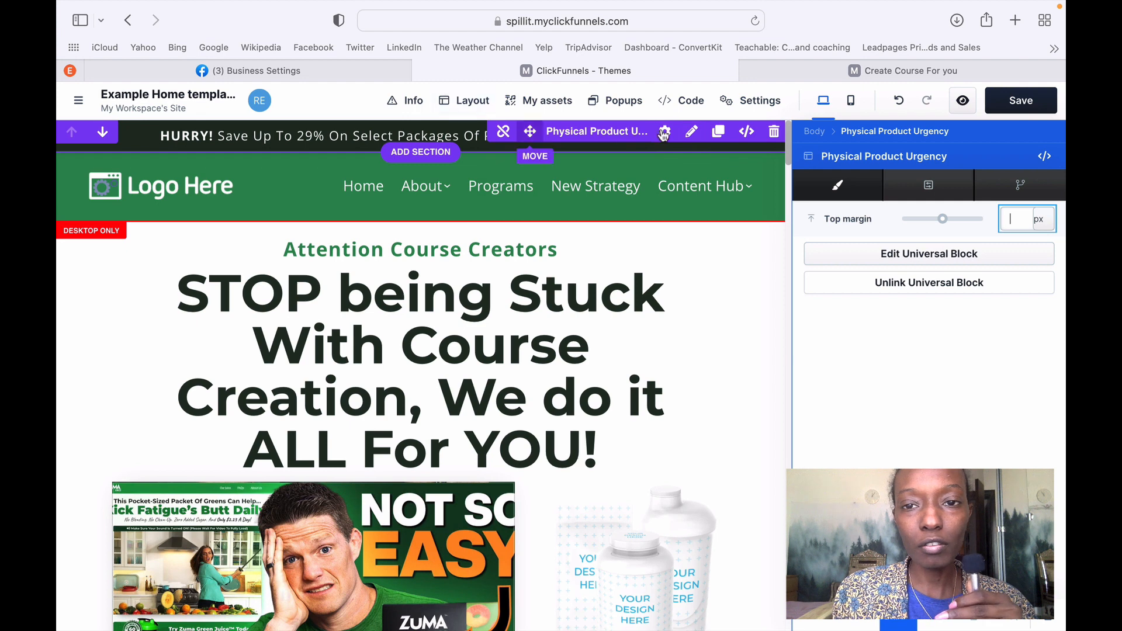
pyautogui.click(691, 132)
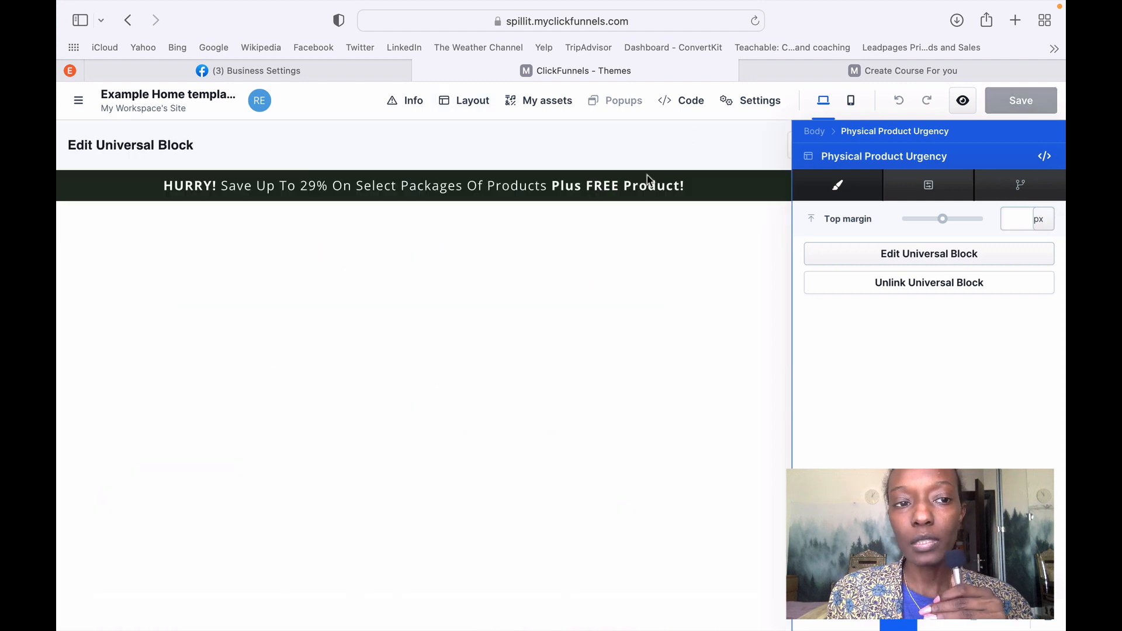
pyautogui.click(542, 190)
pyautogui.tripleClick(541, 188)
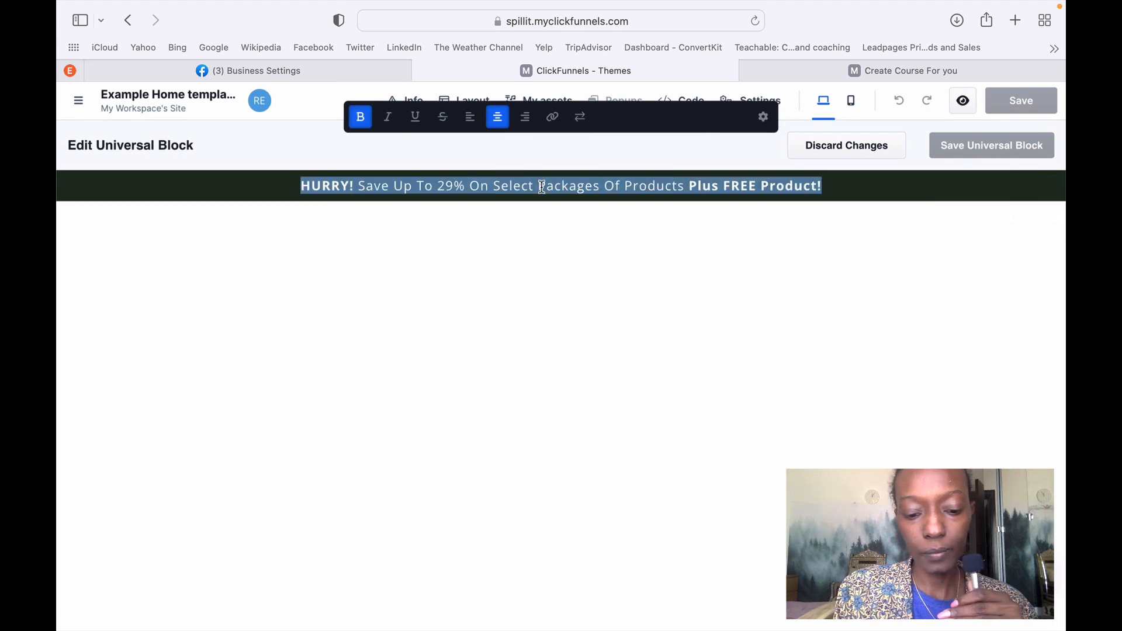
pyautogui.click(713, 9)
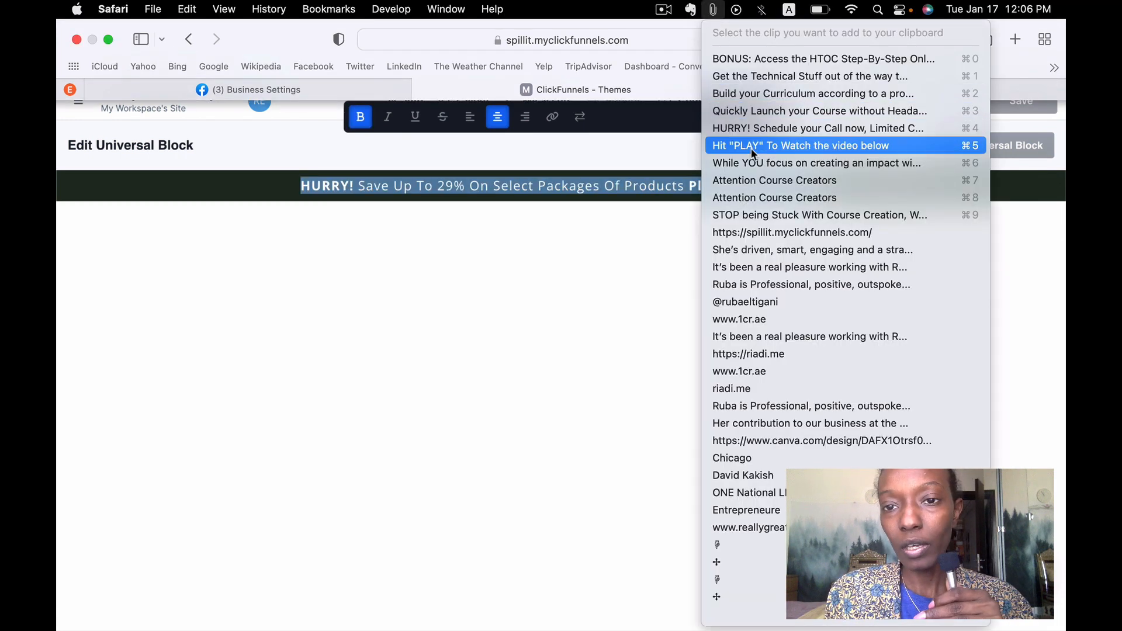
pyautogui.click(750, 128)
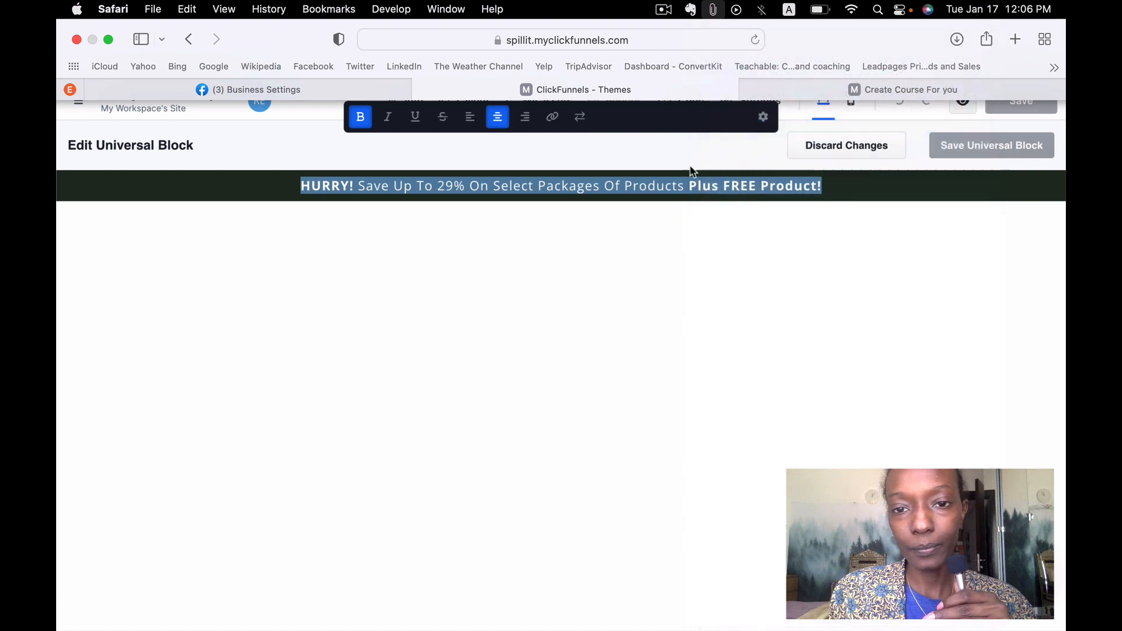
pyautogui.write('HURRY! Schedule your Call now, Limited Capacity of ten clients ONLY!')
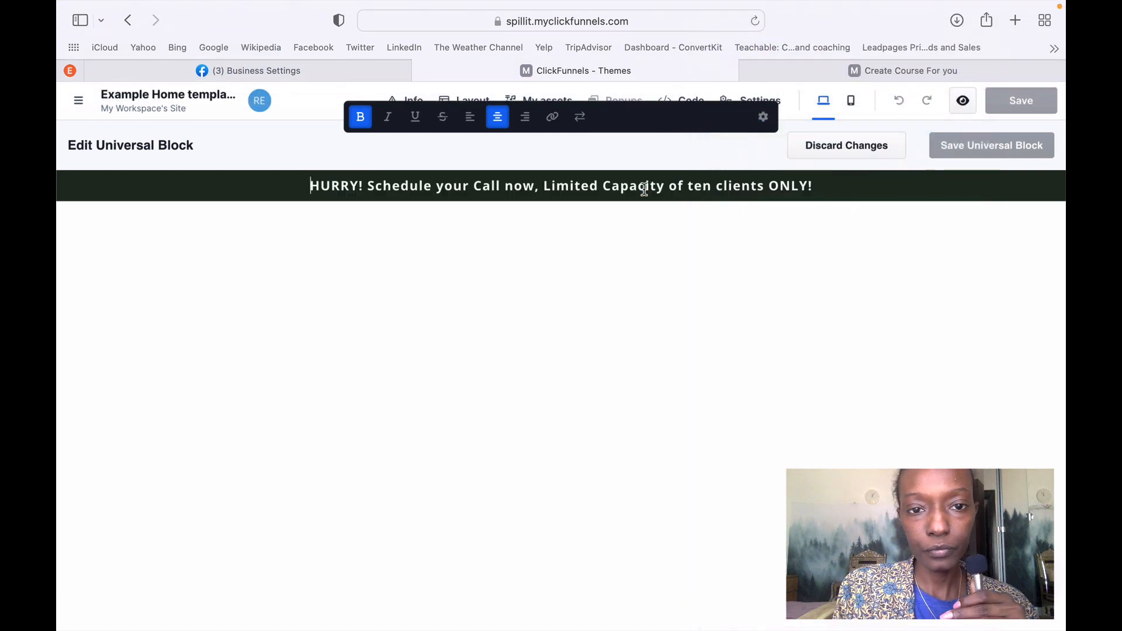
pyautogui.click(804, 243)
pyautogui.click(1031, 106)
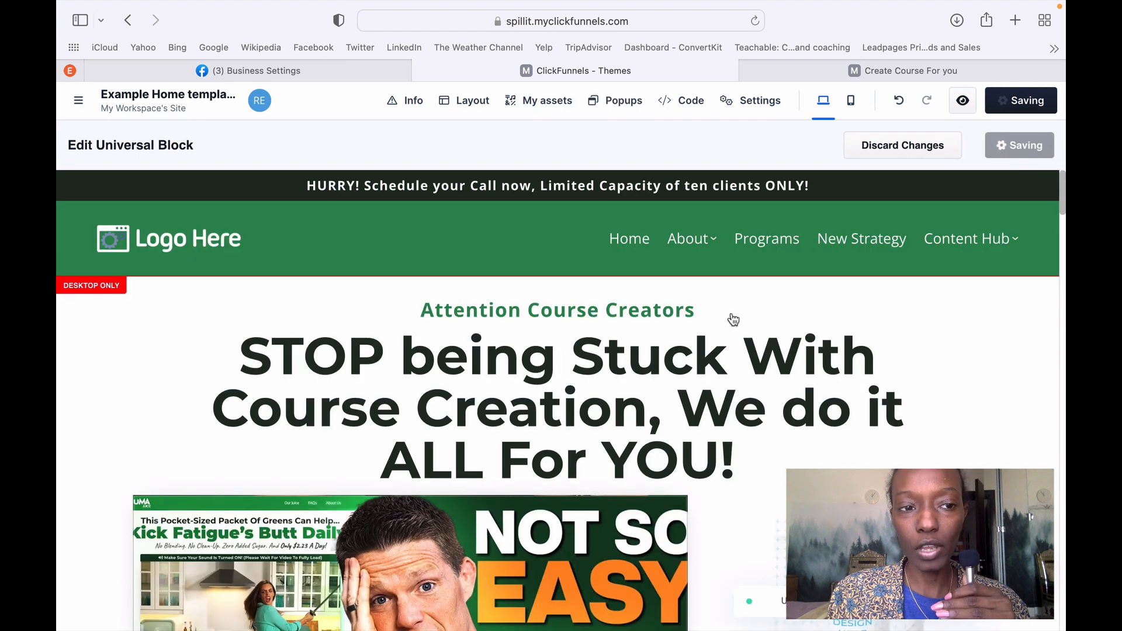
# Try to clear the picture from the product mockup image element beside the hero image, and undo the change.
pyautogui.scroll(-3, 486, 391)
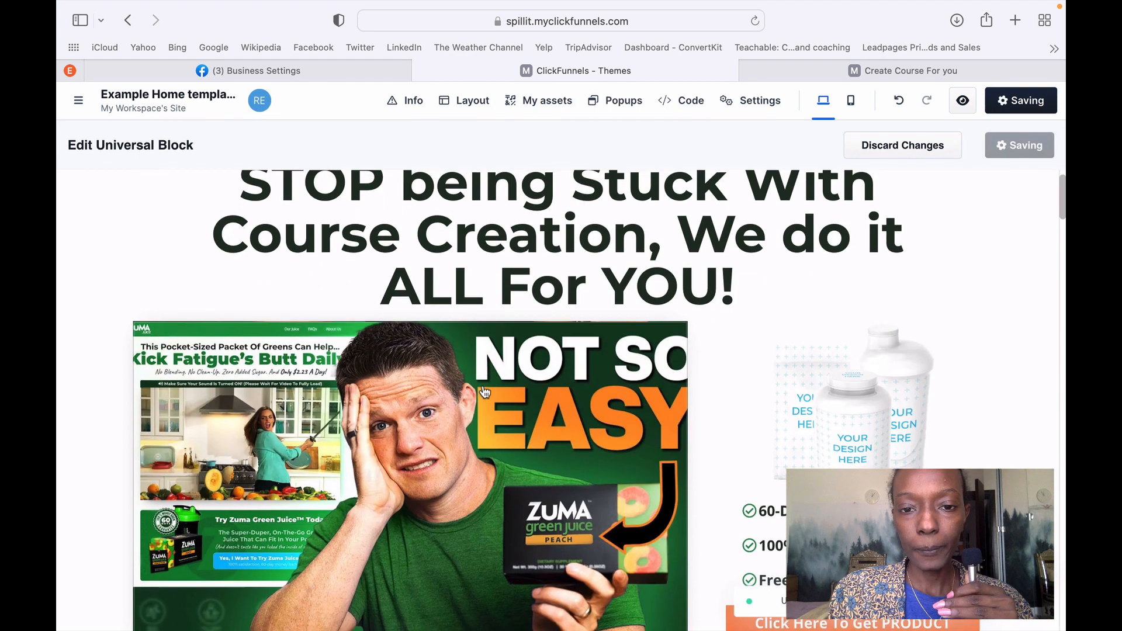
pyautogui.scroll(1, 484, 391)
pyautogui.scroll(-2, 484, 391)
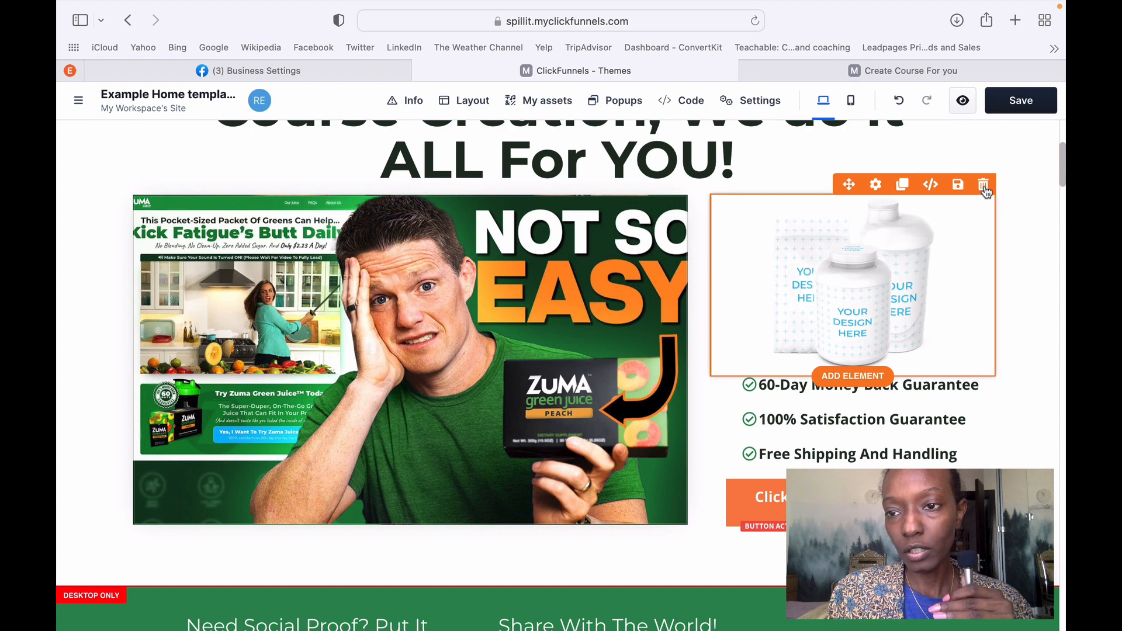
pyautogui.click(836, 239)
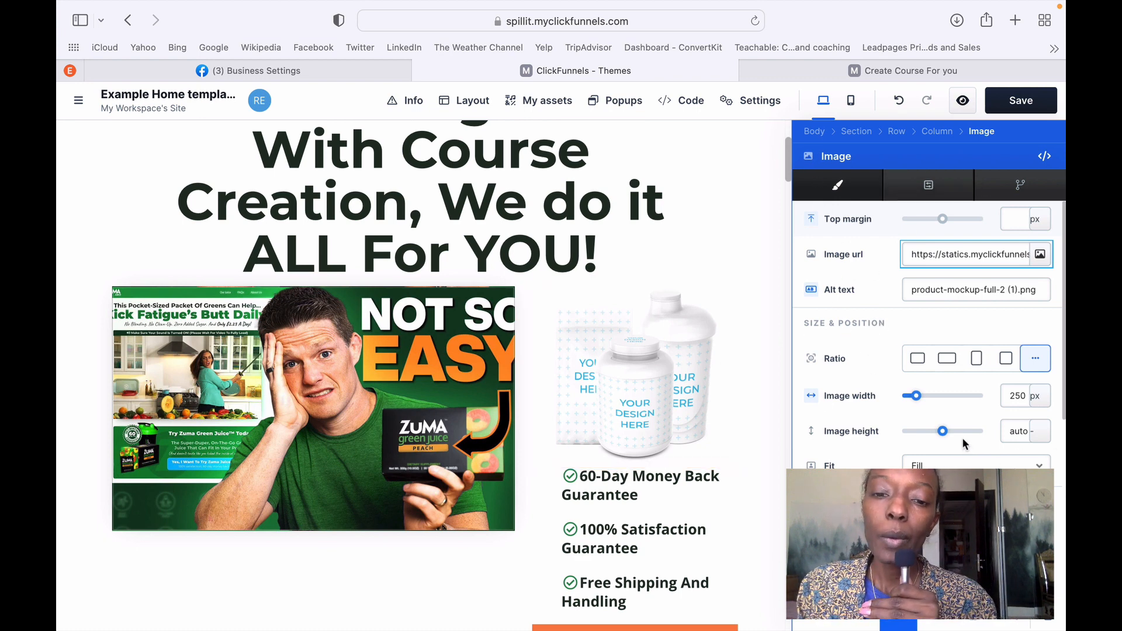
pyautogui.click(643, 399)
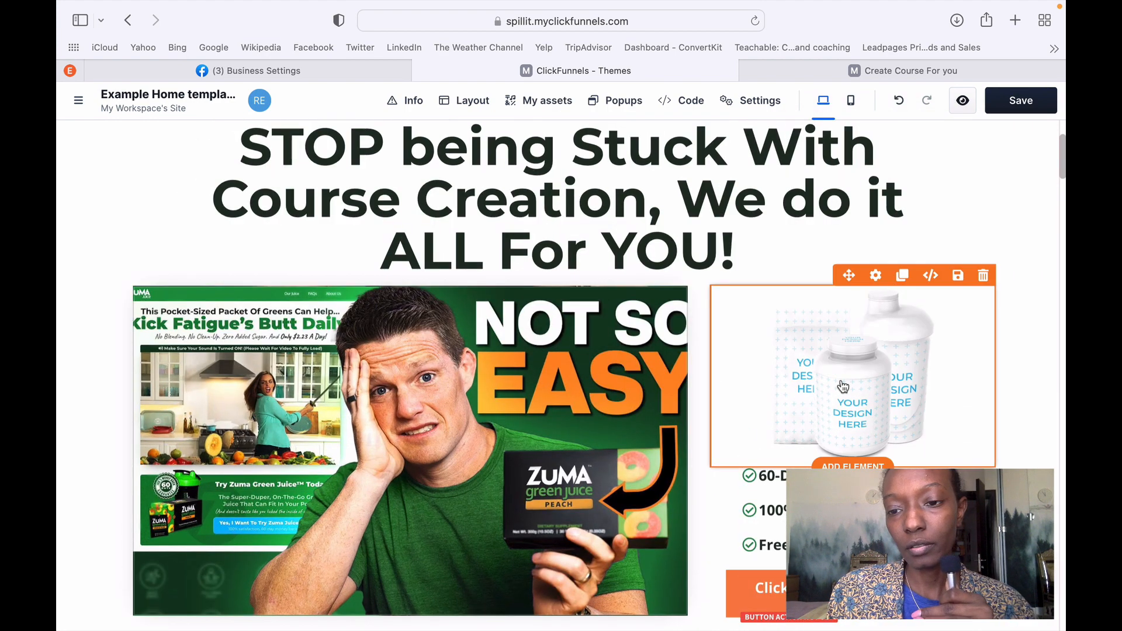
pyautogui.click(842, 387)
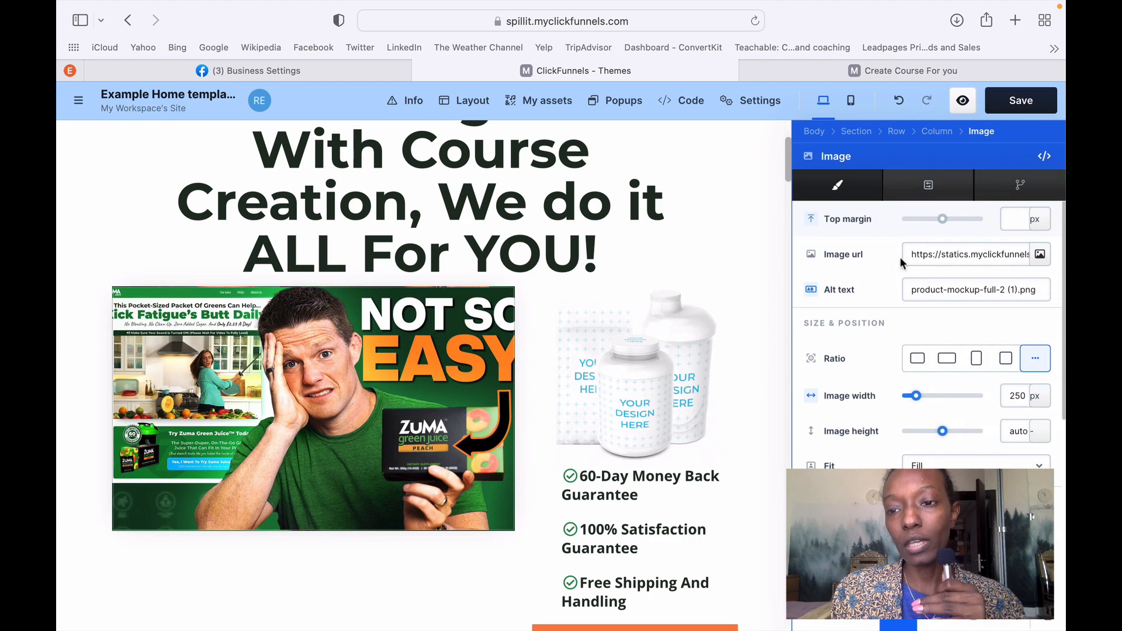
pyautogui.click(619, 392)
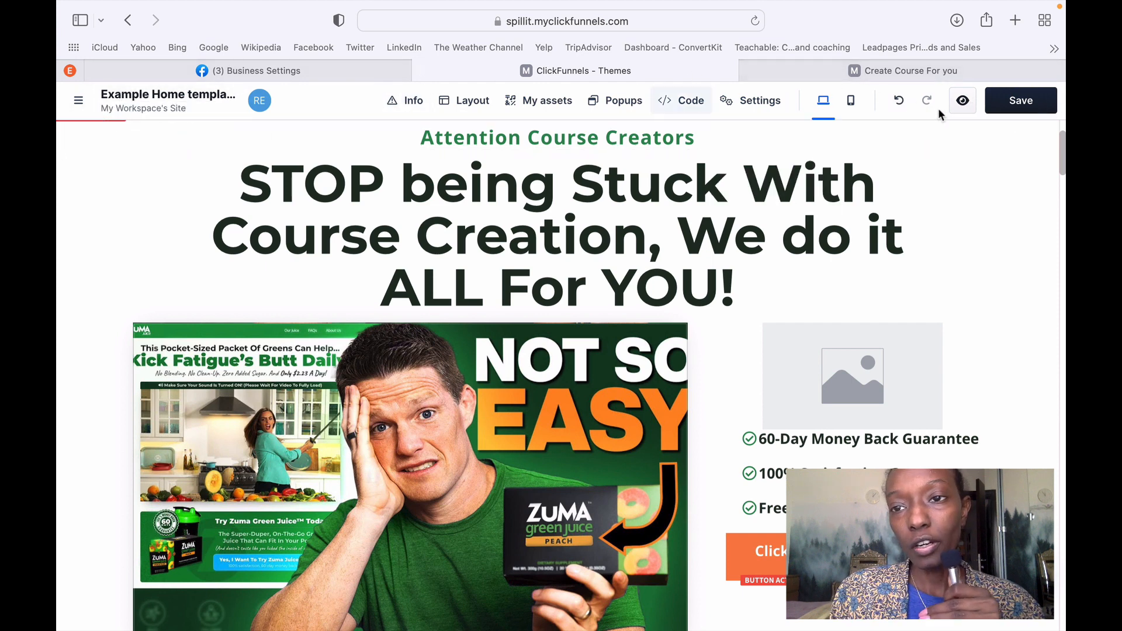
pyautogui.click(899, 102)
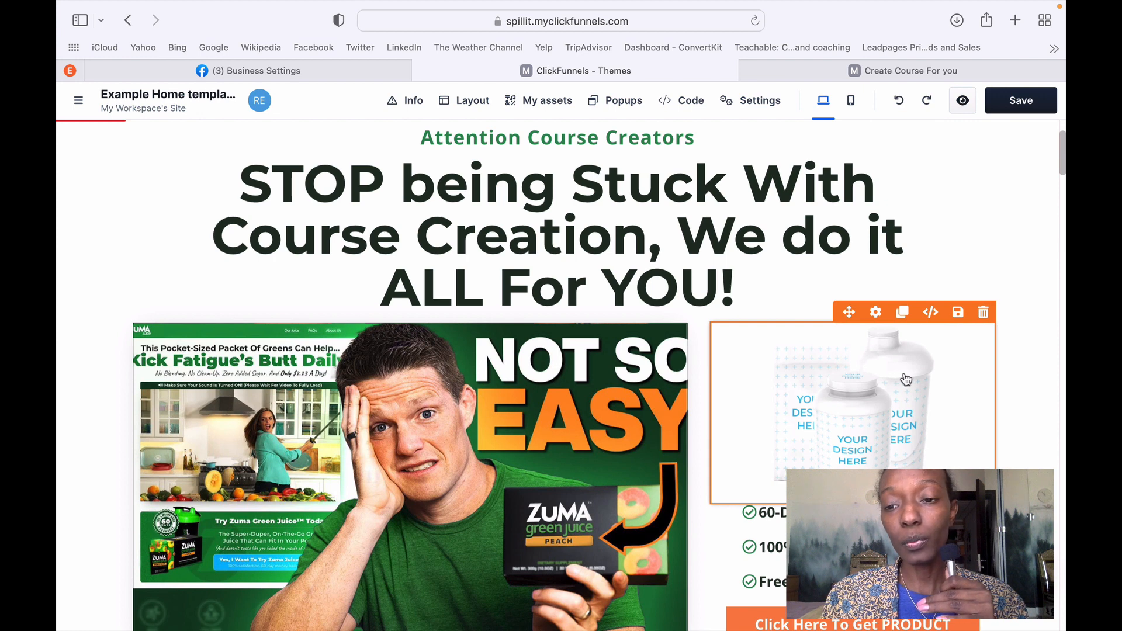
# Delete the product mockup image above the money-back guarantee checklist.
pyautogui.click(984, 314)
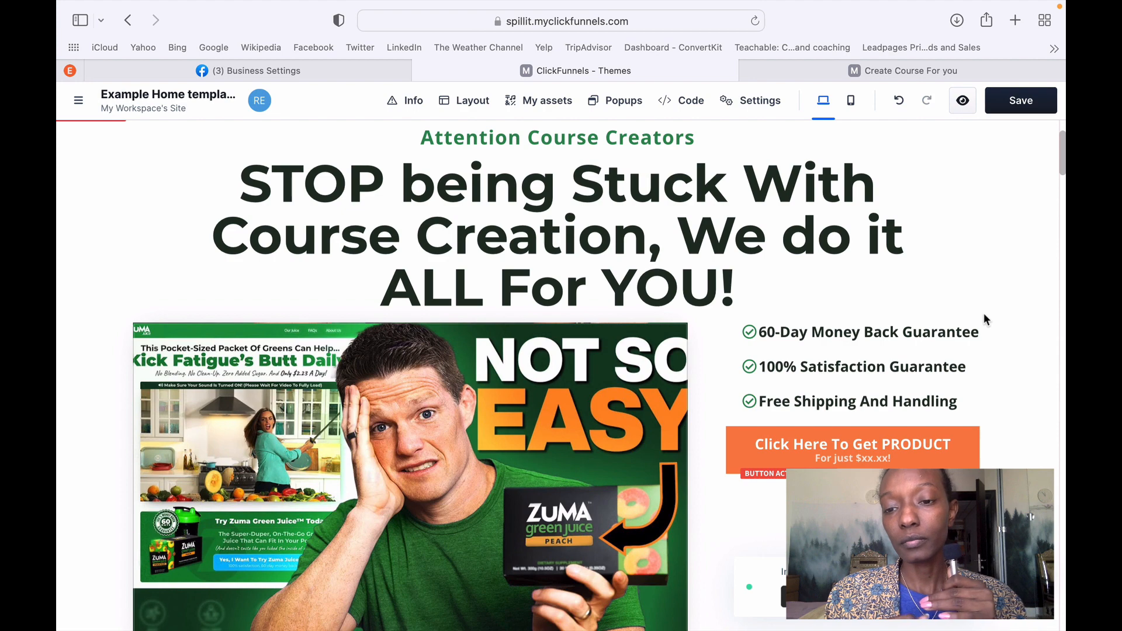
# Review the home page template's sections from the hero area down to the "Does this sound like you?" section.
pyautogui.scroll(-3, 986, 319)
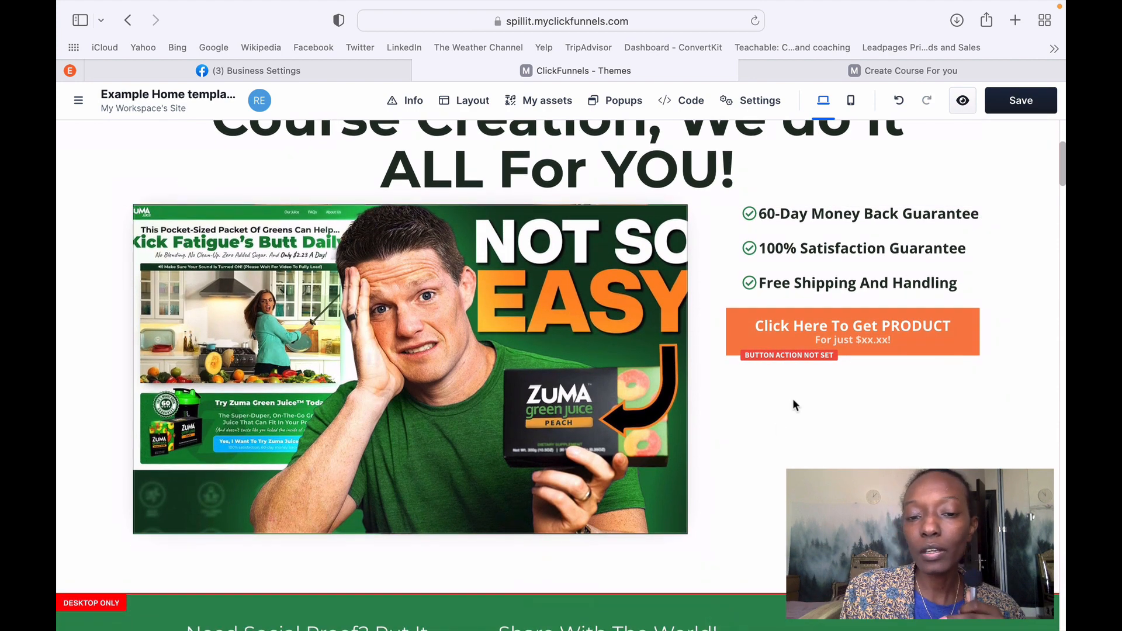
pyautogui.scroll(-1, 803, 395)
pyautogui.scroll(-4, 803, 395)
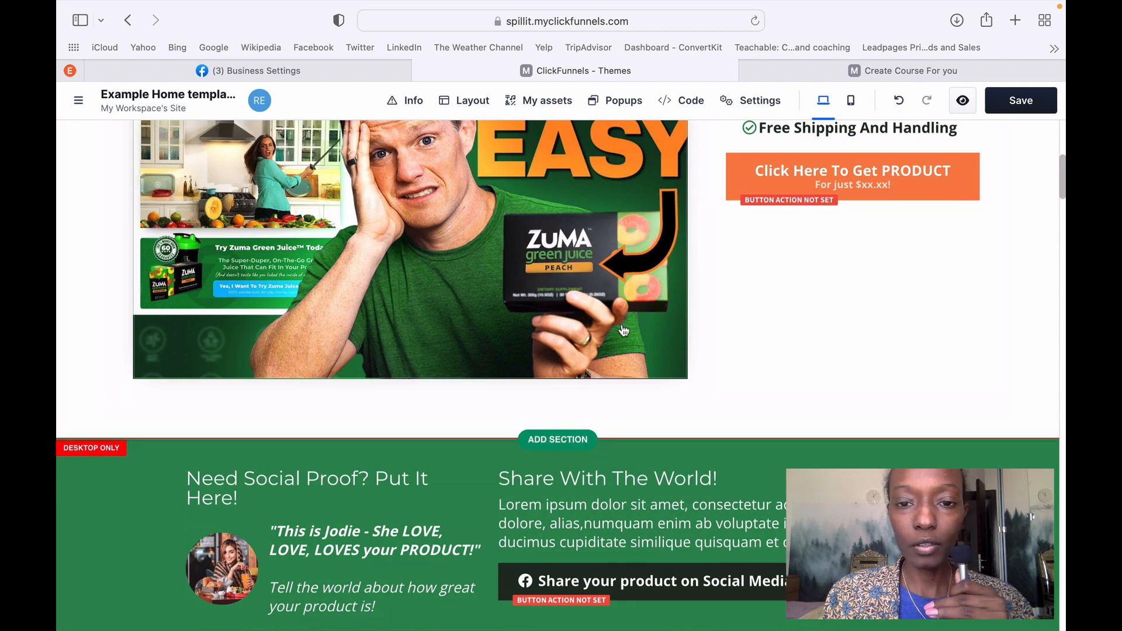
pyautogui.scroll(4, 624, 330)
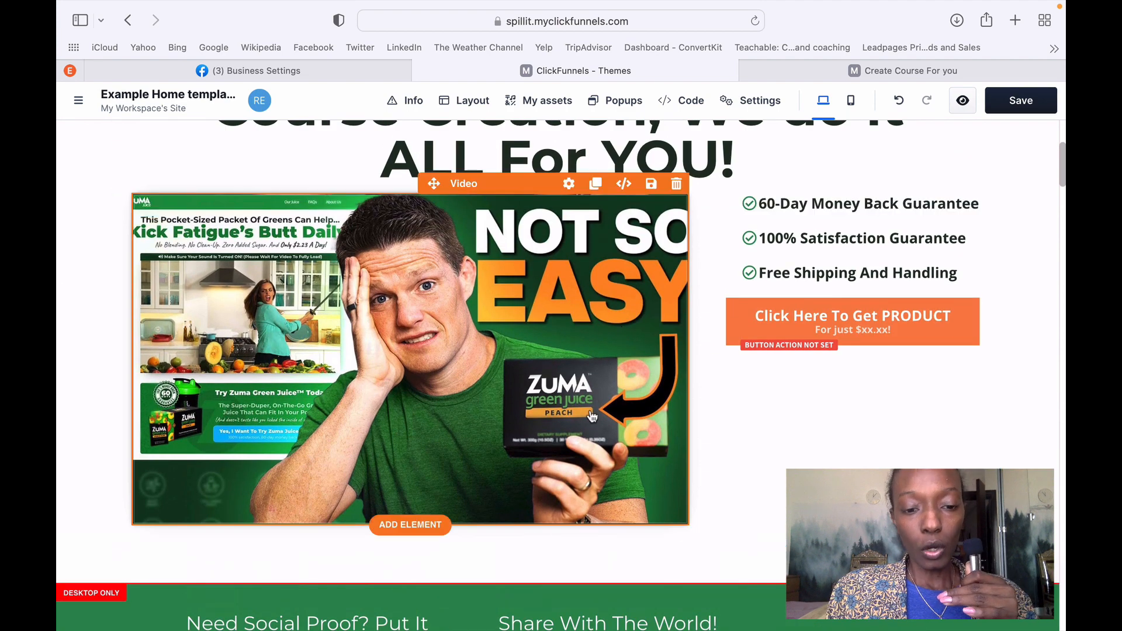
pyautogui.scroll(-4, 593, 416)
pyautogui.scroll(-10, 592, 416)
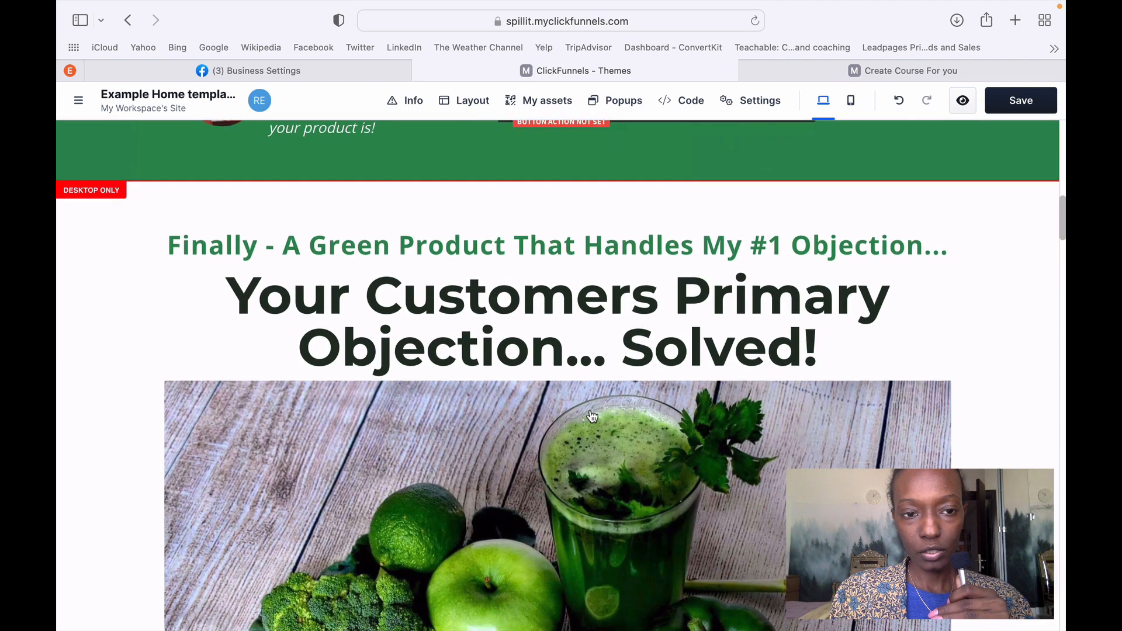
pyautogui.scroll(-15, 592, 416)
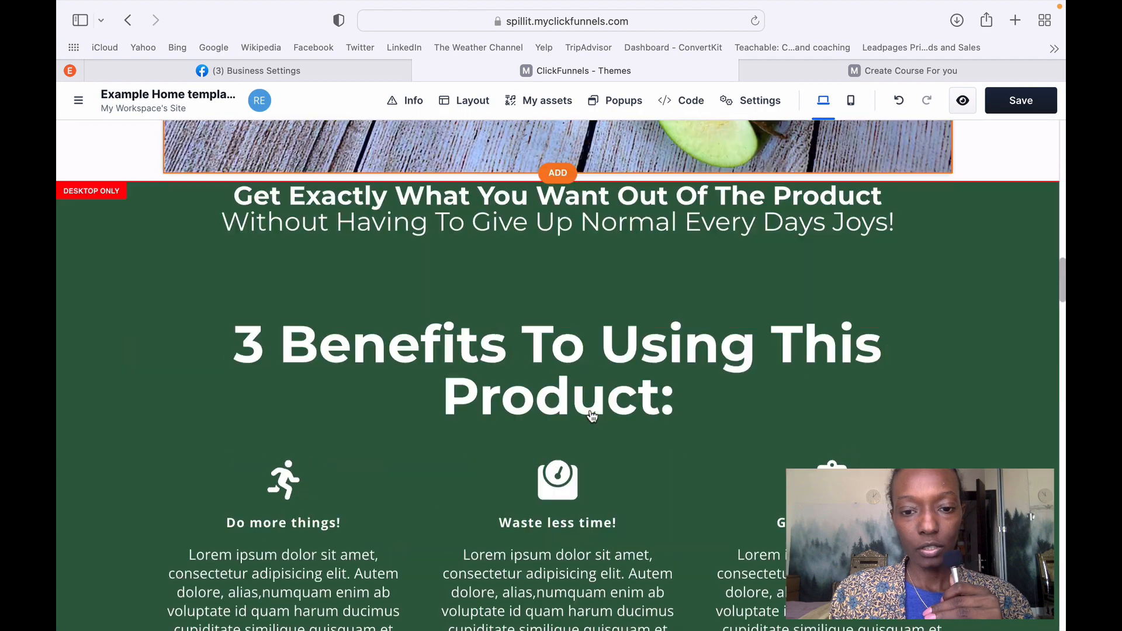
pyautogui.scroll(-20, 592, 416)
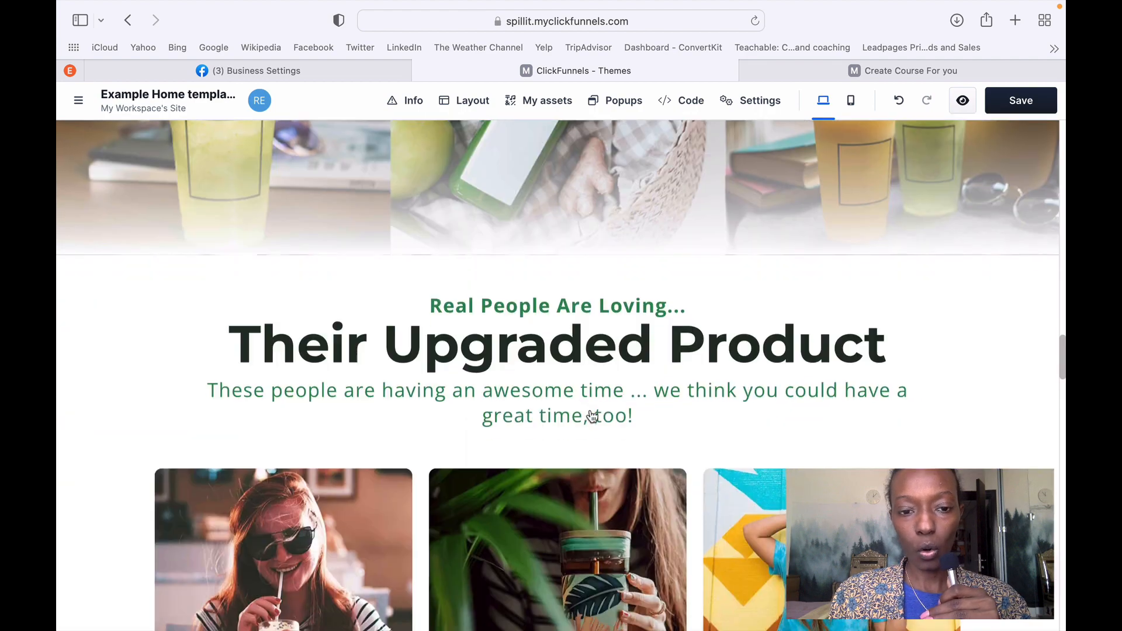
pyautogui.scroll(-2, 592, 416)
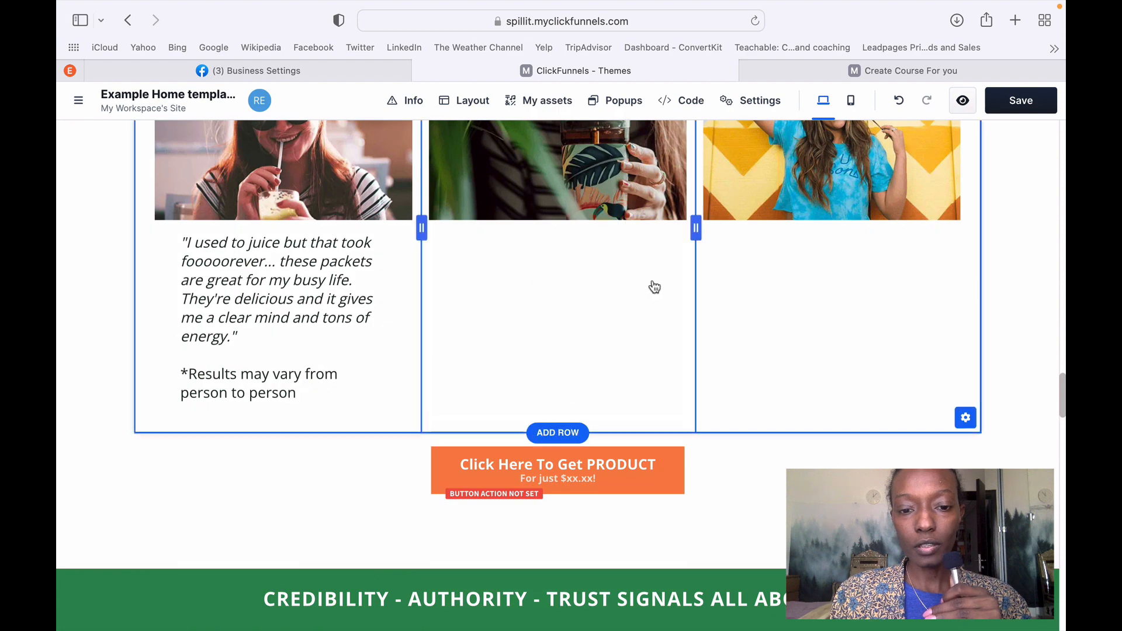
pyautogui.scroll(-8, 652, 286)
pyautogui.scroll(2, 689, 329)
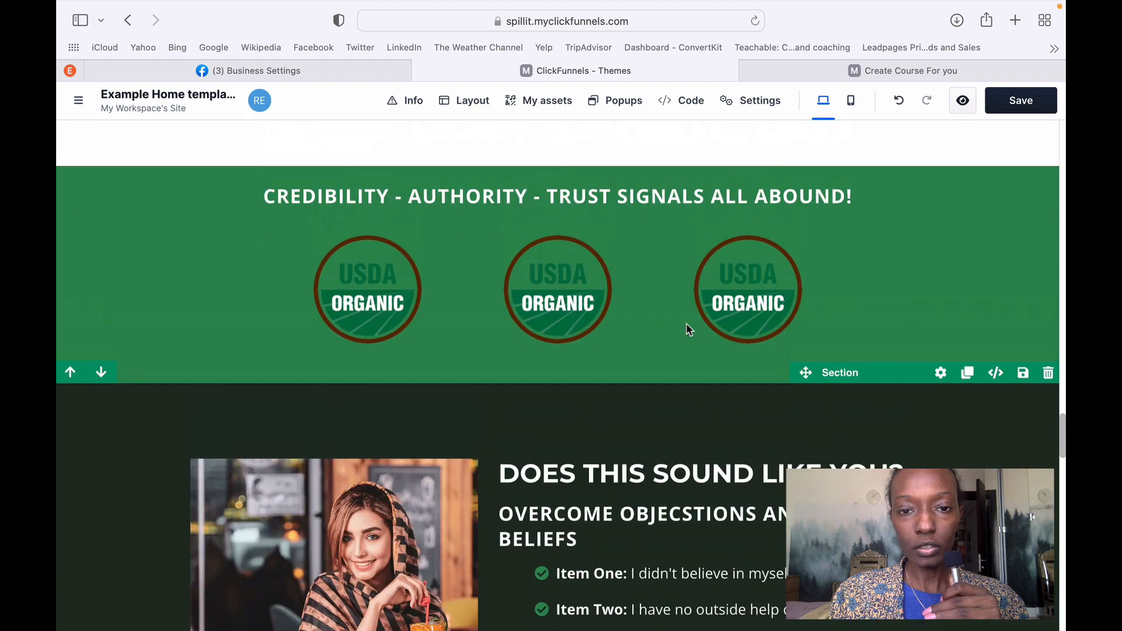
pyautogui.scroll(-3, 697, 429)
pyautogui.scroll(-7, 695, 430)
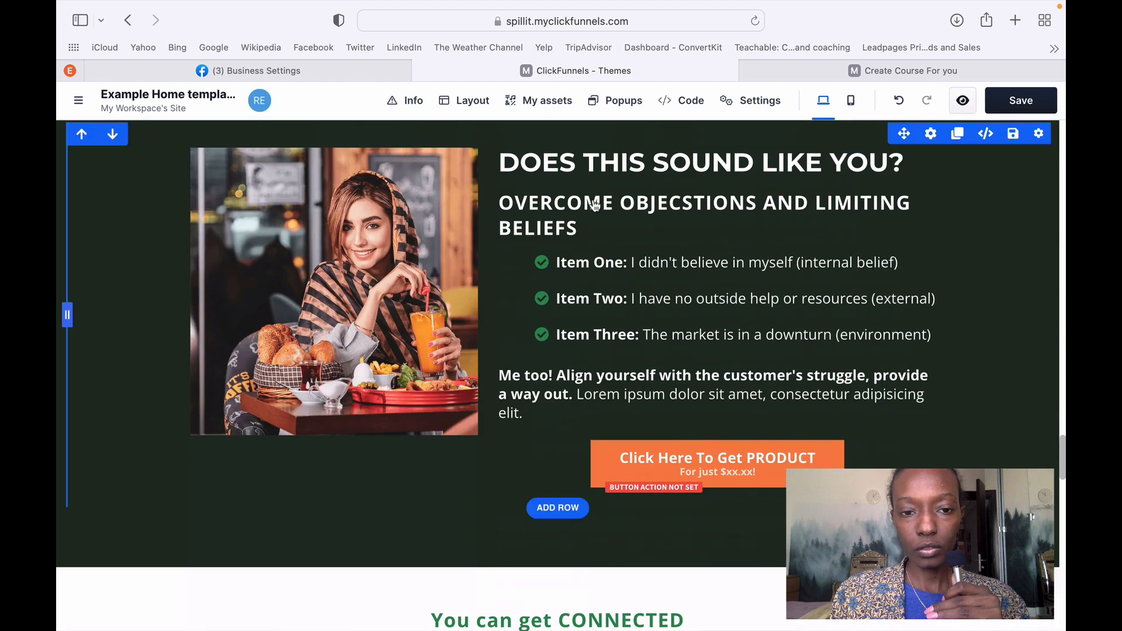
# Delete the "You can get CONNECTED with our content" blog posts section.
pyautogui.scroll(-1, 649, 431)
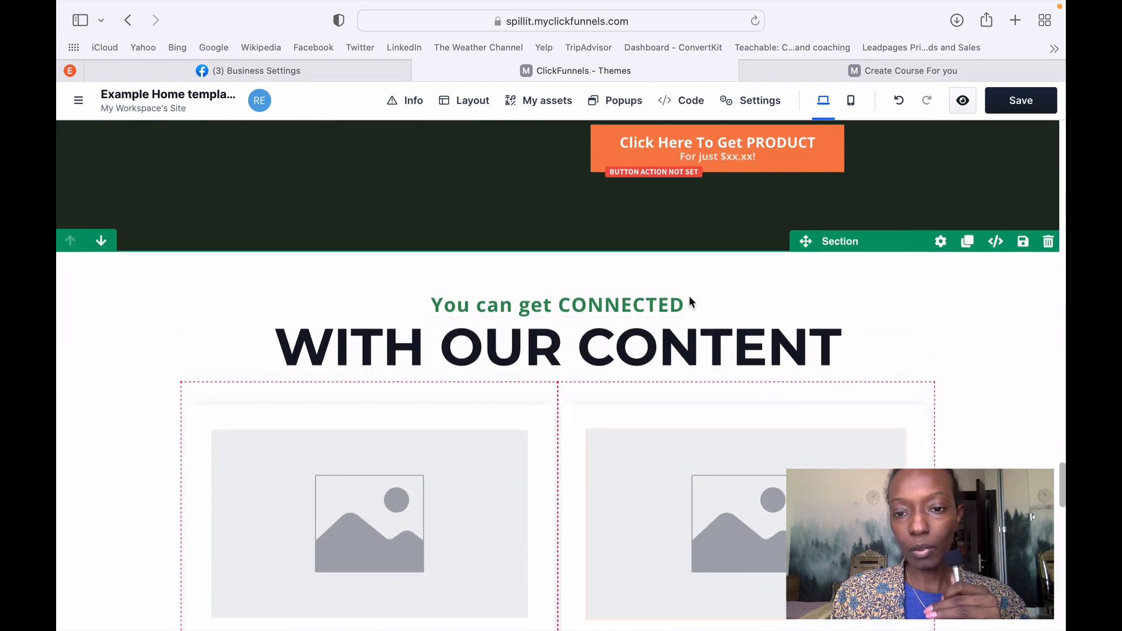
pyautogui.scroll(-3, 907, 372)
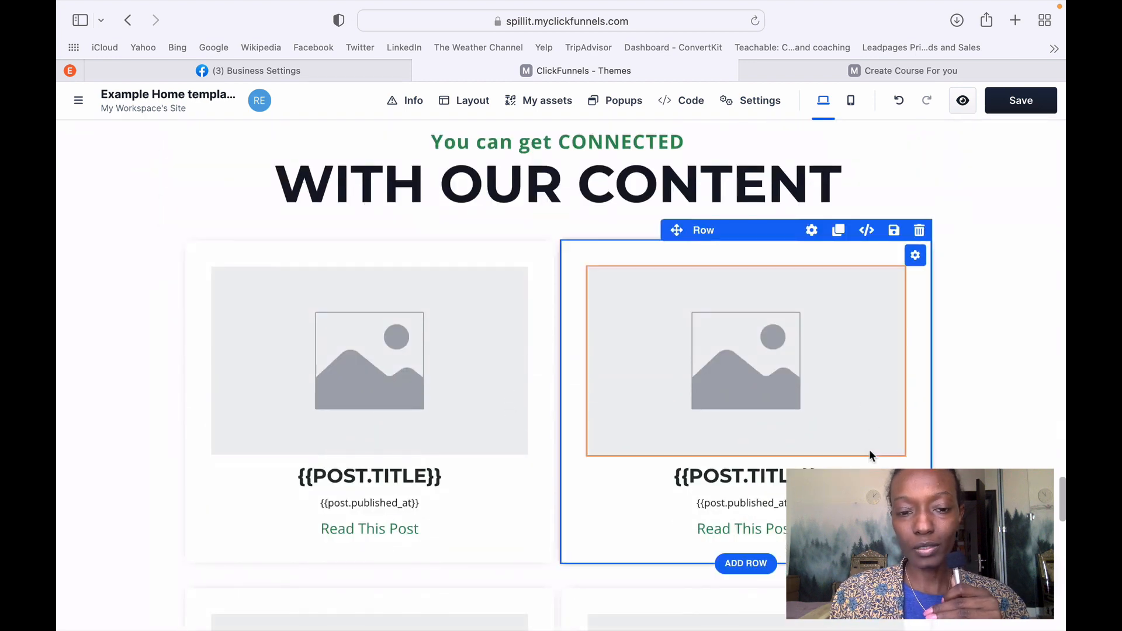
pyautogui.scroll(3, 869, 455)
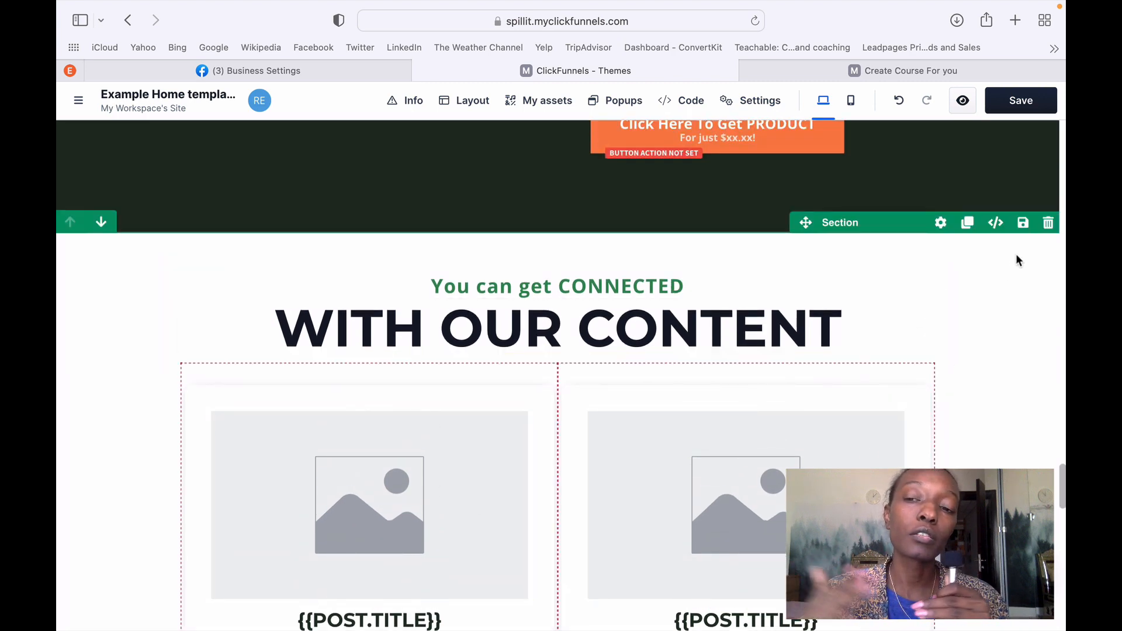
pyautogui.click(1049, 224)
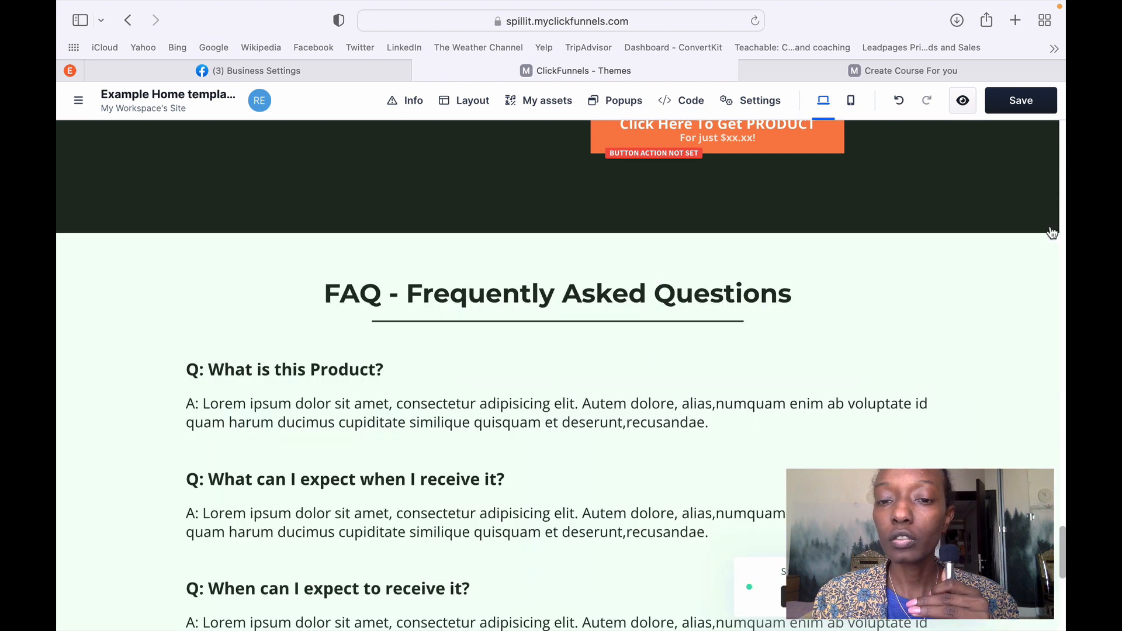
# Delete the "FAQ - Frequently Asked Questions" section above the footer.
pyautogui.scroll(-2, 862, 330)
pyautogui.scroll(-5, 863, 334)
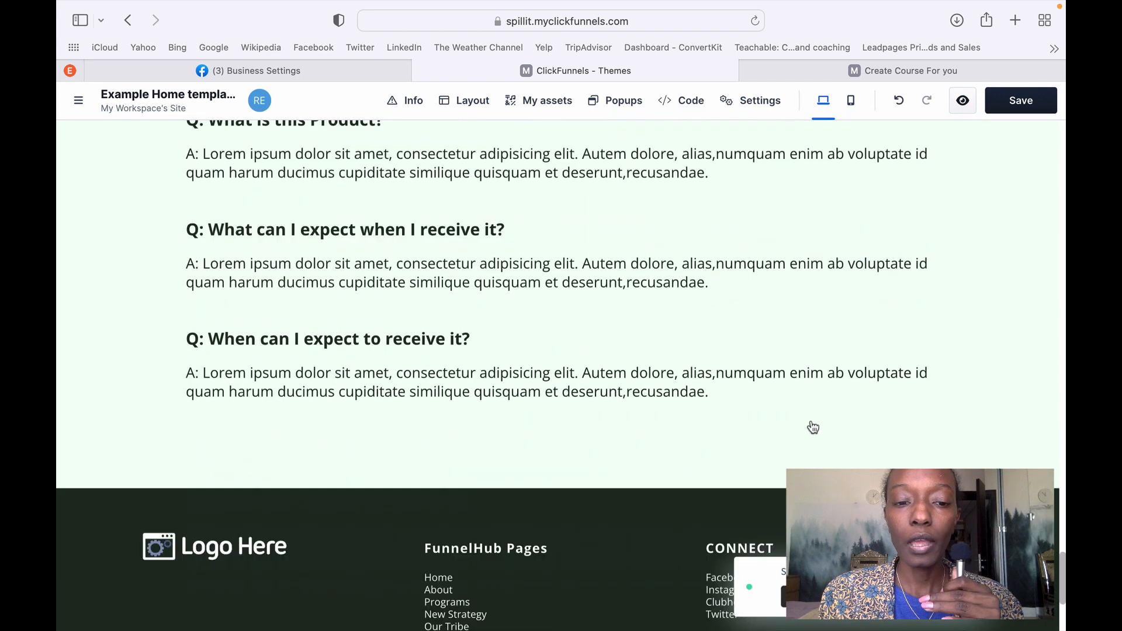
pyautogui.scroll(4, 861, 208)
pyautogui.scroll(1, 864, 209)
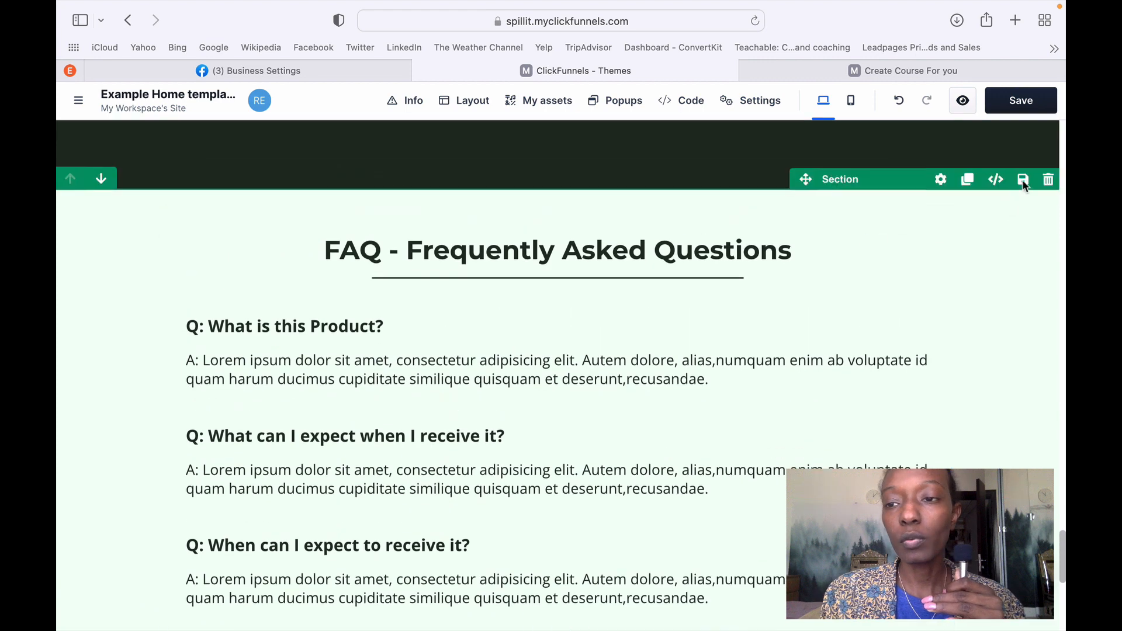
pyautogui.click(1049, 183)
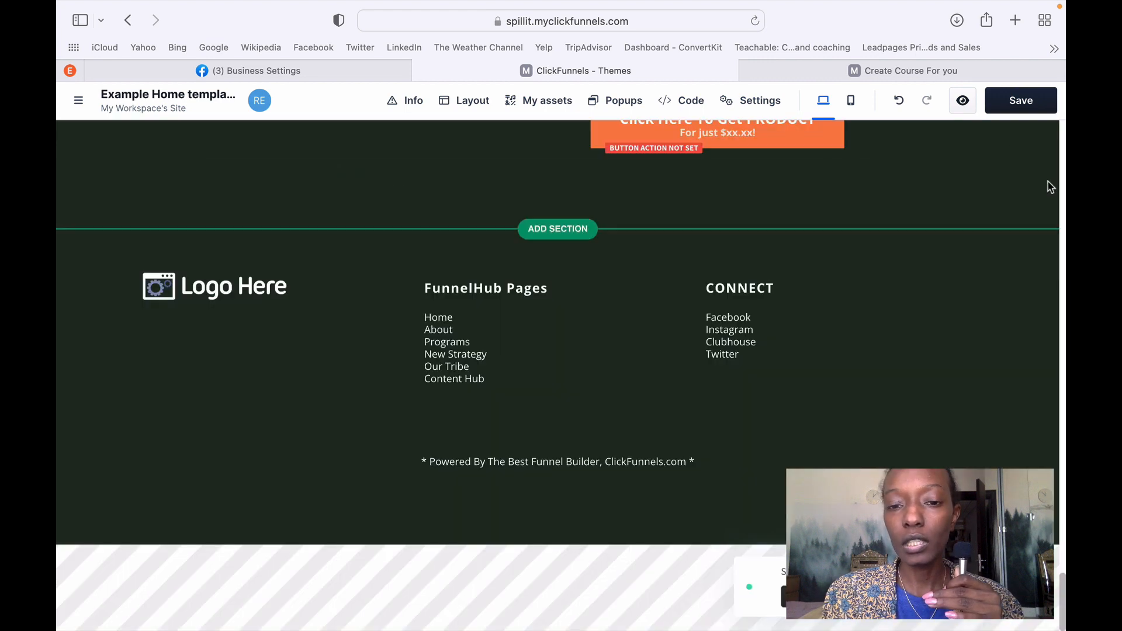
# Delete the header navigation block with the logo and page links beneath the "HURRY!" banner.
pyautogui.scroll(-2, 800, 333)
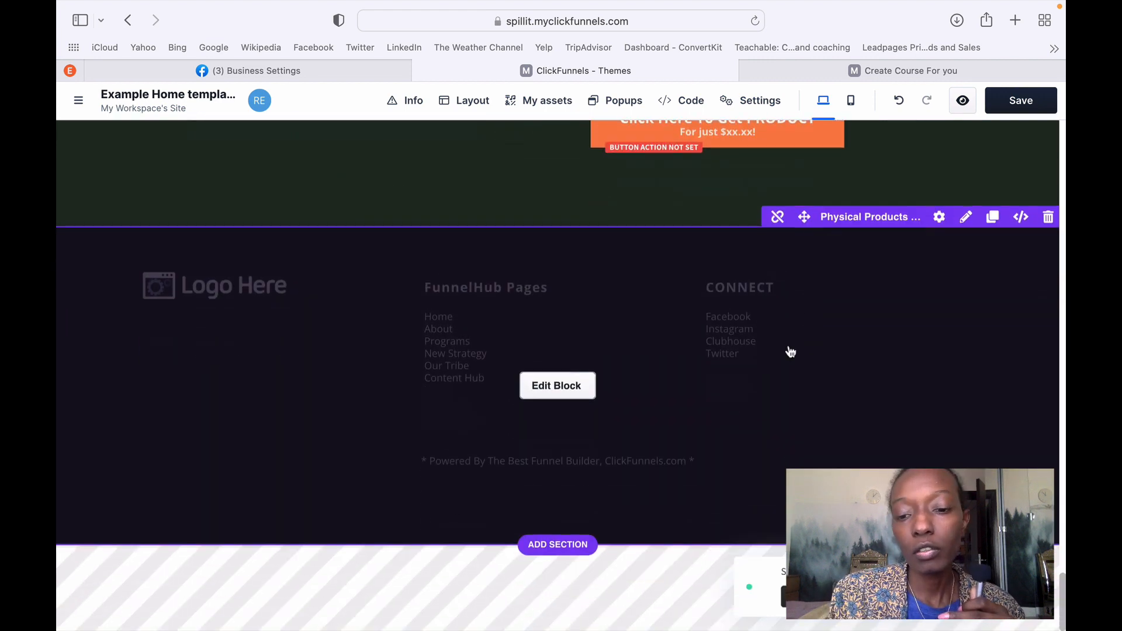
pyautogui.scroll(10, 823, 350)
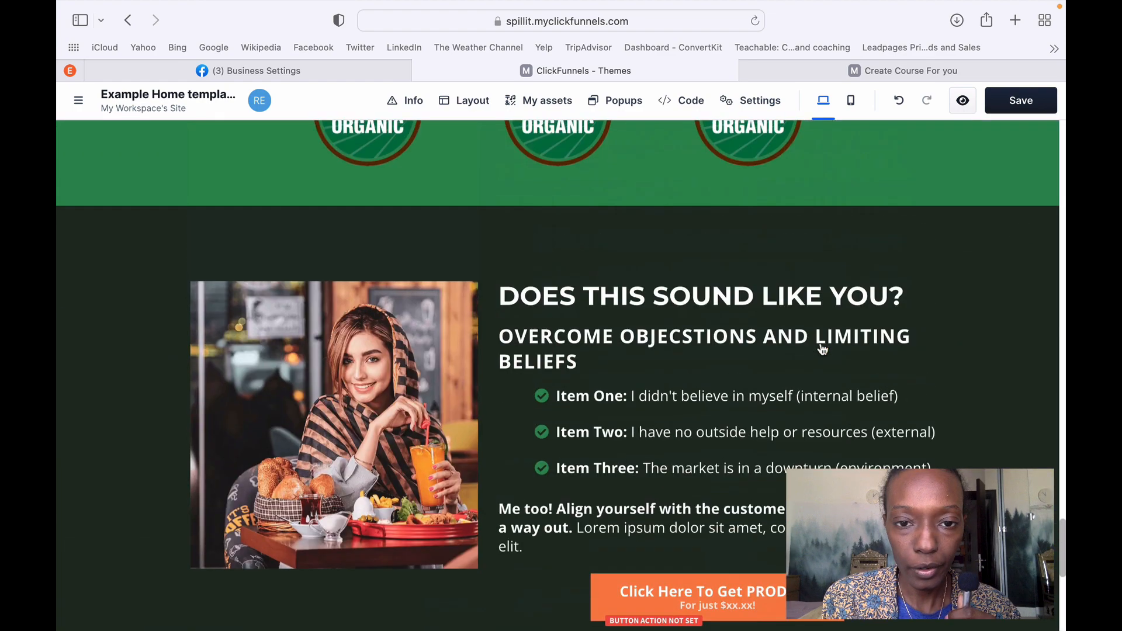
pyautogui.scroll(4, 823, 349)
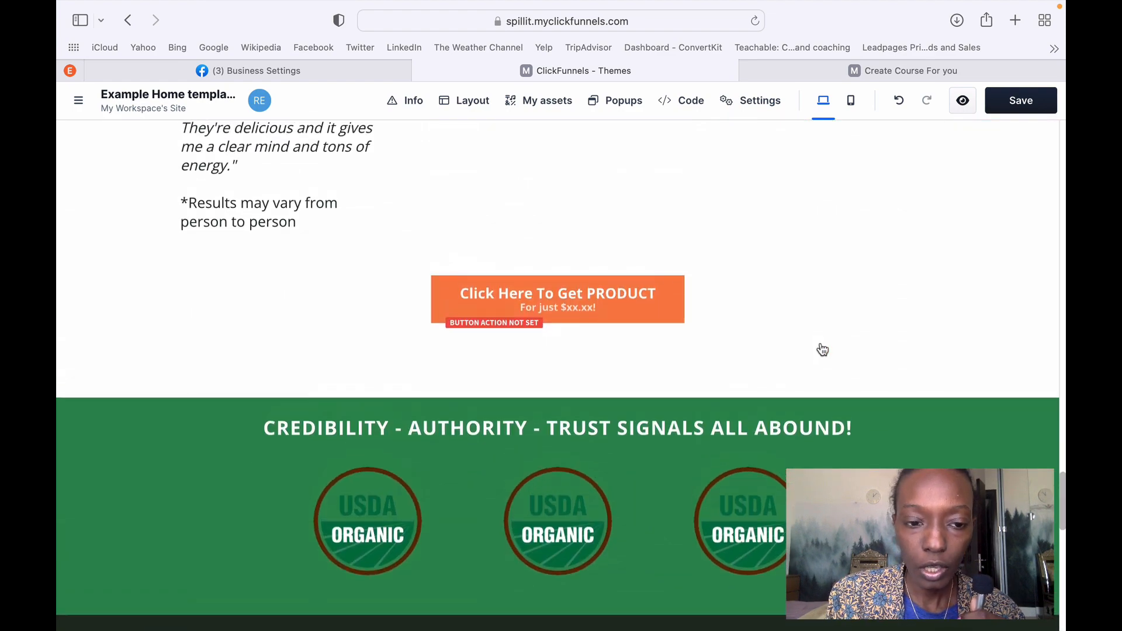
pyautogui.scroll(20, 823, 349)
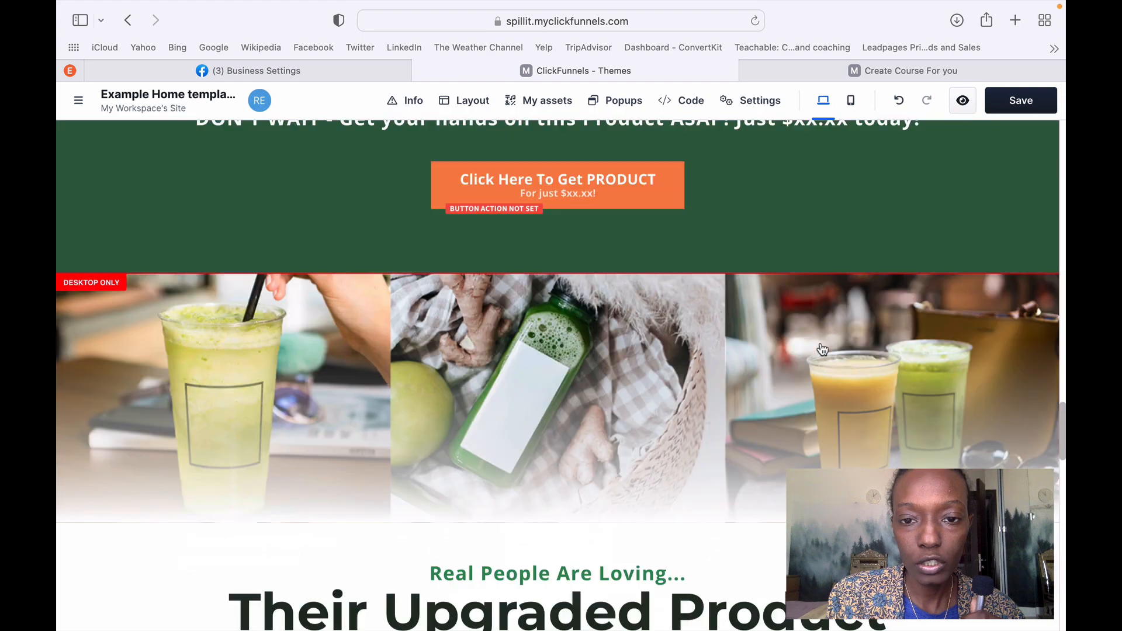
pyautogui.scroll(20, 823, 349)
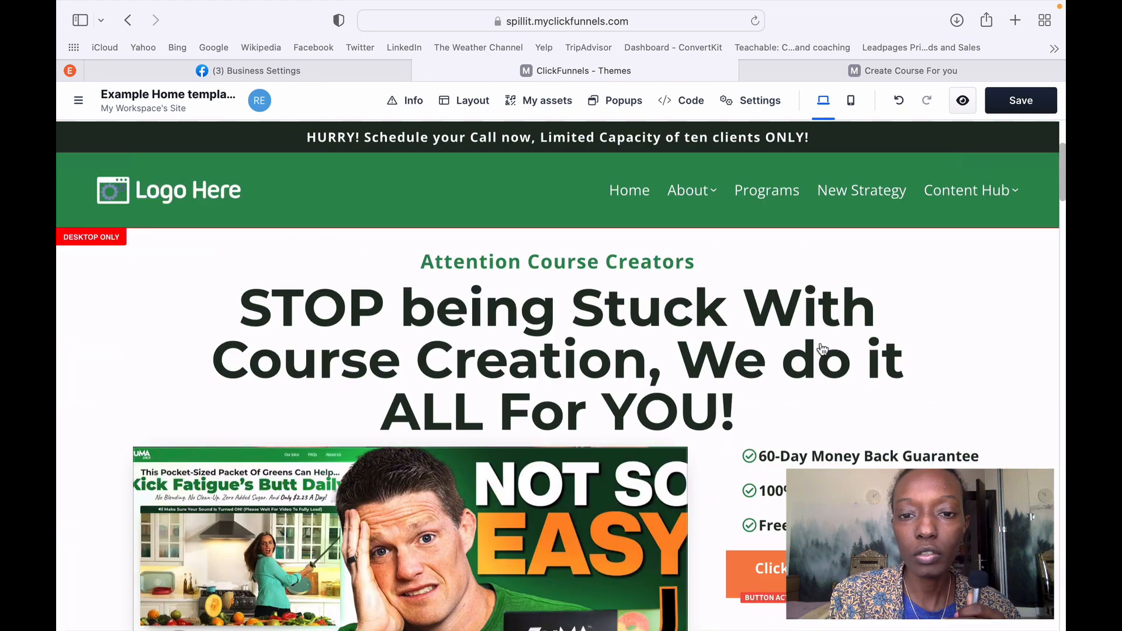
pyautogui.moveTo(823, 349)
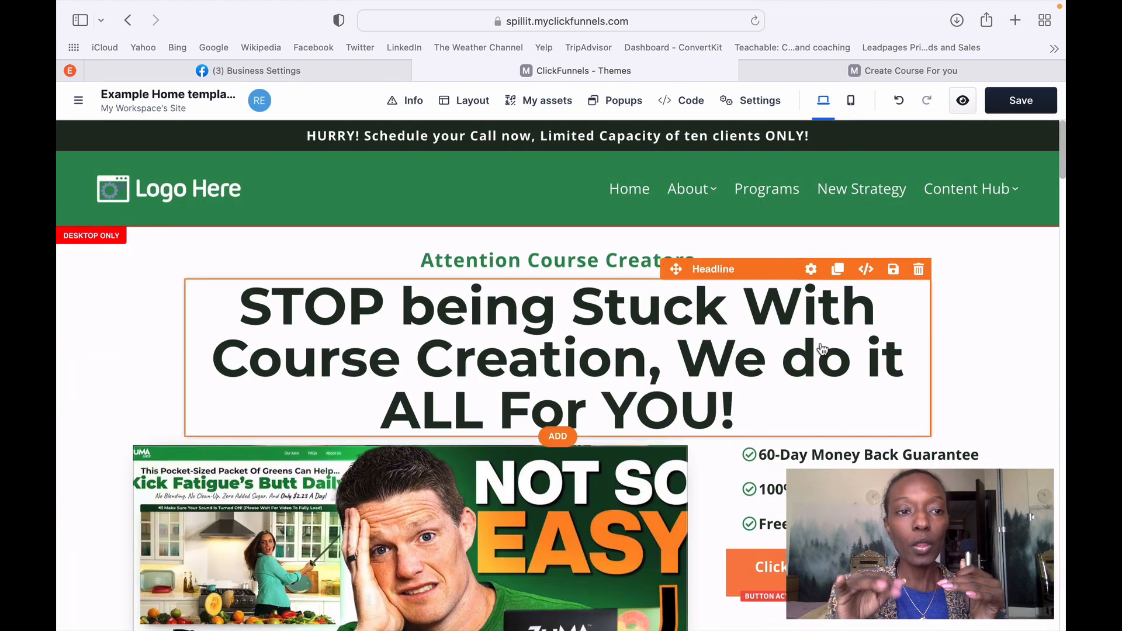
pyautogui.moveTo(514, 190)
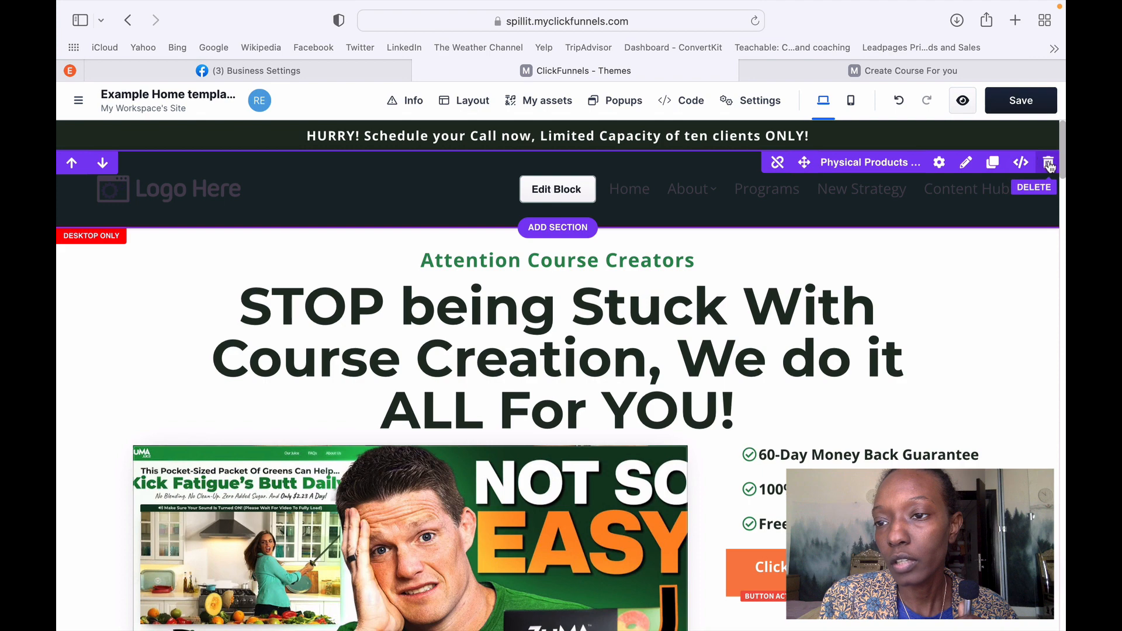
pyautogui.click(1048, 164)
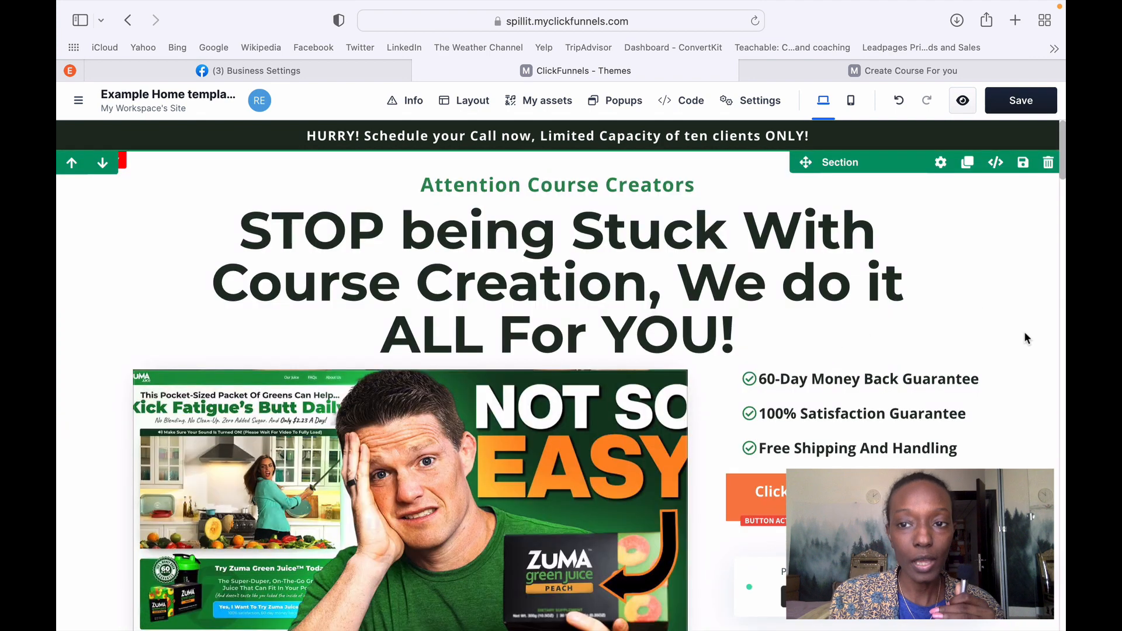
# Compare the template's hero section with the published "Create Course For you" landing page.
pyautogui.click(887, 69)
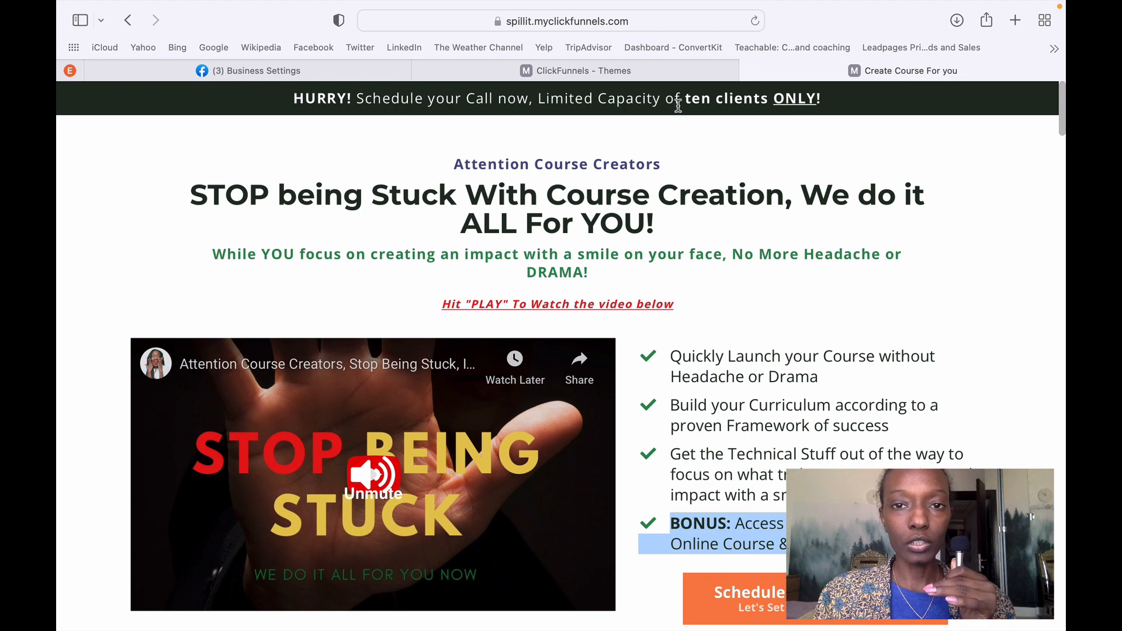
pyautogui.click(647, 71)
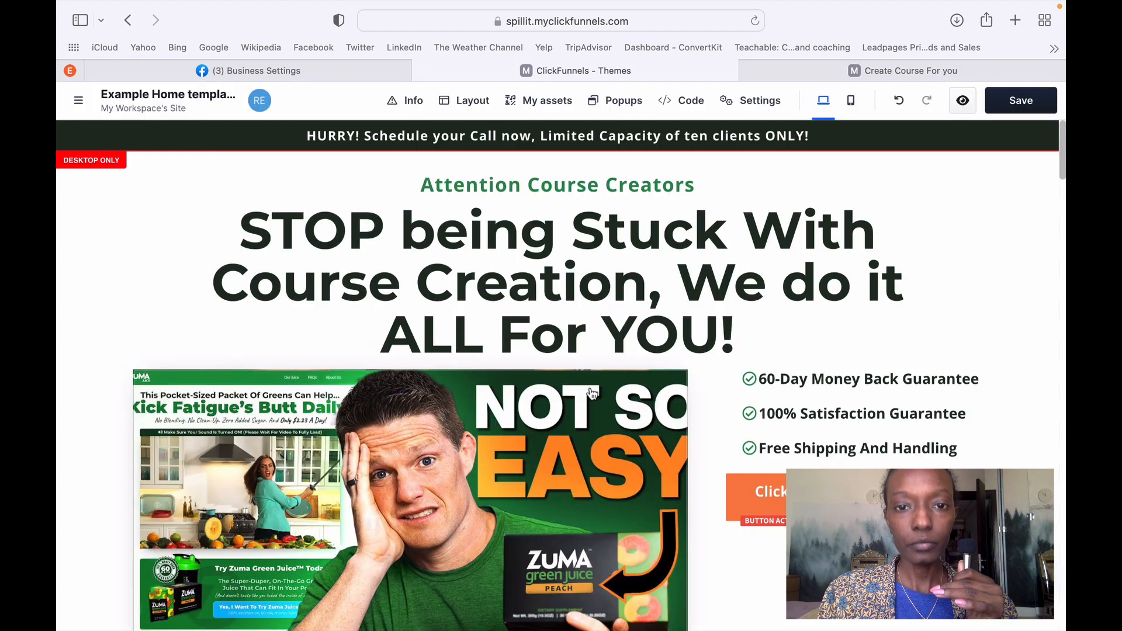
pyautogui.click(926, 67)
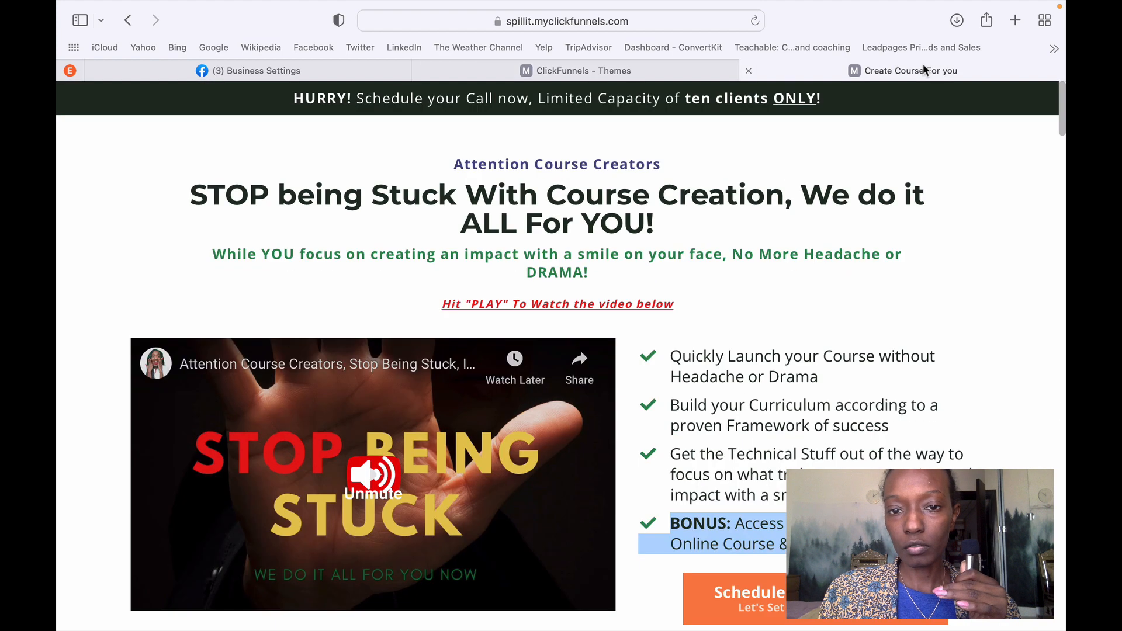
pyautogui.click(659, 210)
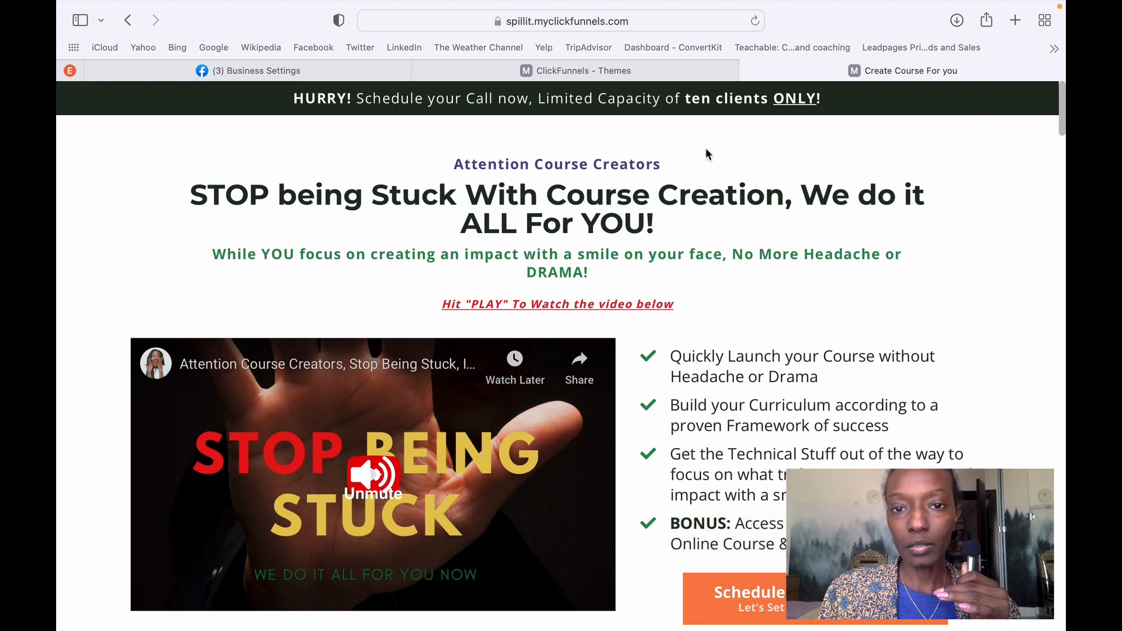
pyautogui.click(654, 73)
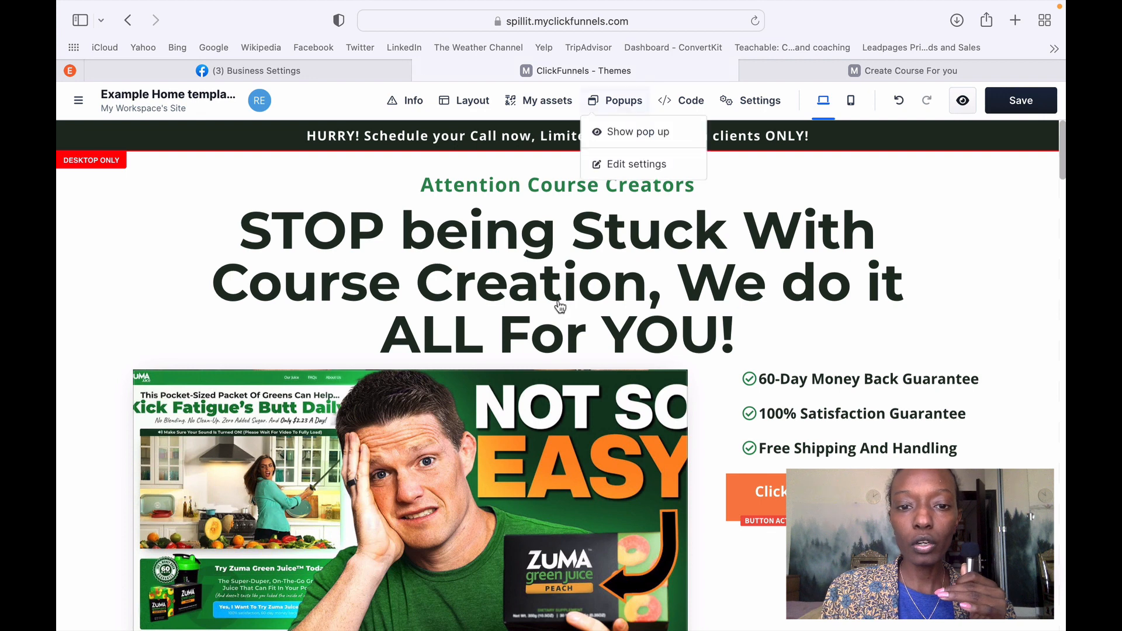
pyautogui.doubleClick(666, 294)
pyautogui.doubleClick(665, 294)
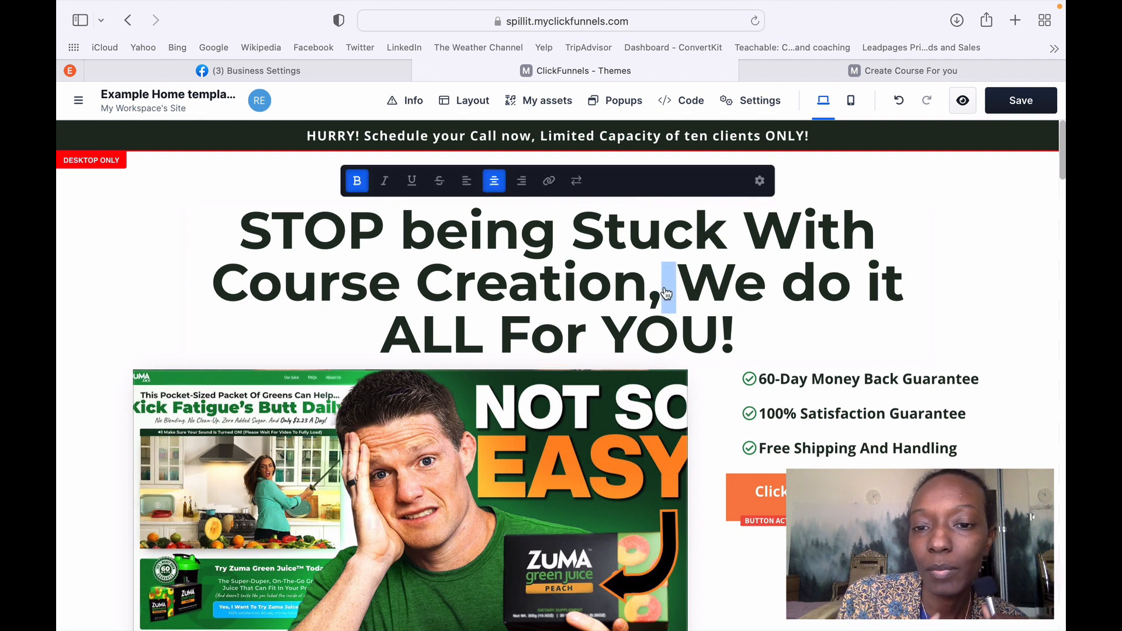
pyautogui.tripleClick(666, 293)
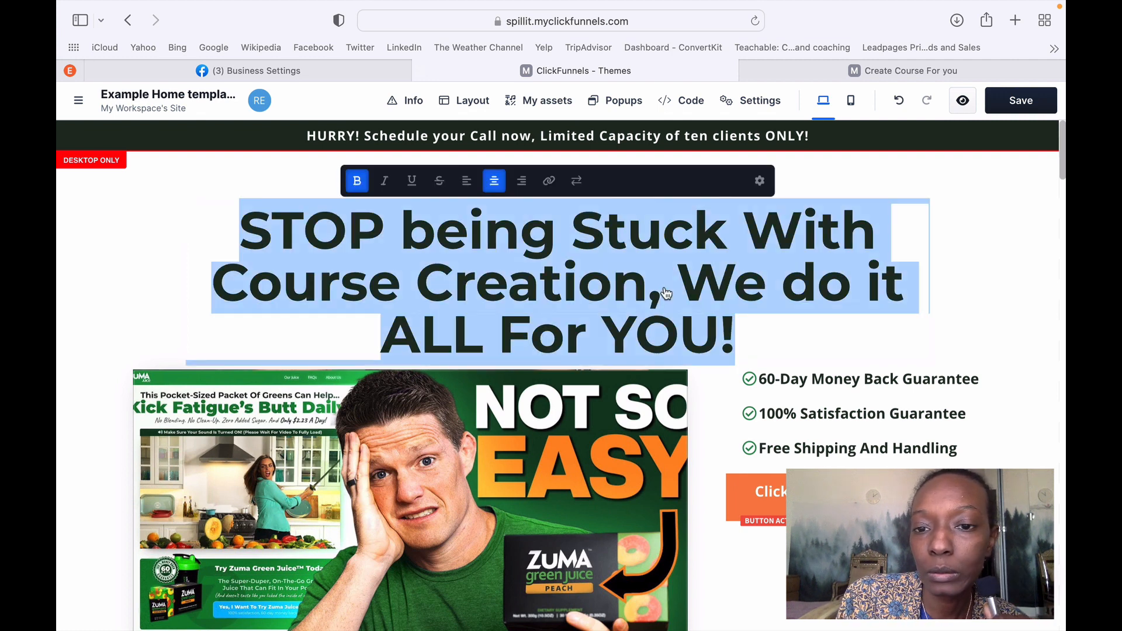
pyautogui.click(921, 269)
pyautogui.click(912, 162)
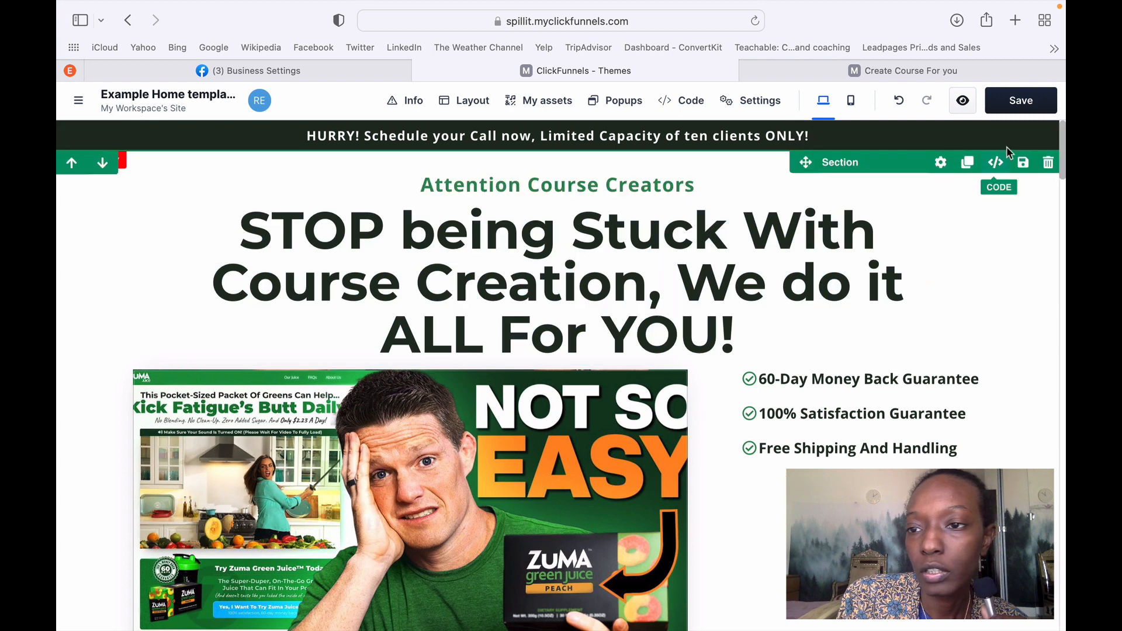
# Set the top margin of the "Attention Course Creators" hero section to 1 px.
pyautogui.click(941, 164)
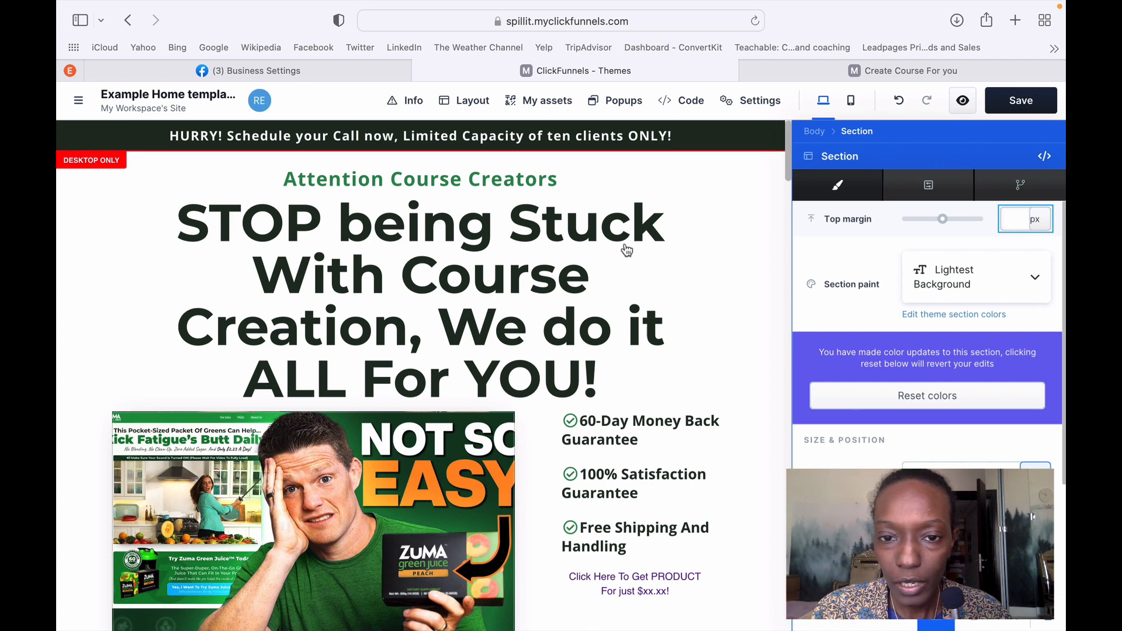
pyautogui.click(690, 168)
pyautogui.click(690, 171)
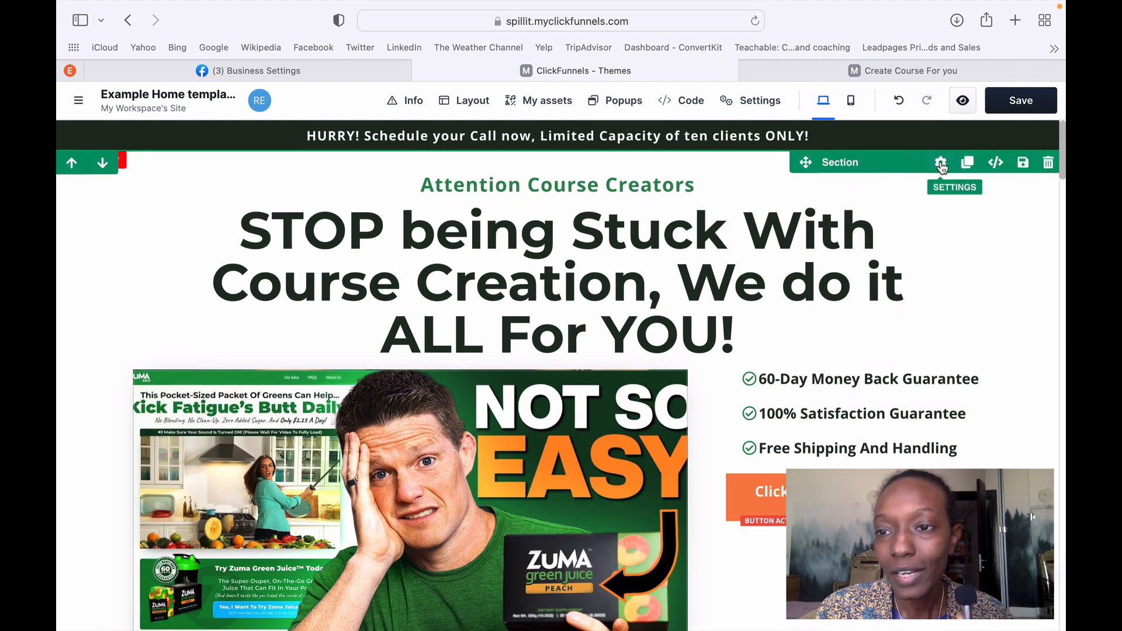
pyautogui.click(941, 165)
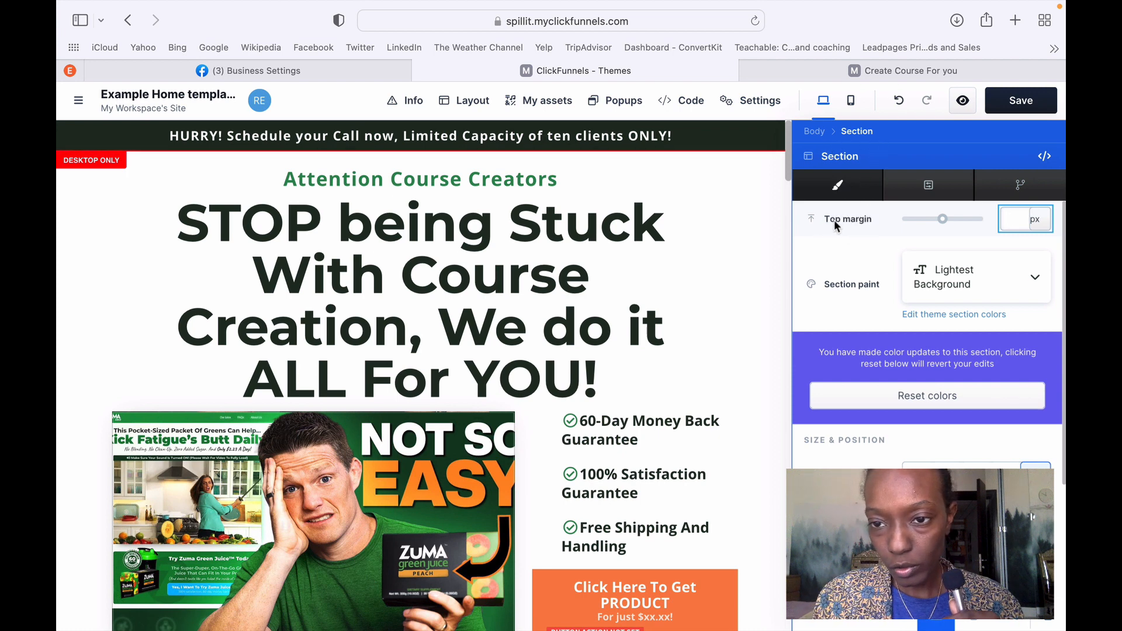
pyautogui.moveTo(942, 219); pyautogui.dragTo(954, 225)
pyautogui.moveTo(949, 224)
pyautogui.mouseDown()
pyautogui.moveTo(930, 224)
pyautogui.moveTo(946, 228)
pyautogui.mouseUp()
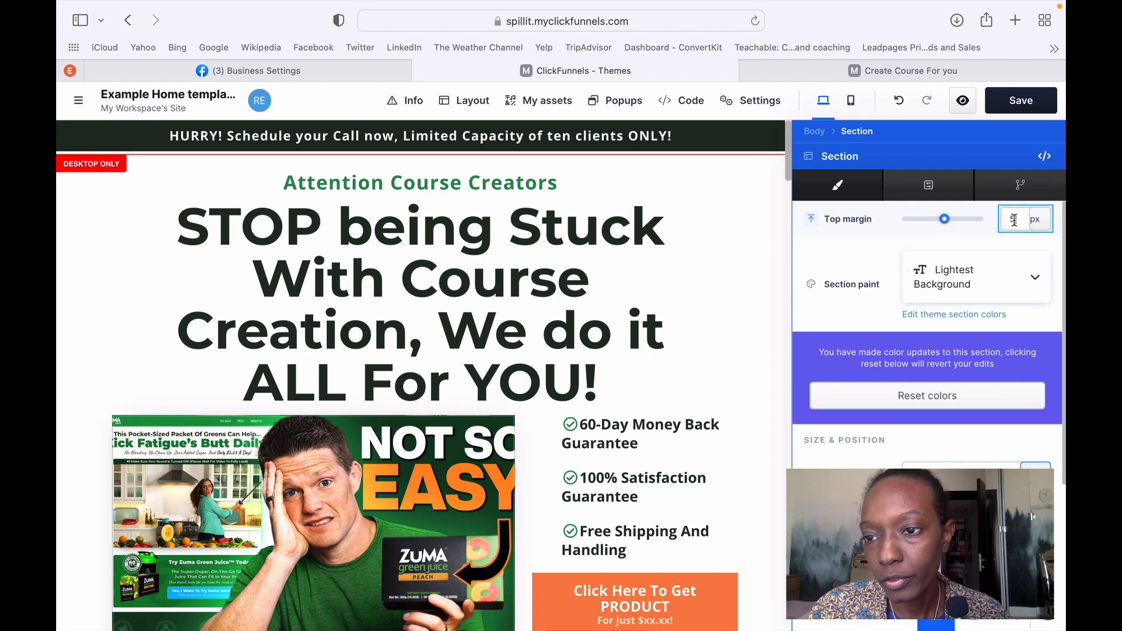
pyautogui.moveTo(809, 6)
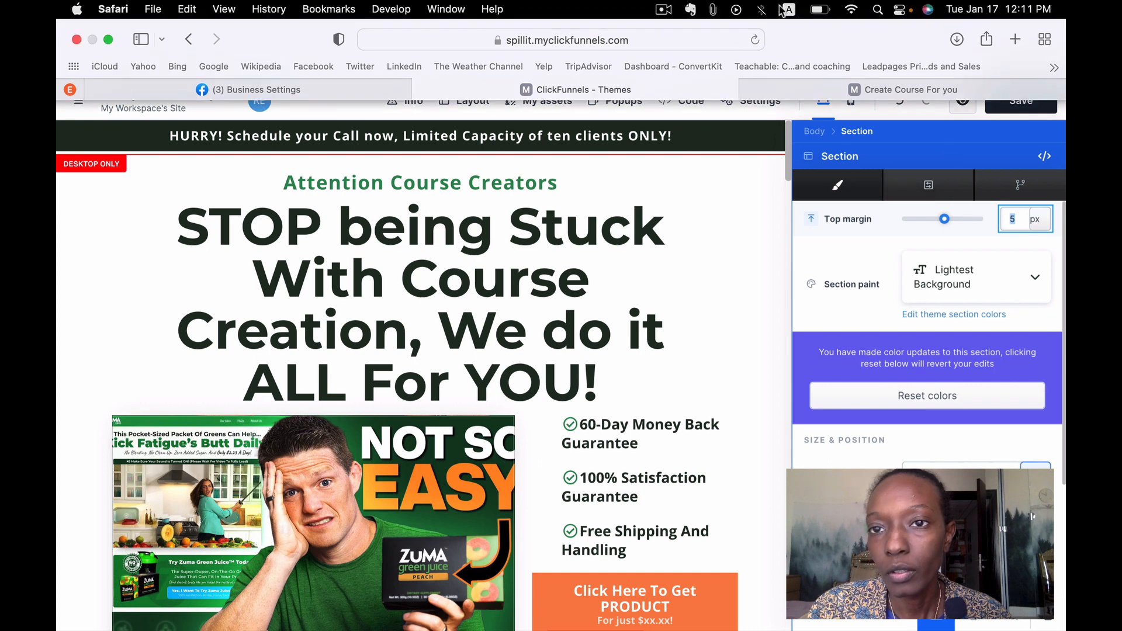
pyautogui.write('1')
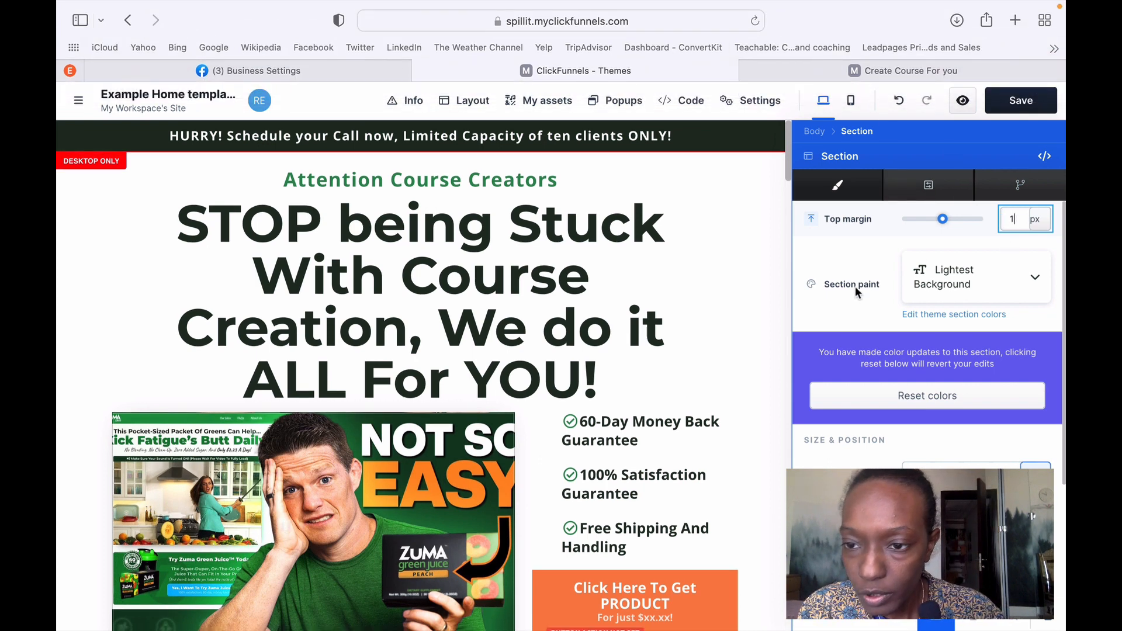
# Try the None, Light and Colored Background paints on the hero section.
pyautogui.click(1035, 281)
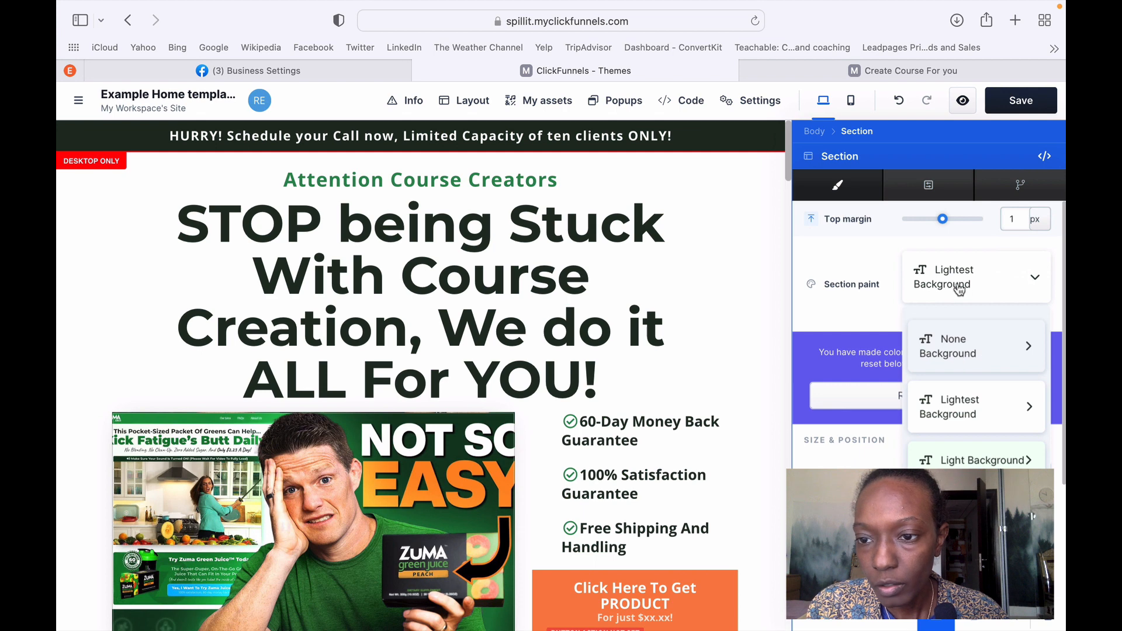
pyautogui.click(957, 351)
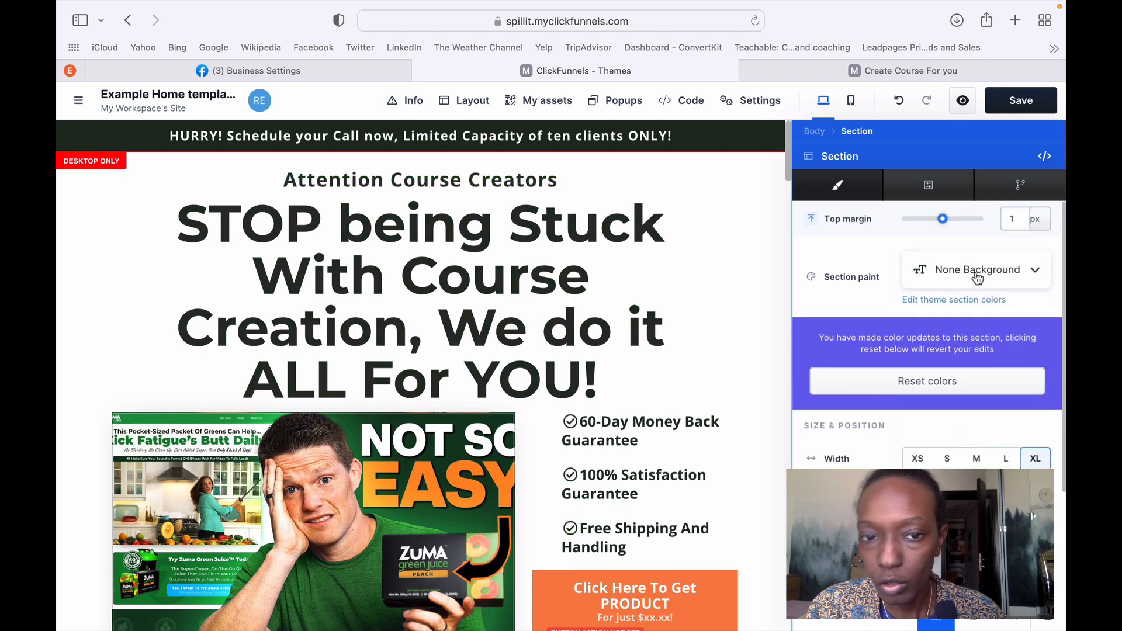
pyautogui.click(977, 274)
pyautogui.click(964, 448)
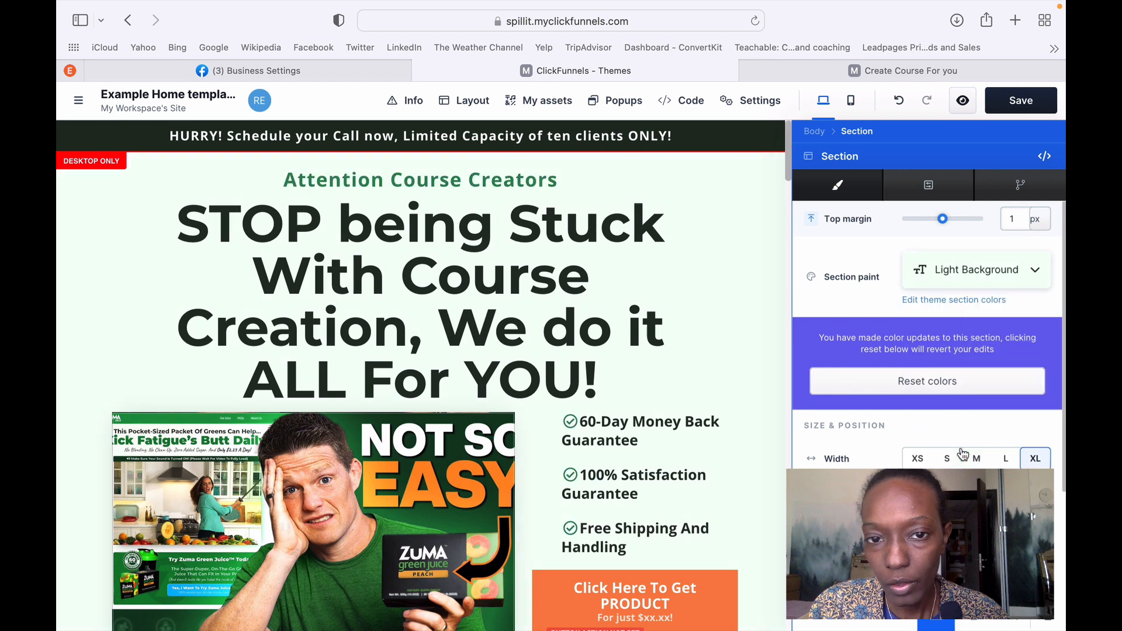
pyautogui.click(1034, 271)
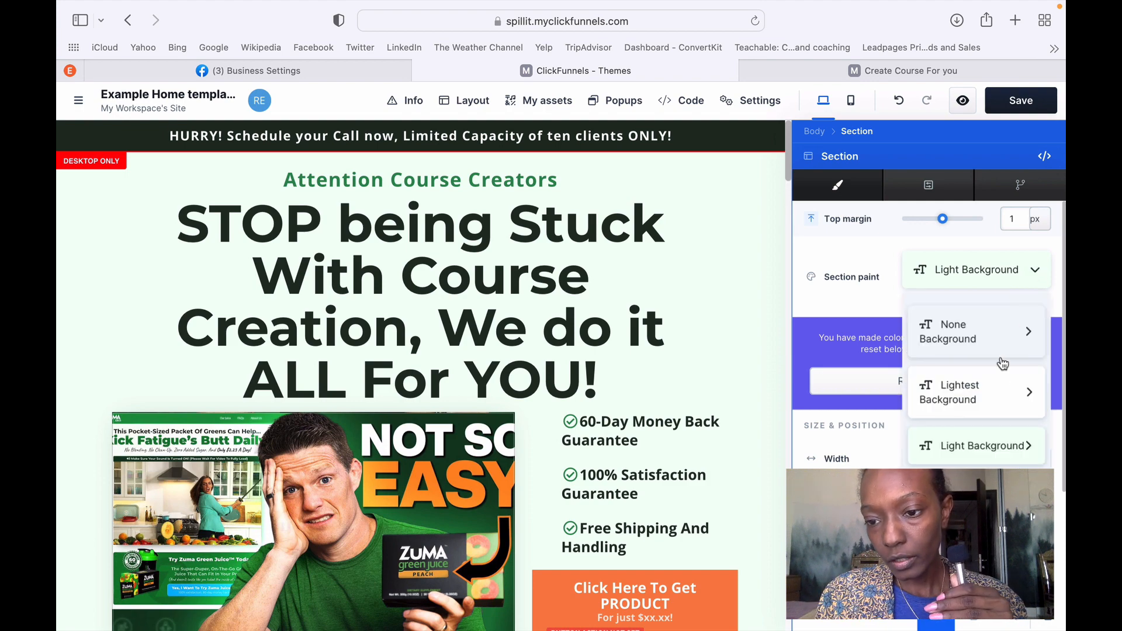
pyautogui.click(976, 499)
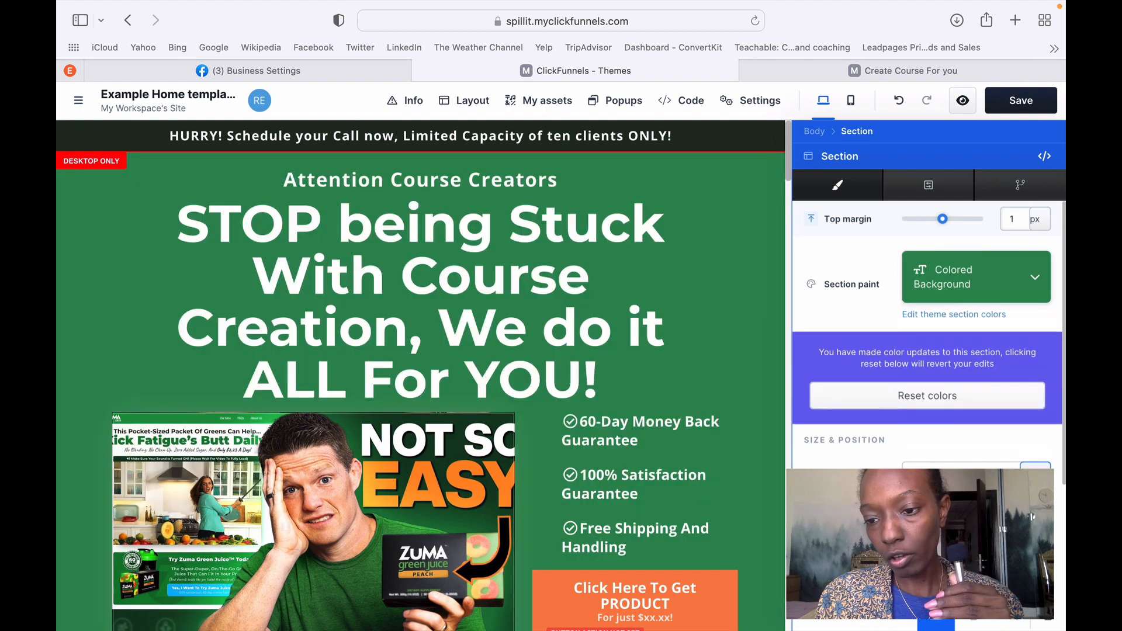
# Try the Dark Background paint on the hero section and look through its advanced settings.
pyautogui.click(1035, 281)
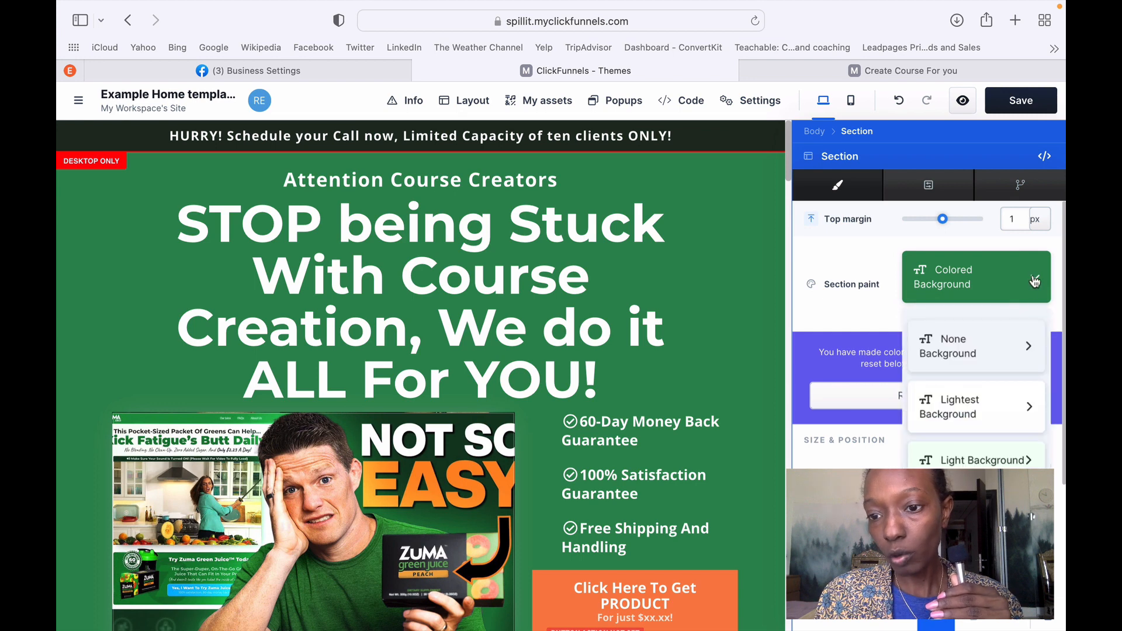
pyautogui.scroll(-3, 986, 405)
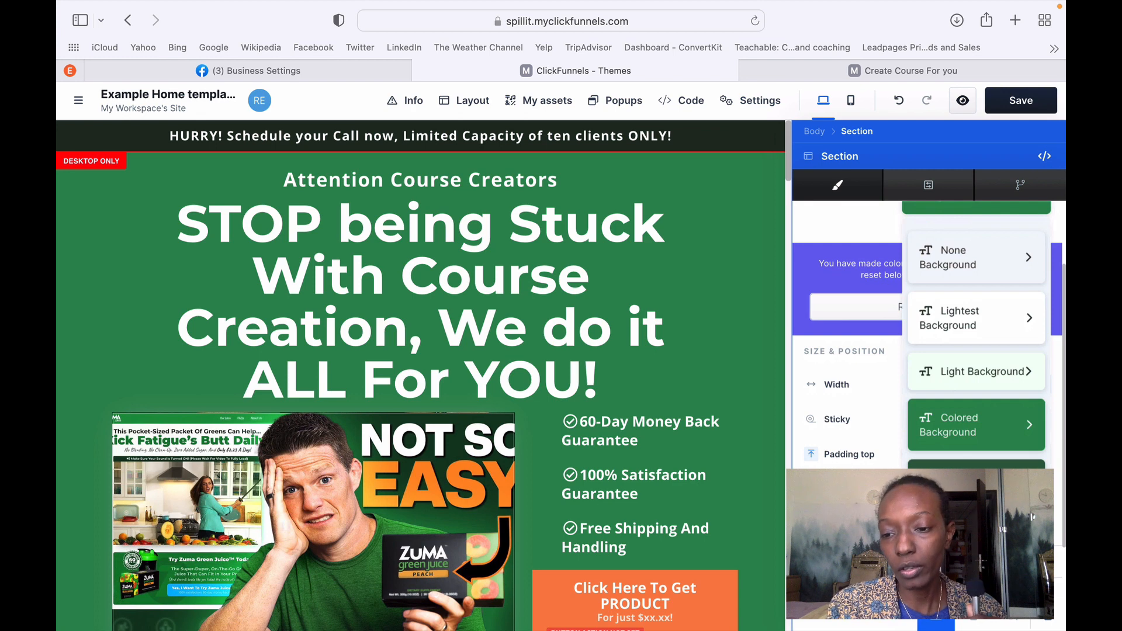
pyautogui.click(976, 484)
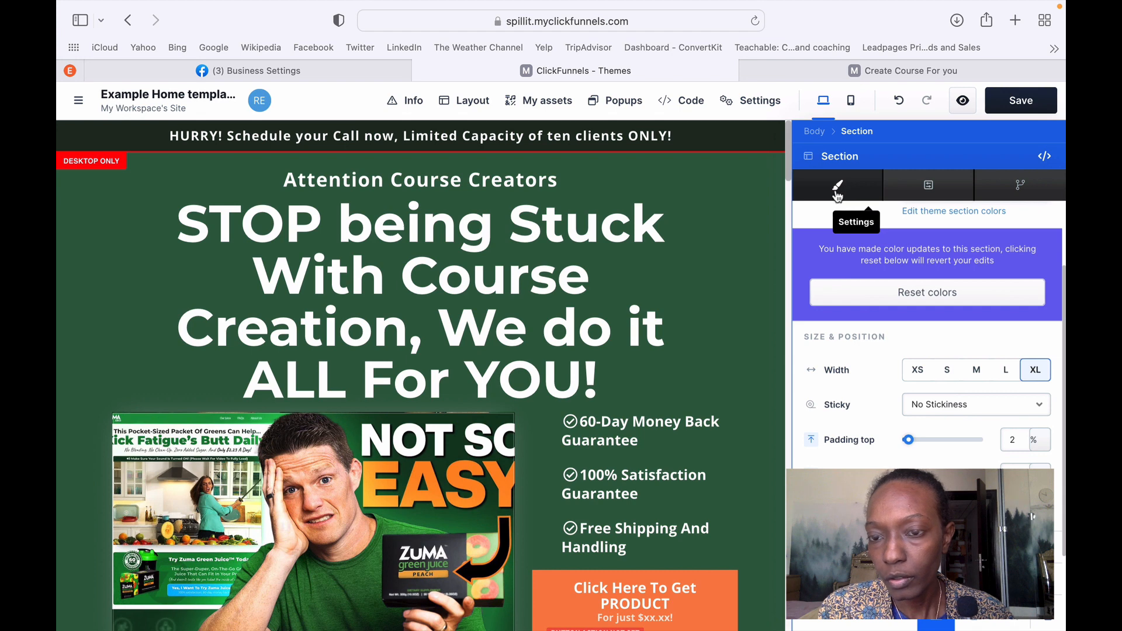
pyautogui.click(929, 193)
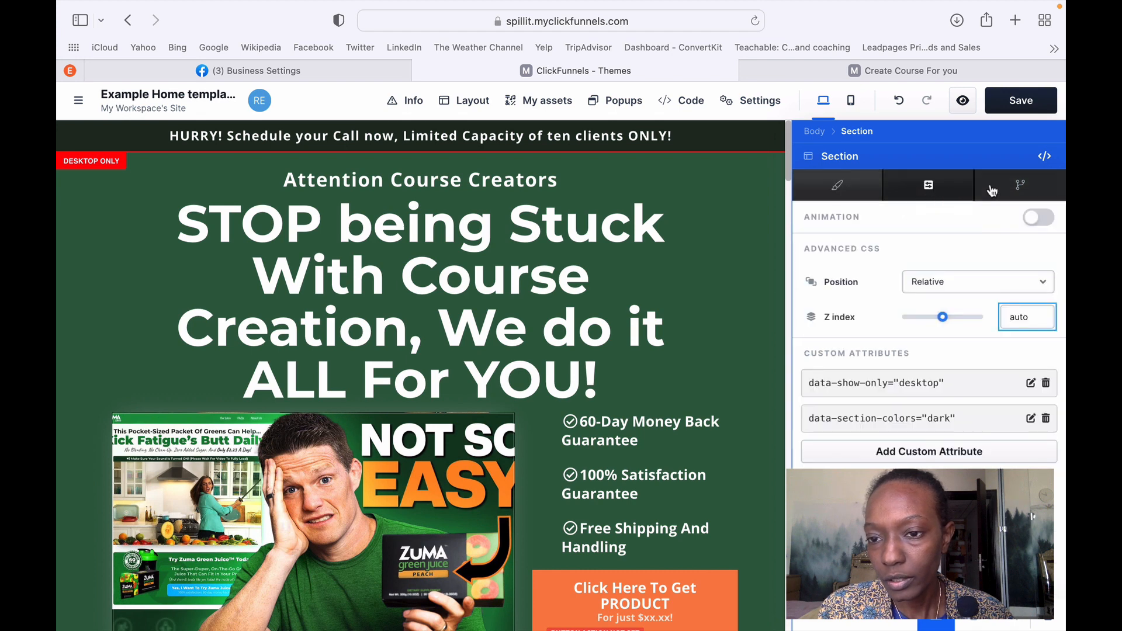
pyautogui.click(1011, 194)
pyautogui.click(855, 187)
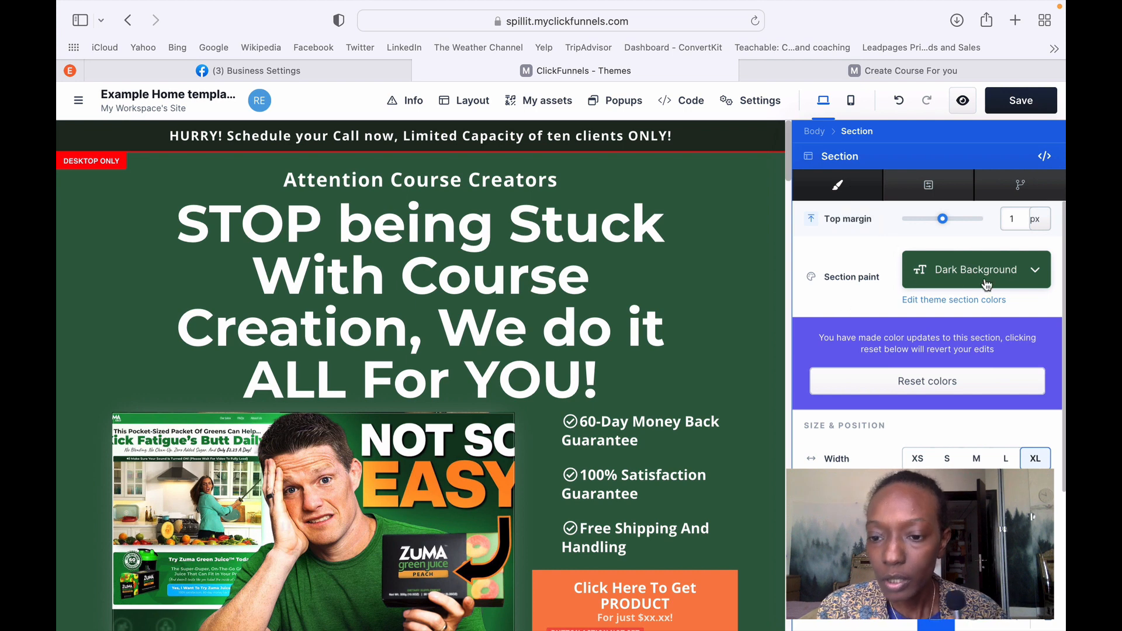
# Try the Darkest Background paint on the hero section and return it to Lightest Background.
pyautogui.click(1033, 278)
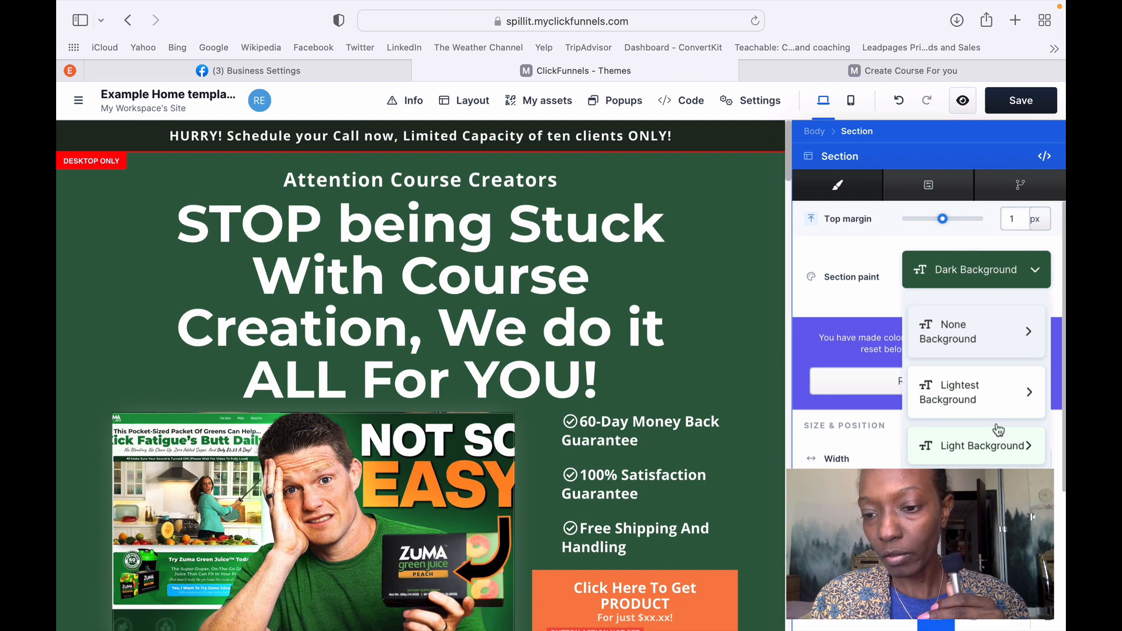
pyautogui.scroll(-3, 998, 430)
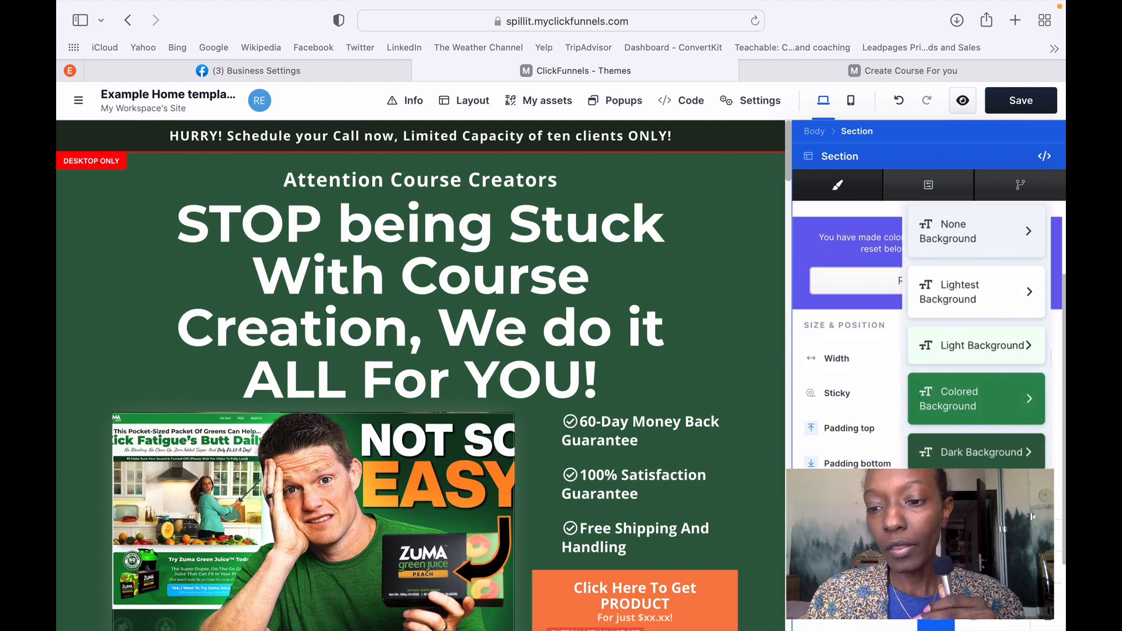
pyautogui.click(982, 452)
pyautogui.scroll(3, 1030, 291)
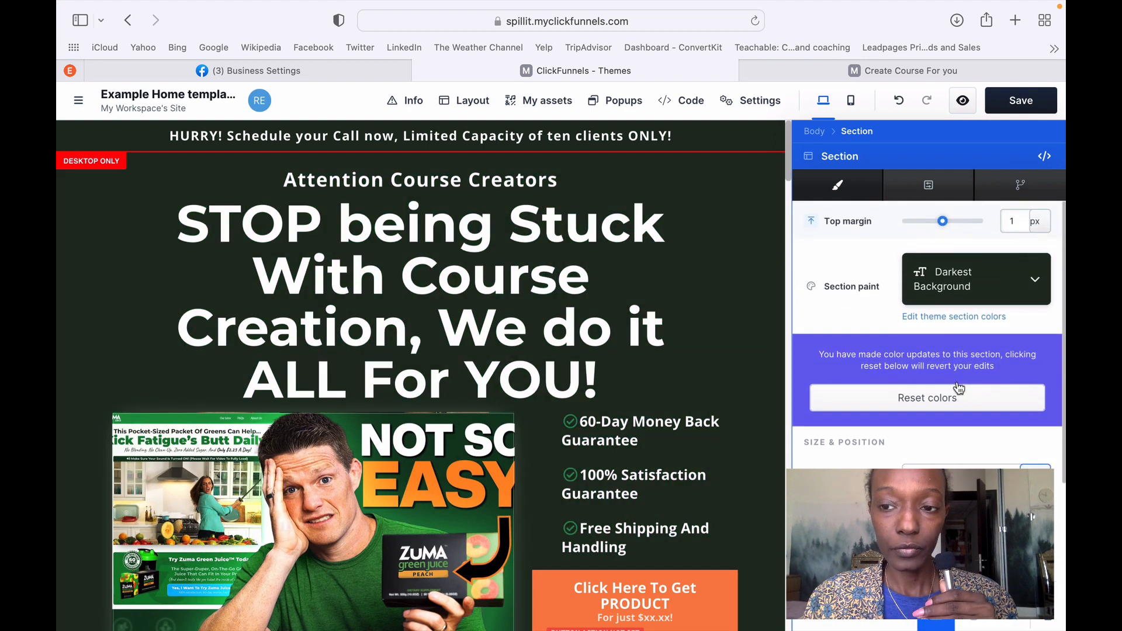
pyautogui.click(1036, 282)
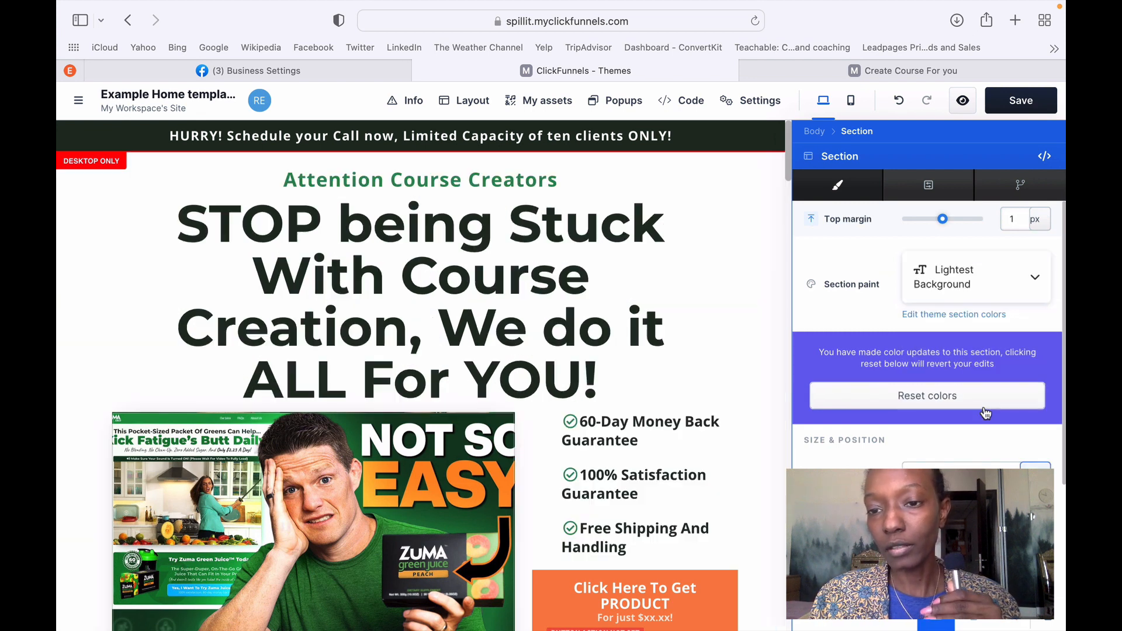
pyautogui.click(986, 414)
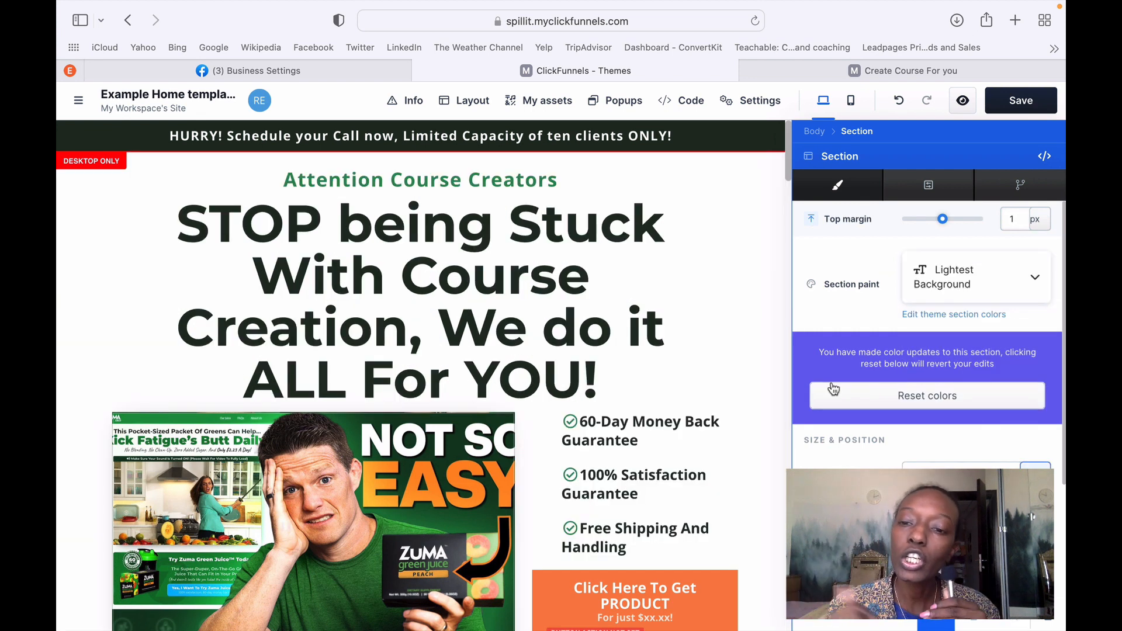
# Try the XS, S, M, L and XL widths on the hero section, ending on L.
pyautogui.scroll(-2, 833, 391)
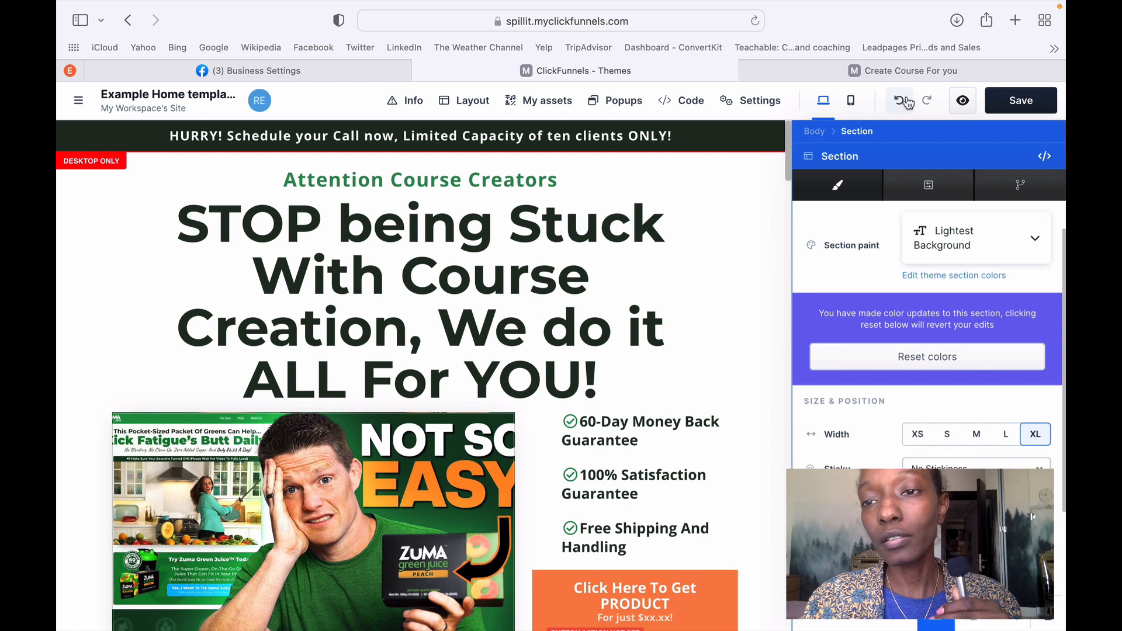
pyautogui.scroll(-1, 857, 434)
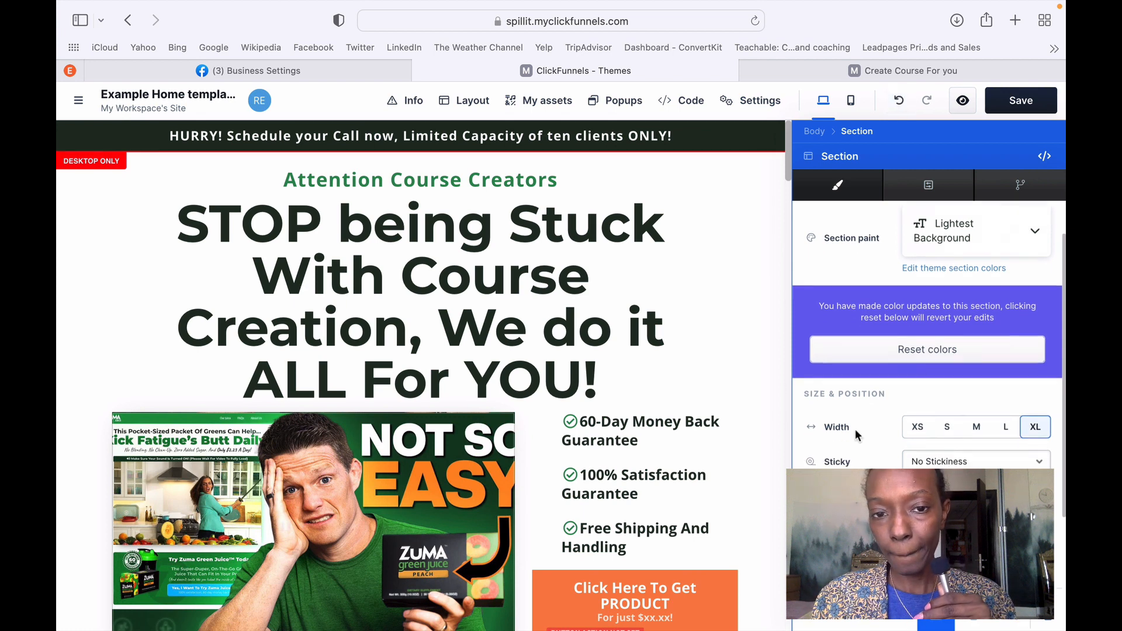
pyautogui.scroll(-5, 855, 429)
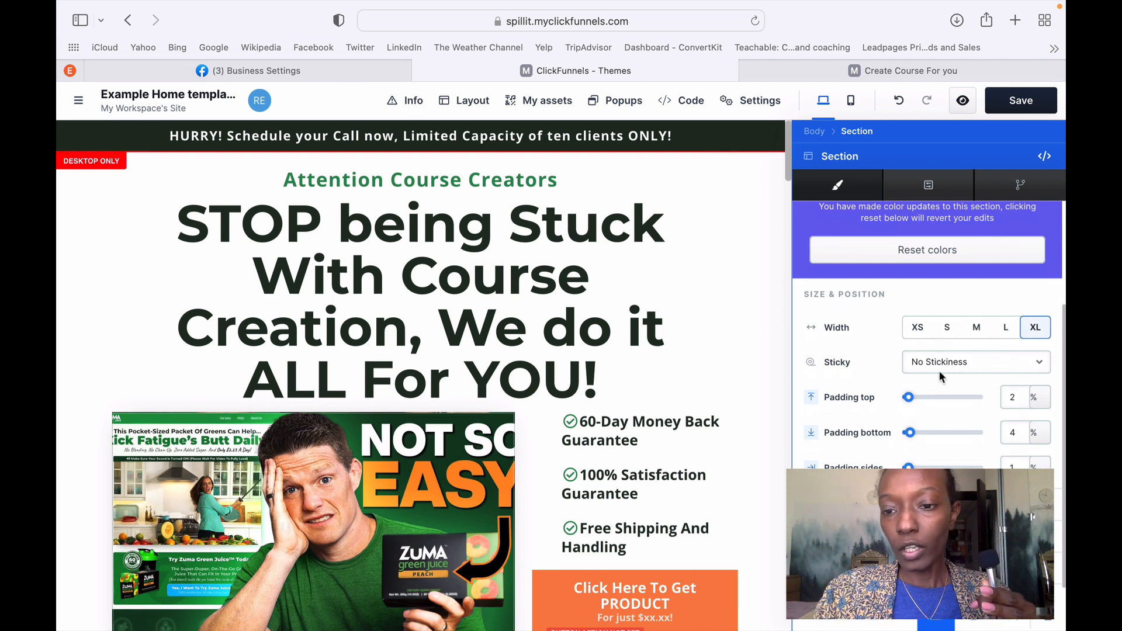
pyautogui.click(919, 331)
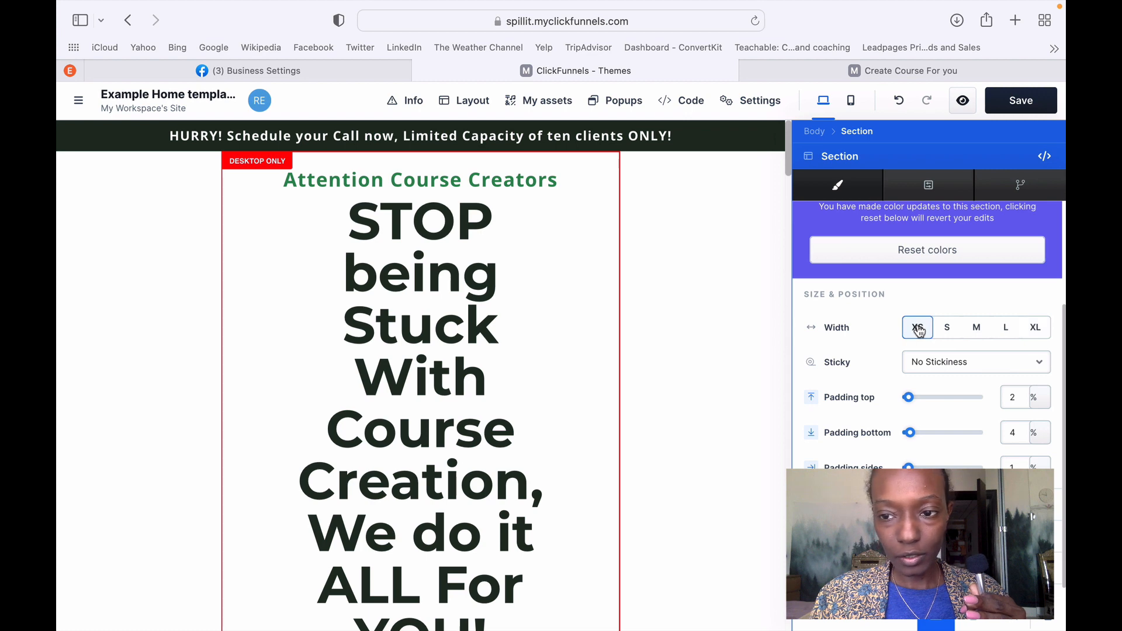
pyautogui.click(948, 329)
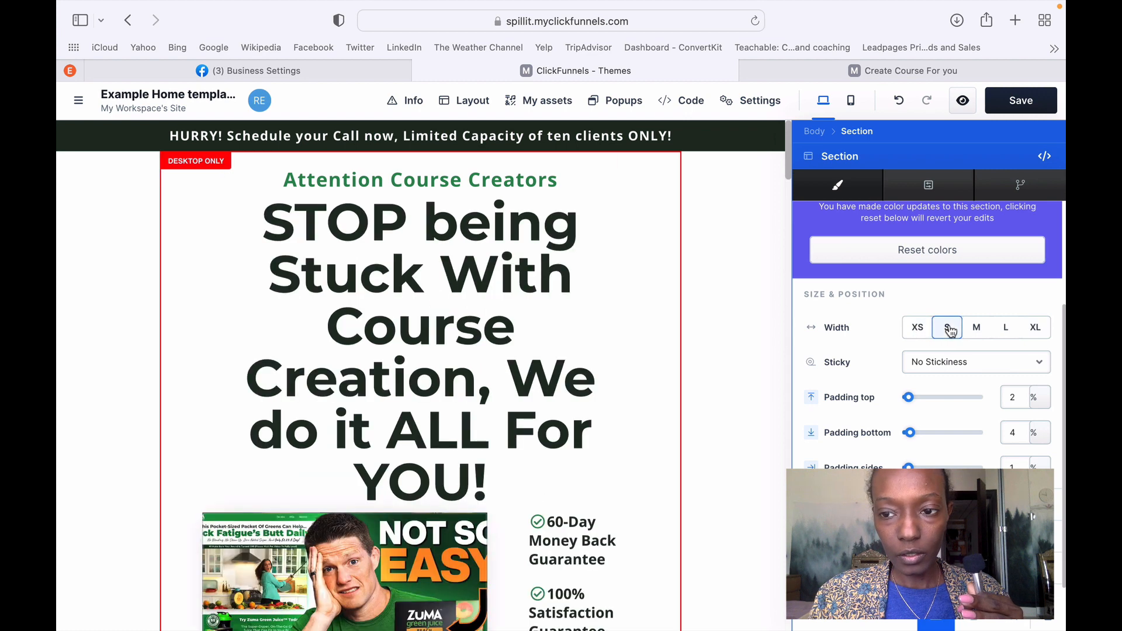
pyautogui.click(978, 335)
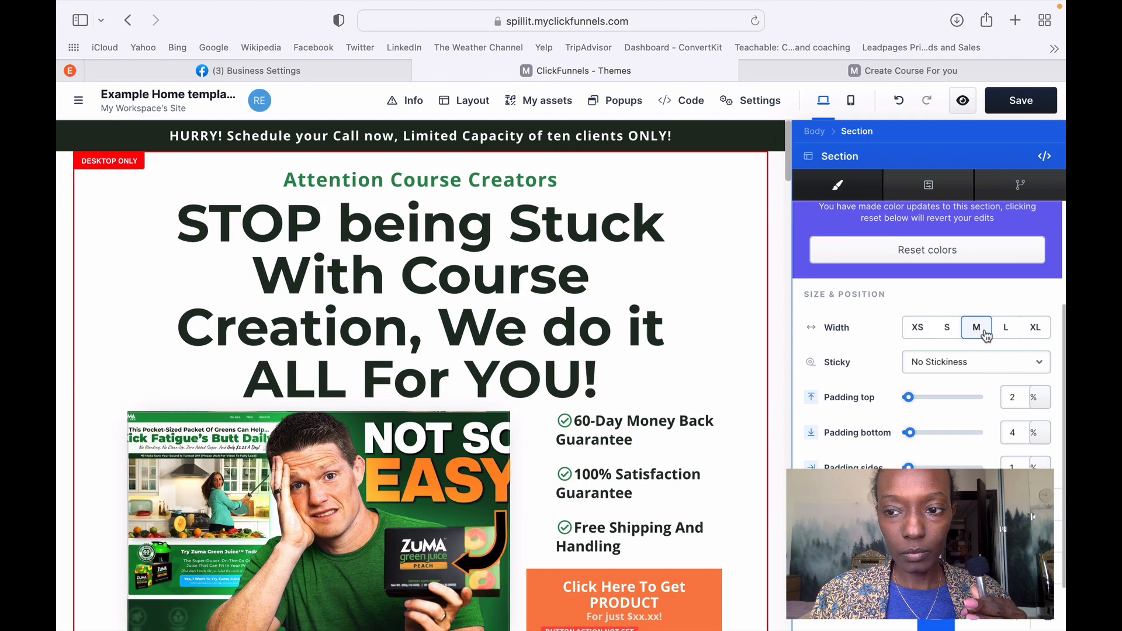
pyautogui.click(1007, 337)
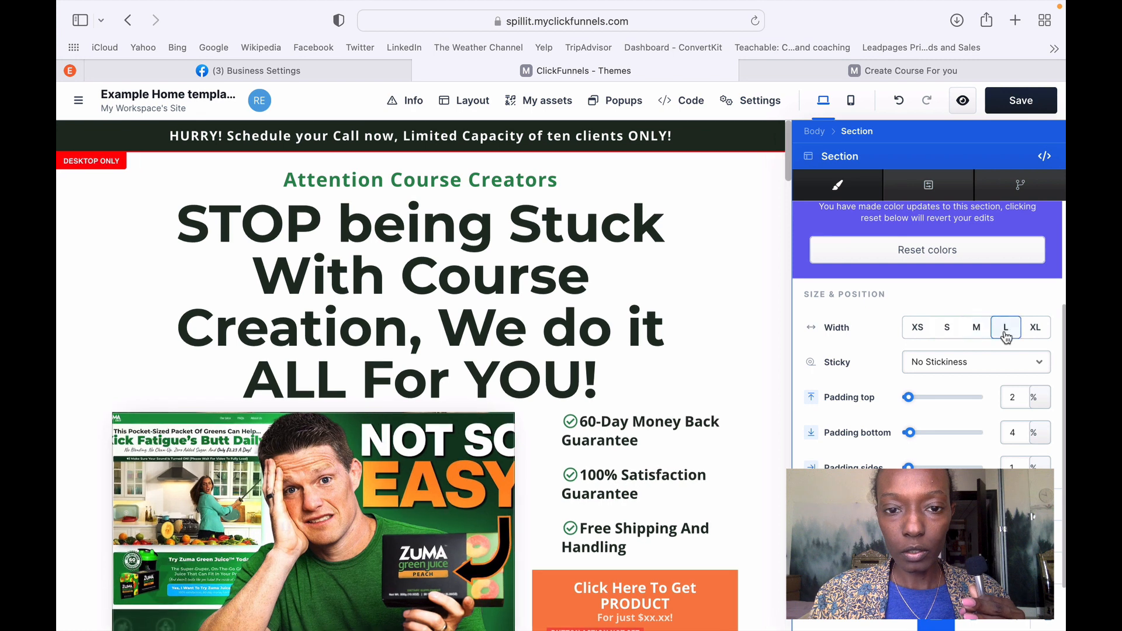
pyautogui.click(1038, 332)
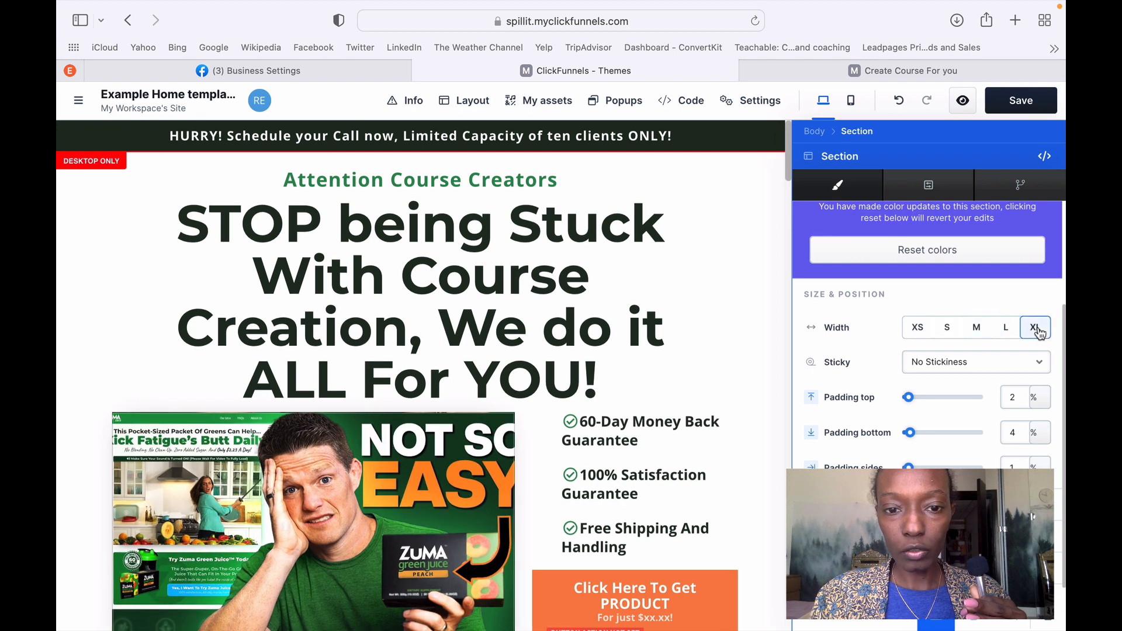
pyautogui.click(1009, 331)
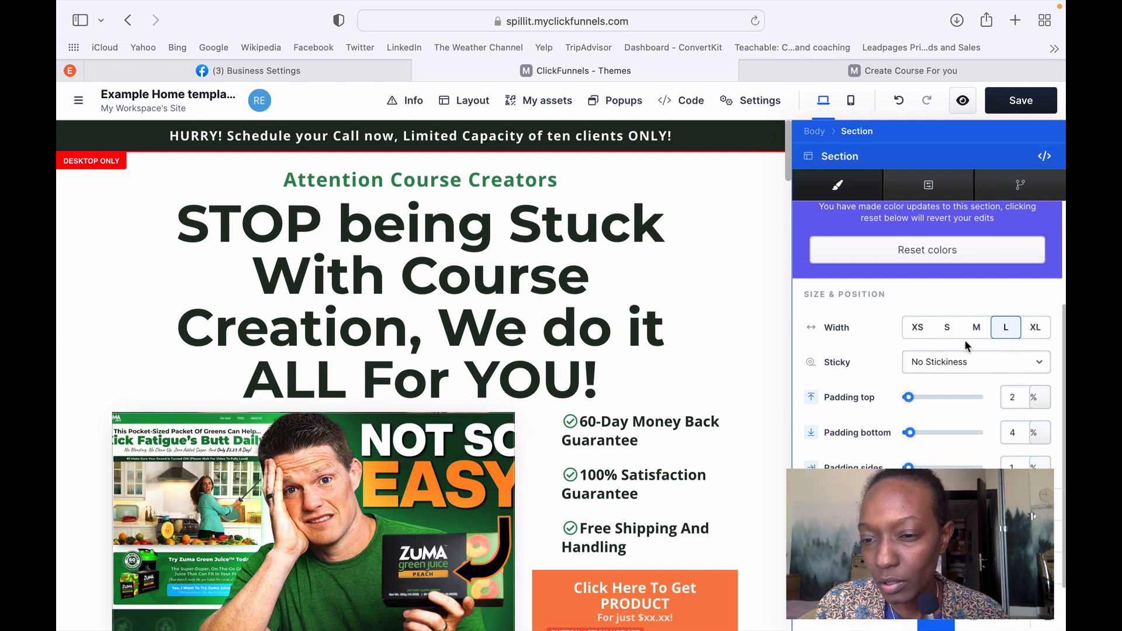
# Check the hero section's sticky options, compare the XS width, and set the section's width to S.
pyautogui.click(968, 364)
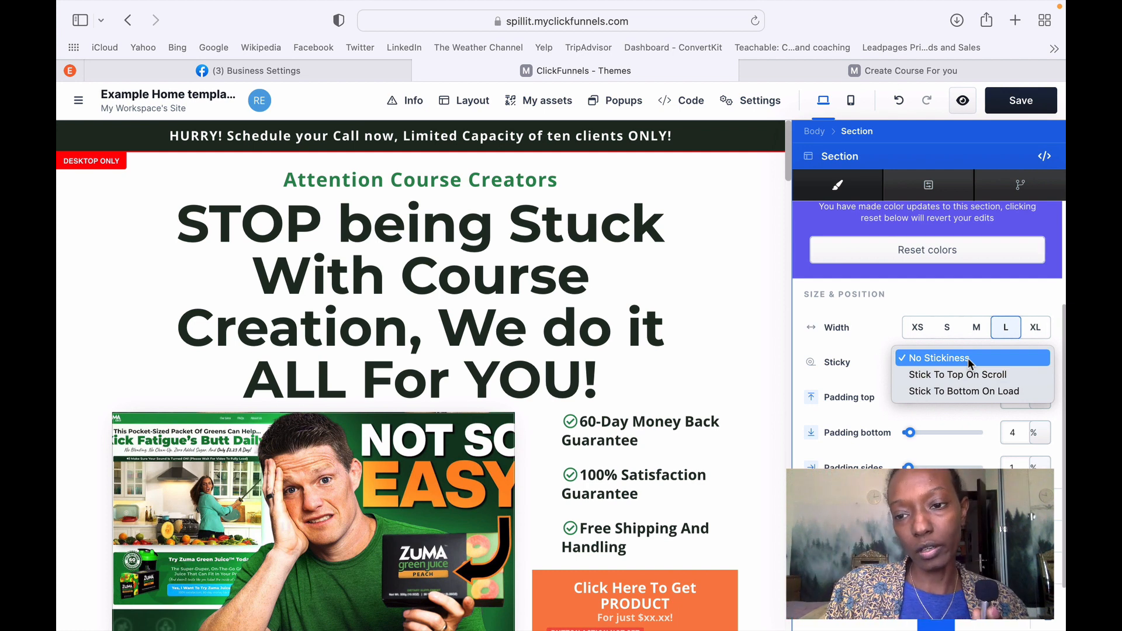
pyautogui.click(918, 331)
pyautogui.click(918, 331)
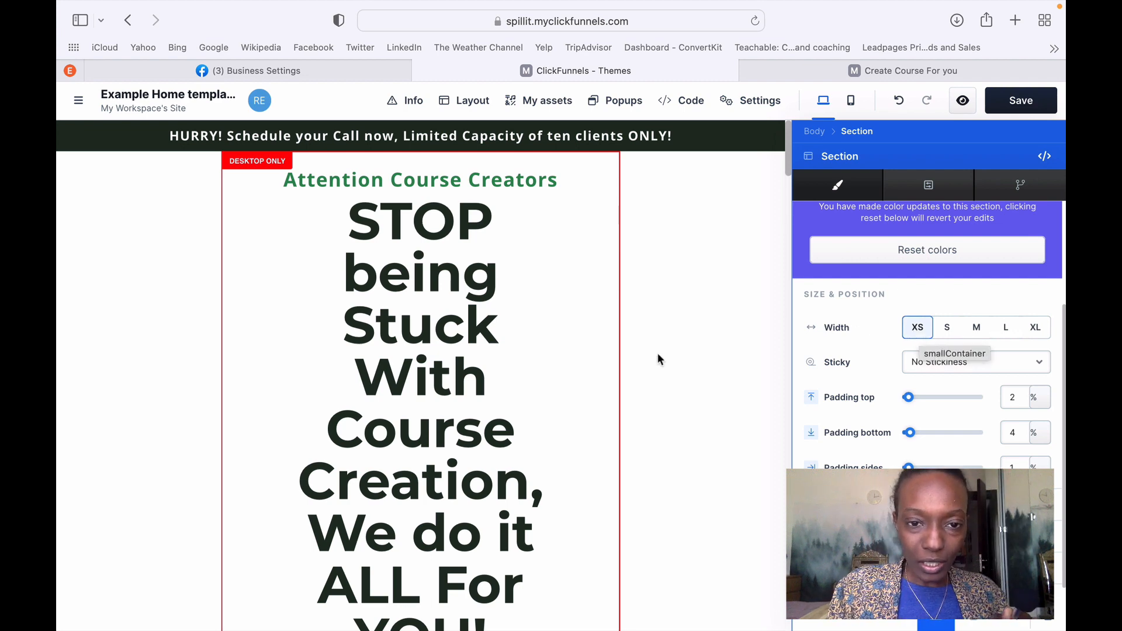
pyautogui.scroll(-10, 603, 367)
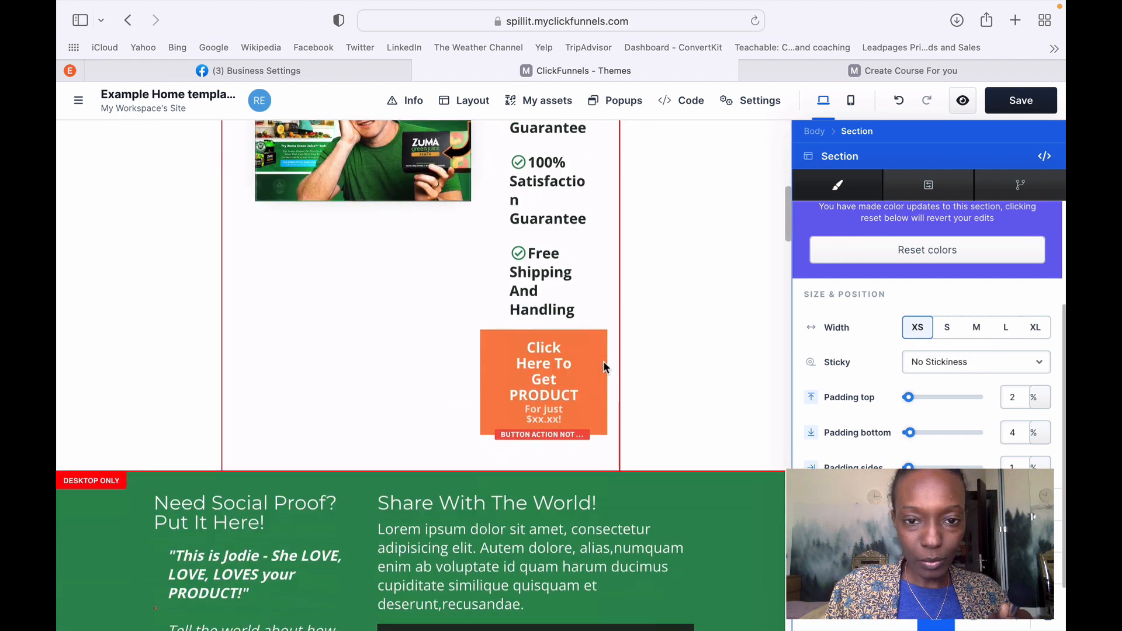
pyautogui.scroll(3, 604, 366)
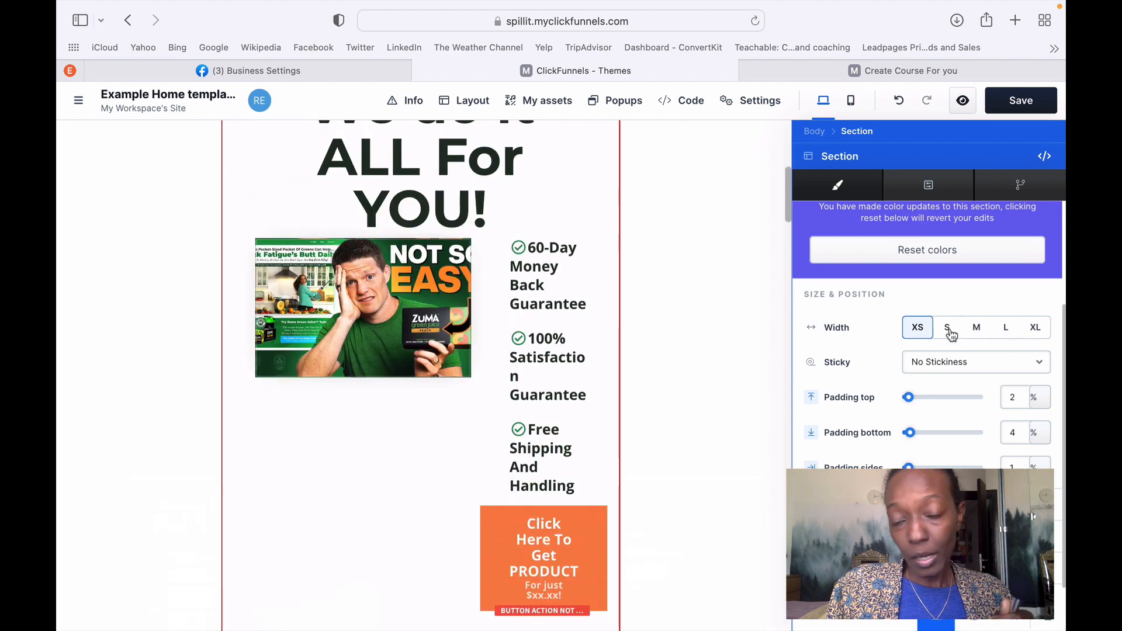
pyautogui.click(947, 329)
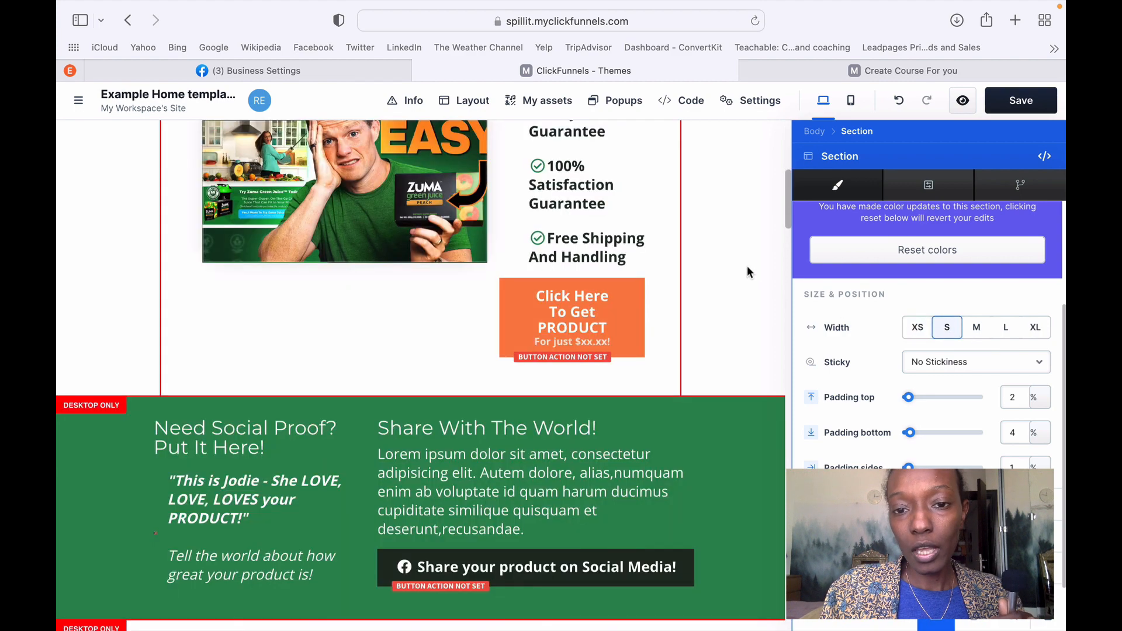
# Compare the XL width on the hero section and set the section's width to L.
pyautogui.scroll(7, 751, 264)
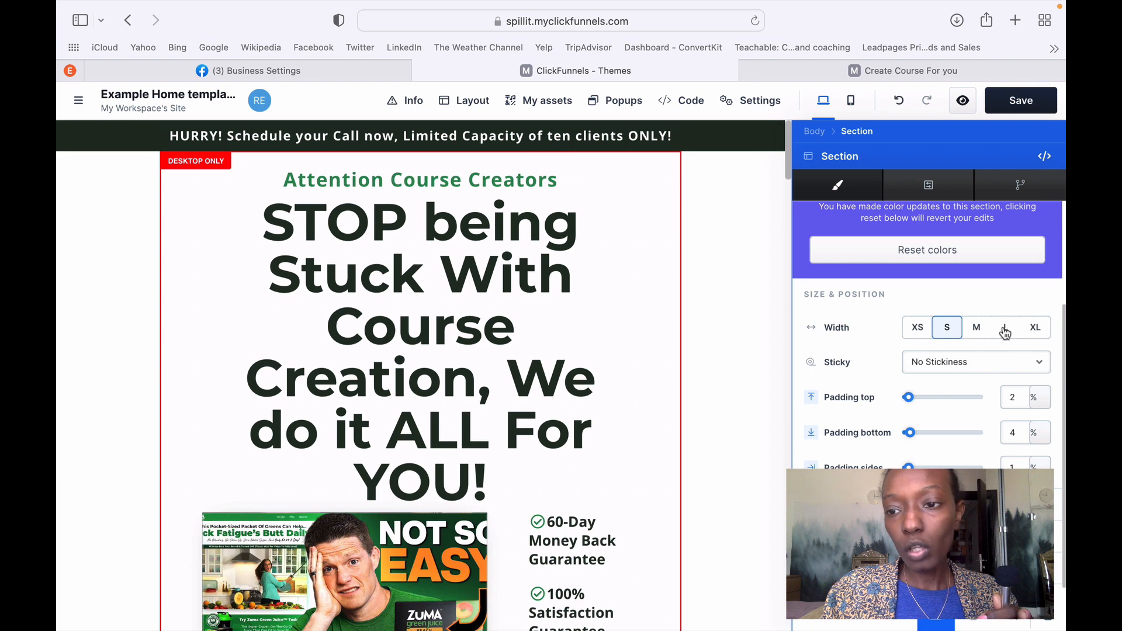
pyautogui.click(1005, 329)
pyautogui.click(1034, 327)
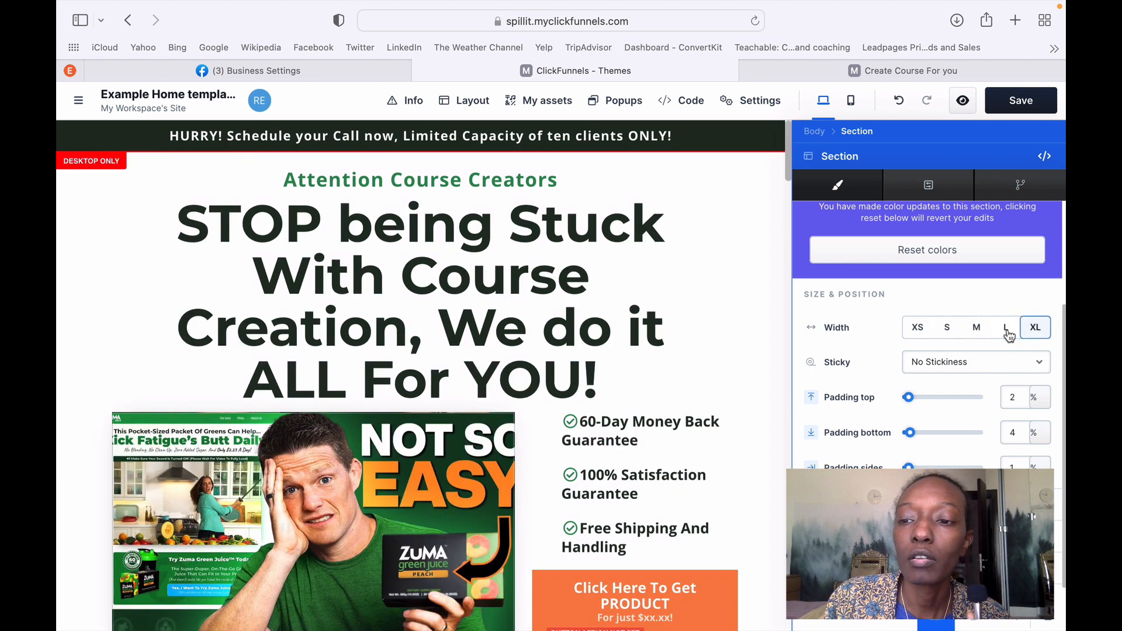
pyautogui.click(1006, 330)
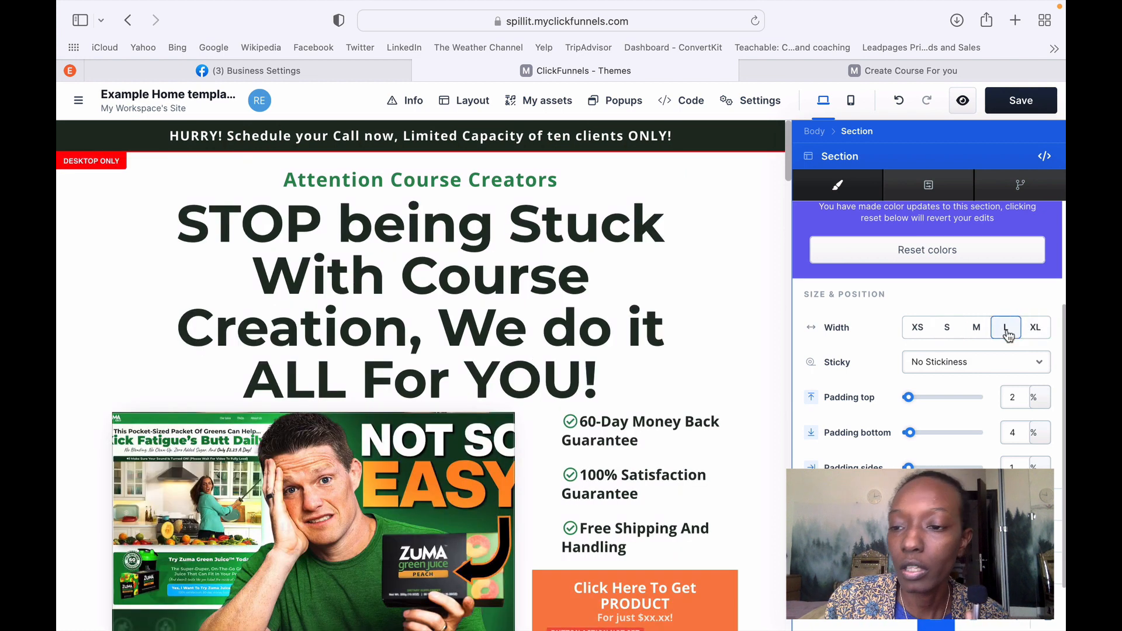
# Try Stick To Top On Scroll and Stick To Bottom On Load on the hero section and return it to No Stickiness.
pyautogui.click(1040, 363)
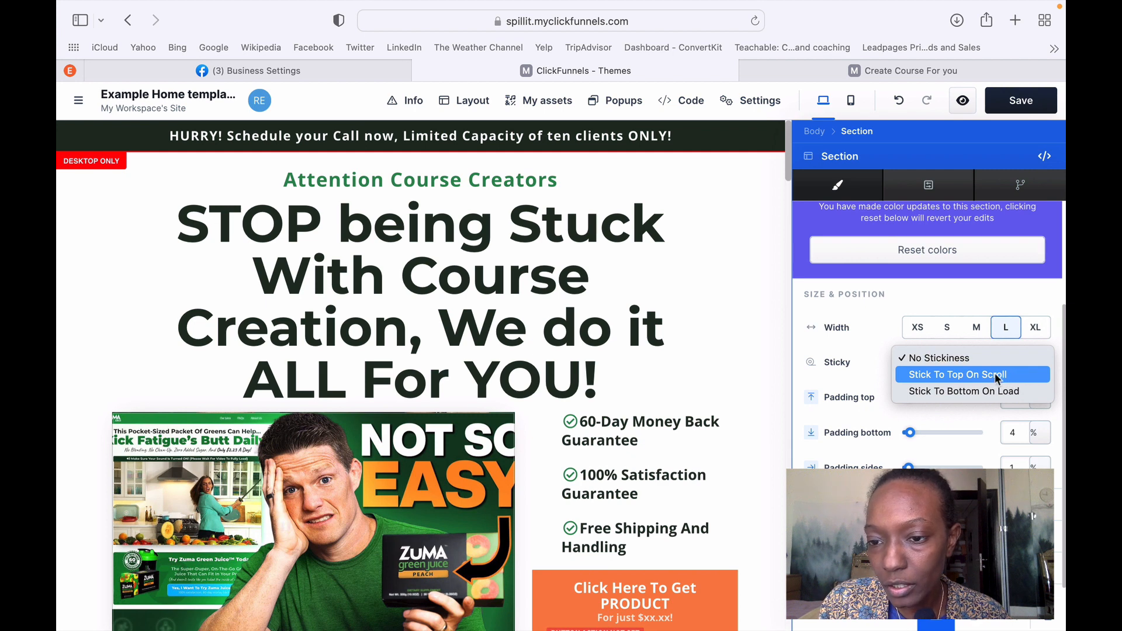
pyautogui.click(958, 373)
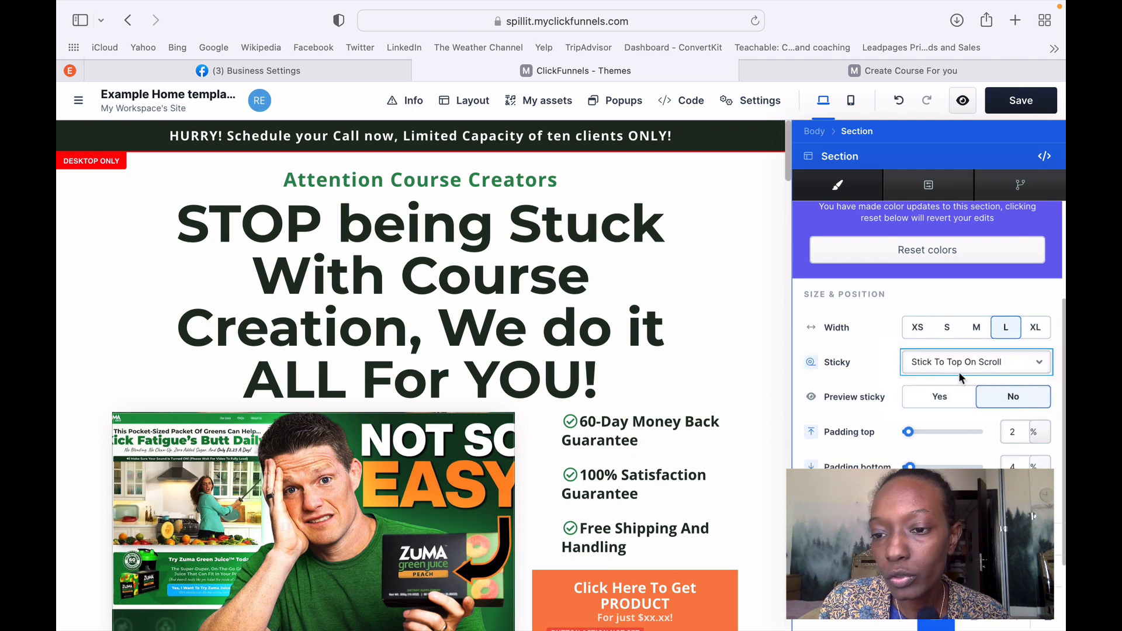
pyautogui.click(998, 366)
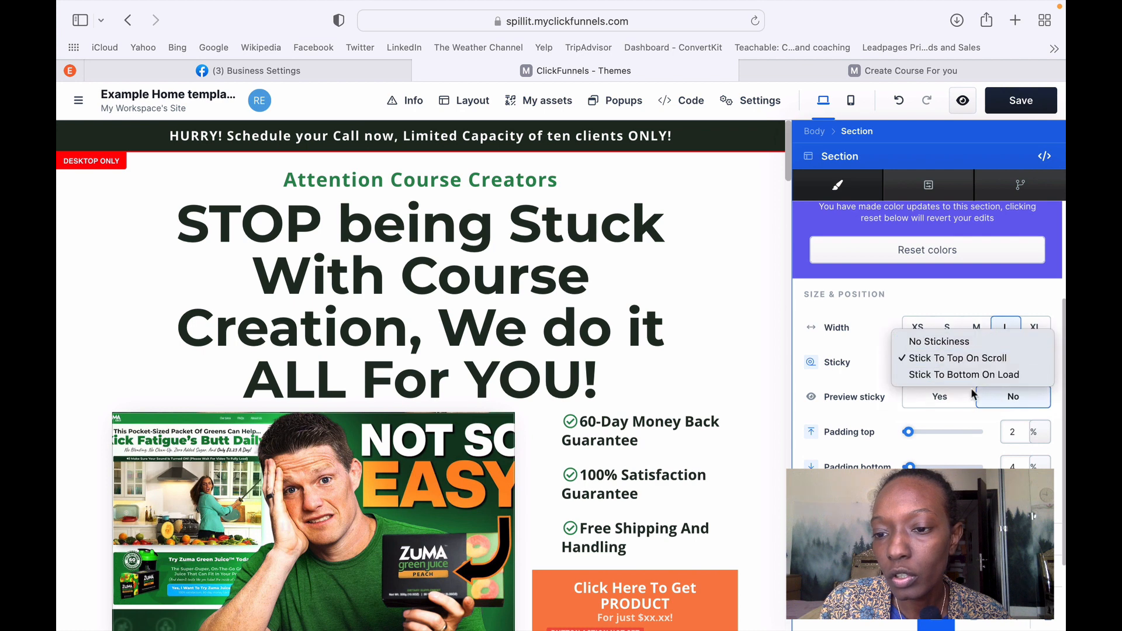
pyautogui.click(968, 377)
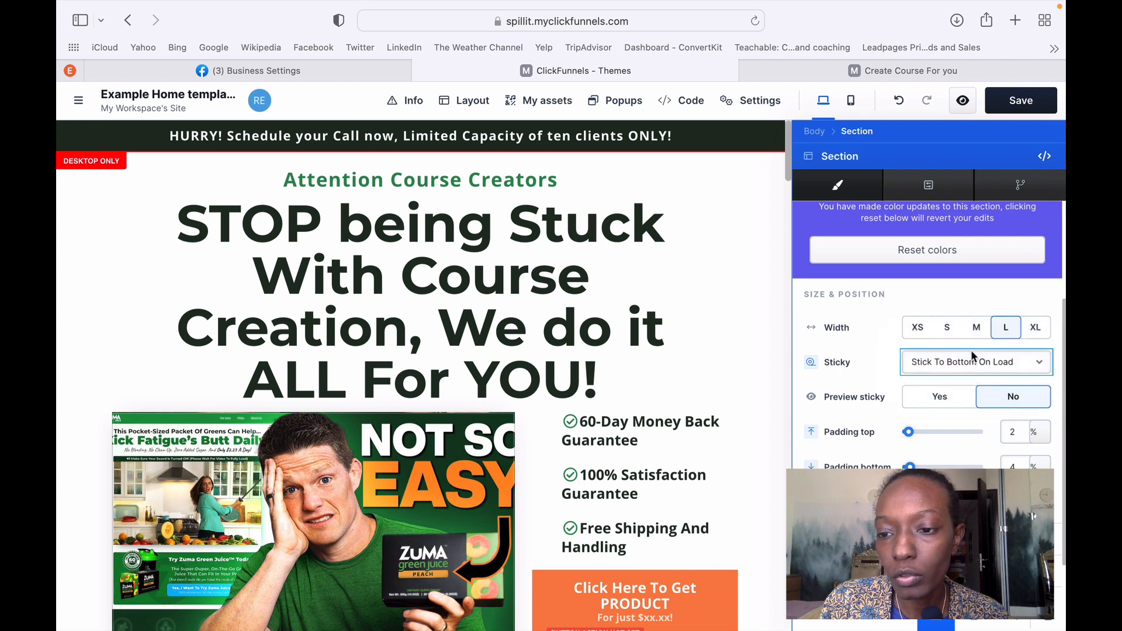
pyautogui.click(972, 360)
pyautogui.click(962, 325)
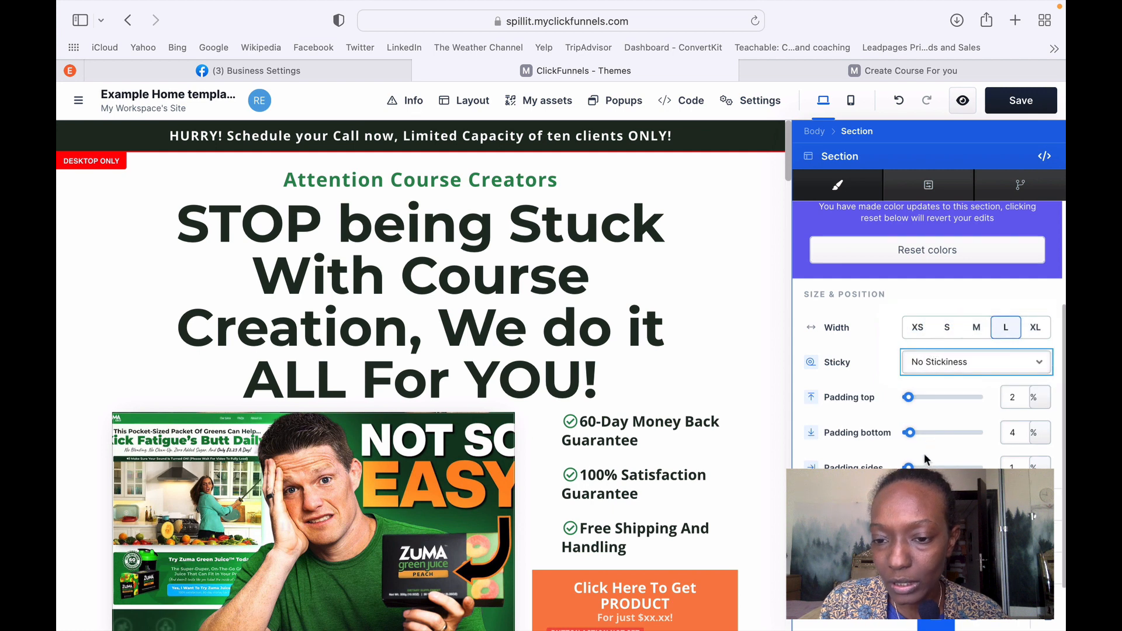
pyautogui.scroll(-1, 962, 344)
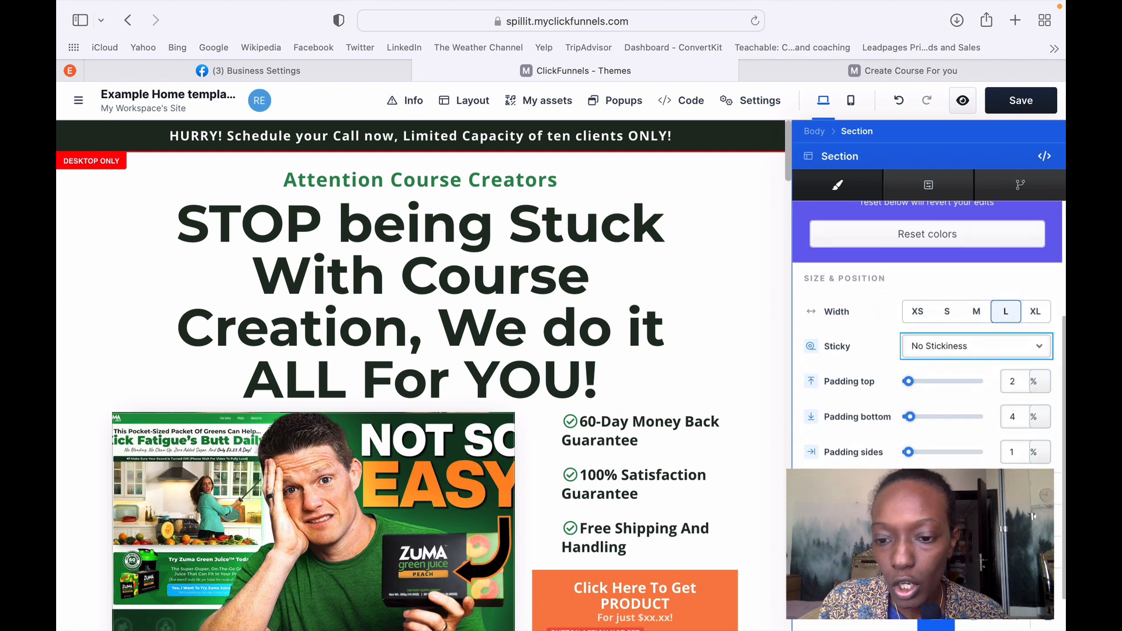
pyautogui.scroll(5, 869, 331)
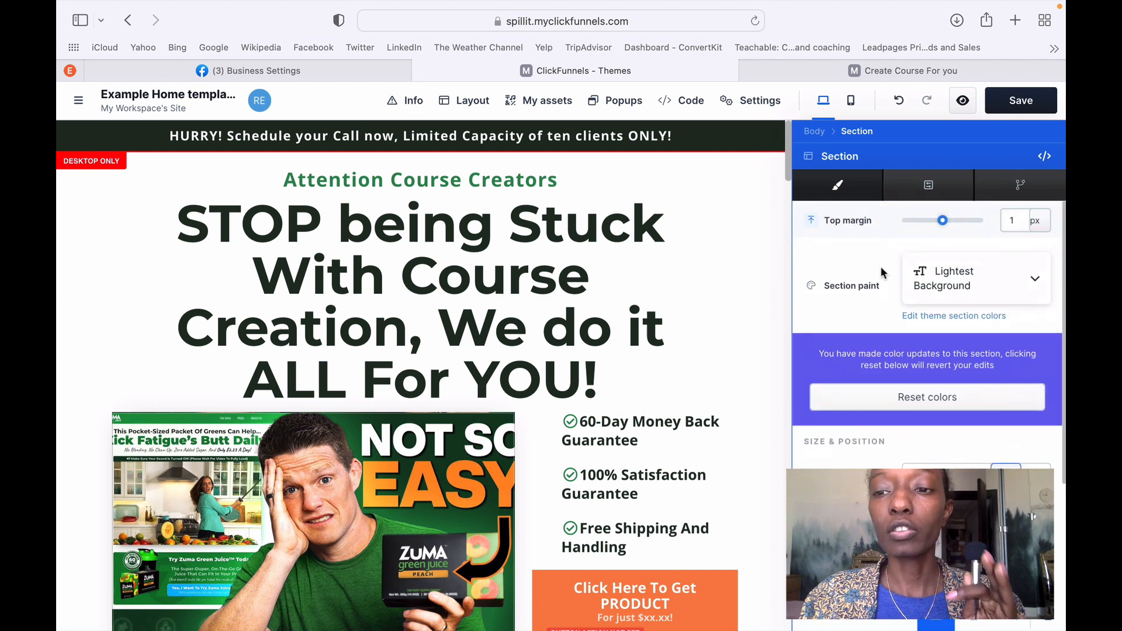
# Try the Absolute position in the hero section's advanced CSS settings and set its position to Static.
pyautogui.click(916, 187)
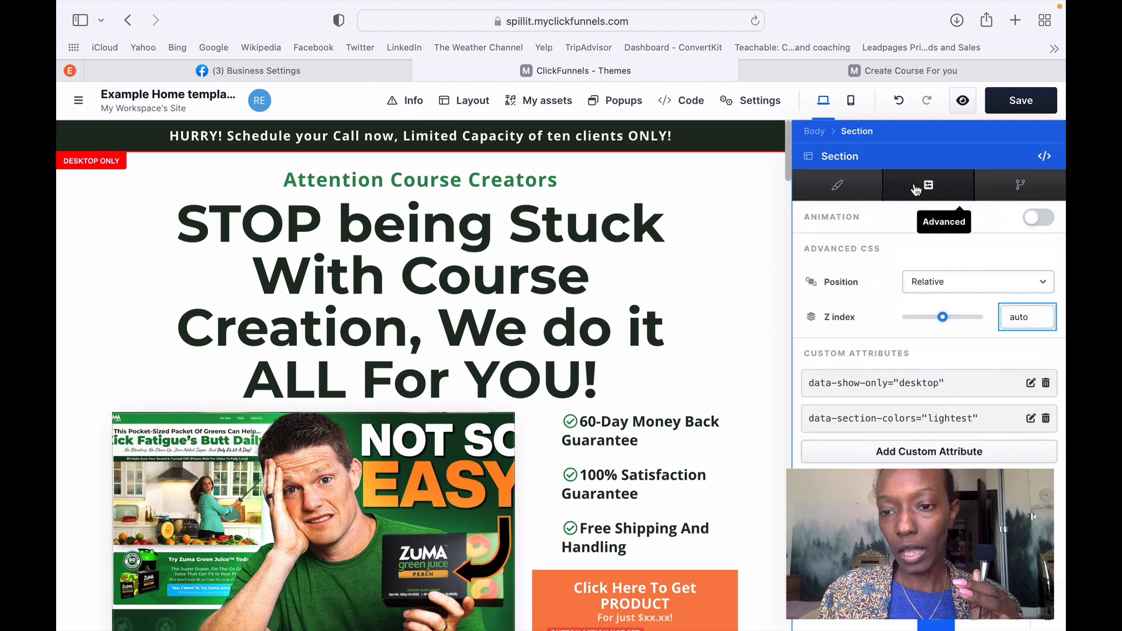
pyautogui.click(950, 281)
pyautogui.click(949, 293)
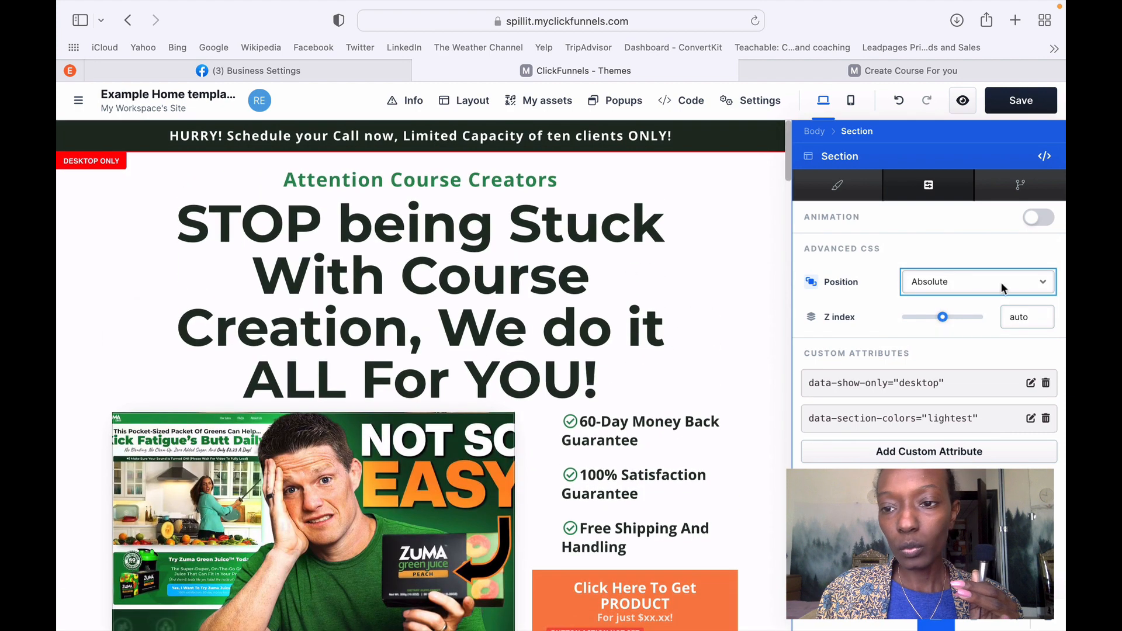
pyautogui.click(1000, 283)
pyautogui.click(952, 244)
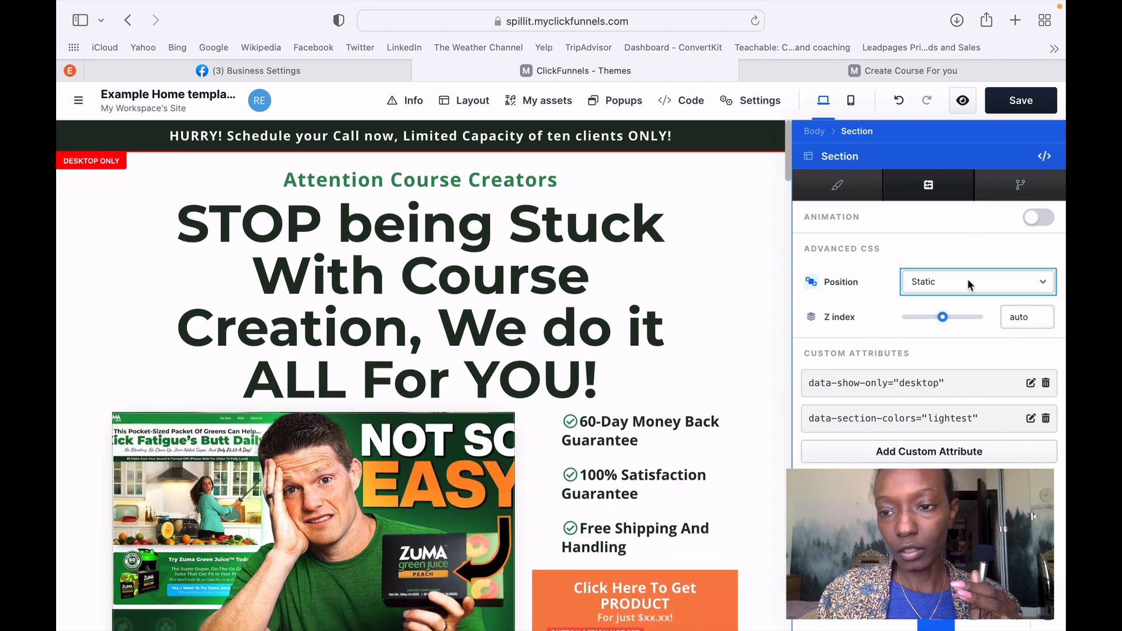
pyautogui.click(966, 282)
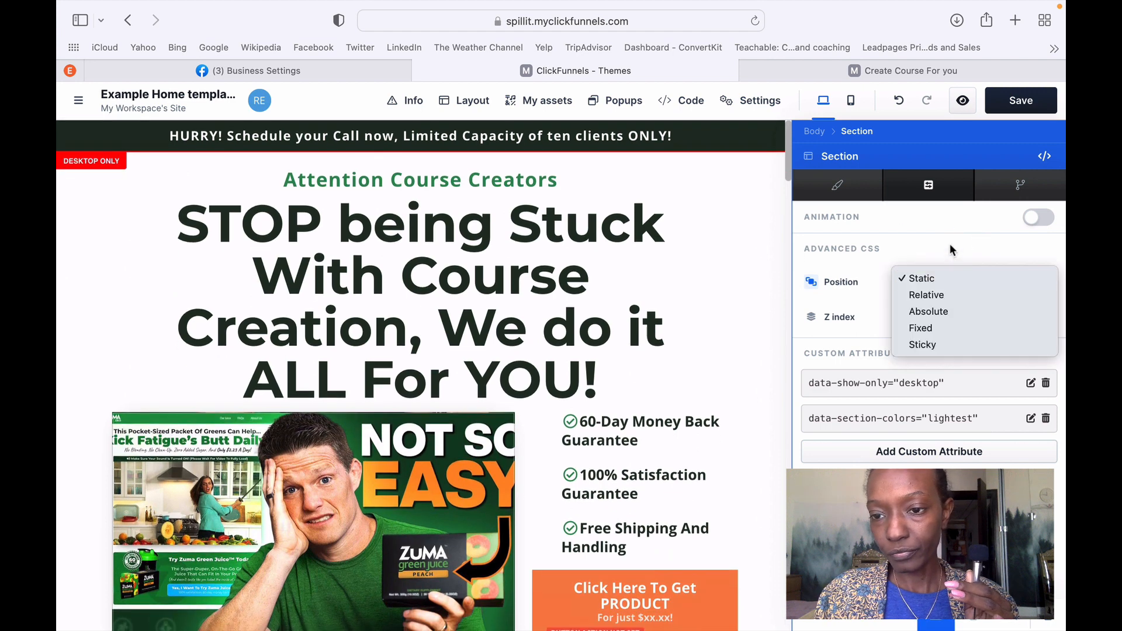
pyautogui.click(946, 273)
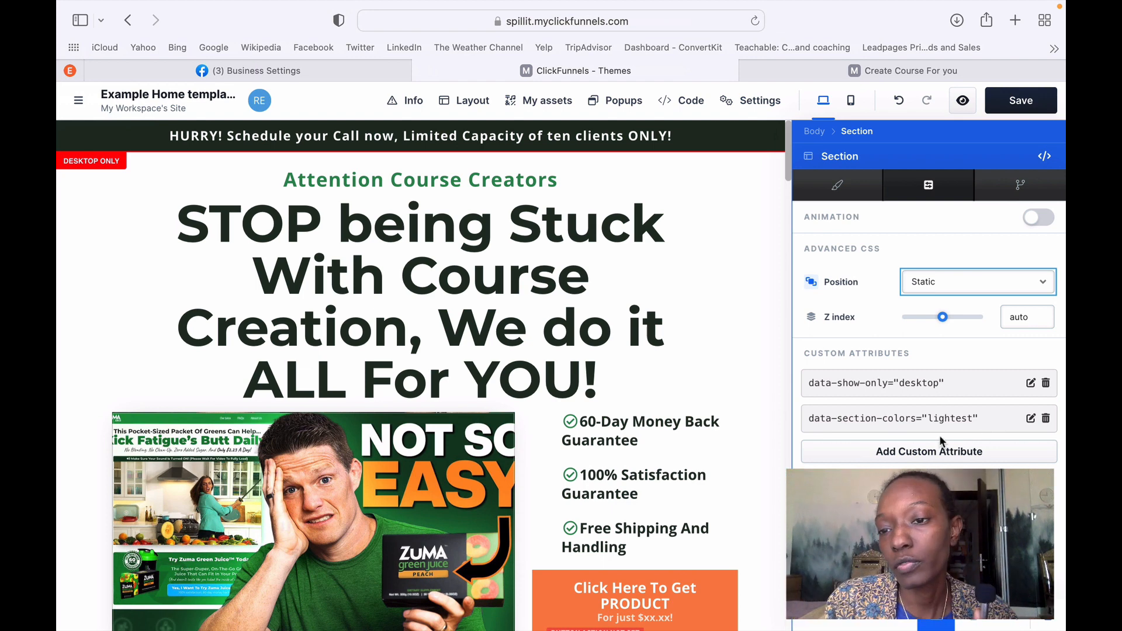
# Check the hero section's render conditions and close the section's settings.
pyautogui.click(952, 191)
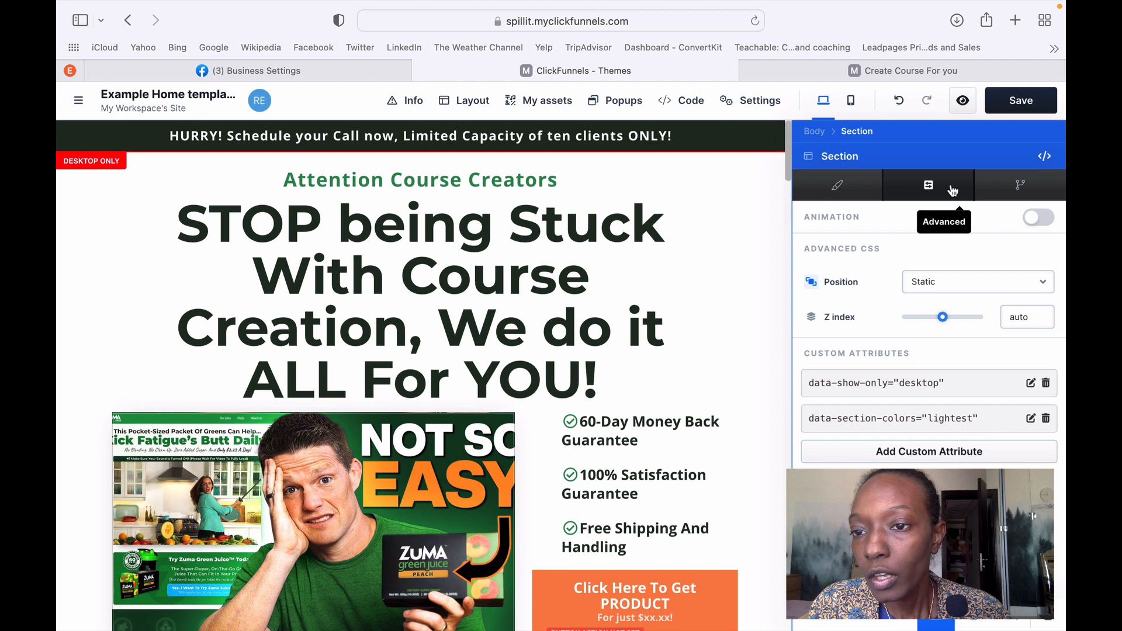
pyautogui.click(998, 195)
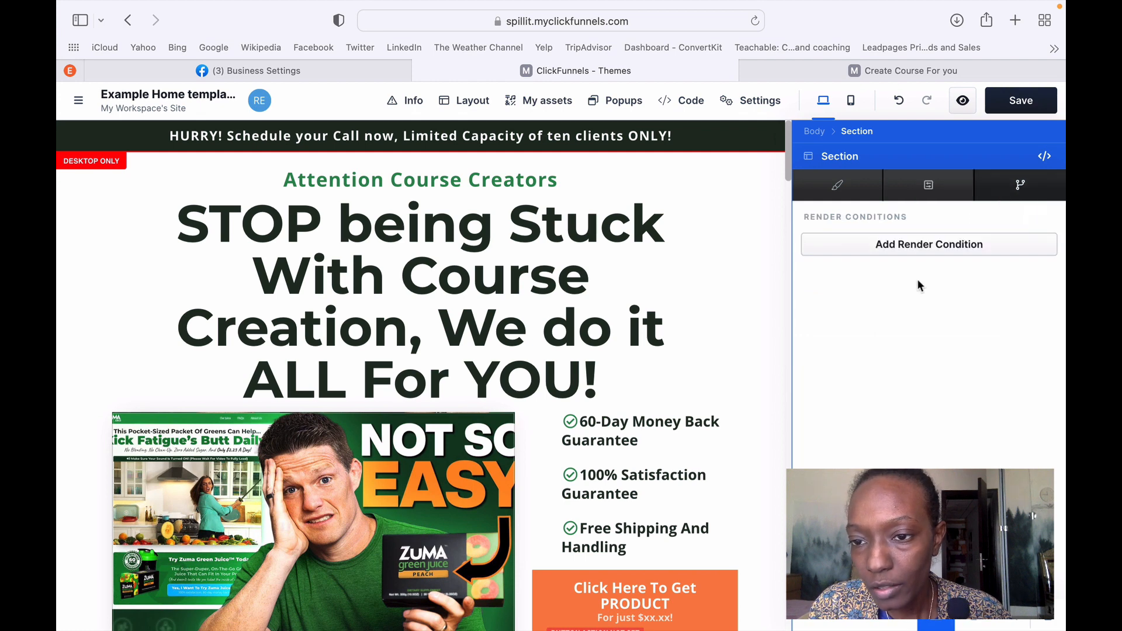
pyautogui.click(837, 185)
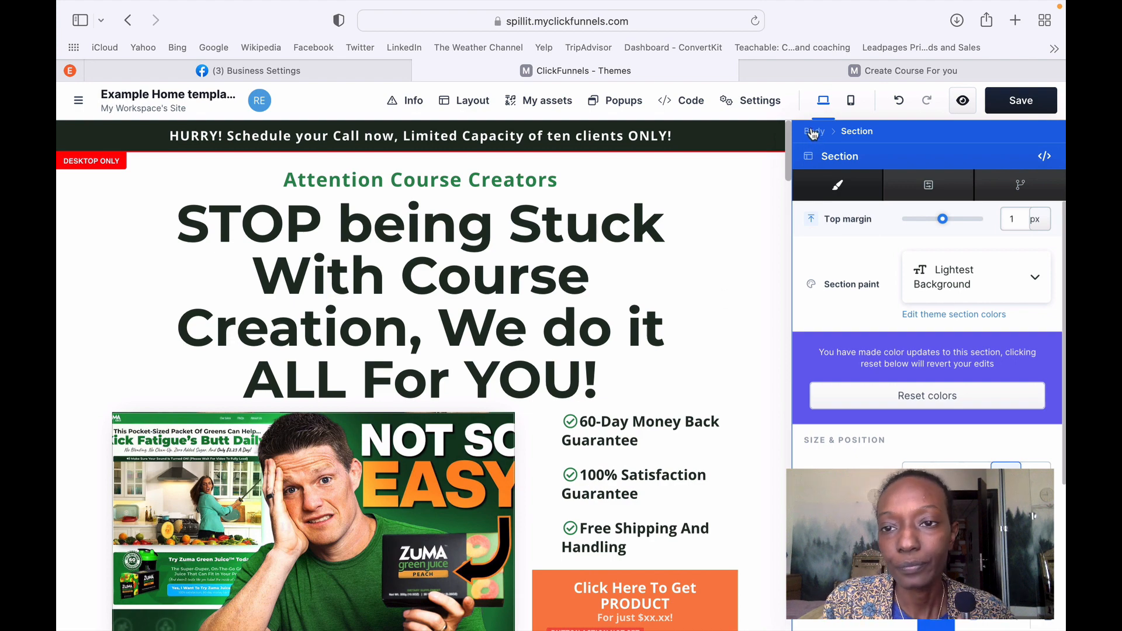
pyautogui.click(758, 220)
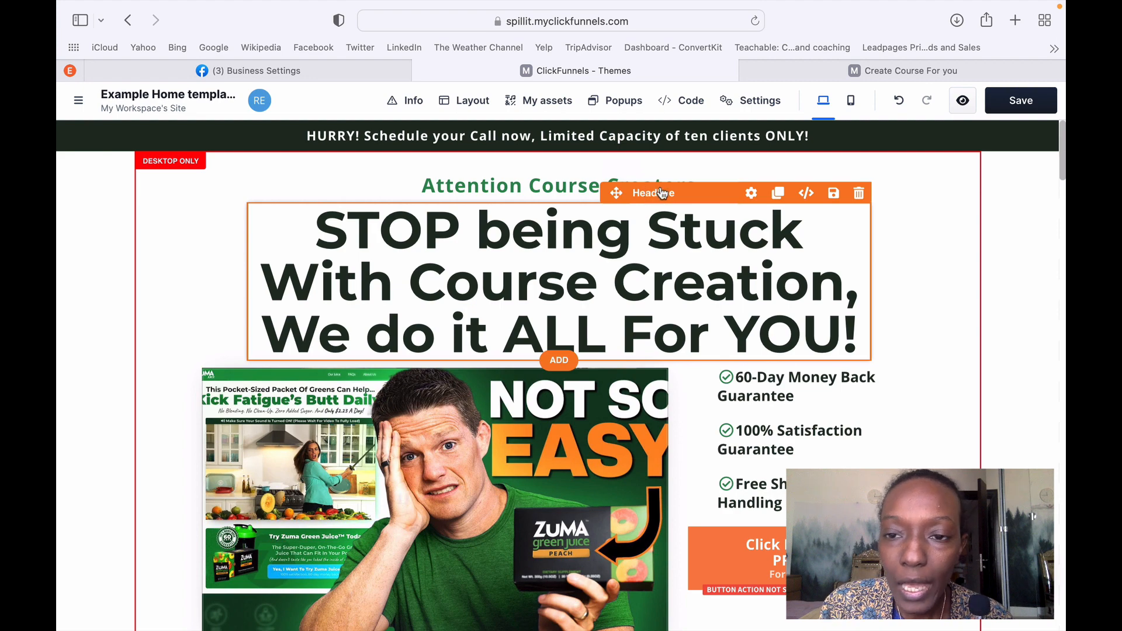
# Open the hero headline's settings, compare the M, L and XL typography styles, and set its style to S.
pyautogui.click(752, 195)
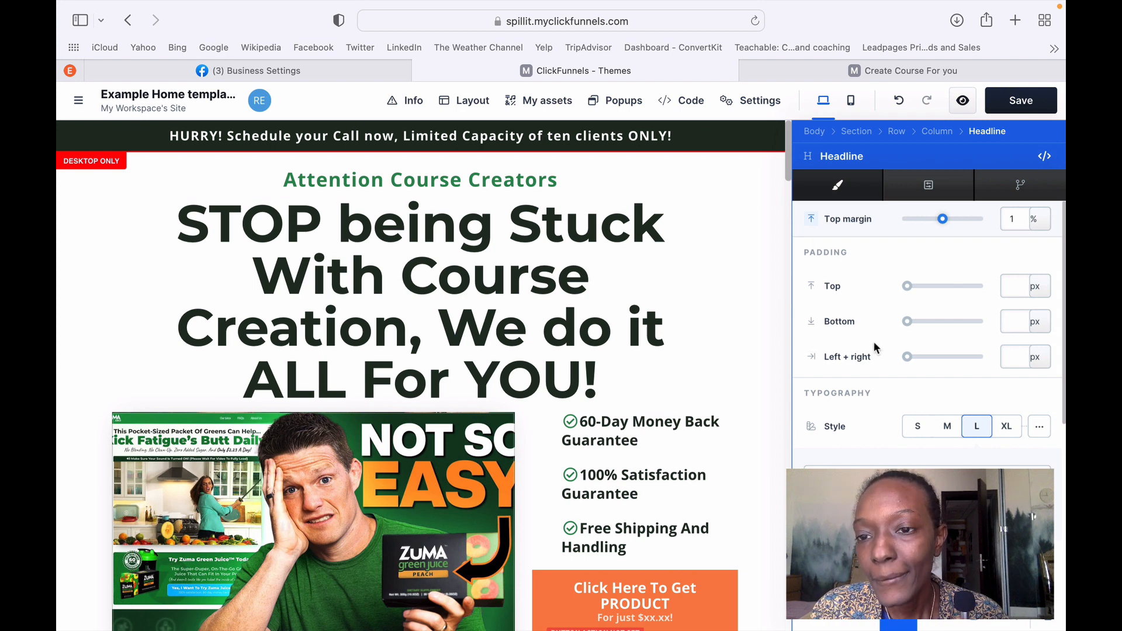
pyautogui.scroll(-8, 863, 354)
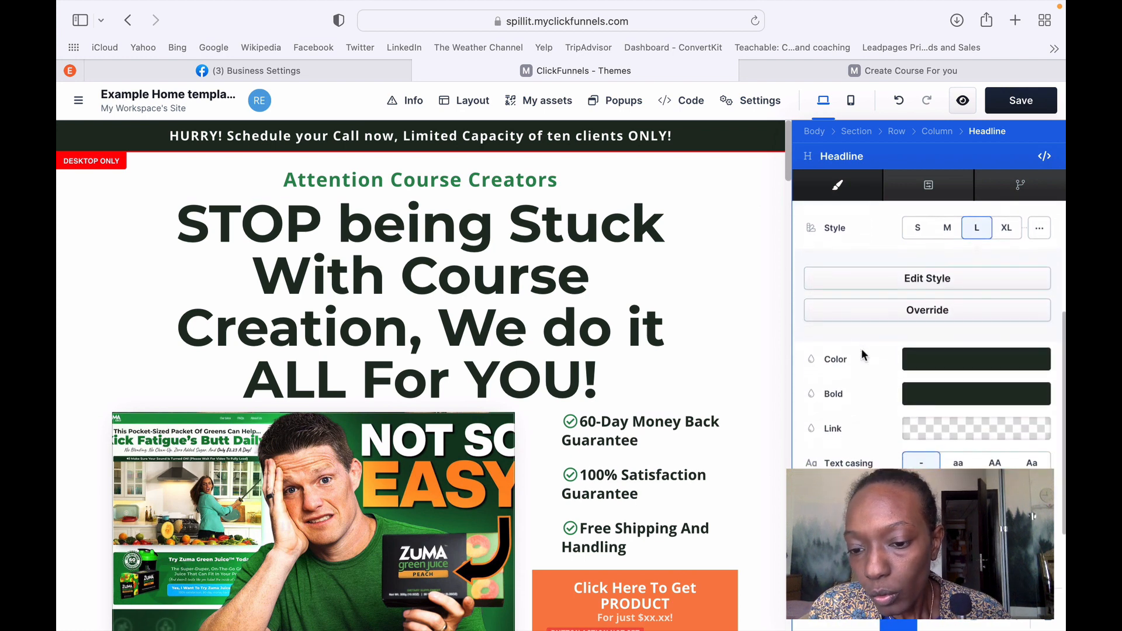
pyautogui.scroll(-3, 862, 355)
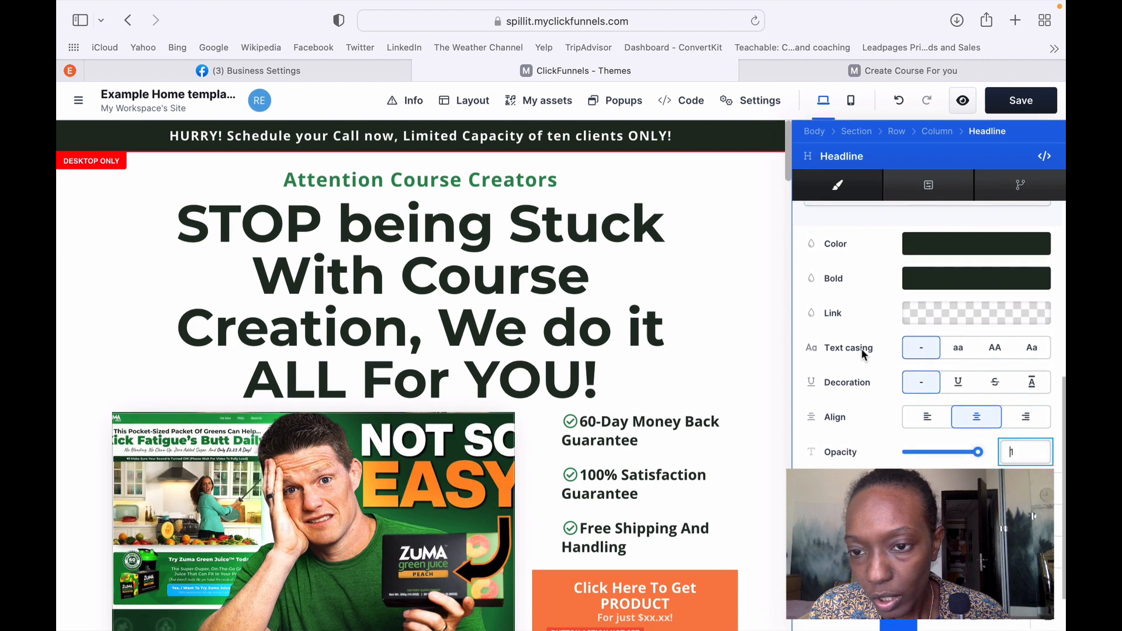
pyautogui.scroll(6, 863, 354)
pyautogui.scroll(3, 864, 353)
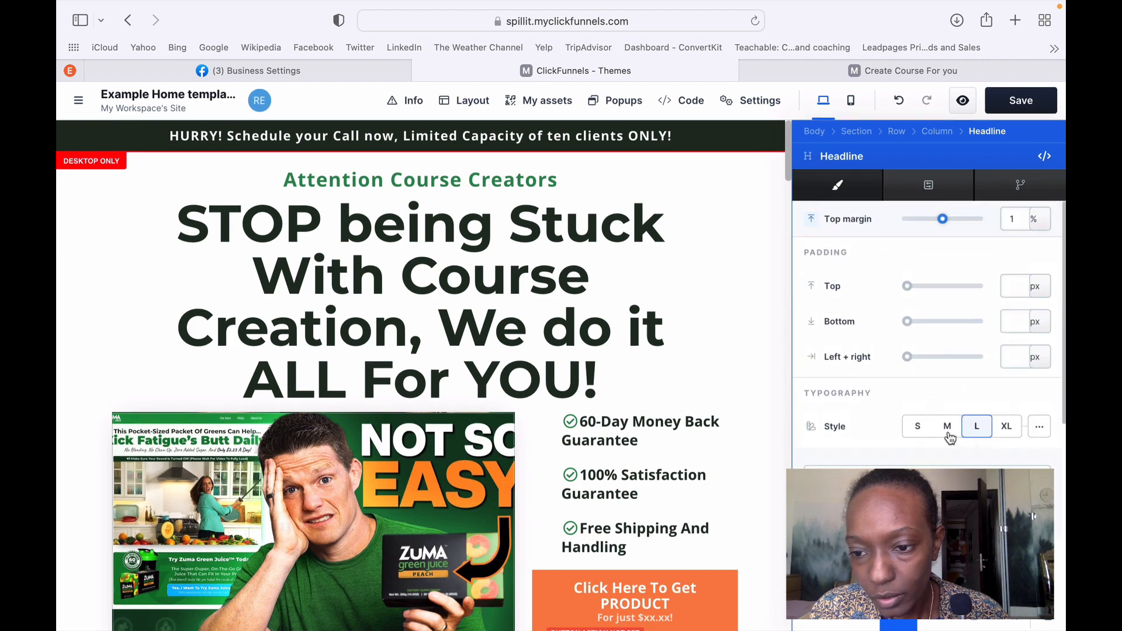
pyautogui.click(948, 426)
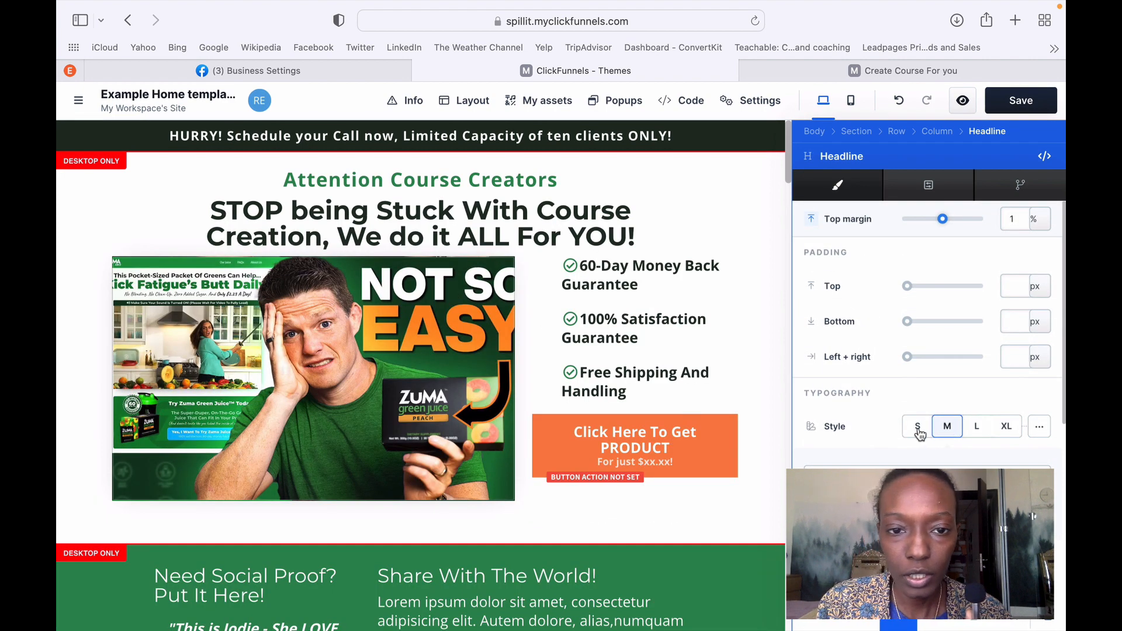
pyautogui.click(918, 427)
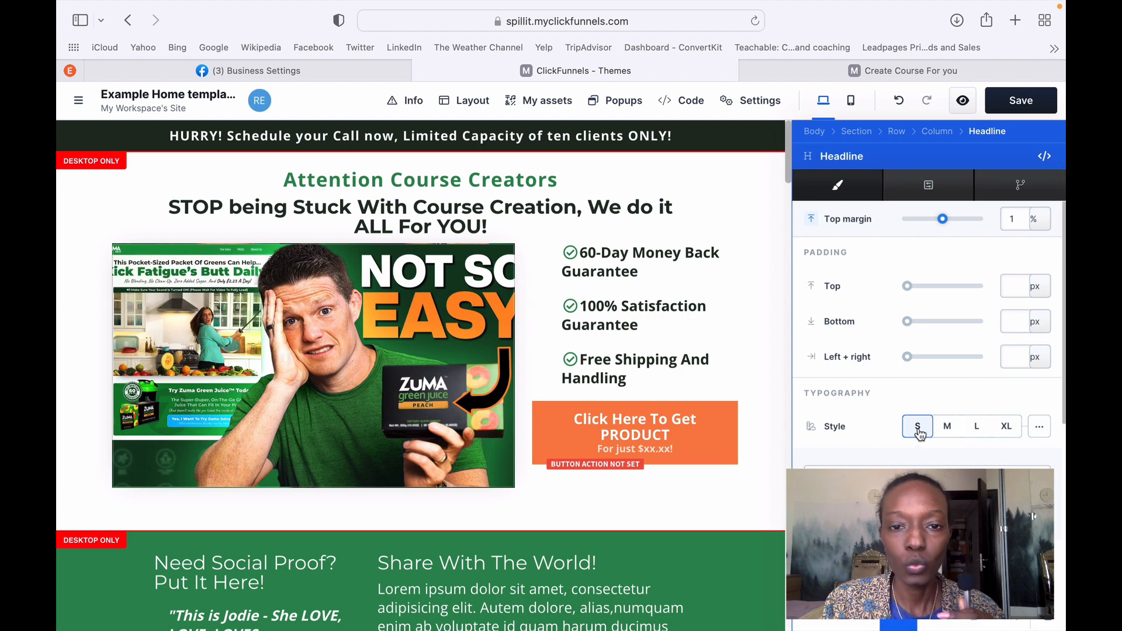
pyautogui.click(946, 428)
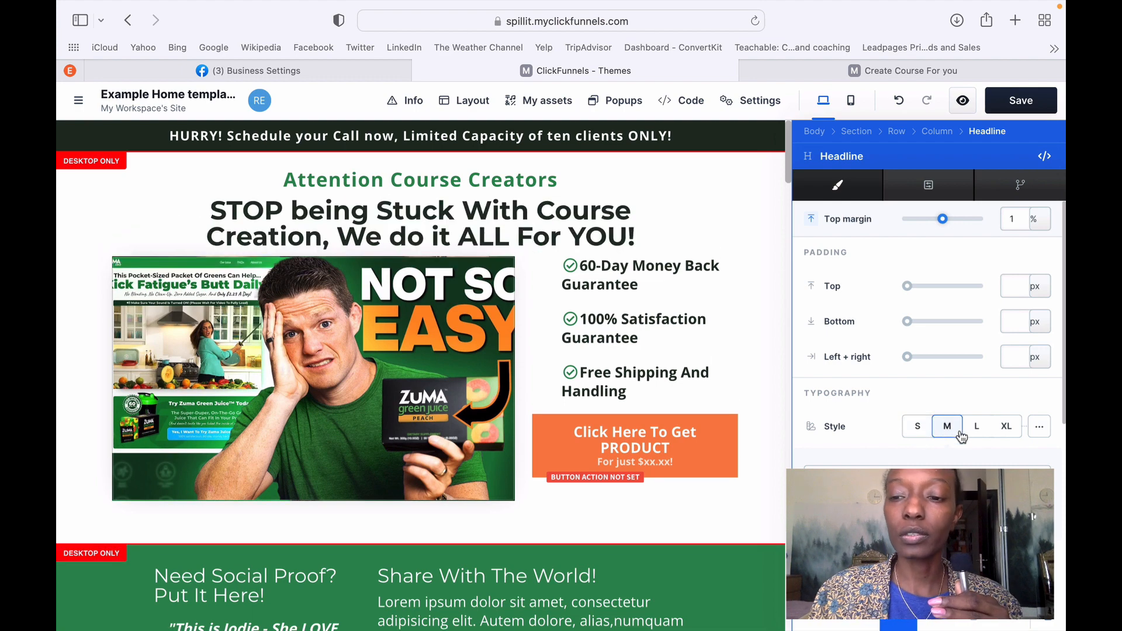
pyautogui.click(977, 432)
pyautogui.click(1003, 433)
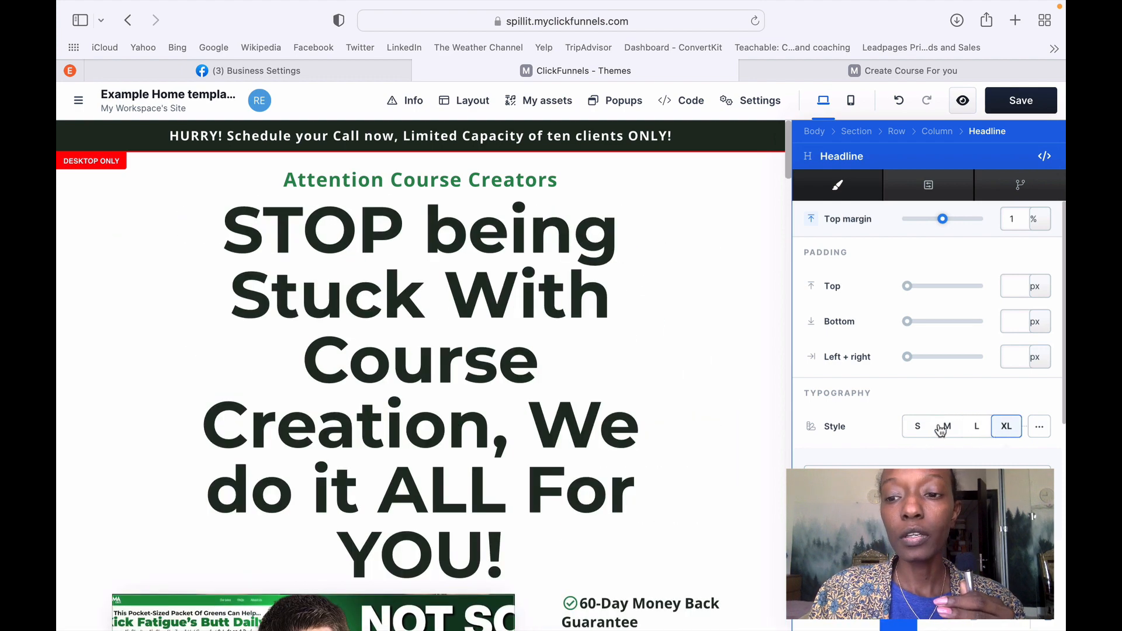
pyautogui.click(920, 431)
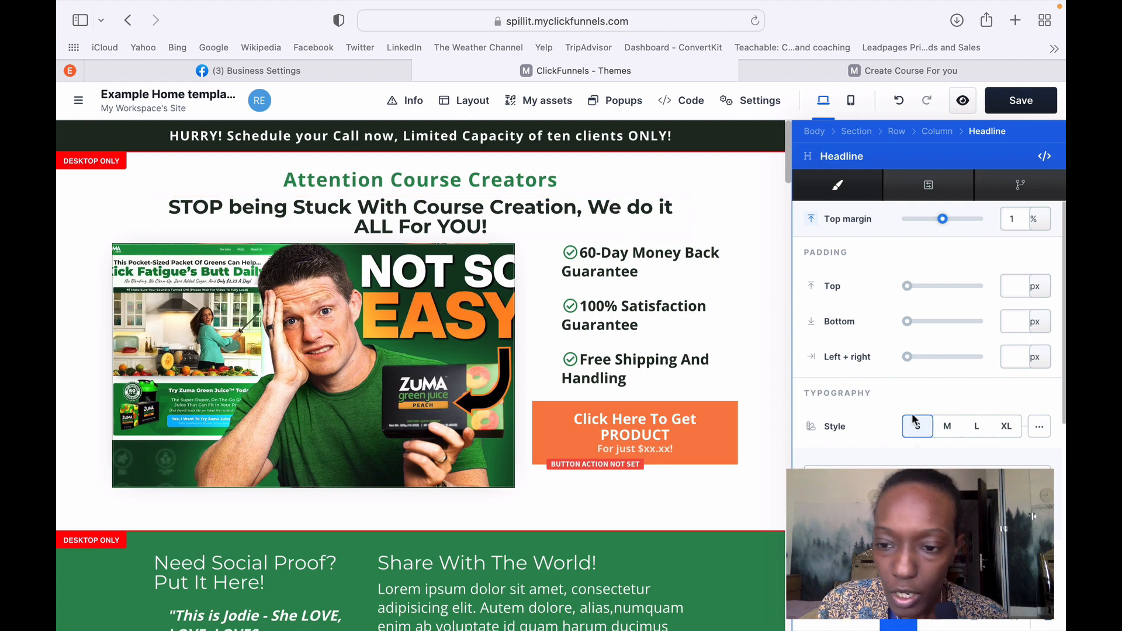
pyautogui.click(940, 430)
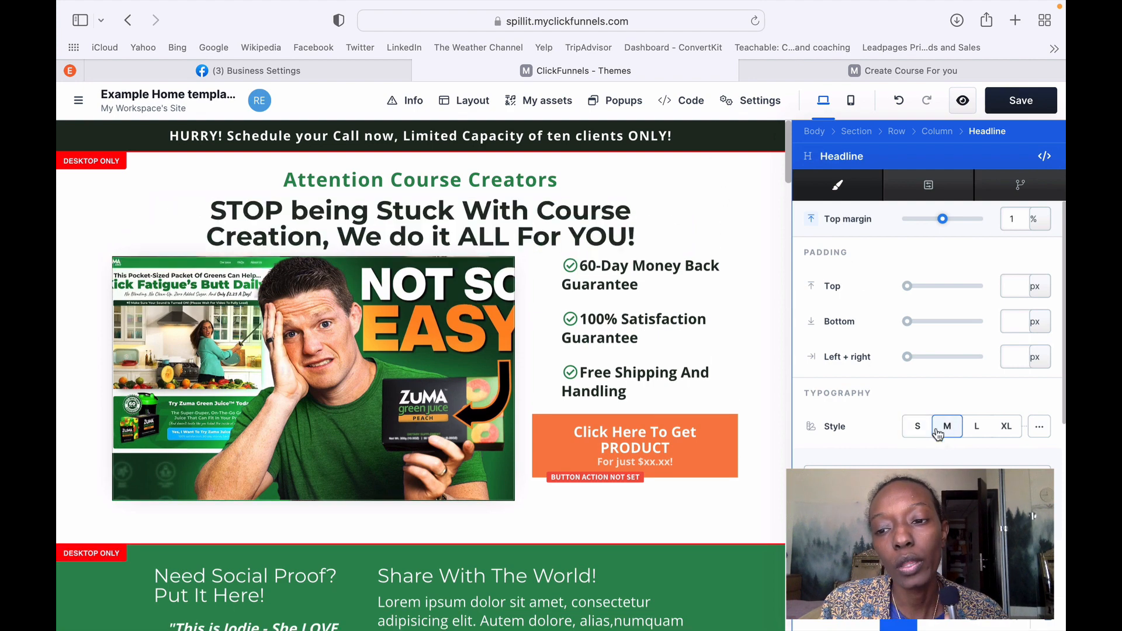
pyautogui.click(916, 428)
pyautogui.click(947, 435)
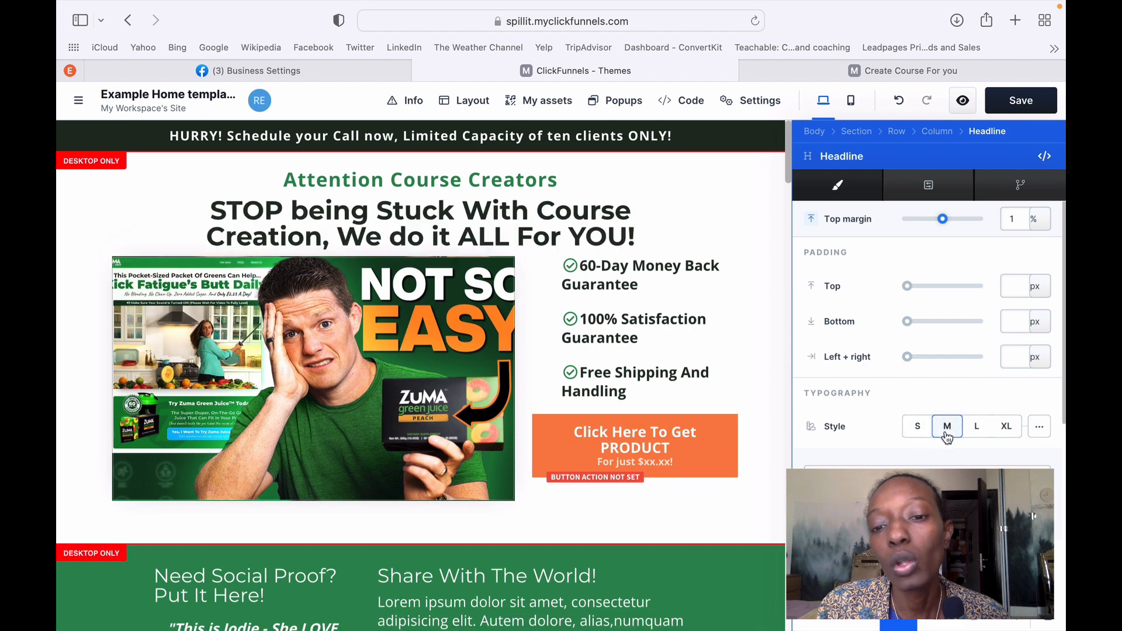
pyautogui.click(917, 428)
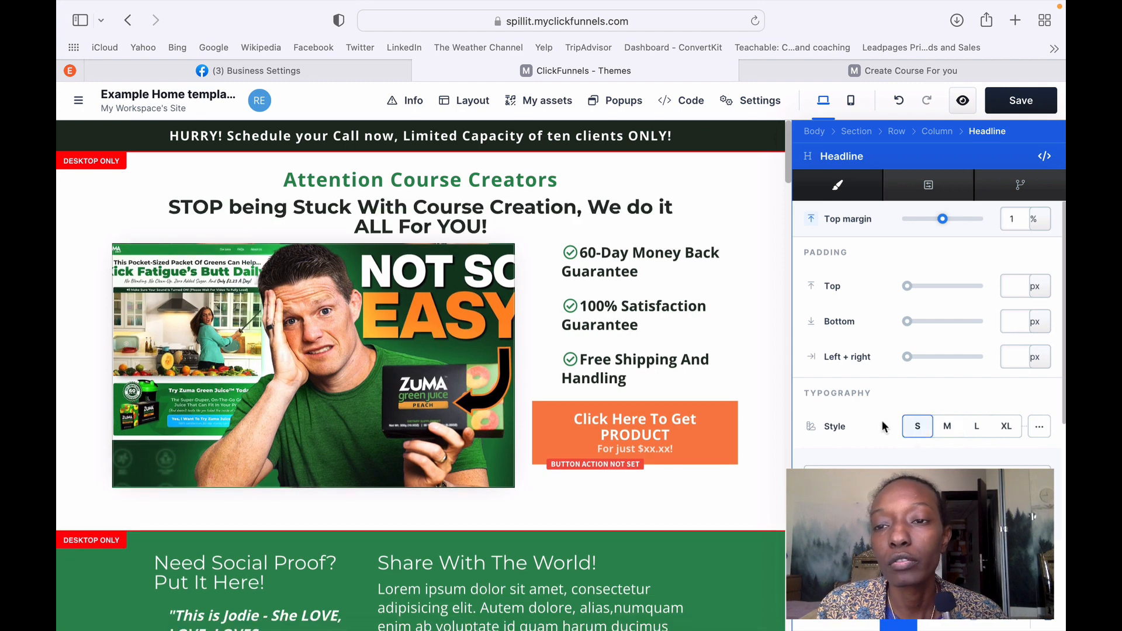
# Examine the theme's typography style settings behind the hero headline and close them.
pyautogui.scroll(-2, 884, 428)
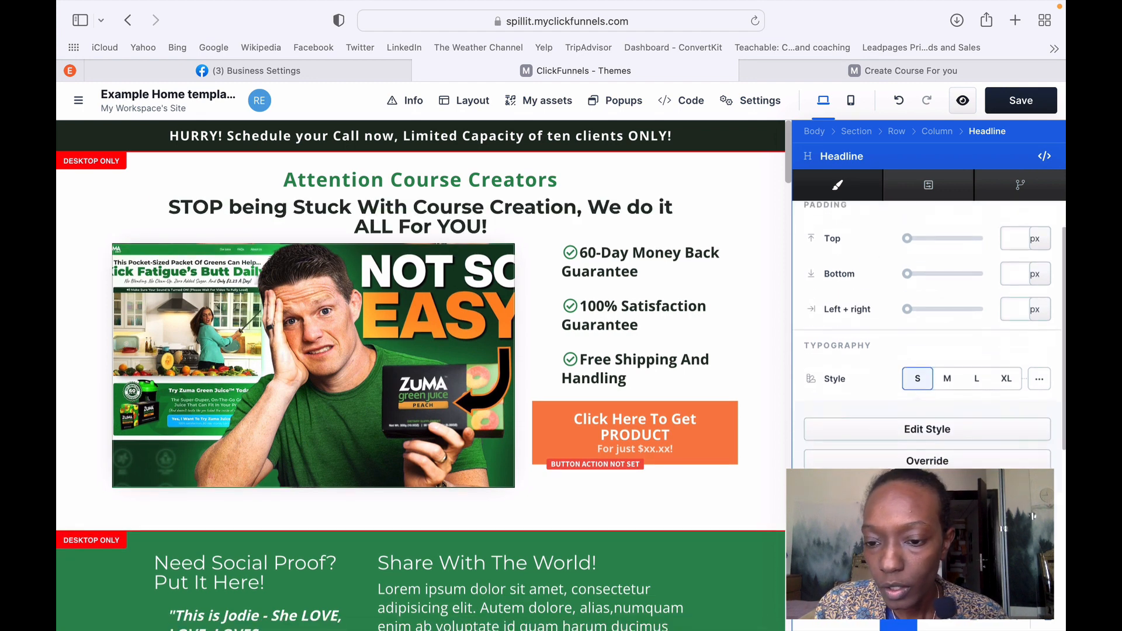
pyautogui.scroll(-1, 899, 396)
pyautogui.click(900, 398)
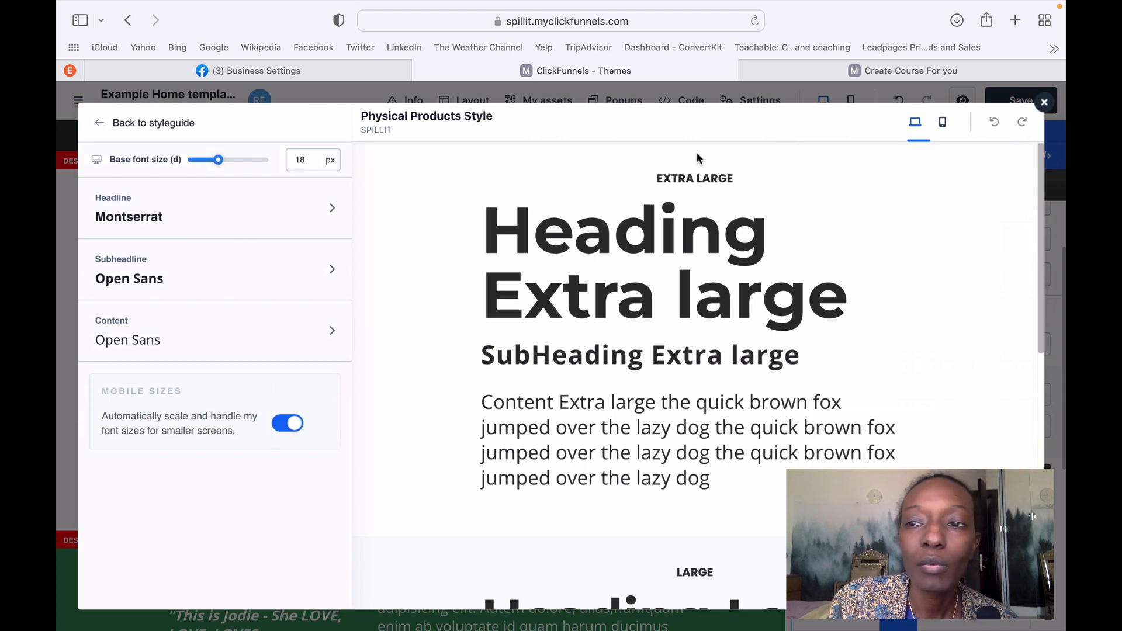
pyautogui.click(1044, 103)
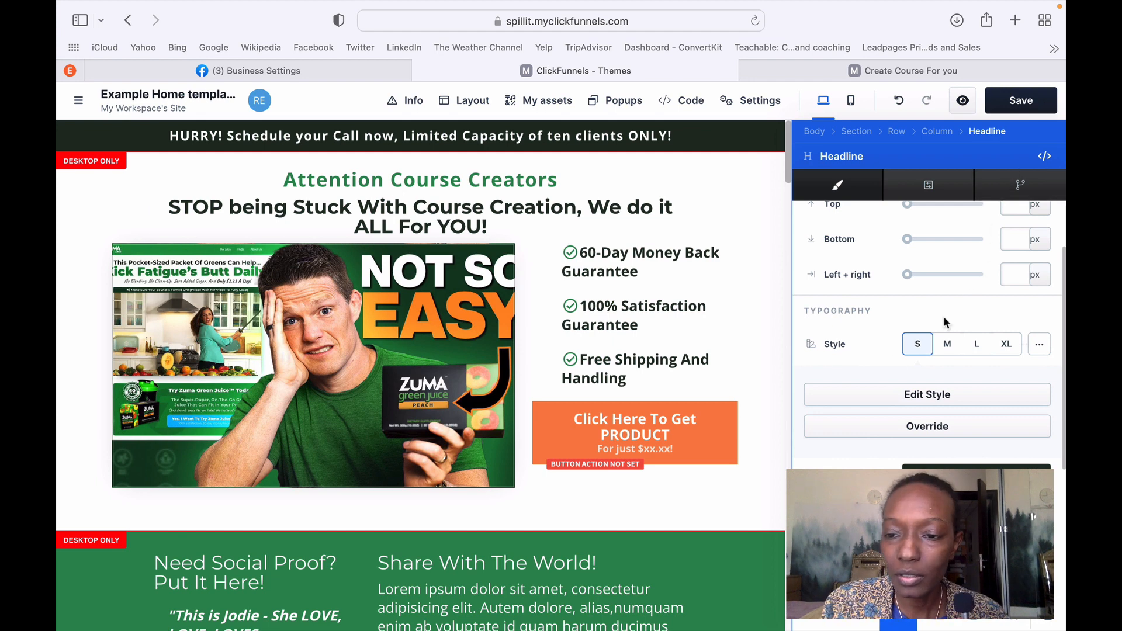
# Look through the hero headline's color options, inspect its text color picker and close it.
pyautogui.scroll(-1, 893, 356)
pyautogui.scroll(-3, 915, 374)
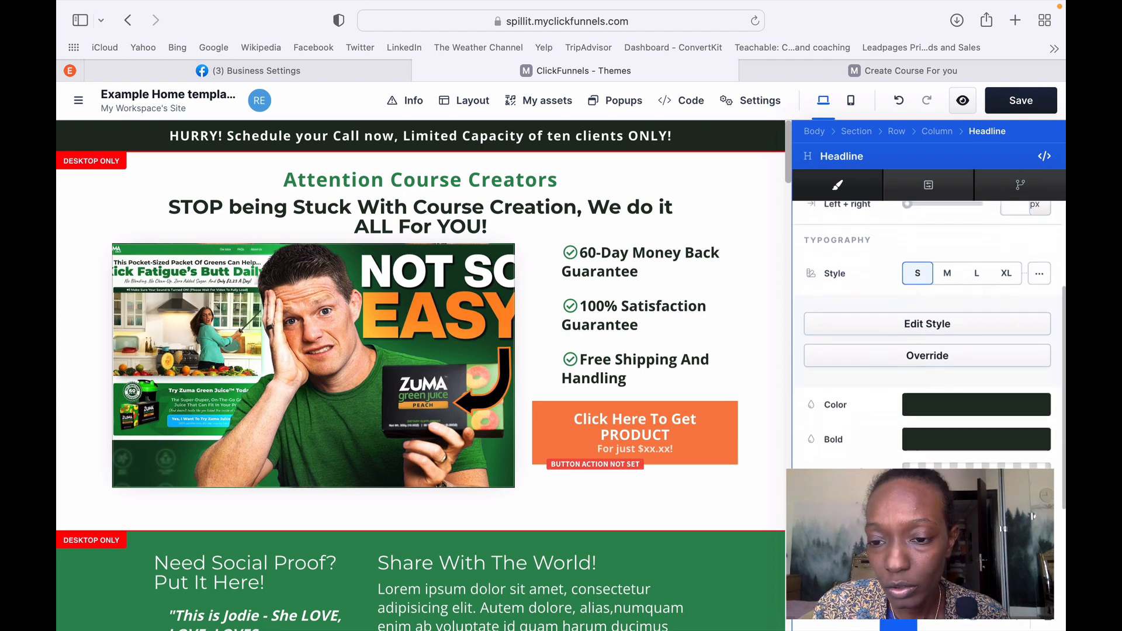
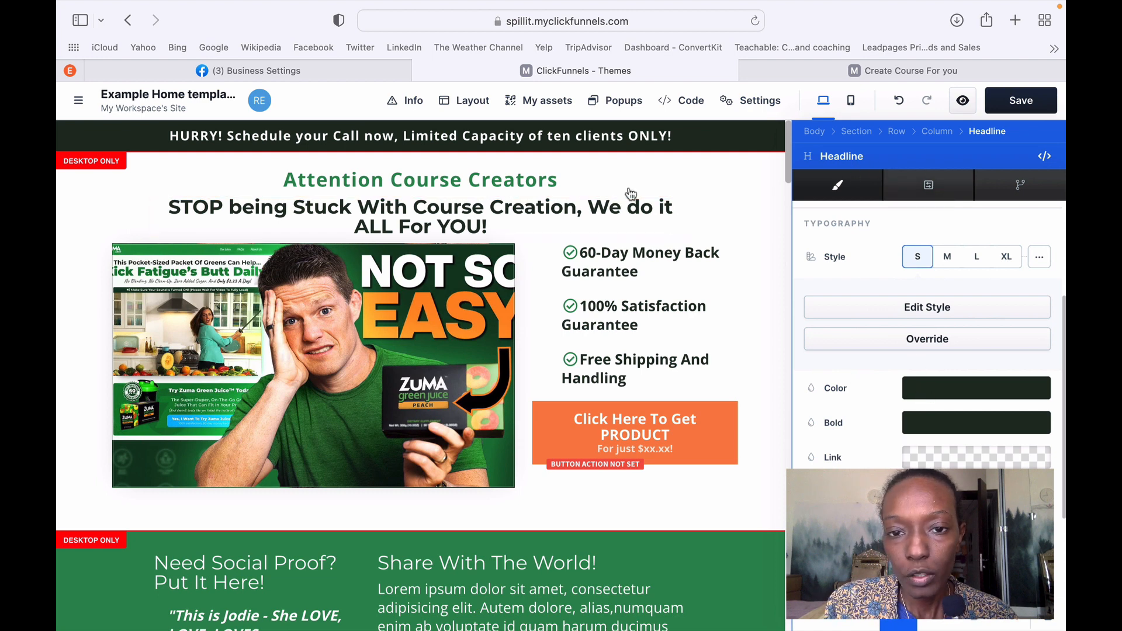
pyautogui.click(922, 393)
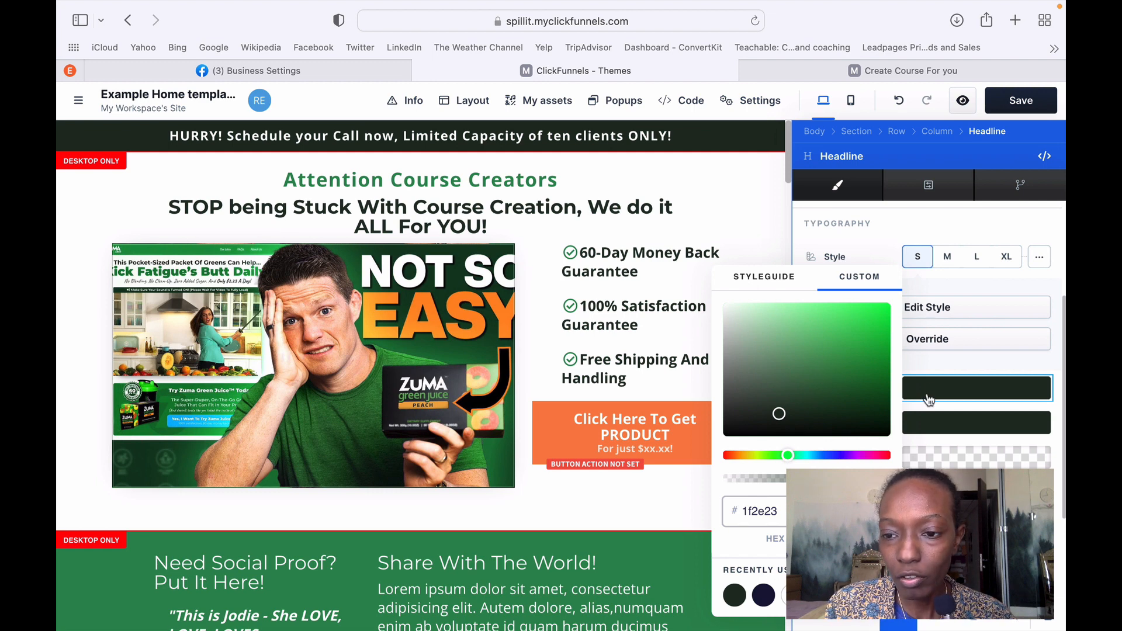
pyautogui.click(926, 360)
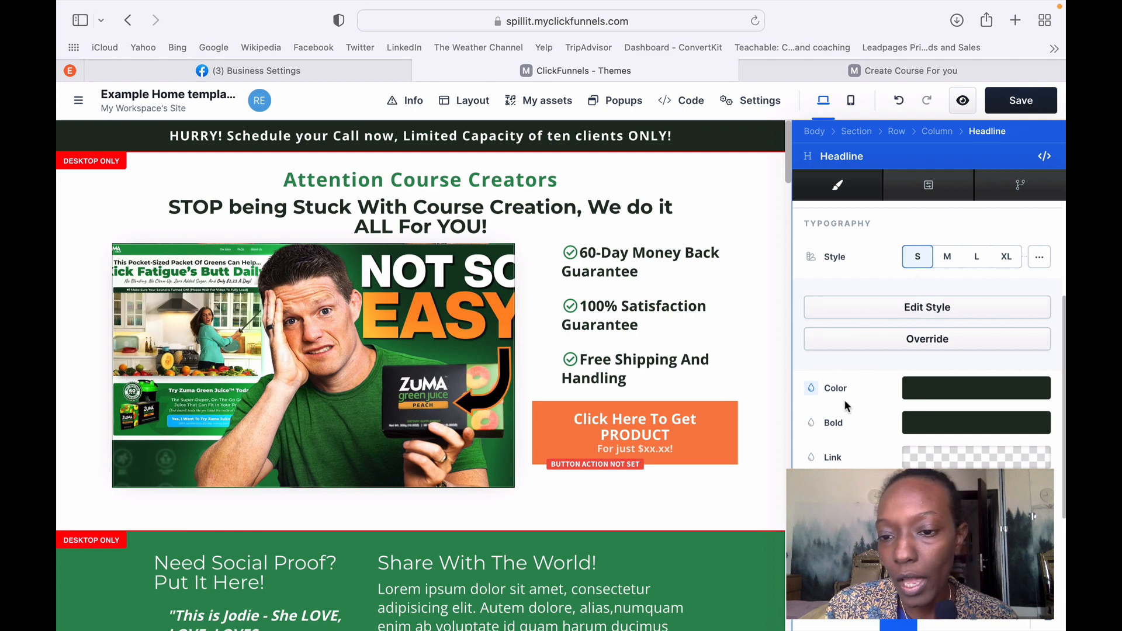
# Try the recently used green, white and navy on the "STOP being Stuck" headline, then set its text colour to black, #000000.
pyautogui.click(915, 394)
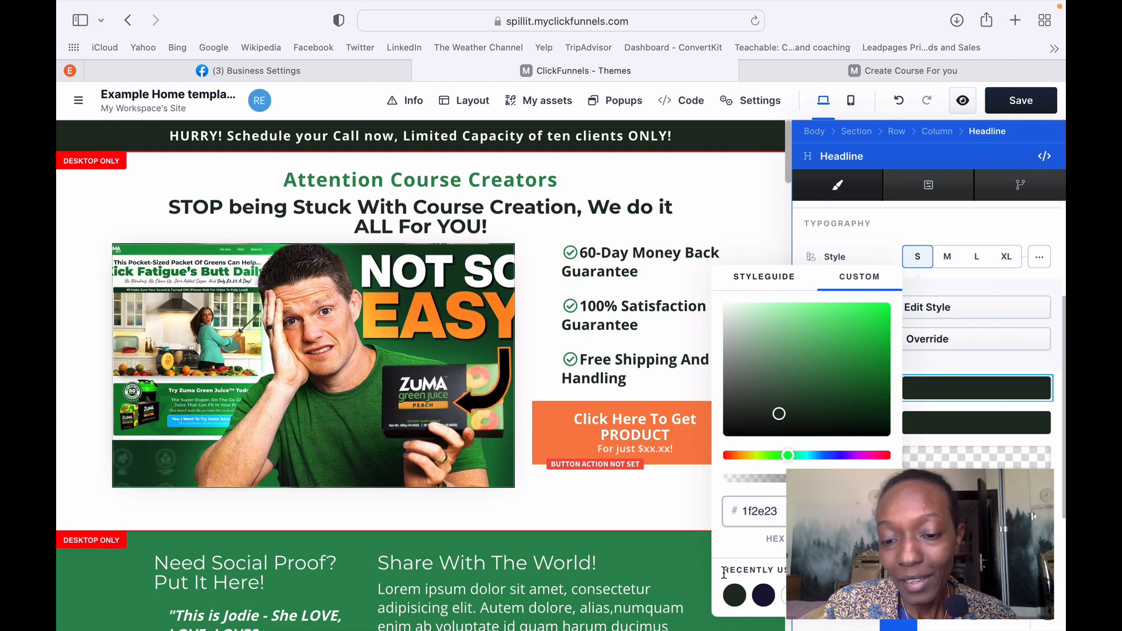
pyautogui.moveTo(726, 572); pyautogui.dragTo(782, 570)
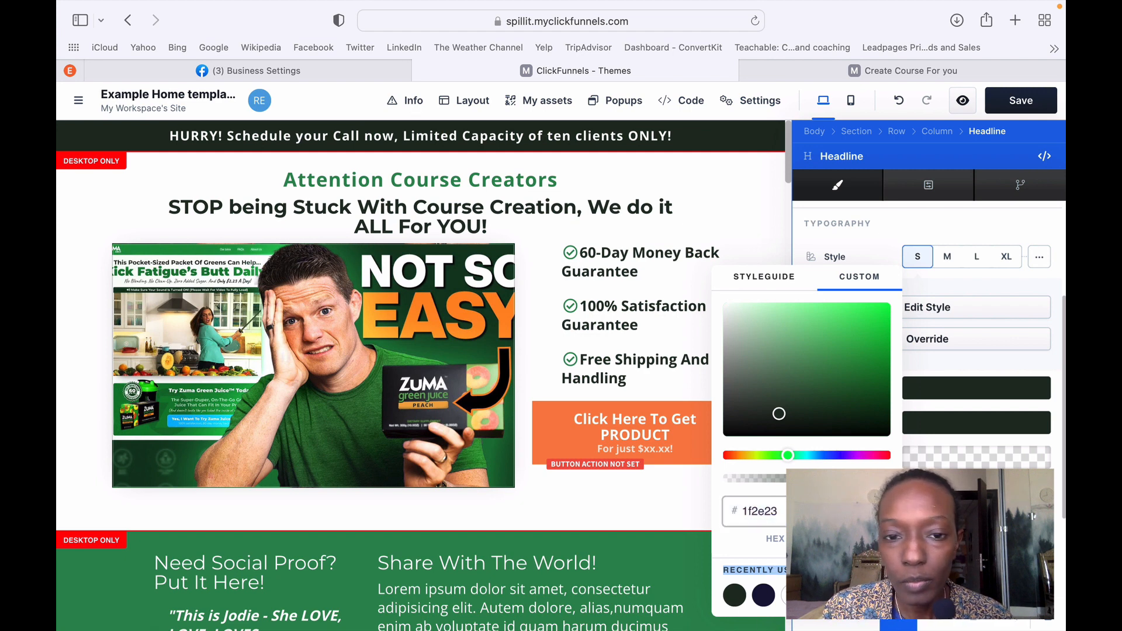
pyautogui.click(821, 595)
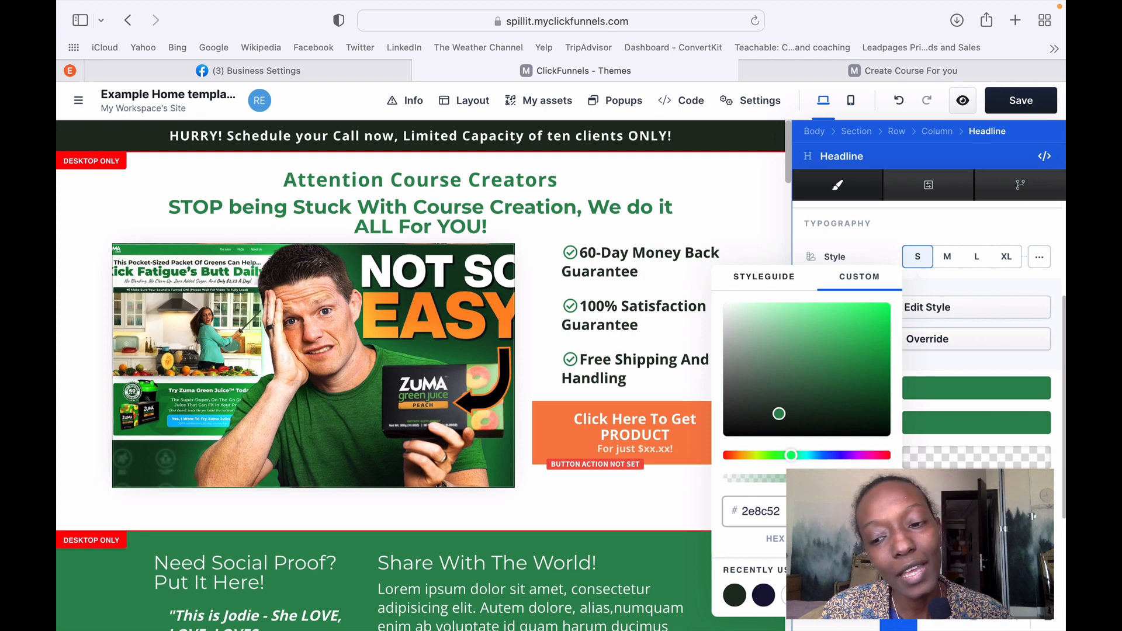
pyautogui.click(793, 595)
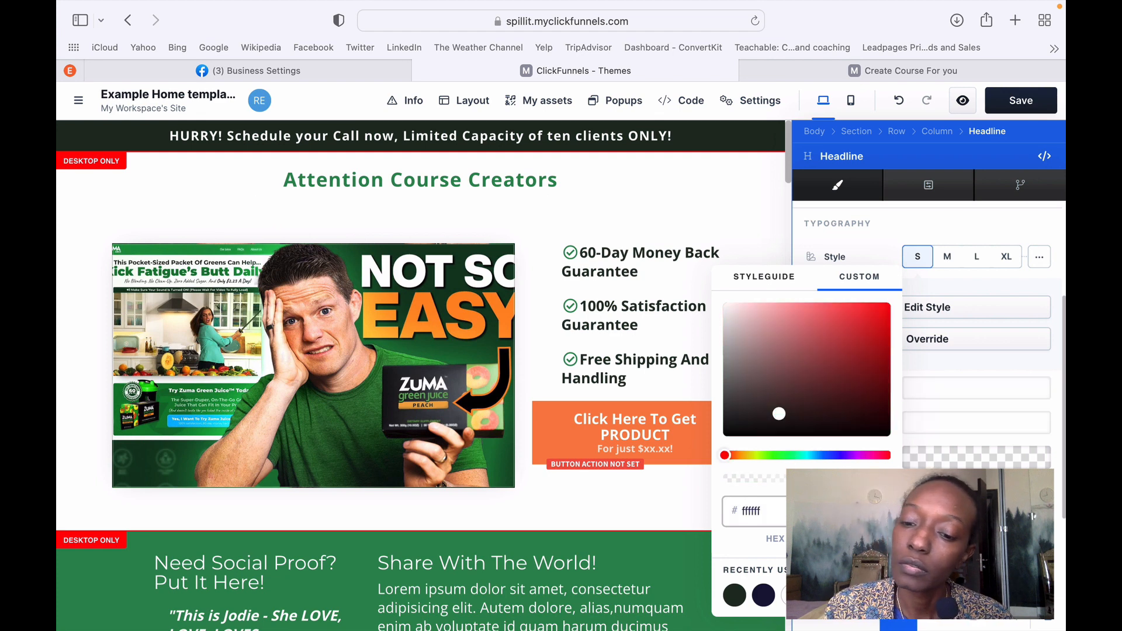
pyautogui.click(793, 595)
pyautogui.click(764, 595)
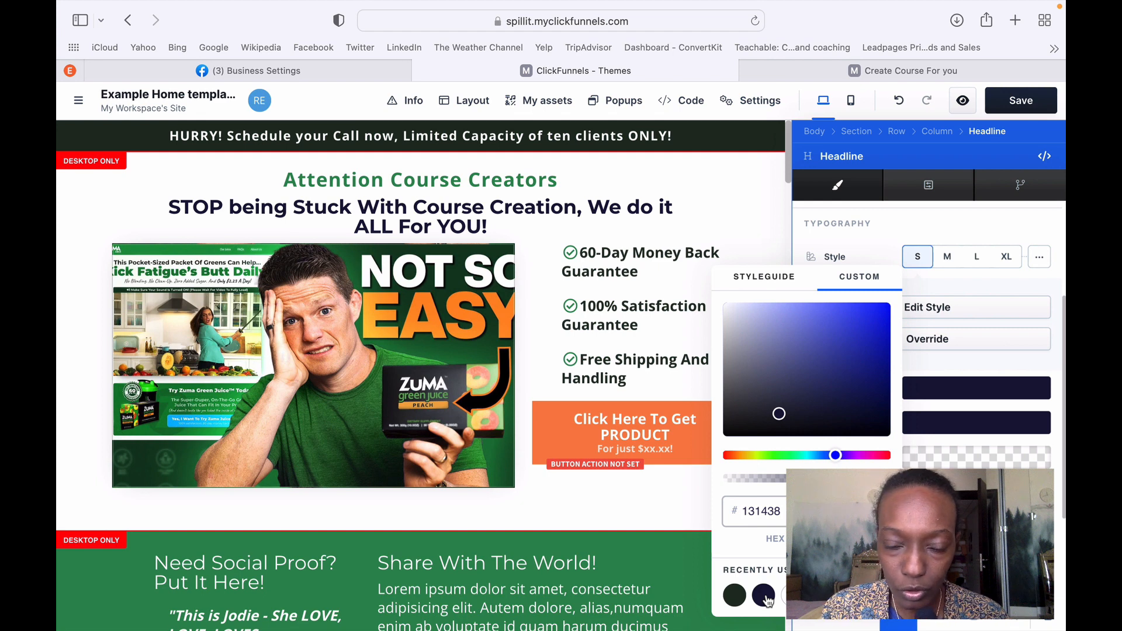
pyautogui.click(822, 595)
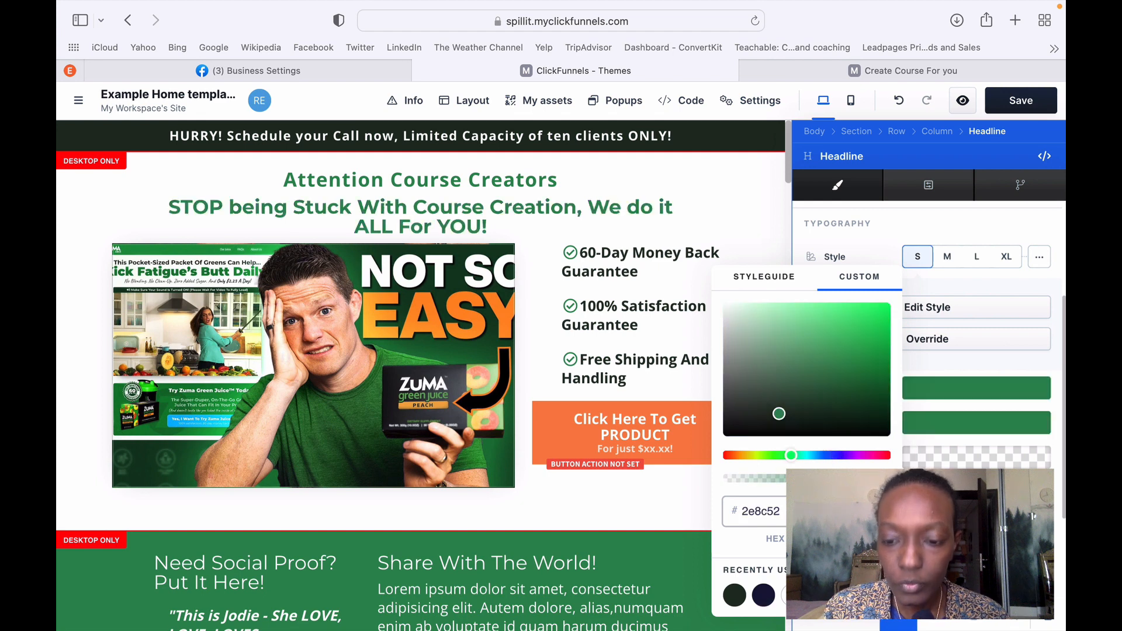
pyautogui.click(850, 595)
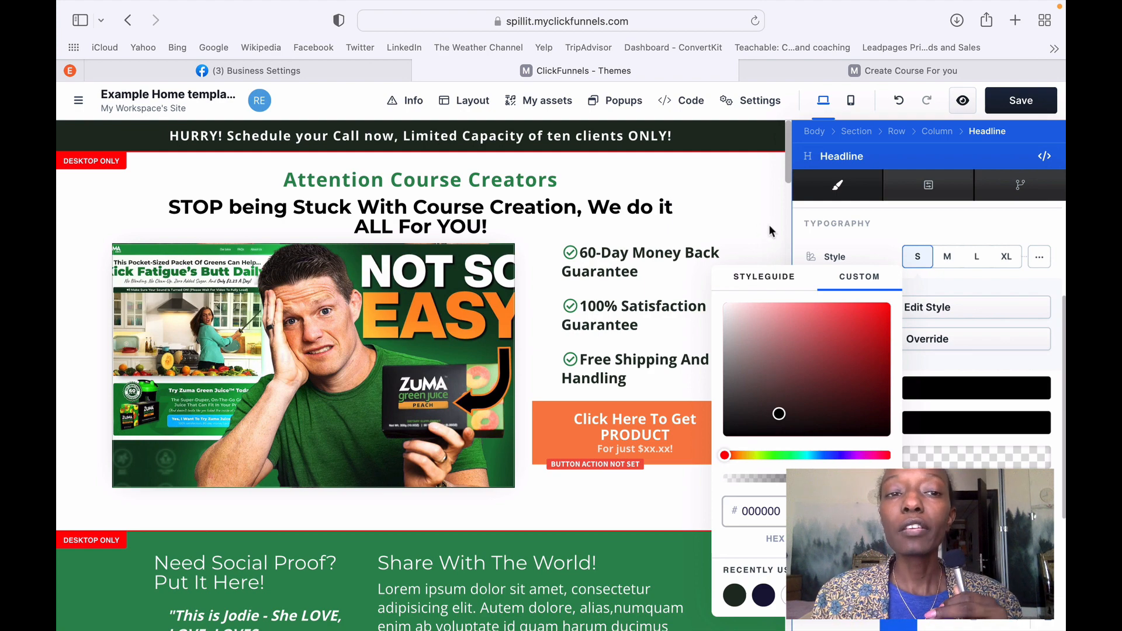
# Switch to the Create Course For you page and examine the colours used across its sections.
pyautogui.click(830, 71)
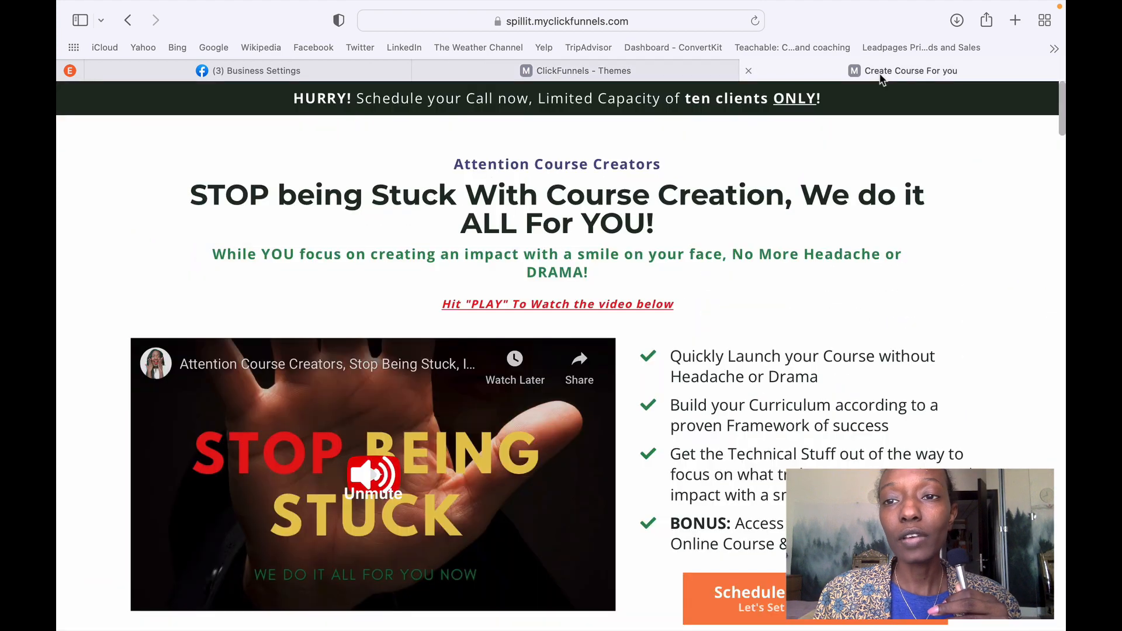
pyautogui.scroll(-20, 658, 339)
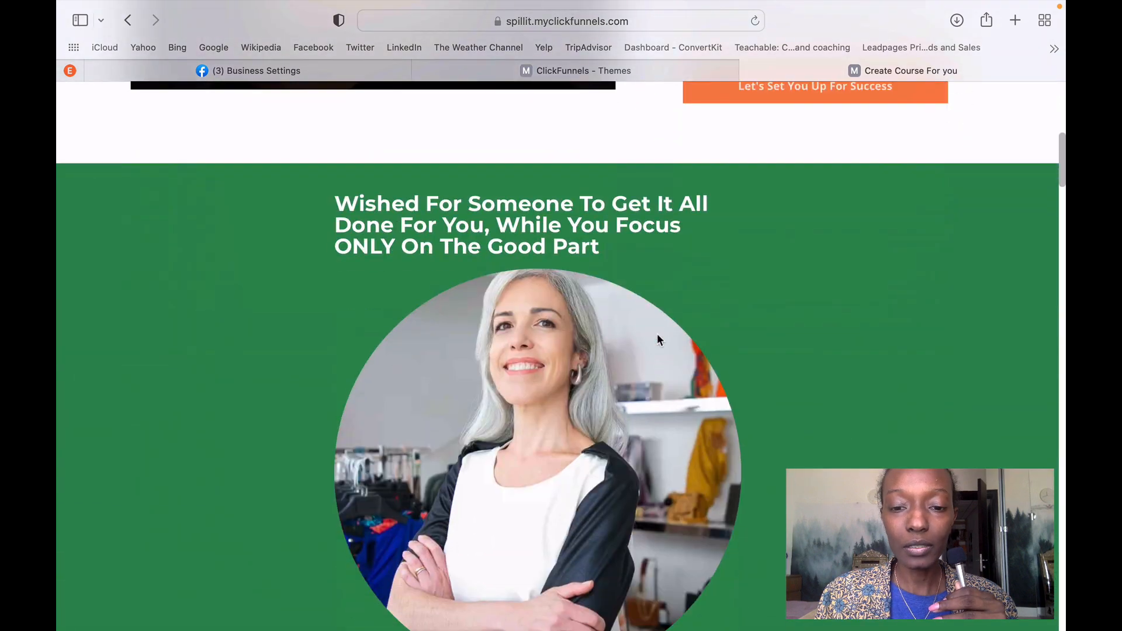
pyautogui.scroll(-5, 658, 339)
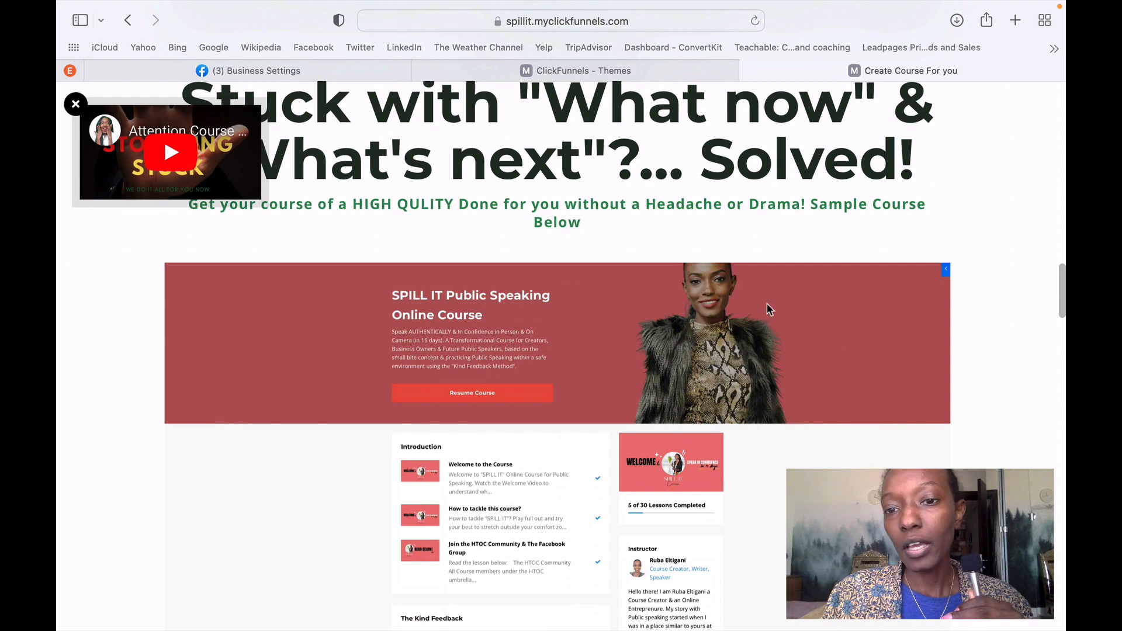
# Open Canva in a new browser tab and open the recent design QUICK - Carousel.
pyautogui.click(1016, 21)
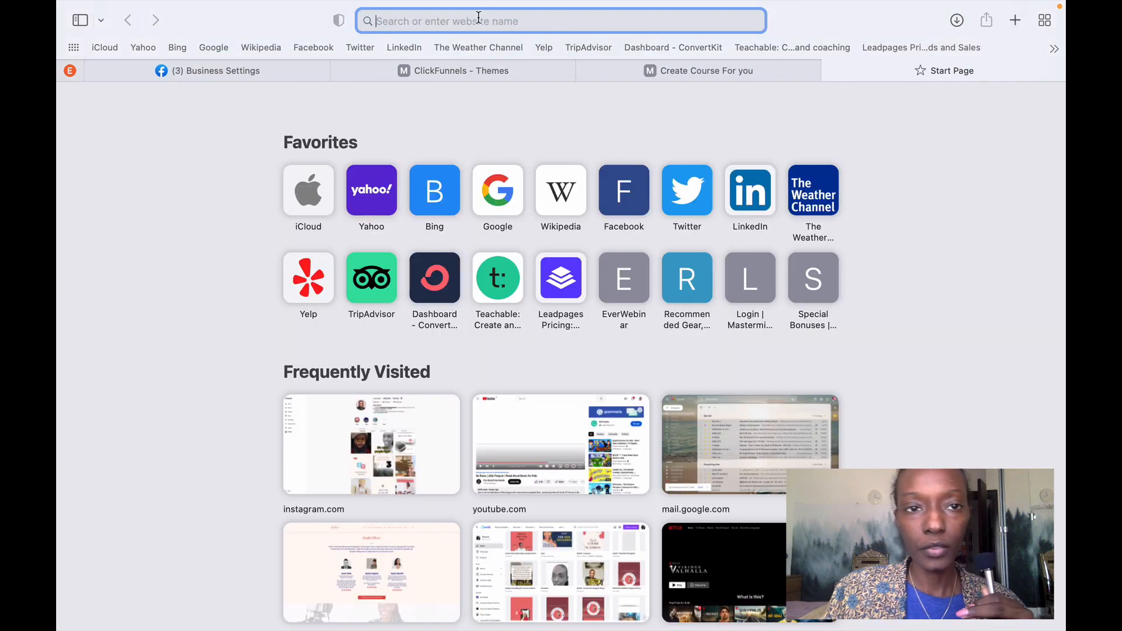
pyautogui.write('ca')
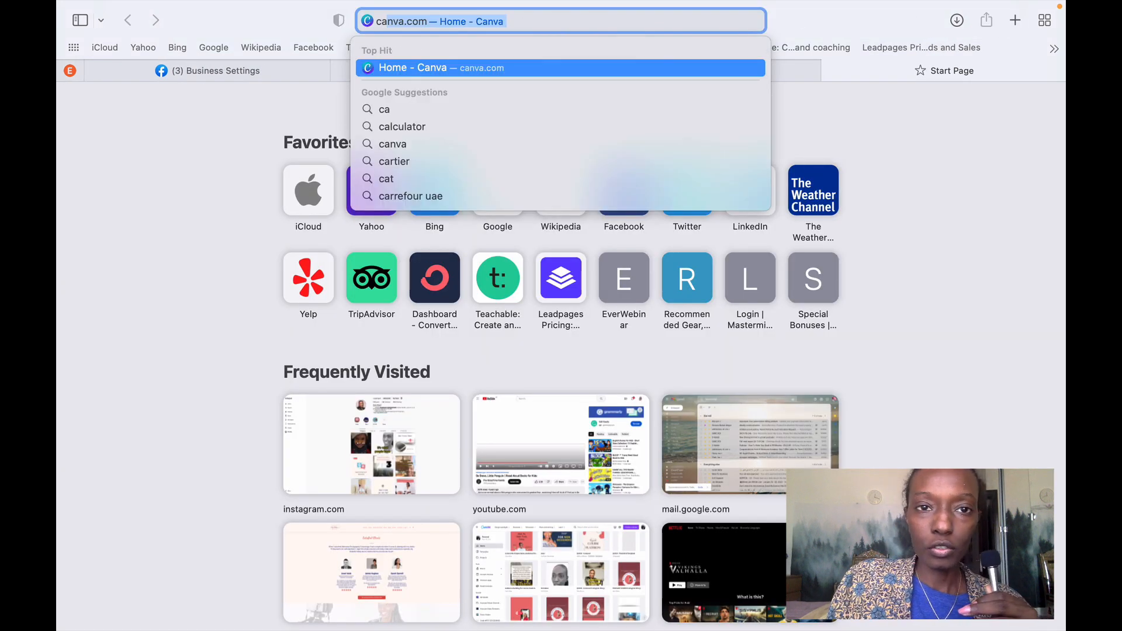
pyautogui.press('Return')
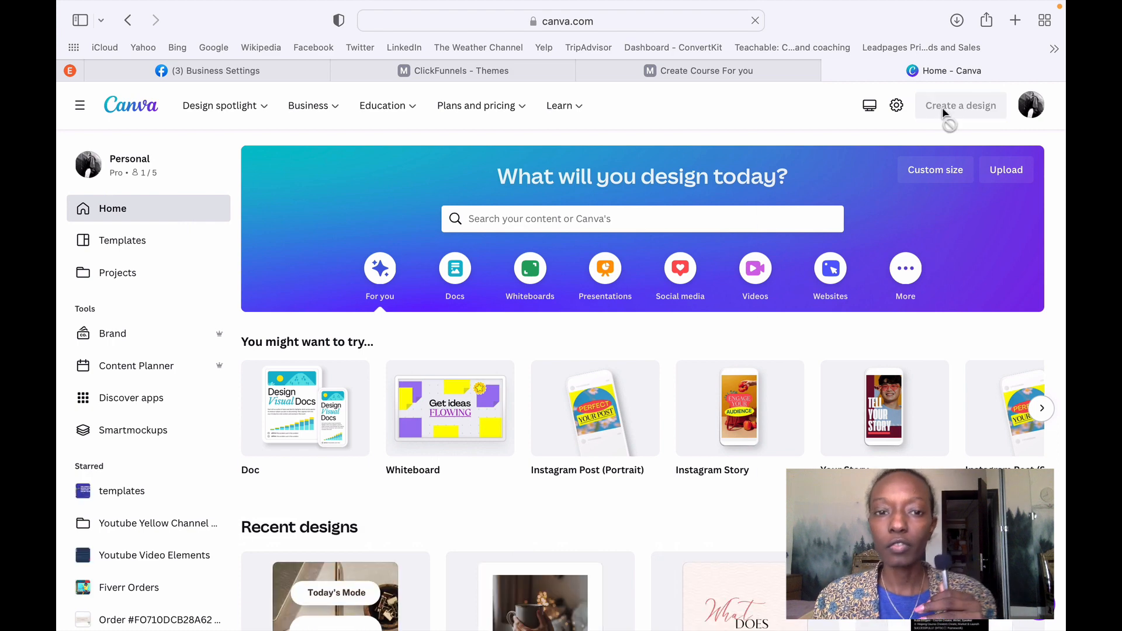
pyautogui.click(943, 111)
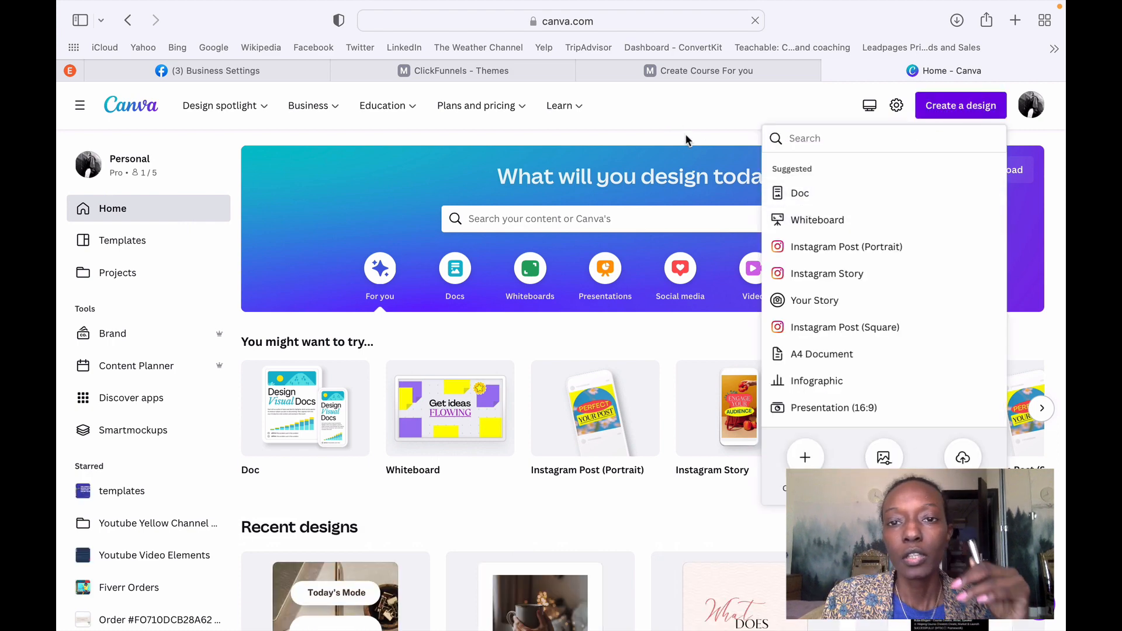
pyautogui.click(686, 140)
pyautogui.scroll(-5, 696, 351)
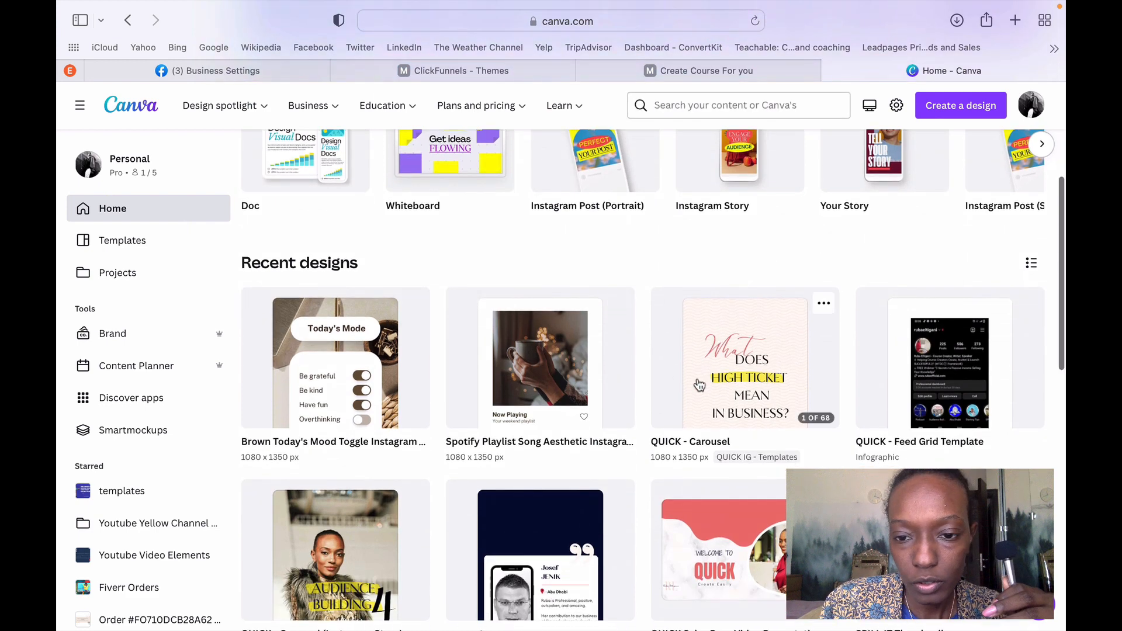
pyautogui.click(699, 385)
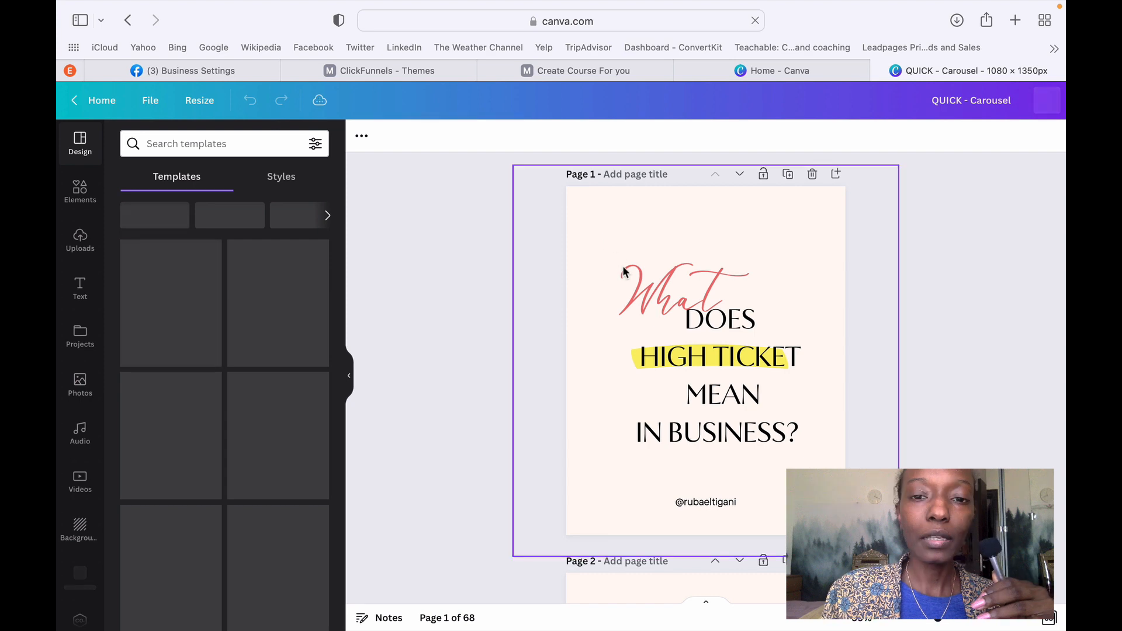
# Apply the coral QUICK Palette colour to the script word "What" on page 1 and inspect its hex code.
pyautogui.click(650, 294)
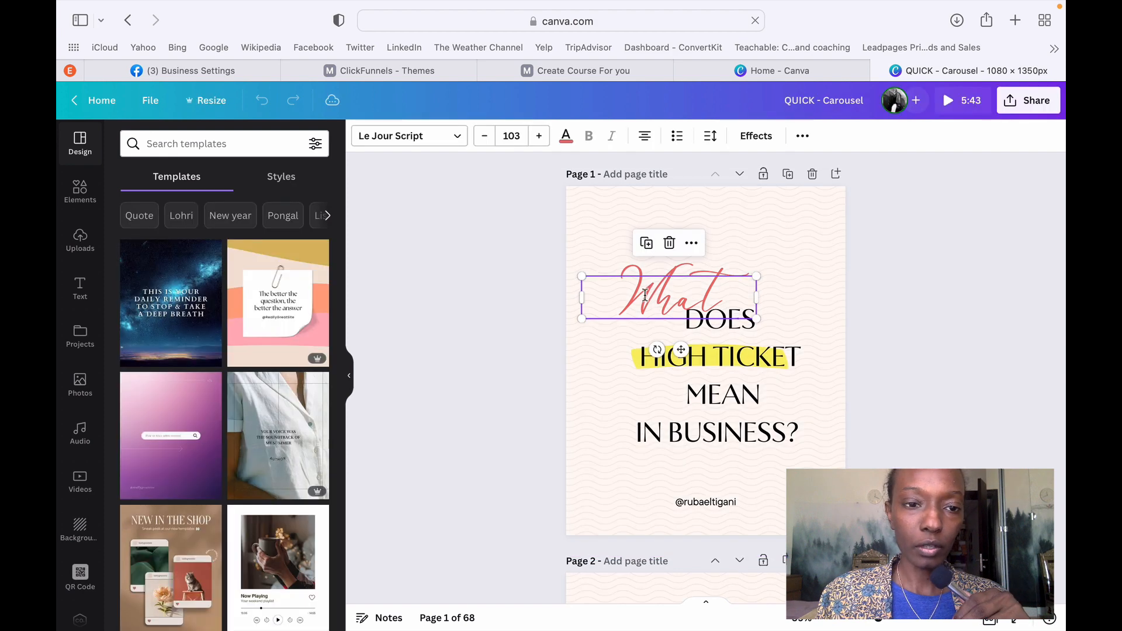
pyautogui.click(567, 136)
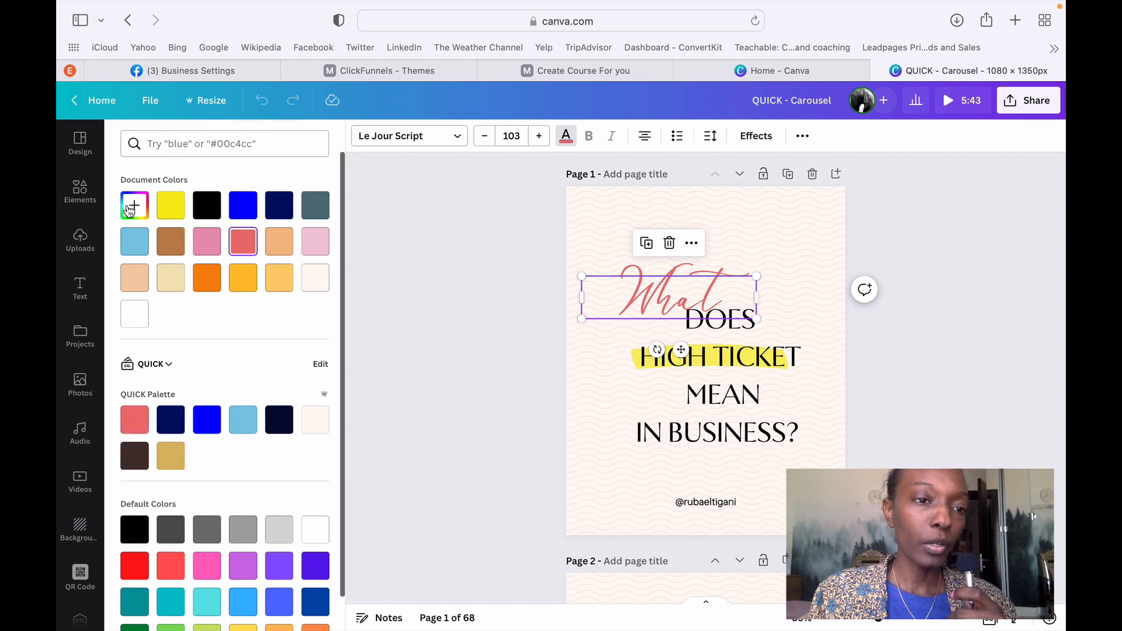
pyautogui.click(135, 421)
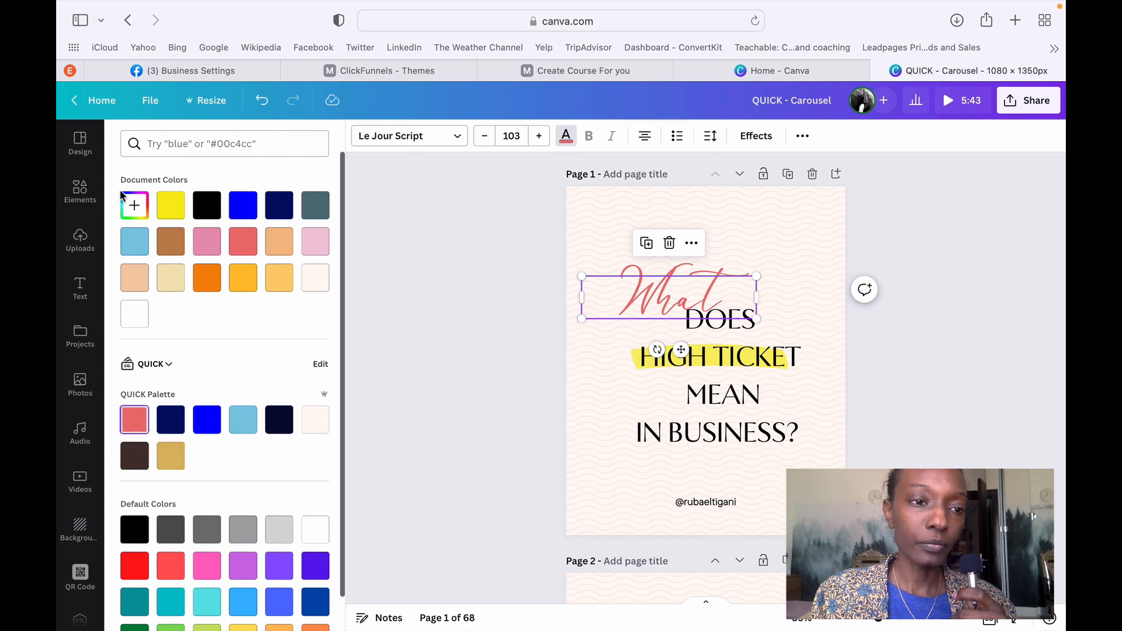
pyautogui.click(135, 205)
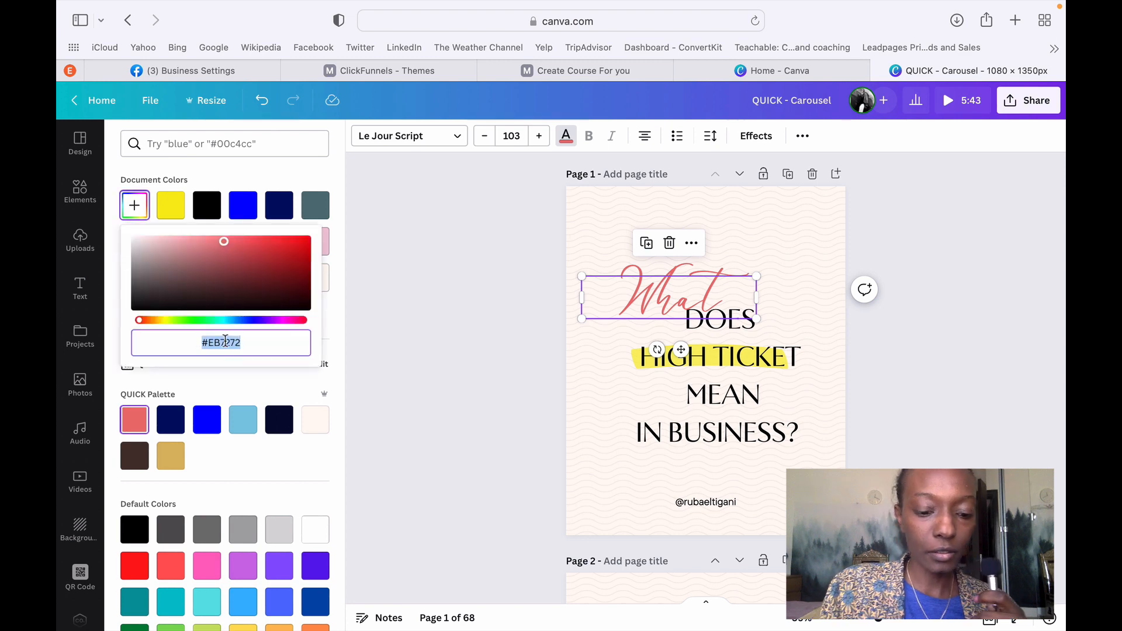
pyautogui.click(354, 318)
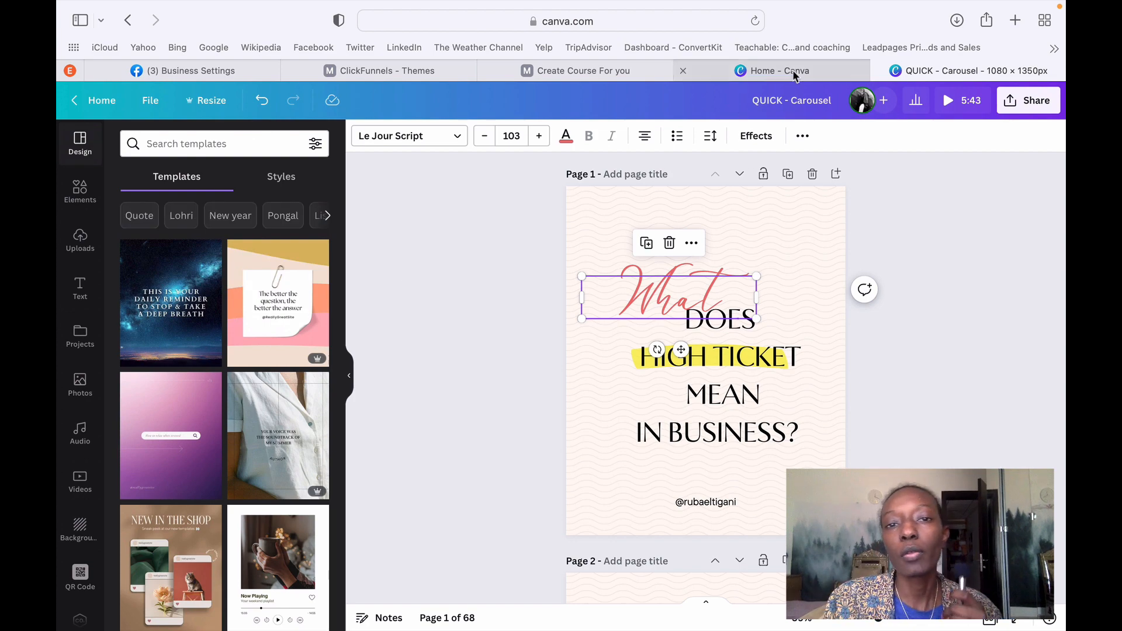
# Return to the Create Course For you page and review the colours of its top banner and headlines.
pyautogui.click(792, 69)
pyautogui.click(603, 71)
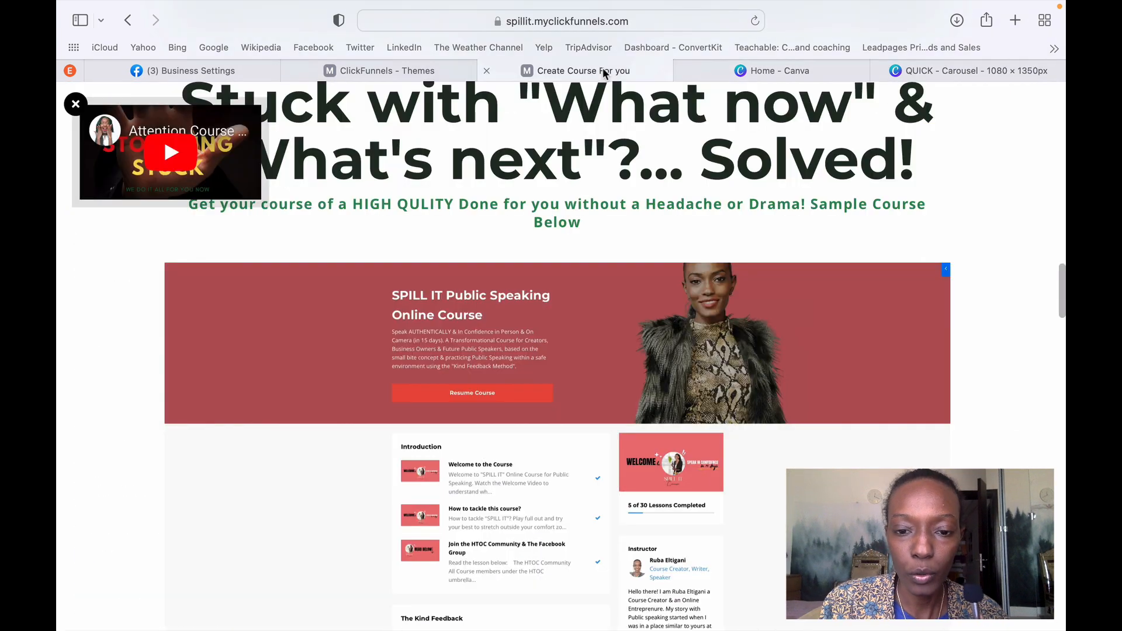
pyautogui.scroll(10, 583, 205)
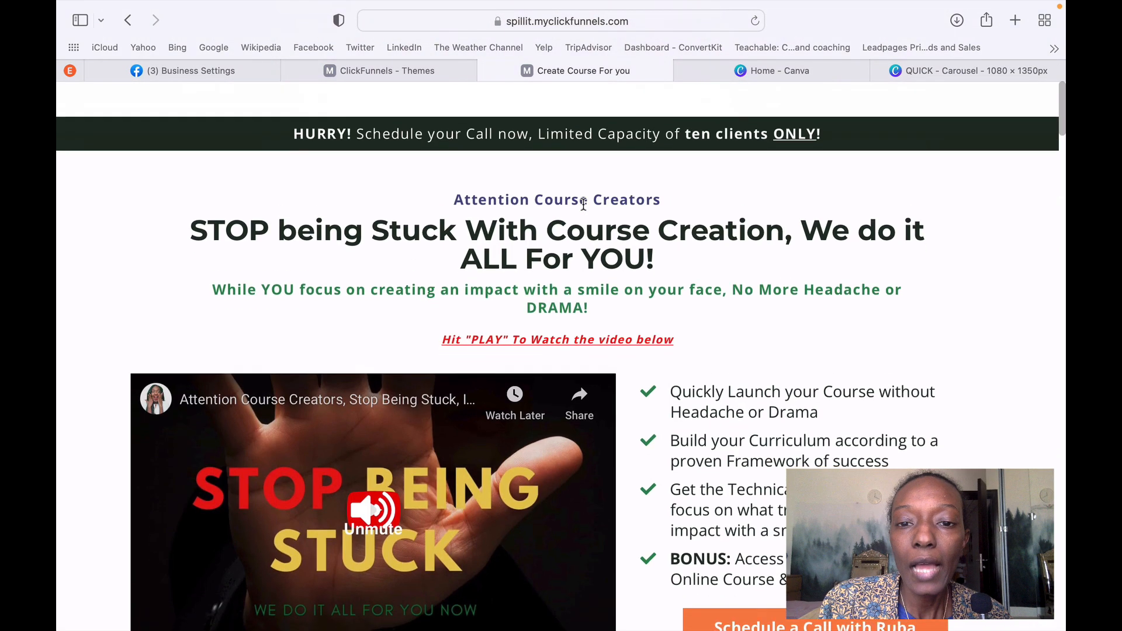
pyautogui.scroll(-2, 736, 362)
pyautogui.scroll(2, 736, 362)
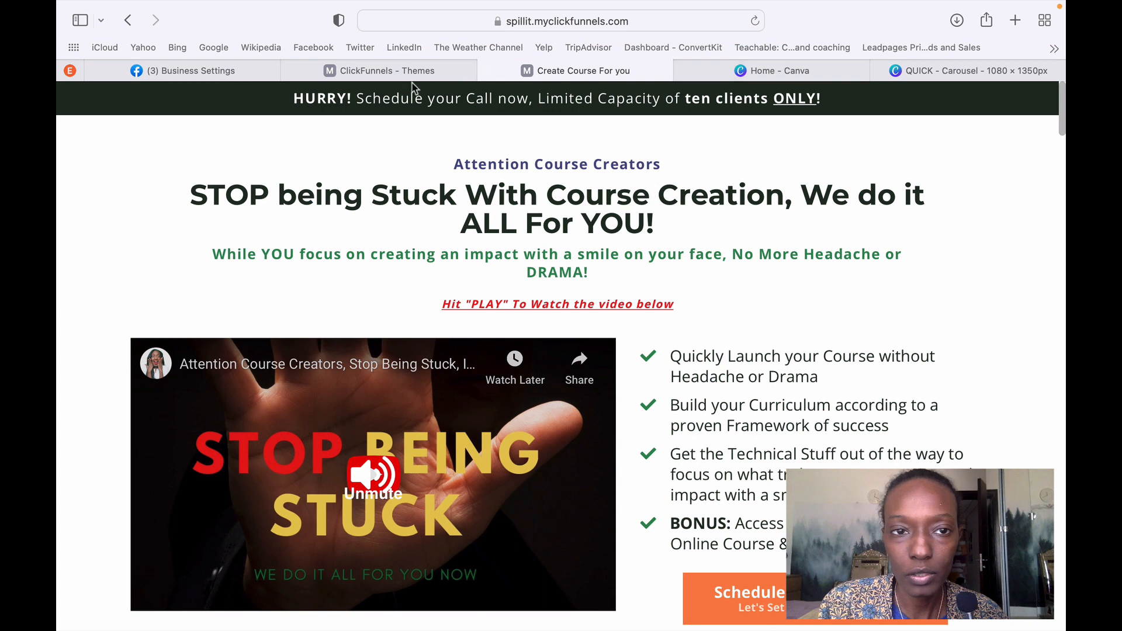
pyautogui.click(403, 70)
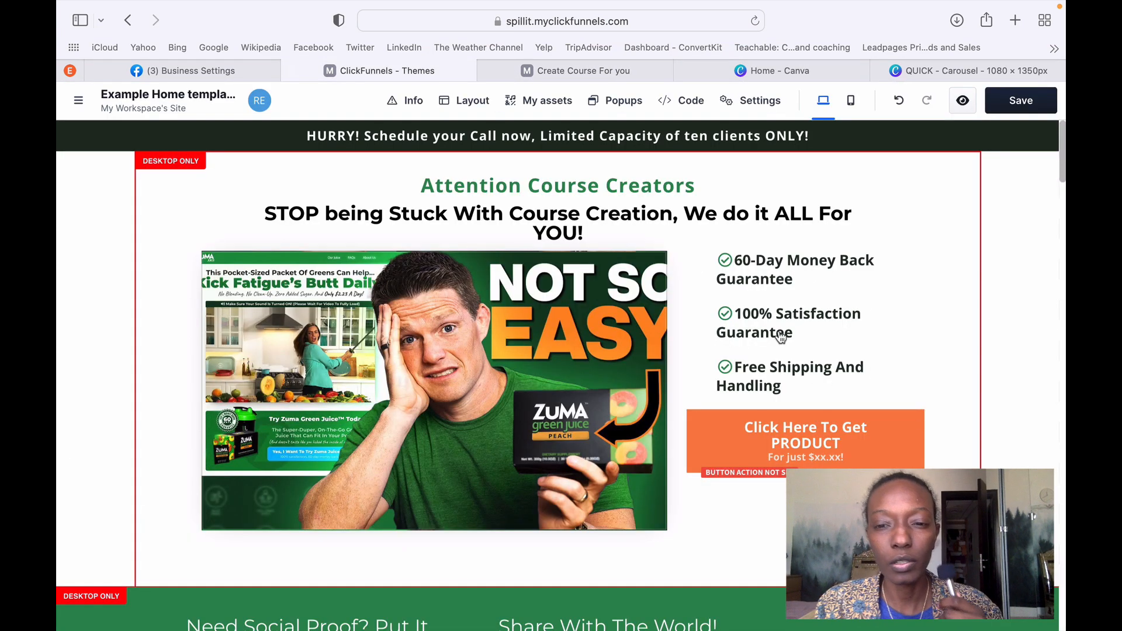
pyautogui.click(761, 219)
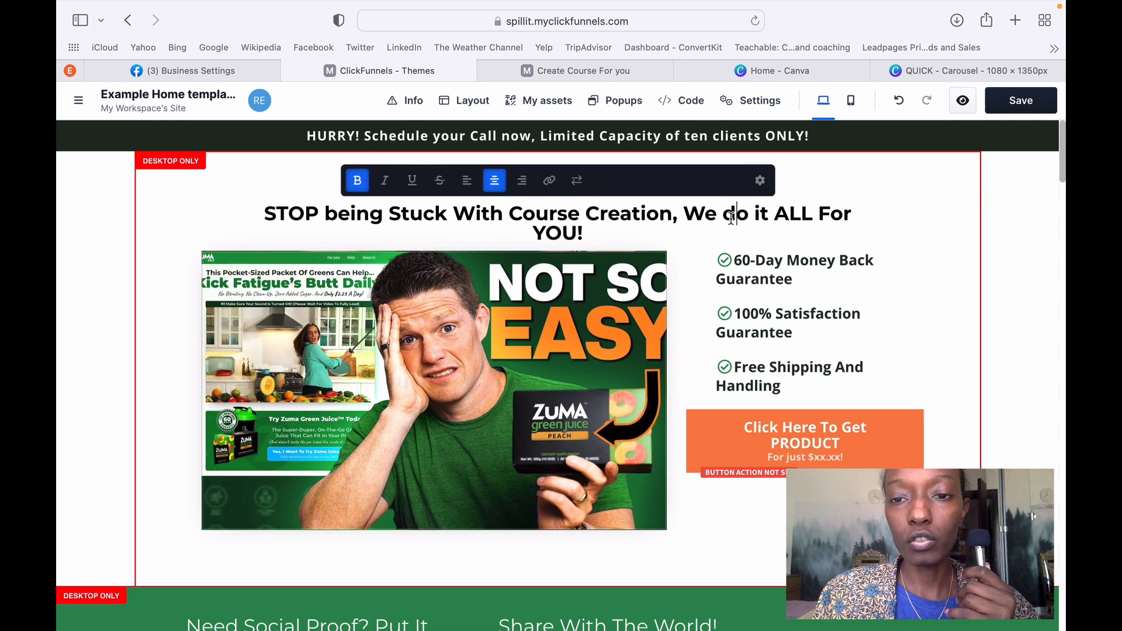
pyautogui.tripleClick(732, 218)
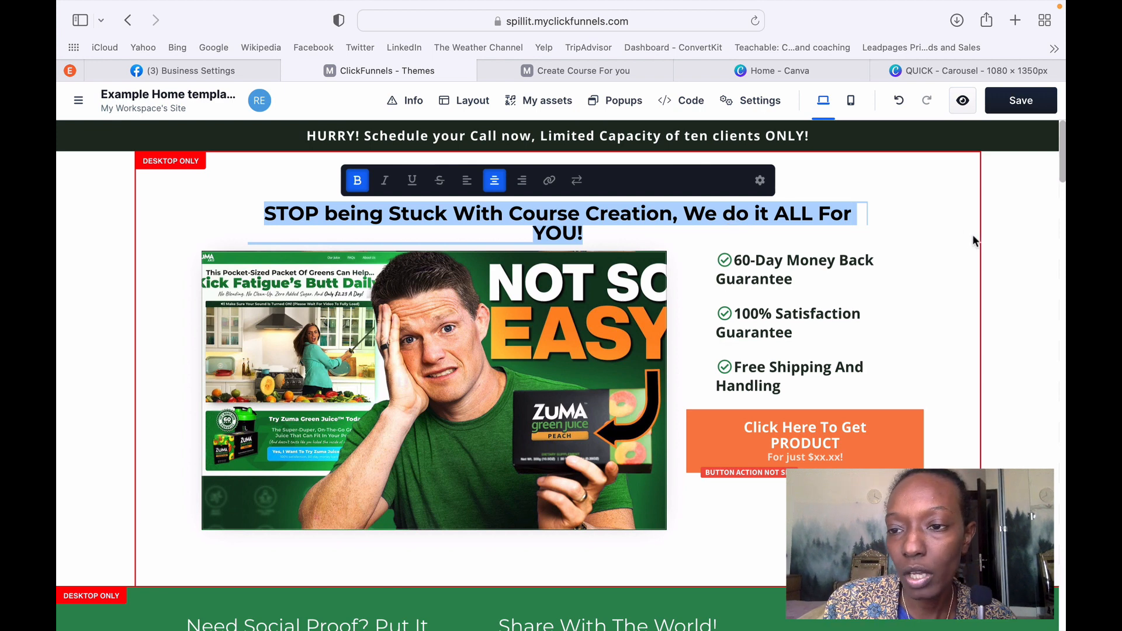
pyautogui.click(996, 242)
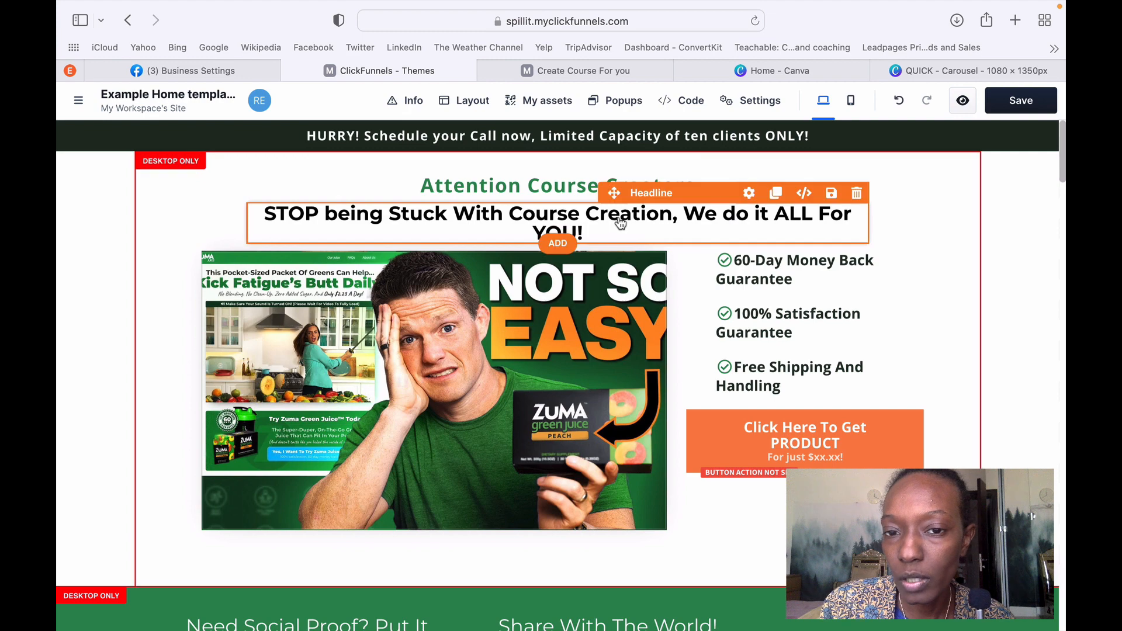
# Switch to the QUICK - Carousel design in Canva and view the brand palette for the word "What".
pyautogui.click(922, 67)
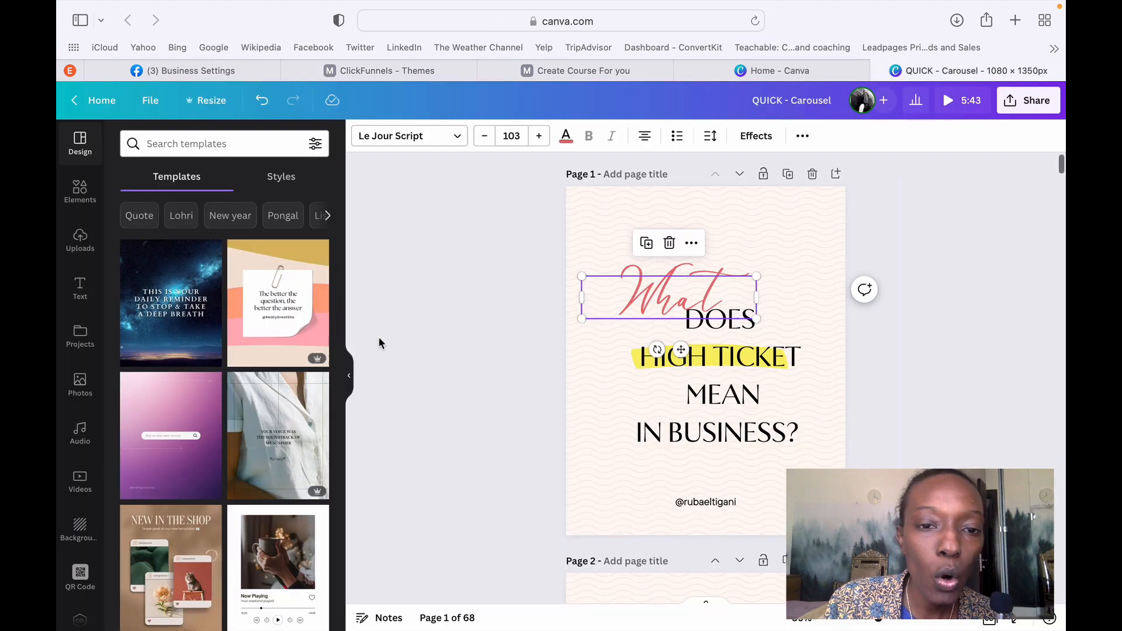
pyautogui.click(754, 69)
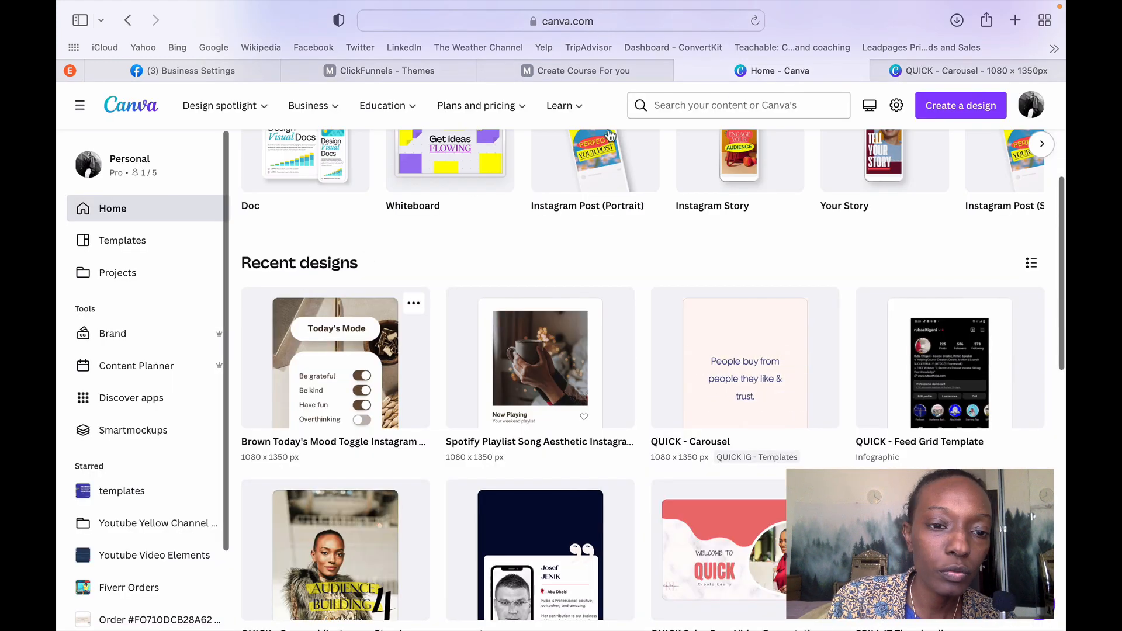
pyautogui.click(956, 72)
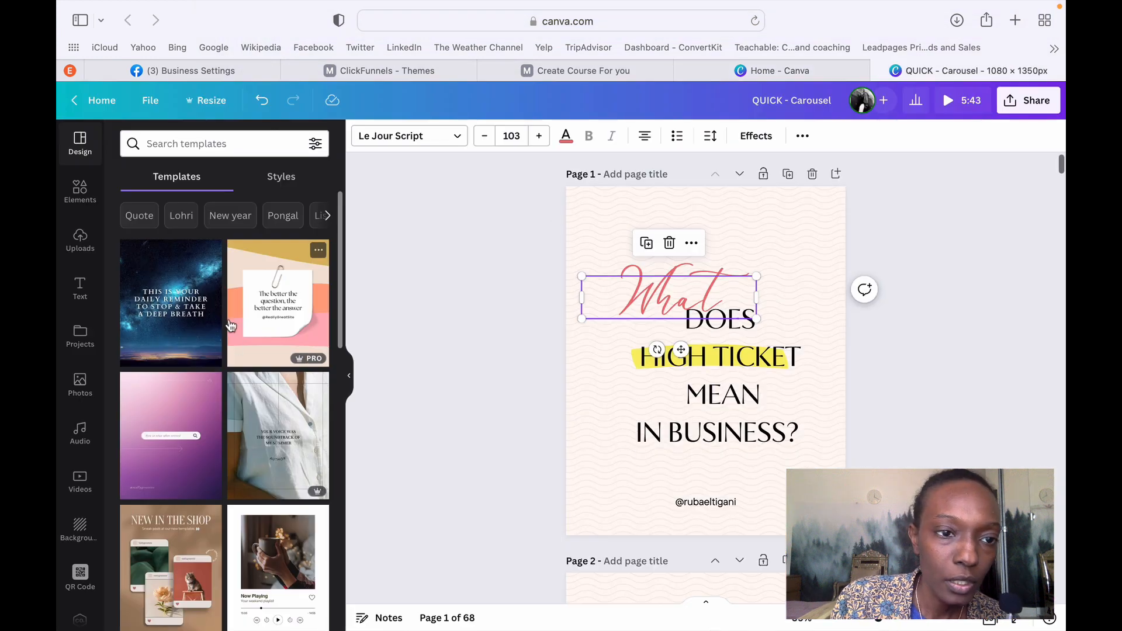
pyautogui.click(565, 135)
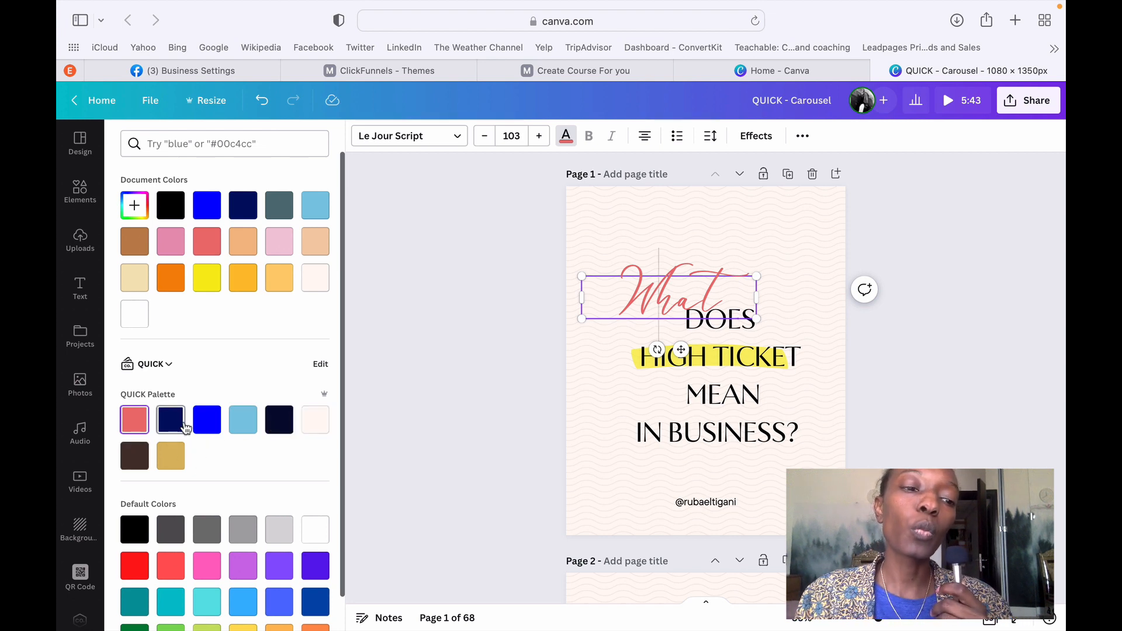
# Return to the ClickFunnels page editor and set the "STOP being Stuck With Course Creation" headline's text colour to hex eb7272.
pyautogui.click(802, 71)
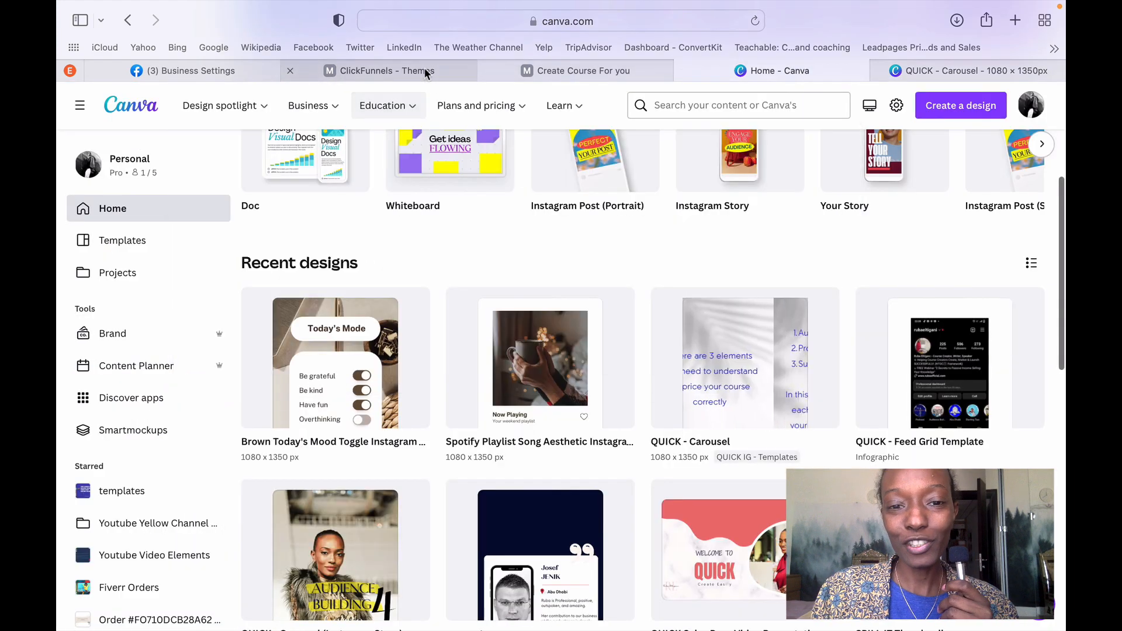
pyautogui.click(424, 69)
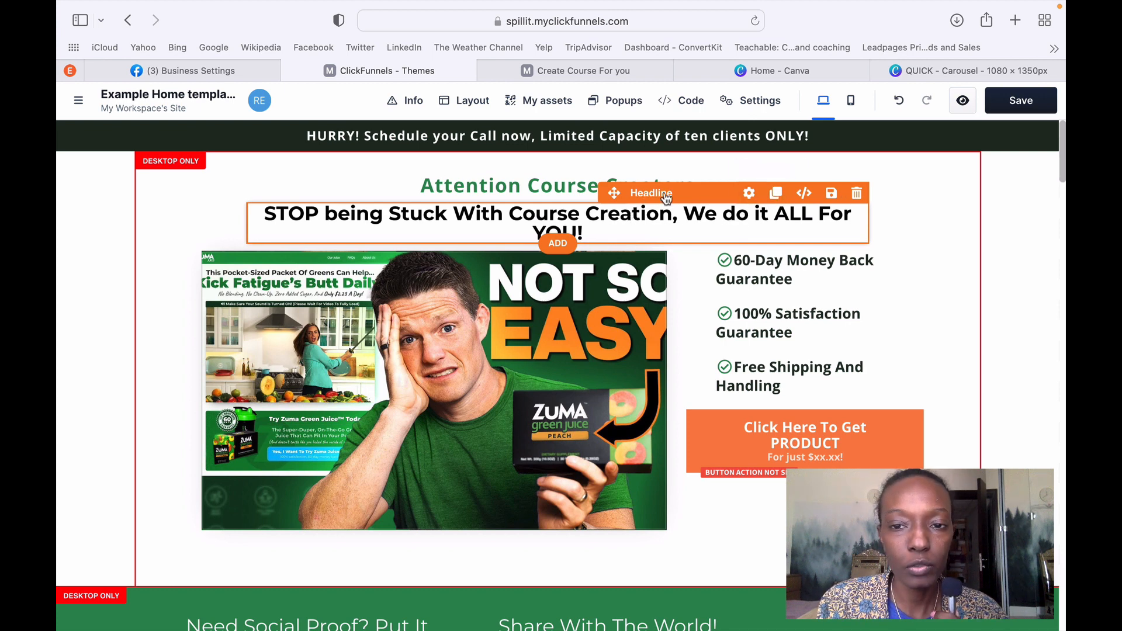
pyautogui.click(749, 194)
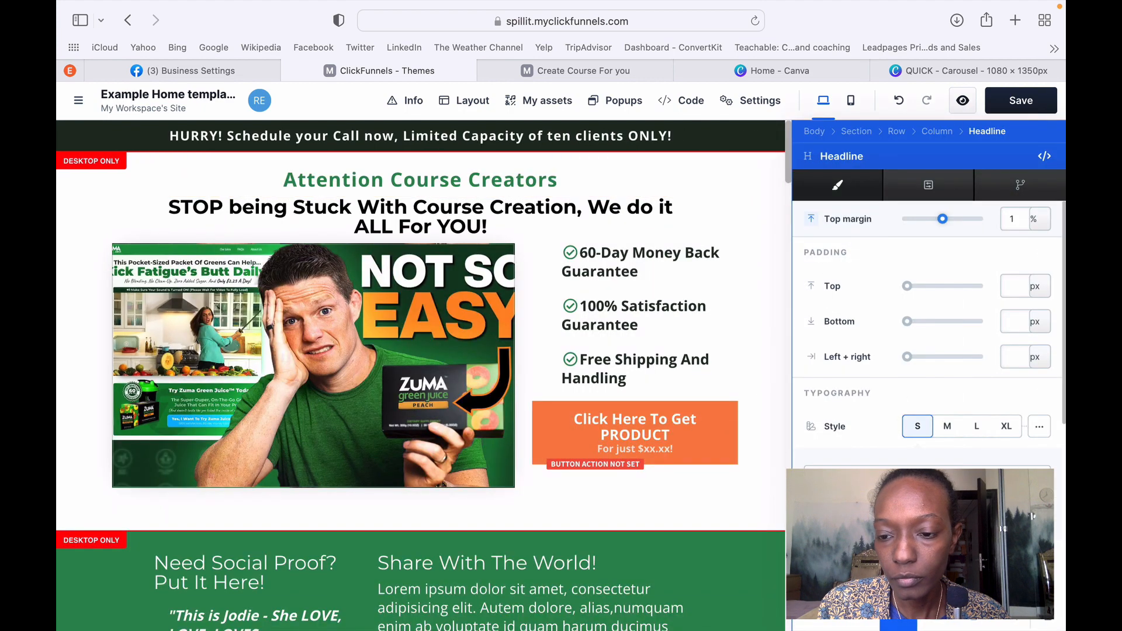
pyautogui.scroll(-3, 881, 352)
pyautogui.click(922, 466)
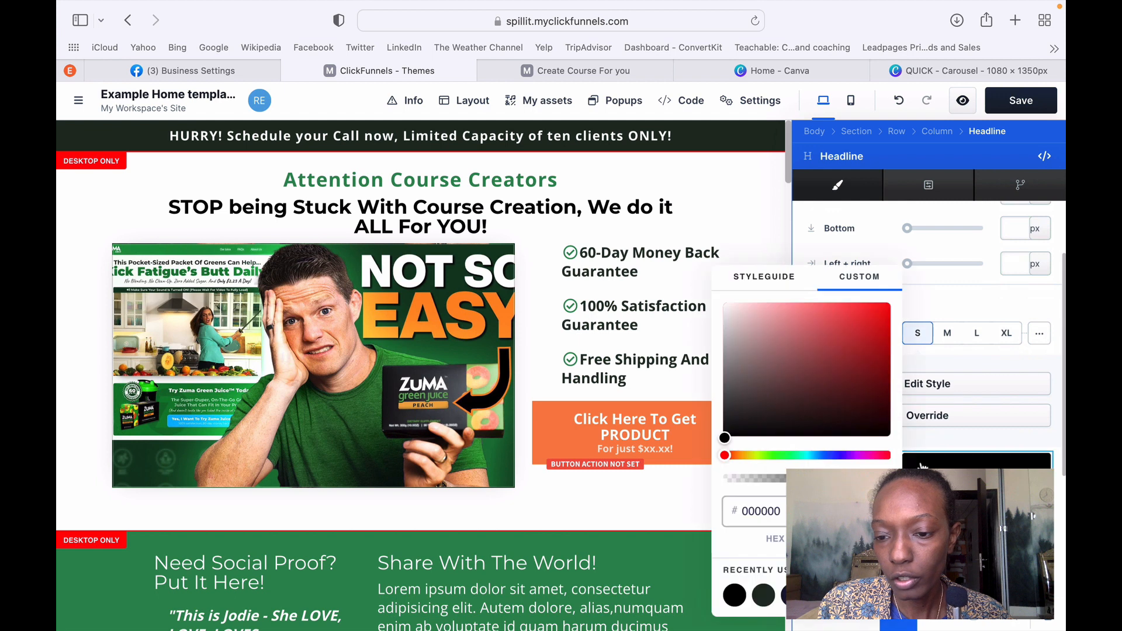
pyautogui.doubleClick(773, 512)
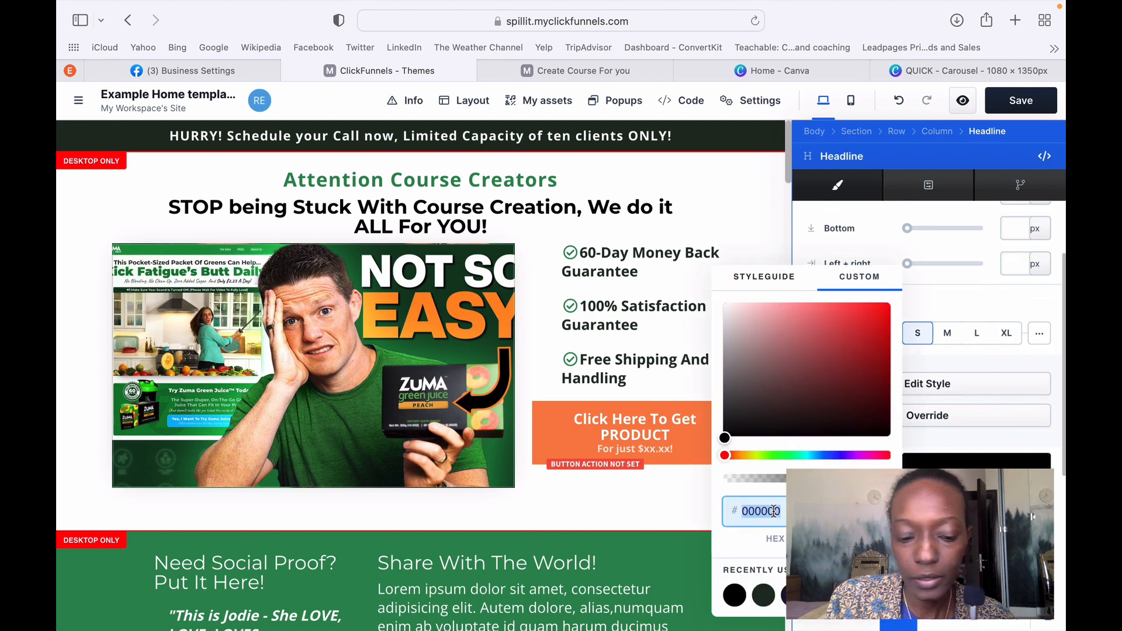
pyautogui.write('eb7272')
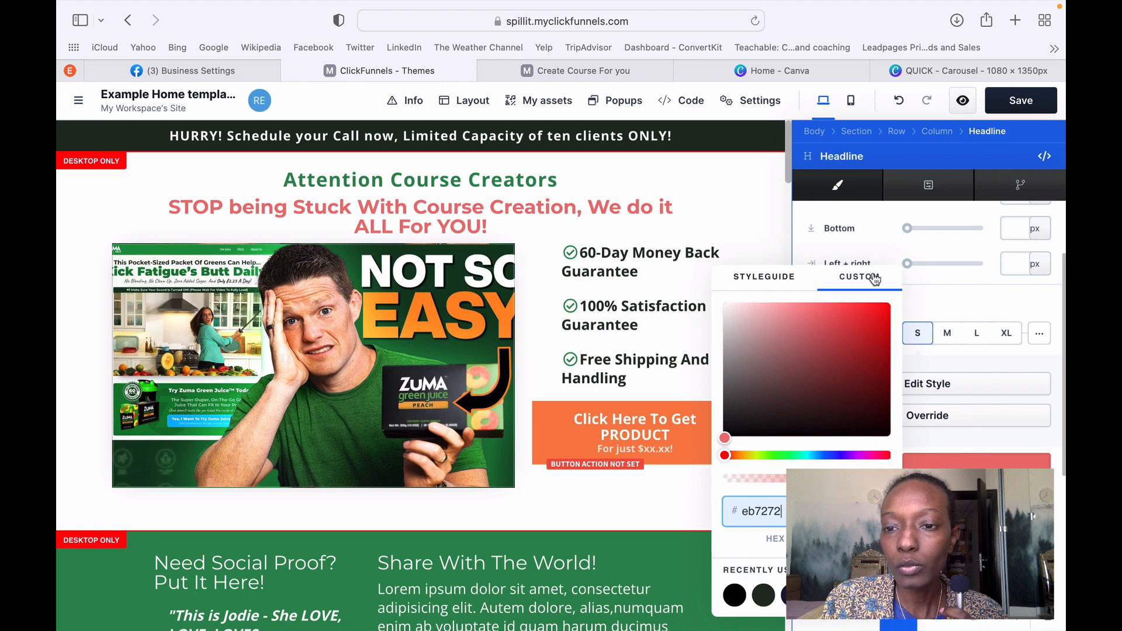
pyautogui.click(732, 174)
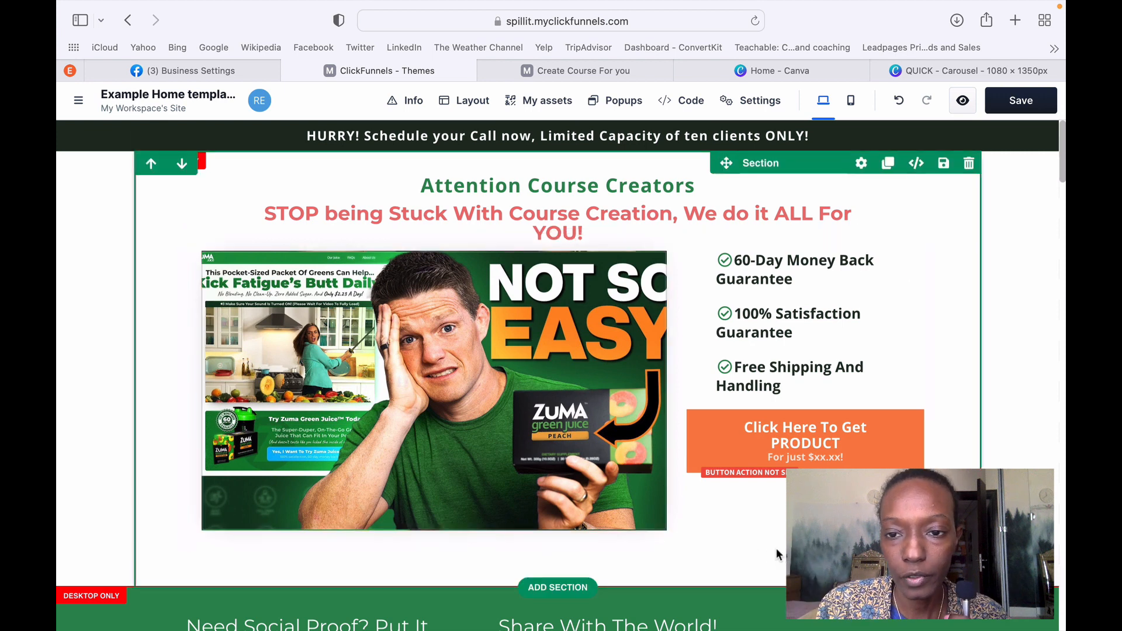
# Try to replace the "60-Day Money Back Guarantee" bullet with the copied text beginning "Quickly Launch your Course", and undo the insertion.
pyautogui.click(771, 280)
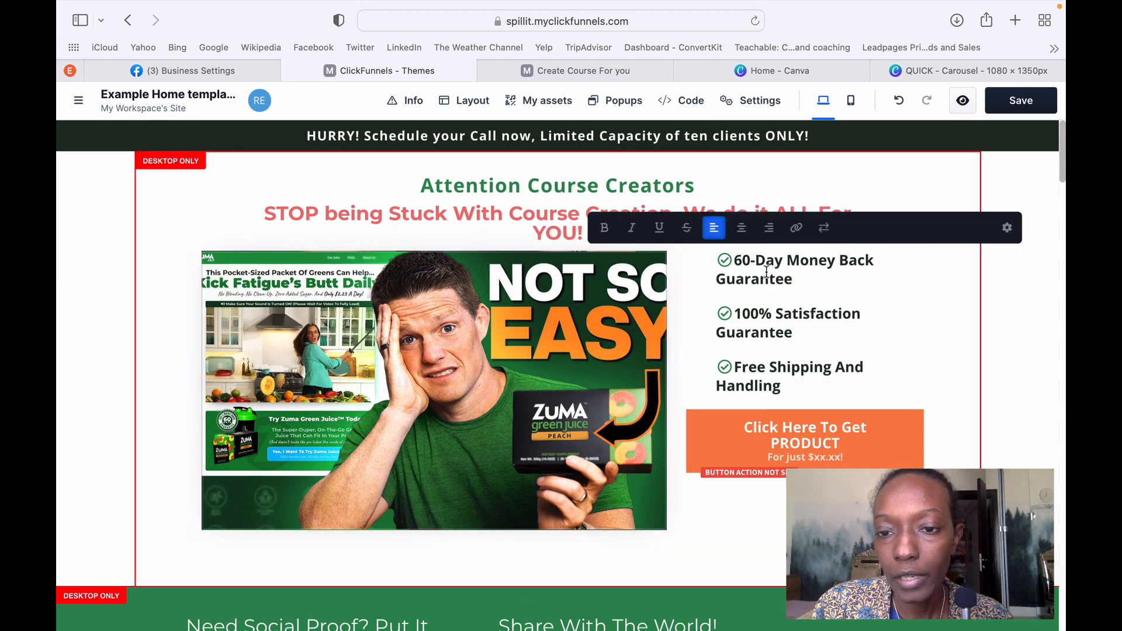
pyautogui.doubleClick(767, 273)
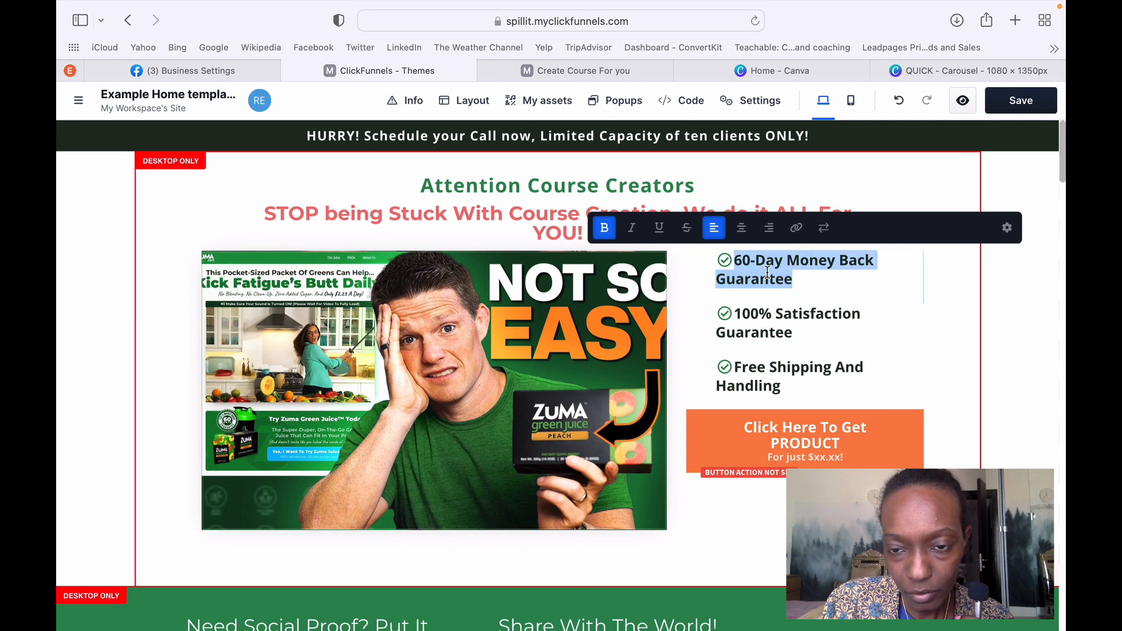
pyautogui.click(769, 273)
pyautogui.press('Escape')
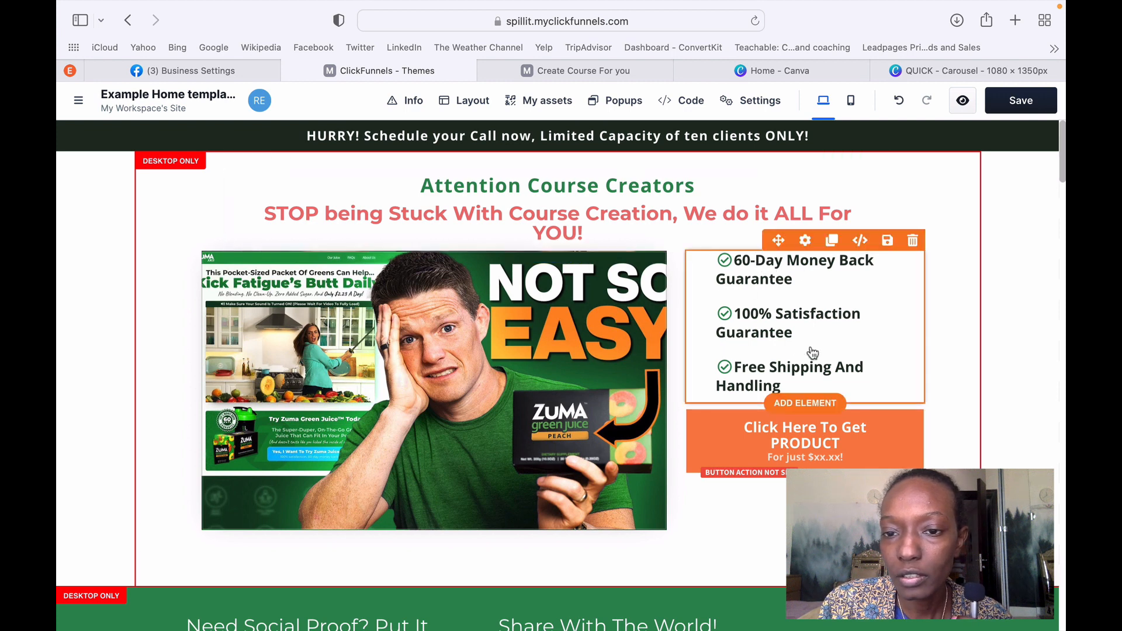
pyautogui.click(769, 268)
pyautogui.doubleClick(771, 268)
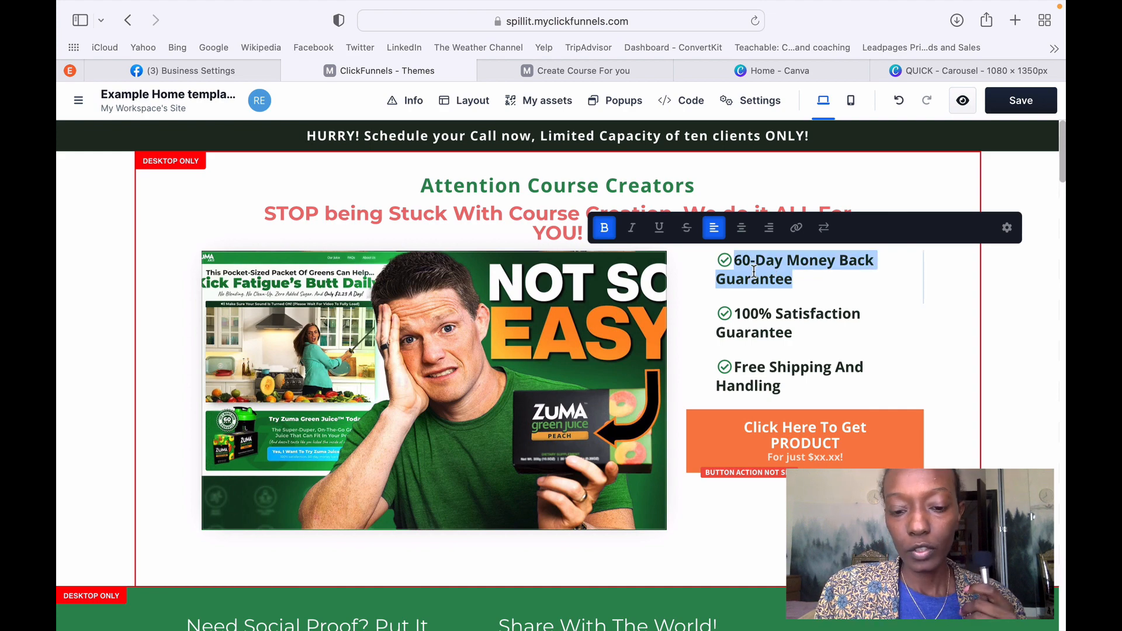
pyautogui.click(713, 9)
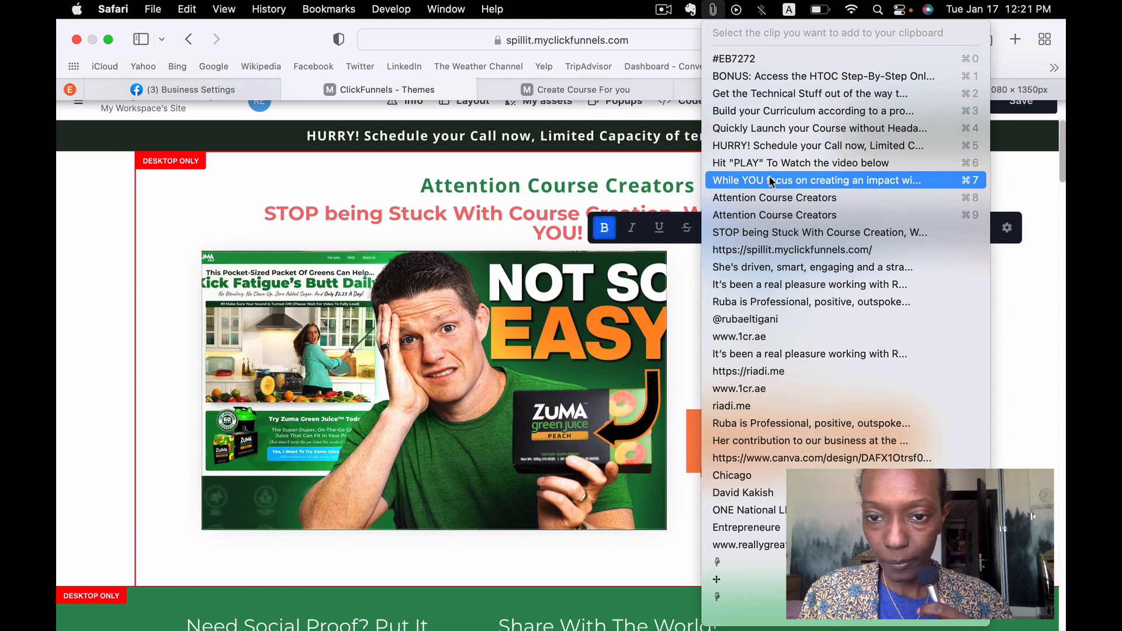
pyautogui.click(793, 129)
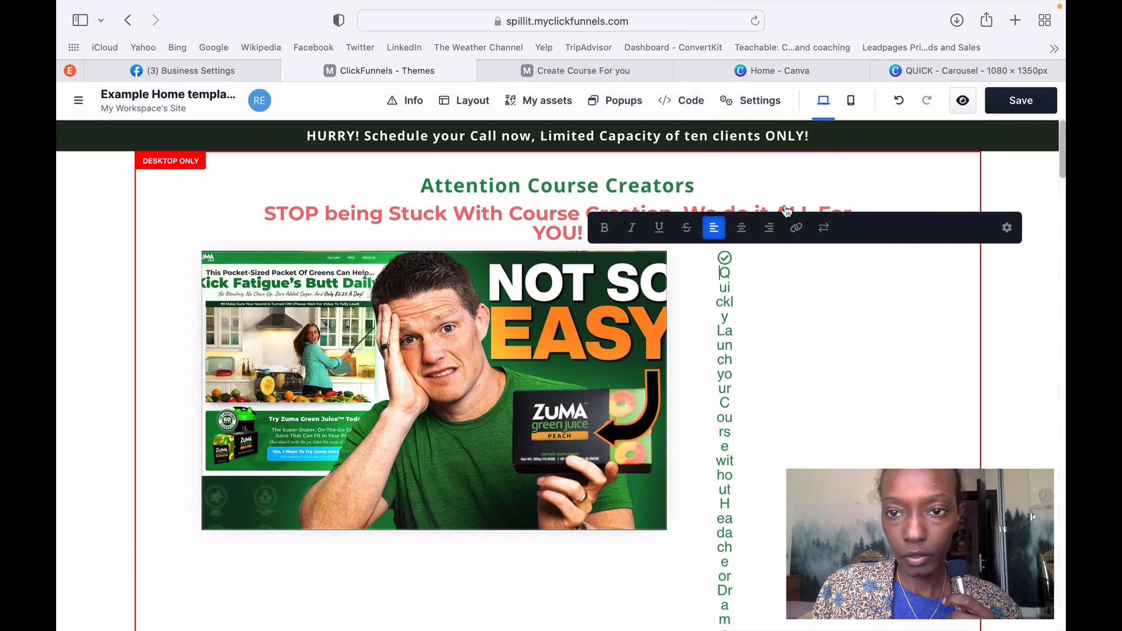
pyautogui.click(899, 100)
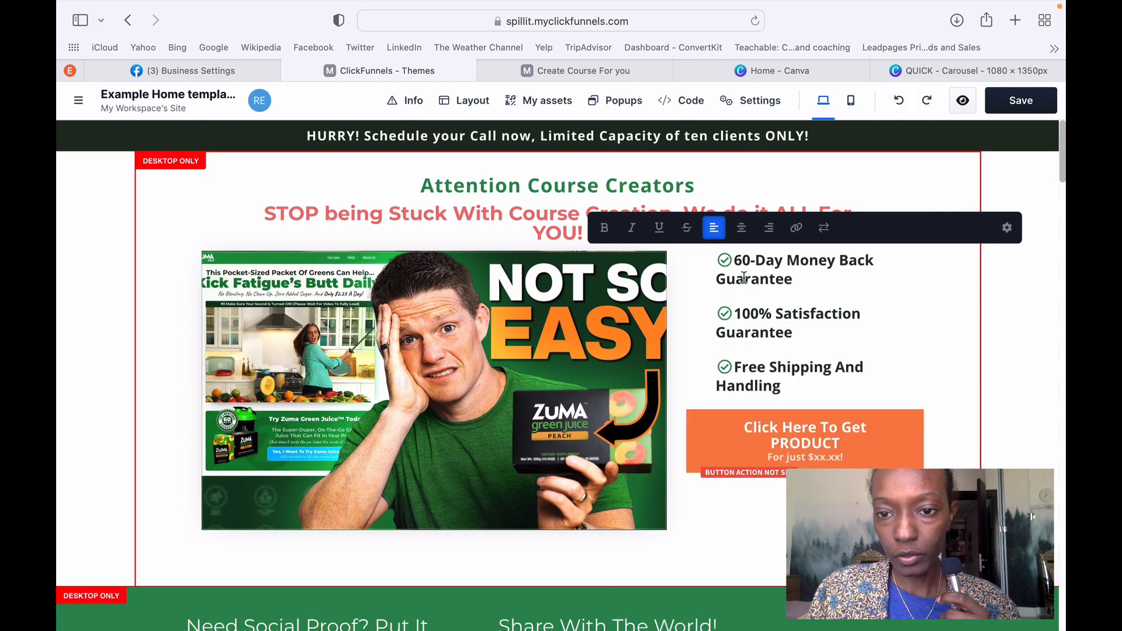
# Replace the "60-Day Money Back Guarantee" bullet with "Quickly Launch your Course without Headache or Drama".
pyautogui.moveTo(735, 260); pyautogui.dragTo(806, 275)
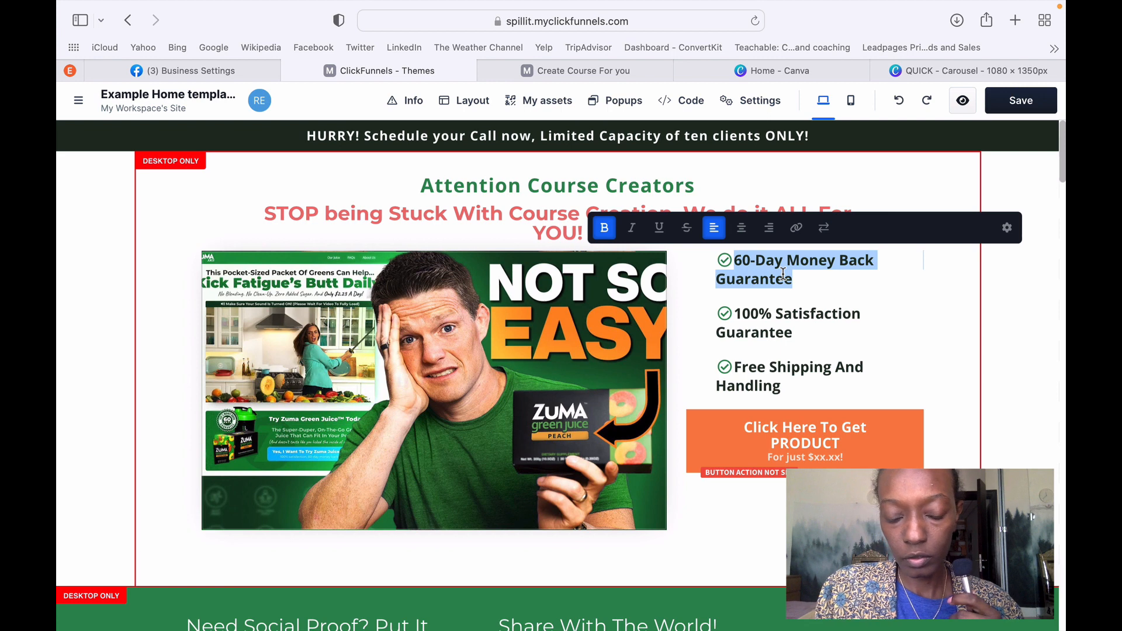
pyautogui.write('Quickly Launch your Course without Headache or Drama')
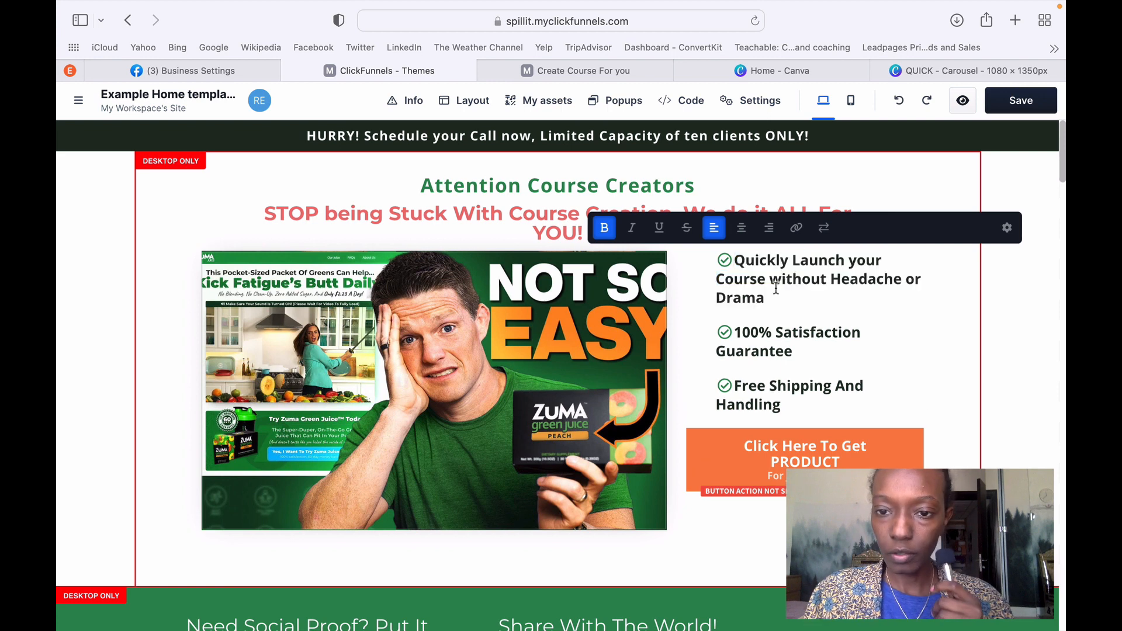
pyautogui.moveTo(771, 292); pyautogui.dragTo(735, 259)
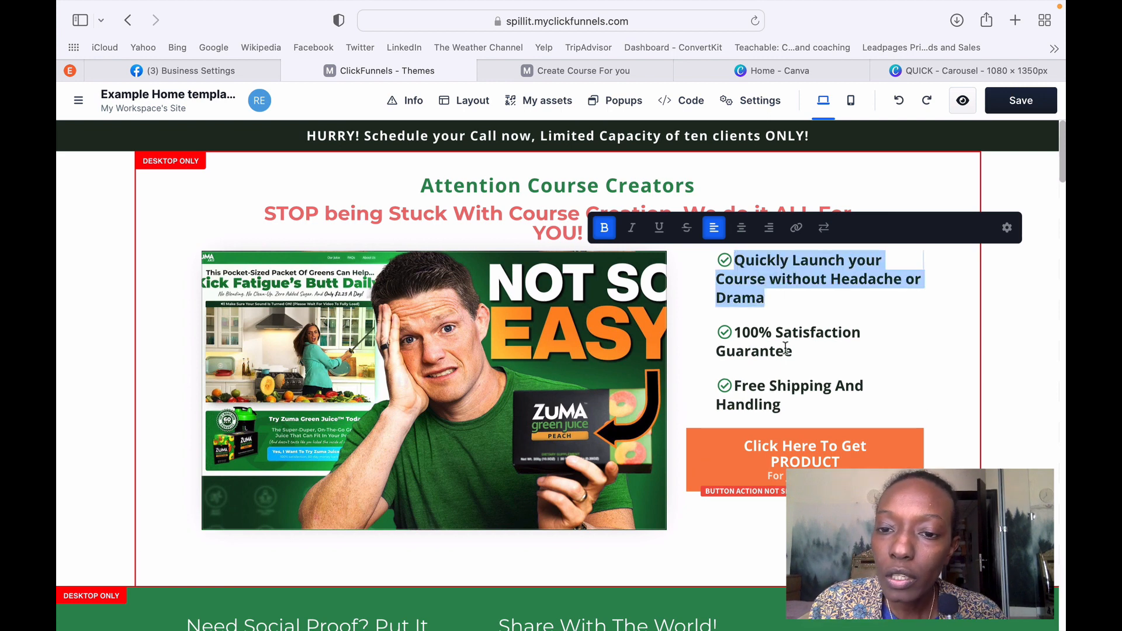
# Replace the "100% Satisfaction Guarantee" bullet with "Build your Curriculum according to a proven Framework of success".
pyautogui.moveTo(795, 353); pyautogui.dragTo(738, 334)
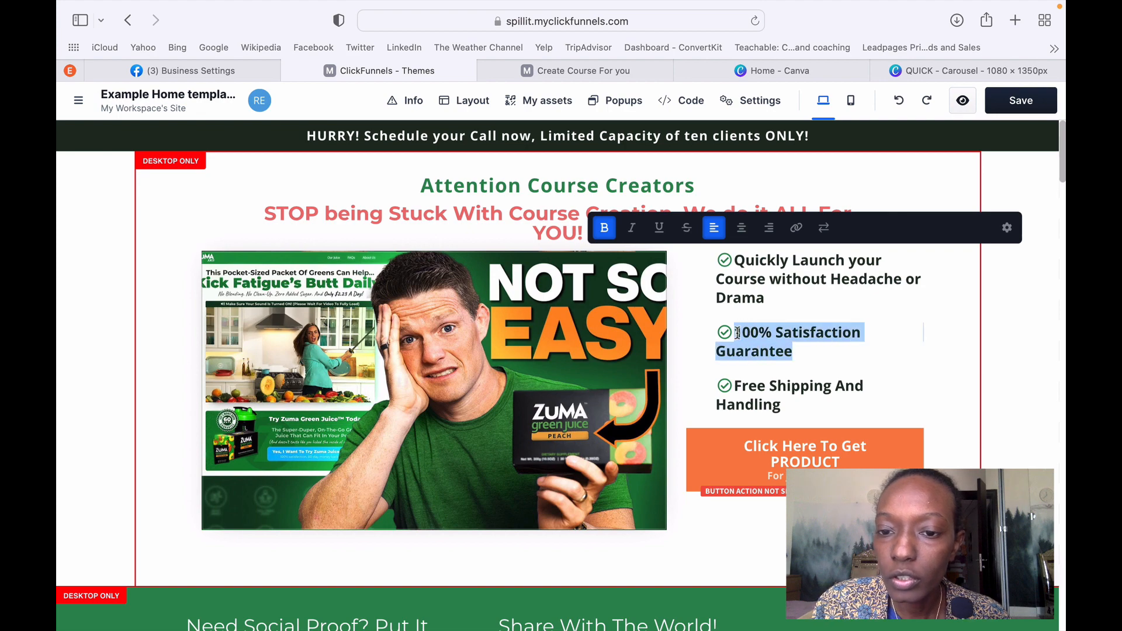
pyautogui.moveTo(768, 6)
pyautogui.click(710, 10)
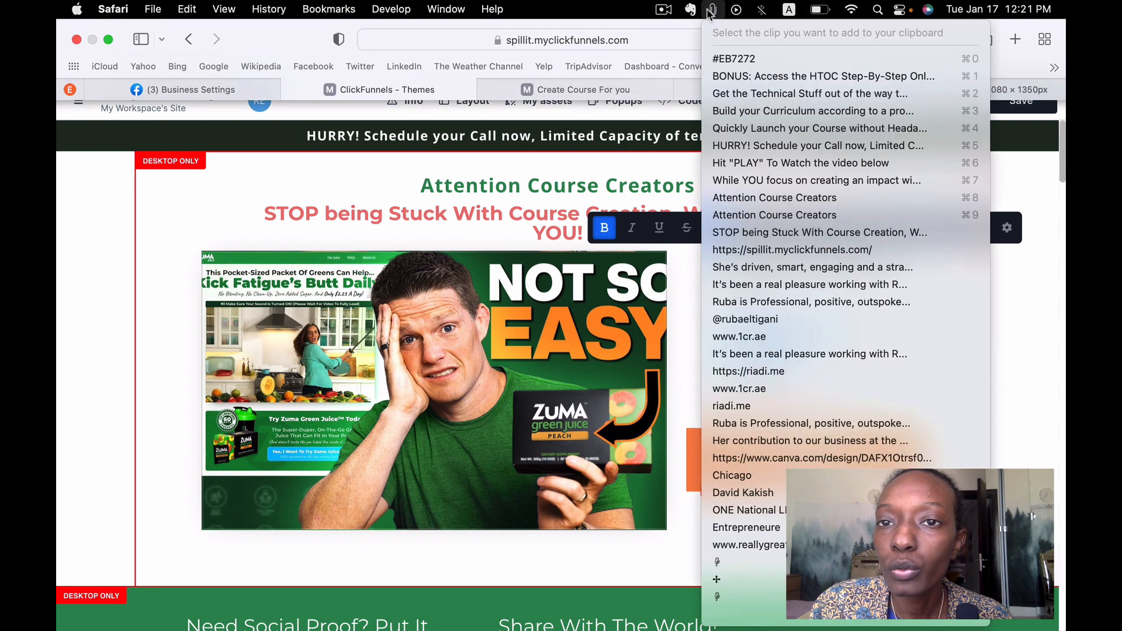
pyautogui.click(749, 111)
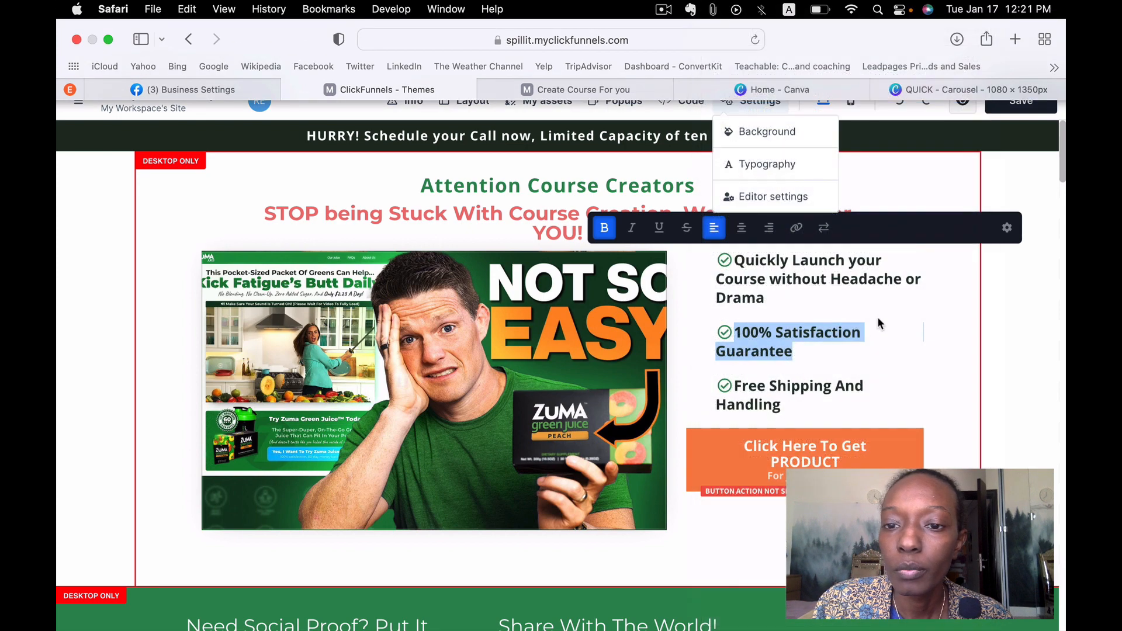
pyautogui.write('Build your Curriculum according to a proven Framework of success')
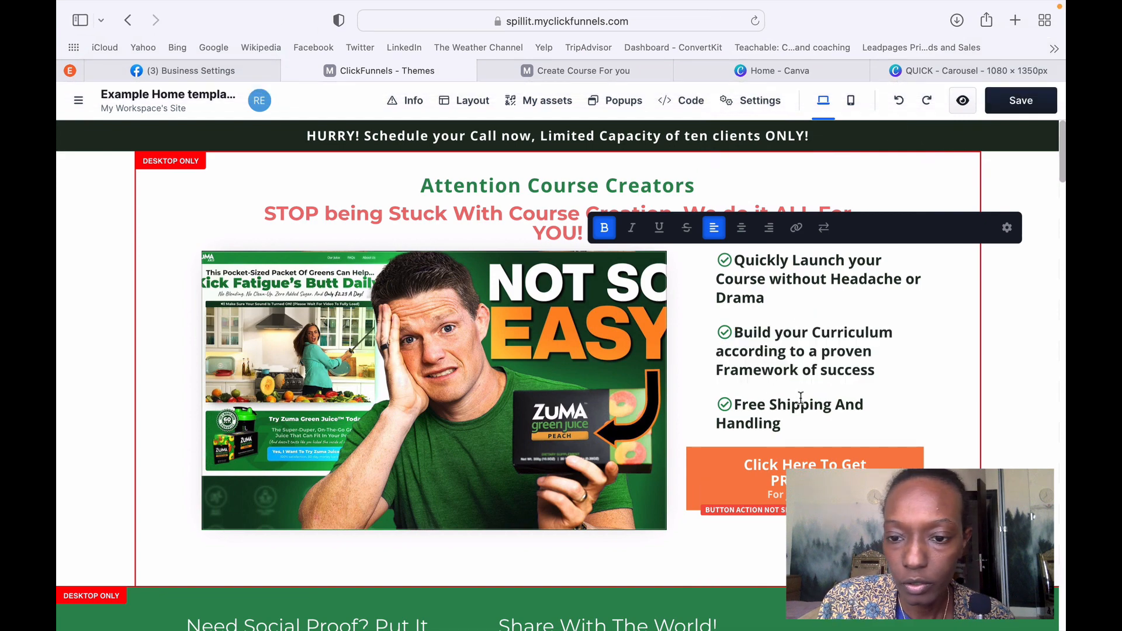
# Replace the third bullet with "Get the Technical Stuff out of the way to focus on what truly matters; creating and impact with a smile on your face.".
pyautogui.moveTo(784, 429); pyautogui.dragTo(737, 404)
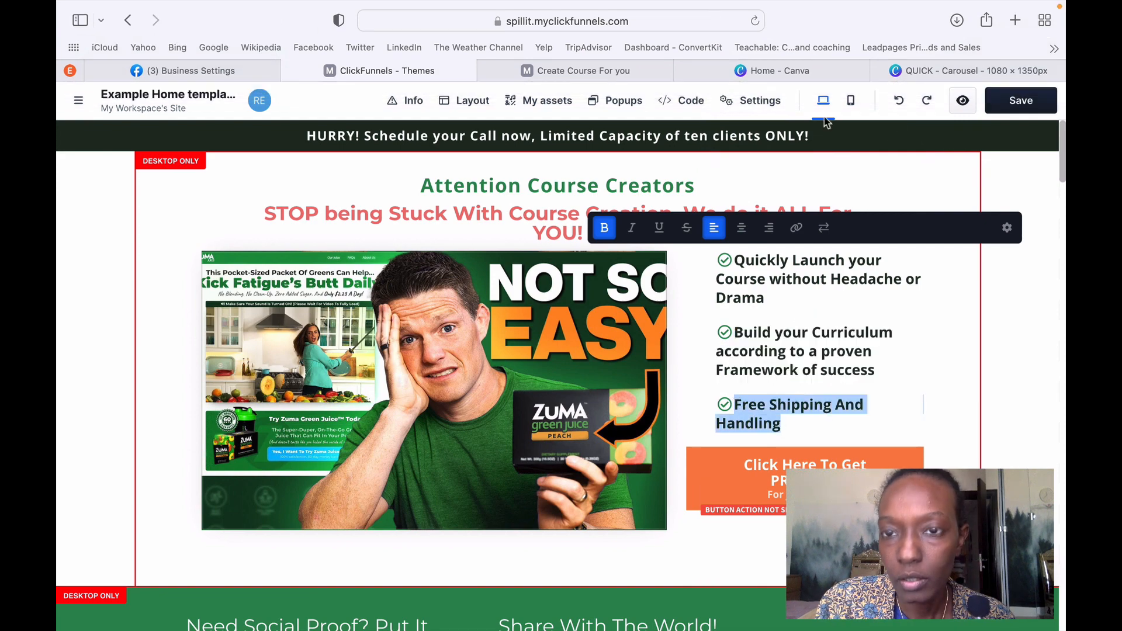
pyautogui.click(712, 8)
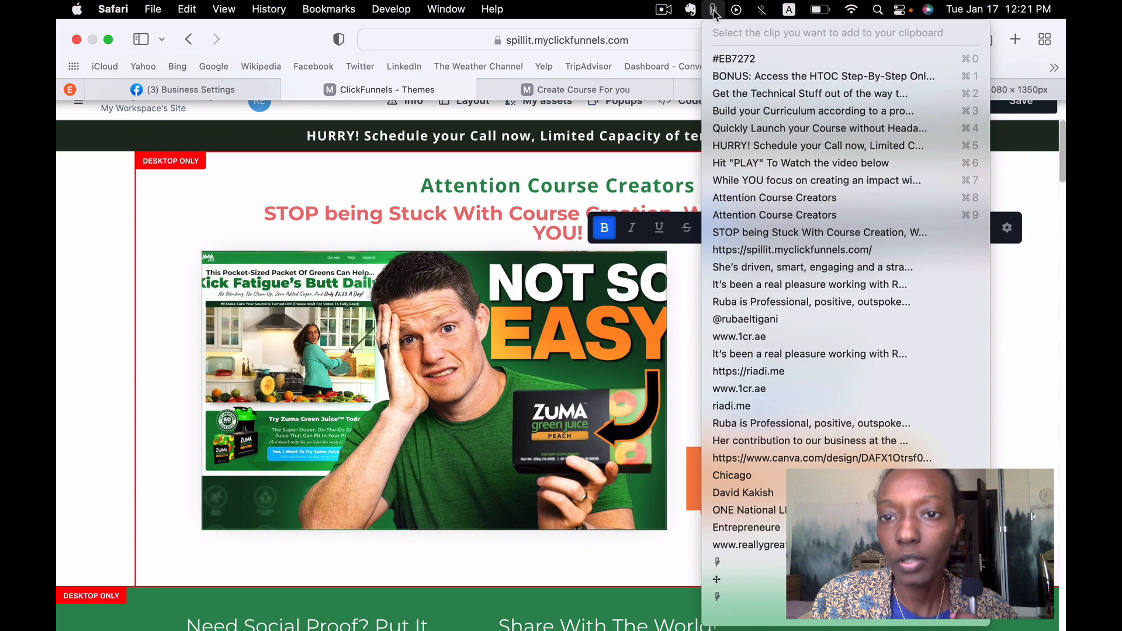
pyautogui.click(765, 94)
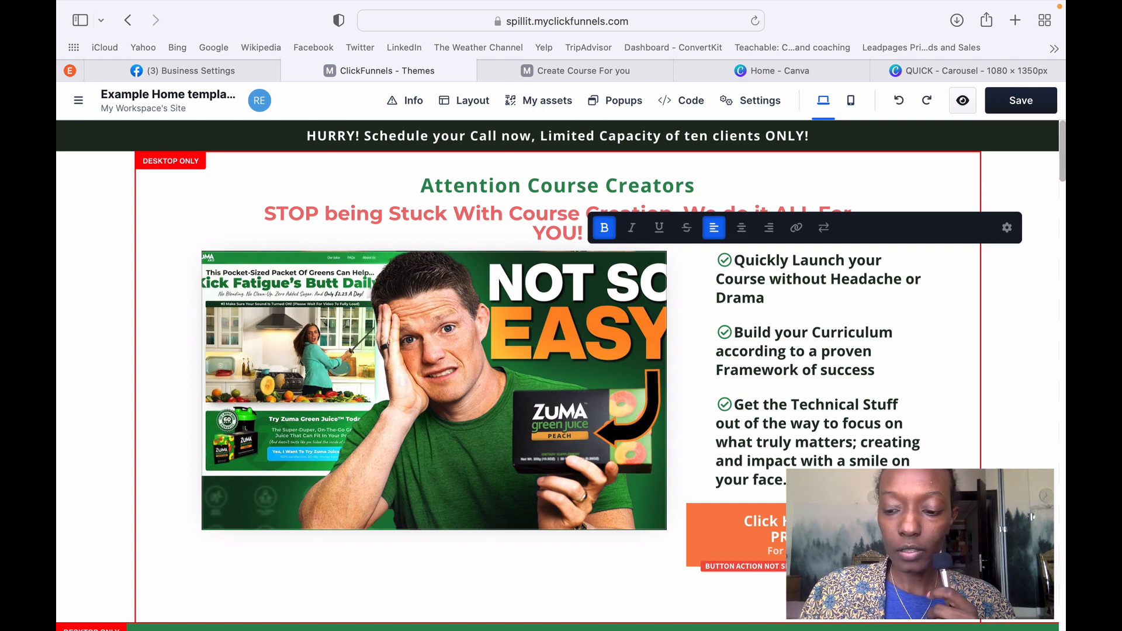
# Add a fourth bullet from the copied text beginning "BONUS: Access the HTOC Step-By-Step" and make it bold.
pyautogui.press('Return')
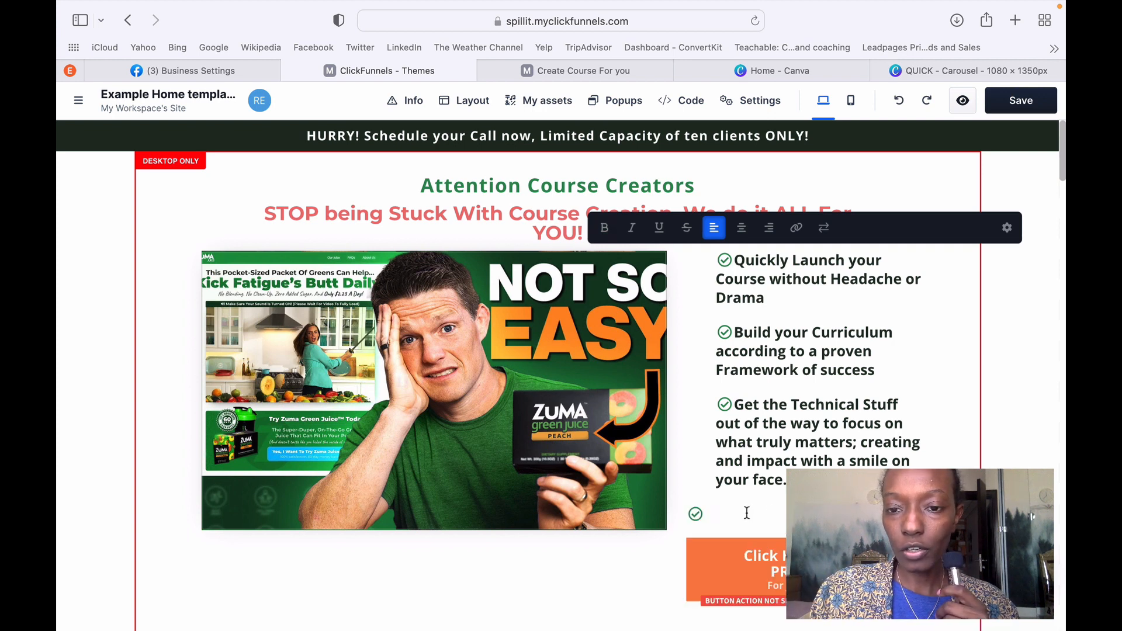
pyautogui.click(713, 9)
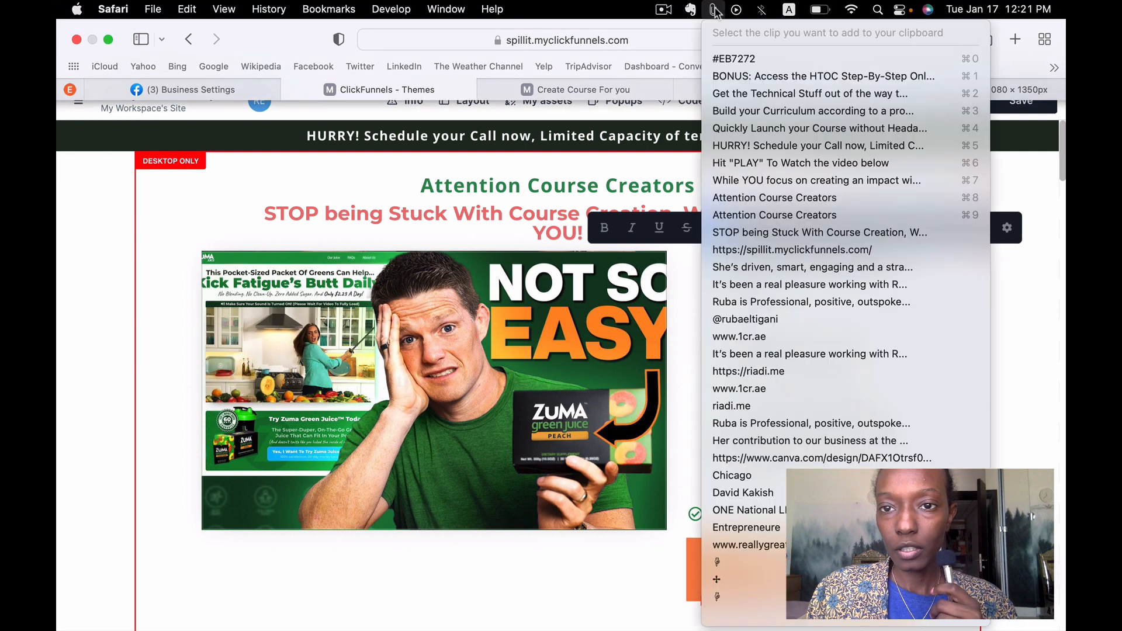
pyautogui.click(727, 76)
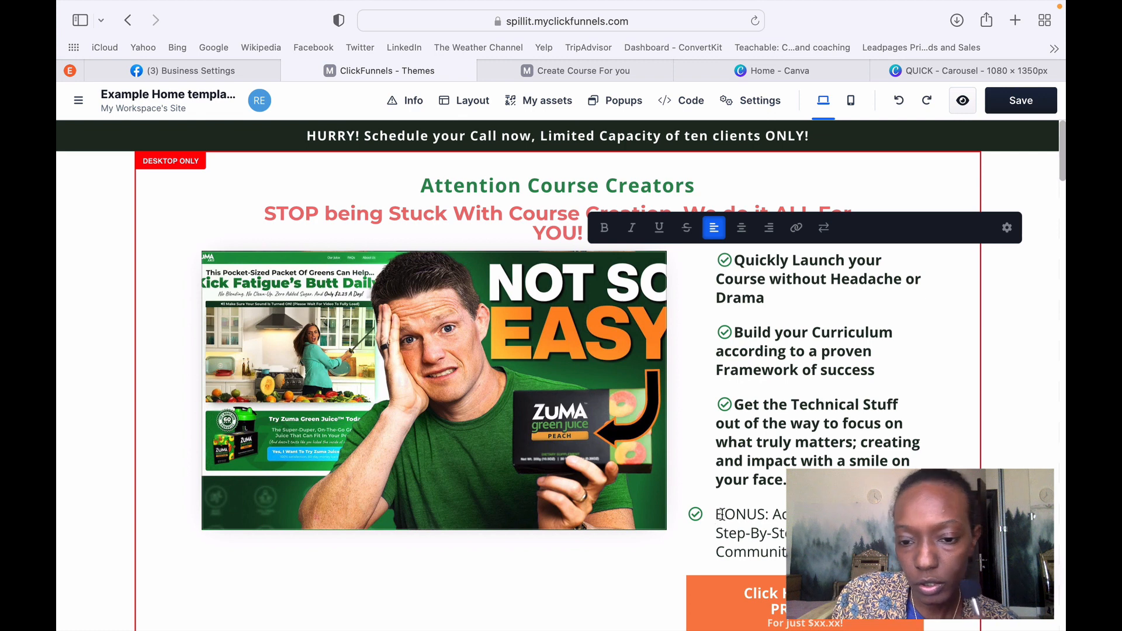
pyautogui.moveTo(717, 514); pyautogui.dragTo(848, 552)
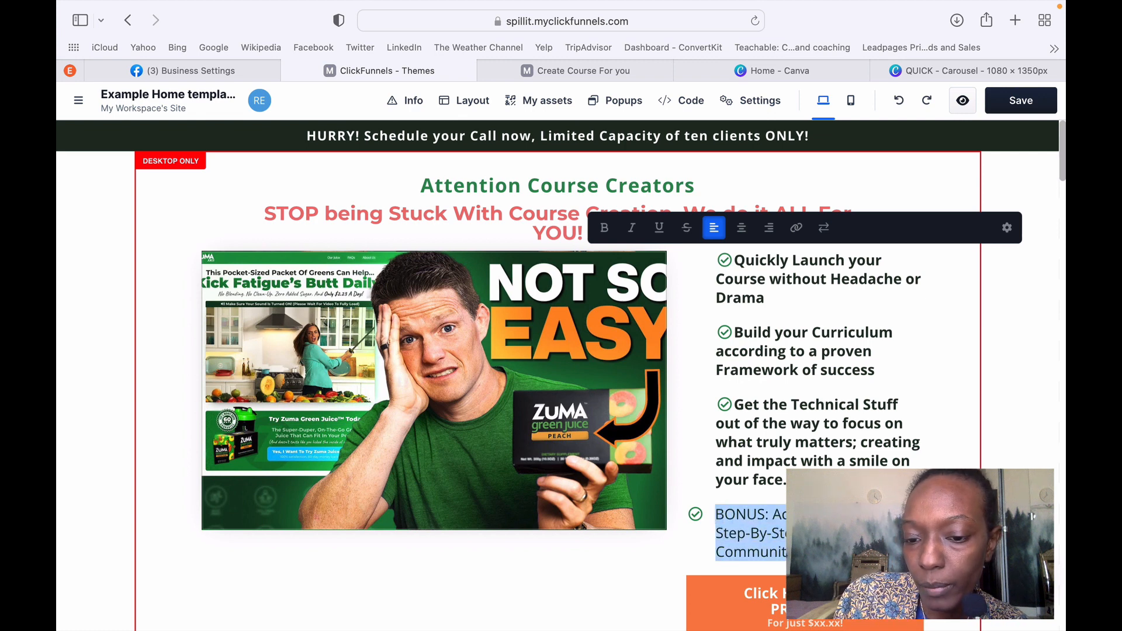
pyautogui.click(604, 228)
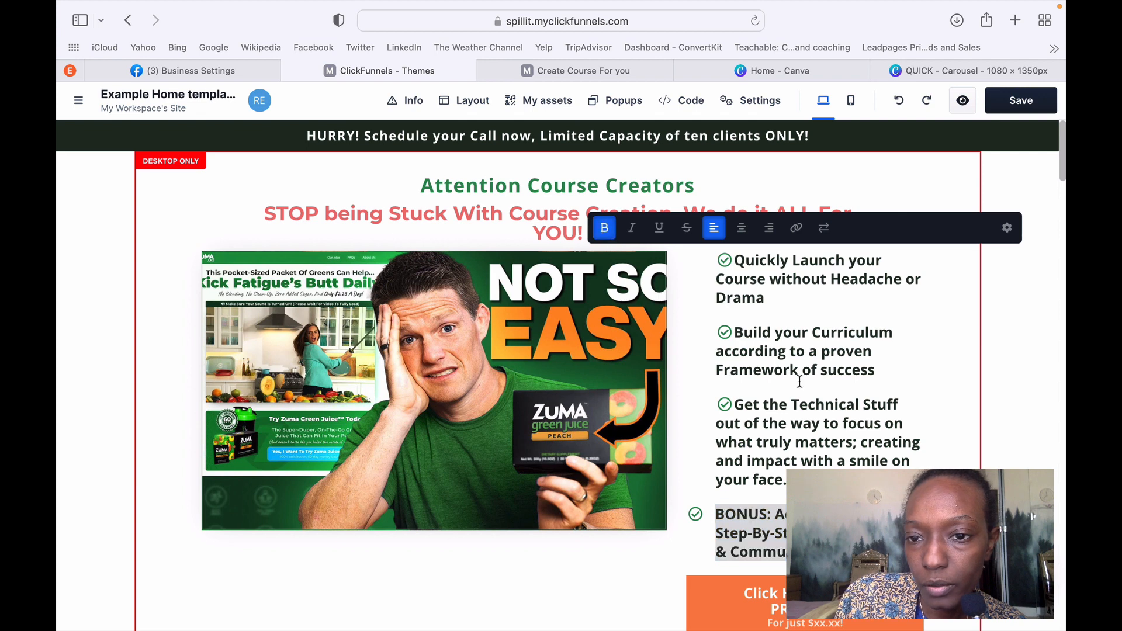
pyautogui.click(826, 230)
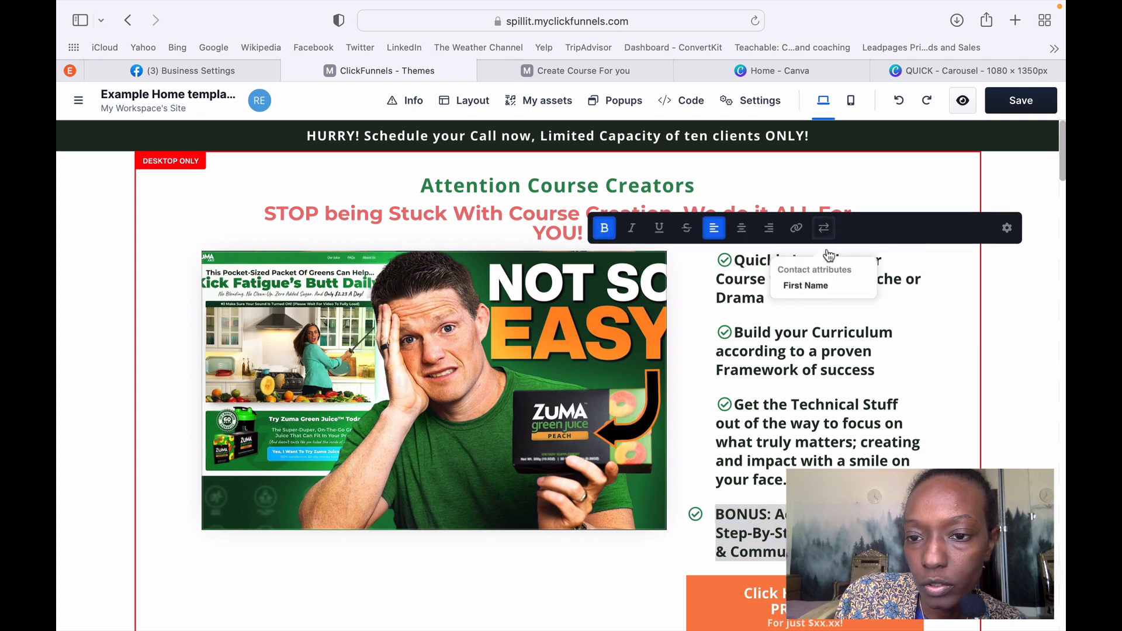
pyautogui.click(997, 397)
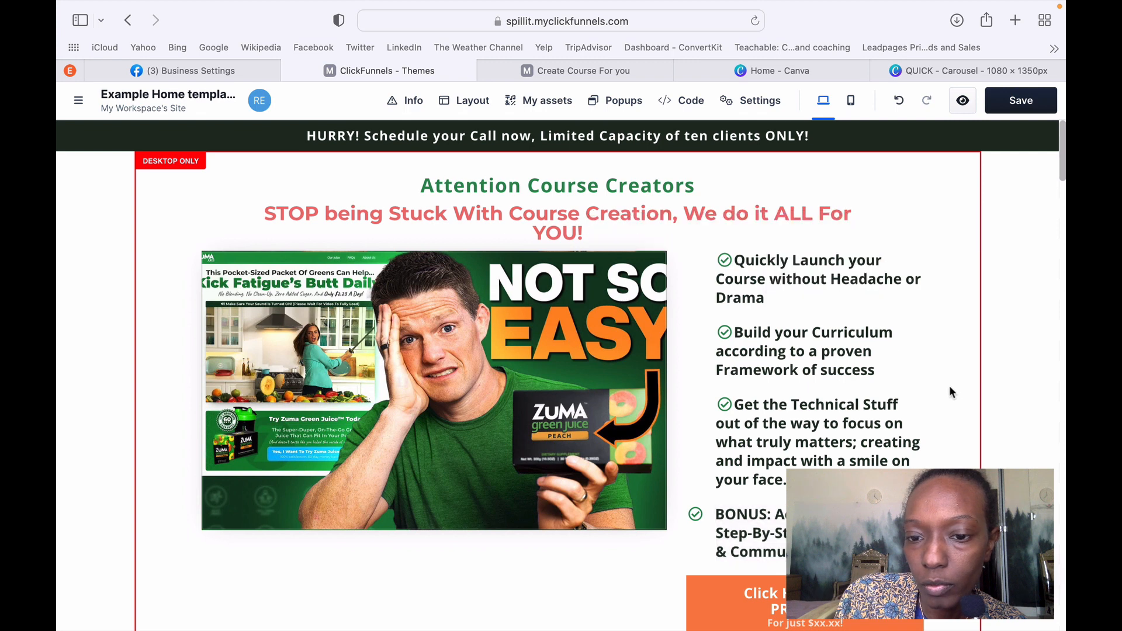
# Try centre and right alignment on the BONUS bullet and return the checklist to left alignment.
pyautogui.click(745, 414)
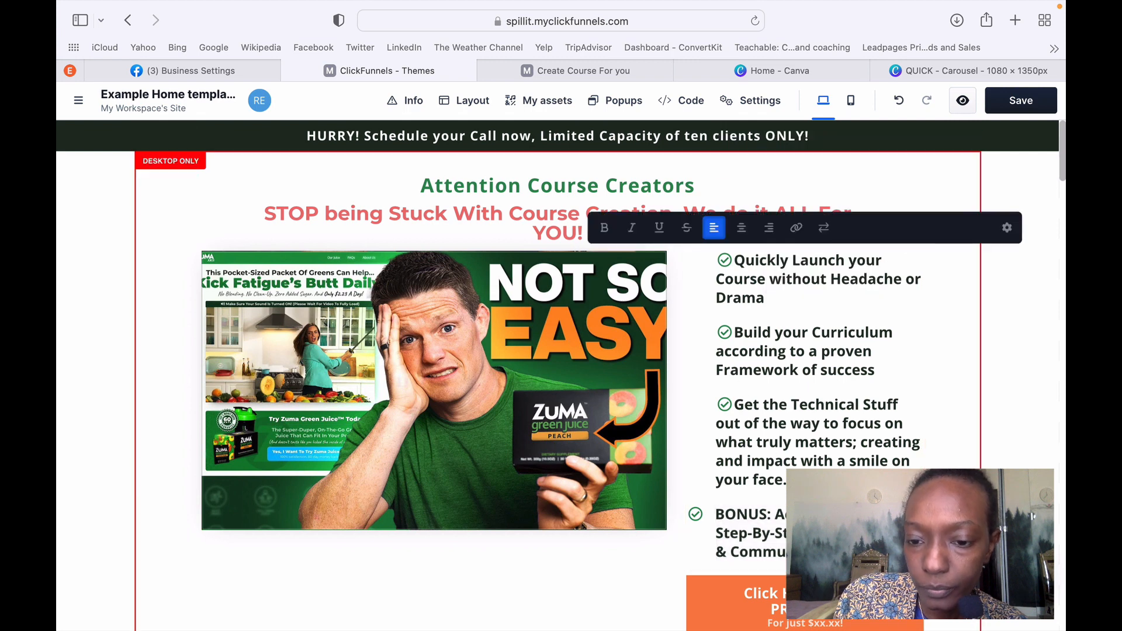
pyautogui.moveTo(976, 472); pyautogui.dragTo(710, 401)
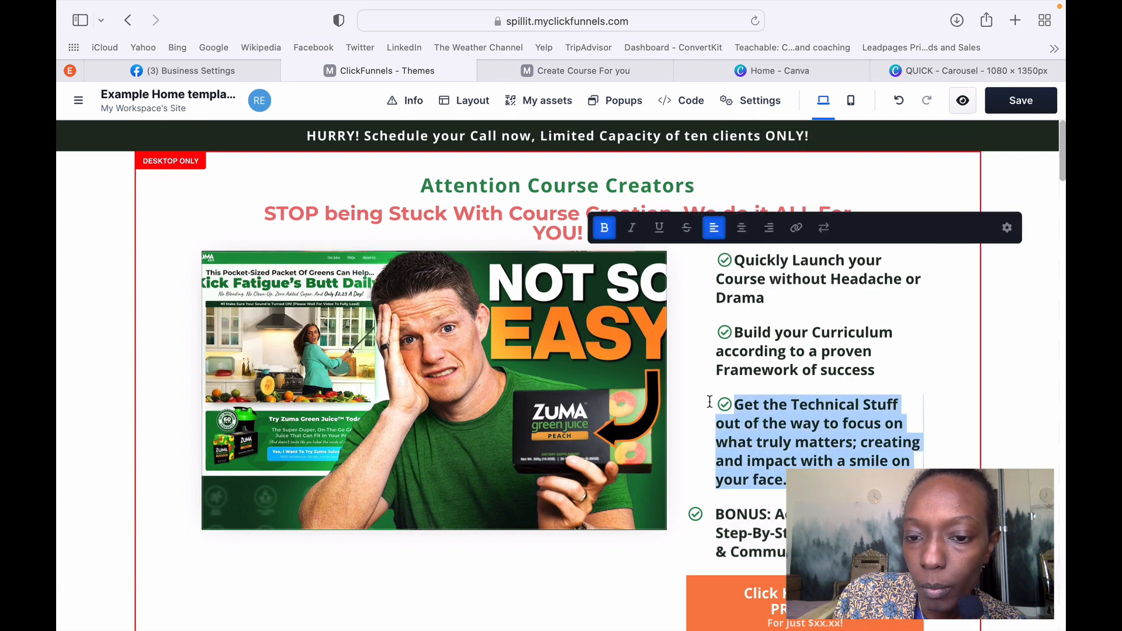
pyautogui.click(689, 517)
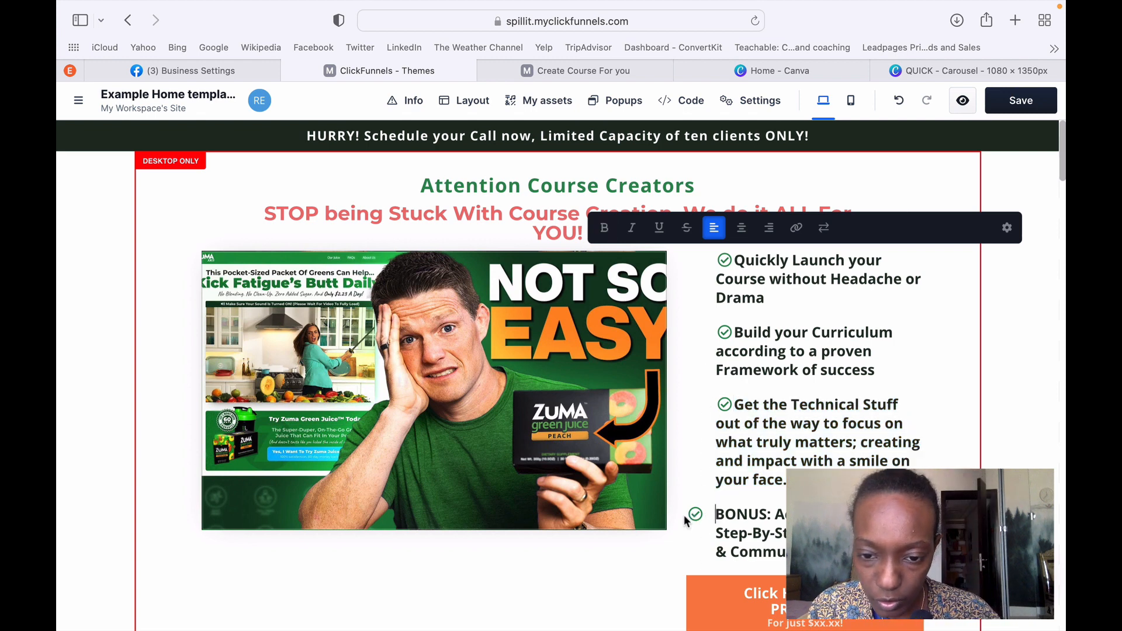
pyautogui.tripleClick(712, 515)
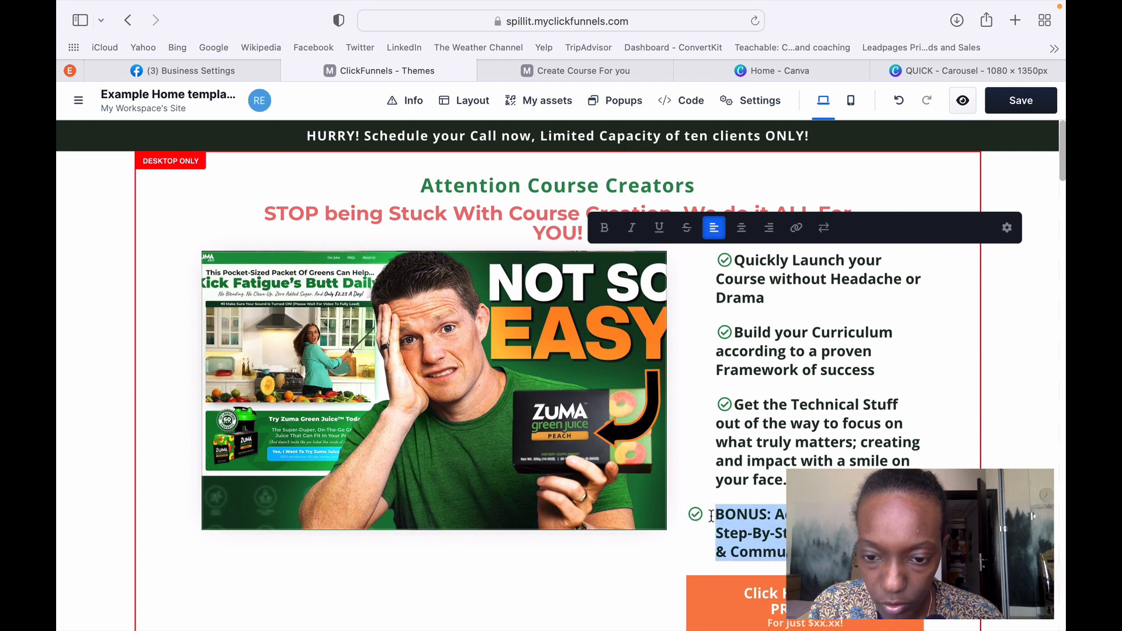
pyautogui.click(744, 230)
pyautogui.click(719, 232)
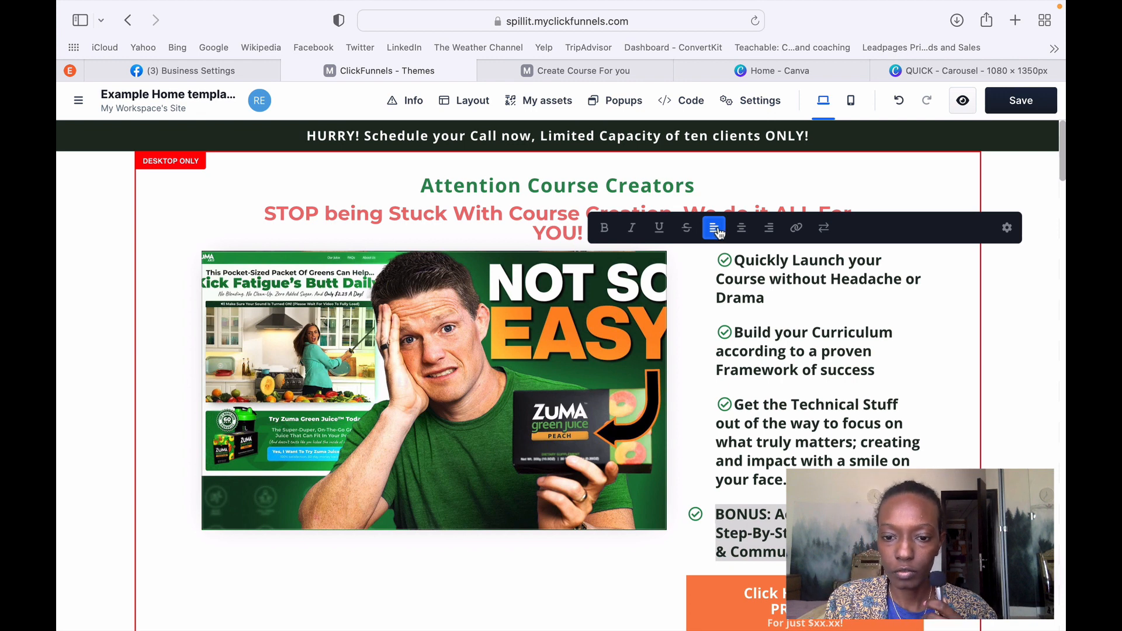
pyautogui.click(770, 229)
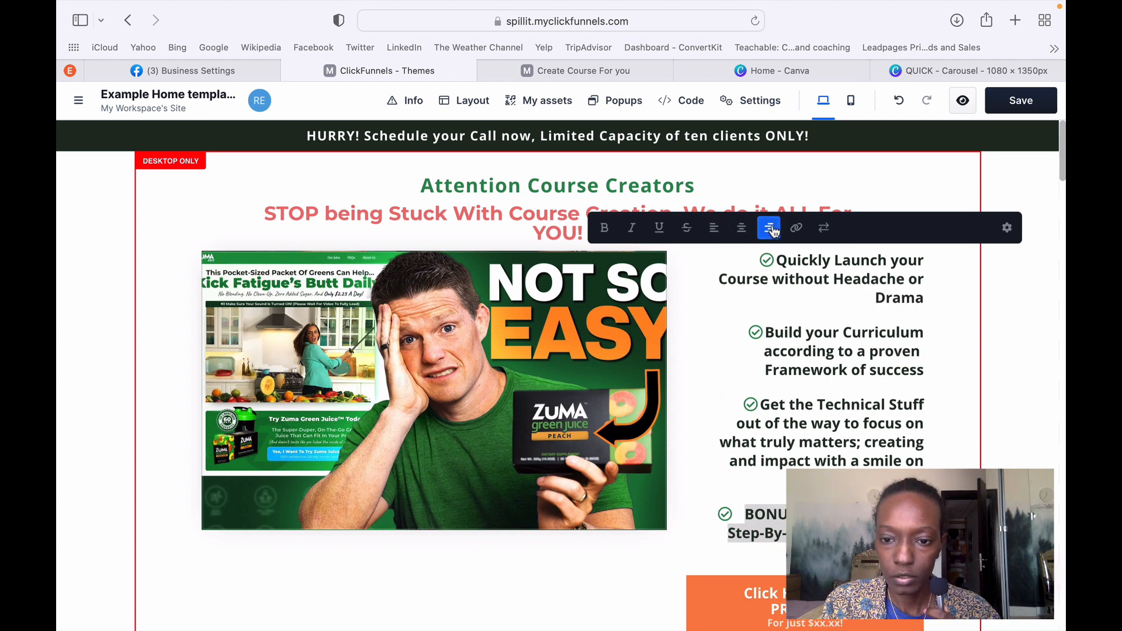
pyautogui.click(714, 231)
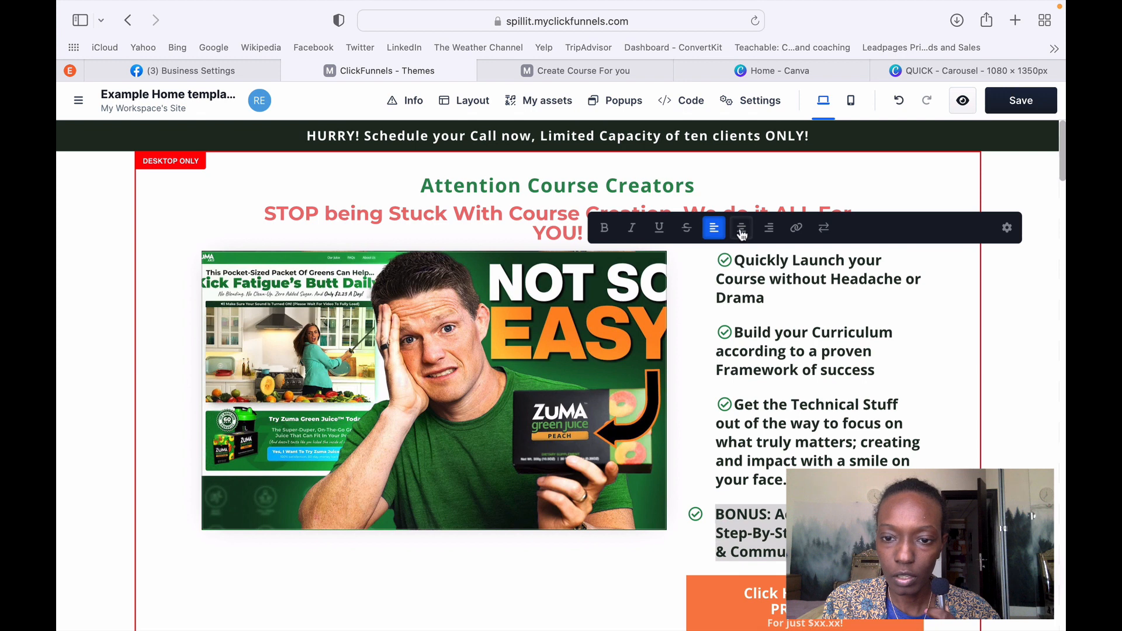
pyautogui.click(741, 230)
pyautogui.click(714, 230)
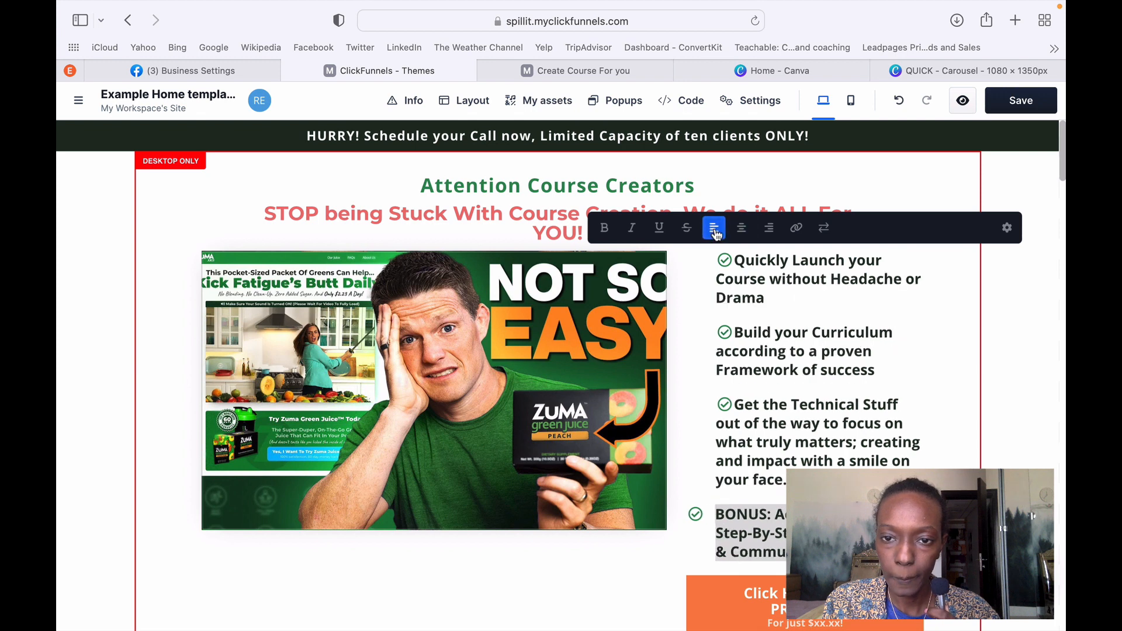
# Try to fix the BONUS bullet's indent by merging it into the third bullet and splitting it off again.
pyautogui.tripleClick(705, 510)
pyautogui.click(714, 513)
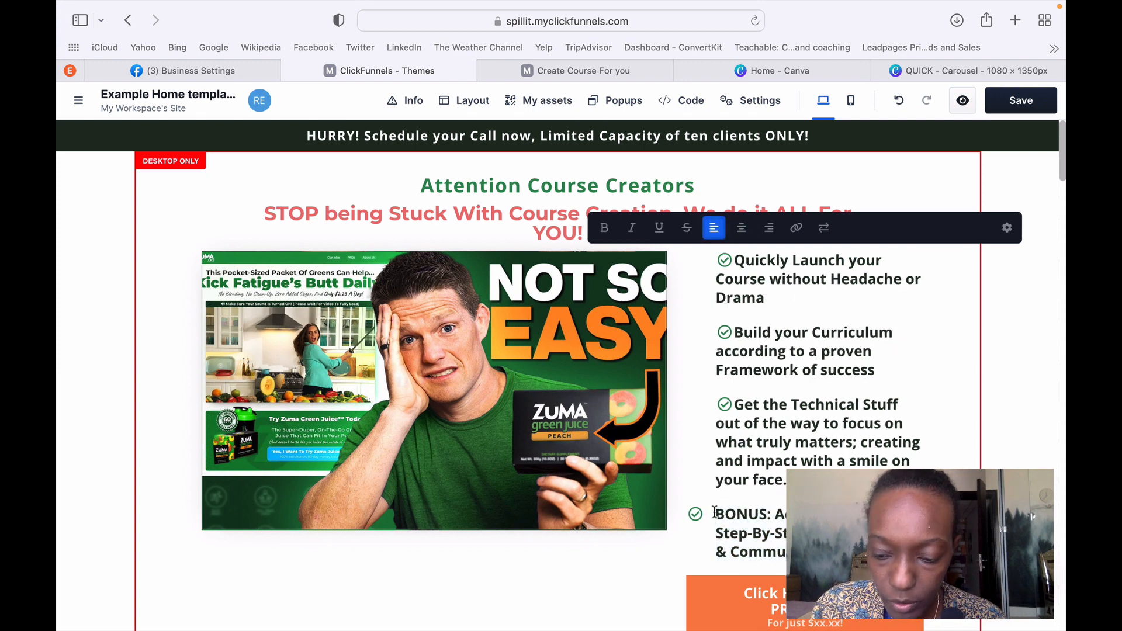
pyautogui.press('BackSpace')
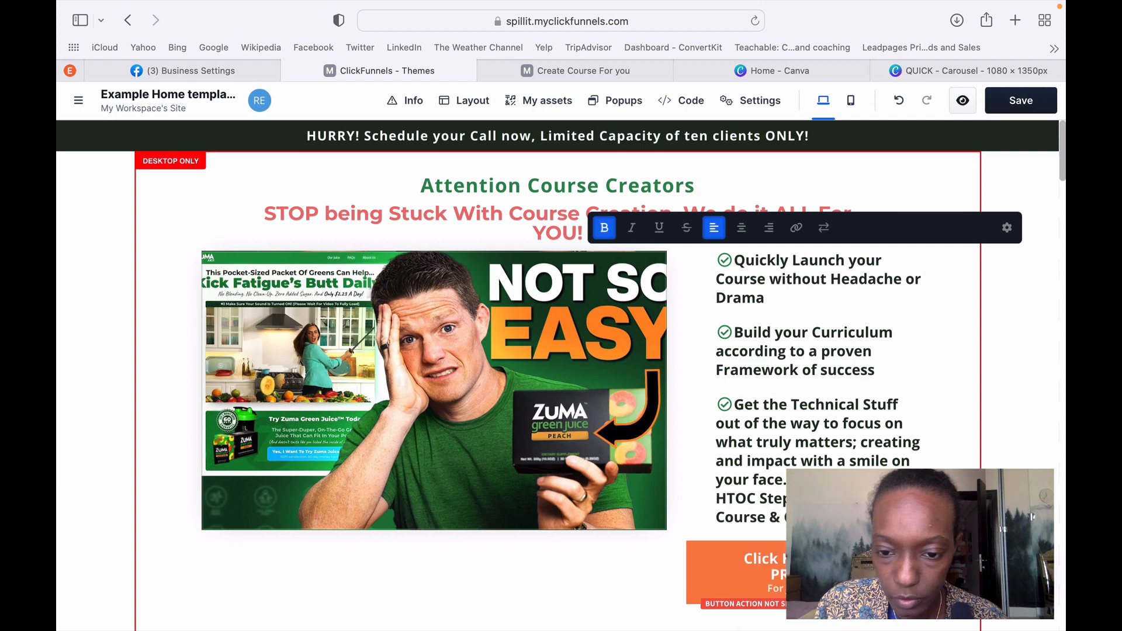
pyautogui.press('Return')
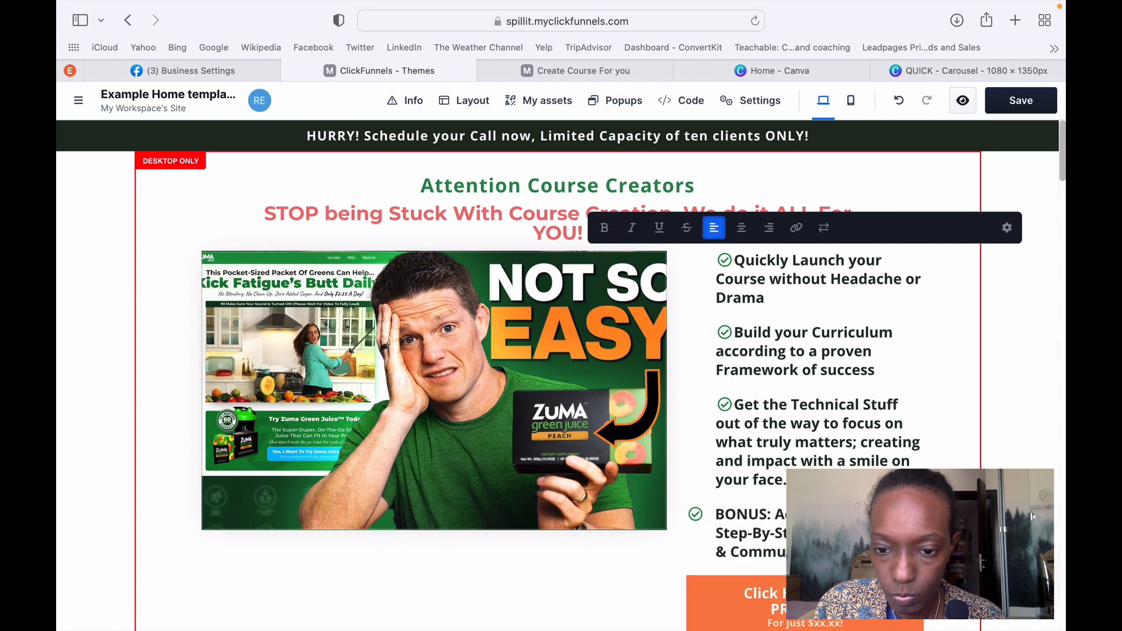
pyautogui.press('BackSpace')
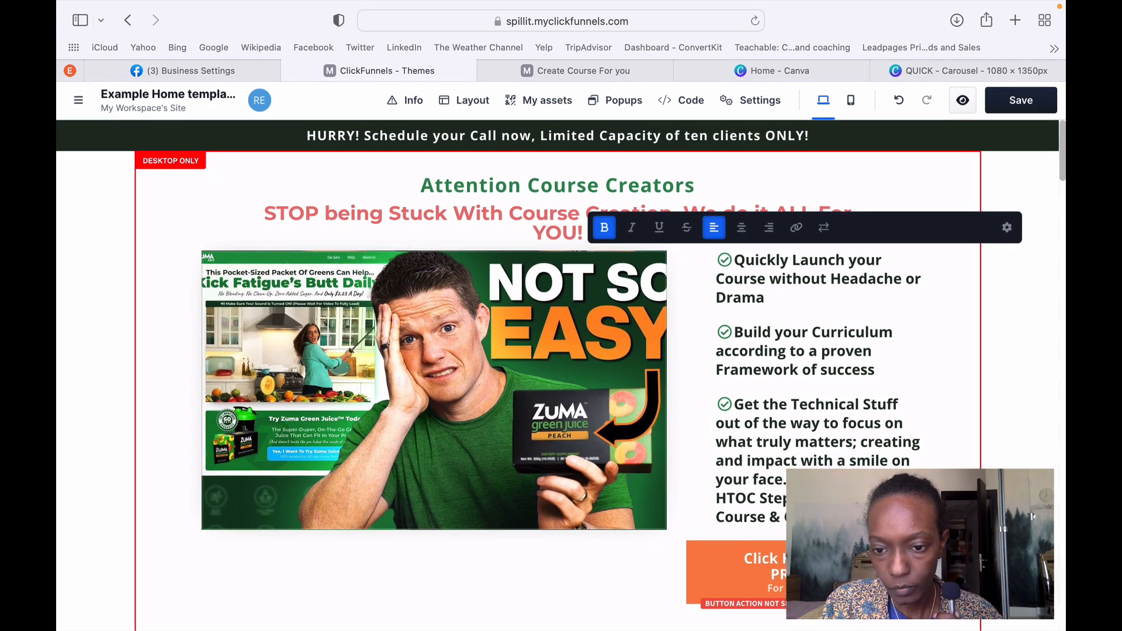
pyautogui.press('Return')
pyautogui.press('BackSpace')
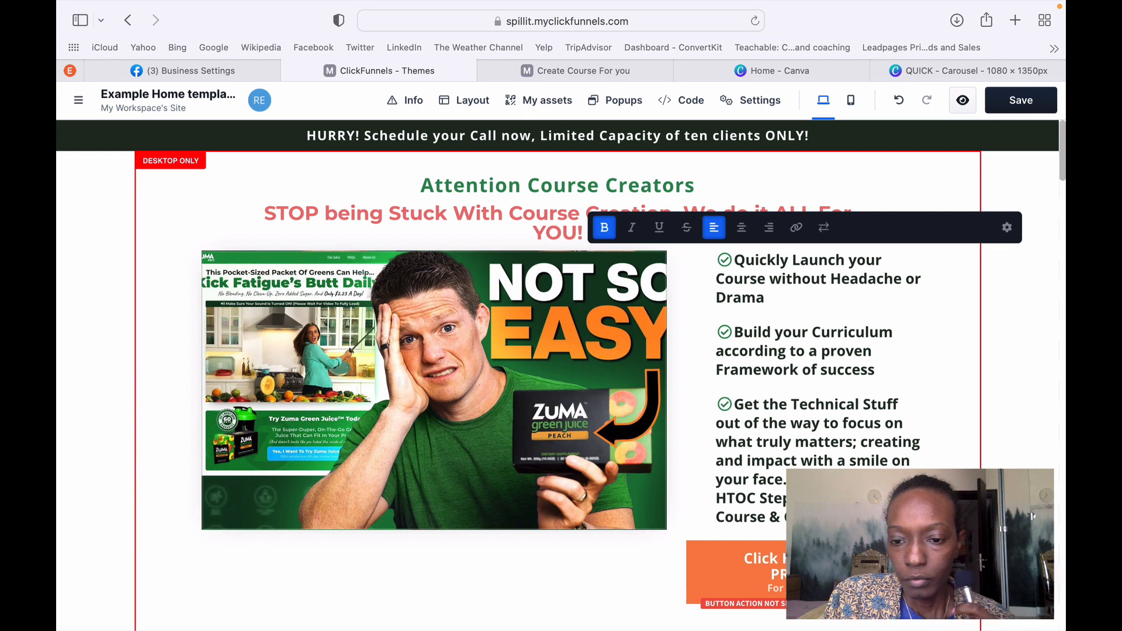
pyautogui.press('Return')
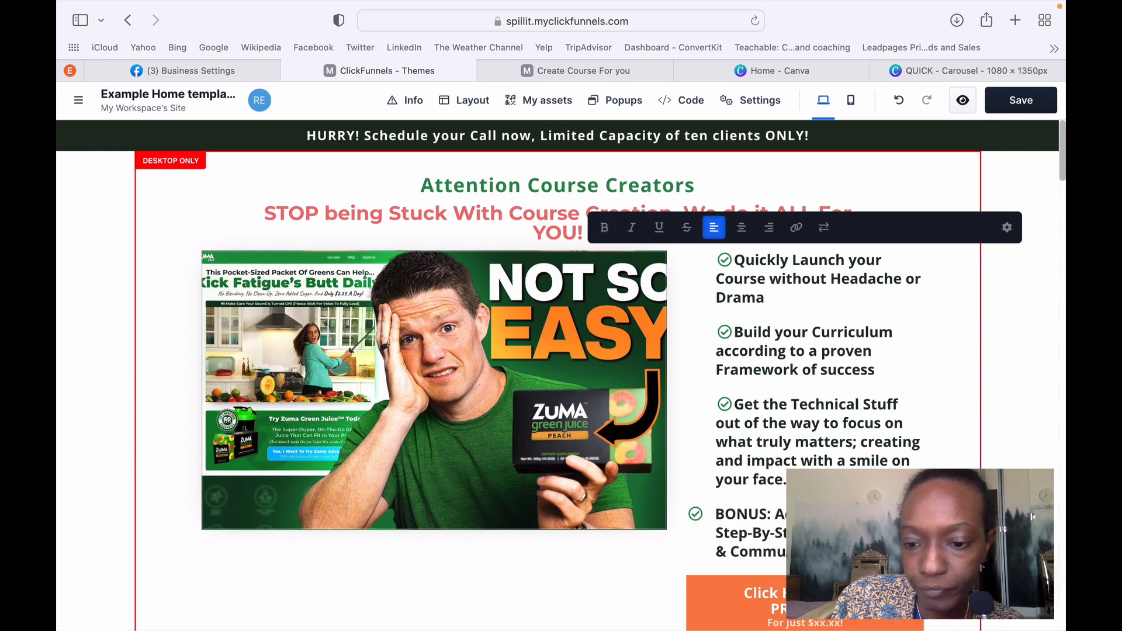
# Try inserting the First Name contact attribute into the BONUS bullet and undo the insertion.
pyautogui.moveTo(825, 553); pyautogui.dragTo(698, 505)
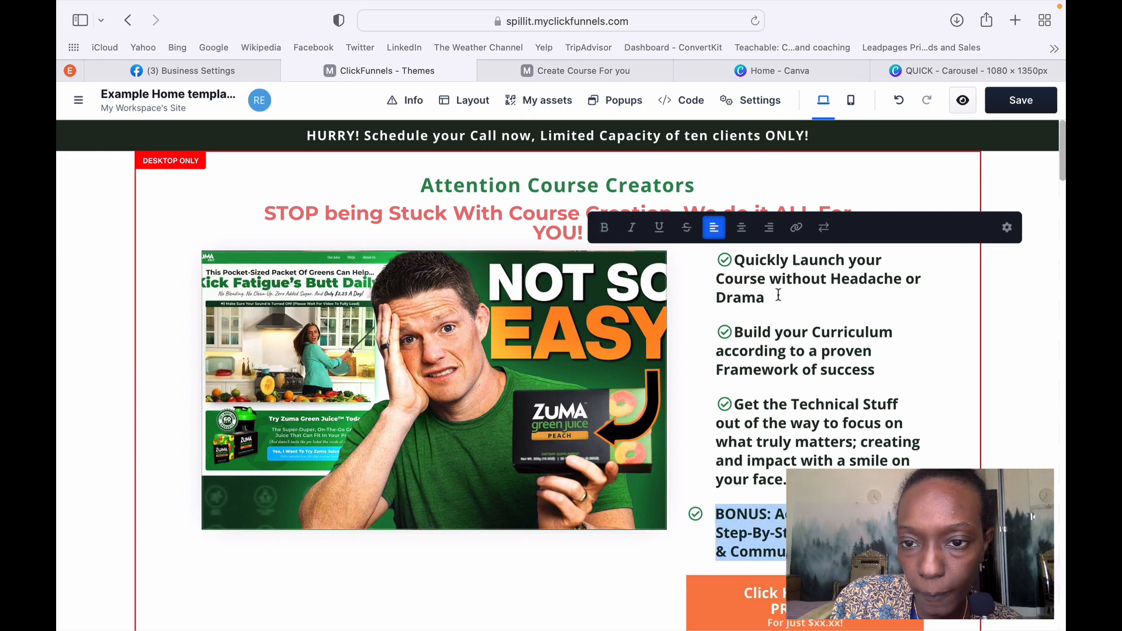
pyautogui.click(824, 231)
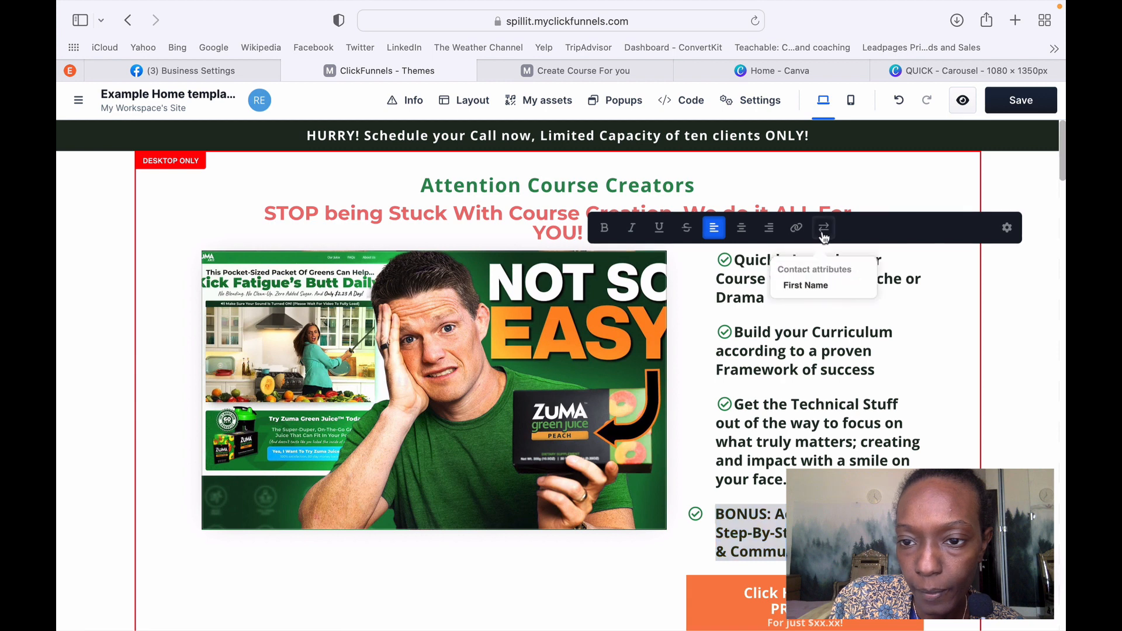
pyautogui.click(820, 287)
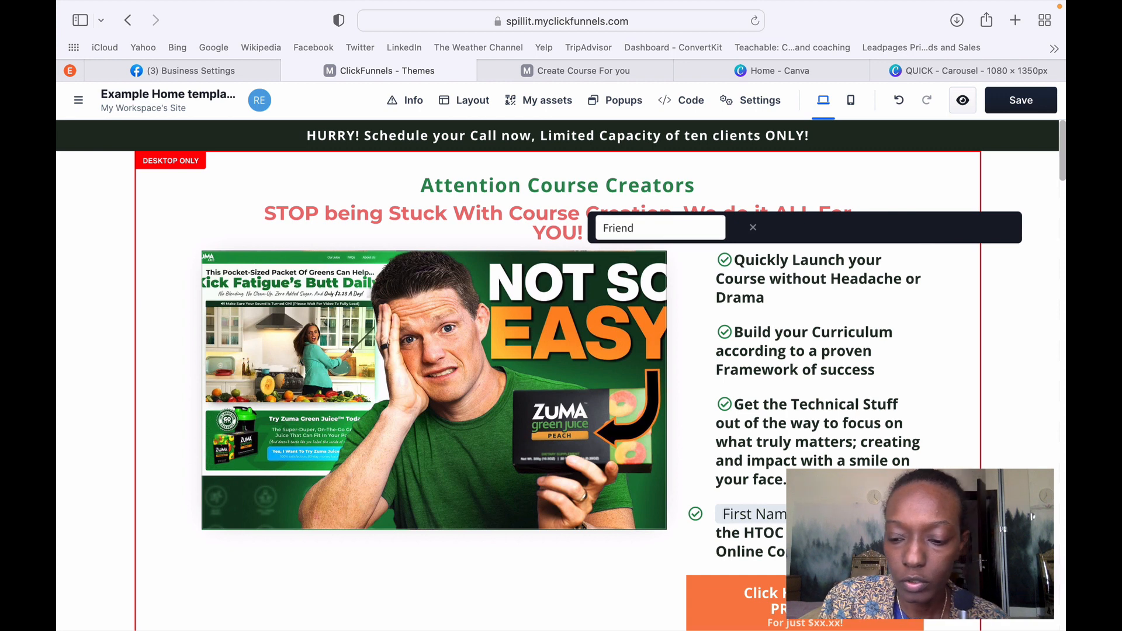
pyautogui.press('super+z')
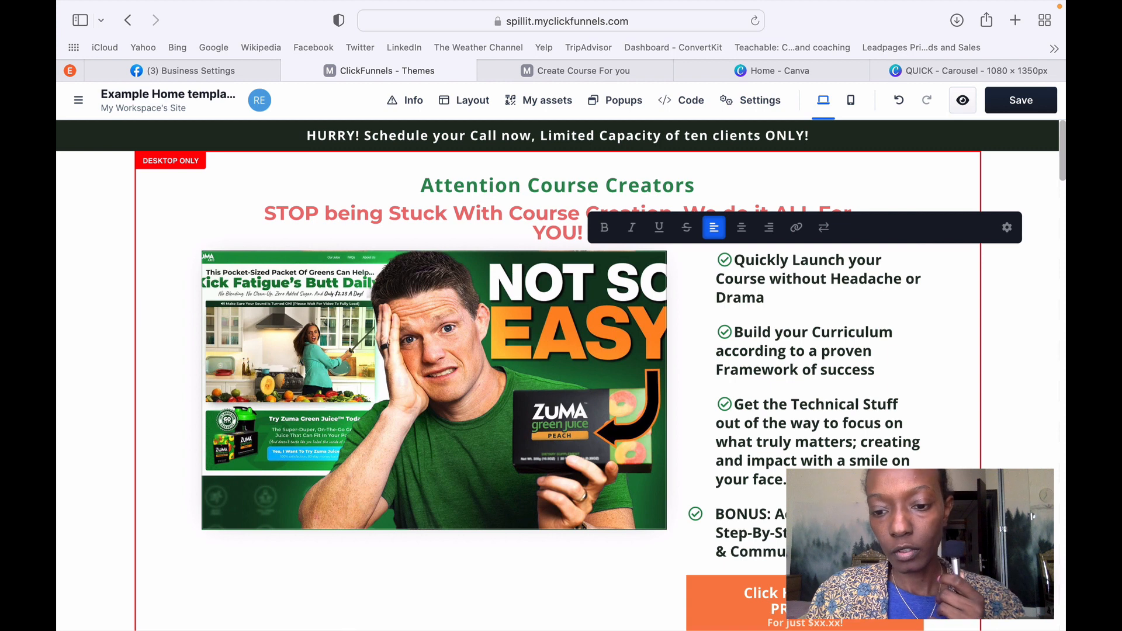
pyautogui.moveTo(824, 551); pyautogui.dragTo(718, 512)
pyautogui.scroll(1, 835, 403)
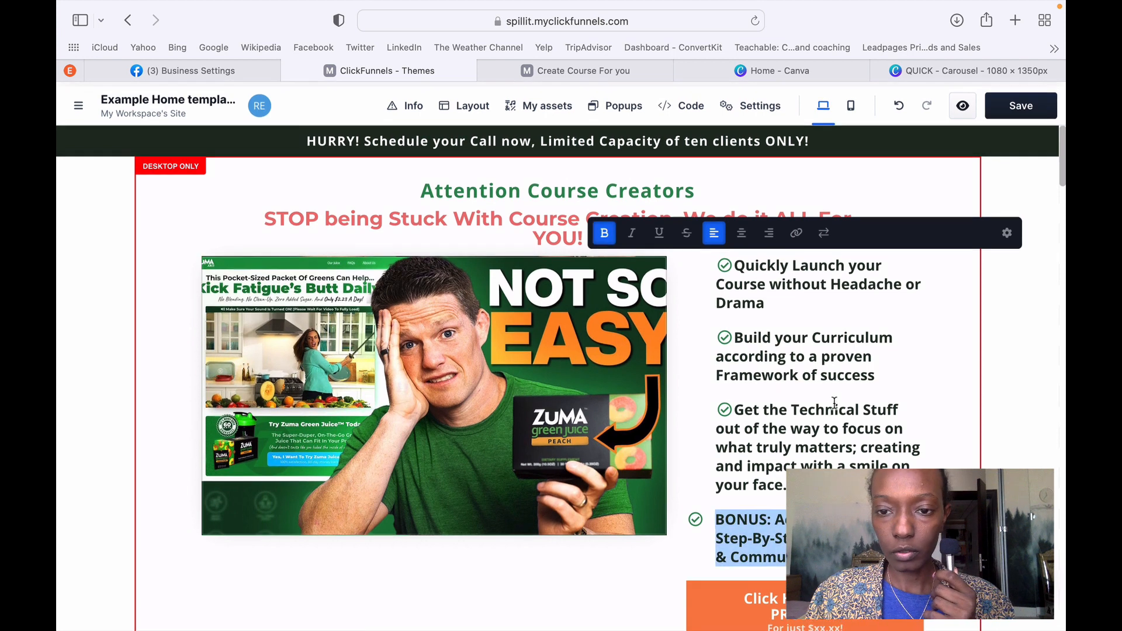
pyautogui.click(687, 297)
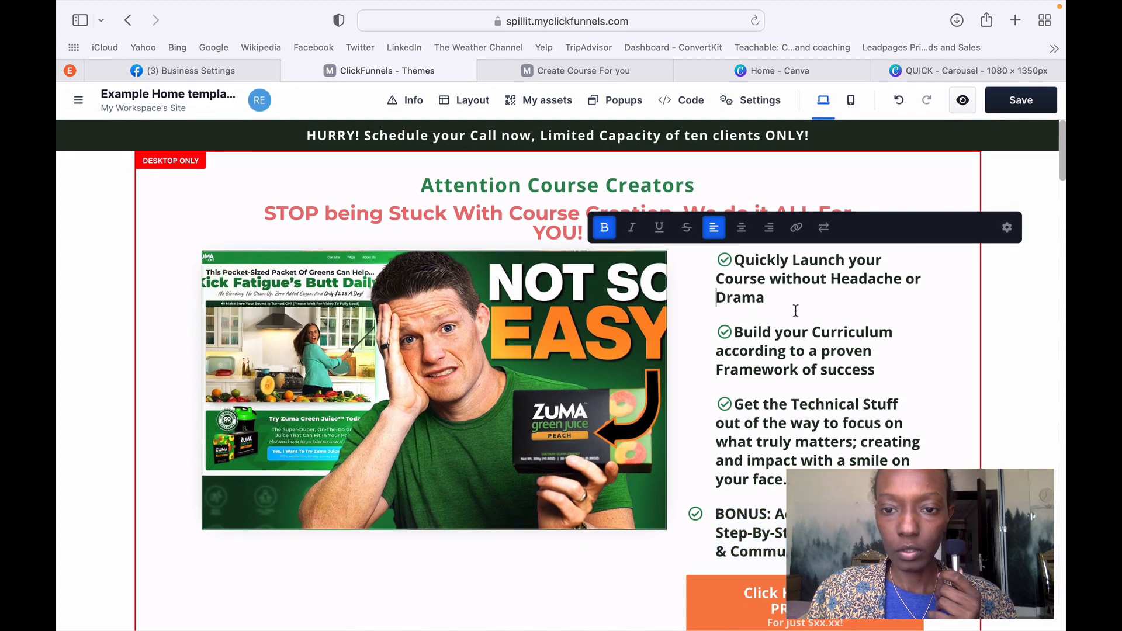
pyautogui.click(1008, 339)
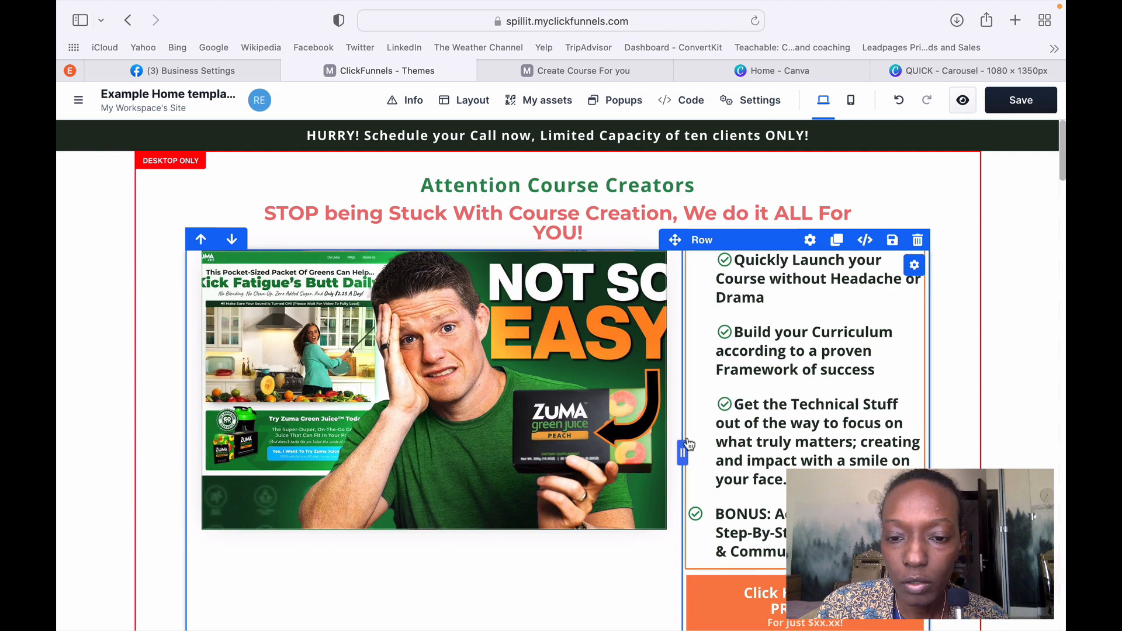
# Widen the checklist column by moving the divider between the two columns towards the product image.
pyautogui.moveTo(682, 450); pyautogui.dragTo(619, 462)
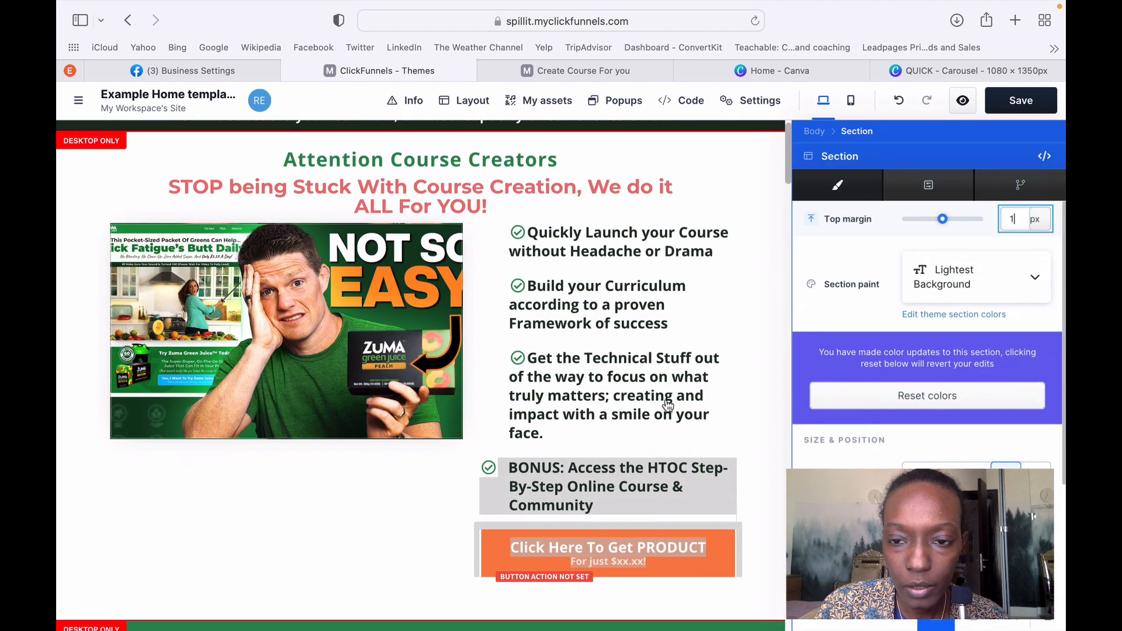
pyautogui.click(766, 155)
pyautogui.scroll(1, 750, 367)
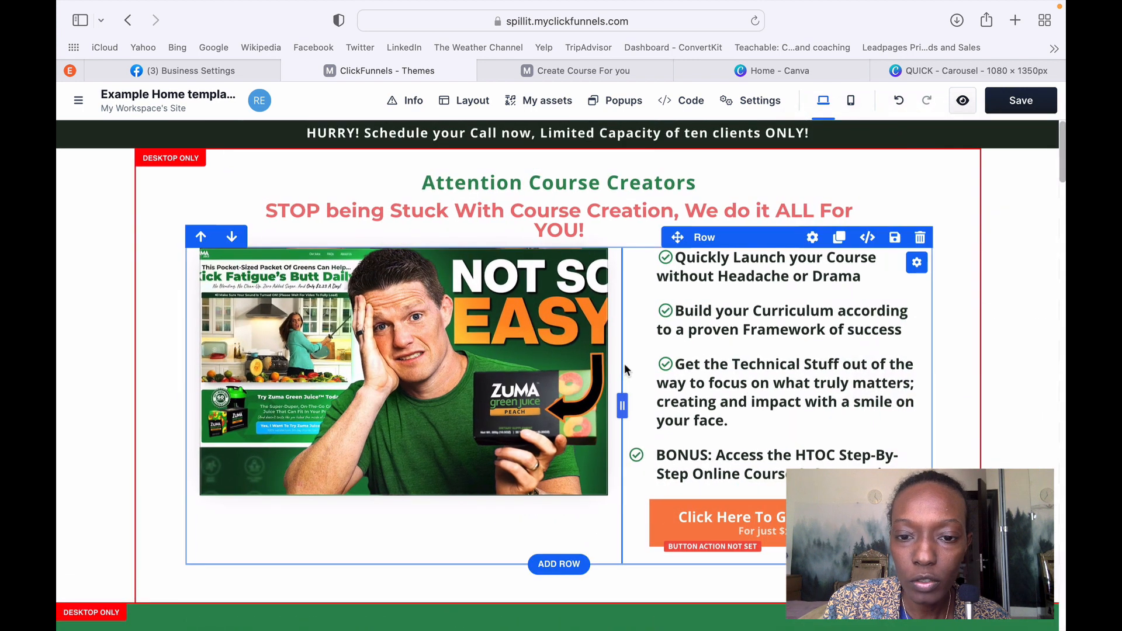
pyautogui.moveTo(624, 405); pyautogui.dragTo(650, 412)
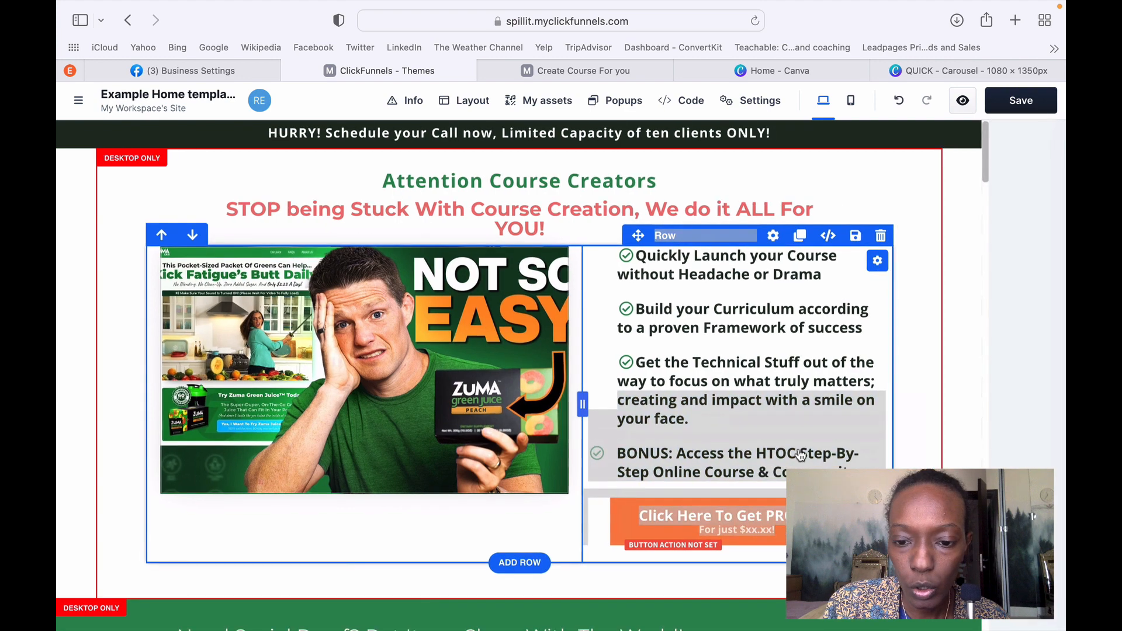
pyautogui.click(774, 455)
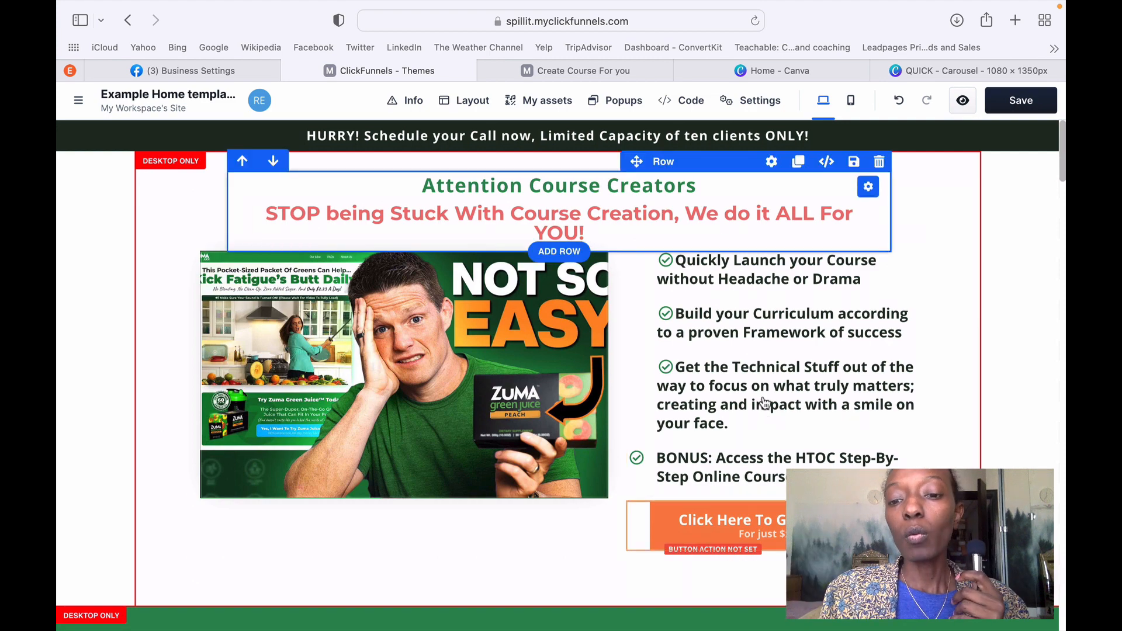
pyautogui.scroll(1, 764, 403)
pyautogui.scroll(-3, 765, 403)
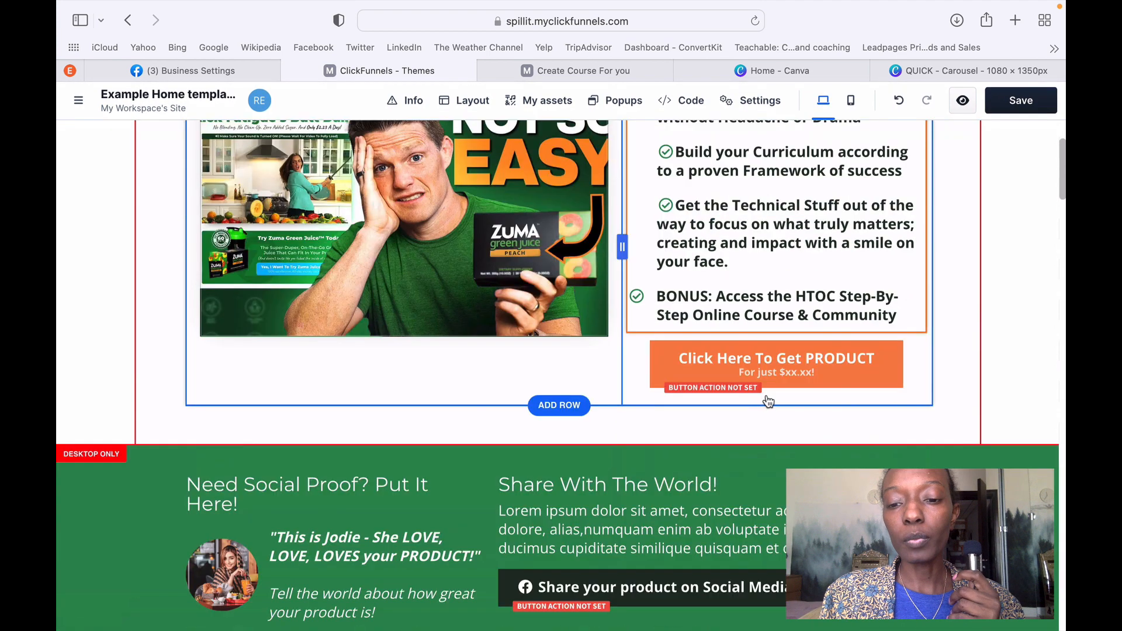
pyautogui.scroll(3, 765, 402)
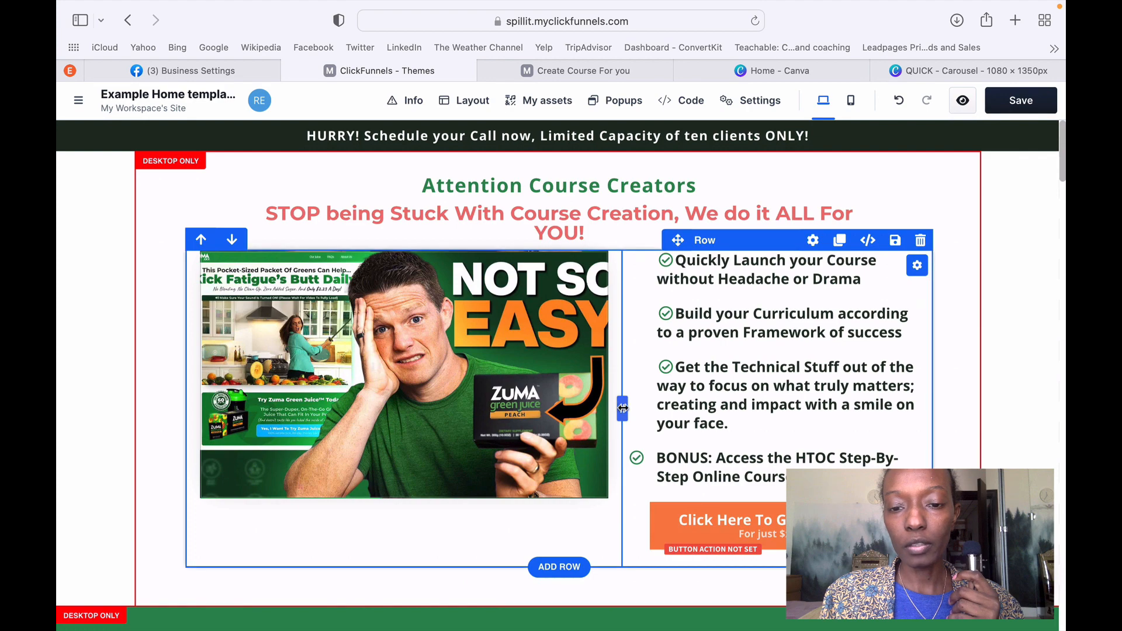
# Try a wider image column in the same row and return the divider to the wider checklist layout.
pyautogui.moveTo(622, 407); pyautogui.dragTo(718, 414)
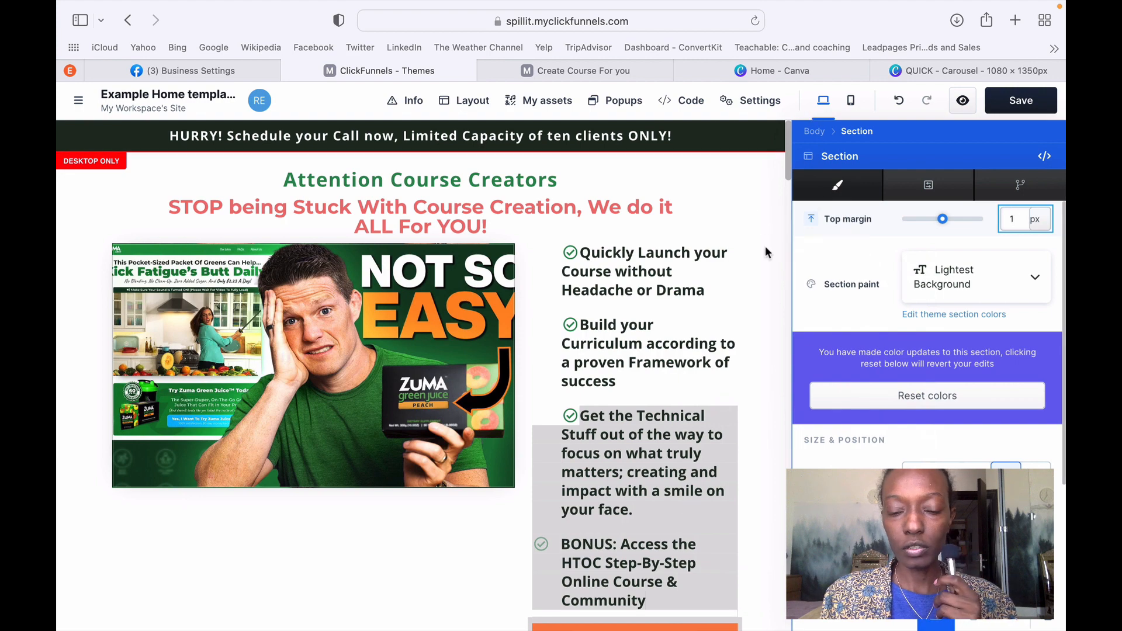
pyautogui.click(464, 566)
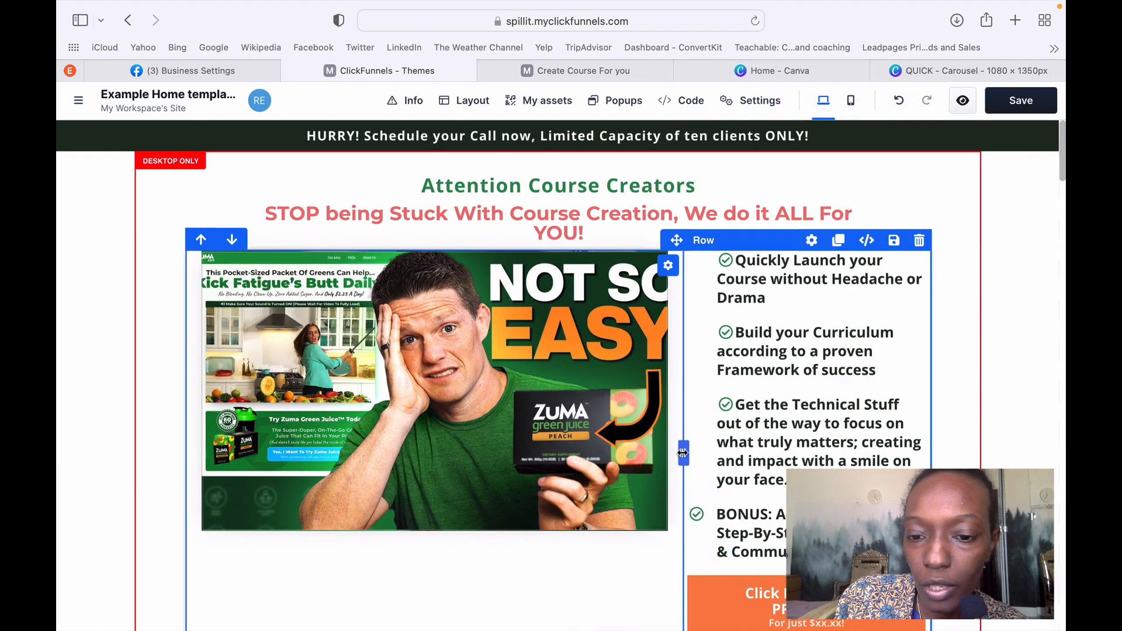
pyautogui.moveTo(671, 456); pyautogui.dragTo(629, 455)
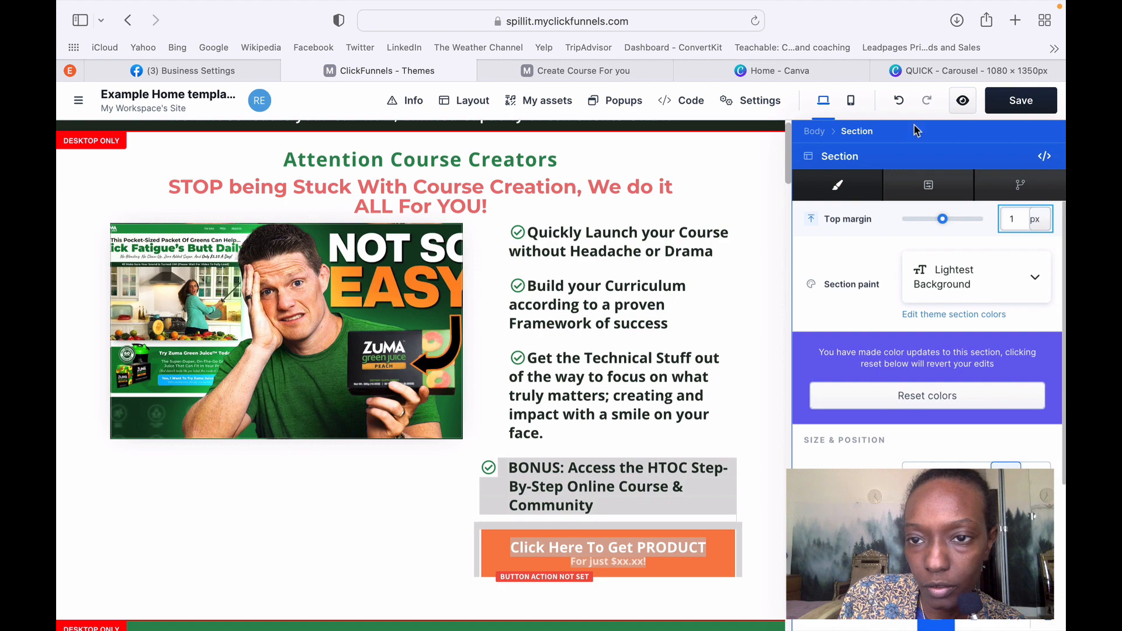
pyautogui.click(772, 197)
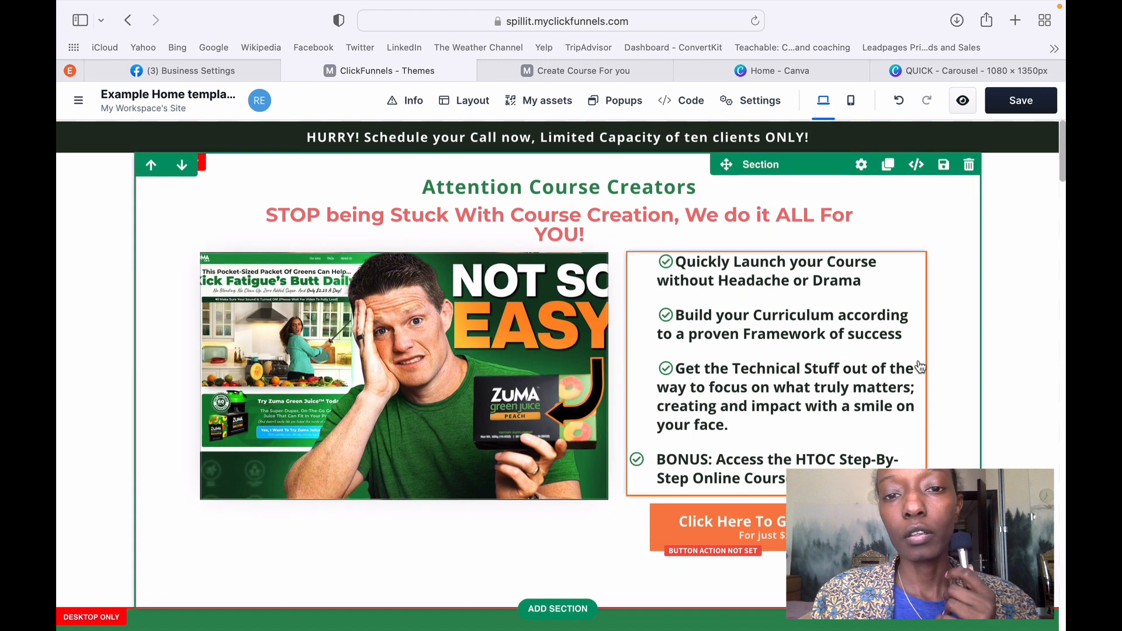
# Change the text colour of the "Attention Course Creators" sub headline to black (#000000).
pyautogui.click(618, 191)
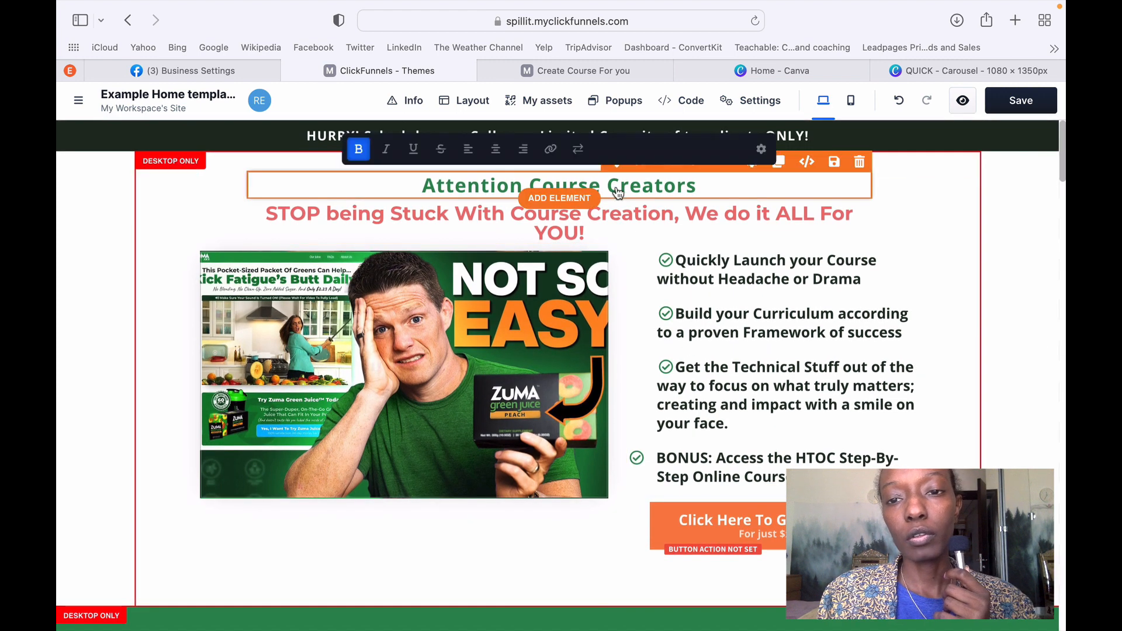
pyautogui.tripleClick(618, 192)
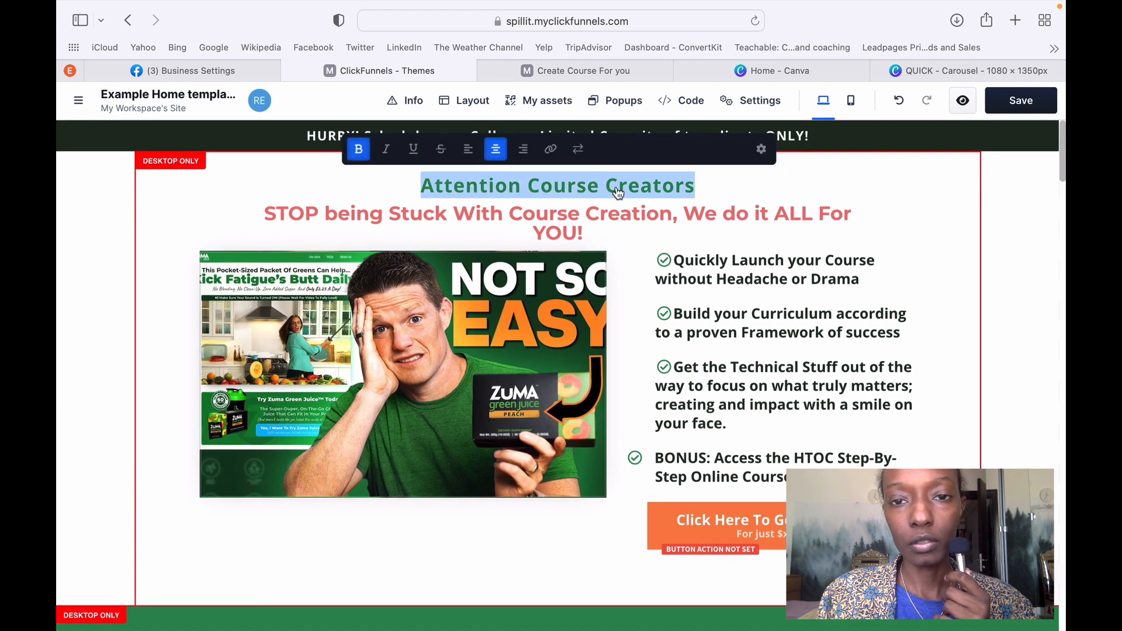
pyautogui.click(760, 149)
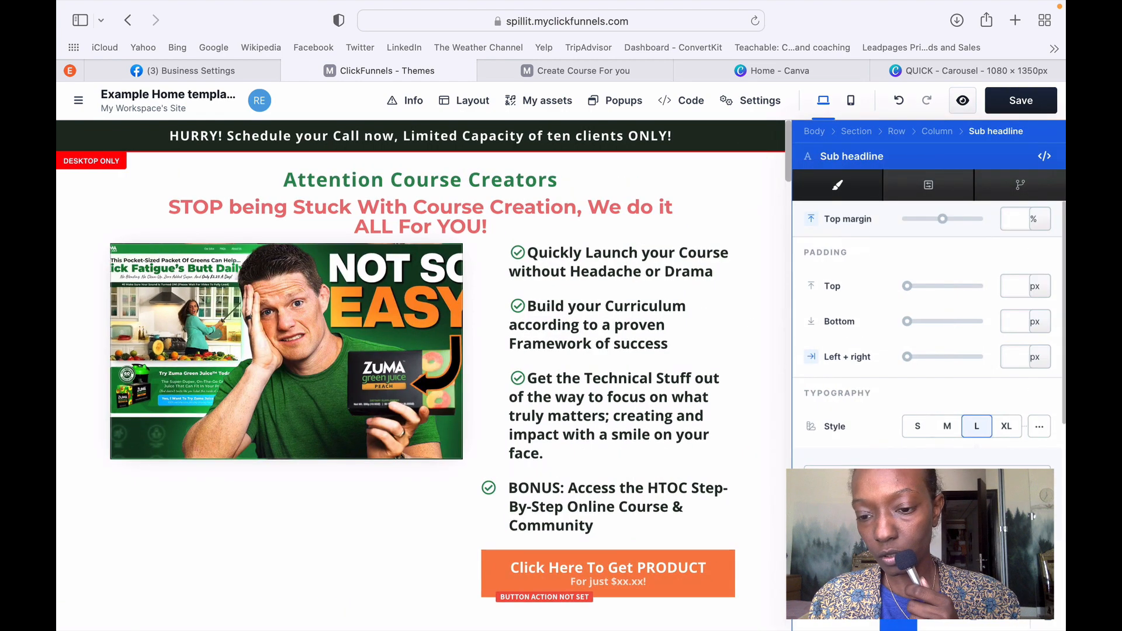
pyautogui.click(915, 560)
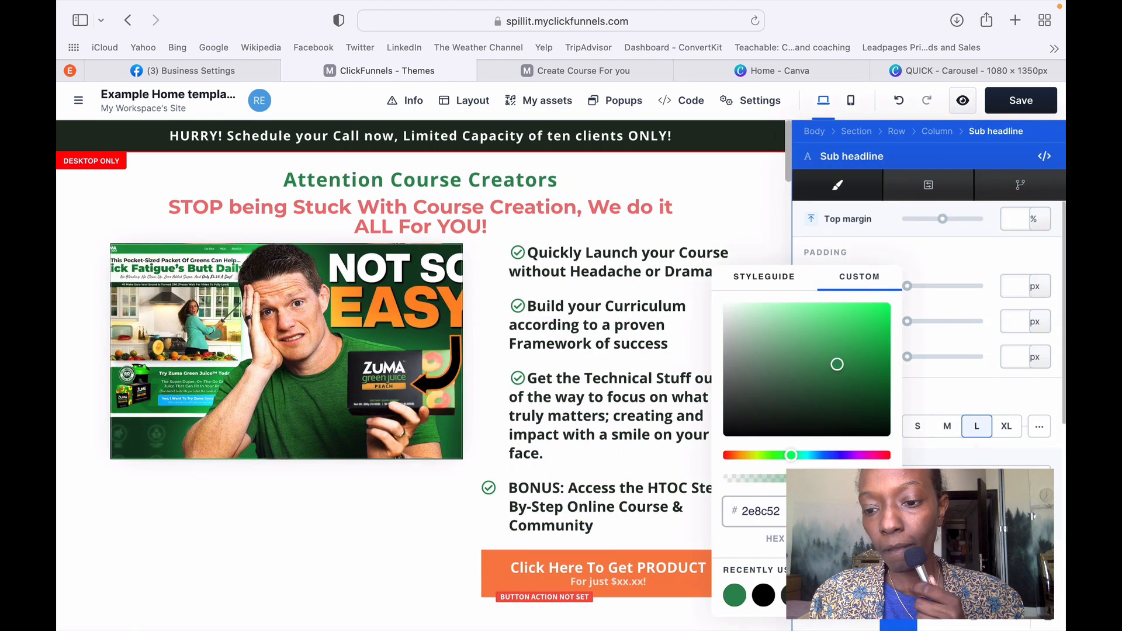
pyautogui.click(762, 596)
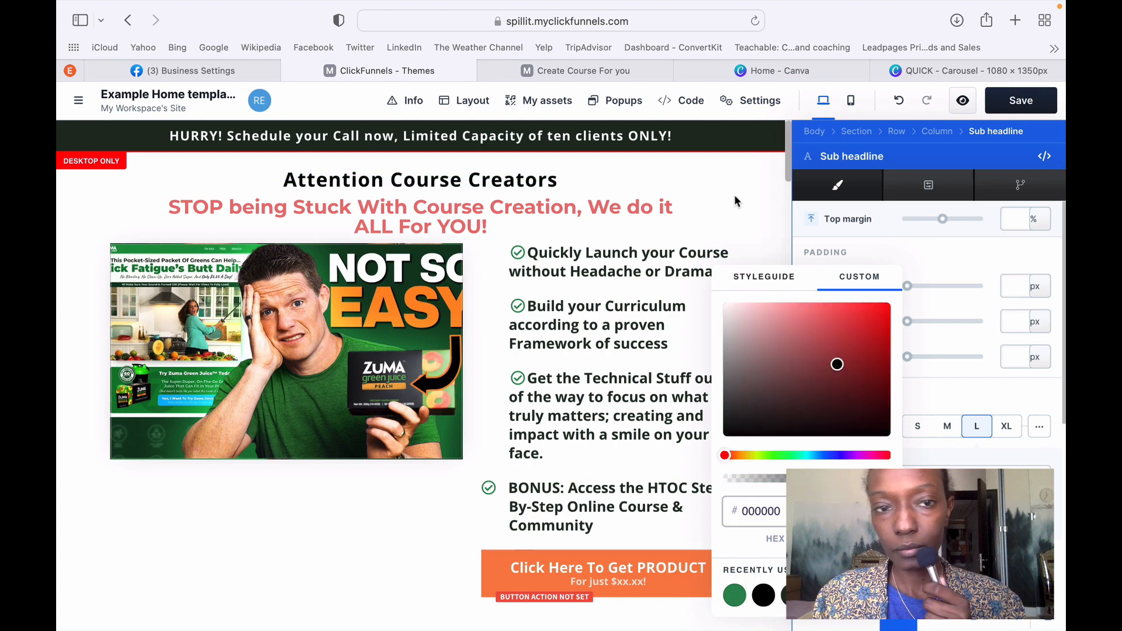
pyautogui.click(738, 202)
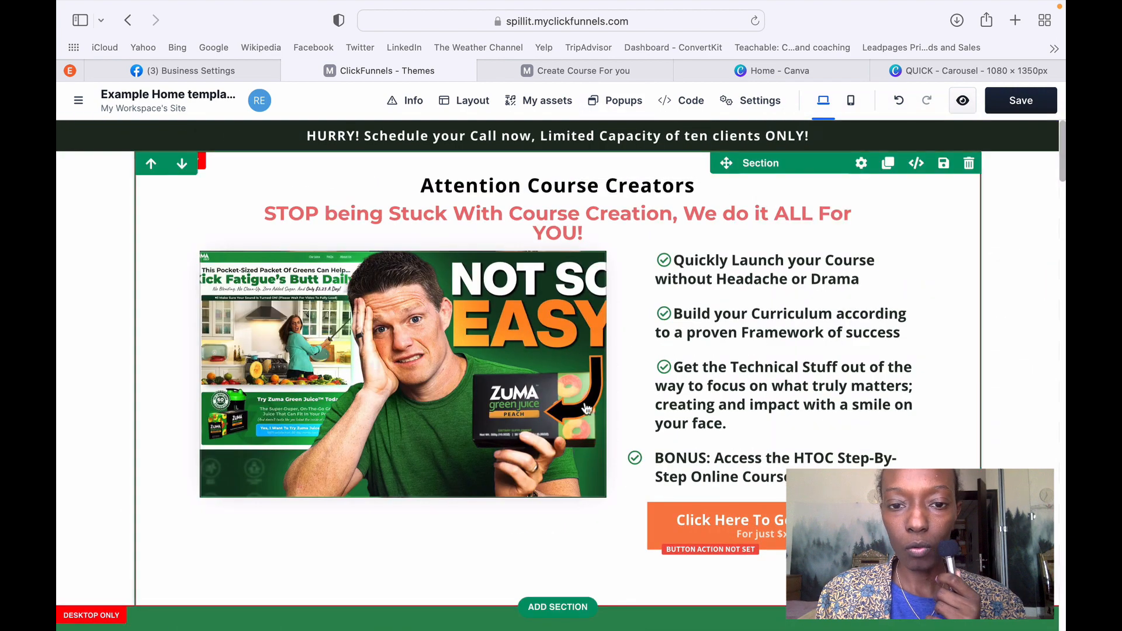
# Clear the default button text and sub text from the orange call-to-action button below the checklist.
pyautogui.click(660, 542)
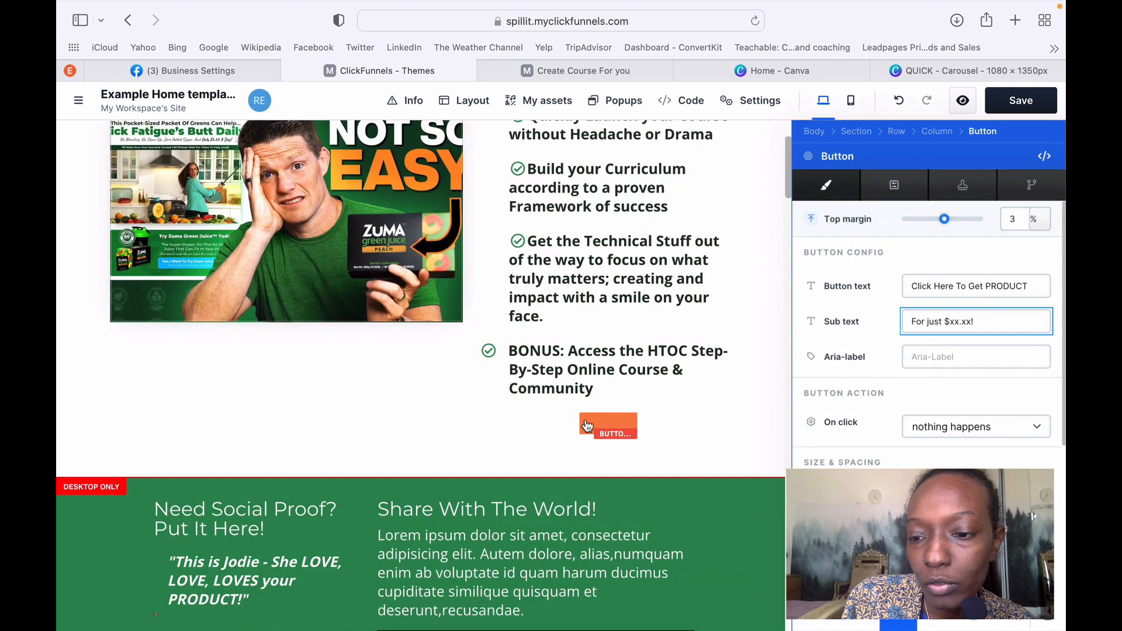
pyautogui.click(581, 434)
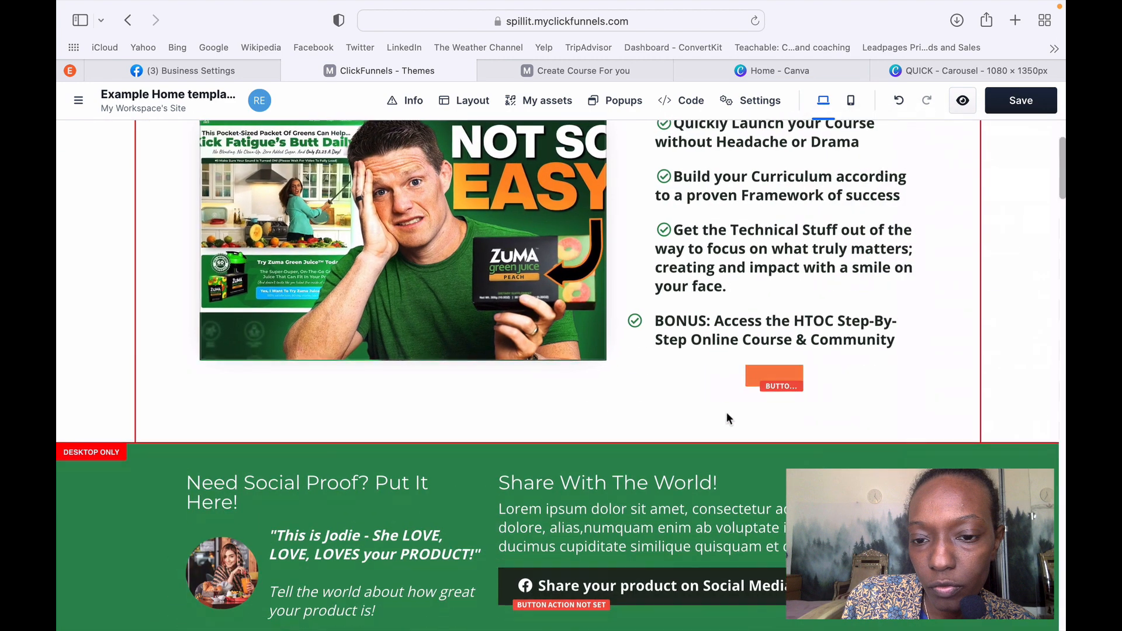
pyautogui.click(762, 386)
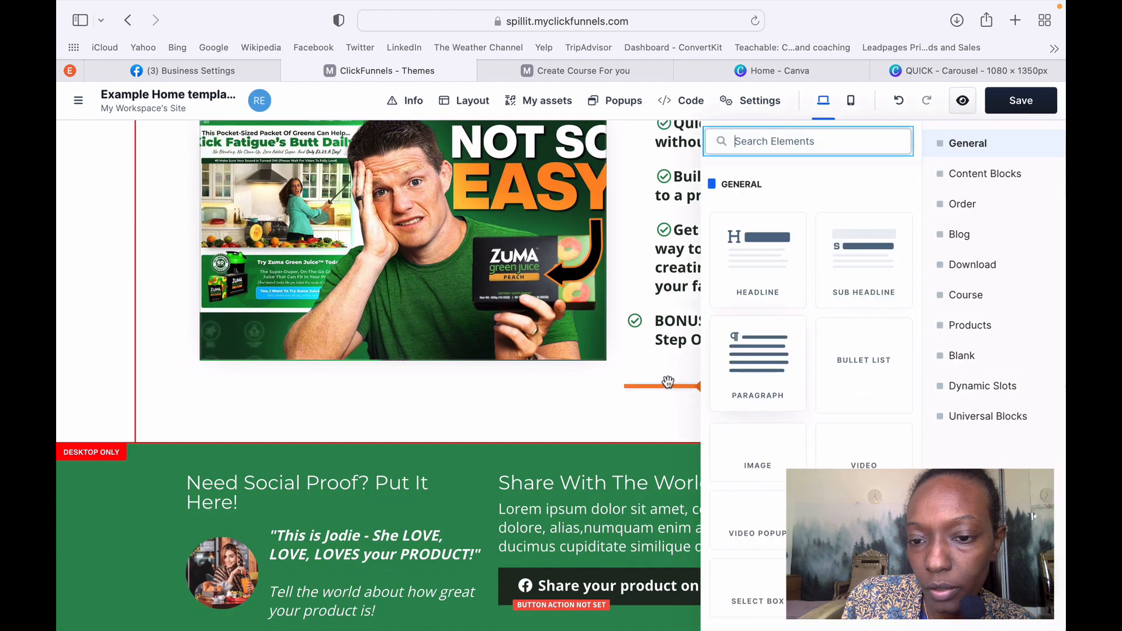
pyautogui.click(544, 421)
pyautogui.click(751, 373)
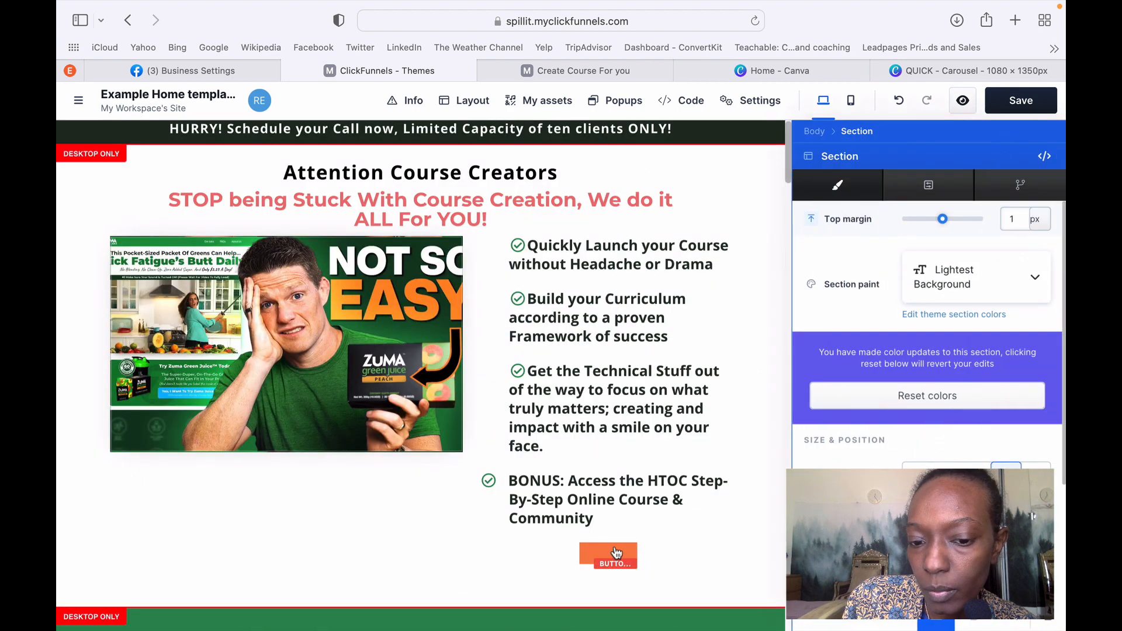
pyautogui.press('Escape')
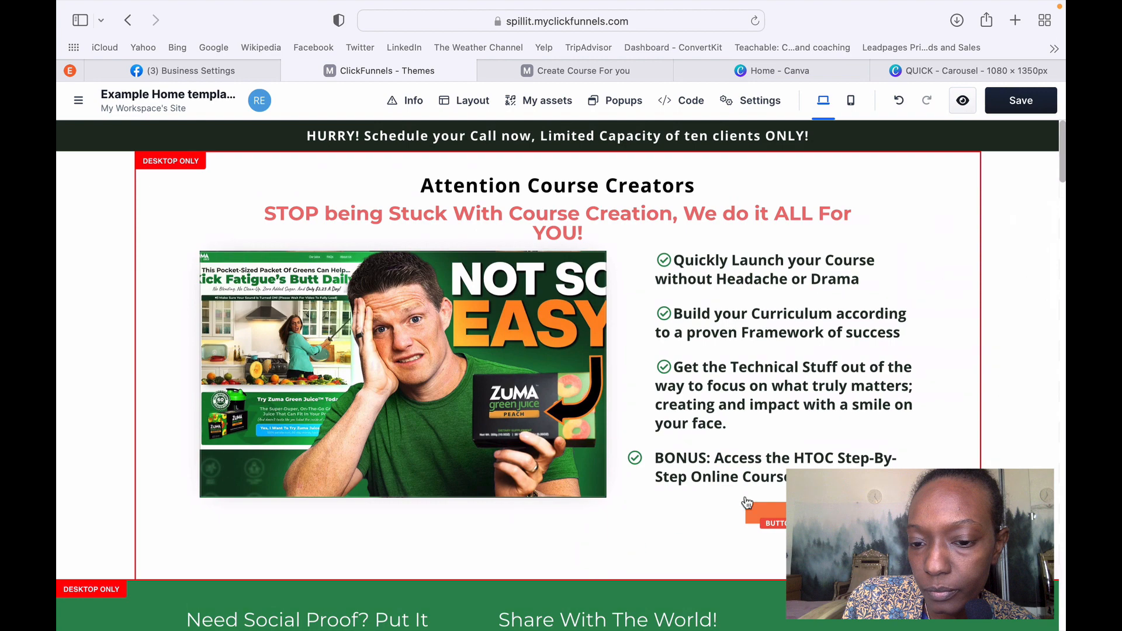
# Try setting the orange button's text to "Schedule a Call with" followed by the owner's first name, with "Schedule" as sub text.
pyautogui.click(779, 514)
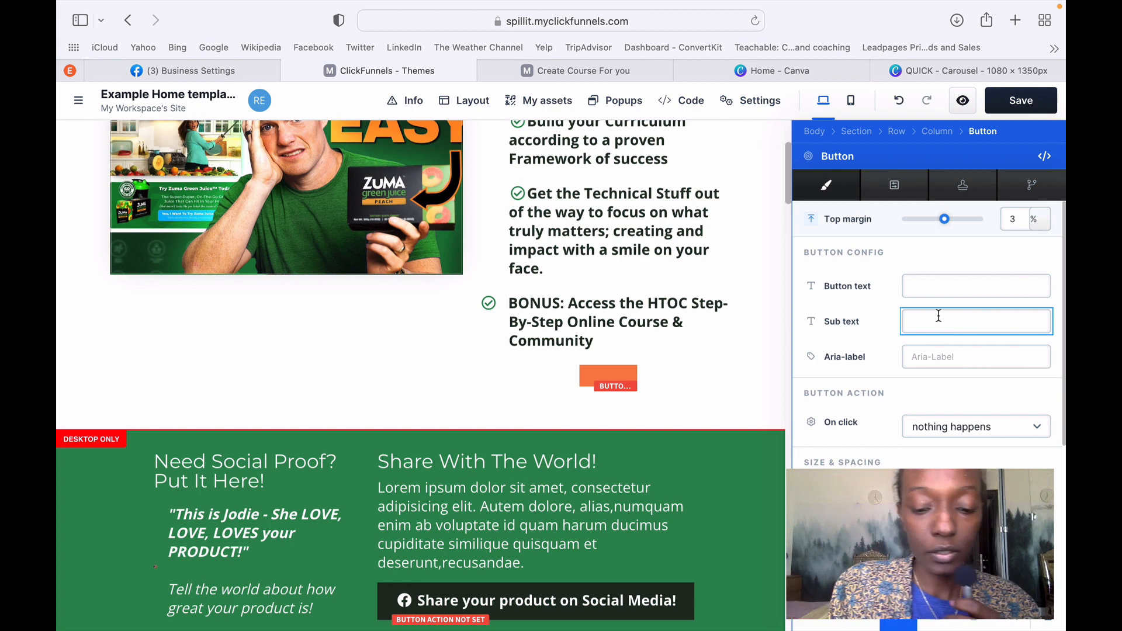
pyautogui.write('Sche')
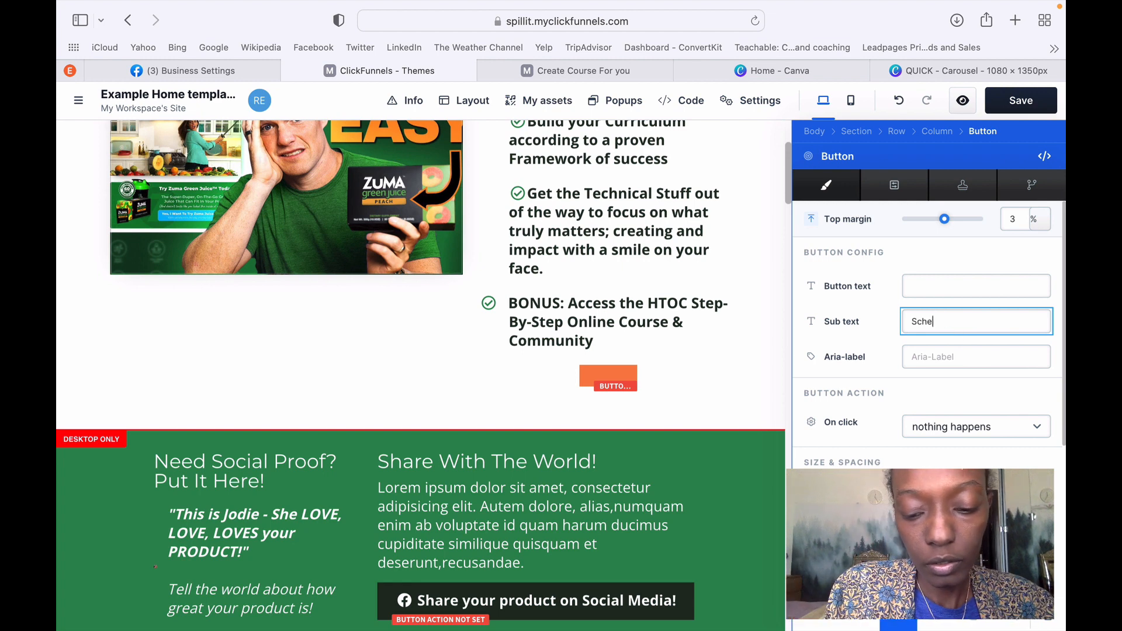
pyautogui.write('dule')
pyautogui.click(936, 287)
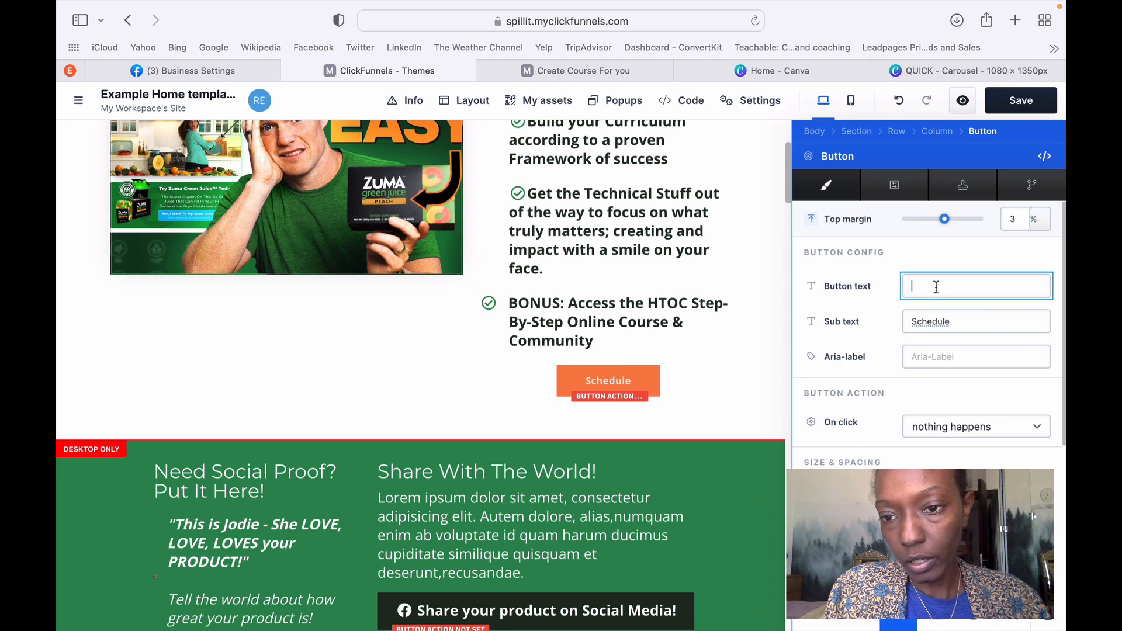
pyautogui.click(933, 287)
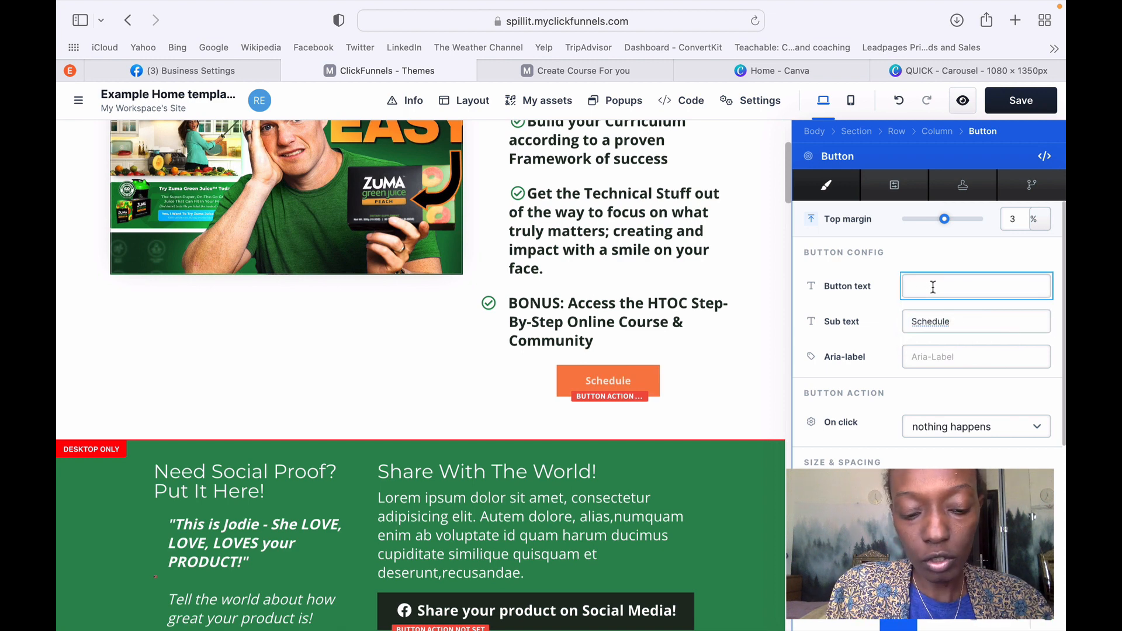
pyautogui.write('Schedule')
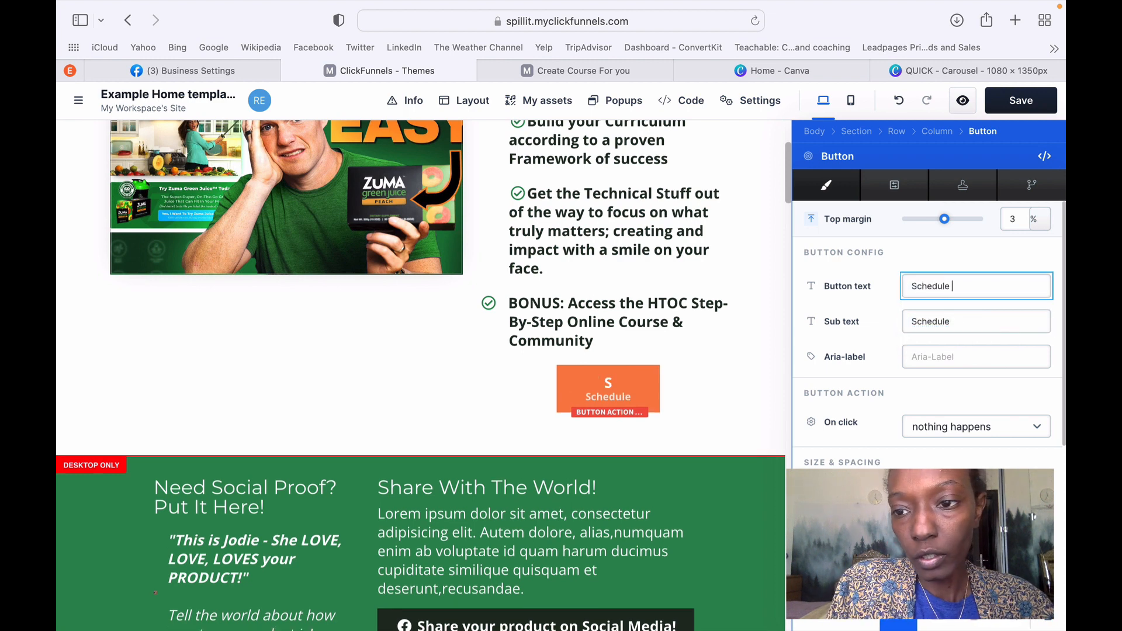
pyautogui.write(' a Call wit')
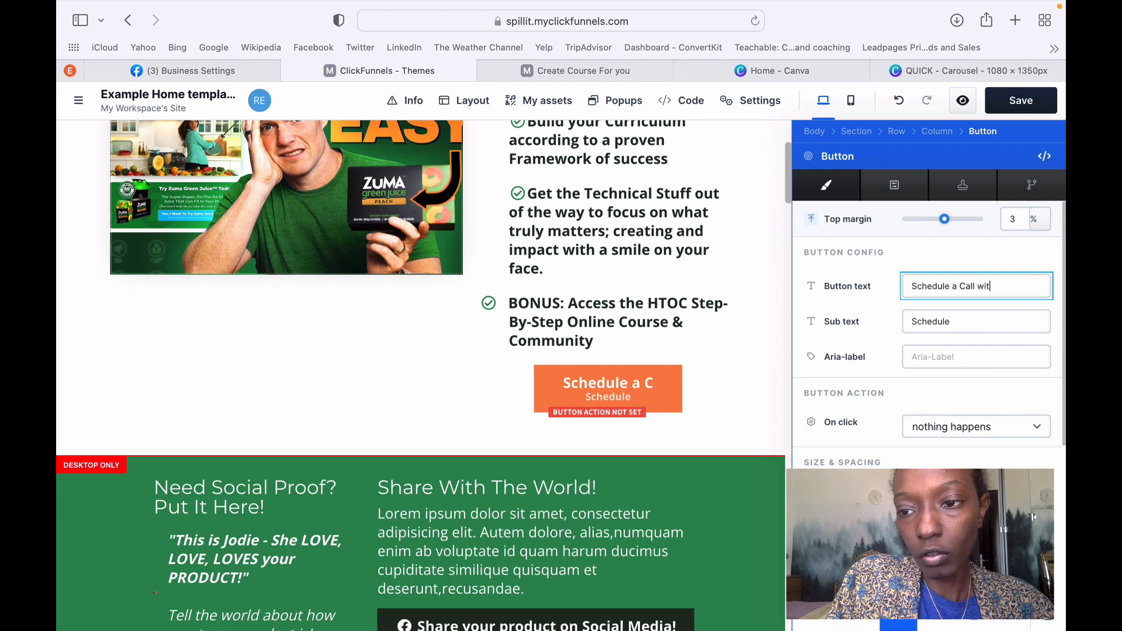
pyautogui.write('h Ruba')
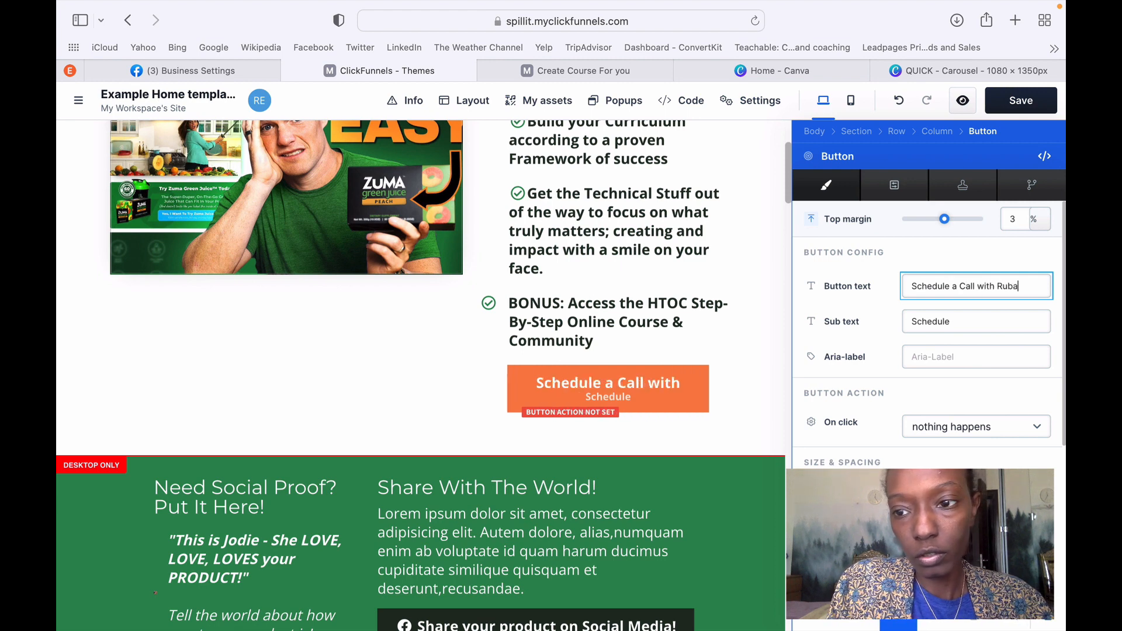
# Try replacing the orange button's sub text with a line starting "Let's set you up for".
pyautogui.doubleClick(927, 321)
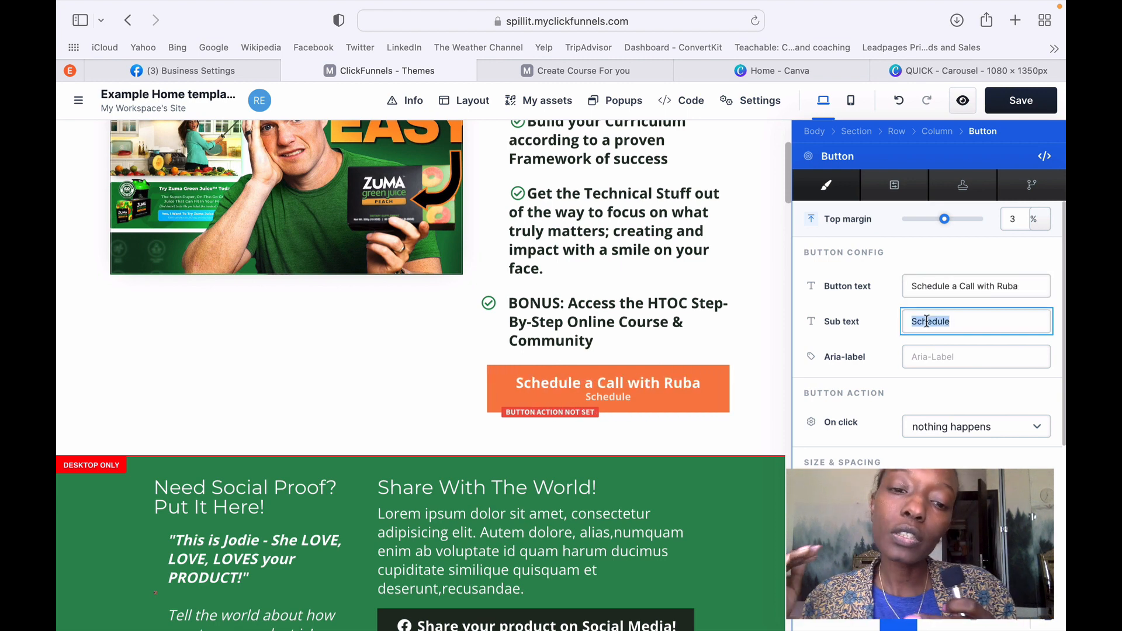
pyautogui.write('LEt')
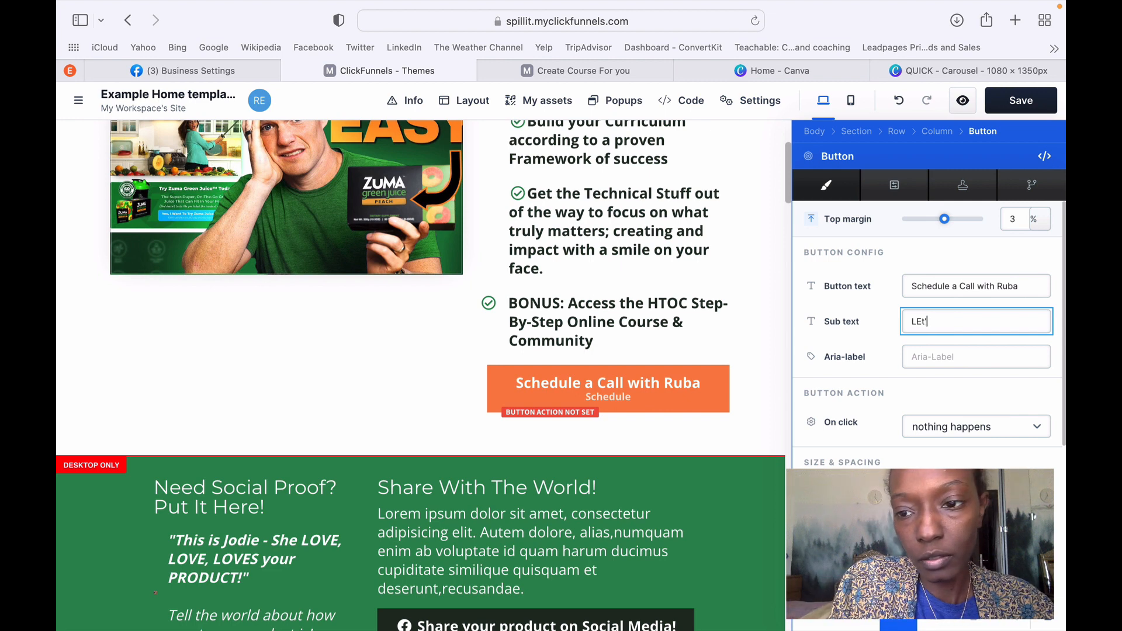
pyautogui.press('BackSpace')
pyautogui.press('BackSpace')
pyautogui.press('BackSpace')
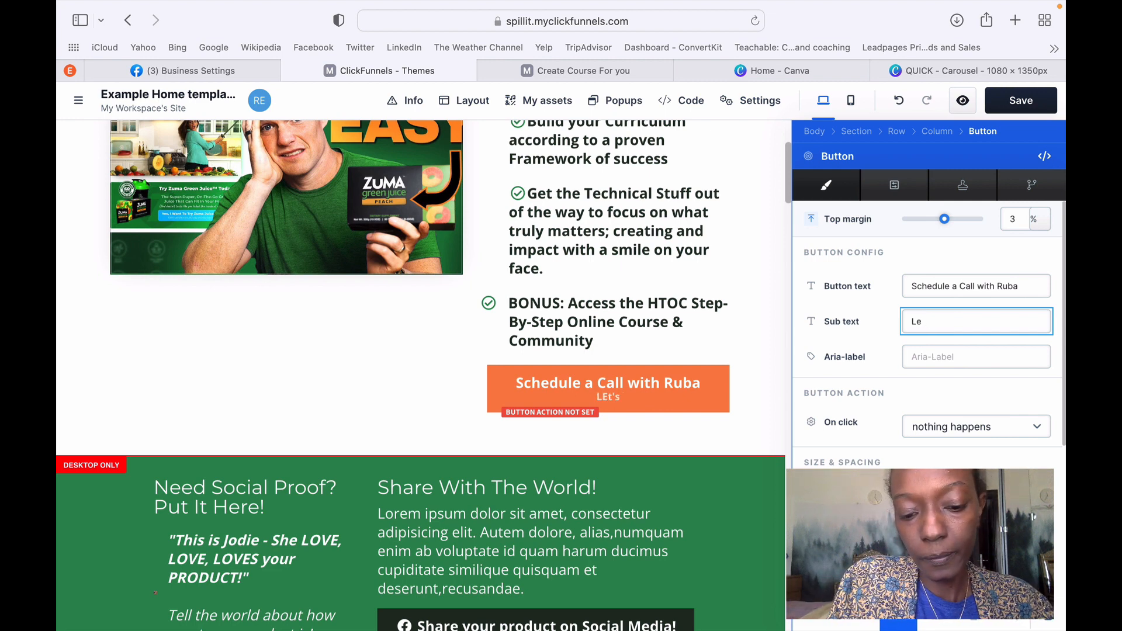
pyautogui.write("'s set ")
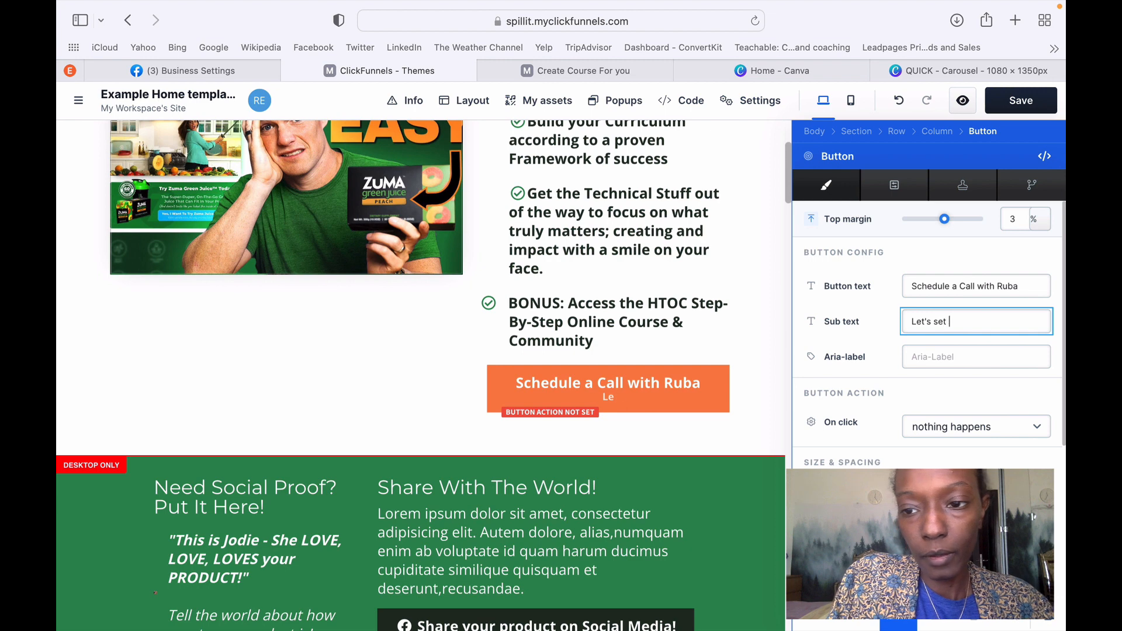
pyautogui.write('you up ')
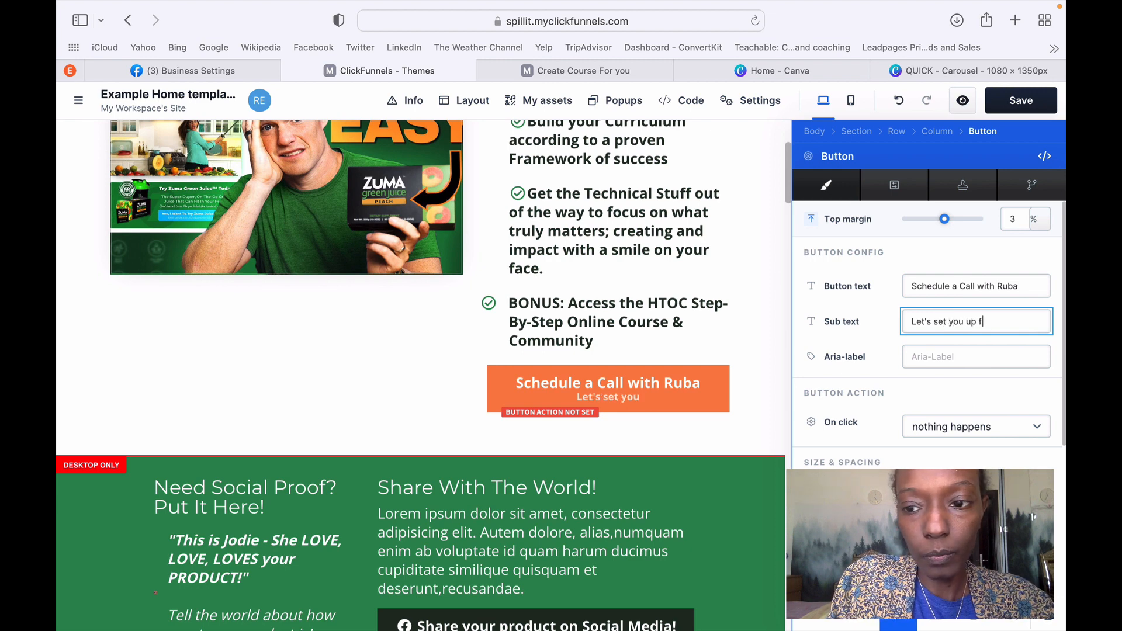
pyautogui.write('for su')
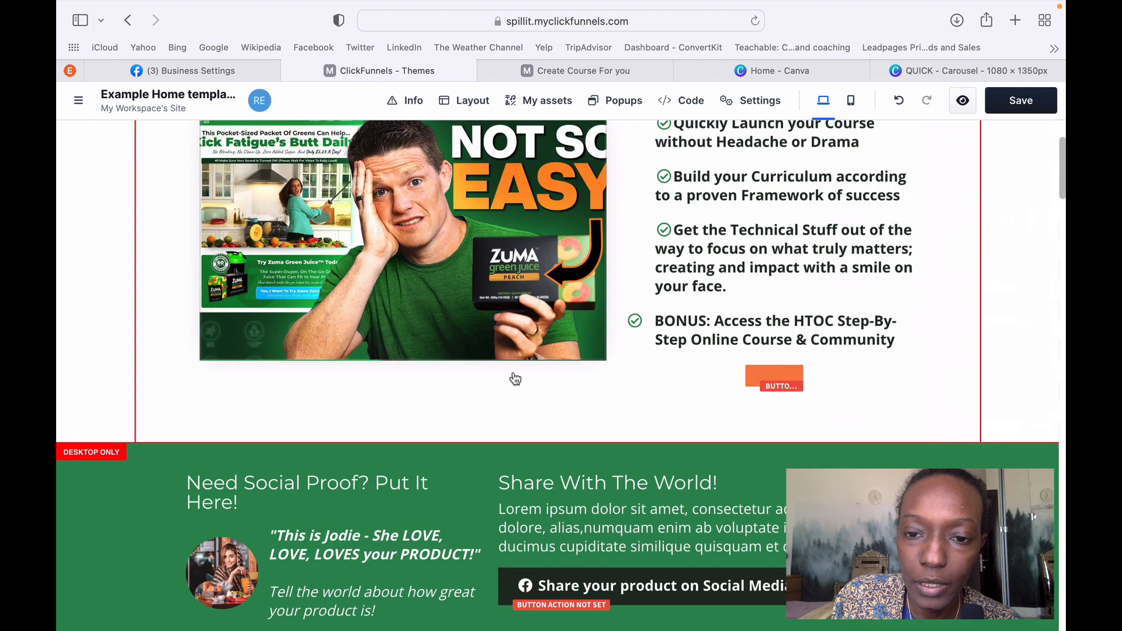
# Open the settings of the video beside the checklist and select its whole video URL.
pyautogui.scroll(3, 563, 366)
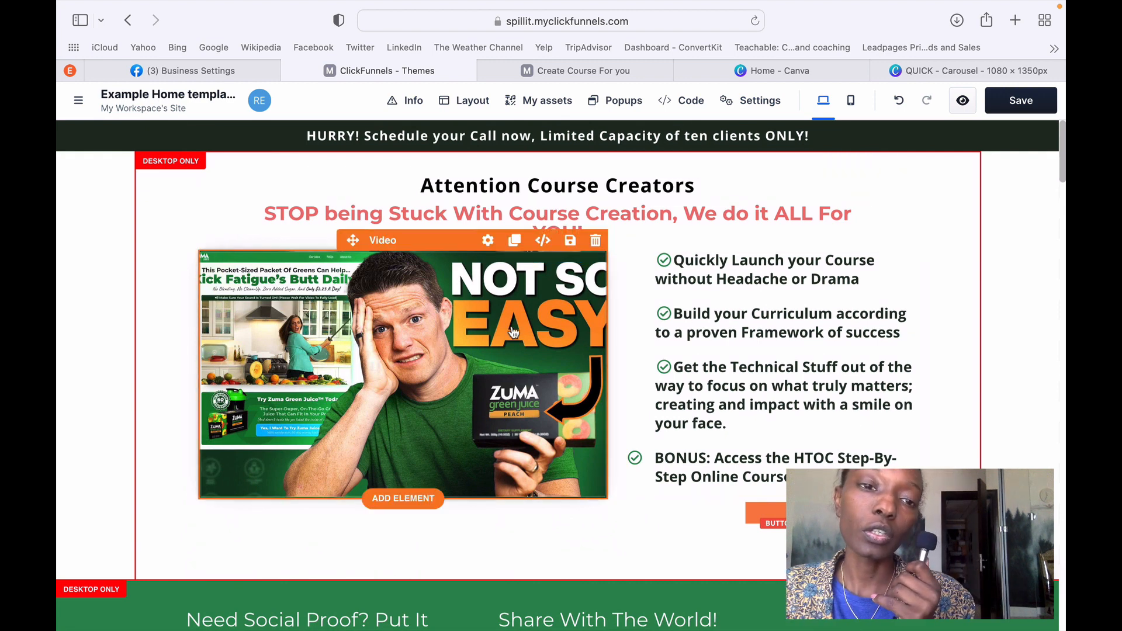
pyautogui.click(432, 357)
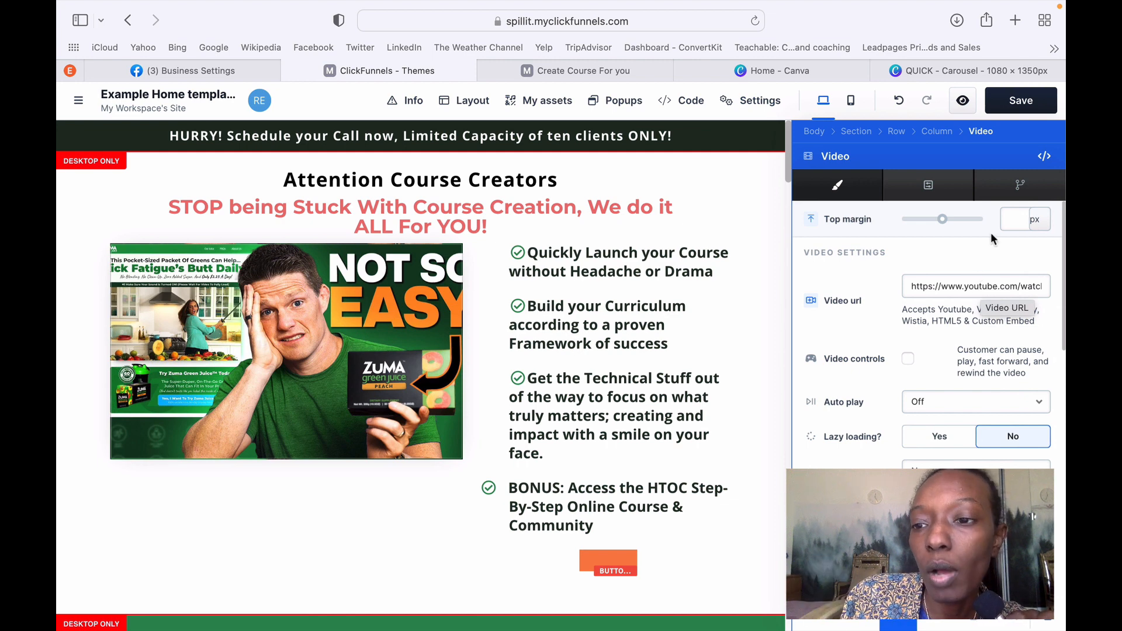
pyautogui.doubleClick(968, 286)
pyautogui.tripleClick(969, 286)
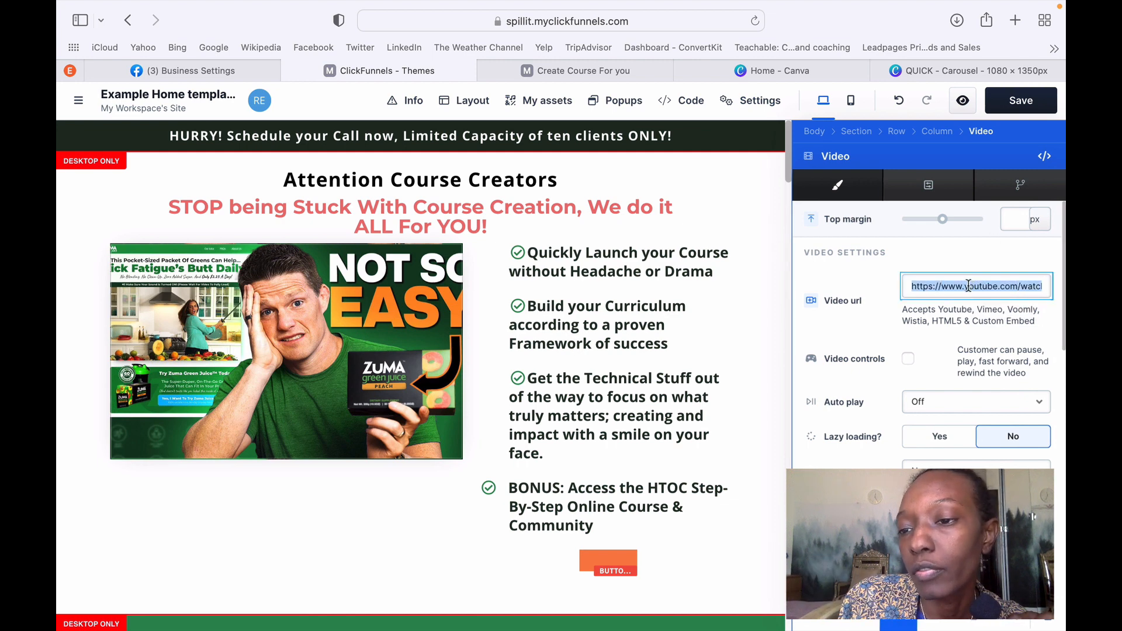
# Look through the clipboard history for a saved video link.
pyautogui.click(713, 9)
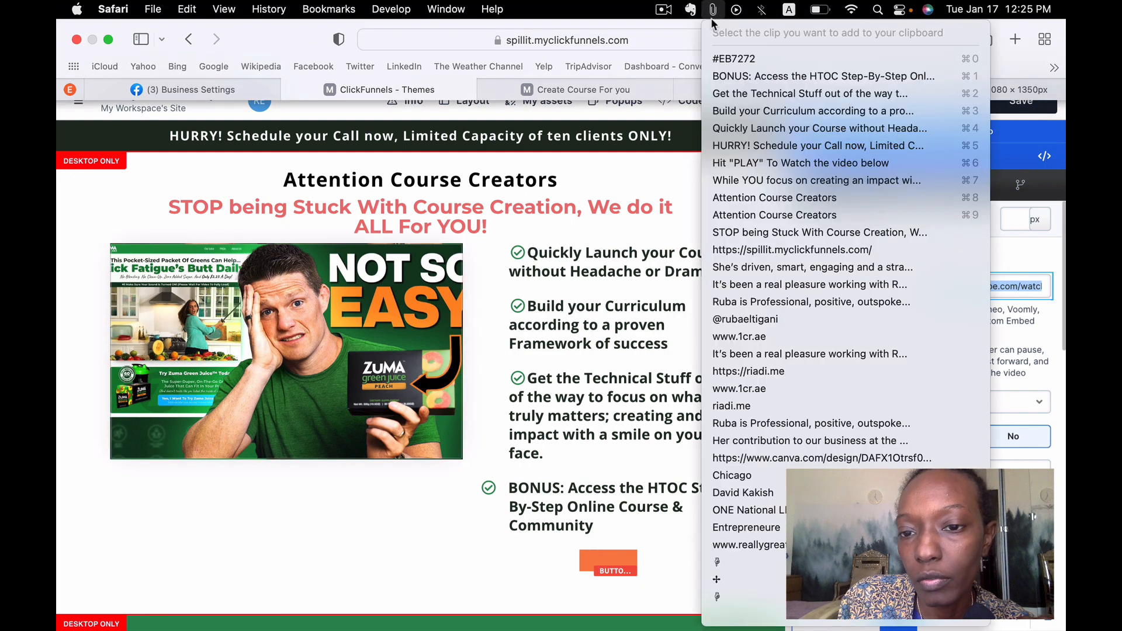
pyautogui.scroll(-10, 754, 397)
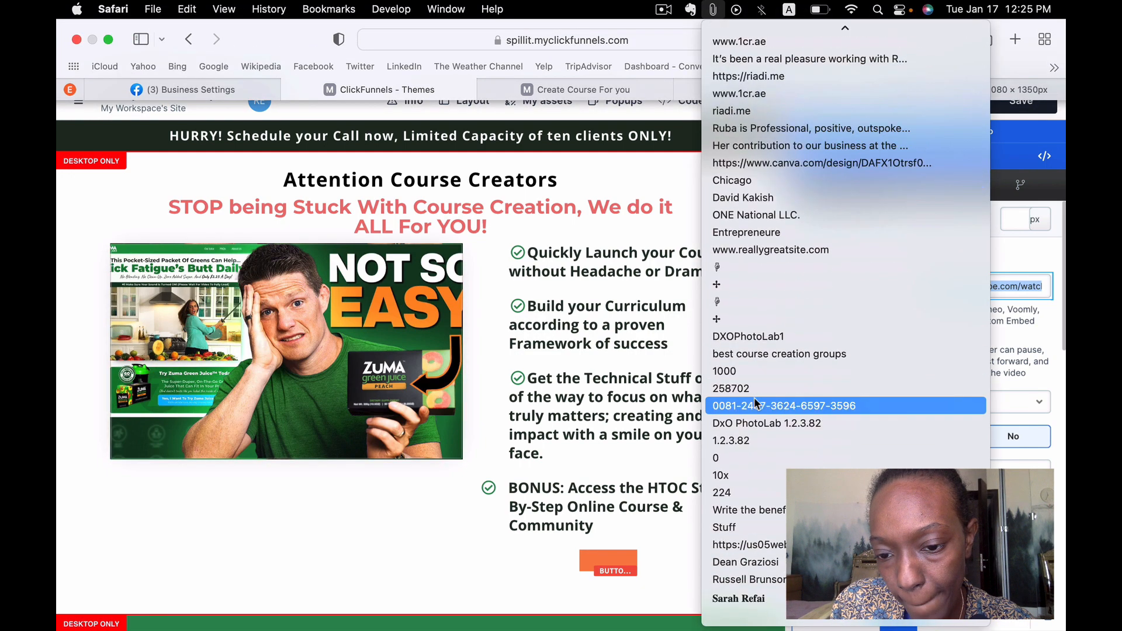
pyautogui.scroll(-8, 754, 402)
pyautogui.scroll(12, 754, 402)
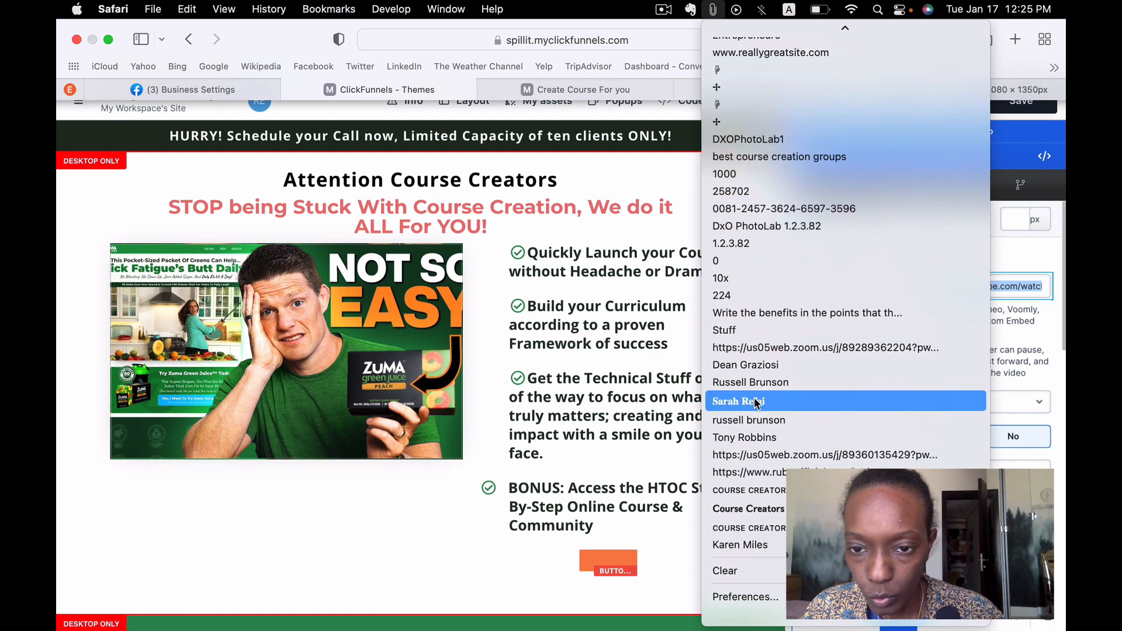
pyautogui.scroll(1, 755, 403)
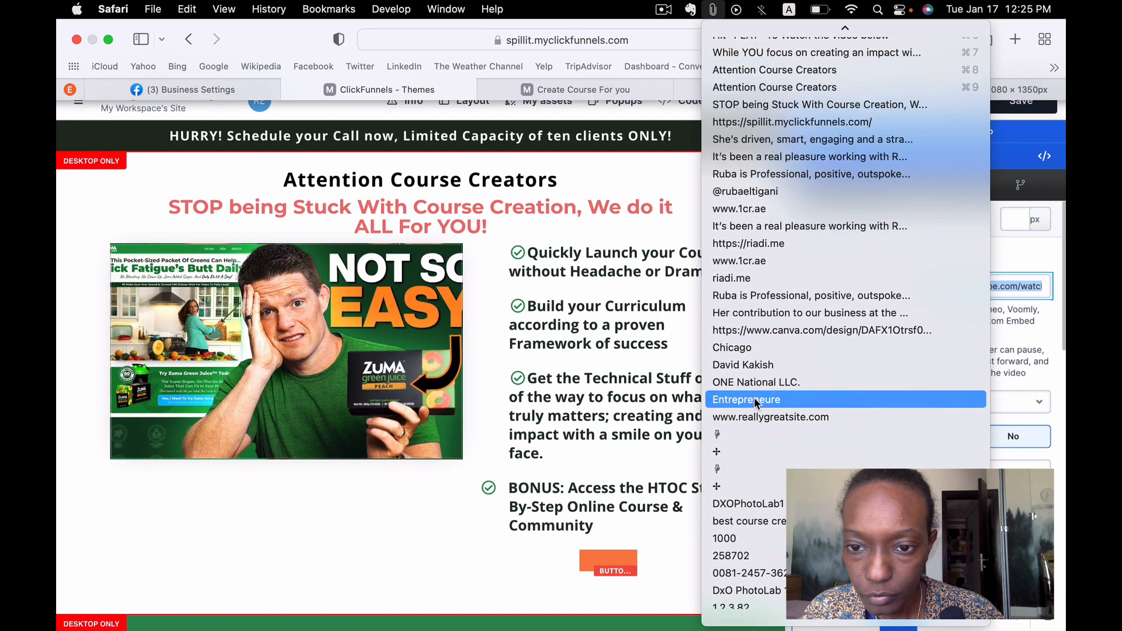
pyautogui.scroll(4, 755, 402)
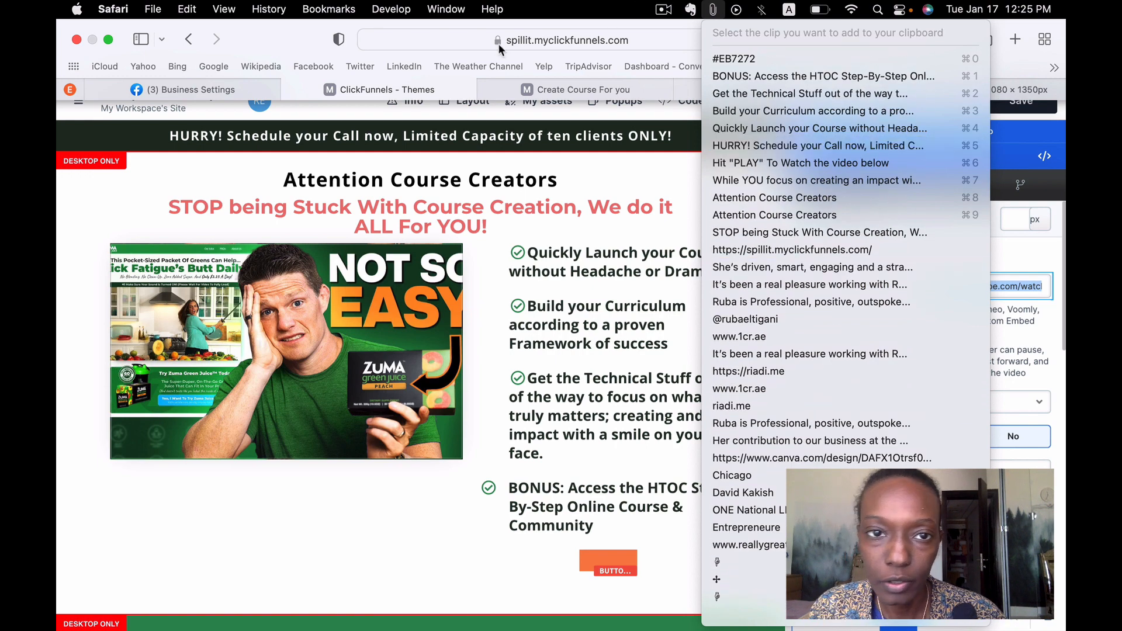
pyautogui.click(306, 44)
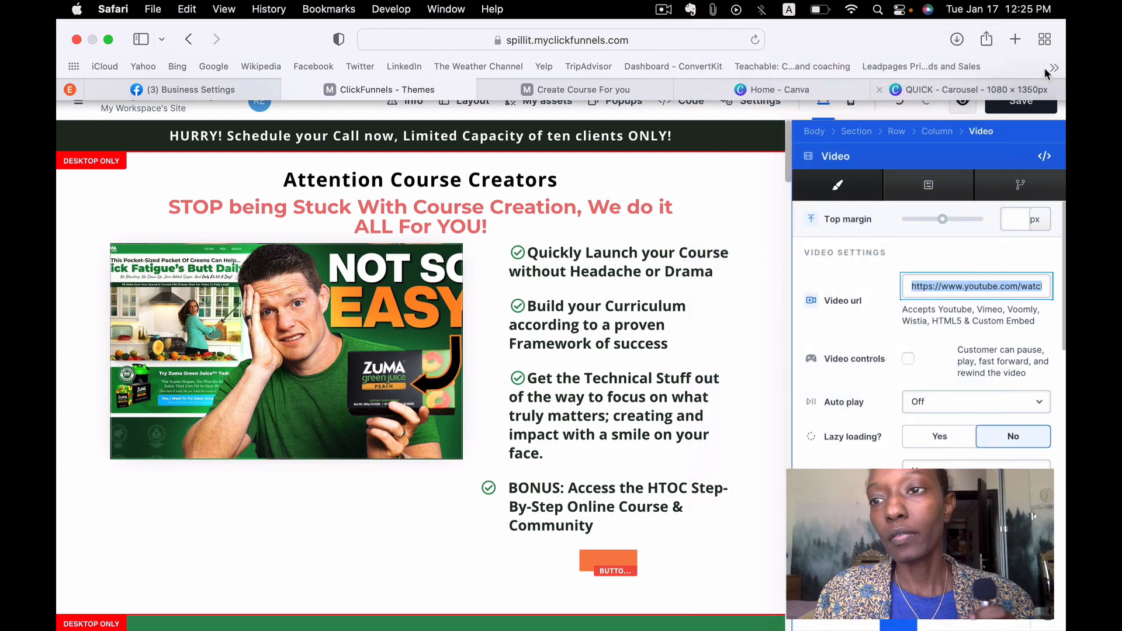
# Open YouTube in a new browser tab.
pyautogui.click(1015, 41)
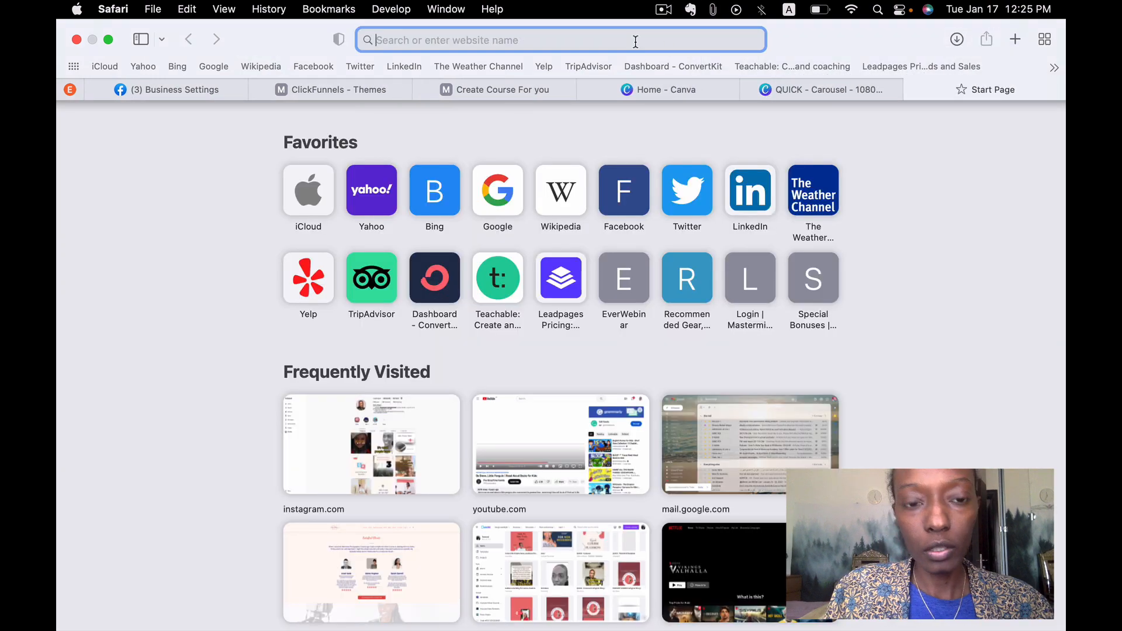
pyautogui.write('you')
pyautogui.press('Return')
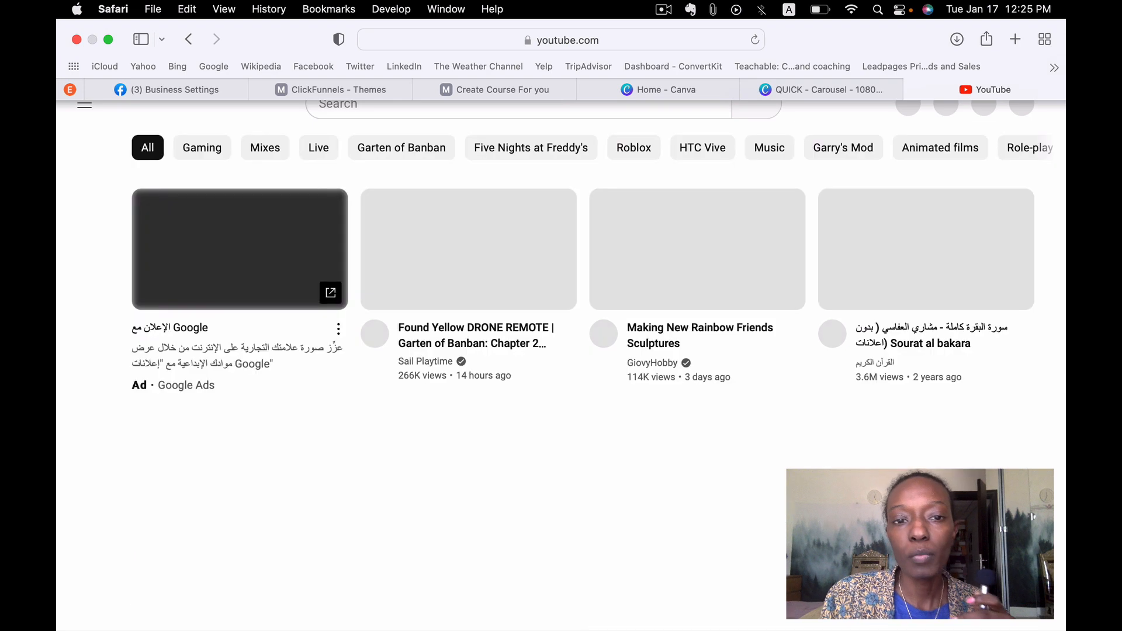
# Open the signed-in account's own YouTube channel and display its list of uploaded videos.
pyautogui.click(1019, 110)
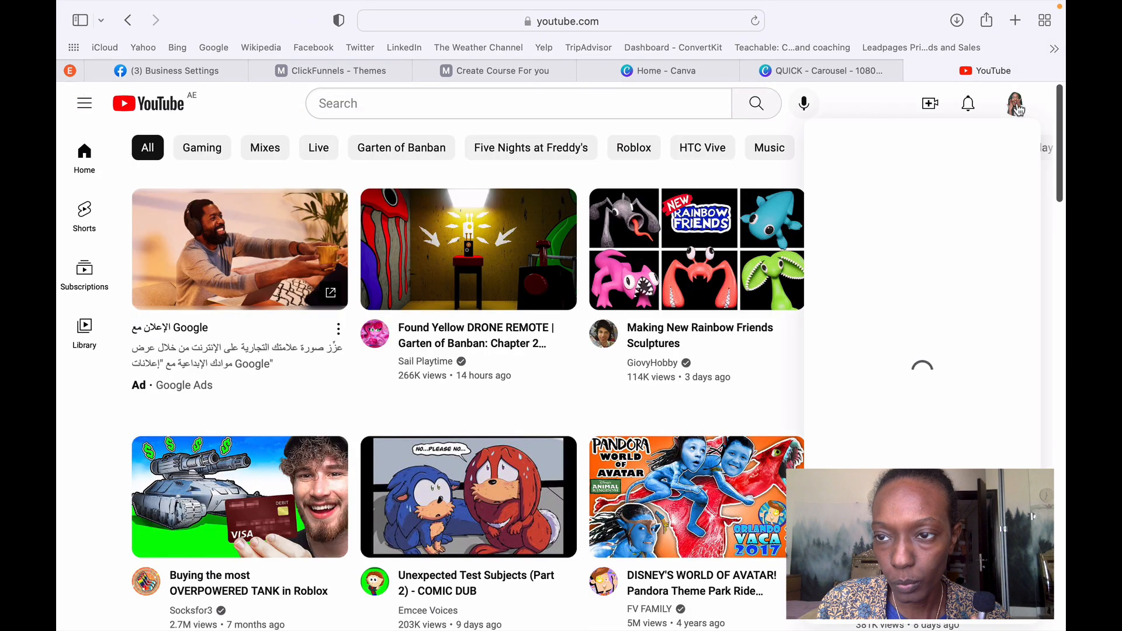
pyautogui.click(837, 197)
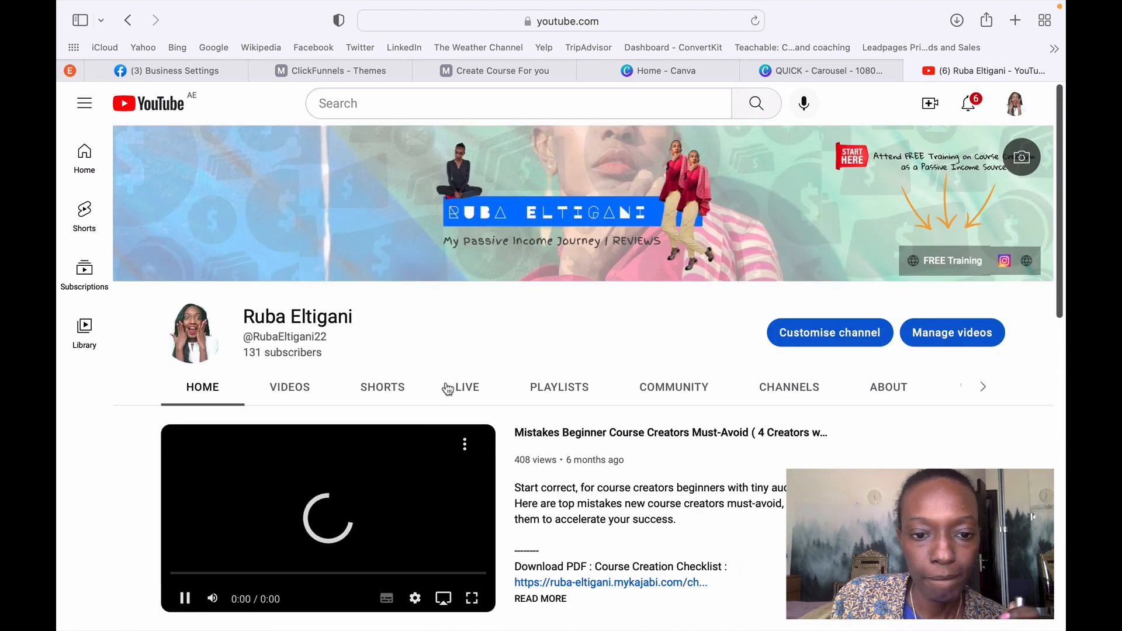
pyautogui.click(294, 392)
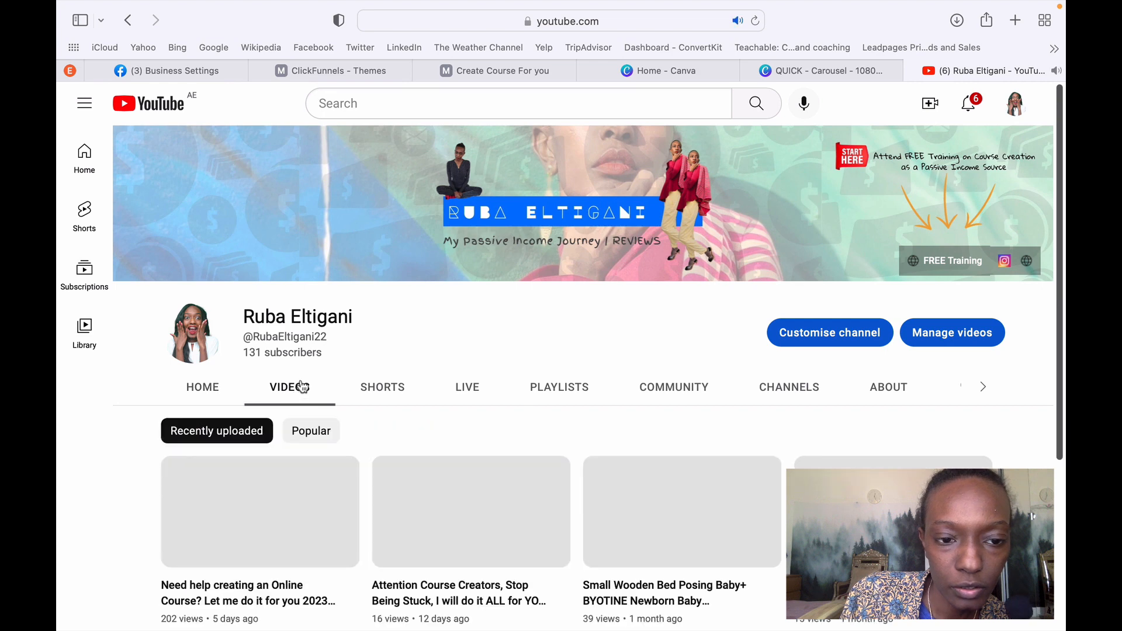
pyautogui.scroll(-2, 428, 505)
pyautogui.scroll(2, 428, 507)
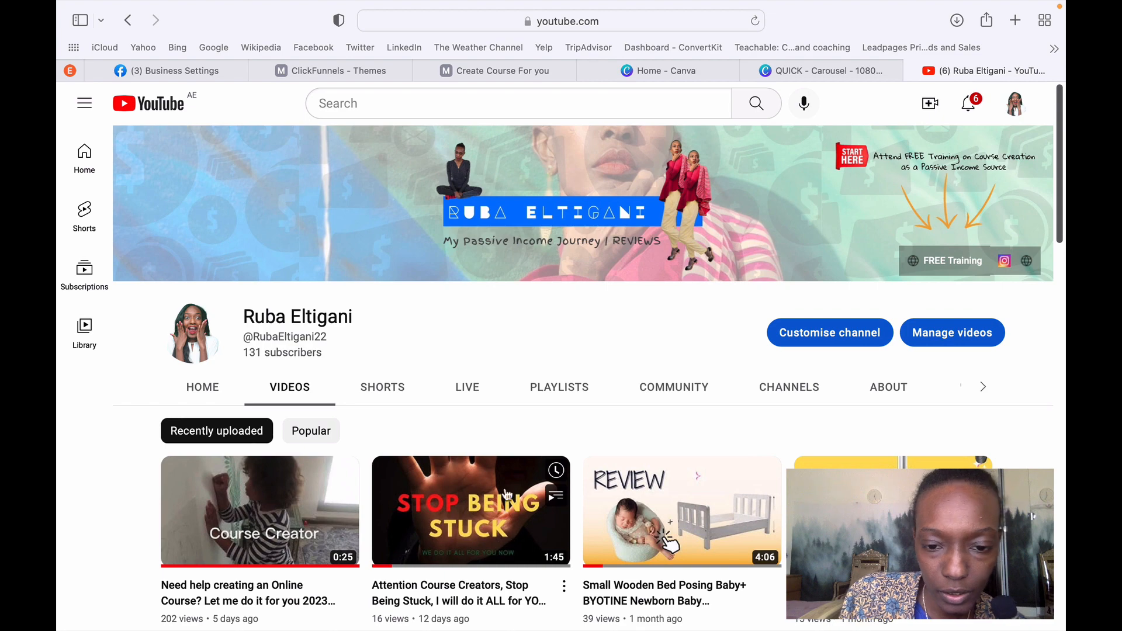
pyautogui.scroll(-2, 518, 528)
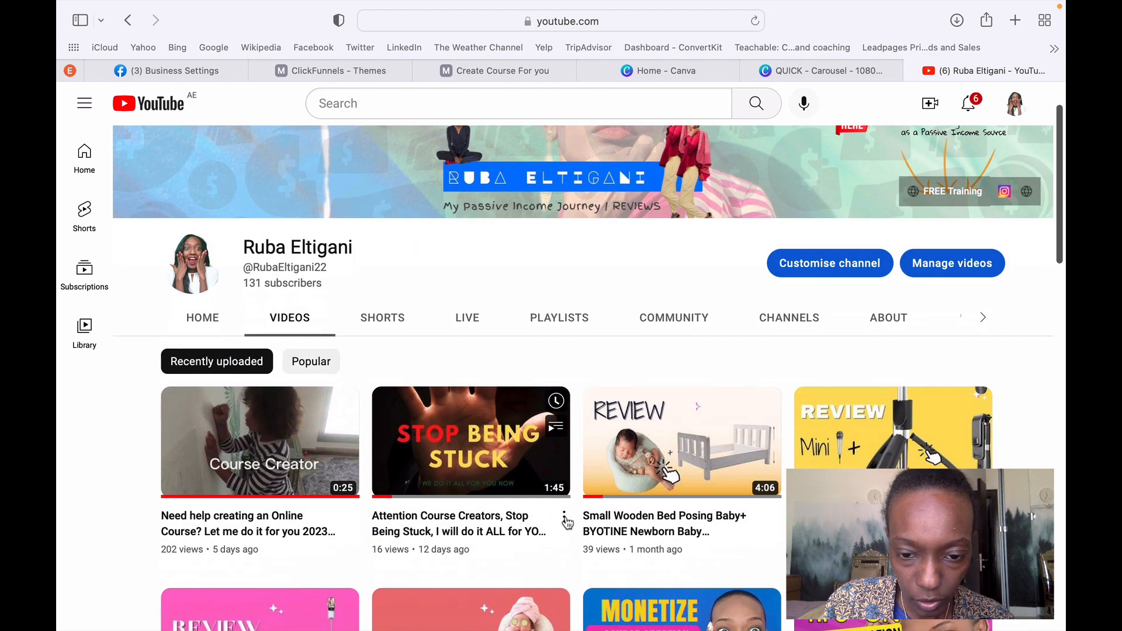
# Copy the share link of the uploaded video titled "Attention Course Creators, Stop Being Stuck".
pyautogui.click(564, 519)
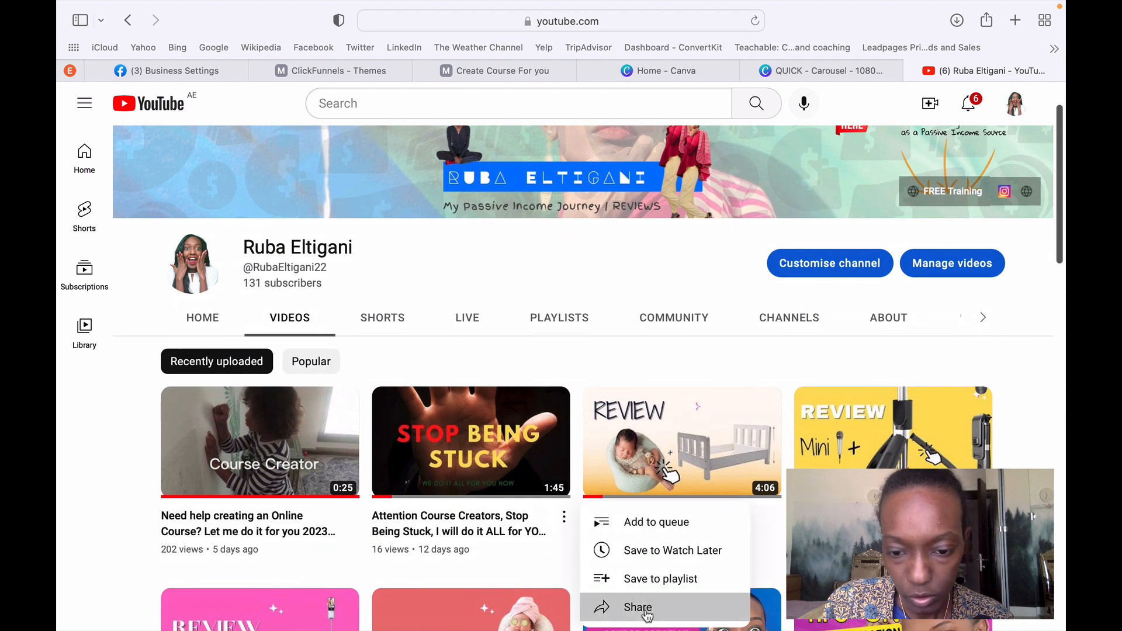
pyautogui.click(602, 607)
pyautogui.click(716, 444)
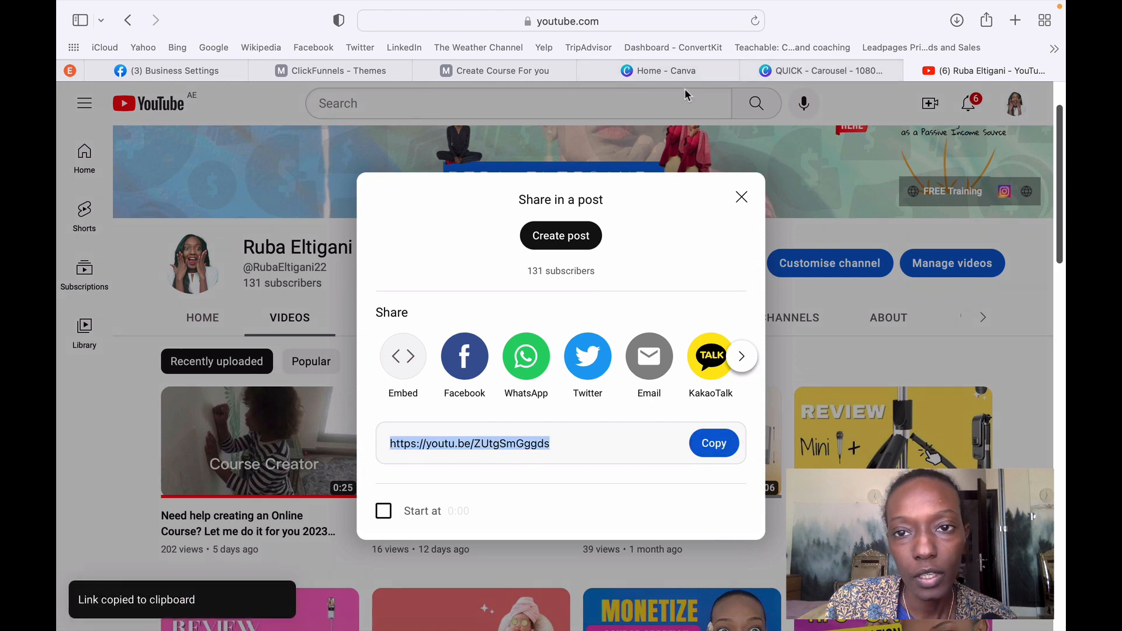
pyautogui.click(362, 67)
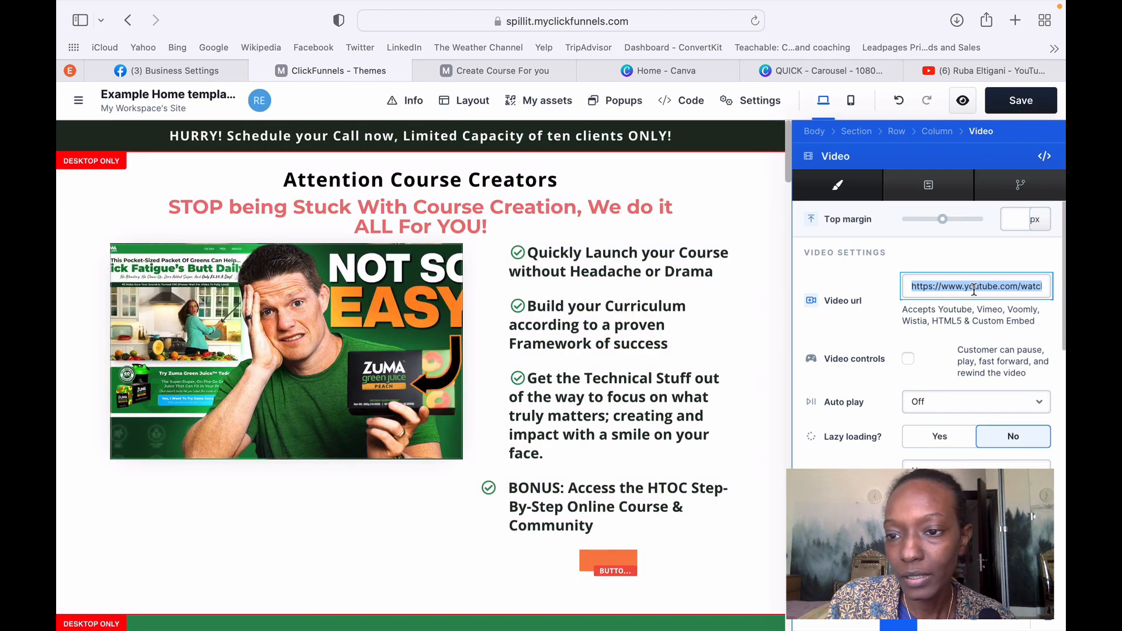
pyautogui.hotkey('ctrl', 'v')
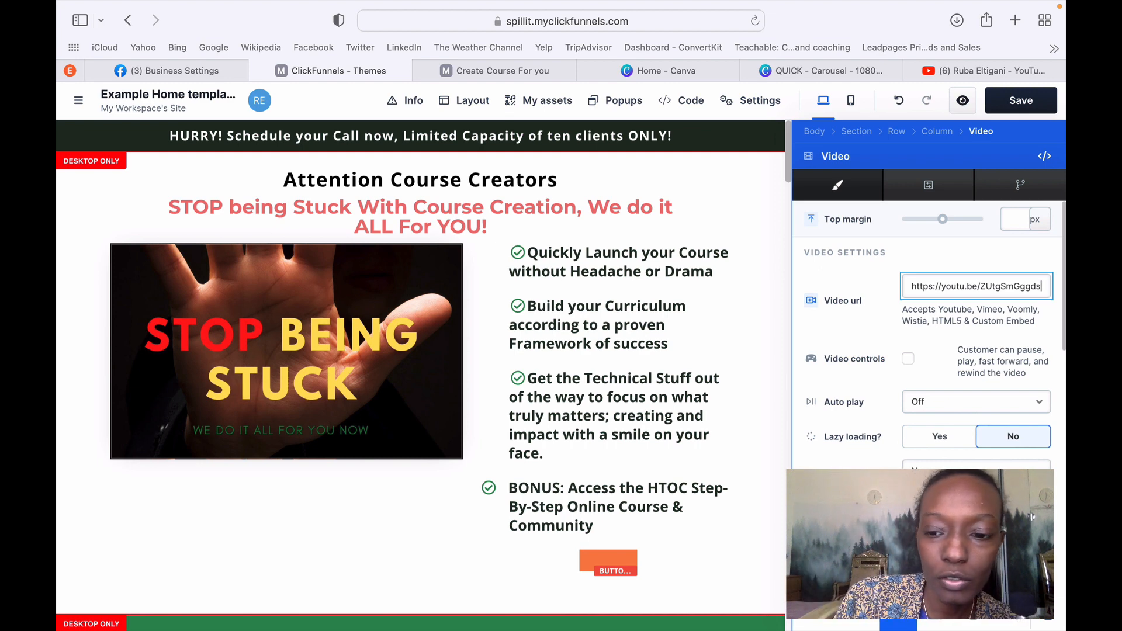
pyautogui.press('Return')
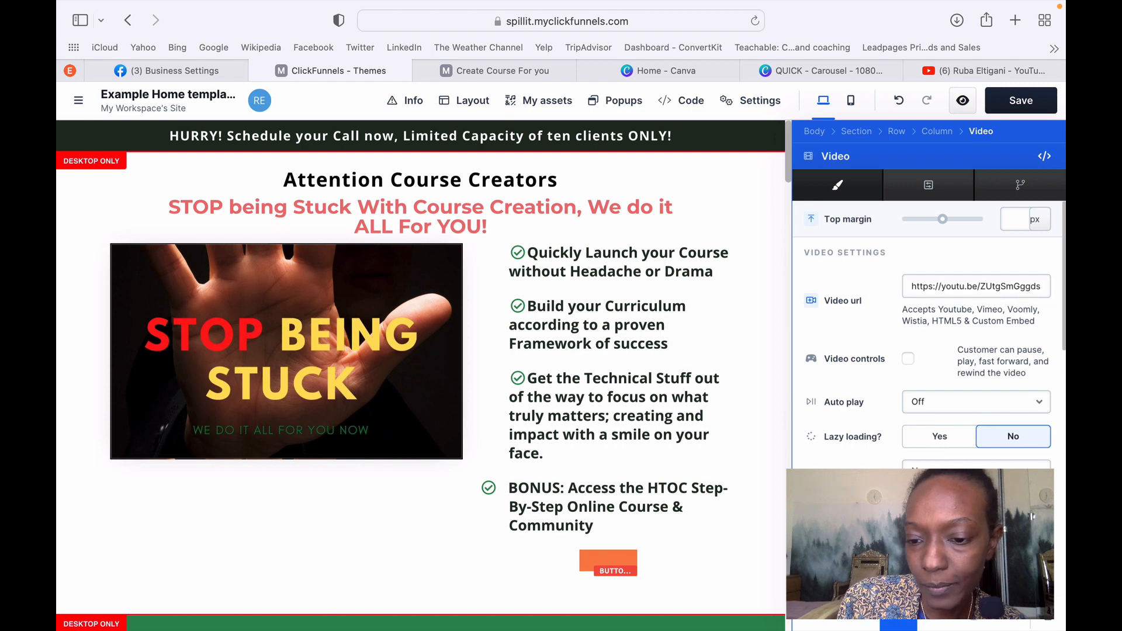
# Open the settings of the orange button below the checklist and save the page.
pyautogui.click(689, 534)
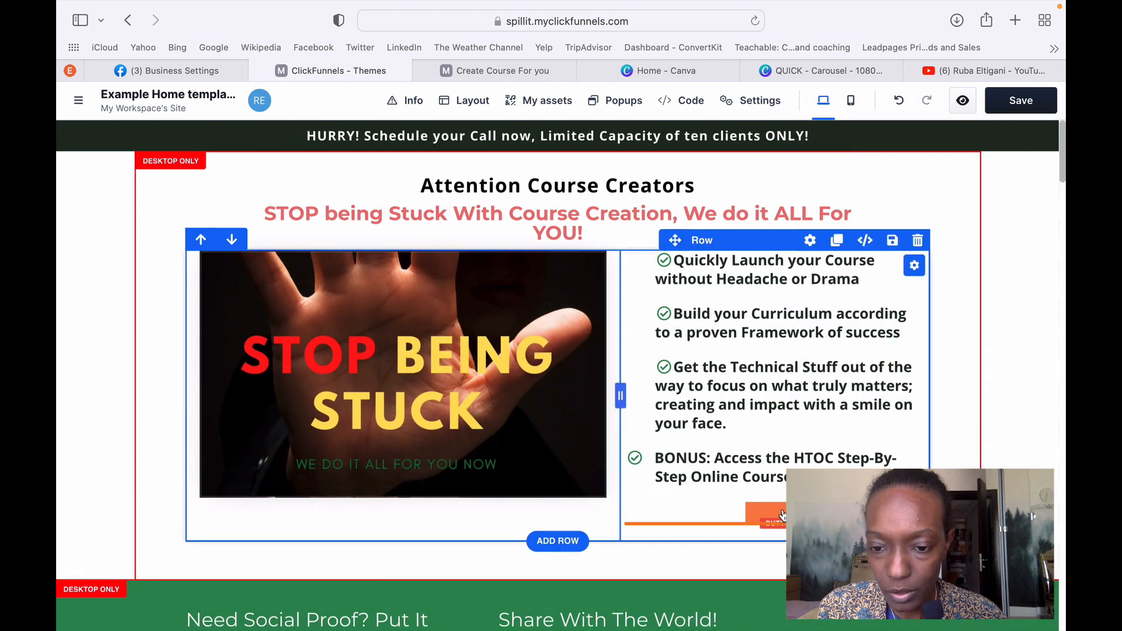
pyautogui.click(775, 514)
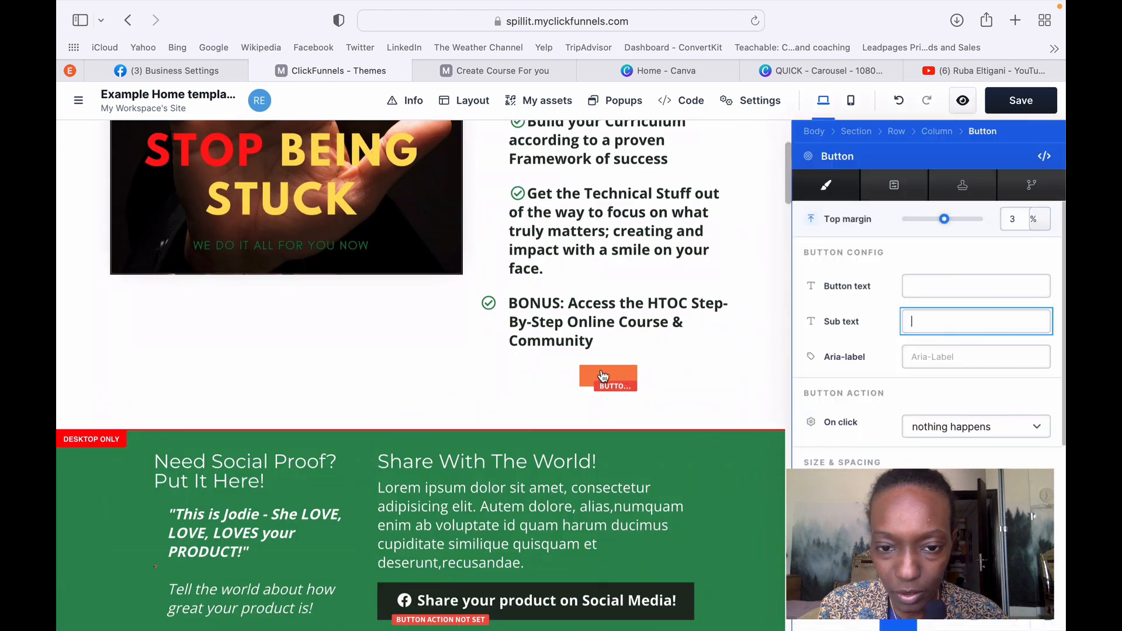
pyautogui.press('Escape')
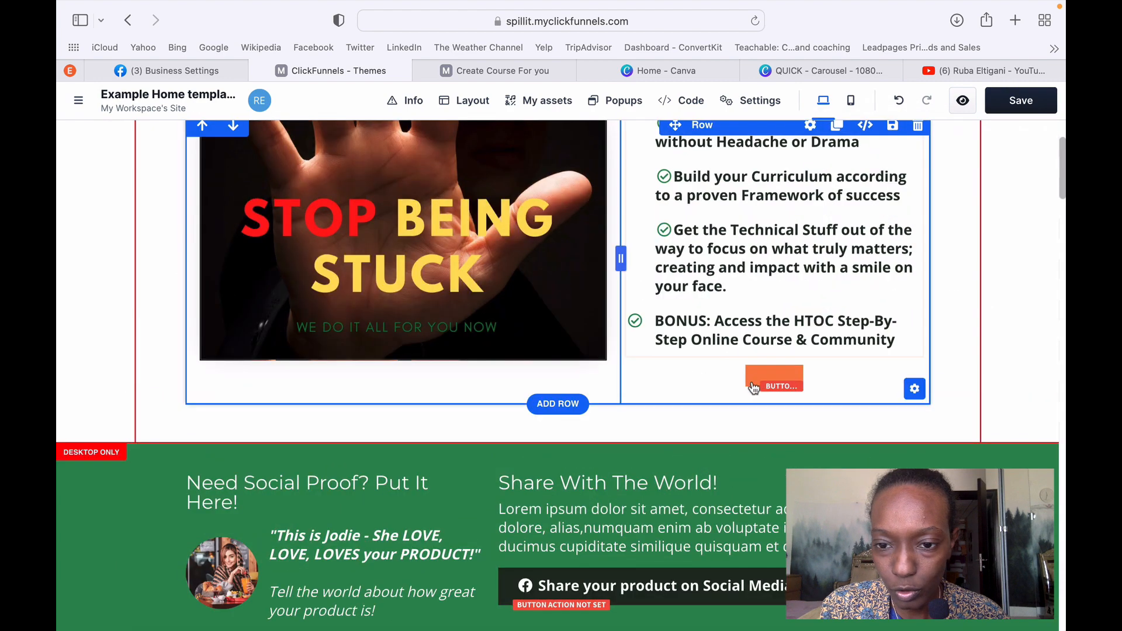
pyautogui.click(754, 387)
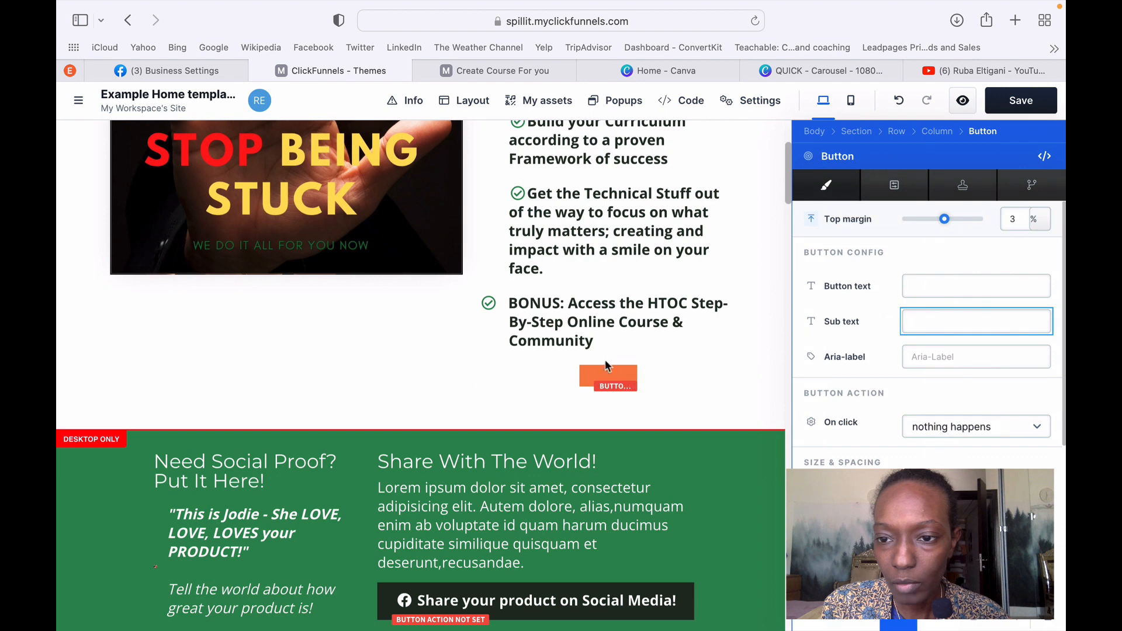
pyautogui.click(909, 286)
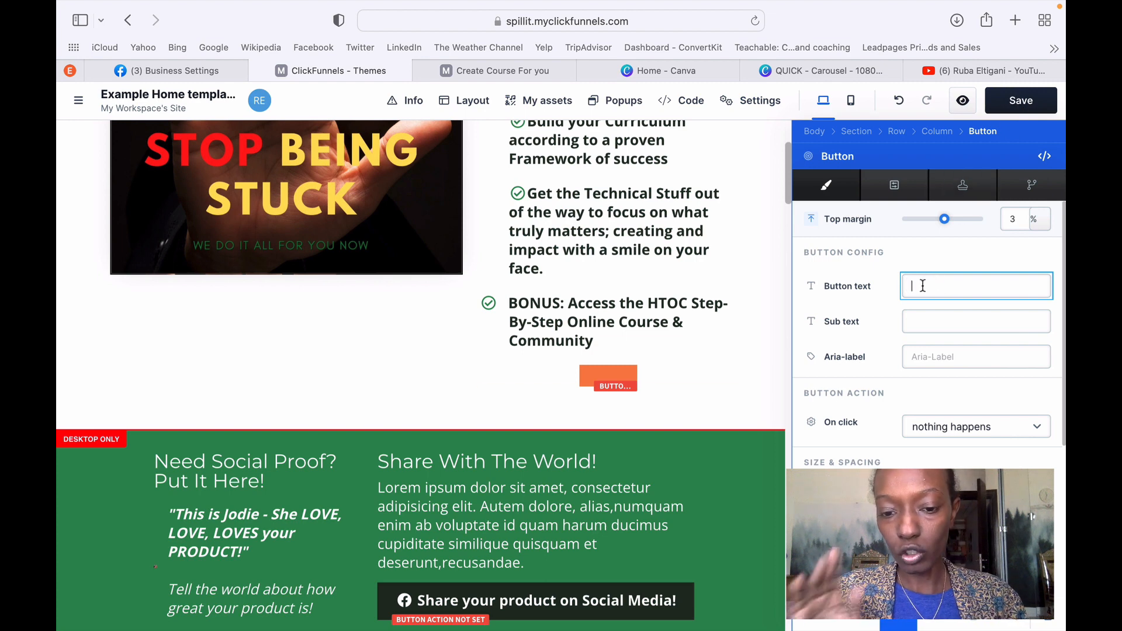
pyautogui.click(1007, 102)
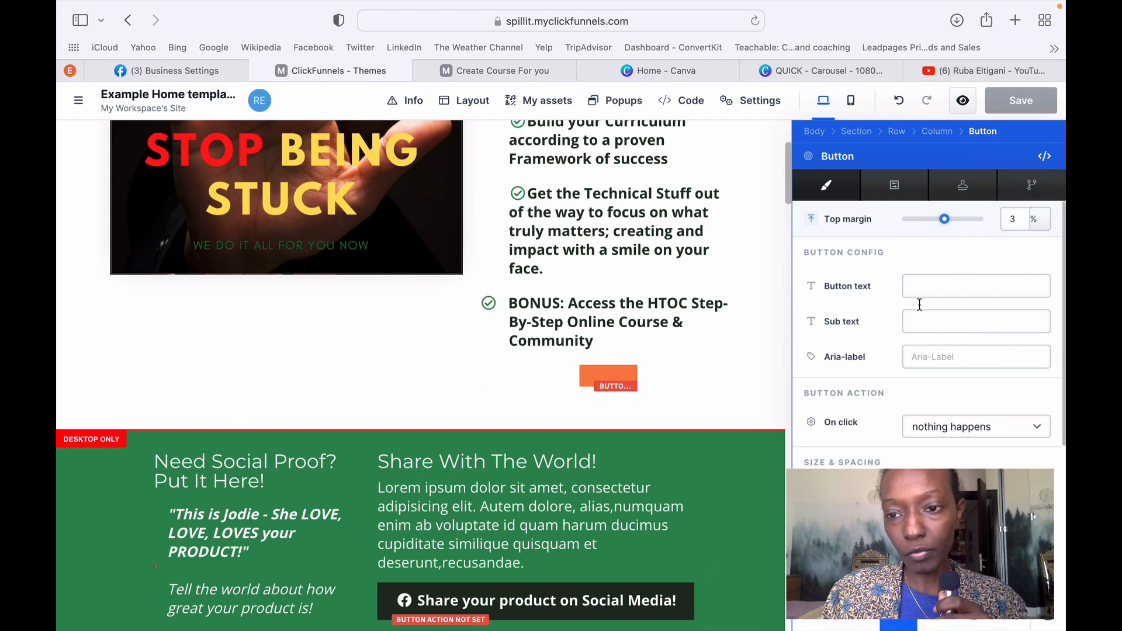
# Set the orange button's main text to "Schedule a Call With" followed by the owner's first name.
pyautogui.click(915, 286)
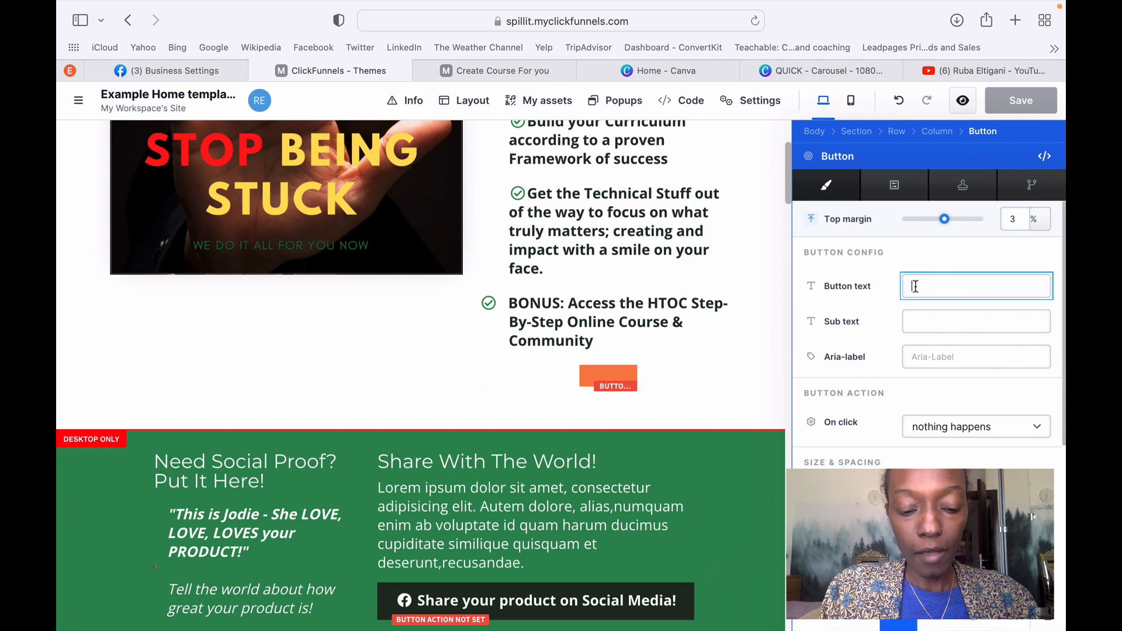
pyautogui.write('Sch')
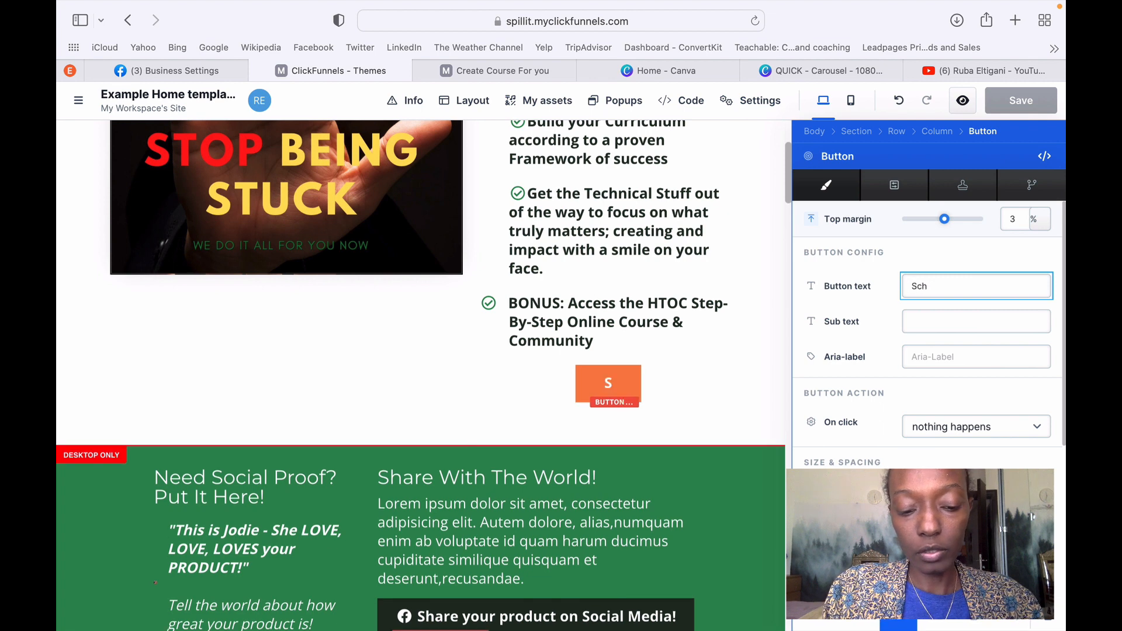
pyautogui.write('edule a Call Wi')
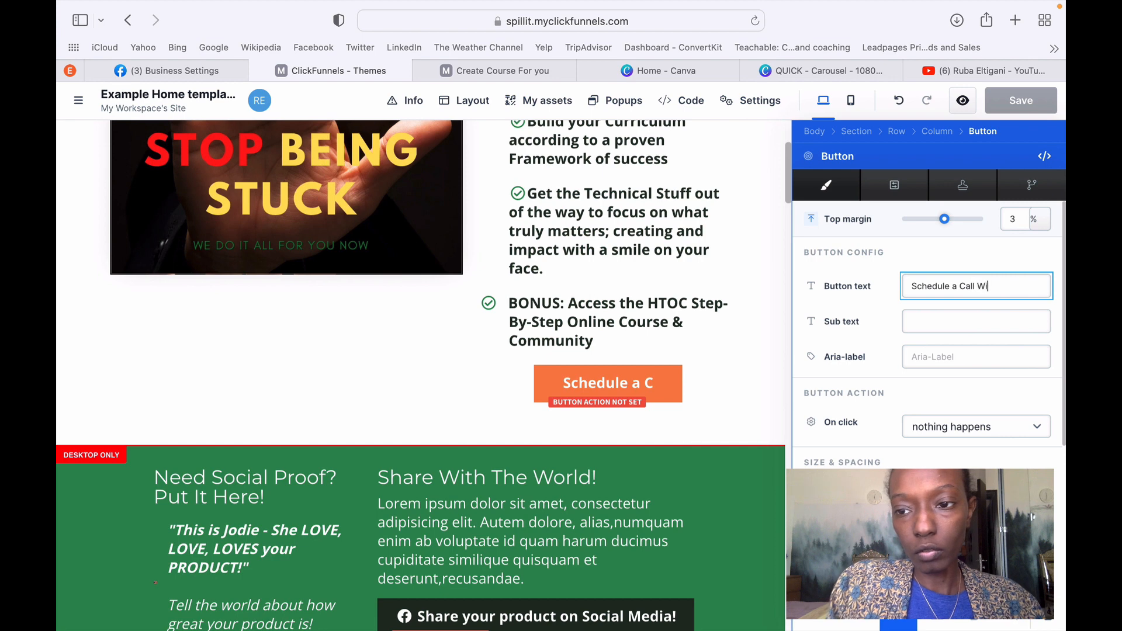
pyautogui.write('th Ruba')
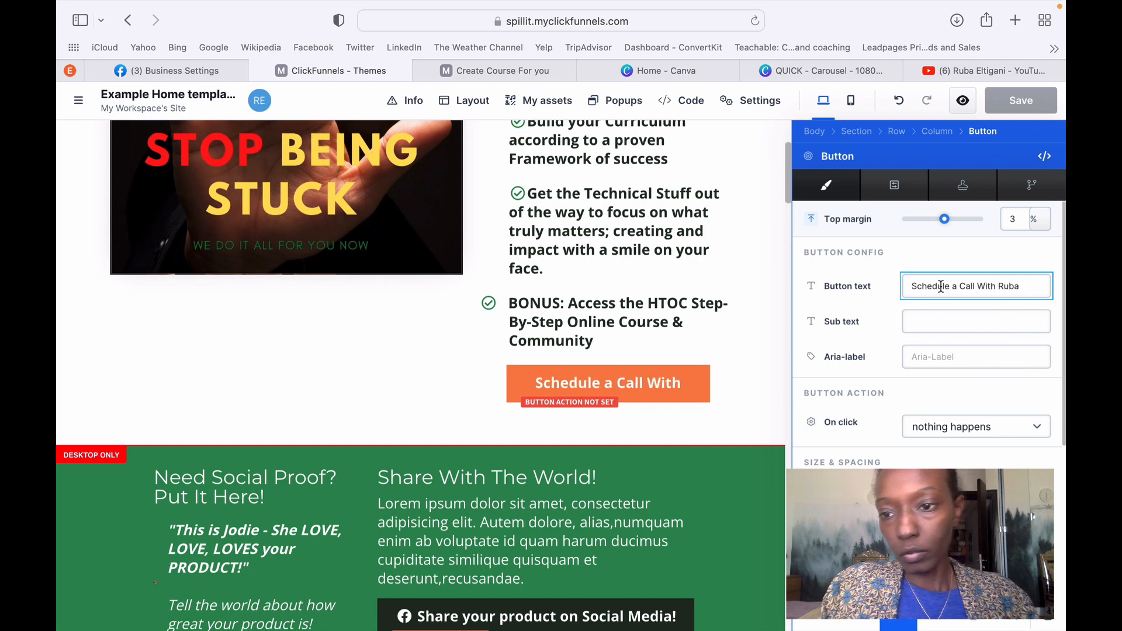
# Set the orange button's sub text to "Let's Set You Up For Success" and save the page.
pyautogui.click(931, 324)
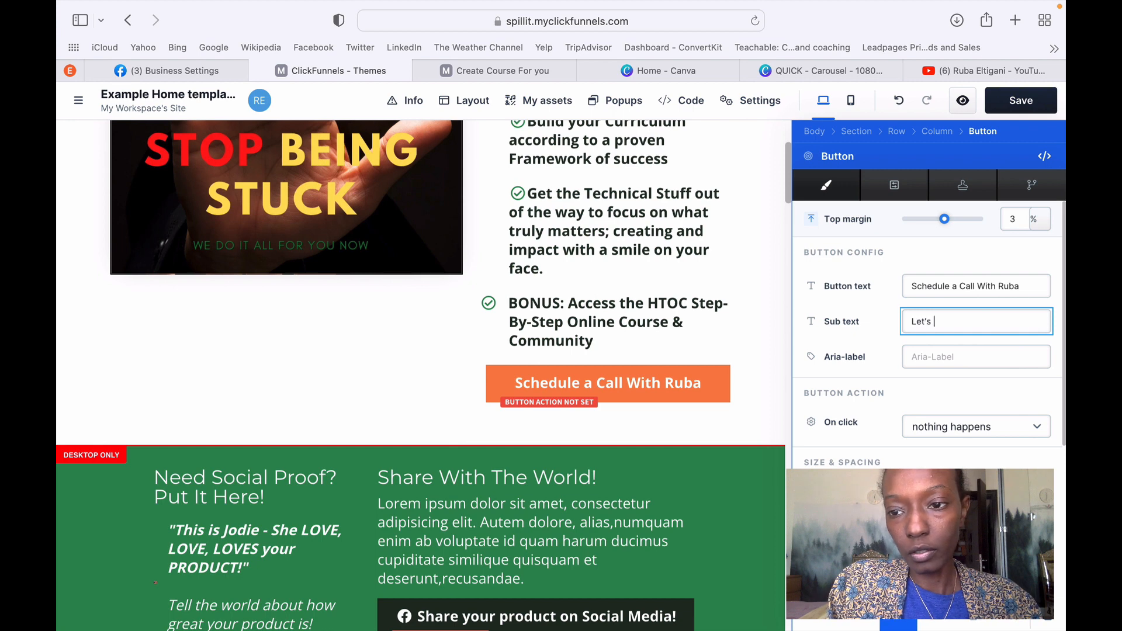
pyautogui.write("Let's Set ")
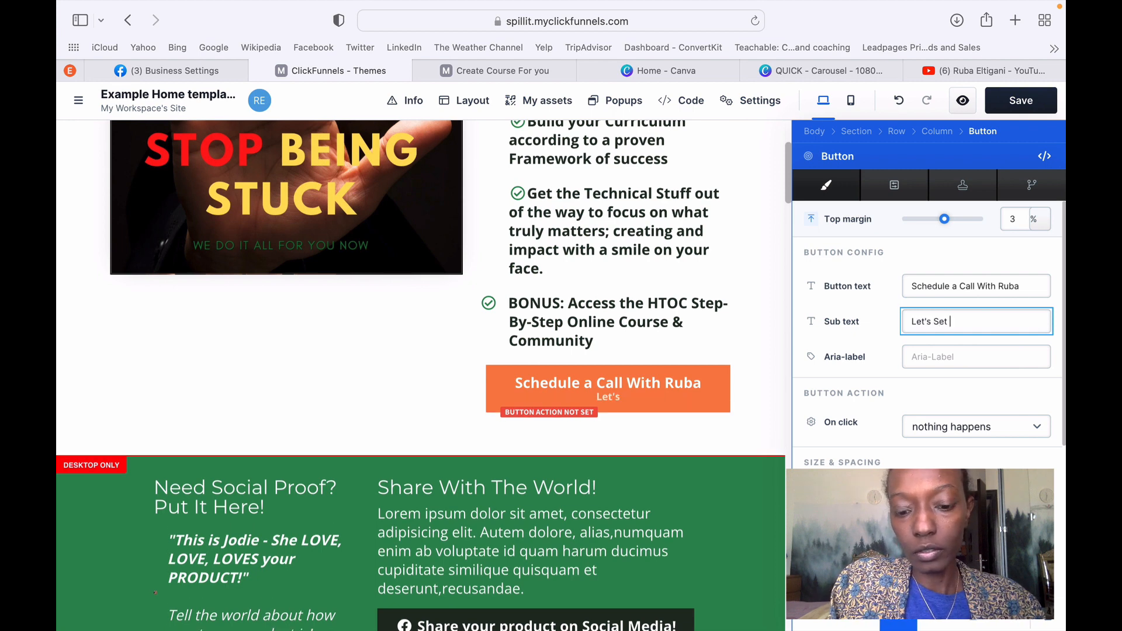
pyautogui.write('You Up ')
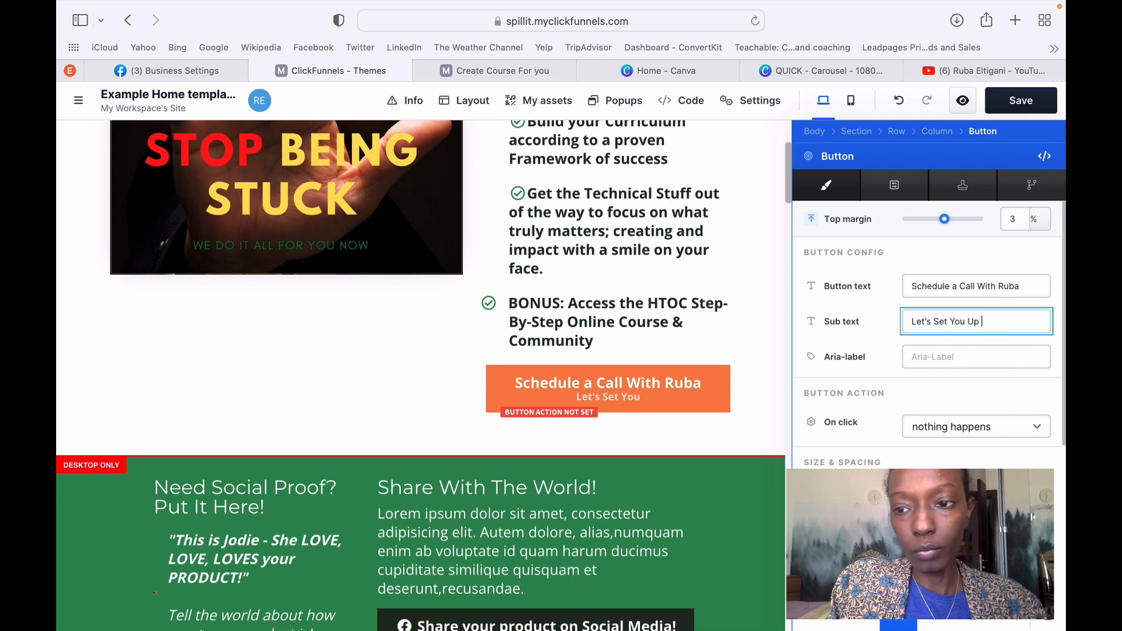
pyautogui.write('For Su')
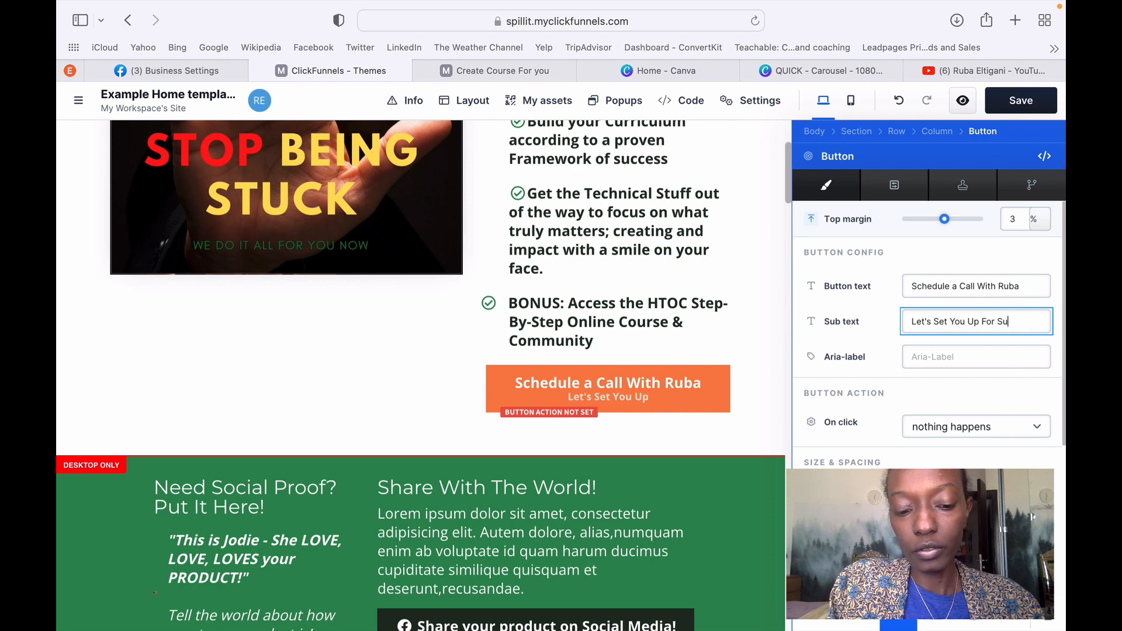
pyautogui.write('ccess')
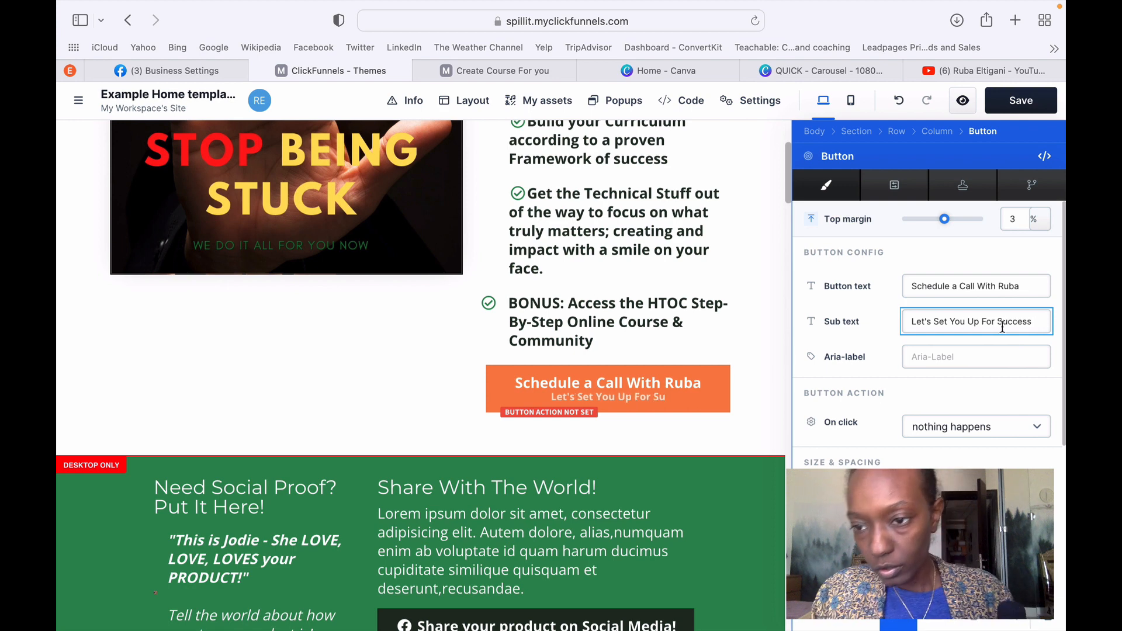
pyautogui.tripleClick(1014, 324)
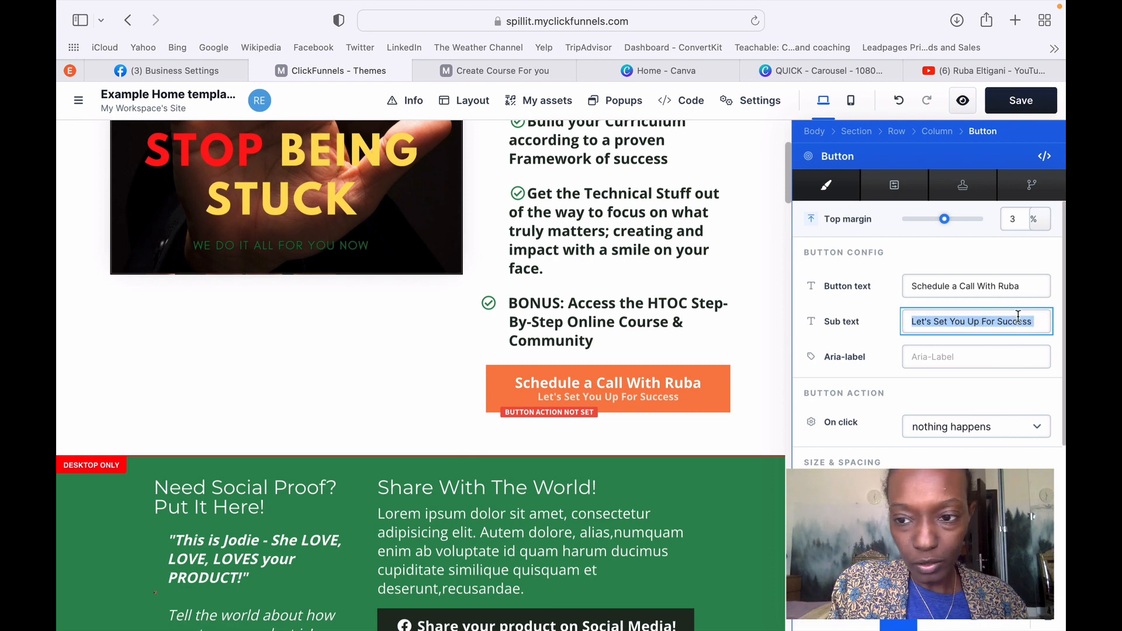
pyautogui.tripleClick(995, 283)
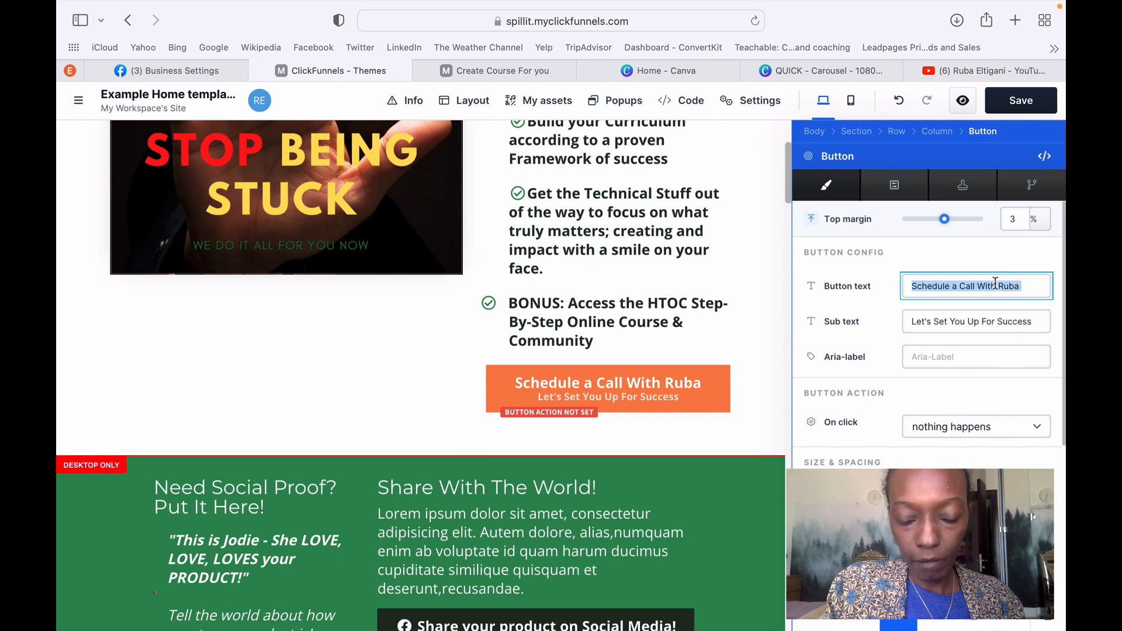
pyautogui.scroll(-1, 788, 286)
pyautogui.click(1015, 107)
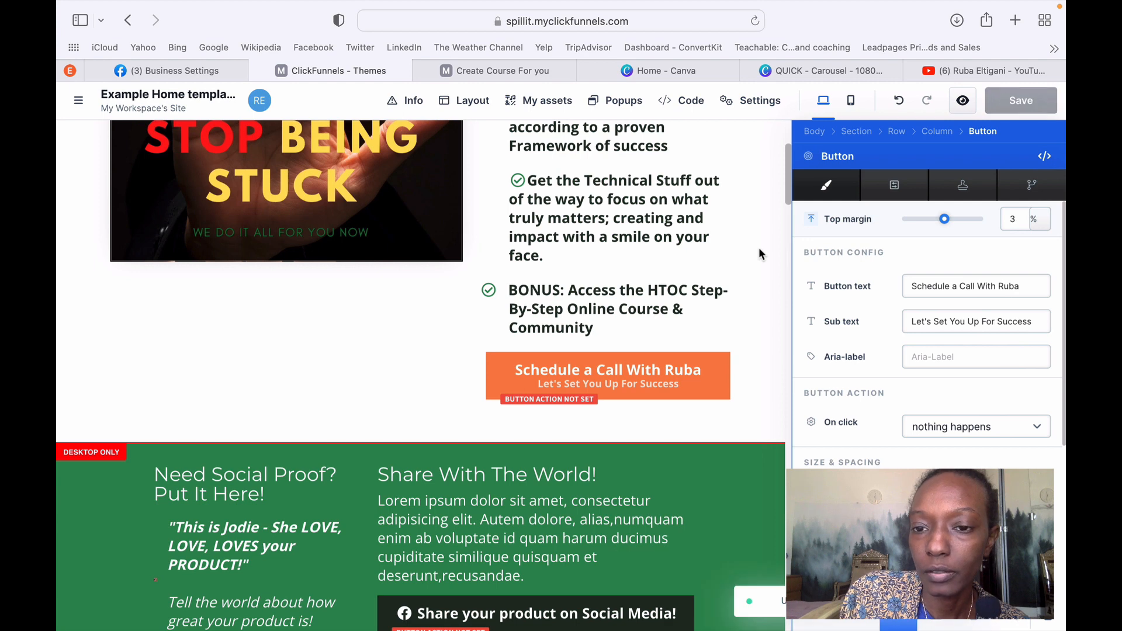
# Leave the button's settings and open the settings of the video beside the checklist.
pyautogui.click(314, 305)
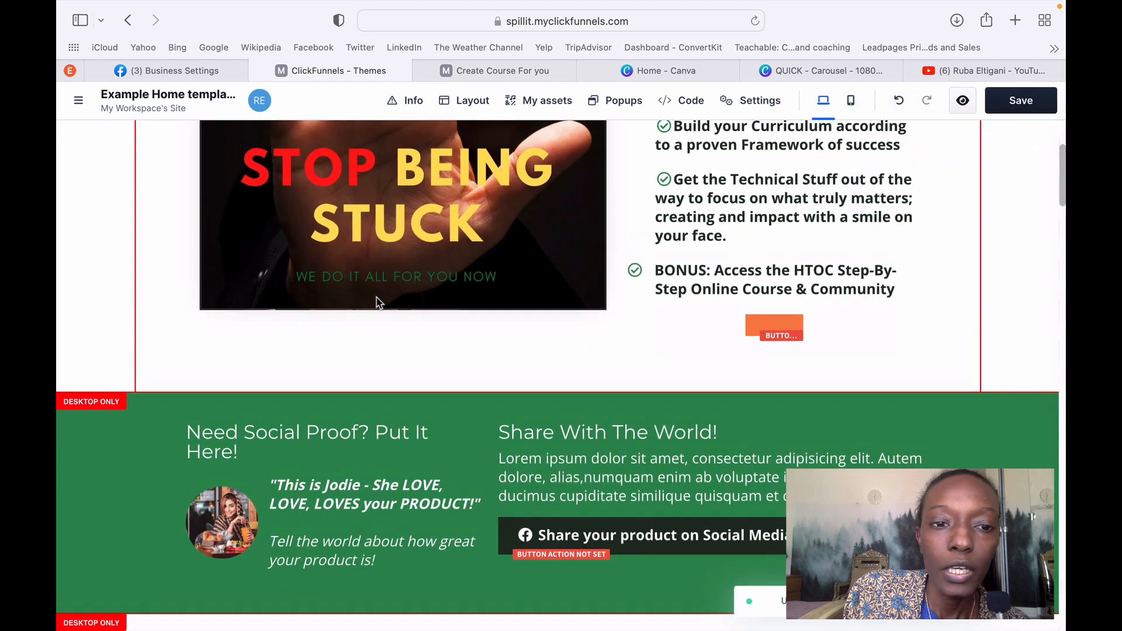
pyautogui.scroll(2, 375, 302)
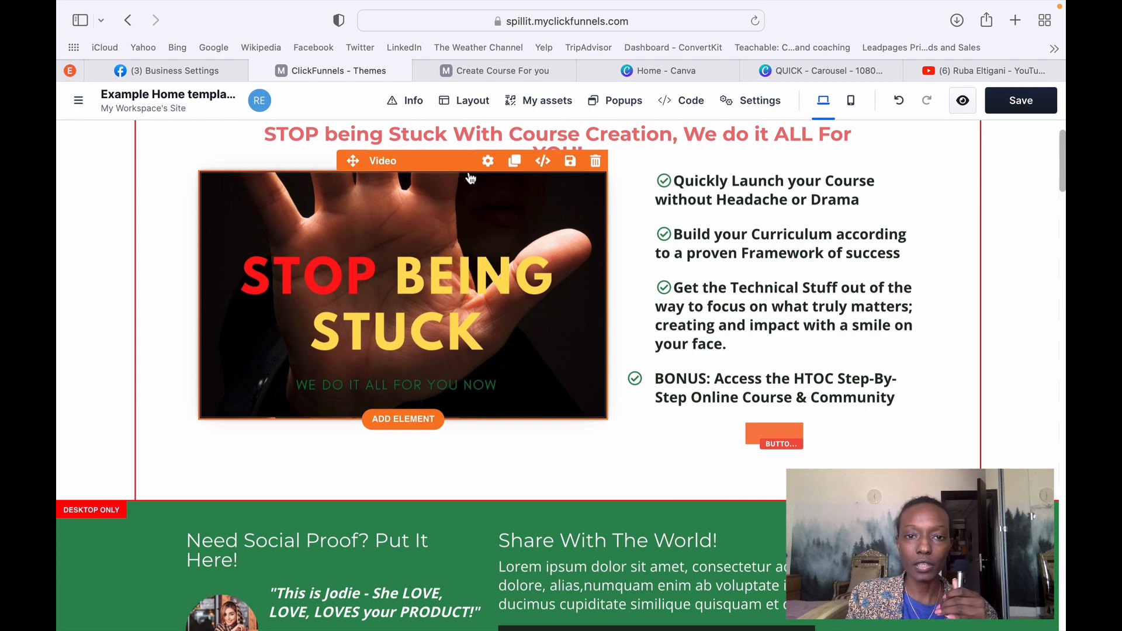
pyautogui.click(488, 165)
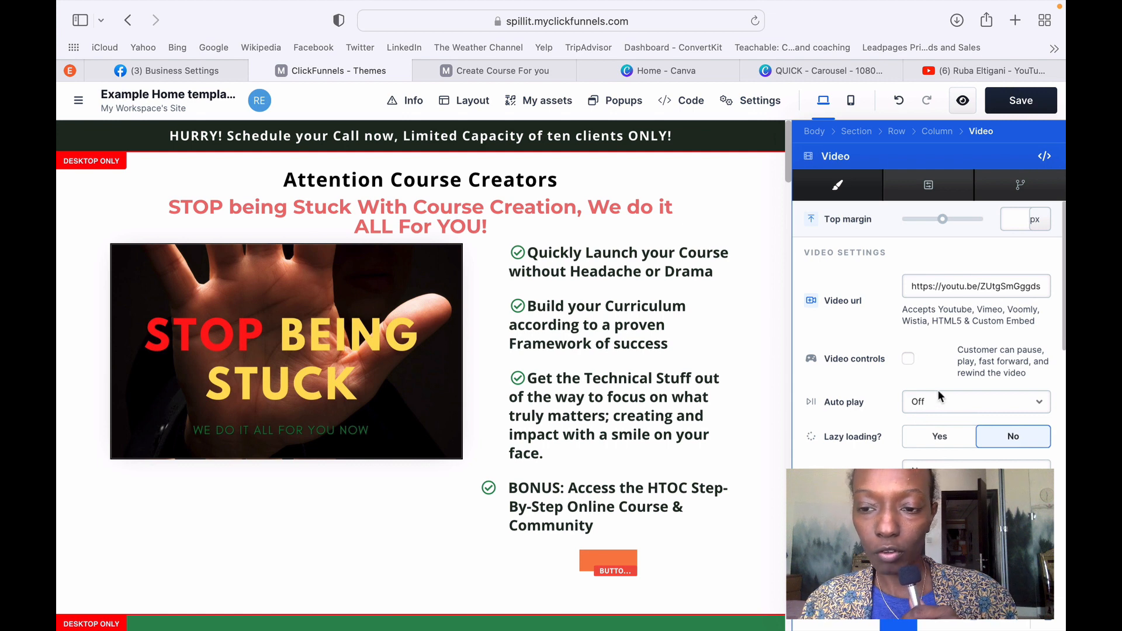
# Try turning auto play on for the video, and reset the option.
pyautogui.click(935, 403)
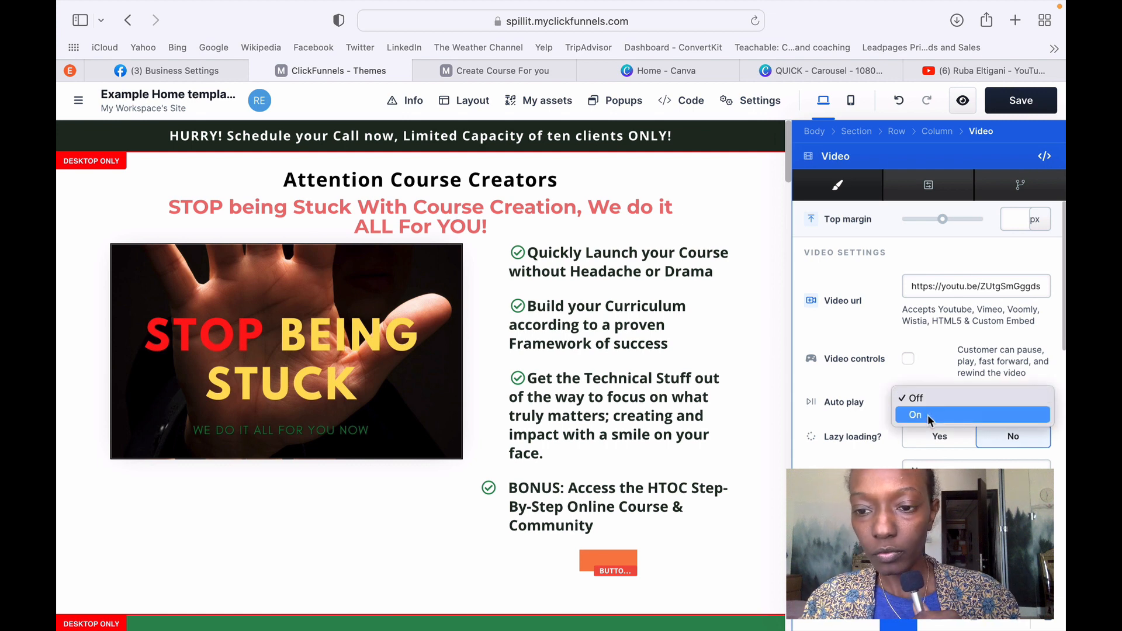
pyautogui.click(928, 415)
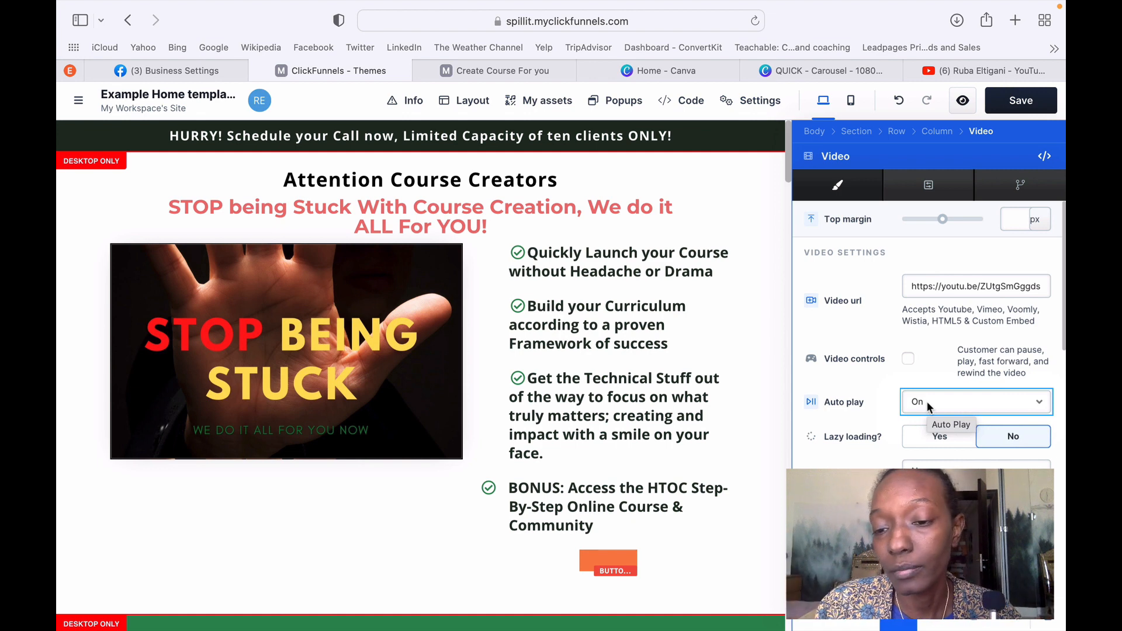
pyautogui.click(812, 401)
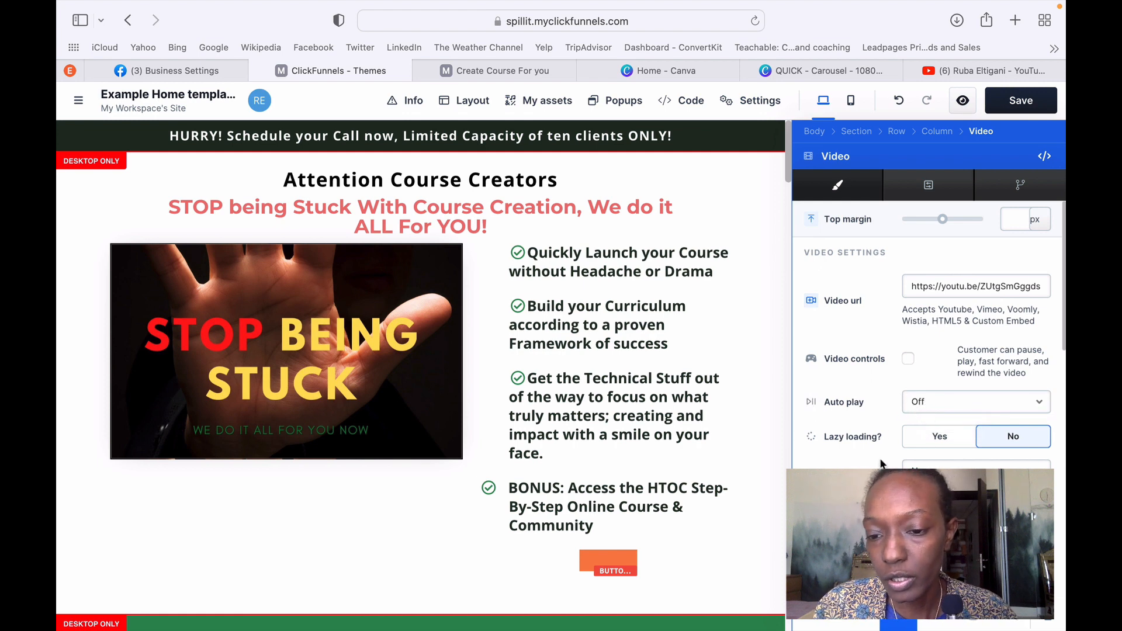
pyautogui.scroll(-2, 878, 466)
pyautogui.scroll(-5, 877, 466)
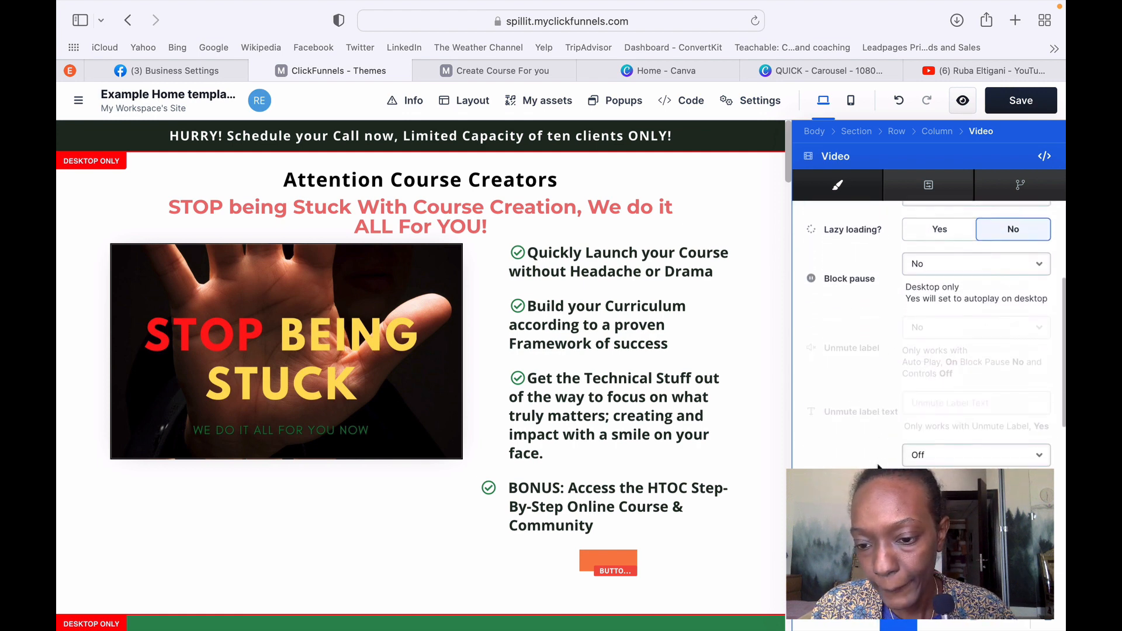
pyautogui.scroll(-4, 878, 466)
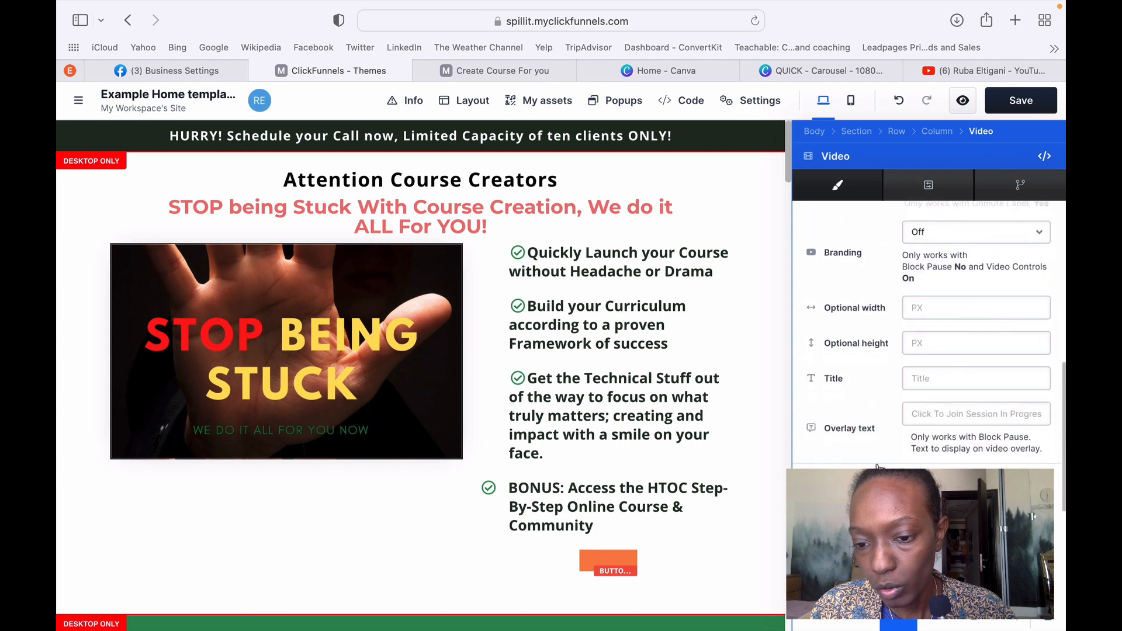
pyautogui.scroll(12, 878, 466)
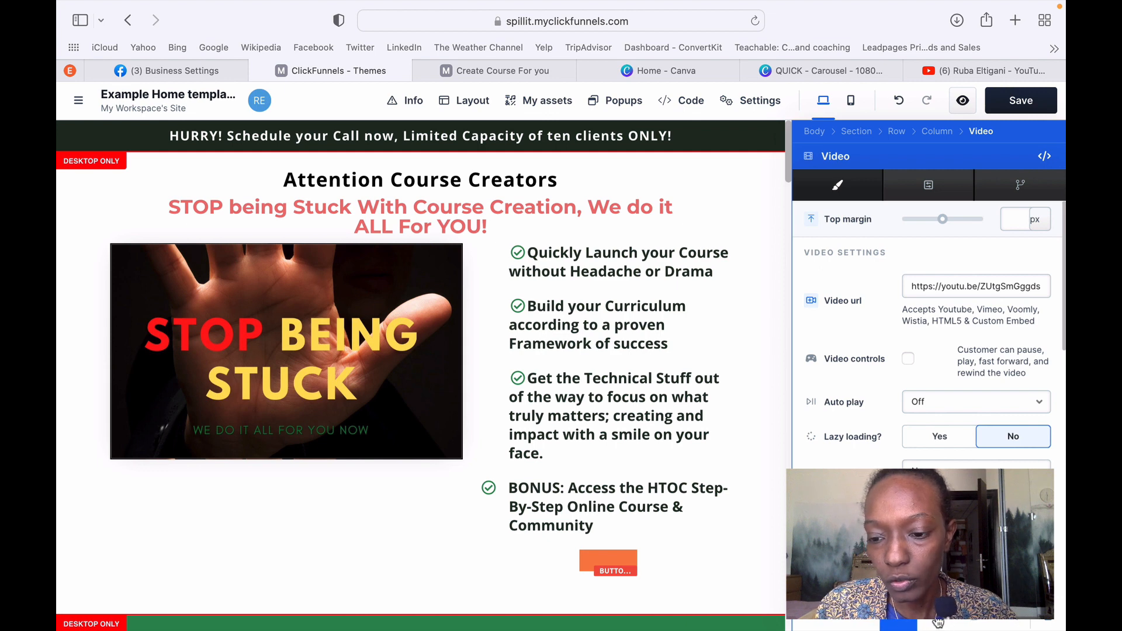
# Switch the page editor to the mobile layout and replace the main headline with "Quickly Launch your Course without Headache or Drama".
pyautogui.click(976, 623)
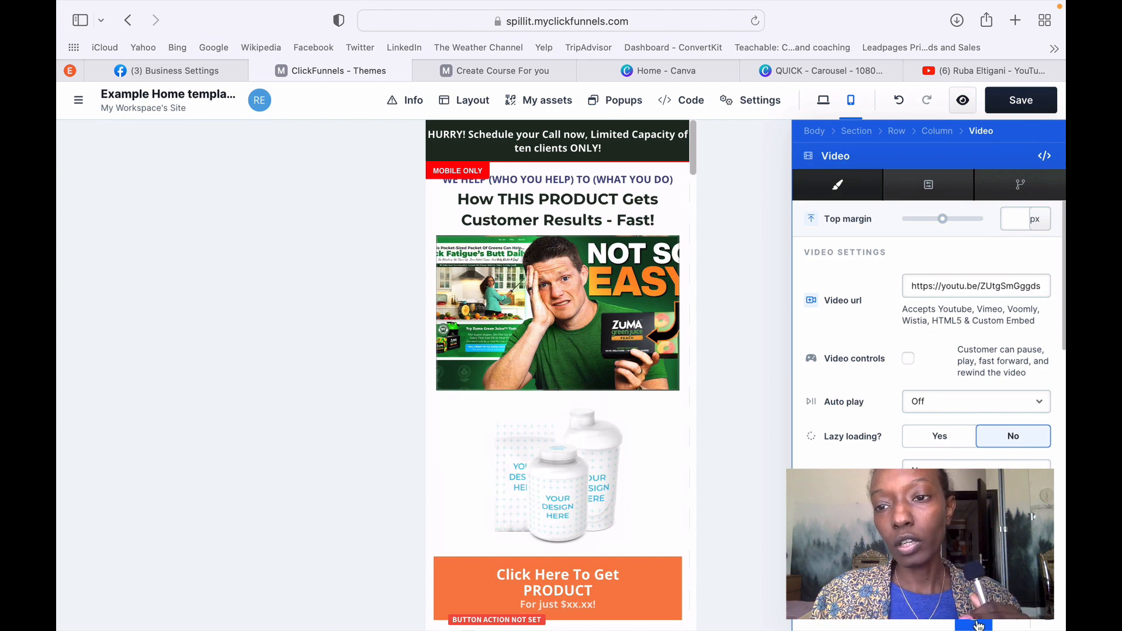
pyautogui.click(525, 209)
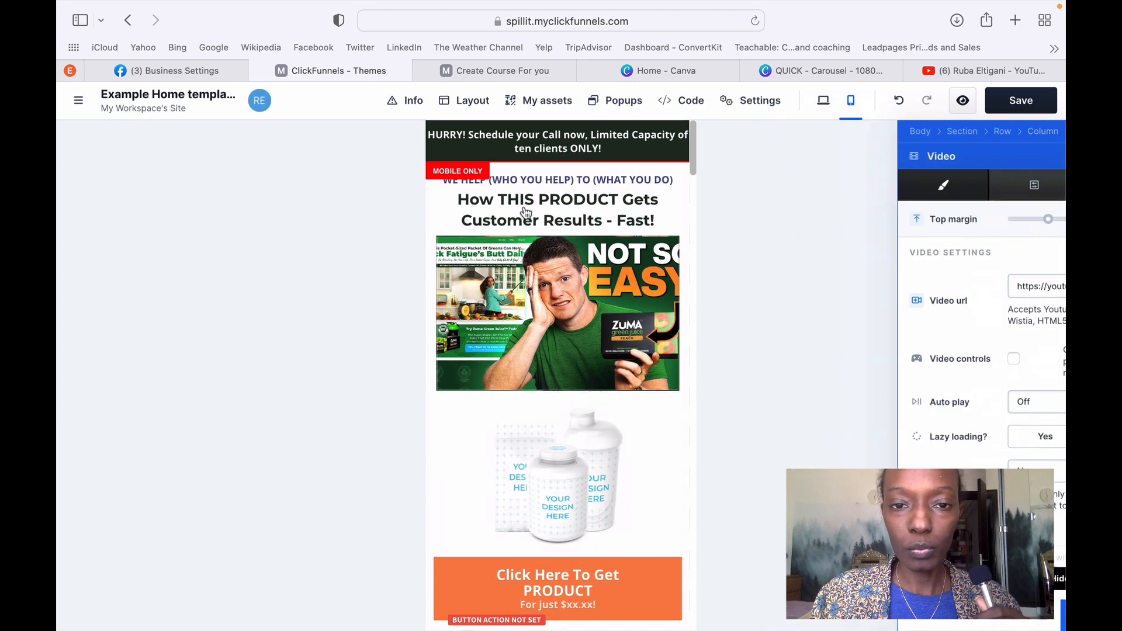
pyautogui.click(526, 212)
pyautogui.tripleClick(526, 212)
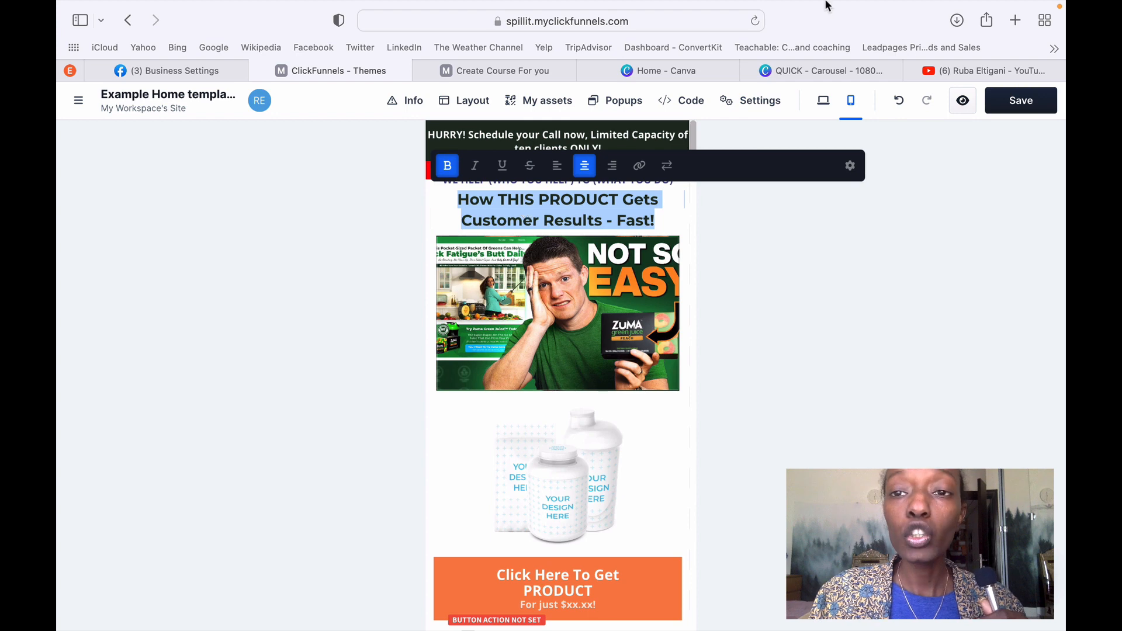
pyautogui.click(714, 10)
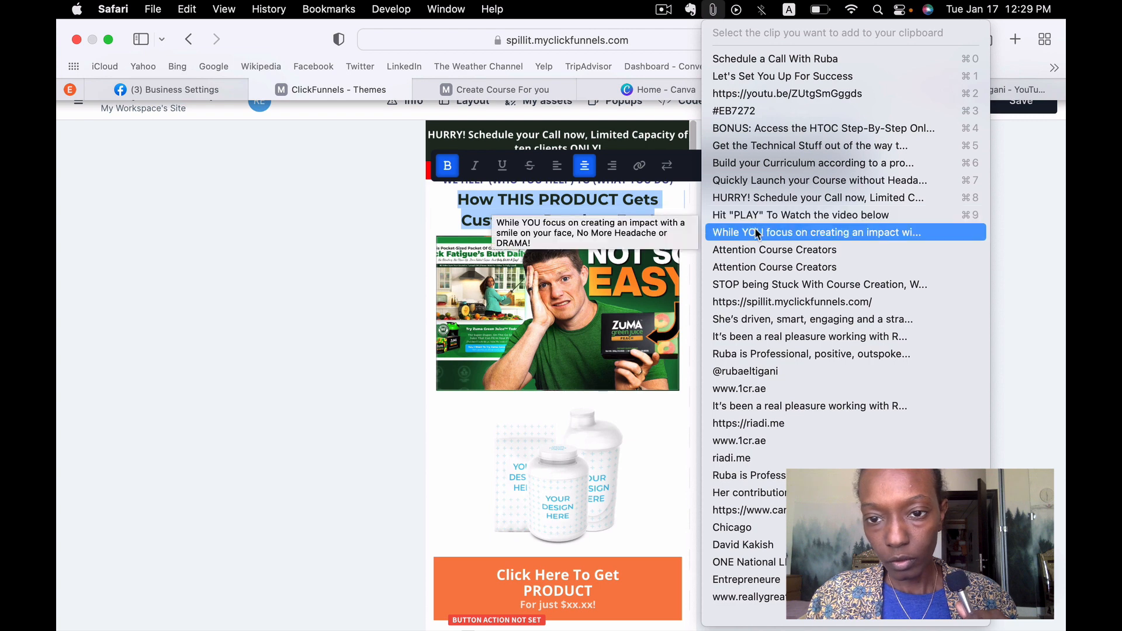
pyautogui.click(746, 185)
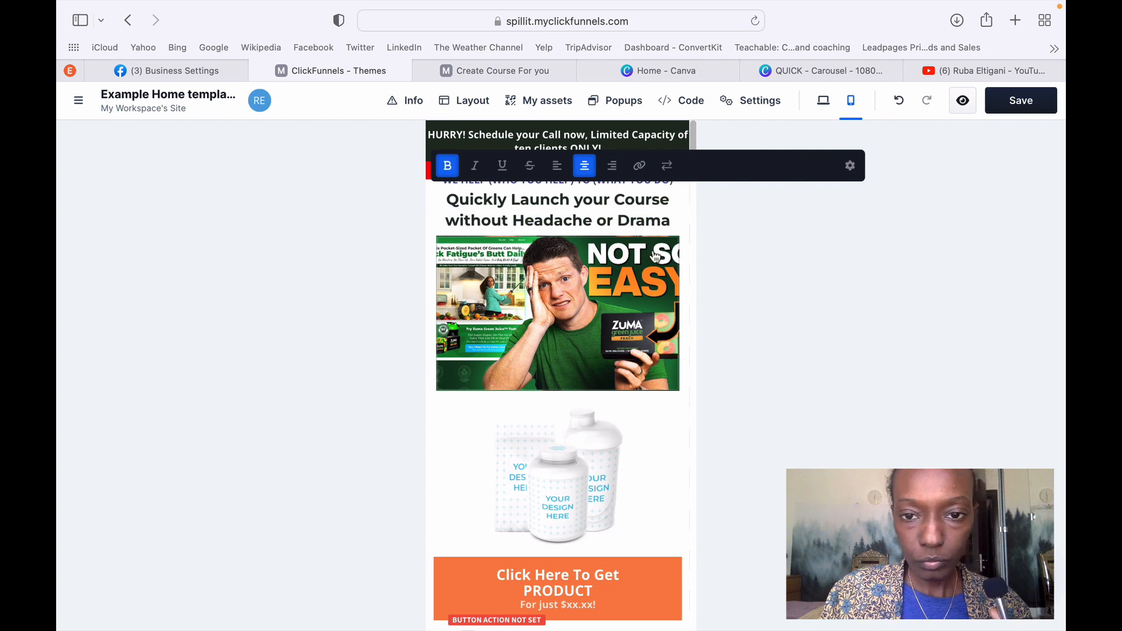
pyautogui.click(705, 235)
# Replace the small line above the mobile headline with "Attention Course Creators".
pyautogui.click(531, 183)
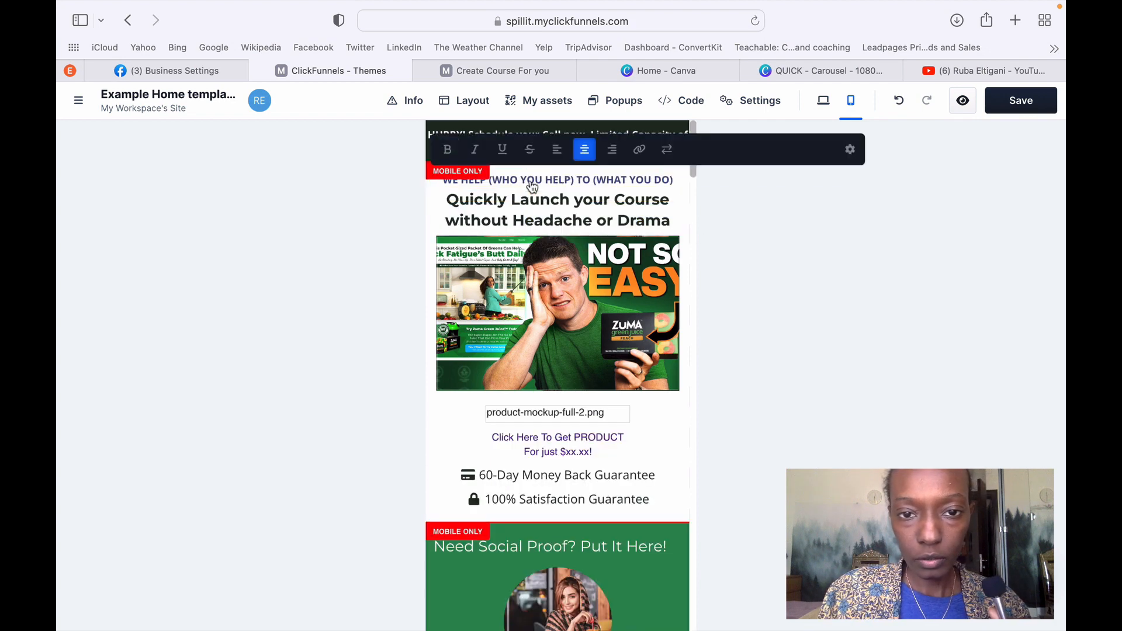
pyautogui.doubleClick(530, 183)
pyautogui.tripleClick(531, 185)
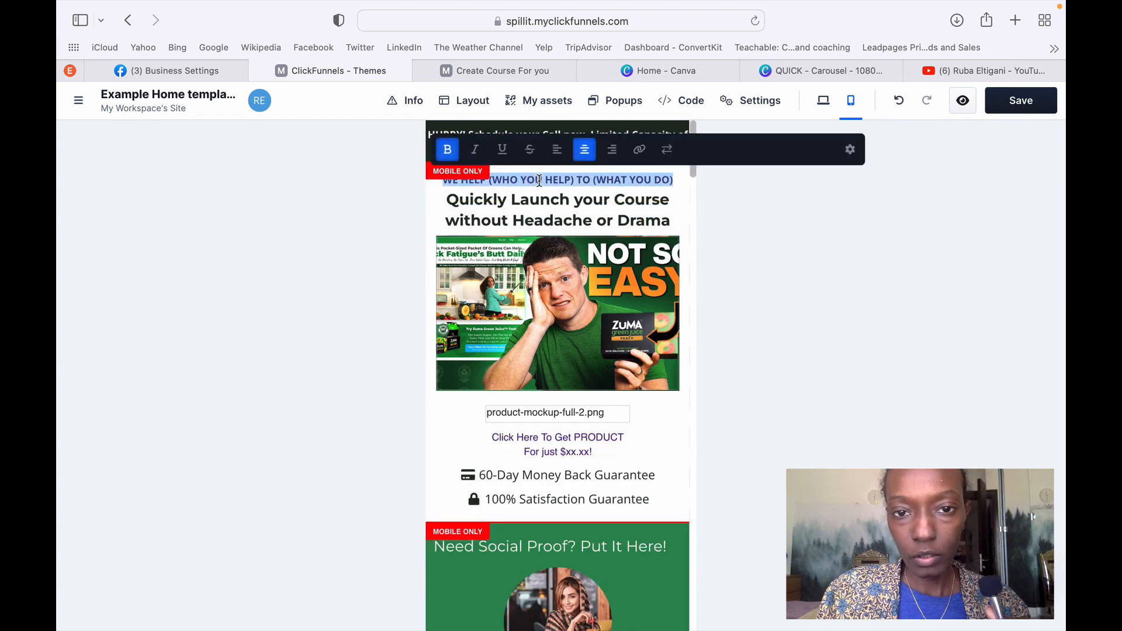
pyautogui.moveTo(790, 7)
pyautogui.click(713, 9)
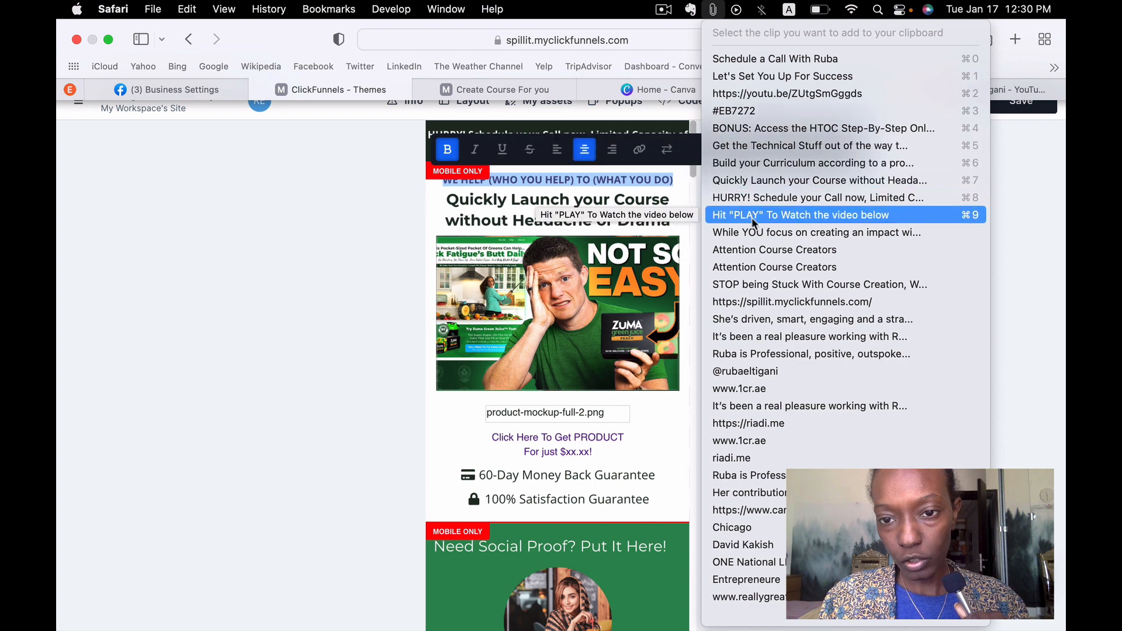
pyautogui.click(751, 248)
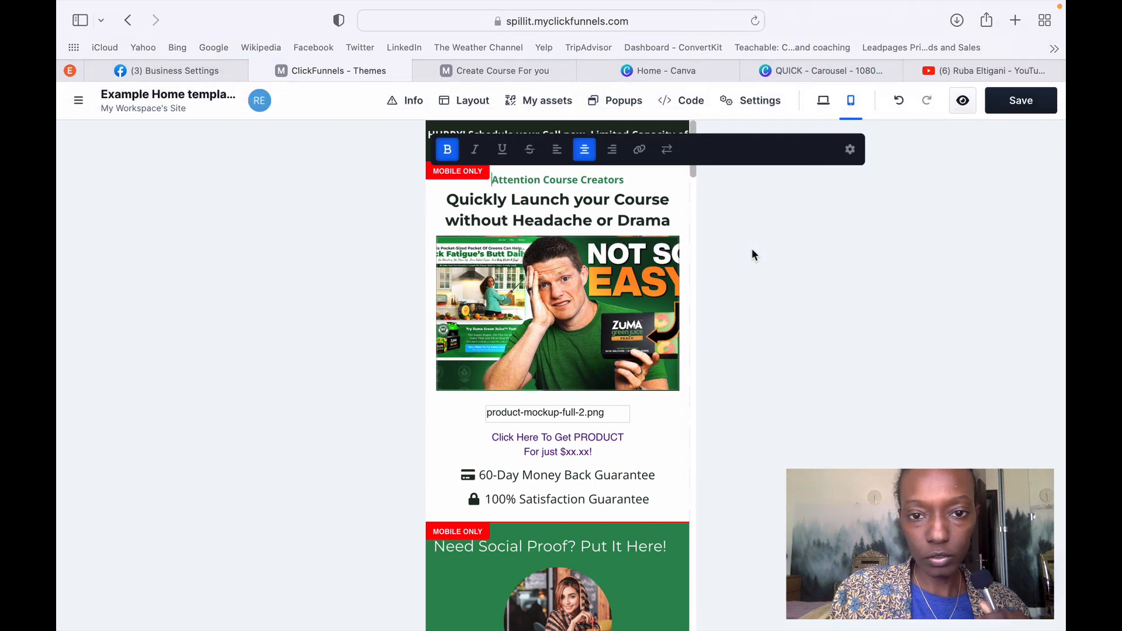
pyautogui.click(757, 200)
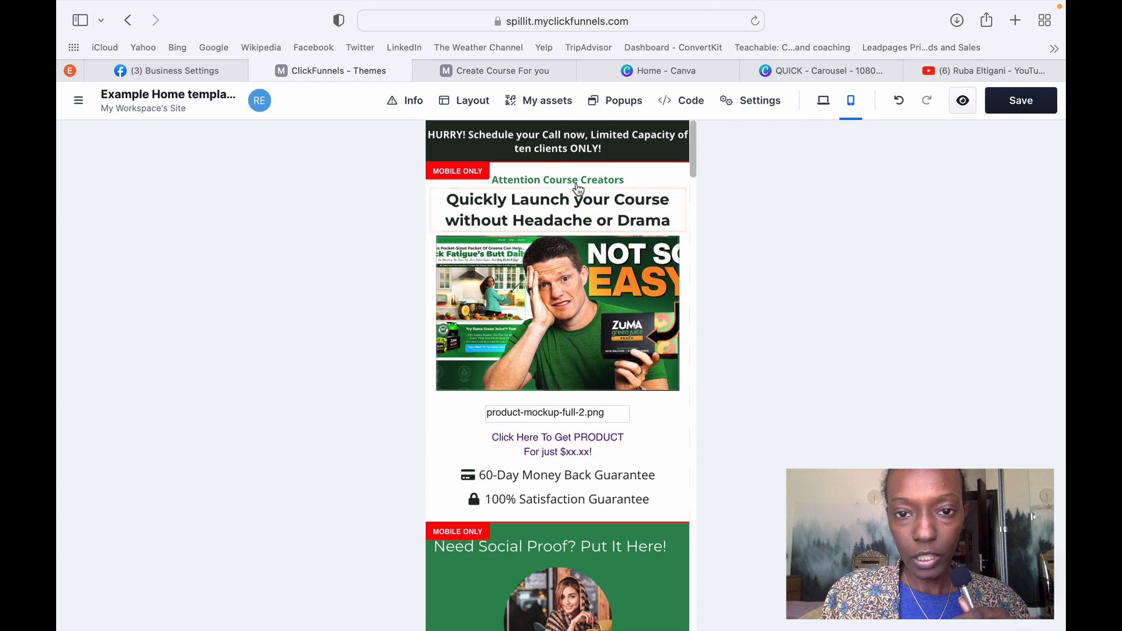
pyautogui.click(571, 182)
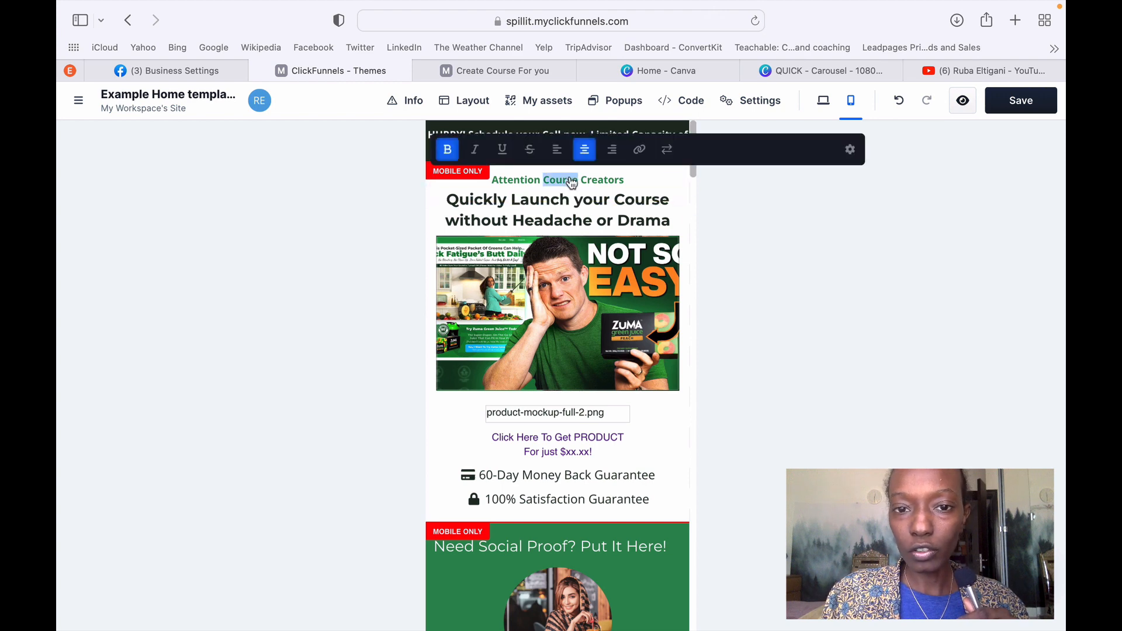
pyautogui.tripleClick(572, 182)
pyautogui.click(699, 208)
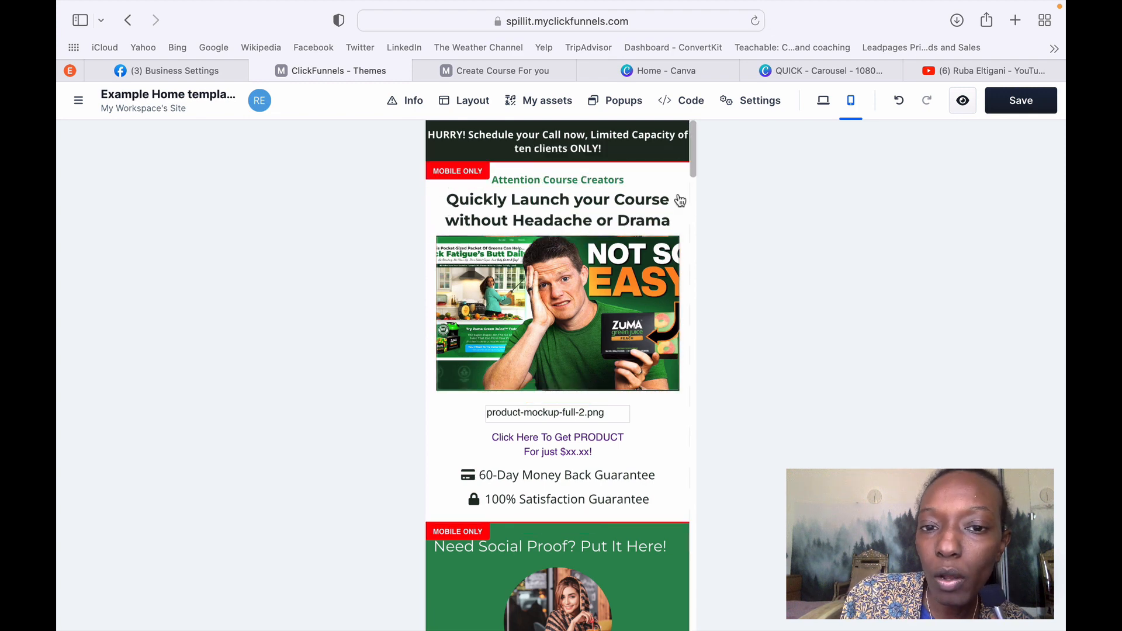
pyautogui.click(595, 323)
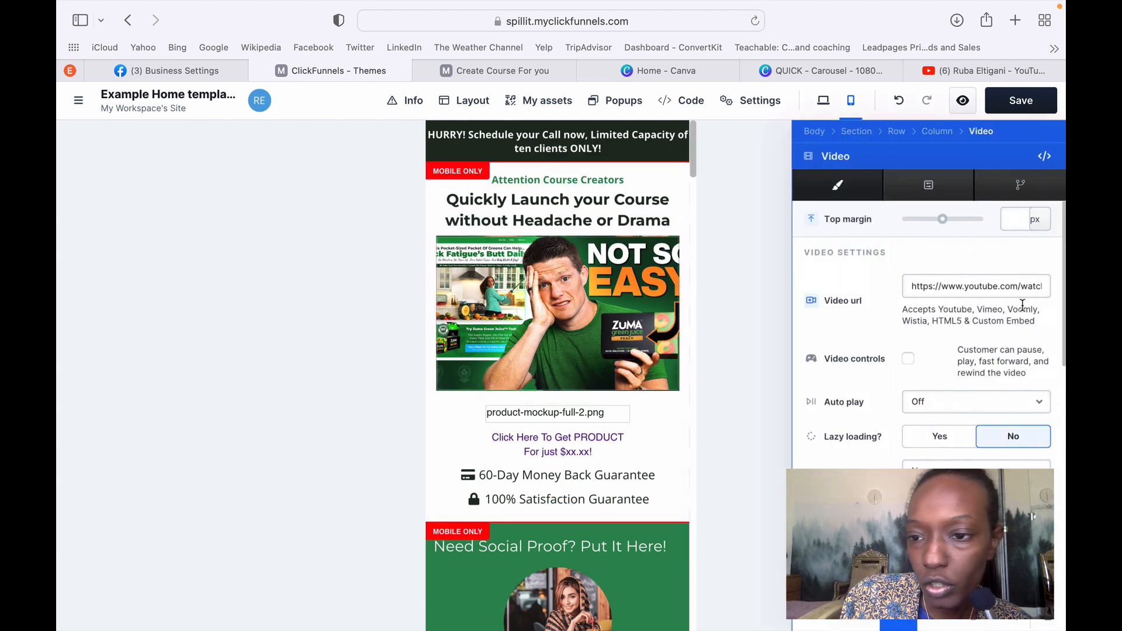
pyautogui.tripleClick(995, 288)
pyautogui.moveTo(869, 6)
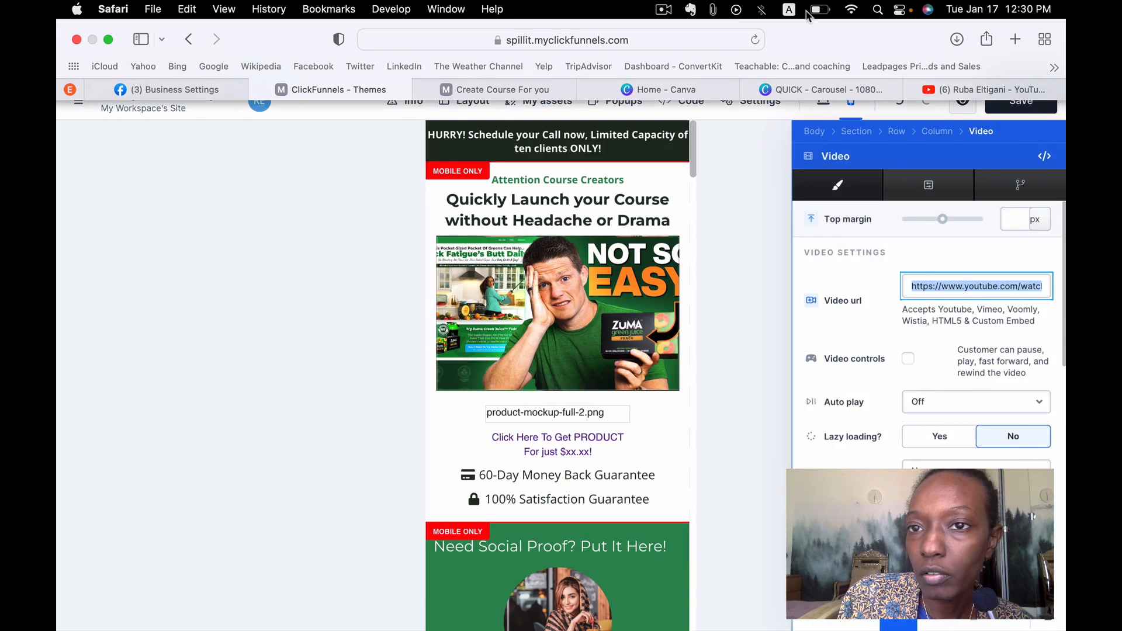
pyautogui.click(712, 9)
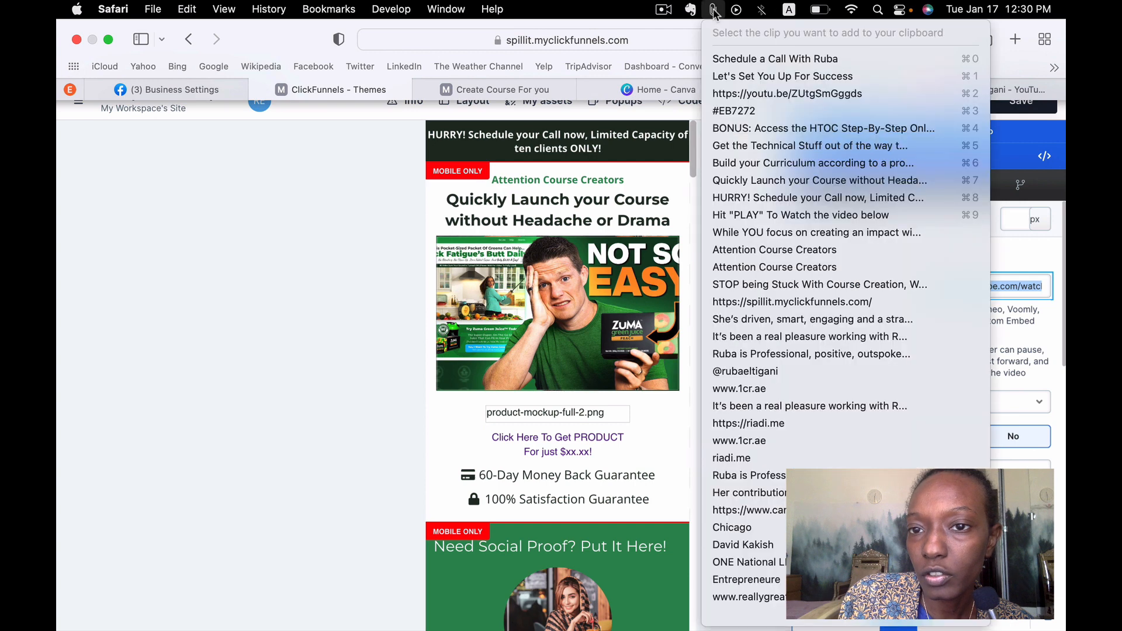
pyautogui.click(752, 93)
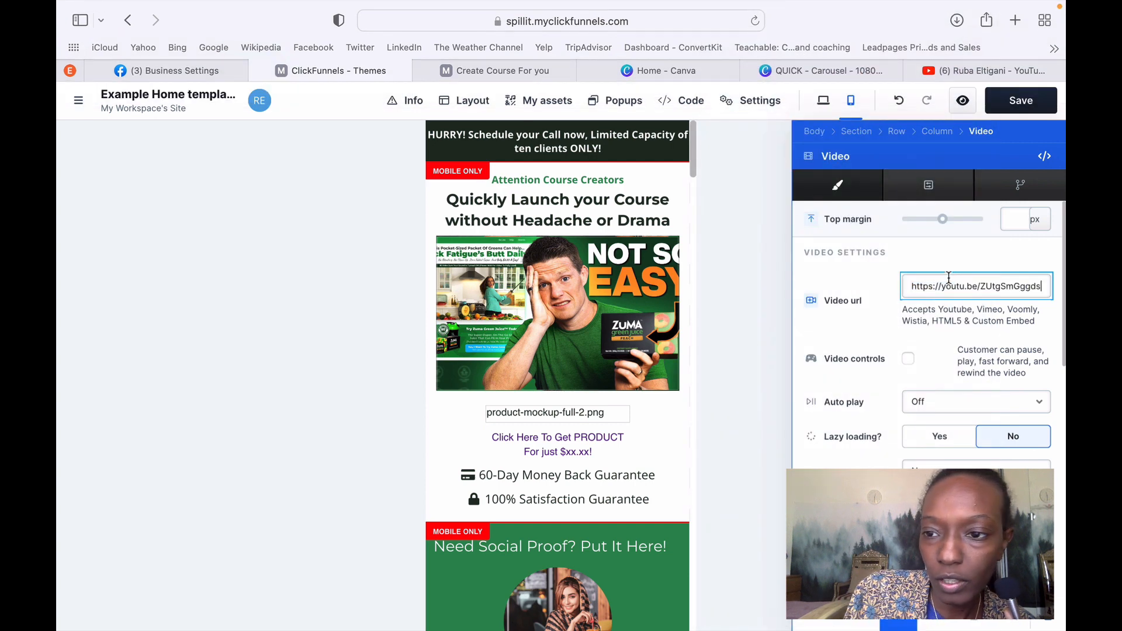
pyautogui.click(1032, 111)
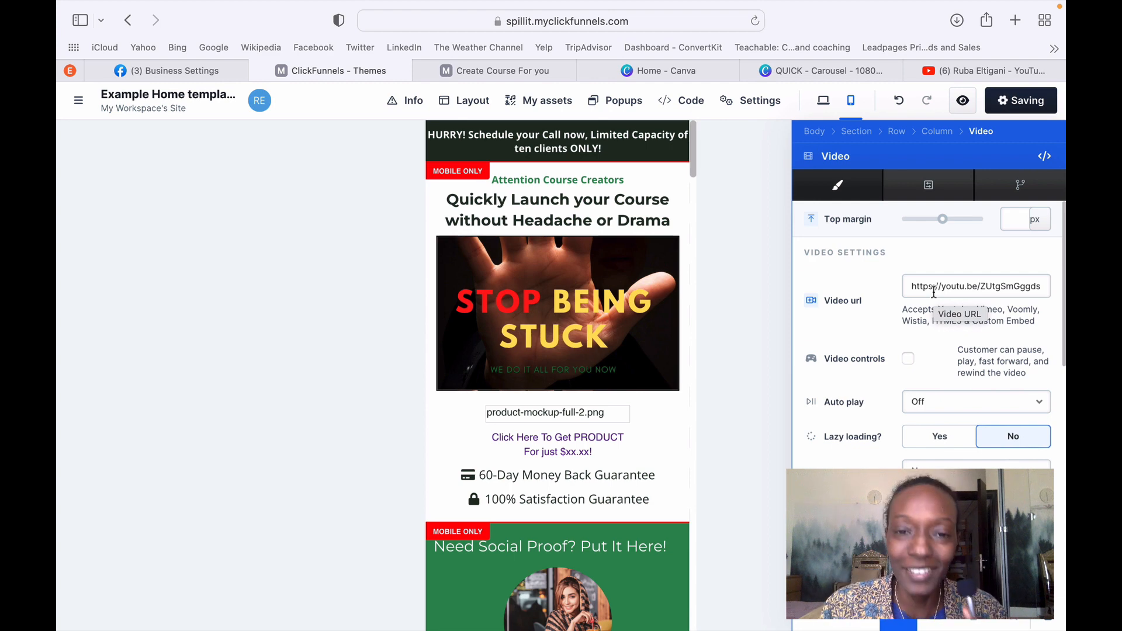
# Try to replace the mobile top banner's text directly on the page with the copied "HURRY! Schedule your Call now" line.
pyautogui.click(621, 152)
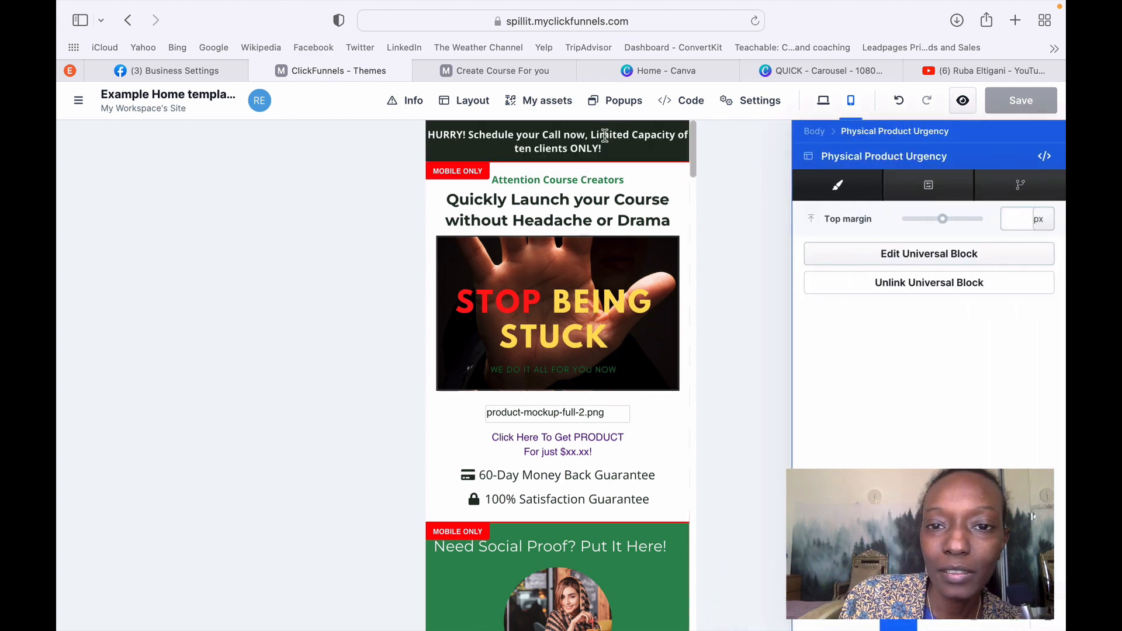
pyautogui.click(605, 135)
pyautogui.tripleClick(605, 135)
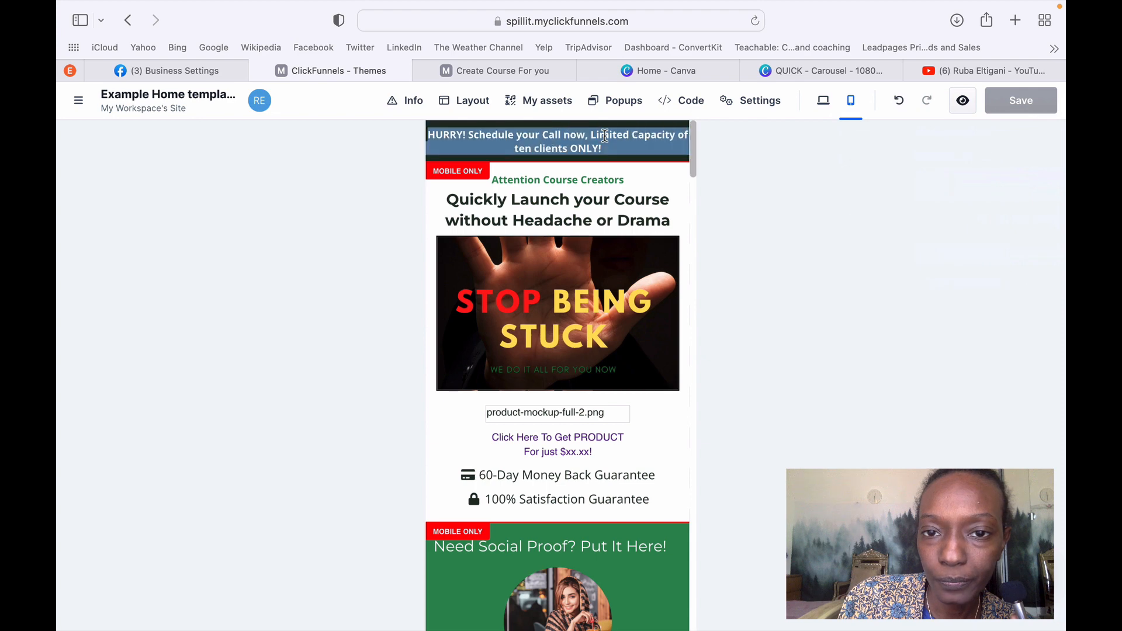
pyautogui.moveTo(756, 3)
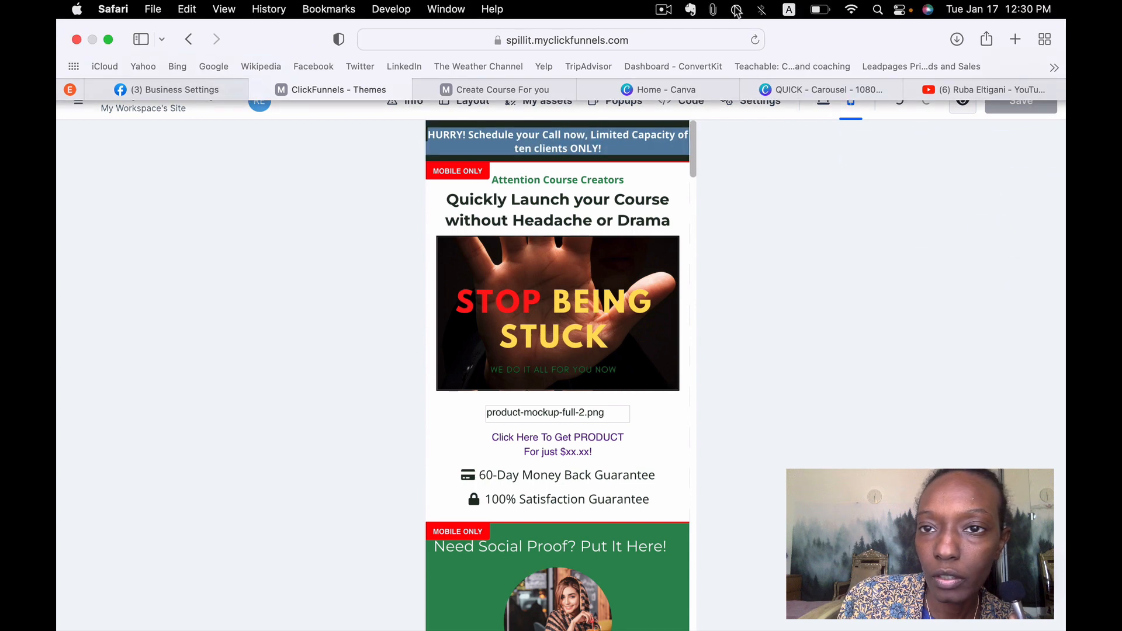
pyautogui.click(713, 9)
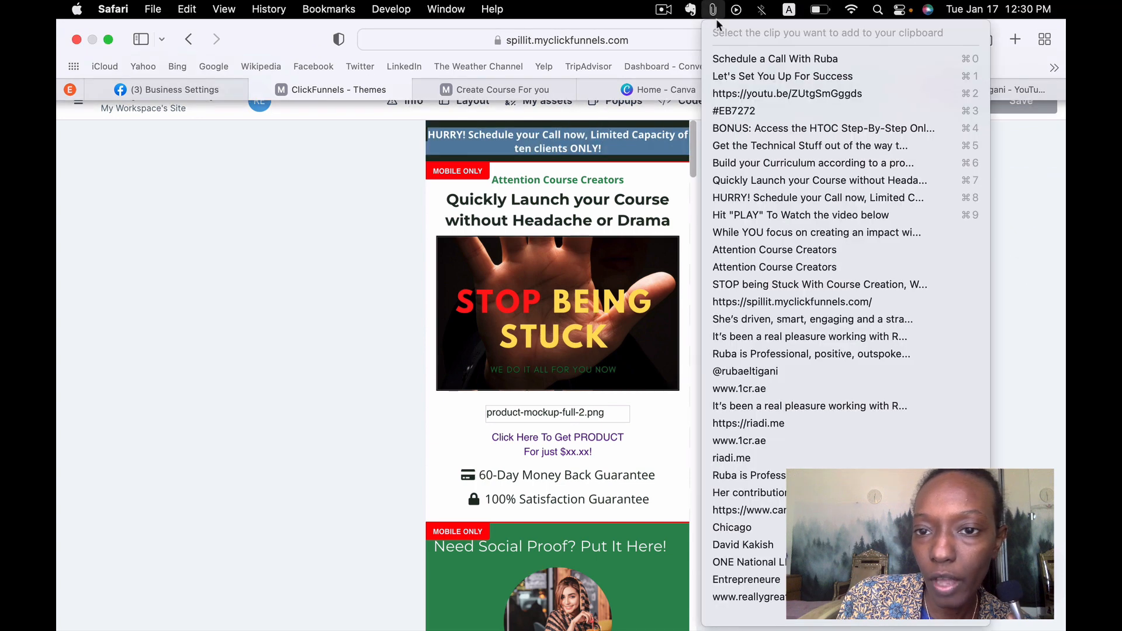
pyautogui.click(768, 197)
# Open the top banner's universal block for editing, go over its text, and save the block.
pyautogui.moveTo(533, 124)
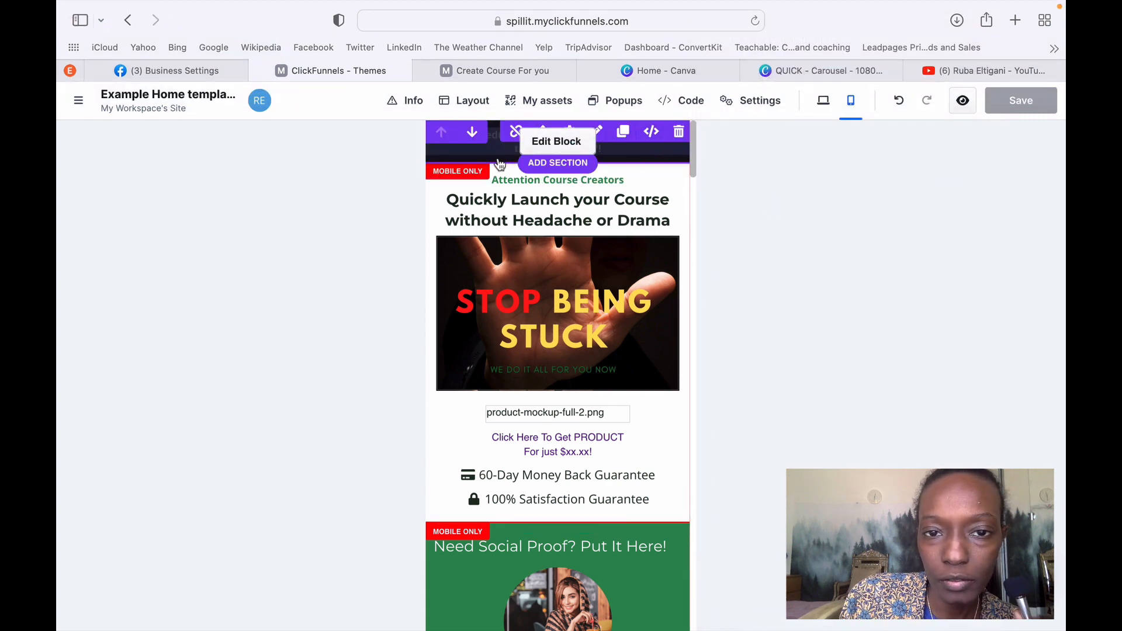
pyautogui.click(598, 131)
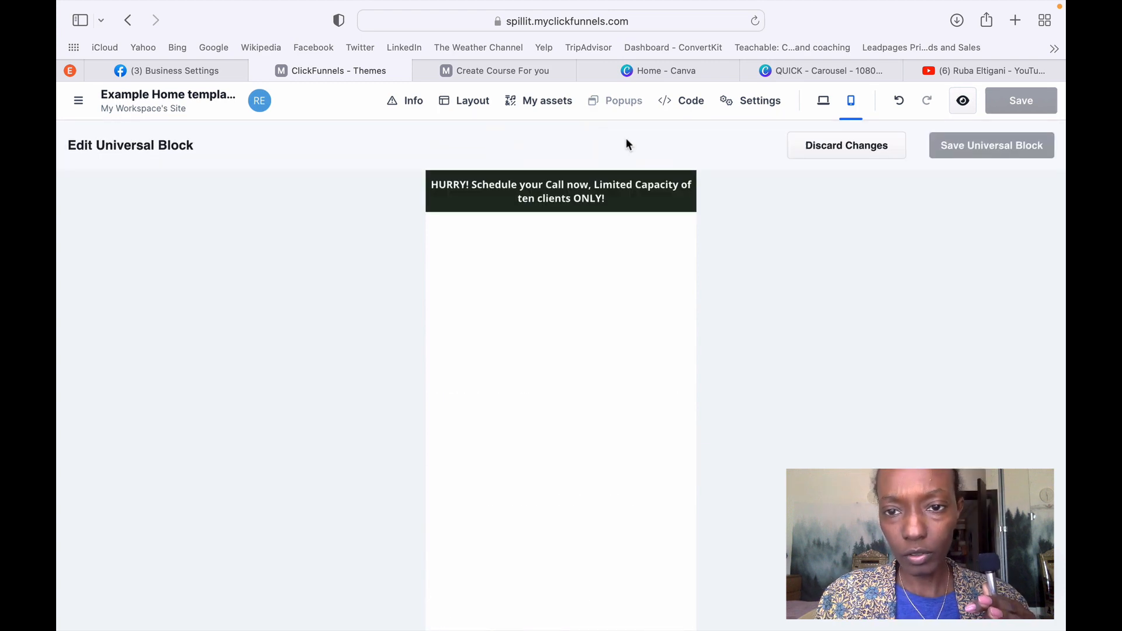
pyautogui.click(606, 201)
pyautogui.moveTo(610, 204); pyautogui.dragTo(451, 185)
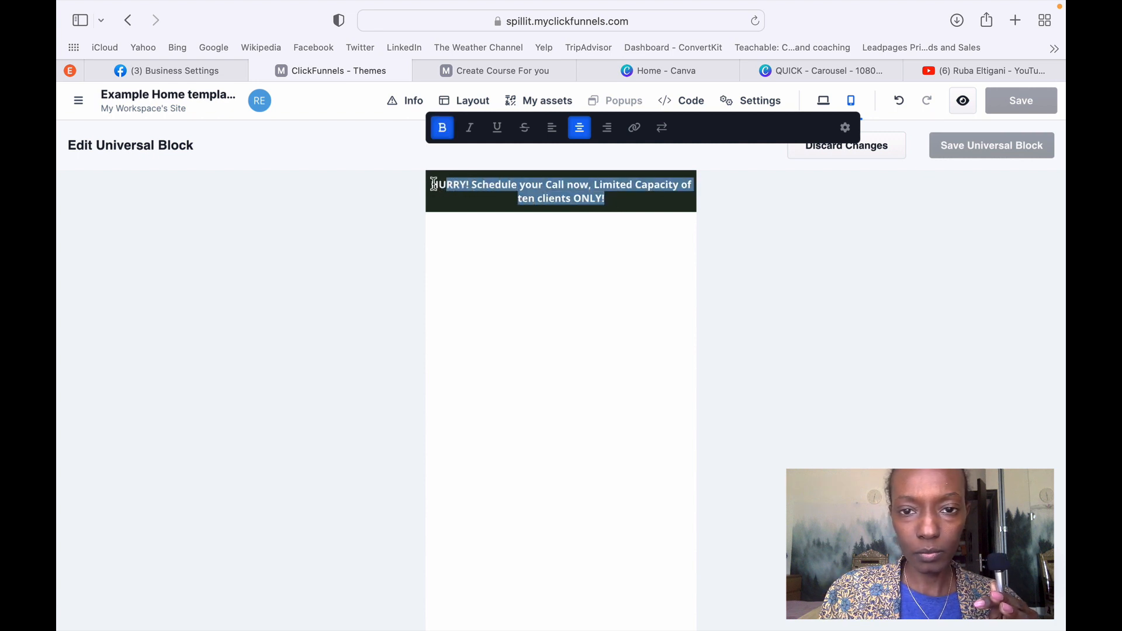
pyautogui.doubleClick(436, 184)
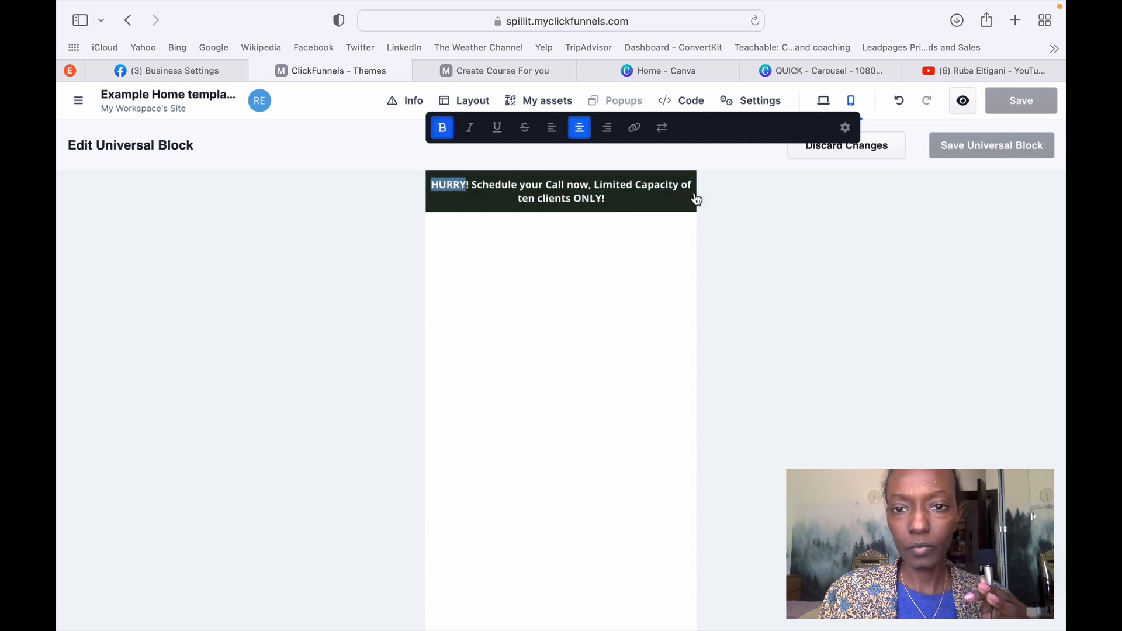
pyautogui.click(814, 198)
pyautogui.click(1032, 109)
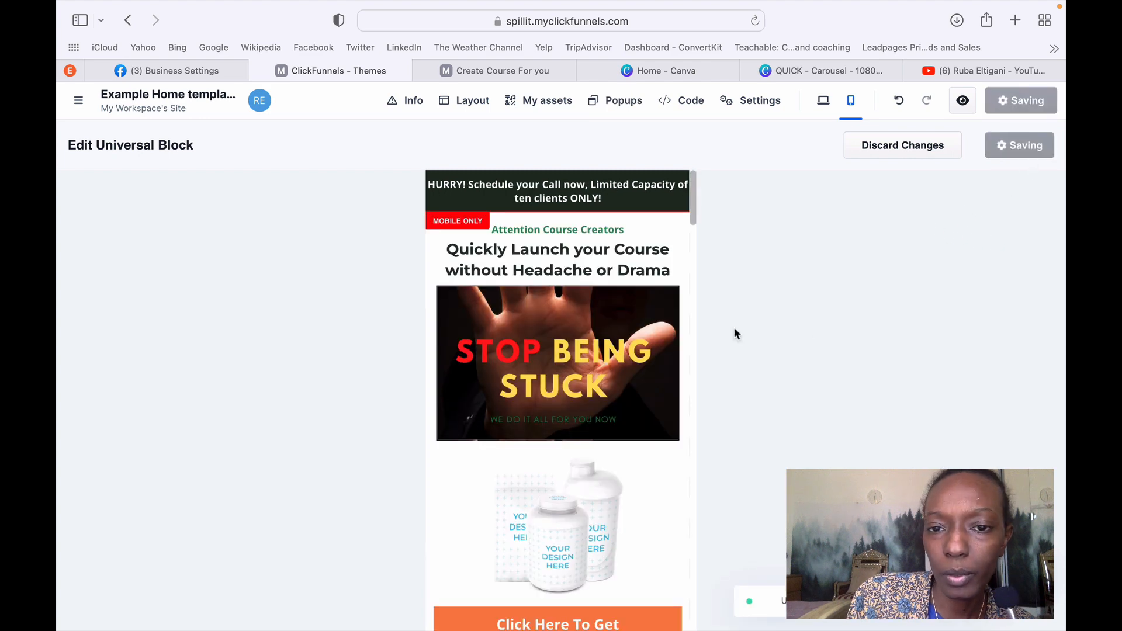
# Delete the product mockup image below the mobile video.
pyautogui.scroll(-5, 554, 326)
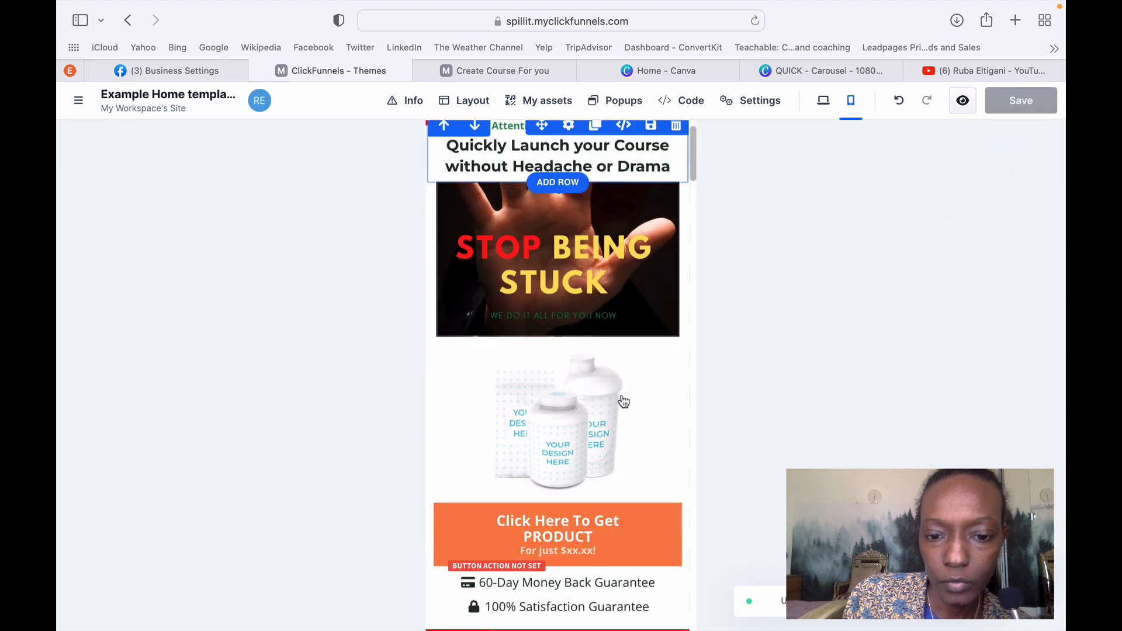
pyautogui.click(678, 300)
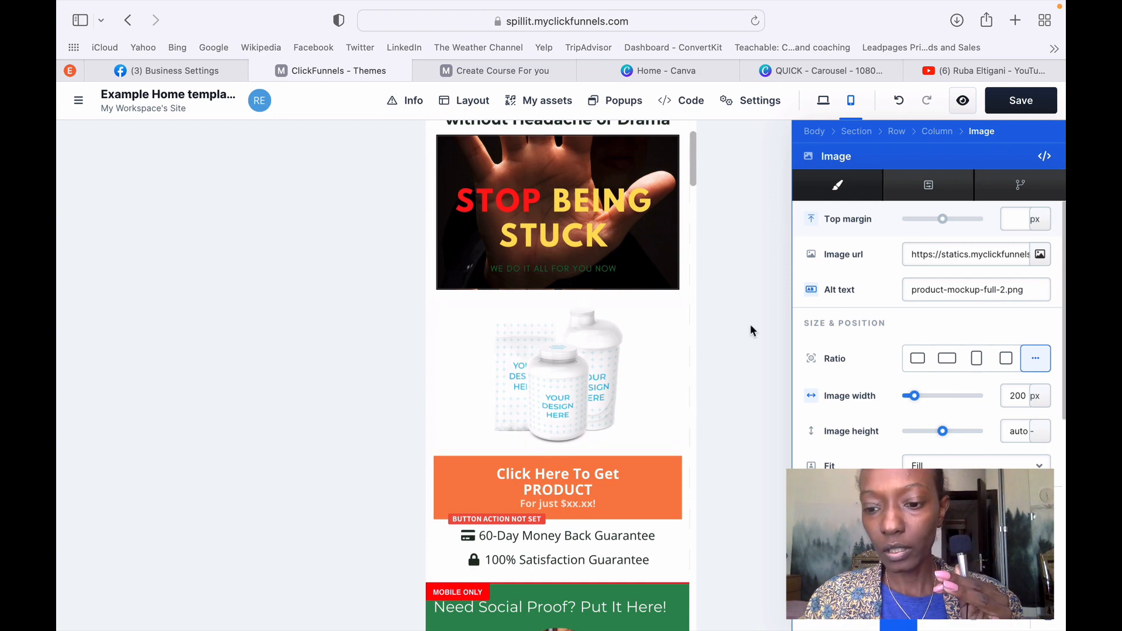
pyautogui.press('Delete')
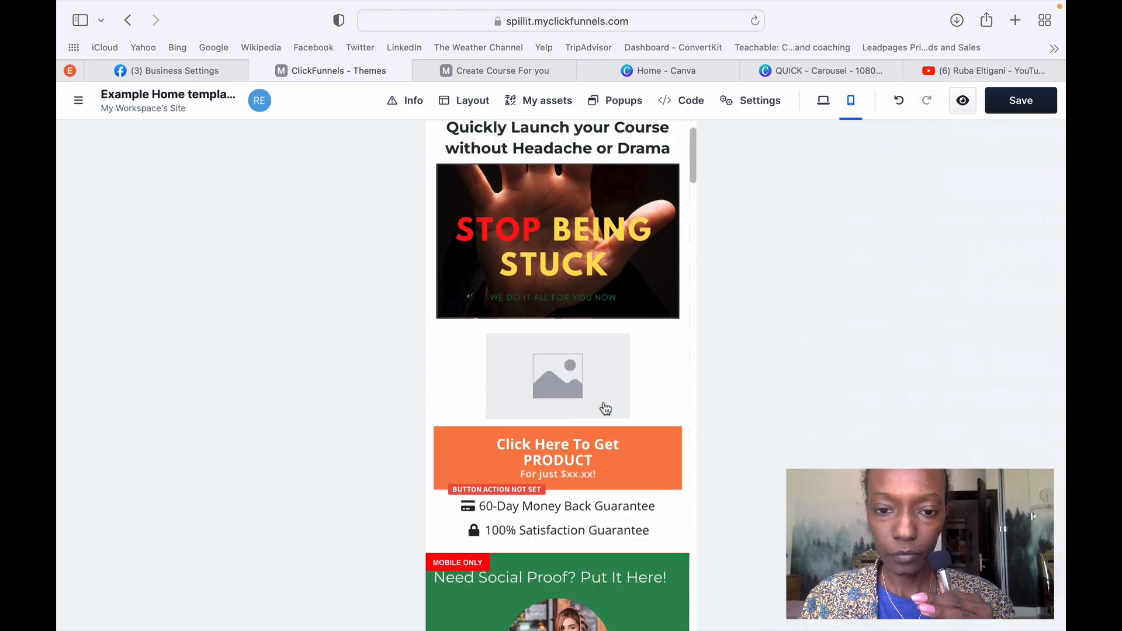
pyautogui.moveTo(626, 385)
pyautogui.click(672, 323)
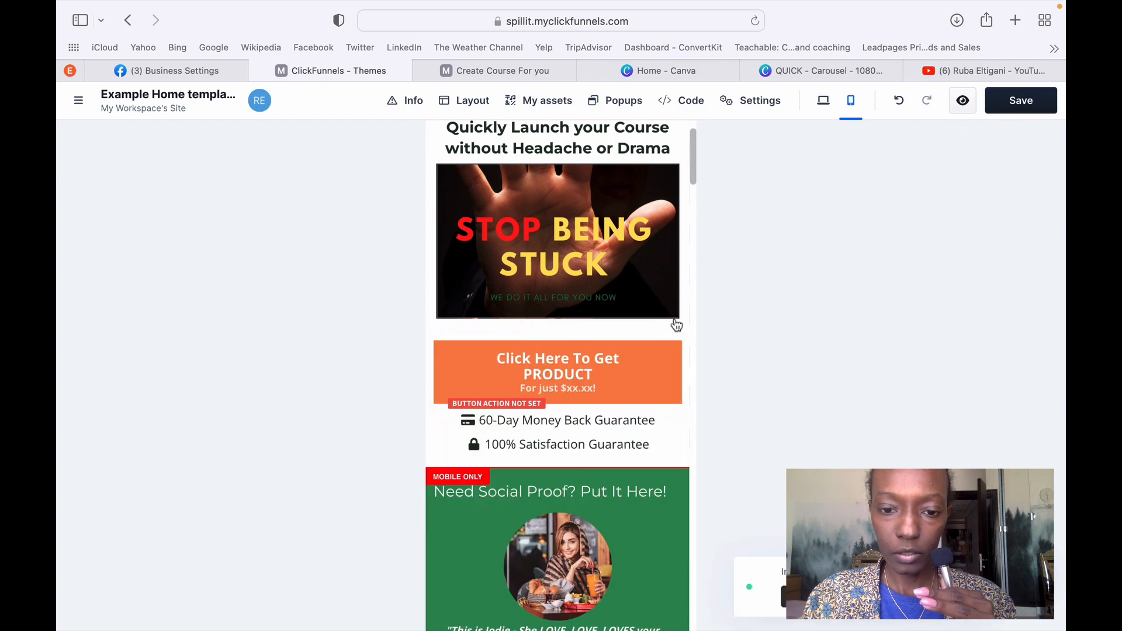
pyautogui.click(572, 368)
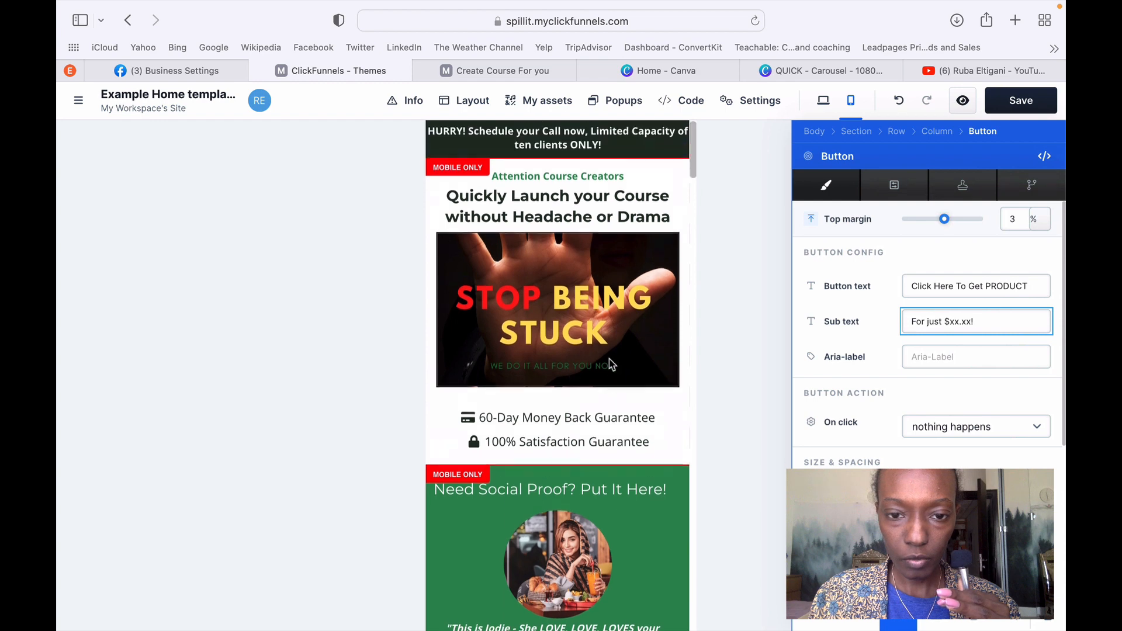
pyautogui.scroll(-5, 611, 365)
pyautogui.scroll(6, 610, 365)
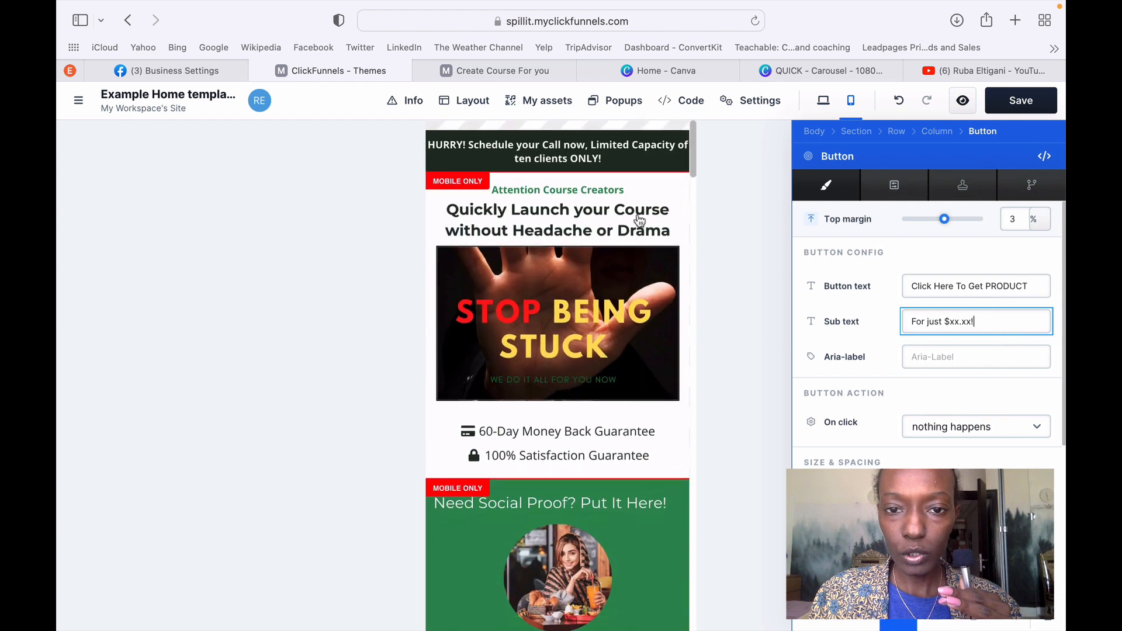
pyautogui.click(899, 101)
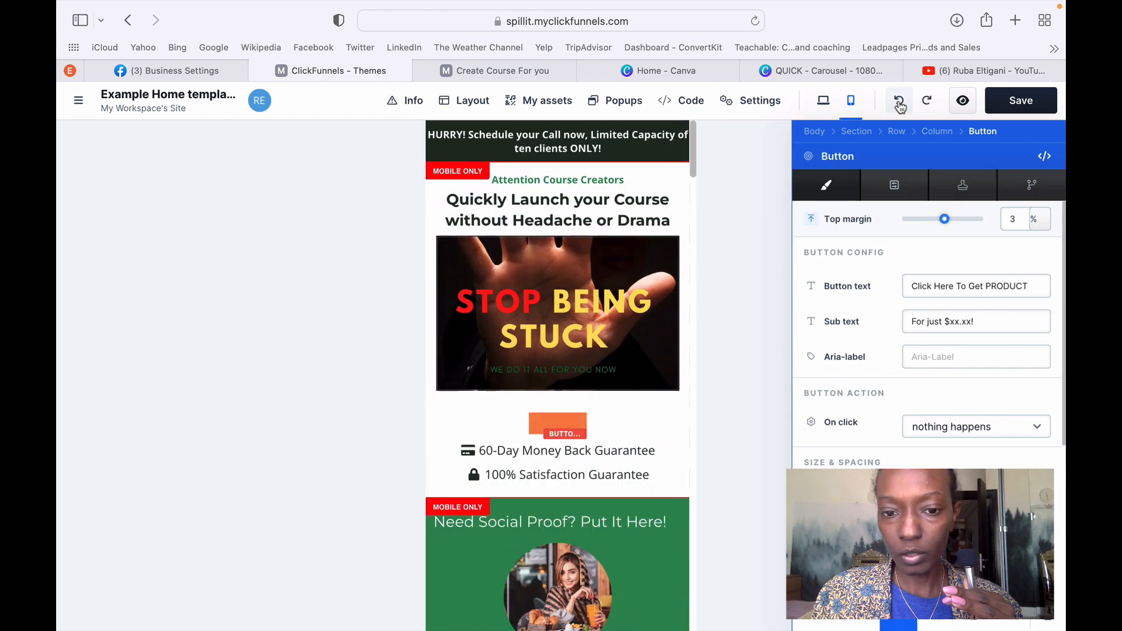
pyautogui.click(901, 106)
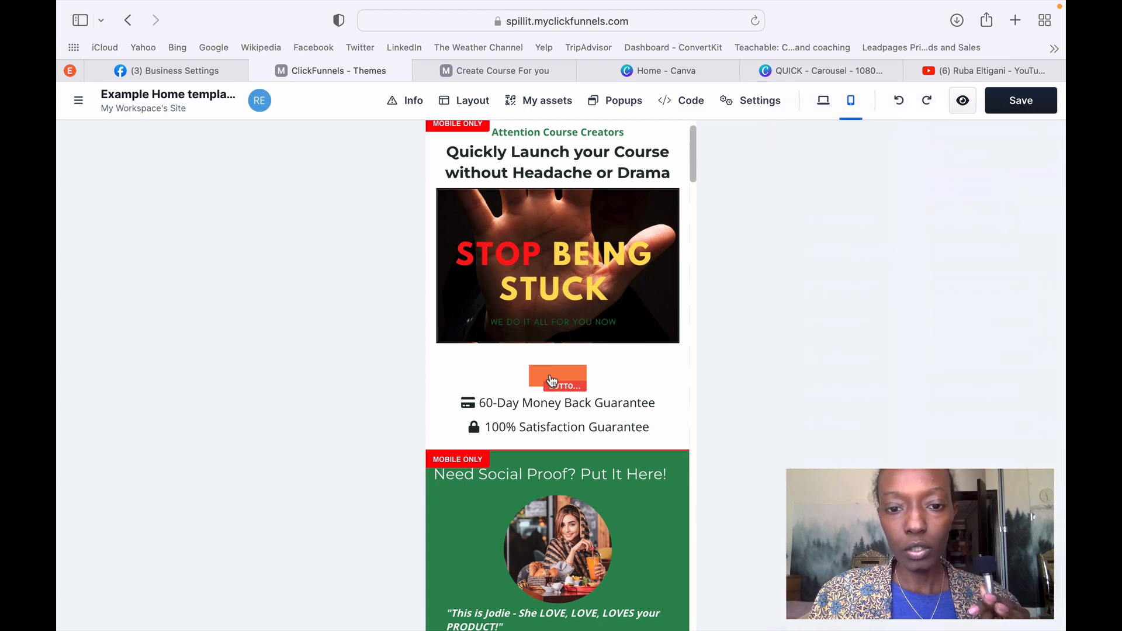
# Set the text of the orange button below the mobile video to the copied "Schedule a Call With" line containing the owner's first name.
pyautogui.click(565, 376)
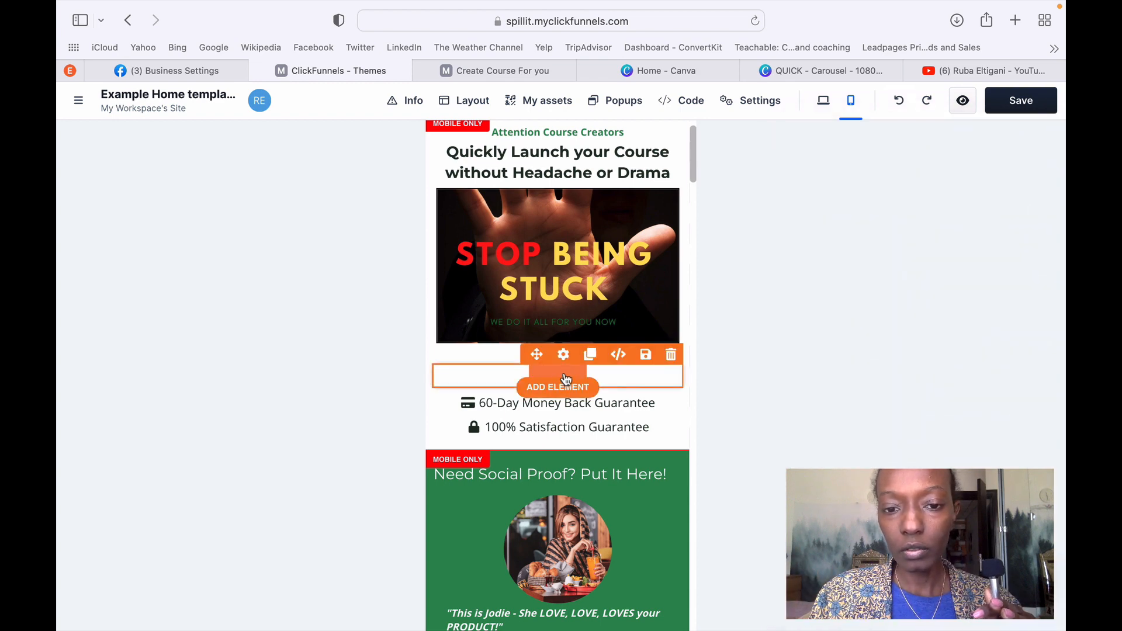
pyautogui.click(566, 379)
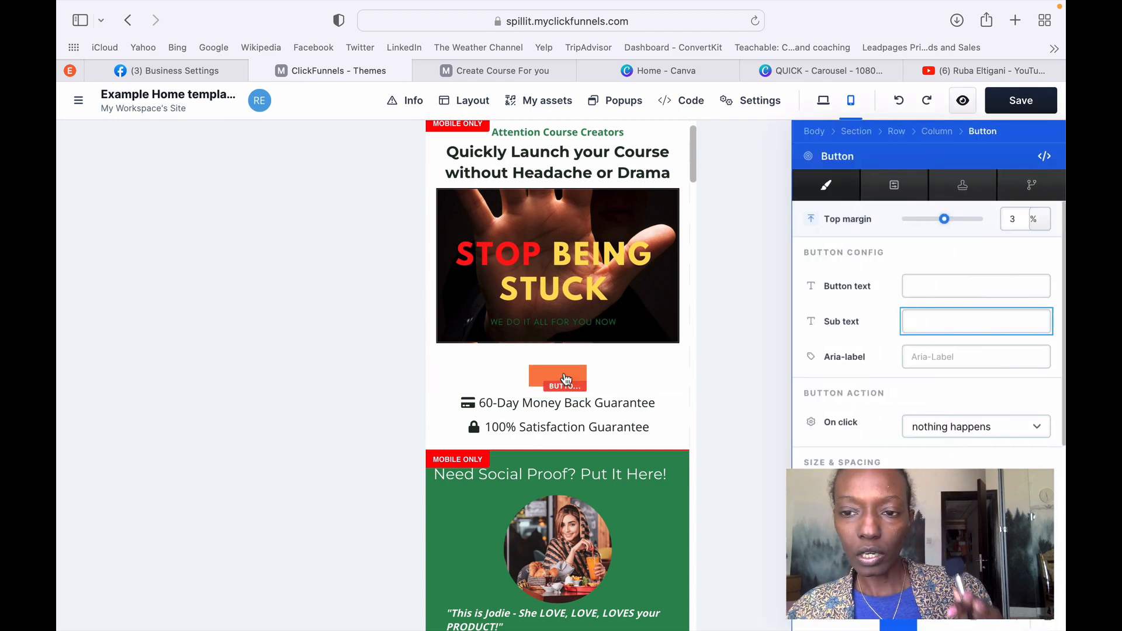
pyautogui.click(939, 287)
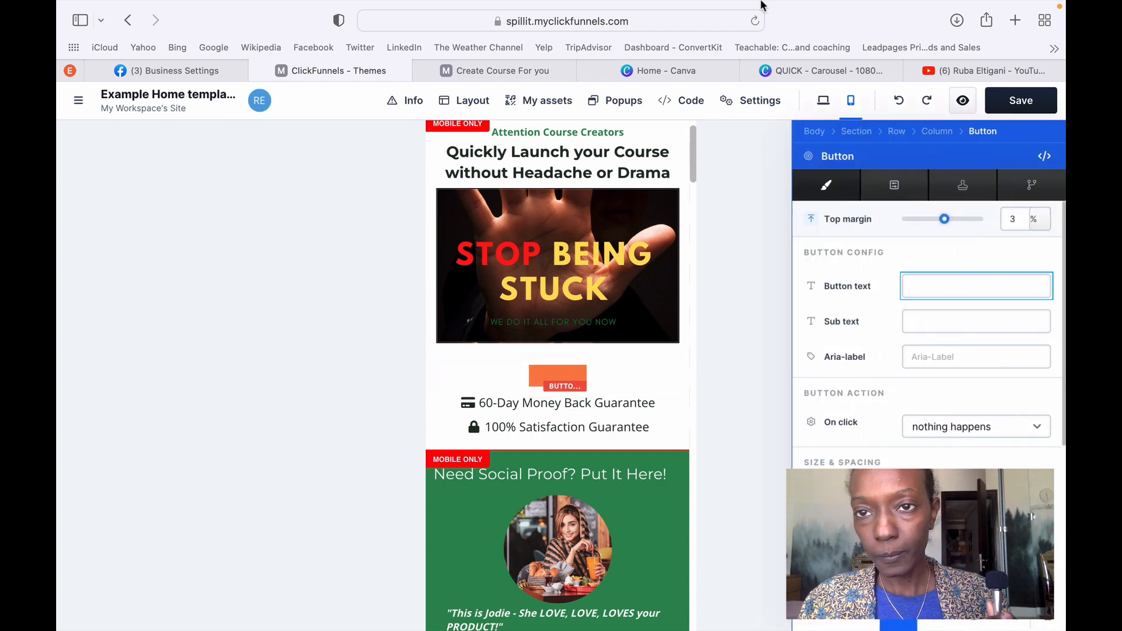
pyautogui.click(712, 9)
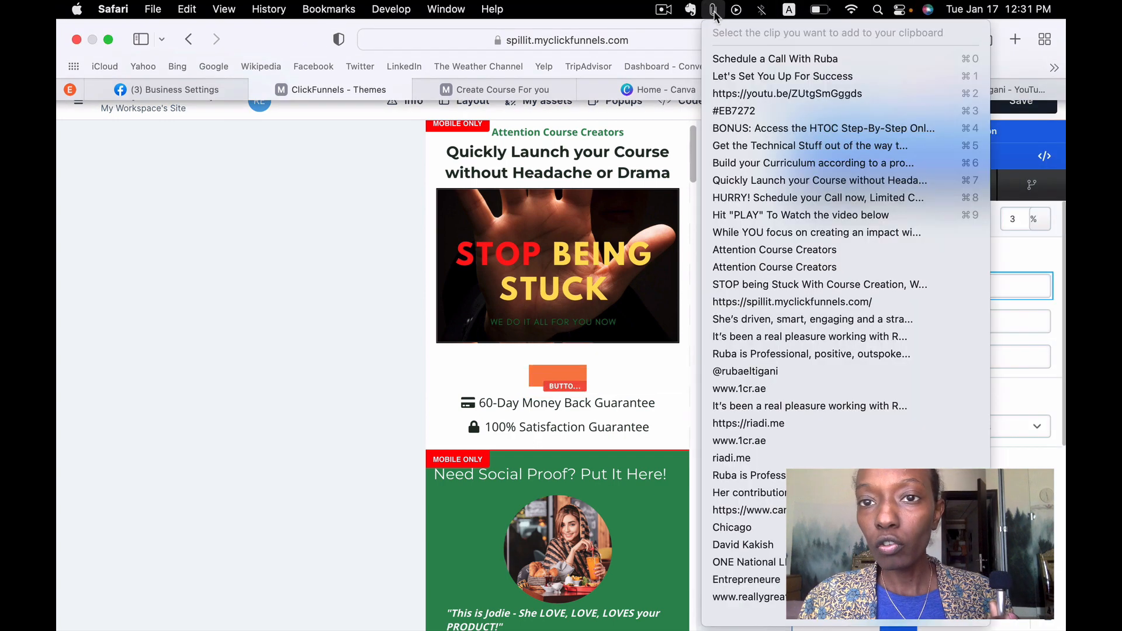
pyautogui.click(741, 59)
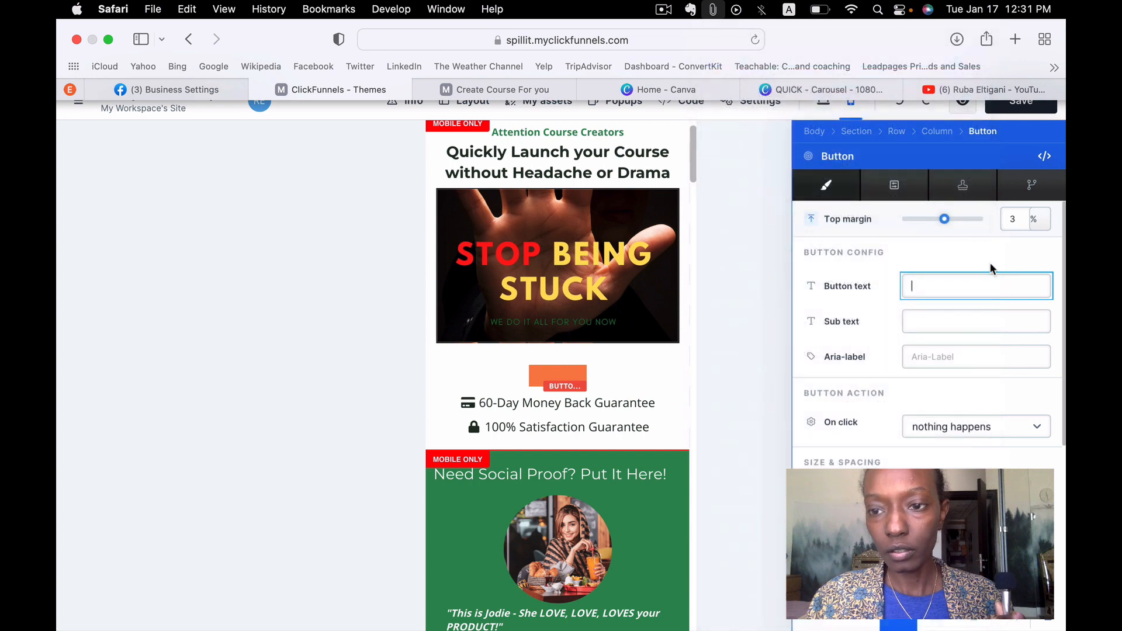
# Set the mobile button's sub text to "Let's Set You Up For Success" and bring up its on-click action choices.
pyautogui.click(939, 322)
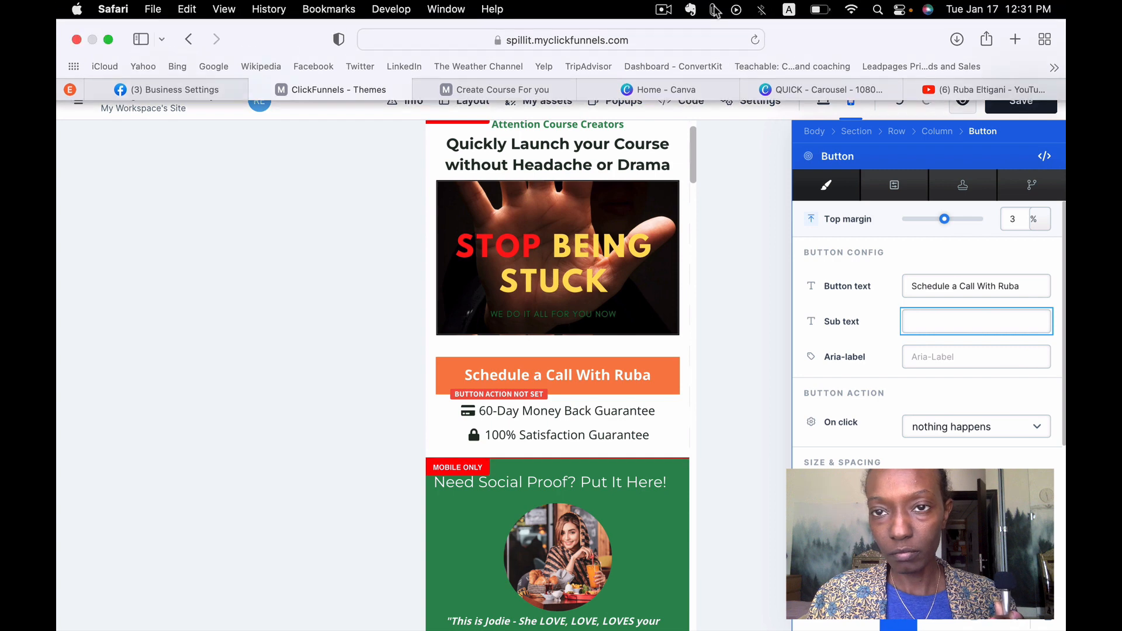
pyautogui.click(713, 10)
pyautogui.click(738, 78)
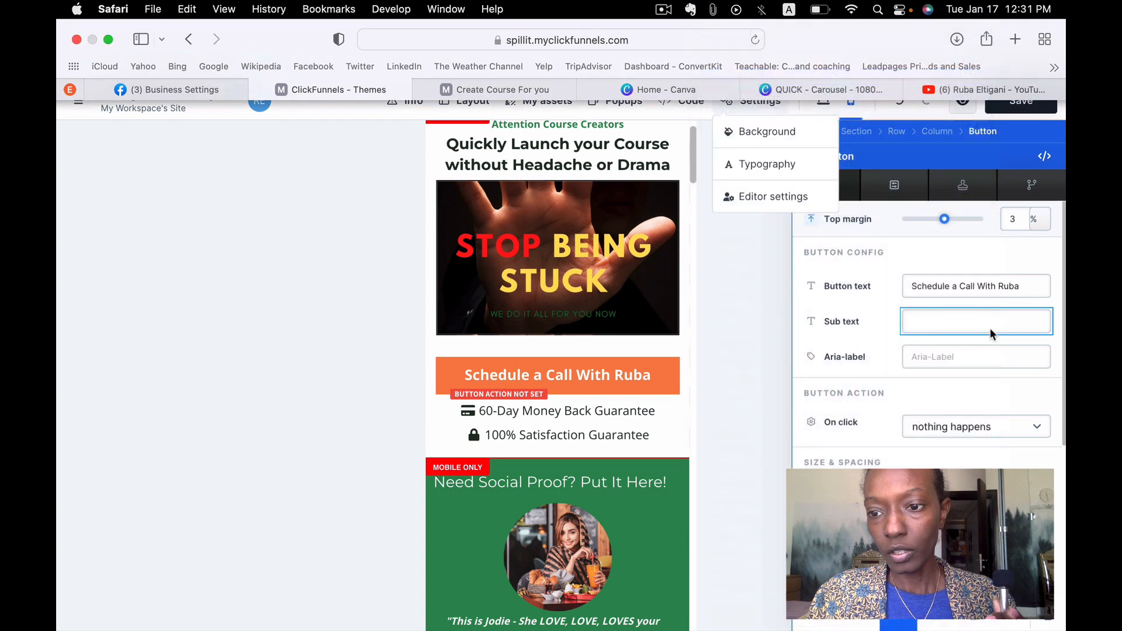
pyautogui.write("Let's Set You Up For Success")
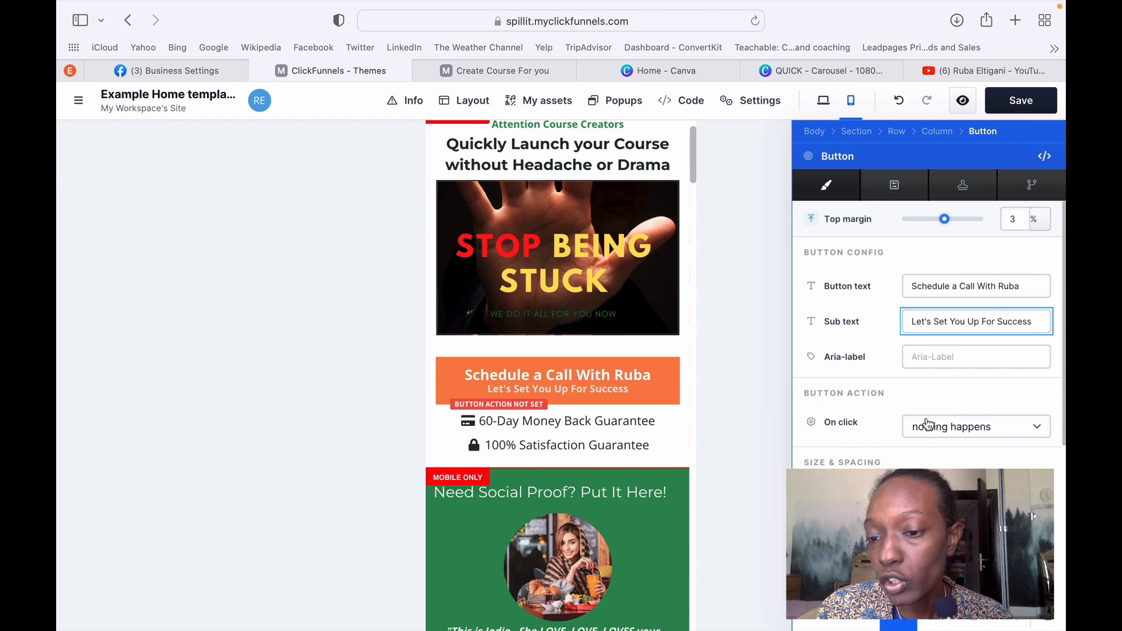
pyautogui.click(1038, 429)
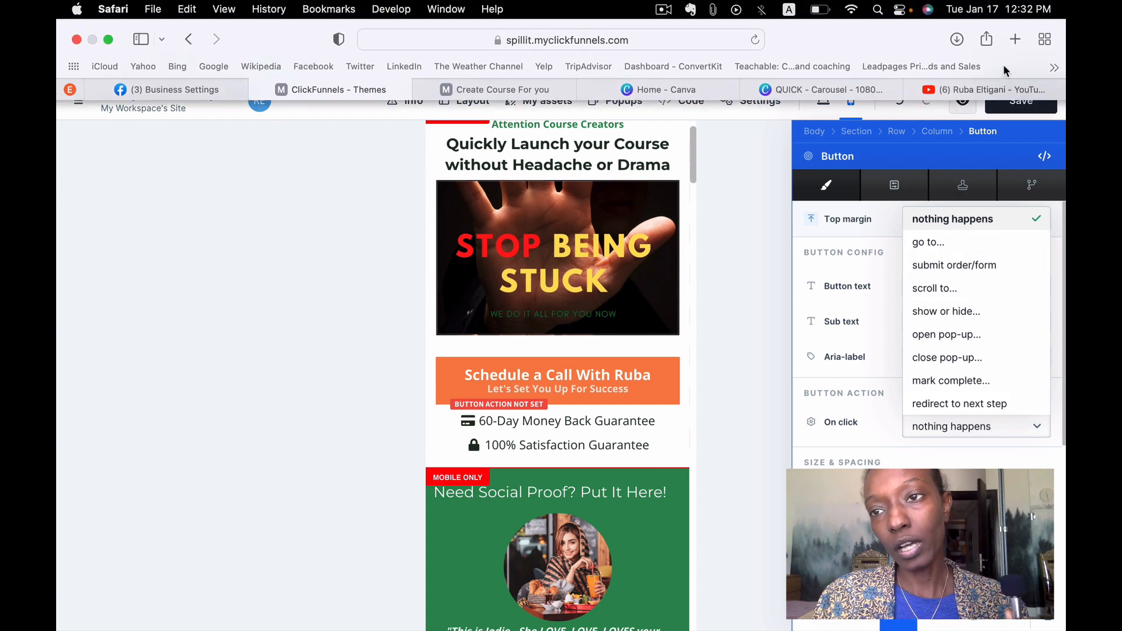
# Search Google in a new browser tab for "schedule a call for free" and open the Calendly website from the results.
pyautogui.click(1015, 38)
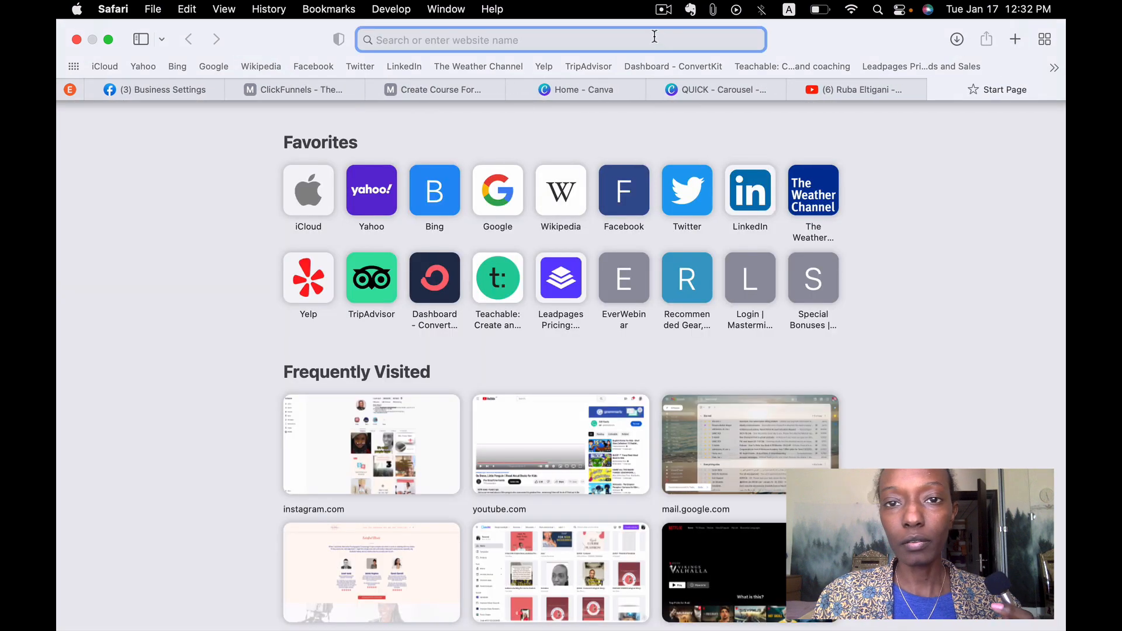
pyautogui.write('goo')
pyautogui.press('Return')
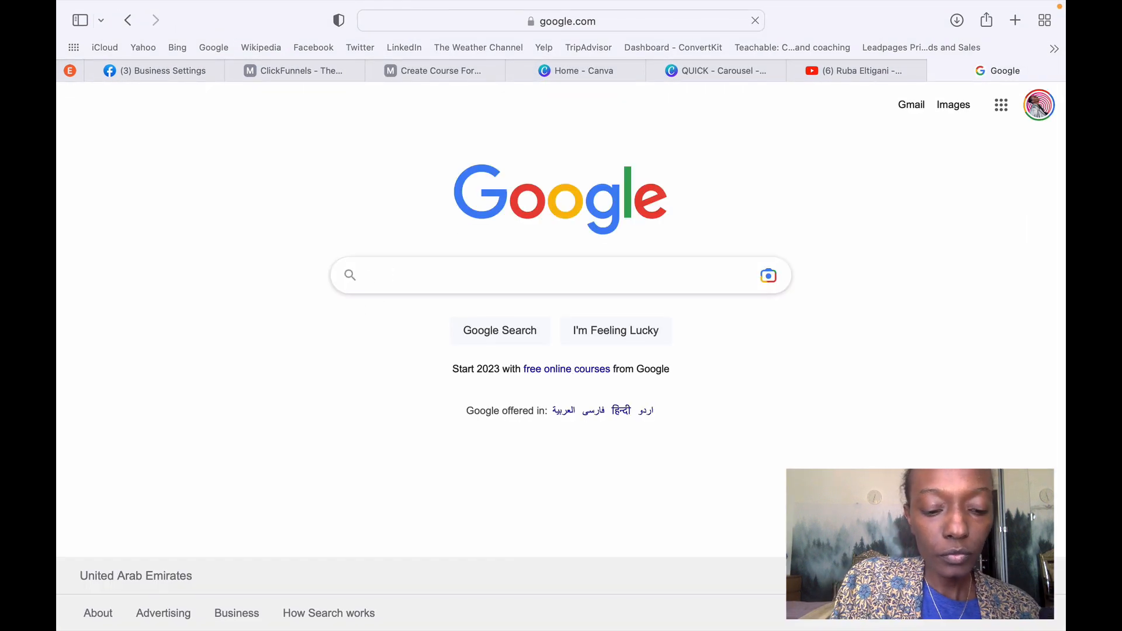
pyautogui.write('sched')
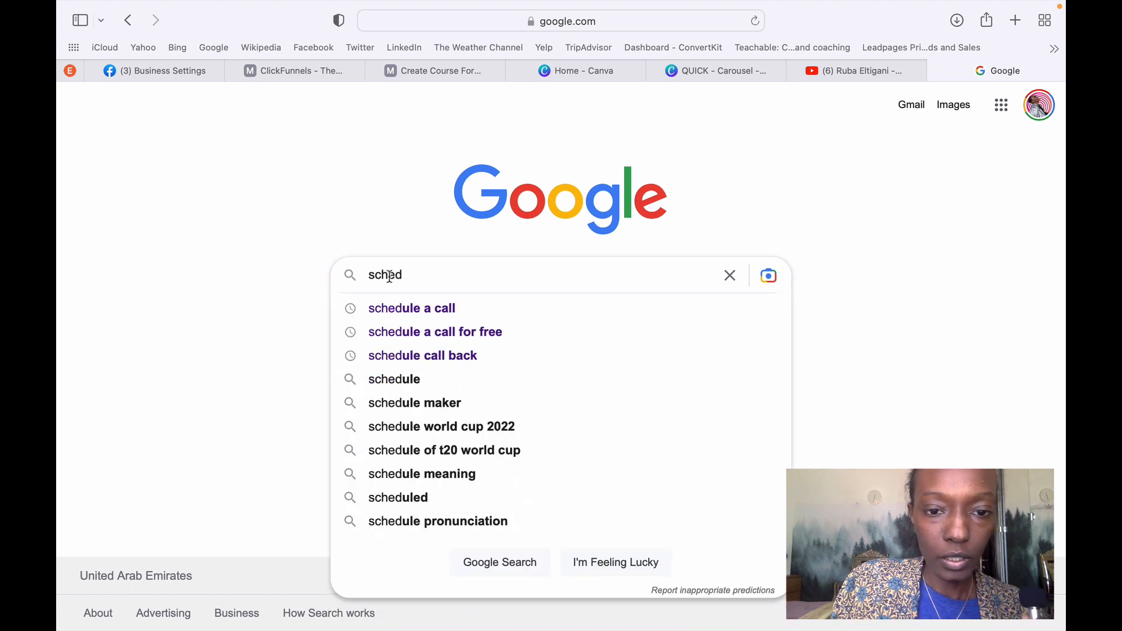
pyautogui.click(407, 332)
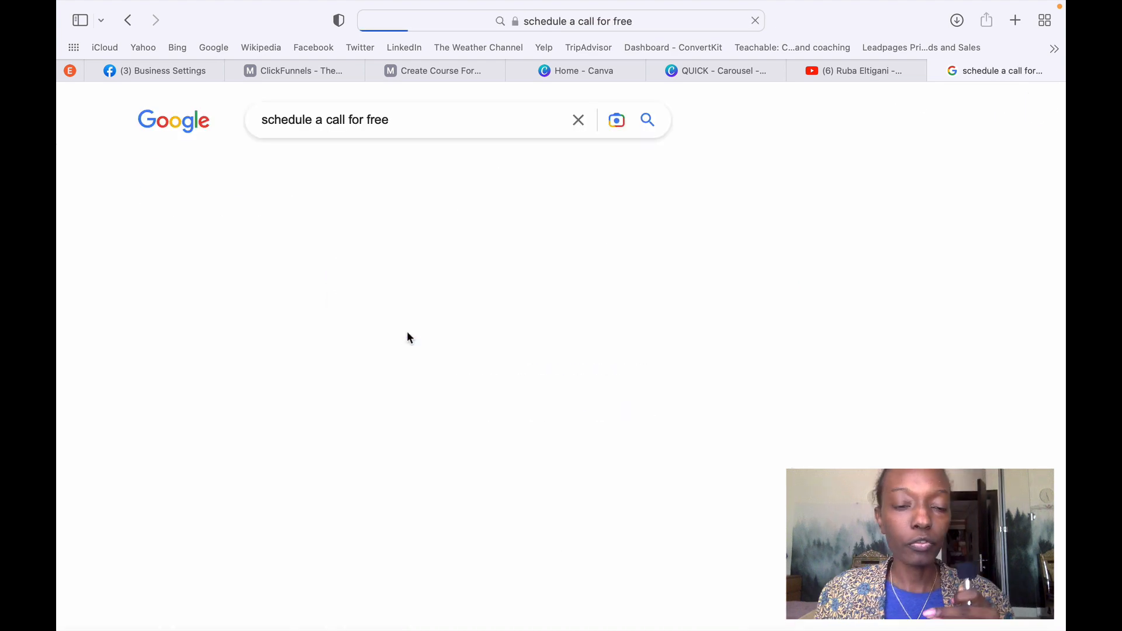
pyautogui.scroll(-3, 408, 336)
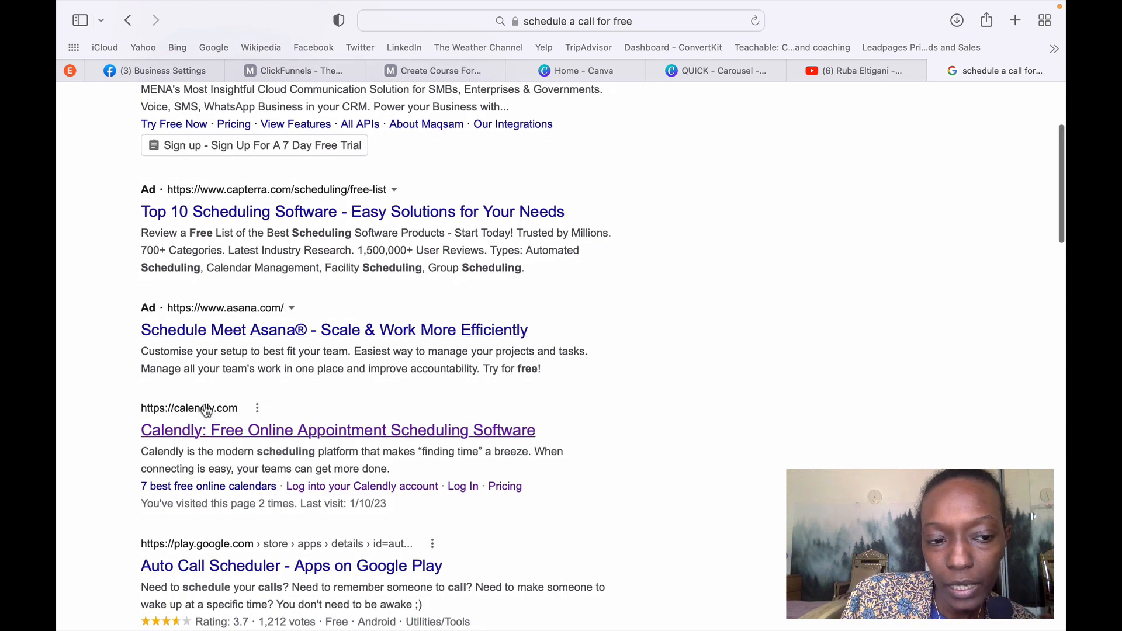
pyautogui.click(230, 437)
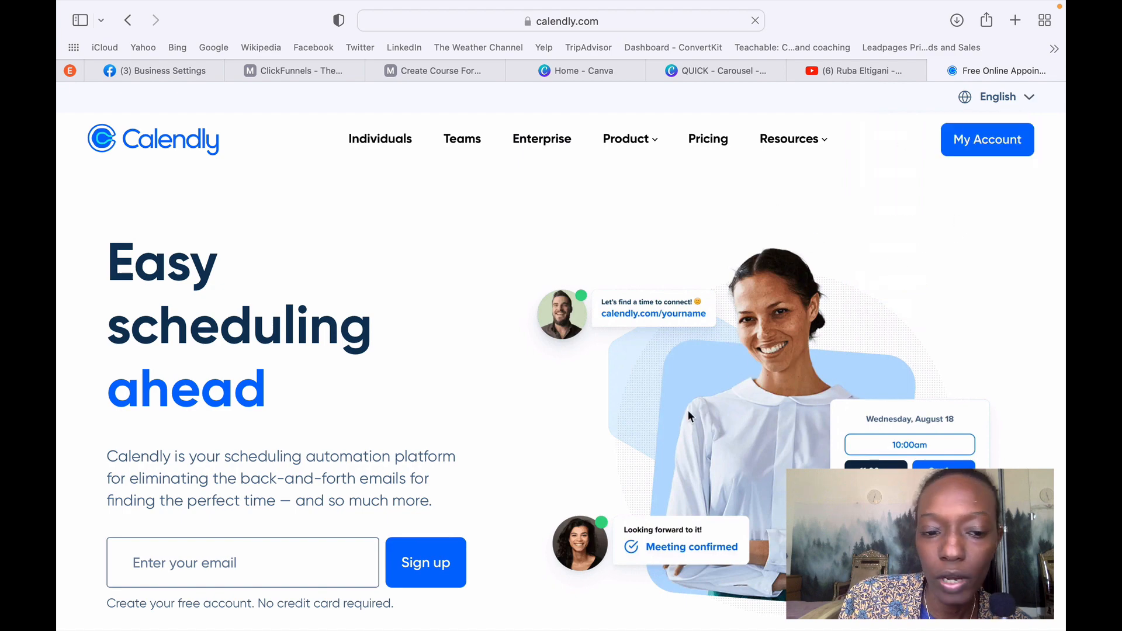
# Look over the Calendly home page, open the account, and copy the booking link of the 1 hr one-on-one event.
pyautogui.scroll(-7, 689, 415)
pyautogui.scroll(3, 688, 415)
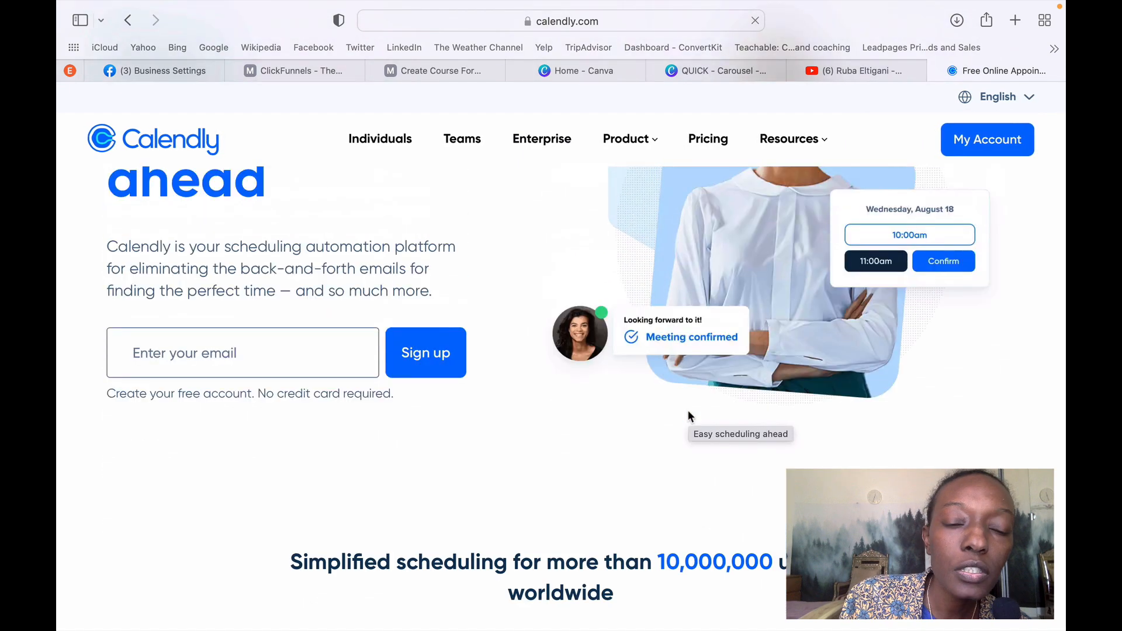
pyautogui.scroll(4, 688, 416)
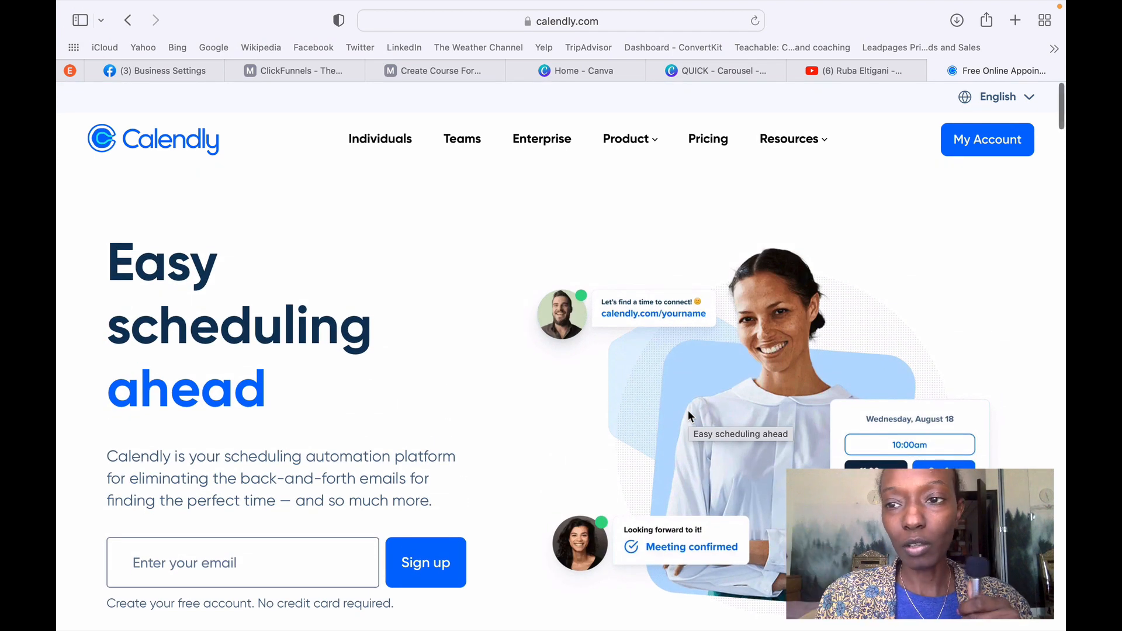
pyautogui.click(994, 150)
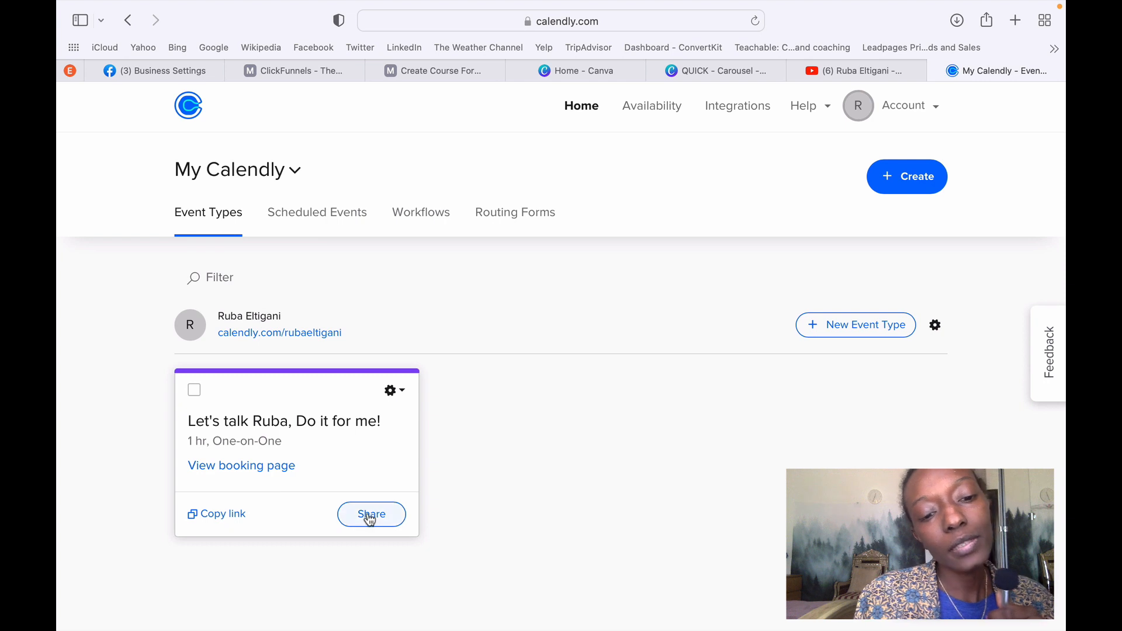
pyautogui.click(223, 516)
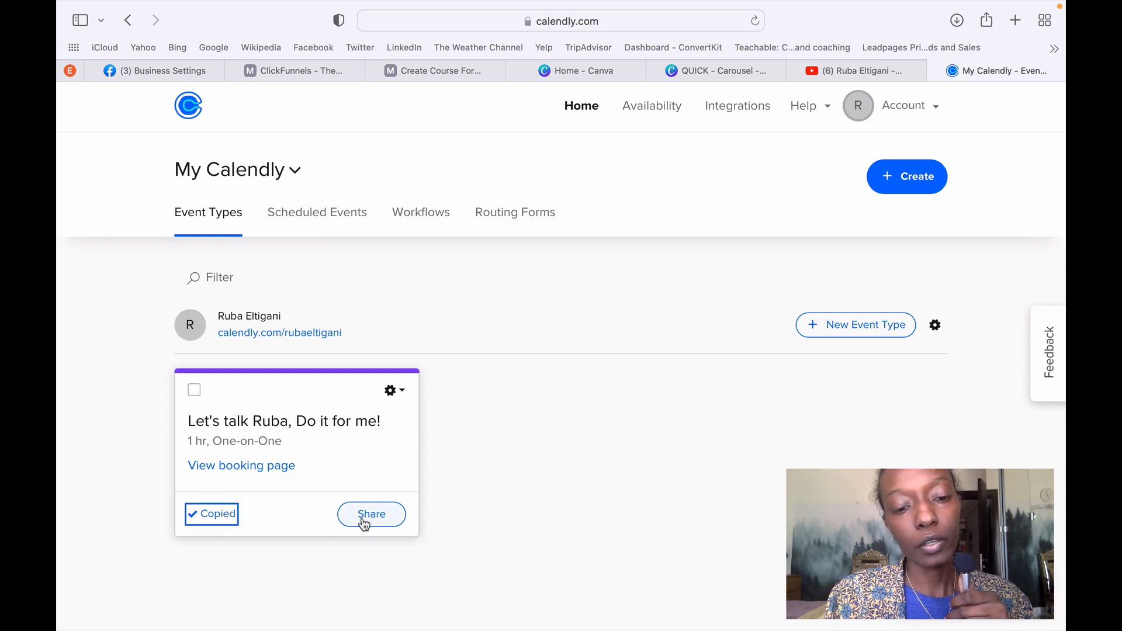
# Open the one-on-one event type and review its booking date range, duration, weekly hours, buffer times and additional options.
pyautogui.click(276, 392)
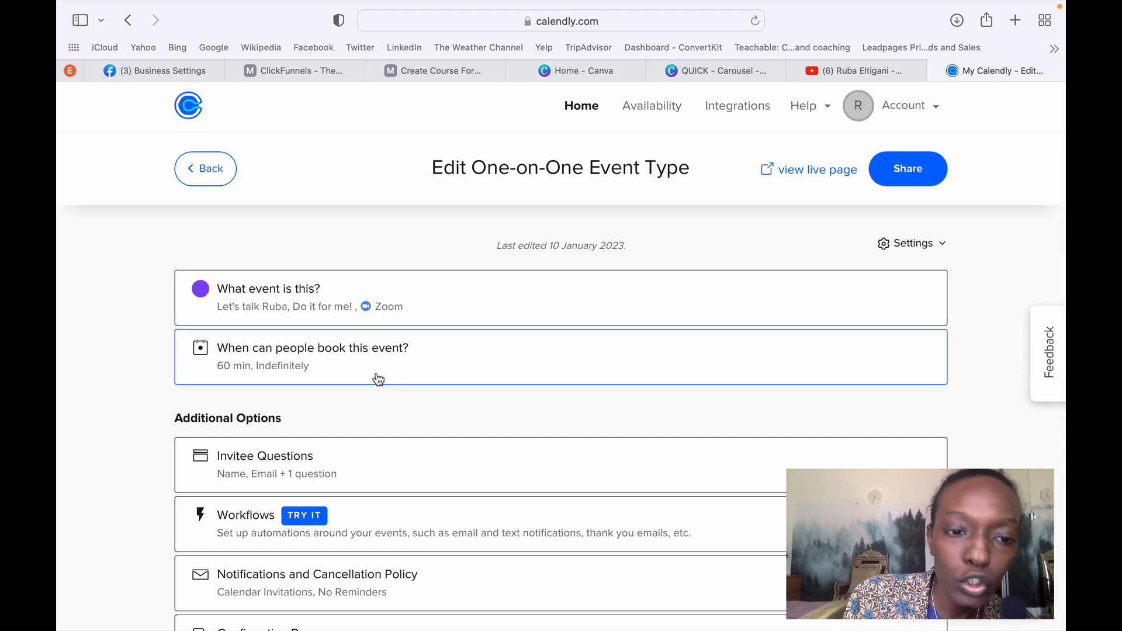
pyautogui.scroll(-2, 377, 380)
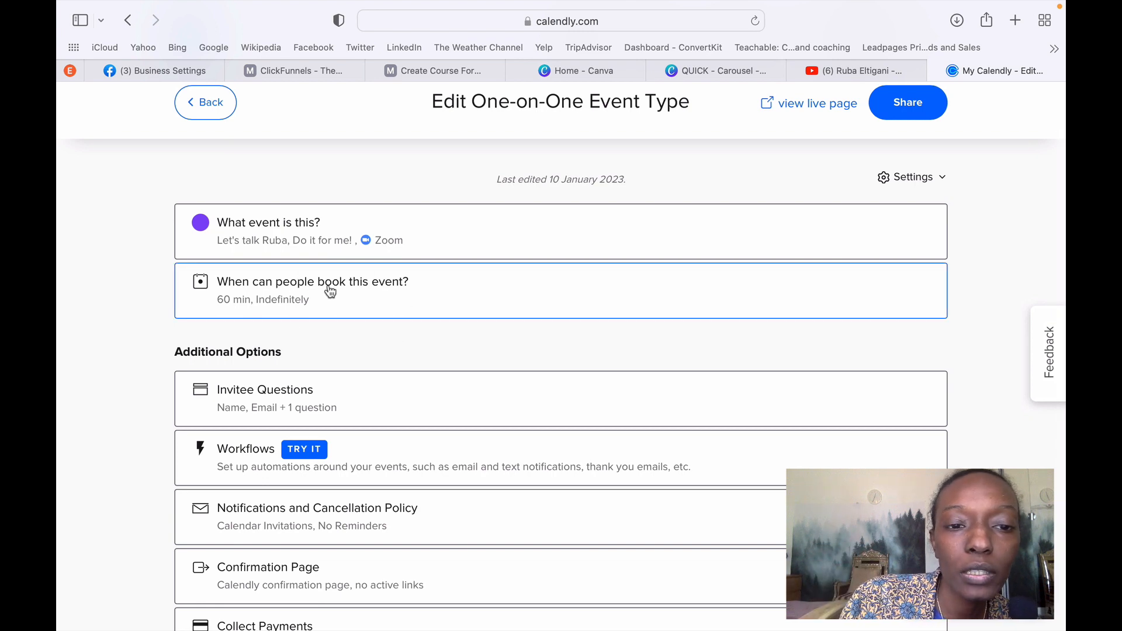
pyautogui.click(337, 306)
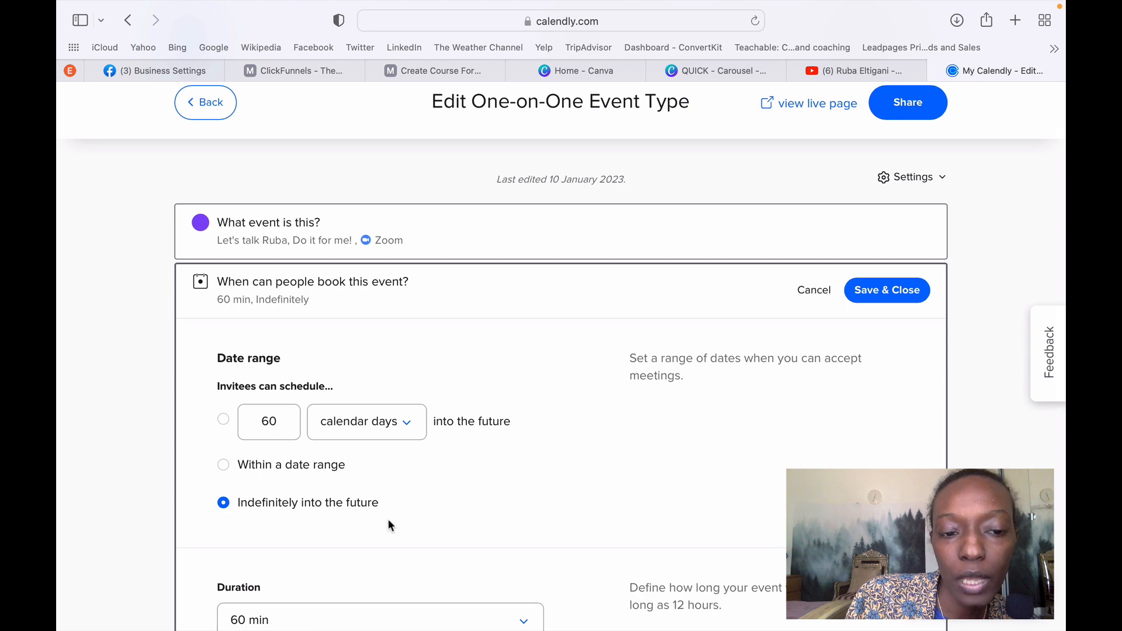
pyautogui.scroll(-2, 404, 485)
pyautogui.scroll(-4, 407, 492)
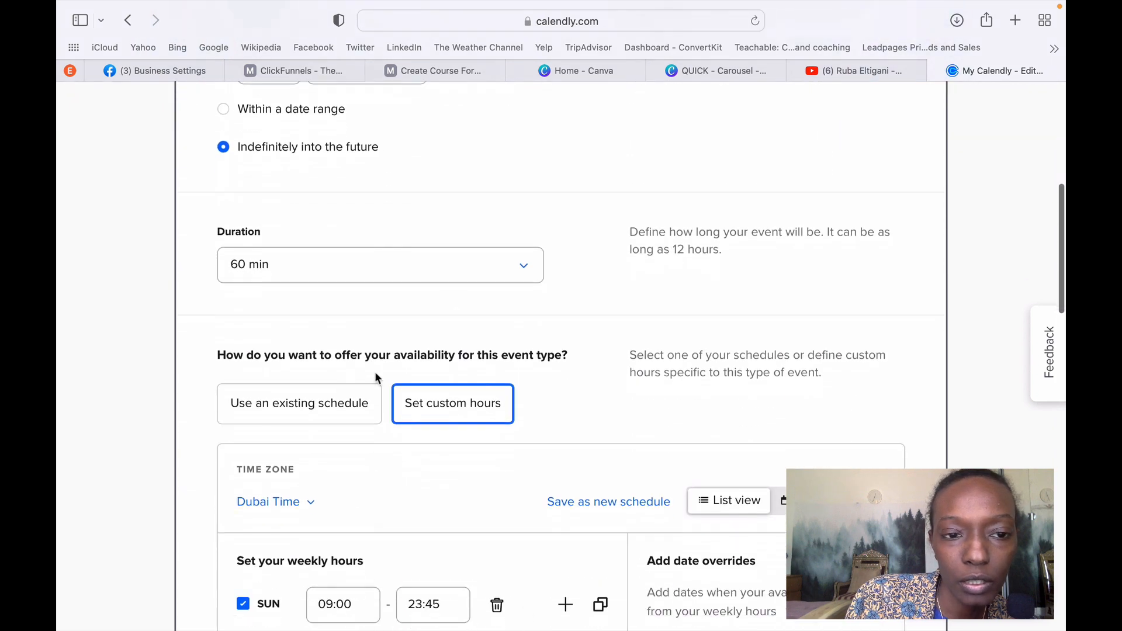
pyautogui.scroll(-9, 375, 508)
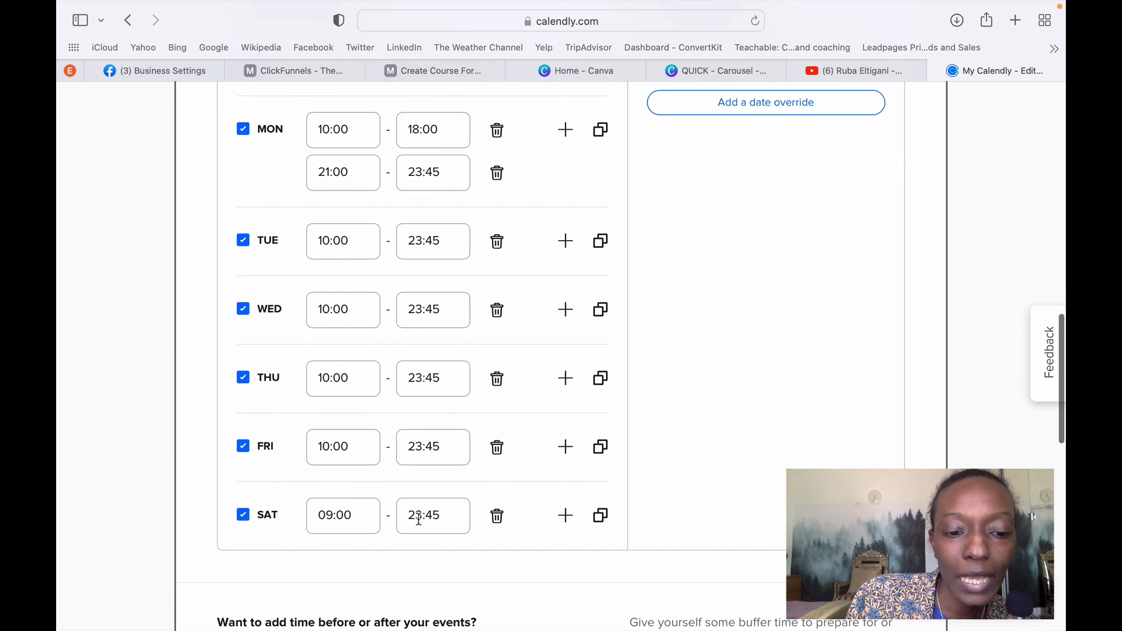
pyautogui.scroll(-12, 419, 519)
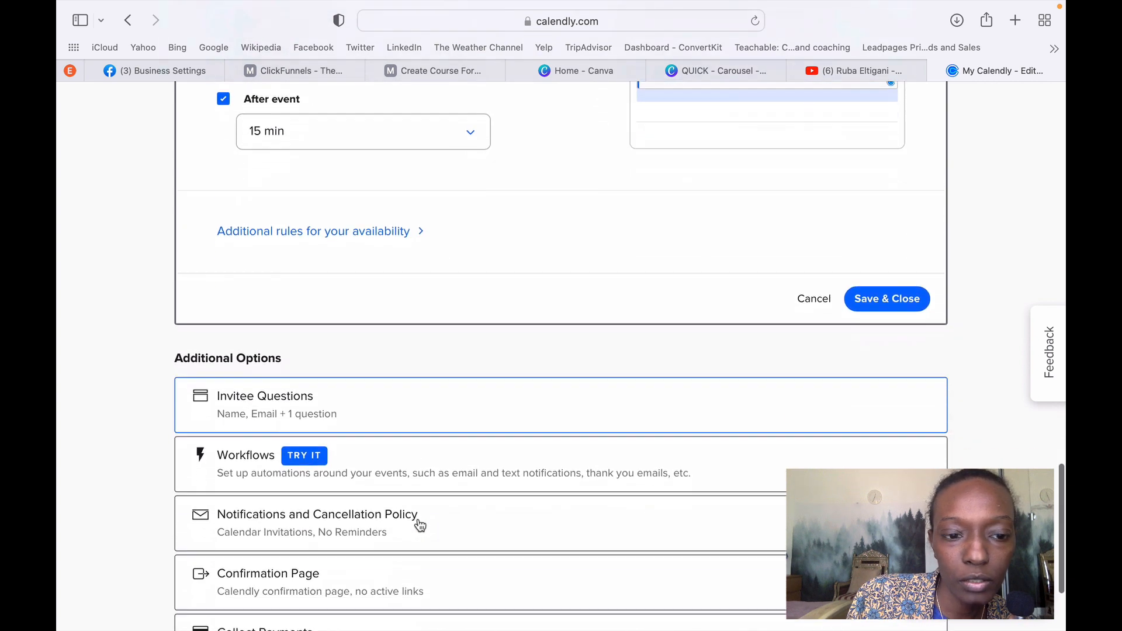
pyautogui.scroll(3, 419, 523)
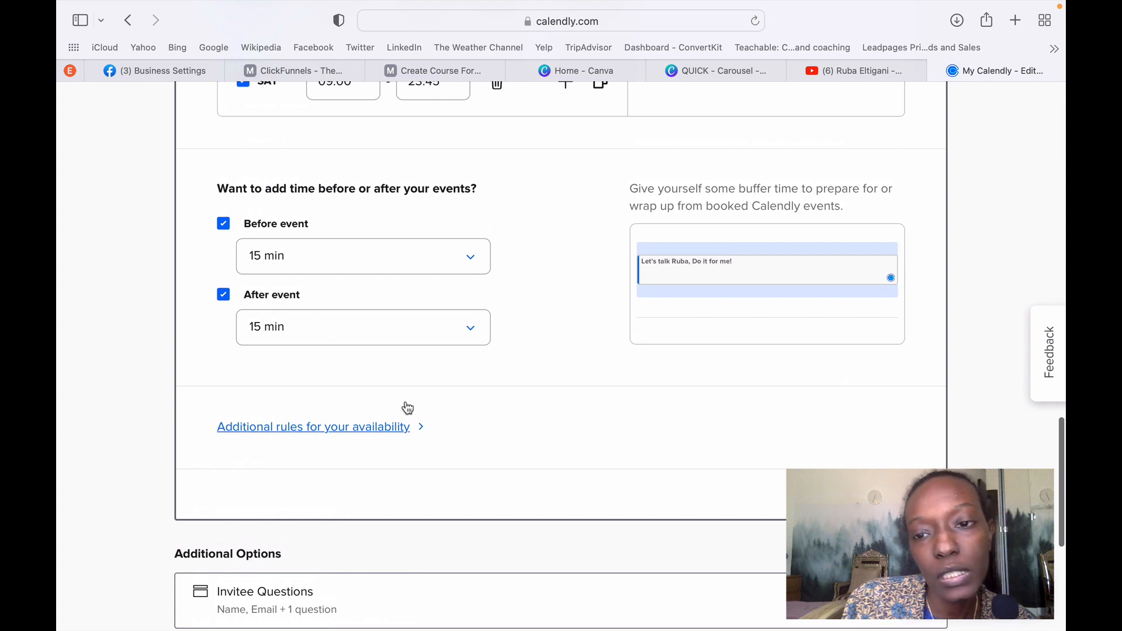
pyautogui.scroll(-2, 407, 408)
pyautogui.scroll(2, 407, 408)
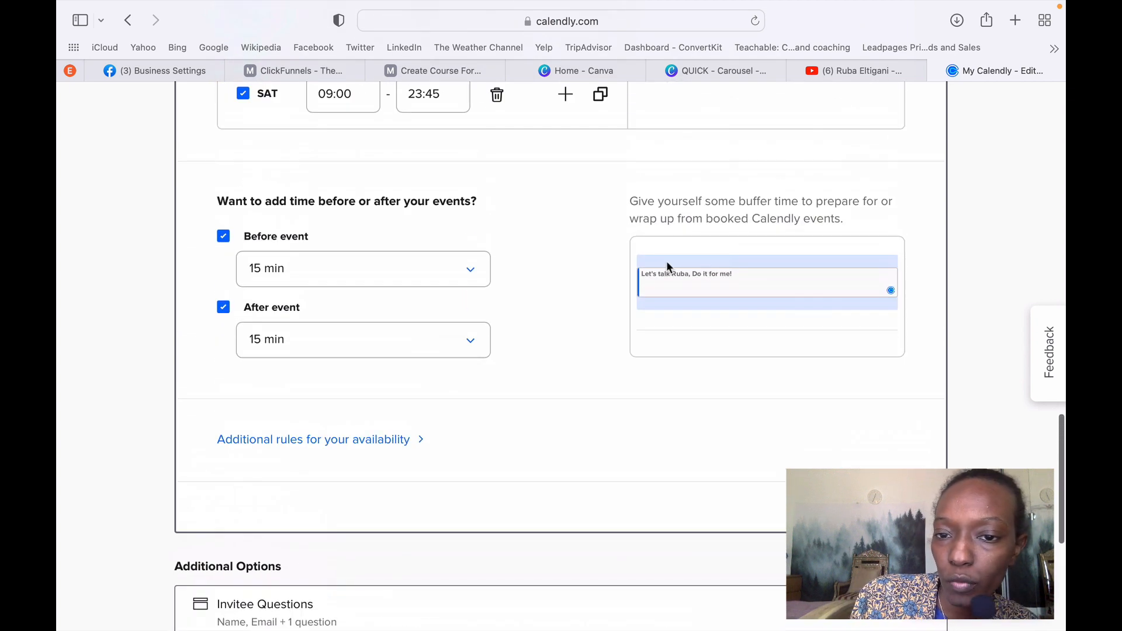
pyautogui.scroll(-5, 478, 518)
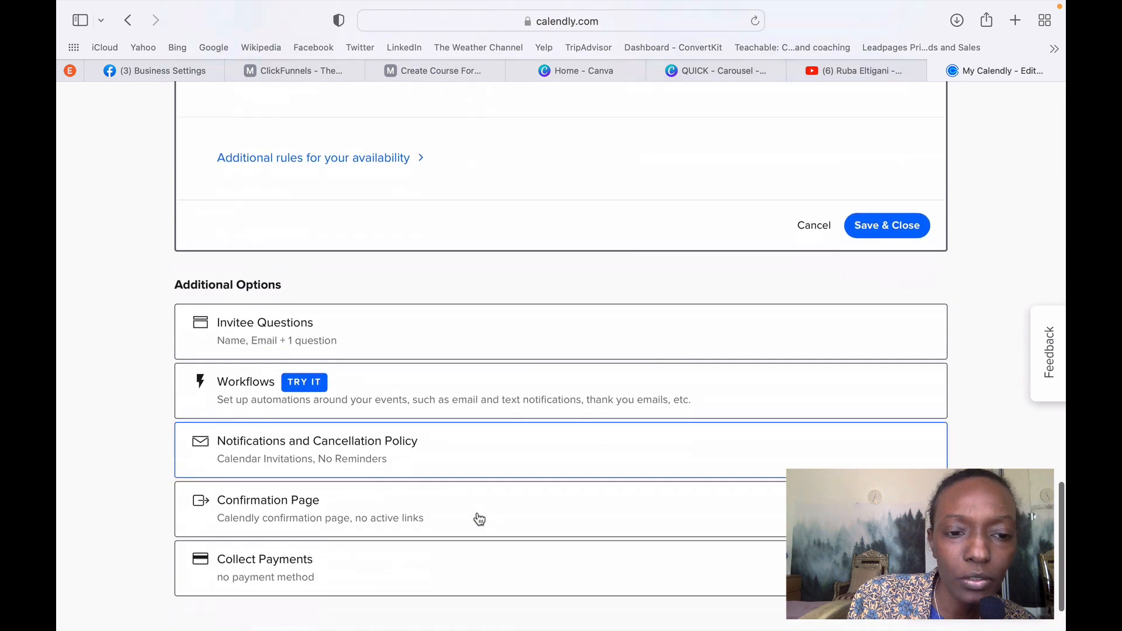
pyautogui.scroll(13, 477, 518)
pyautogui.scroll(15, 477, 519)
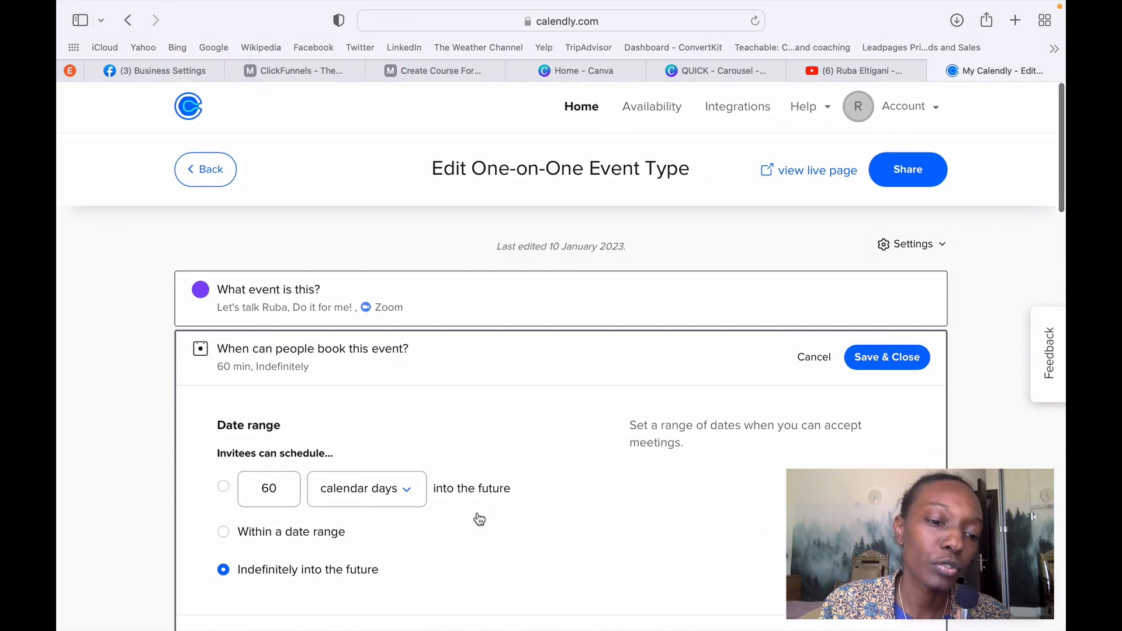
pyautogui.click(478, 350)
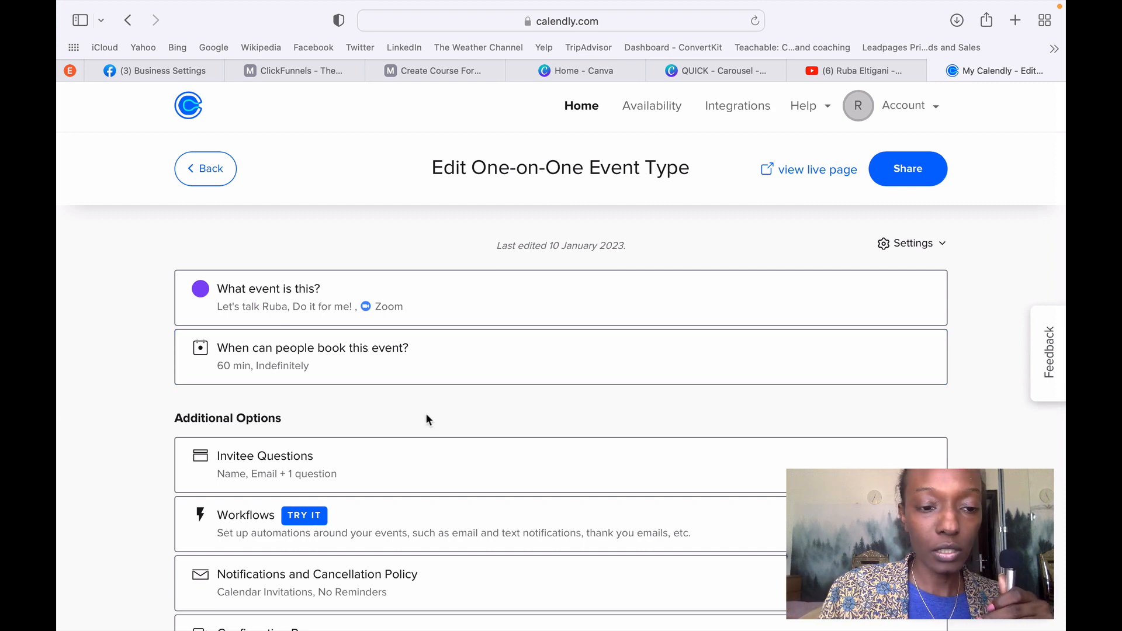
pyautogui.scroll(-5, 425, 415)
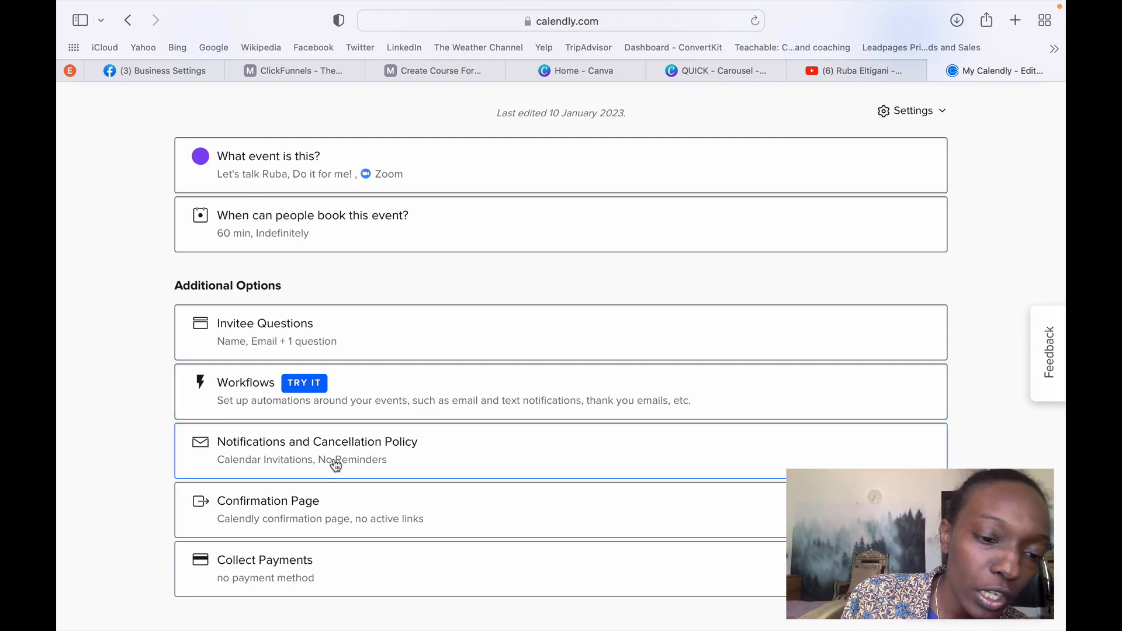
# Review the event's remaining additional options, return to the event types list, and copy the 1 hr one-on-one event's booking link.
pyautogui.scroll(2, 388, 483)
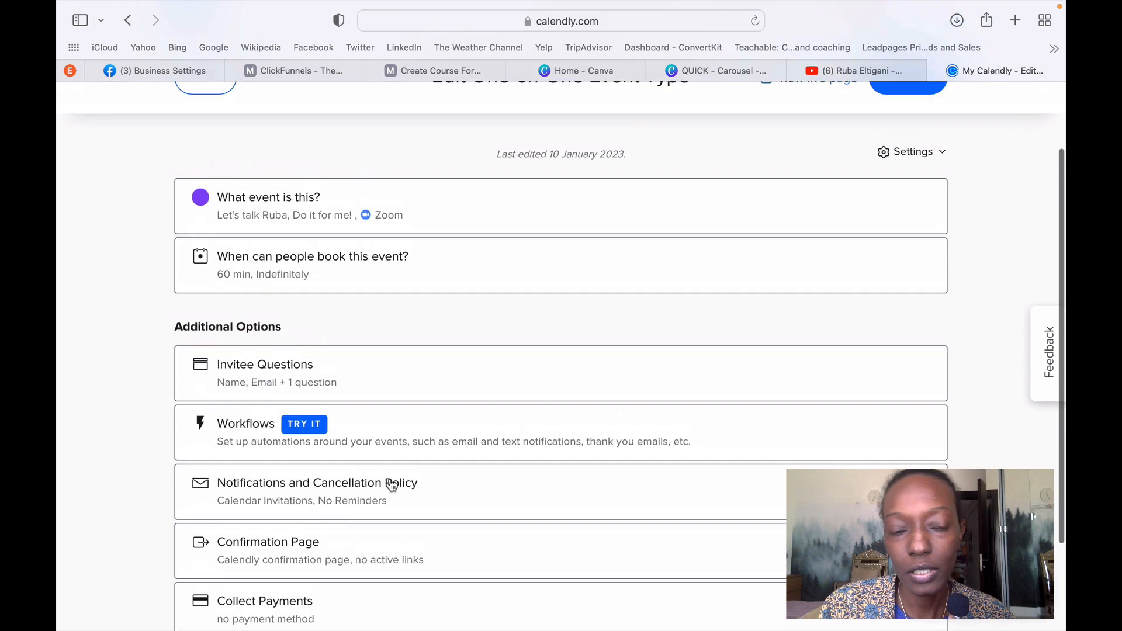
pyautogui.scroll(-5, 301, 514)
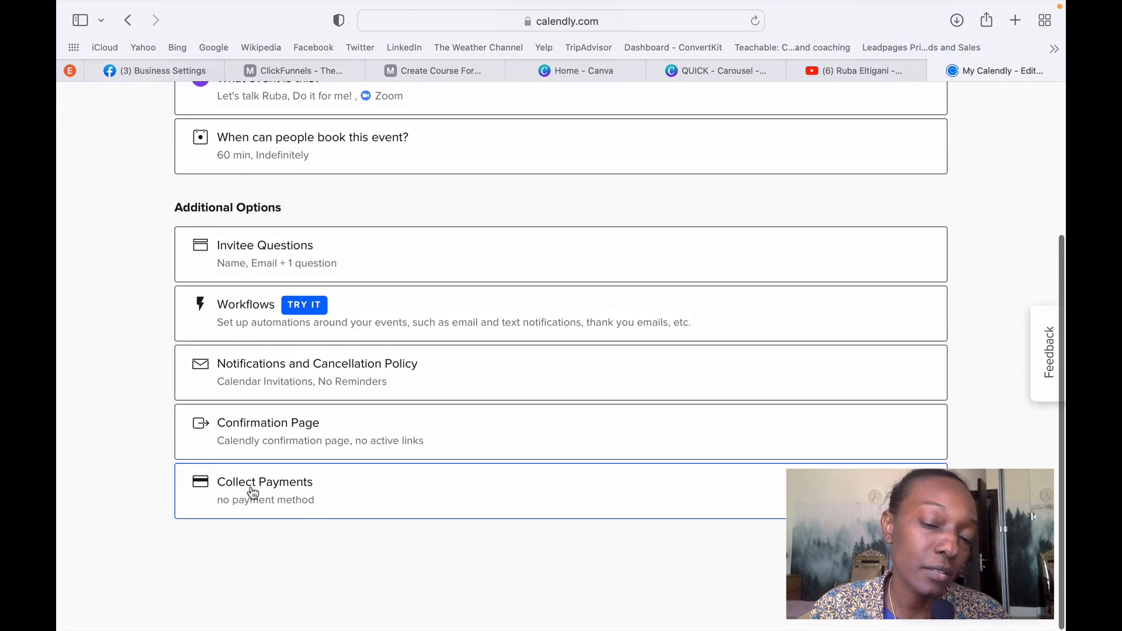
pyautogui.scroll(5, 673, 228)
pyautogui.scroll(-2, 673, 229)
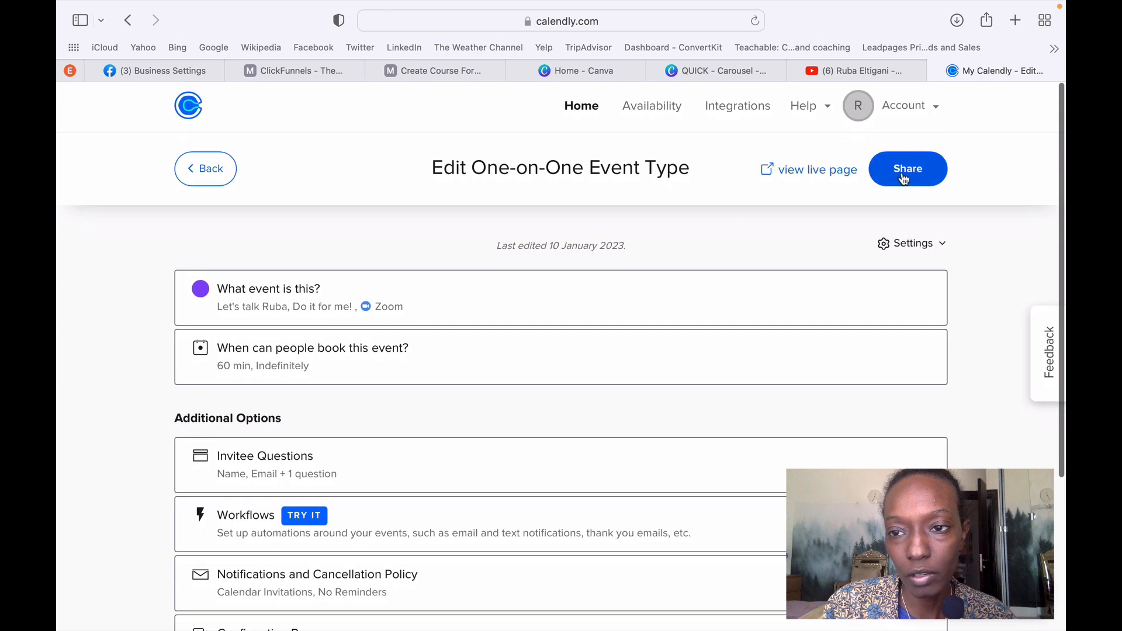
pyautogui.click(195, 179)
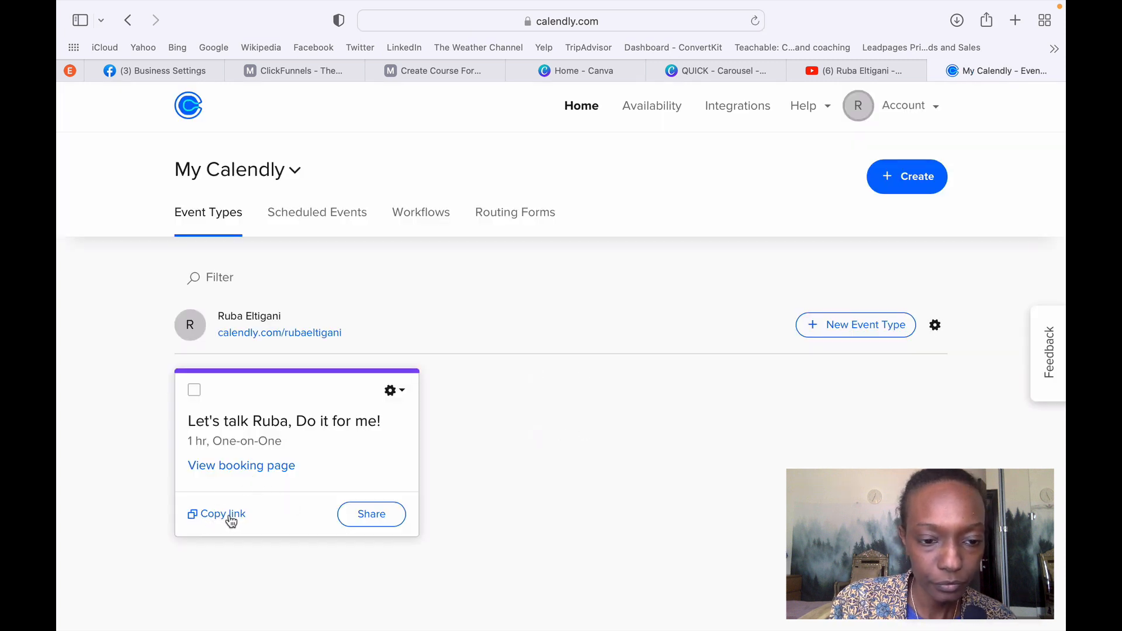
pyautogui.click(225, 520)
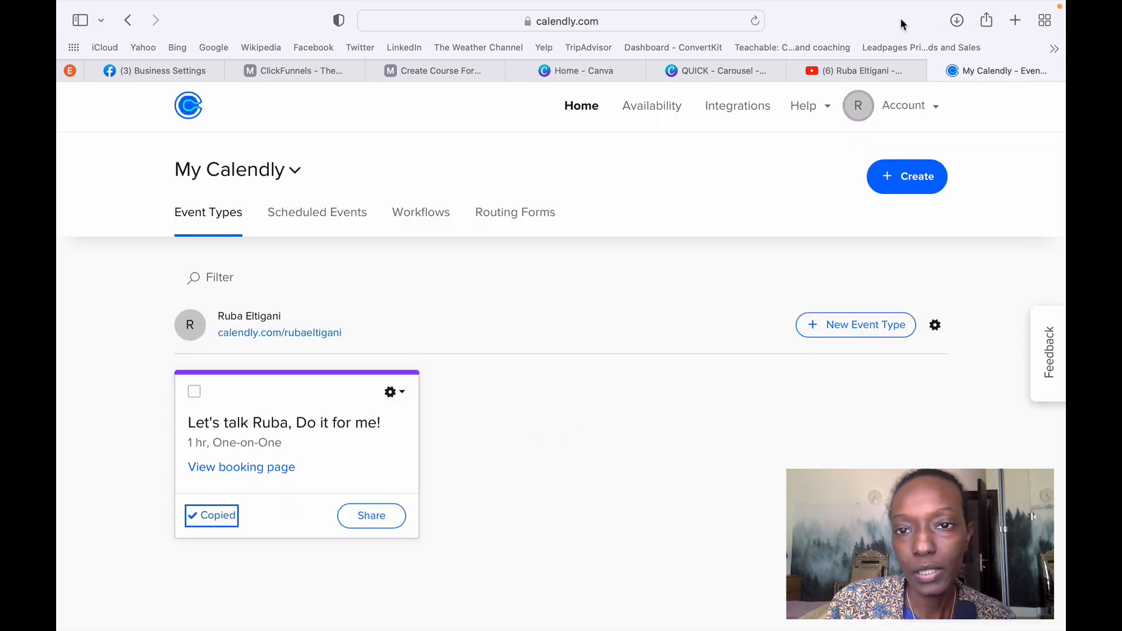
# In the ClickFunnels editor, set the mobile button to go to a custom URL, enter the copied Calendly link, and save the page.
pyautogui.click(429, 68)
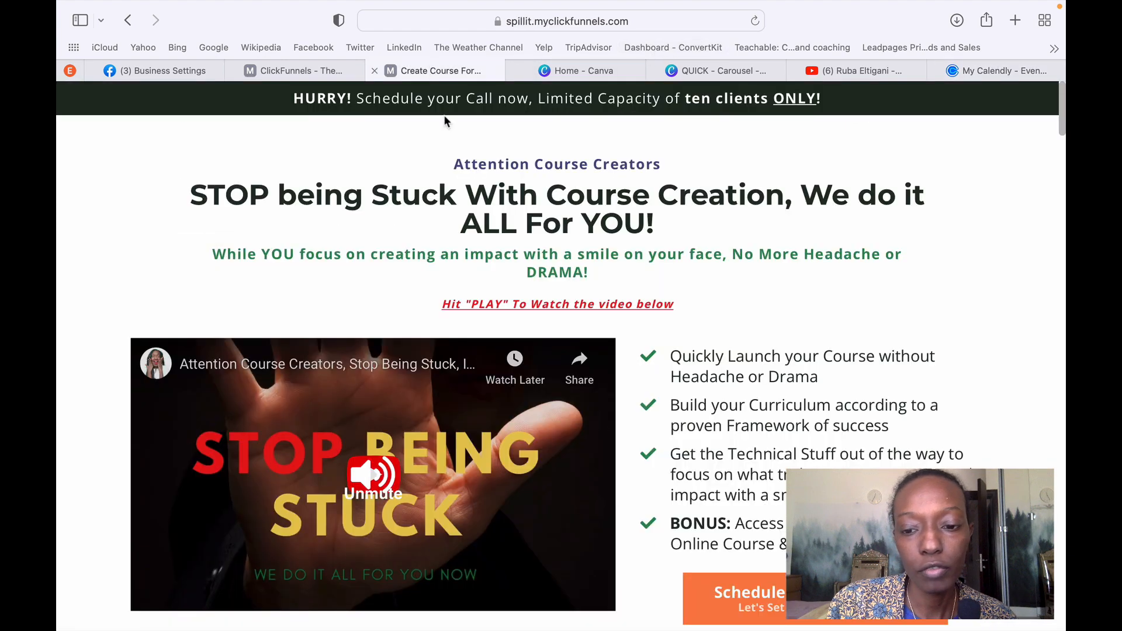
pyautogui.click(293, 70)
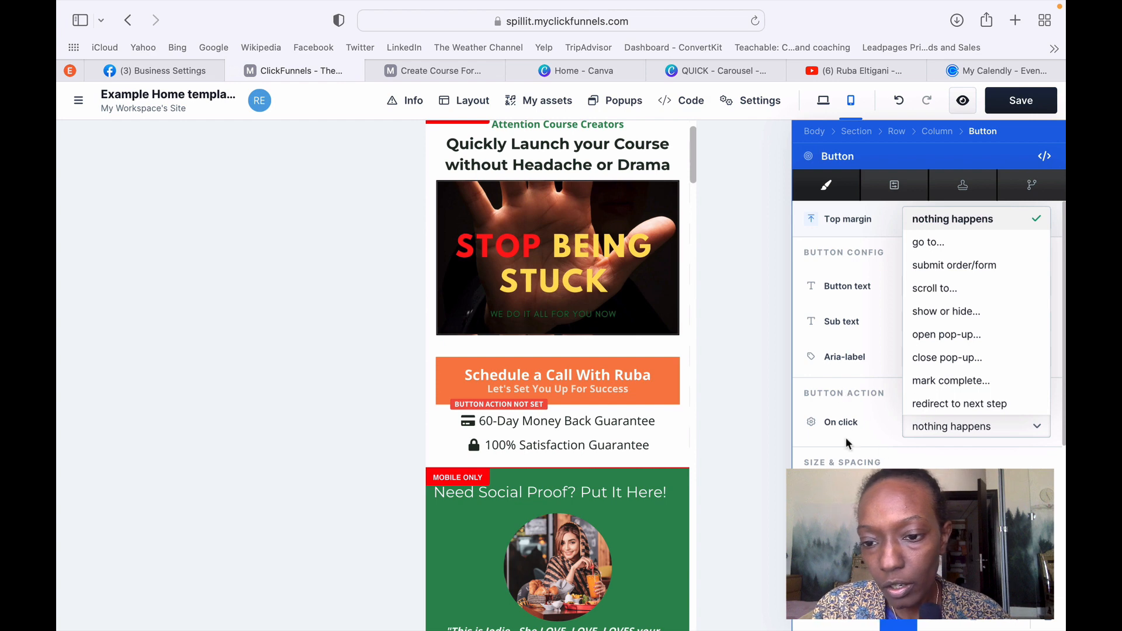
pyautogui.click(857, 426)
pyautogui.click(926, 435)
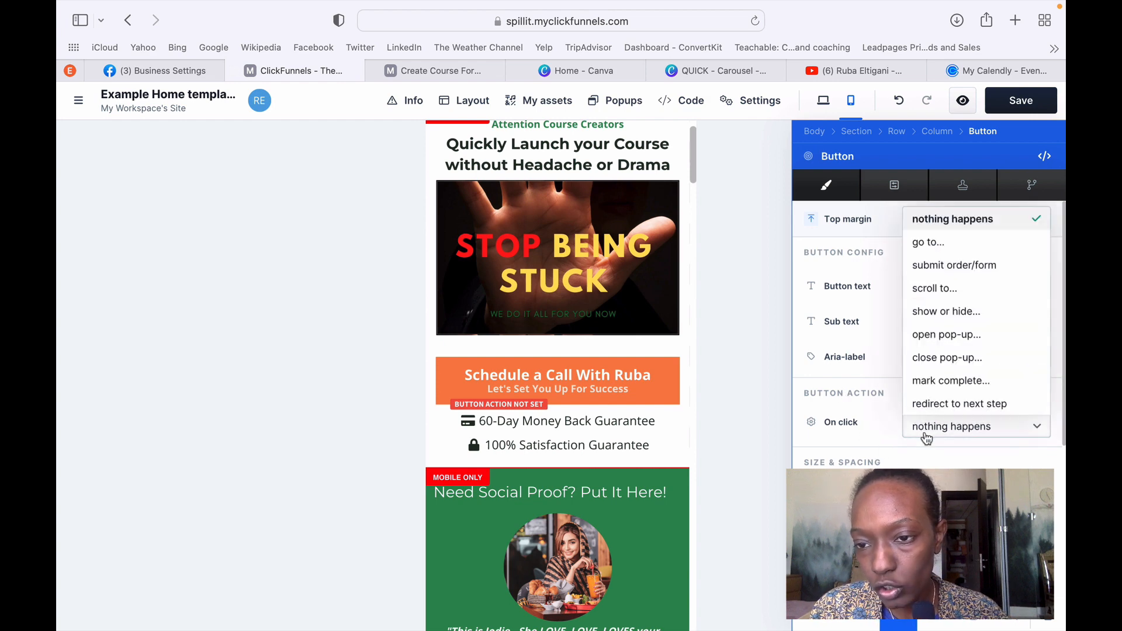
pyautogui.click(953, 242)
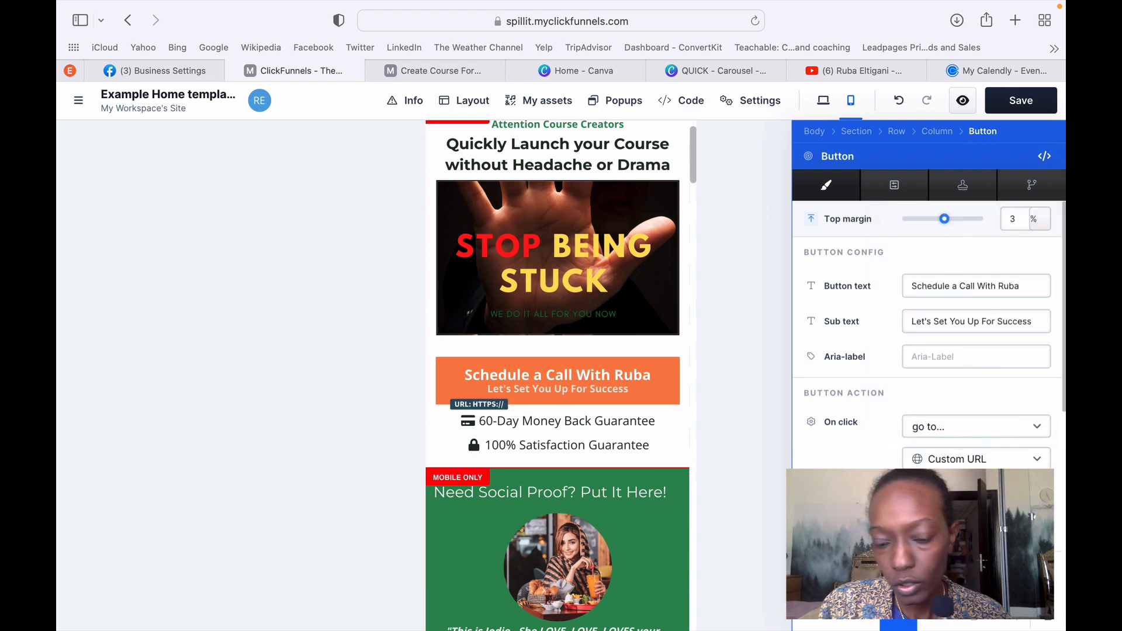
pyautogui.press('super+v')
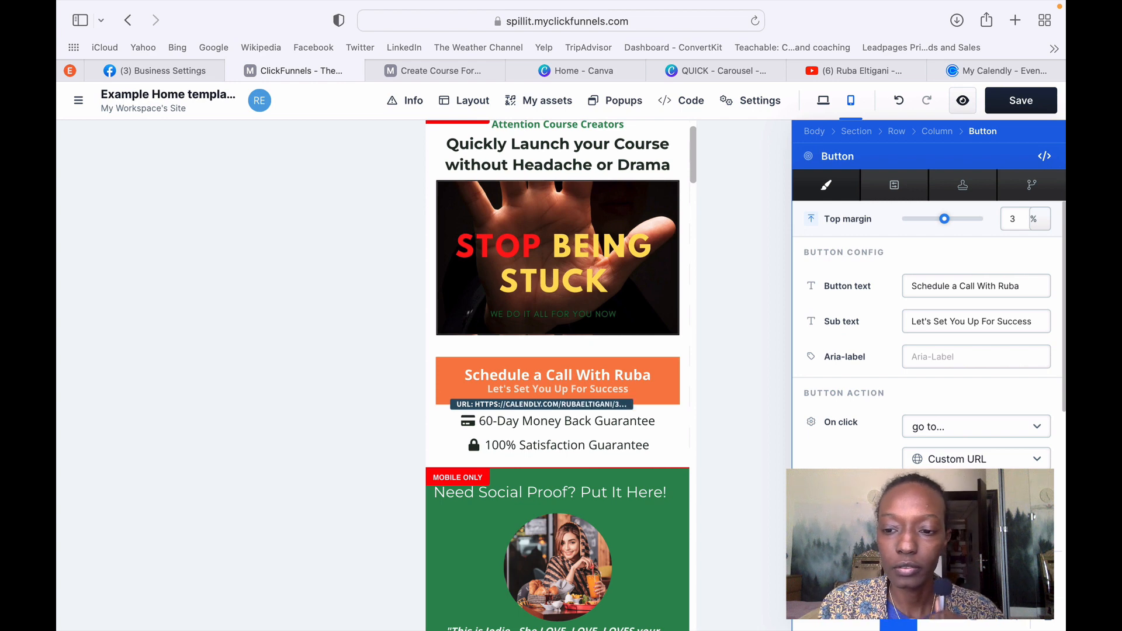
pyautogui.scroll(-1, 732, 514)
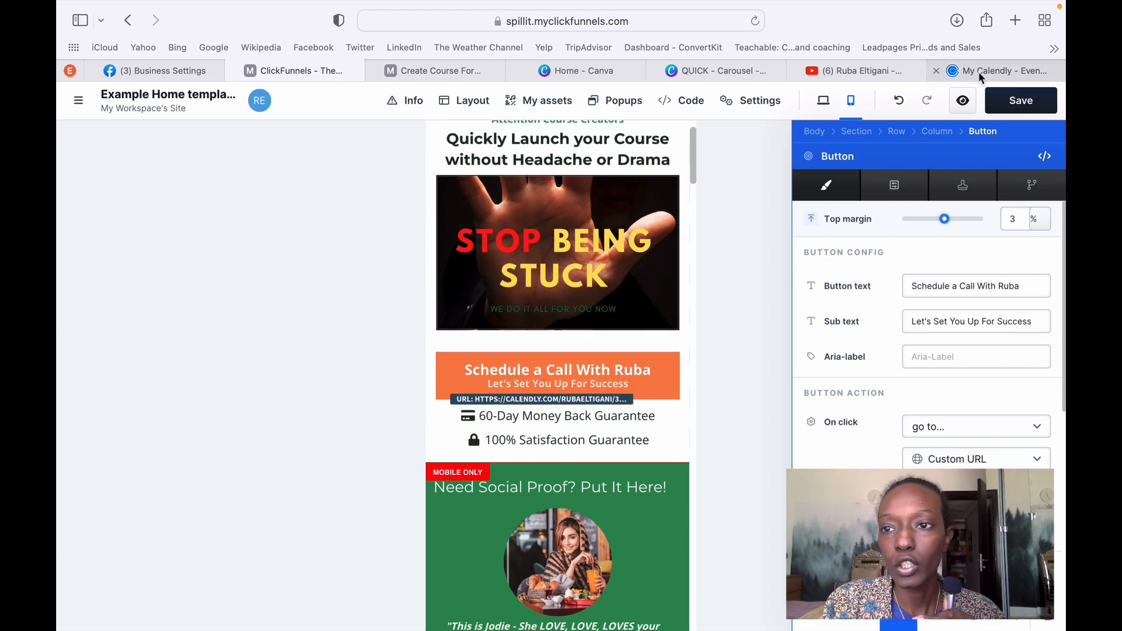
pyautogui.click(1011, 105)
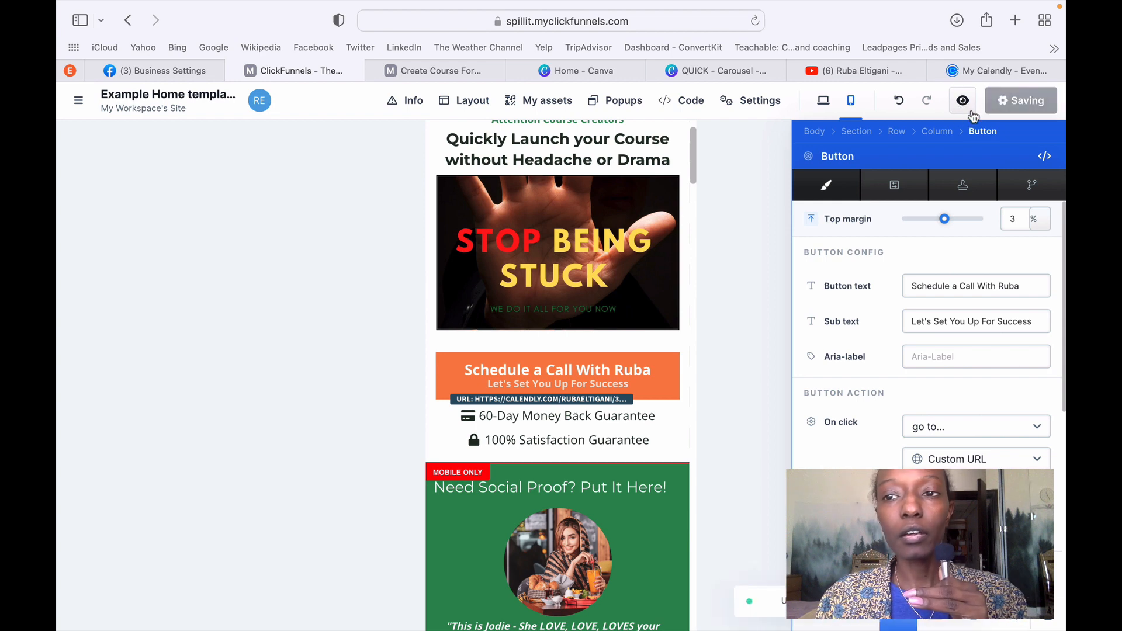
# Preview the home page in a new browser tab and look over its headline, benefits list and video area.
pyautogui.click(963, 102)
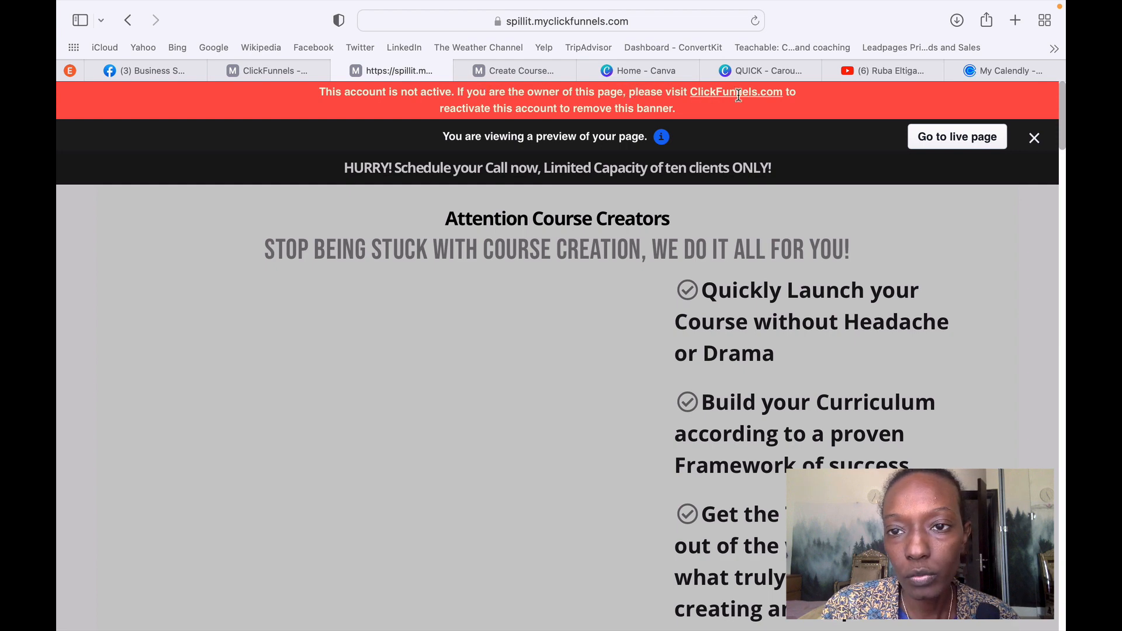
pyautogui.scroll(-3, 553, 277)
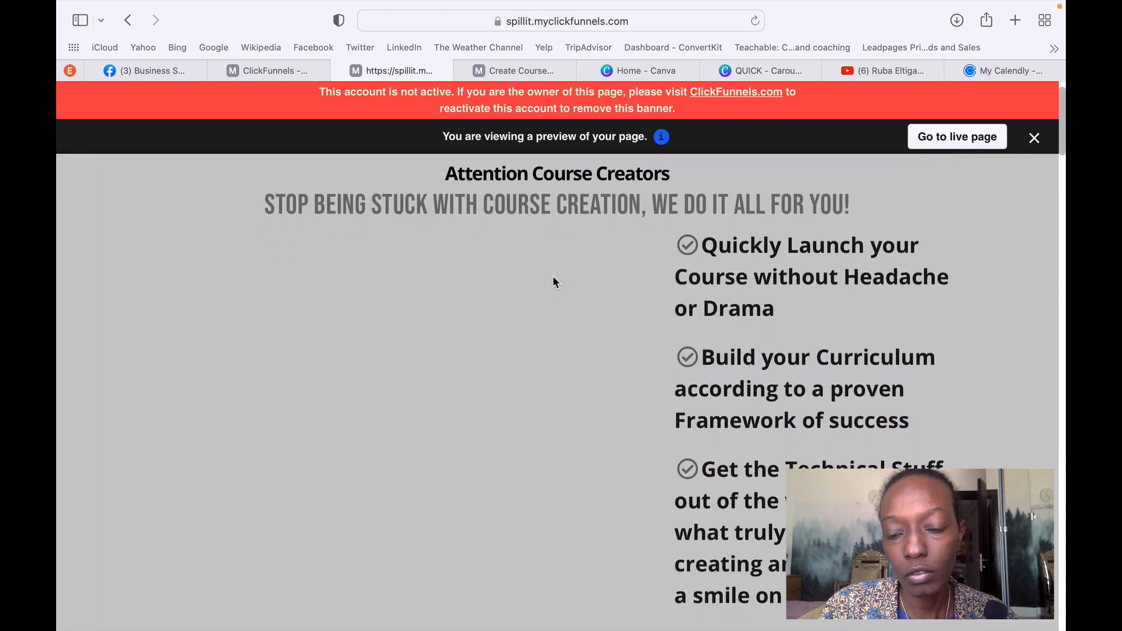
pyautogui.scroll(-10, 553, 277)
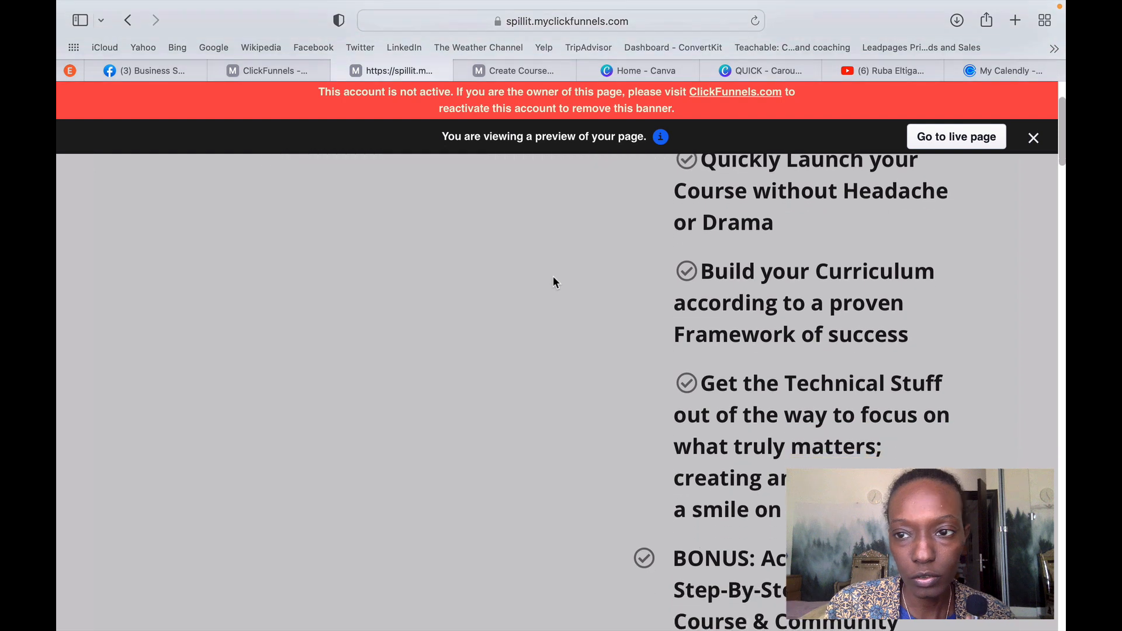
pyautogui.scroll(12, 555, 283)
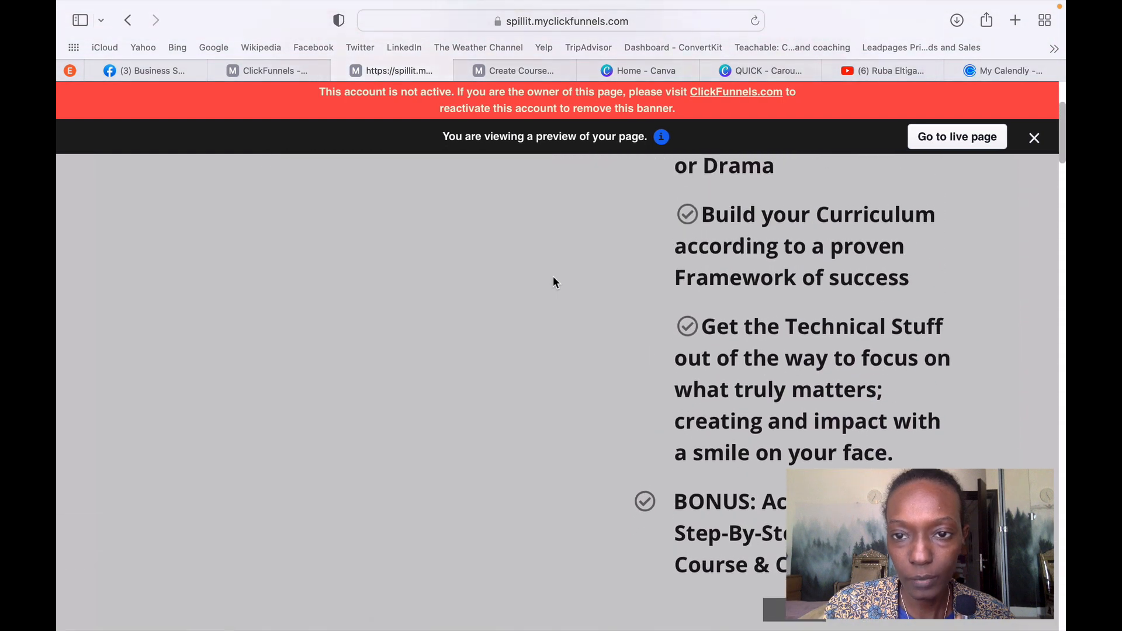
pyautogui.scroll(-15, 501, 450)
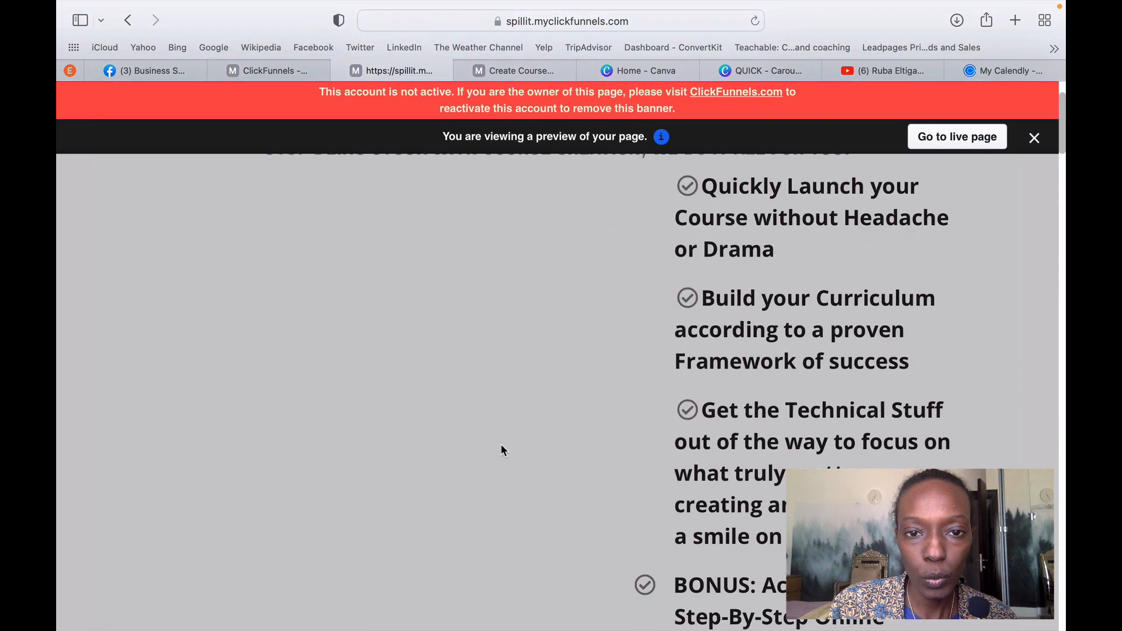
pyautogui.scroll(12, 502, 446)
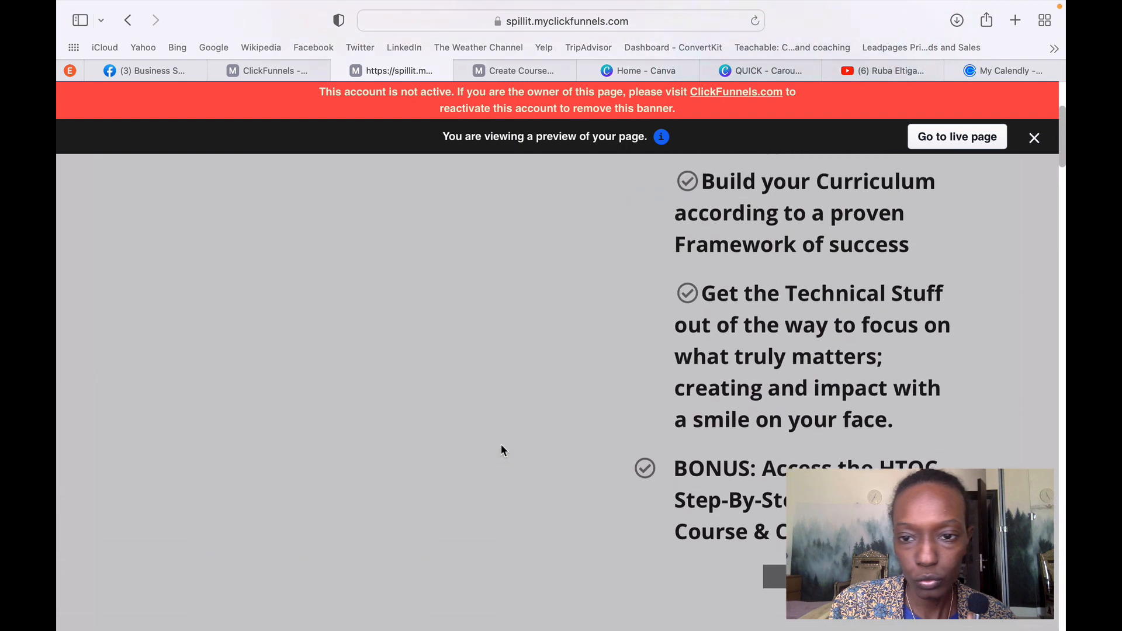
pyautogui.scroll(4, 502, 450)
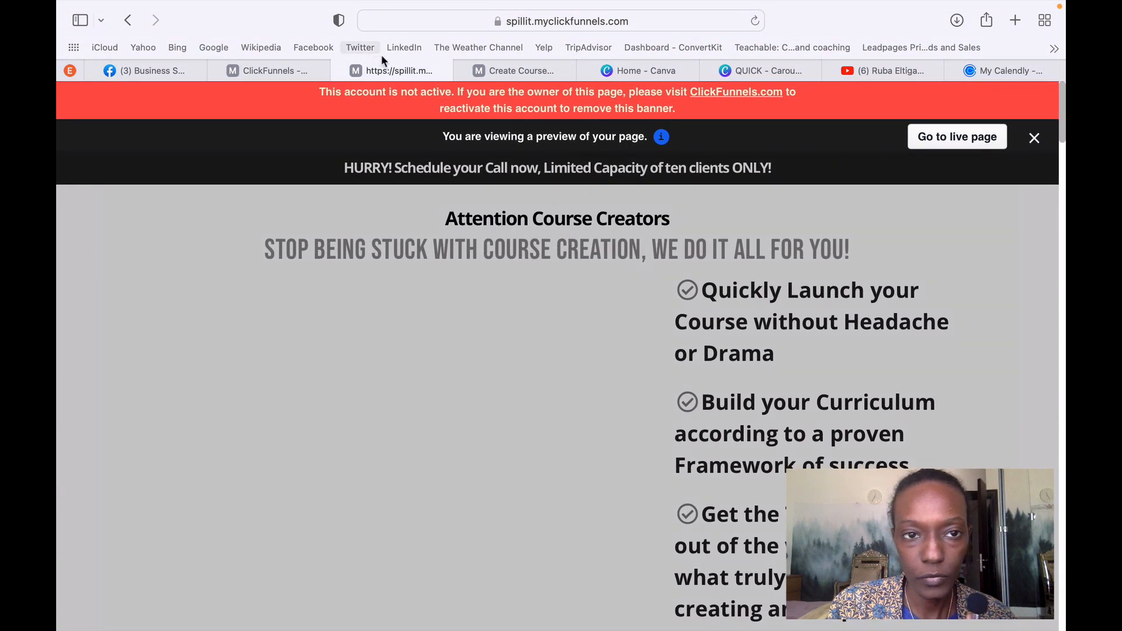
# Open the finished reference page and follow its call-scheduling button to the Calendly booking calendar.
pyautogui.click(281, 71)
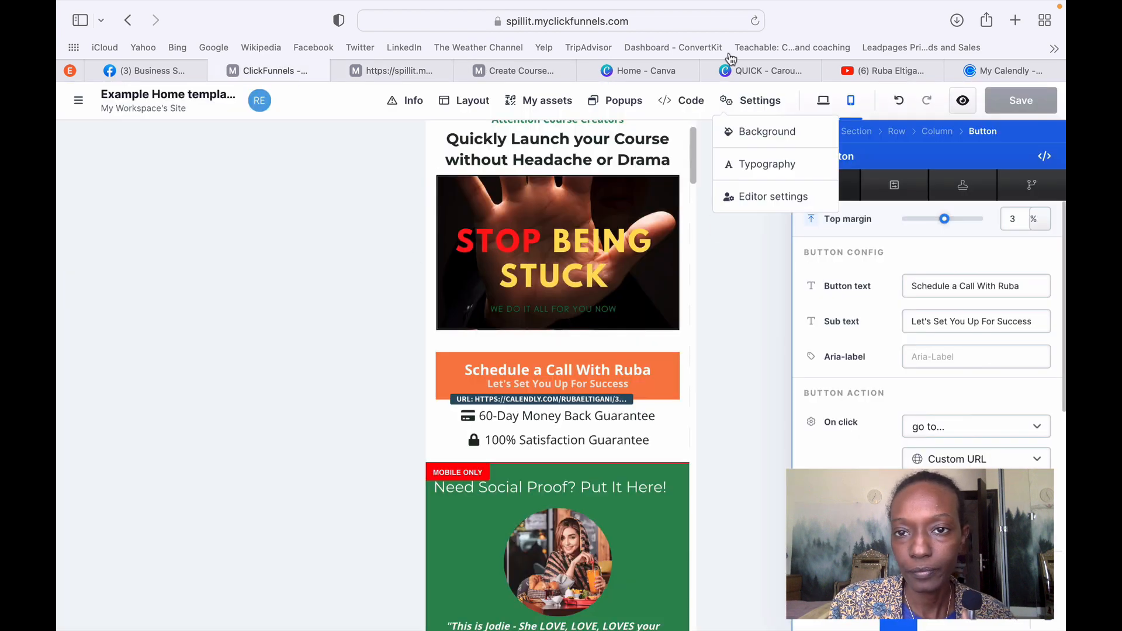
pyautogui.click(534, 72)
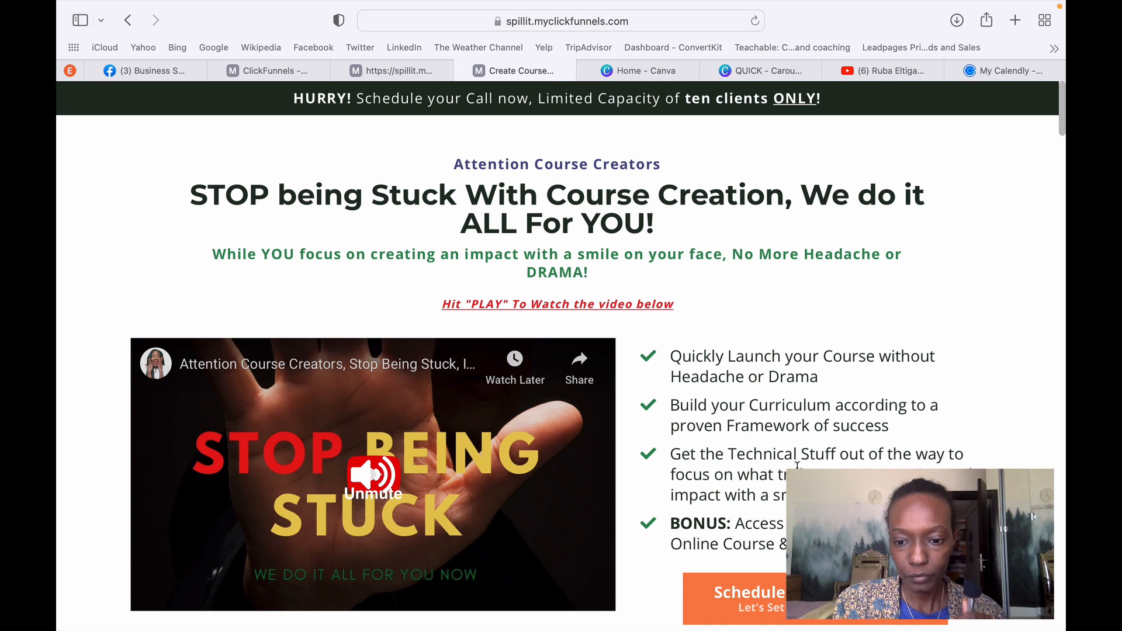
pyautogui.click(777, 602)
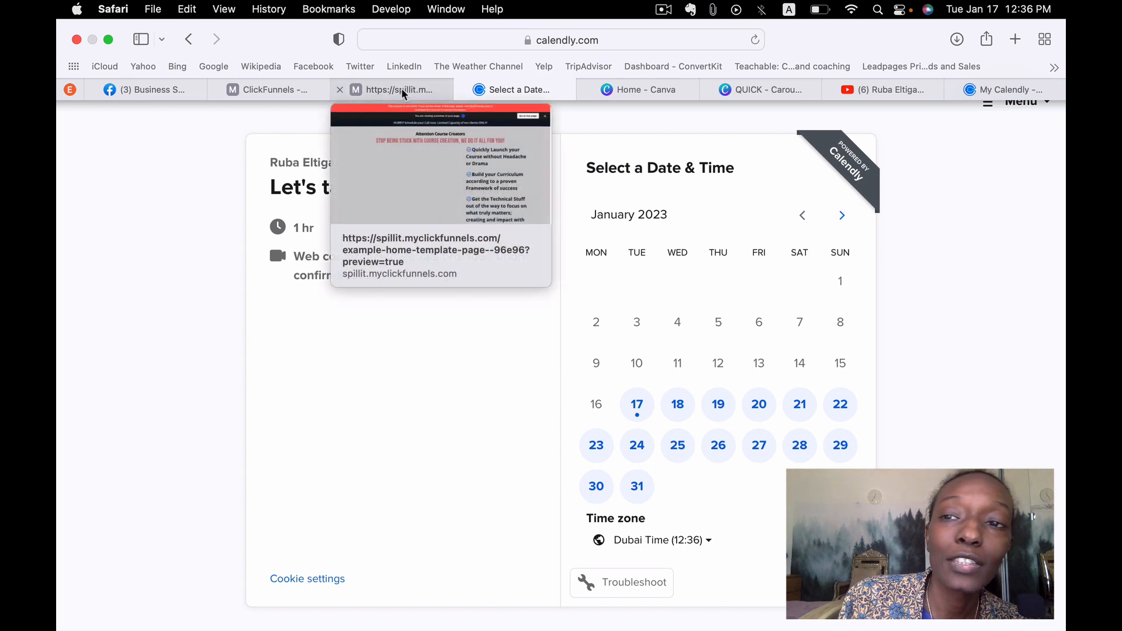
# Check the home page preview against the mobile layout in the ClickFunnels editor.
pyautogui.click(366, 86)
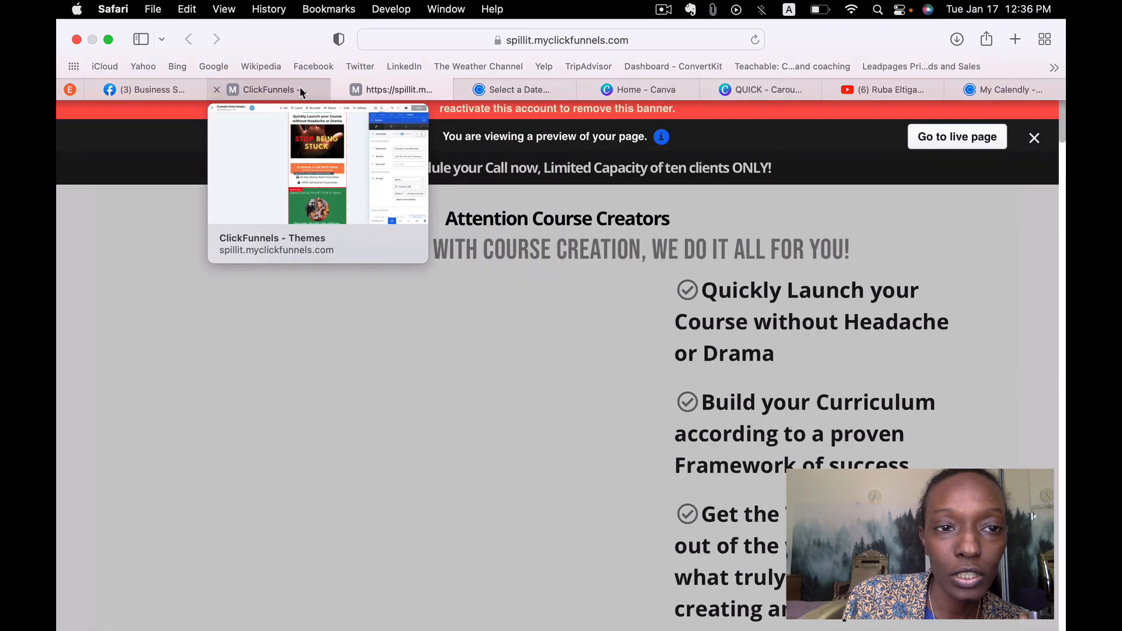
pyautogui.click(300, 87)
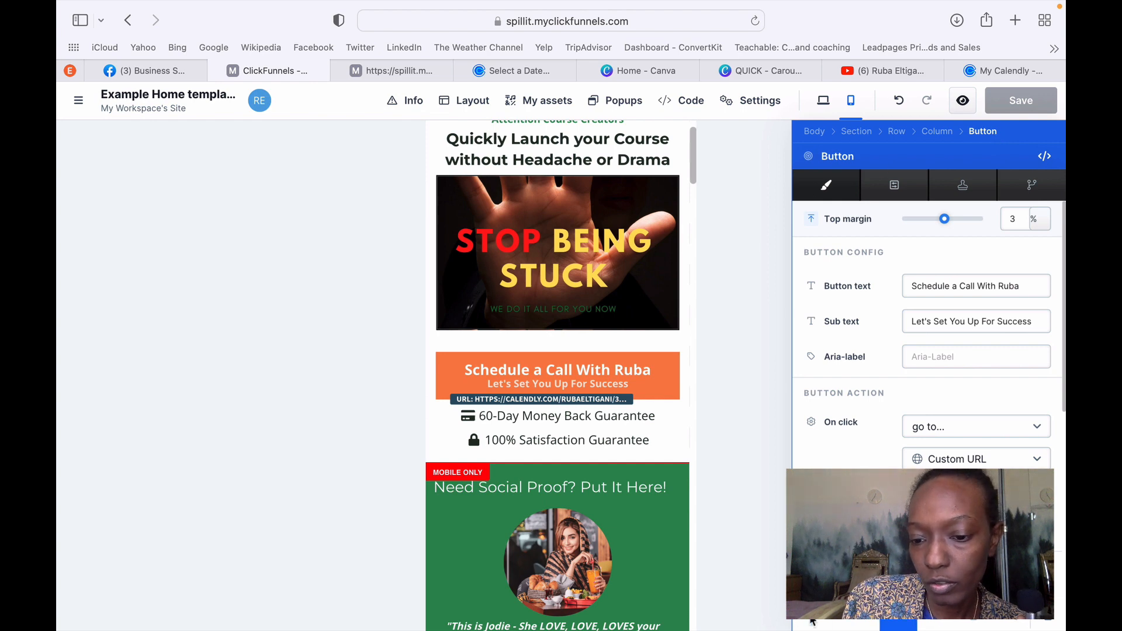
pyautogui.click(398, 73)
pyautogui.moveTo(663, 143)
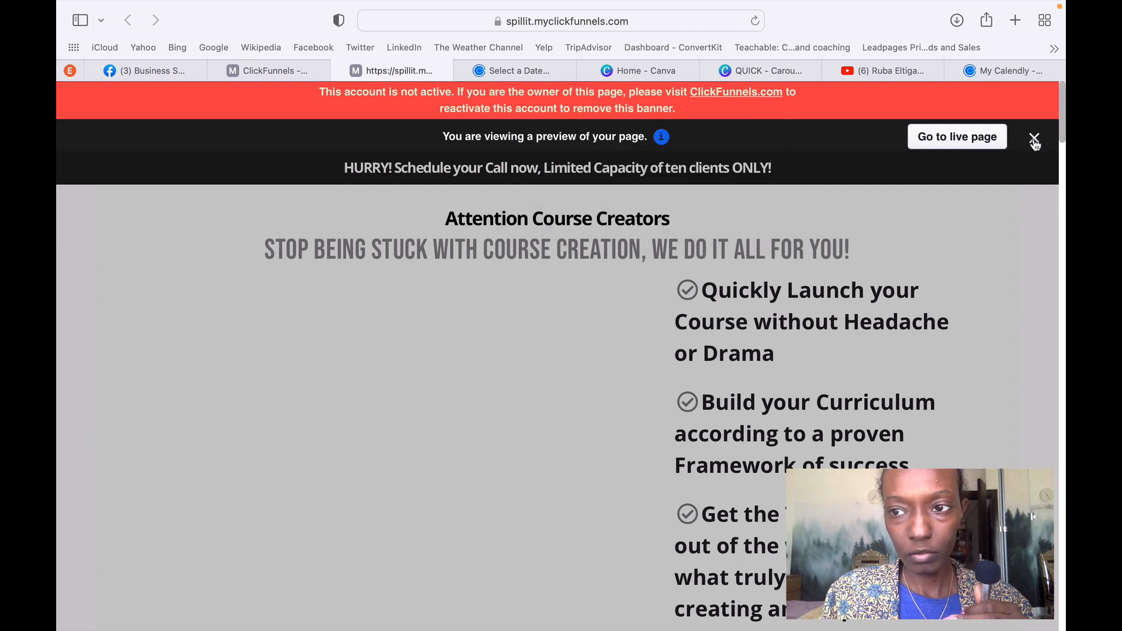
pyautogui.click(265, 71)
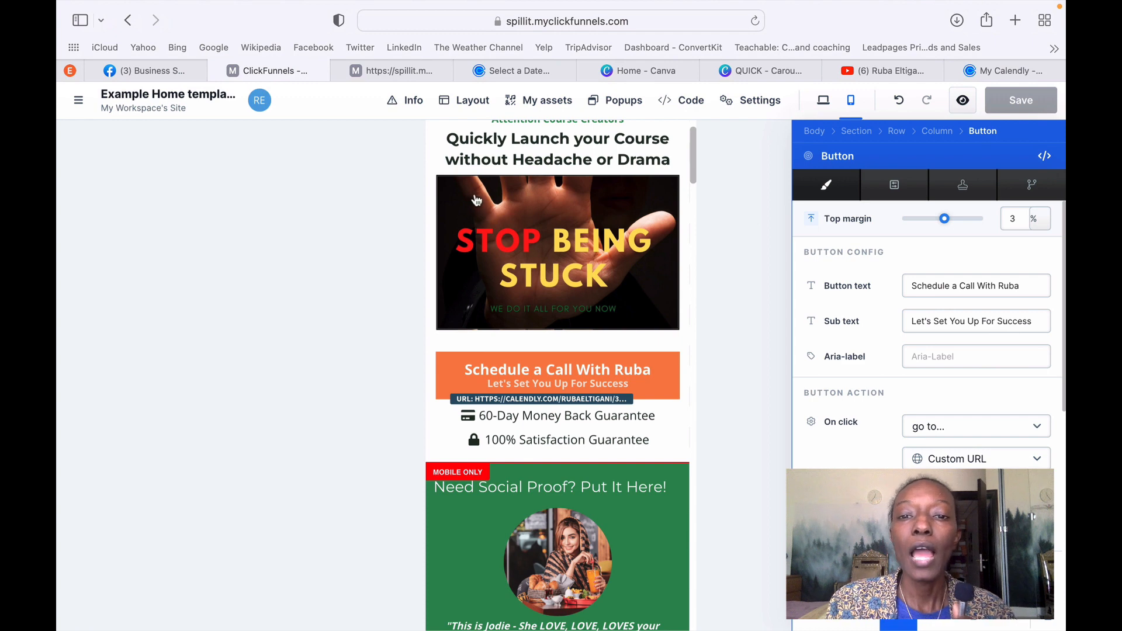
# Switch the page editor to the desktop layout and close the button's settings.
pyautogui.scroll(2, 608, 181)
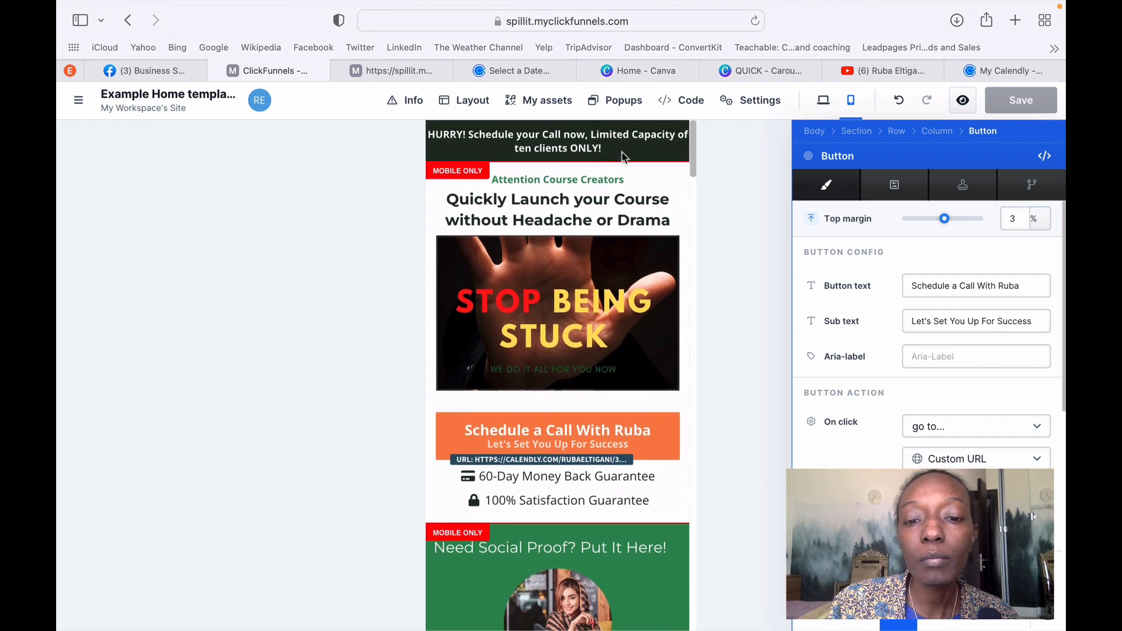
pyautogui.scroll(-6, 598, 469)
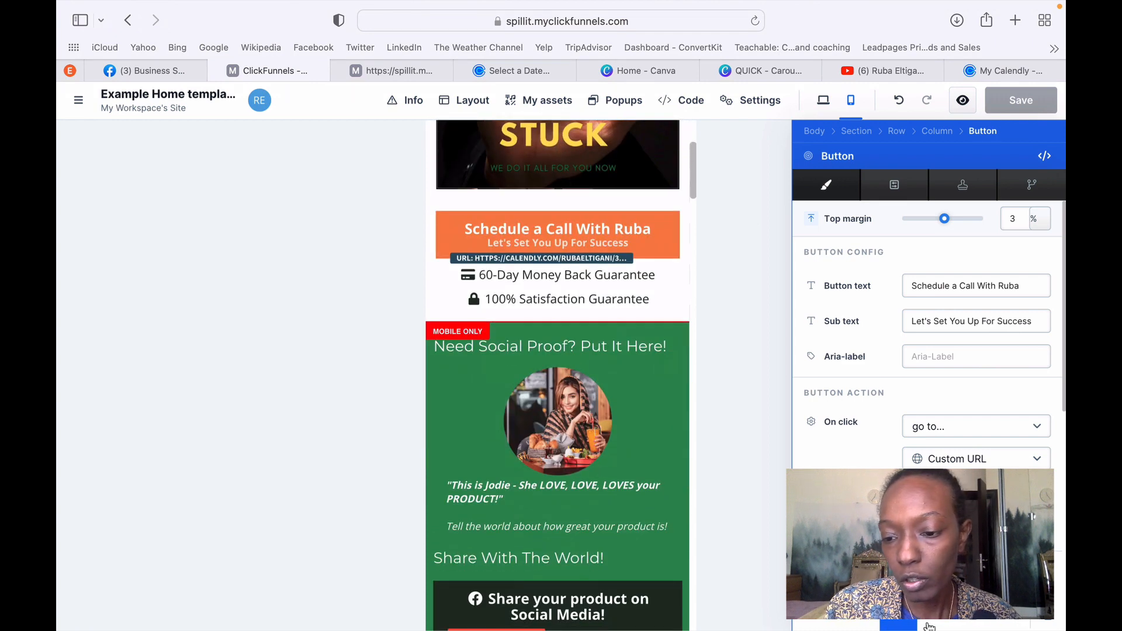
pyautogui.click(823, 100)
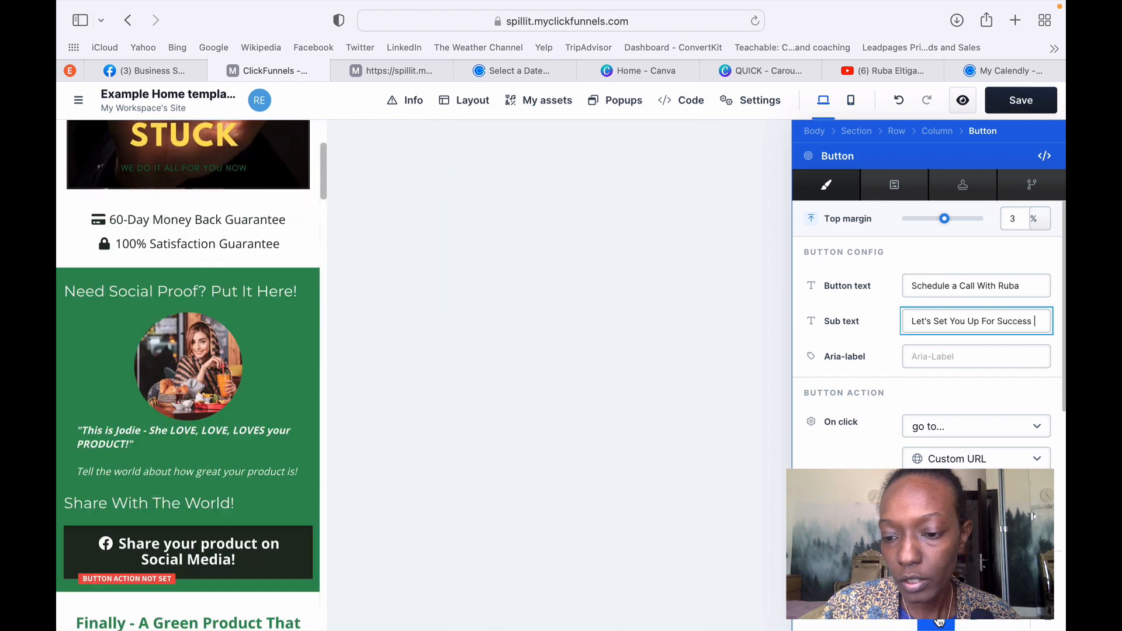
pyautogui.scroll(-4, 639, 388)
pyautogui.scroll(-5, 639, 389)
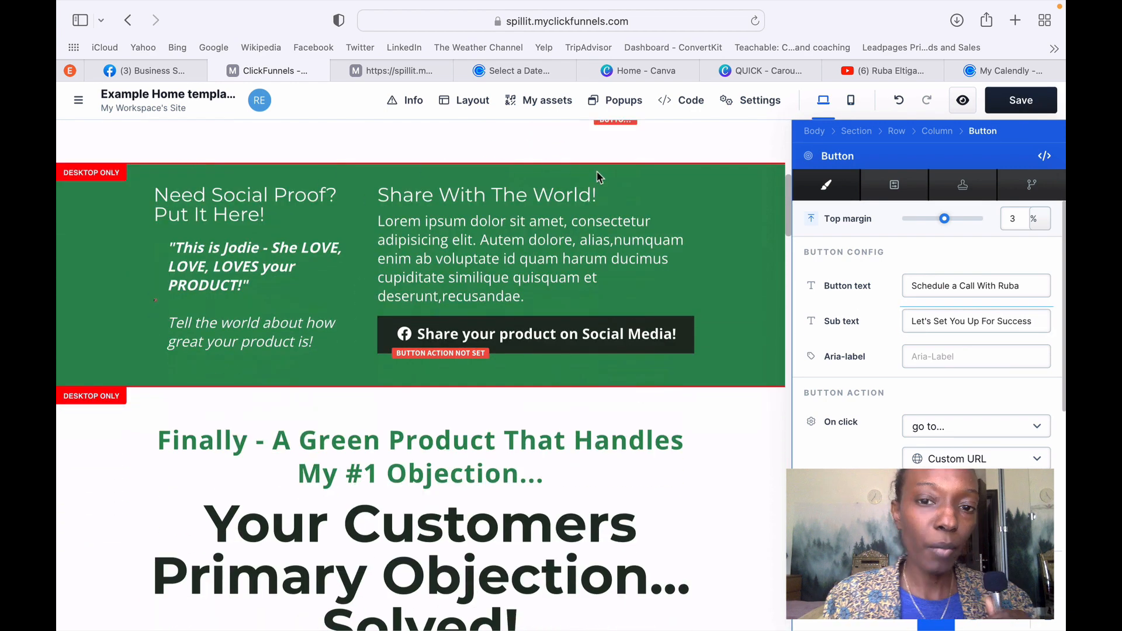
pyautogui.scroll(3, 371, 283)
pyautogui.scroll(10, 446, 208)
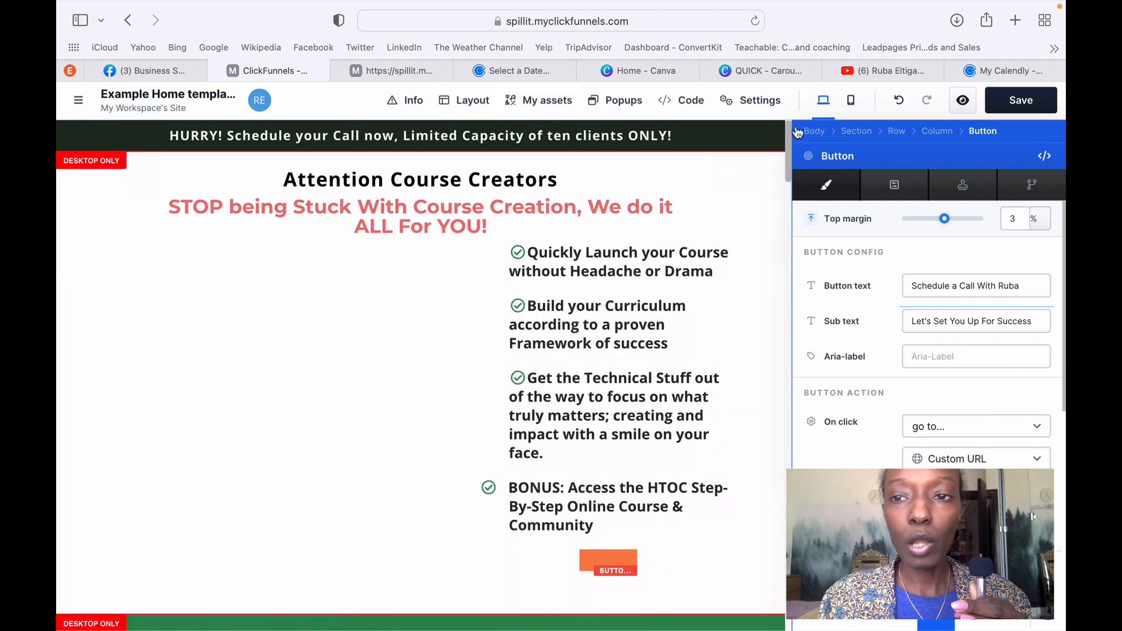
pyautogui.click(754, 208)
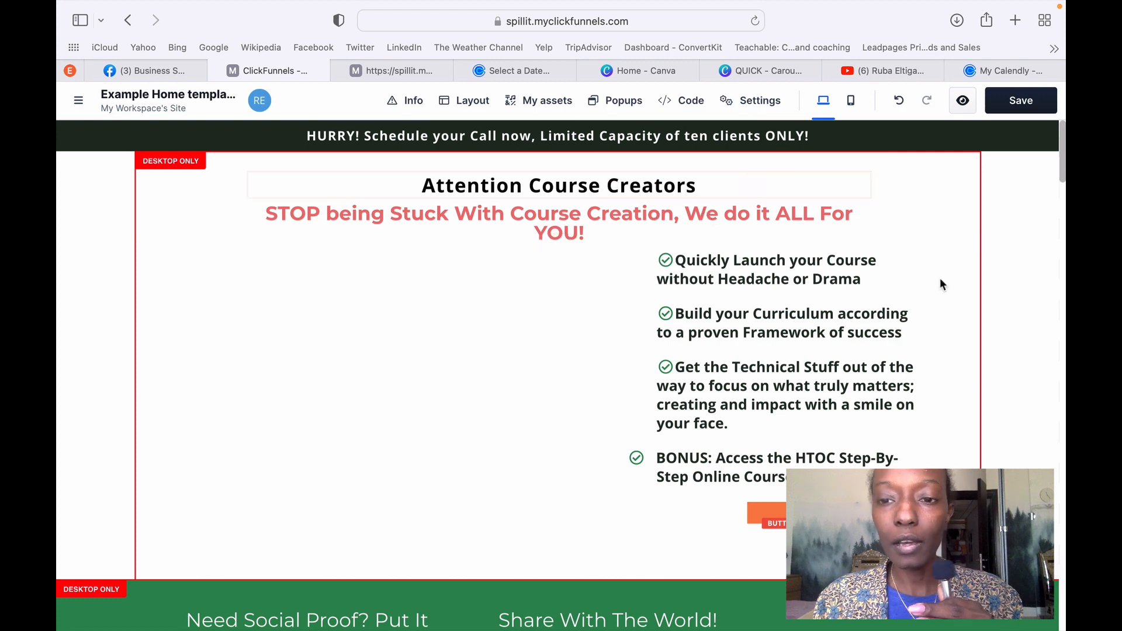
# Look over the desktop benefits list, the orange call button and the green social proof section.
pyautogui.scroll(-5, 282, 474)
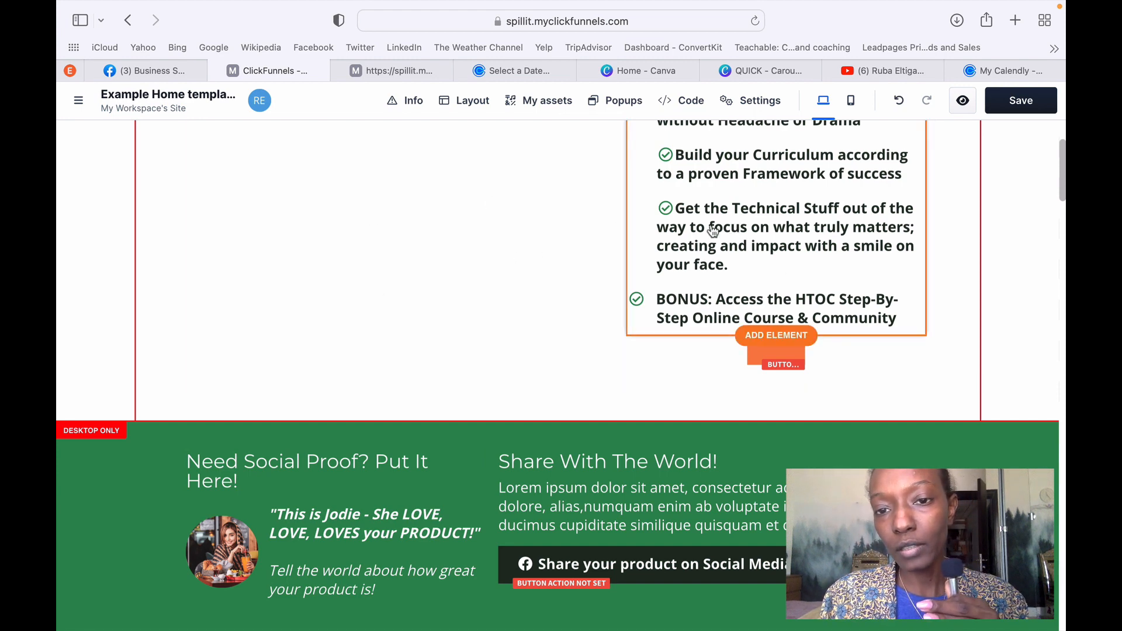
pyautogui.scroll(-2, 764, 316)
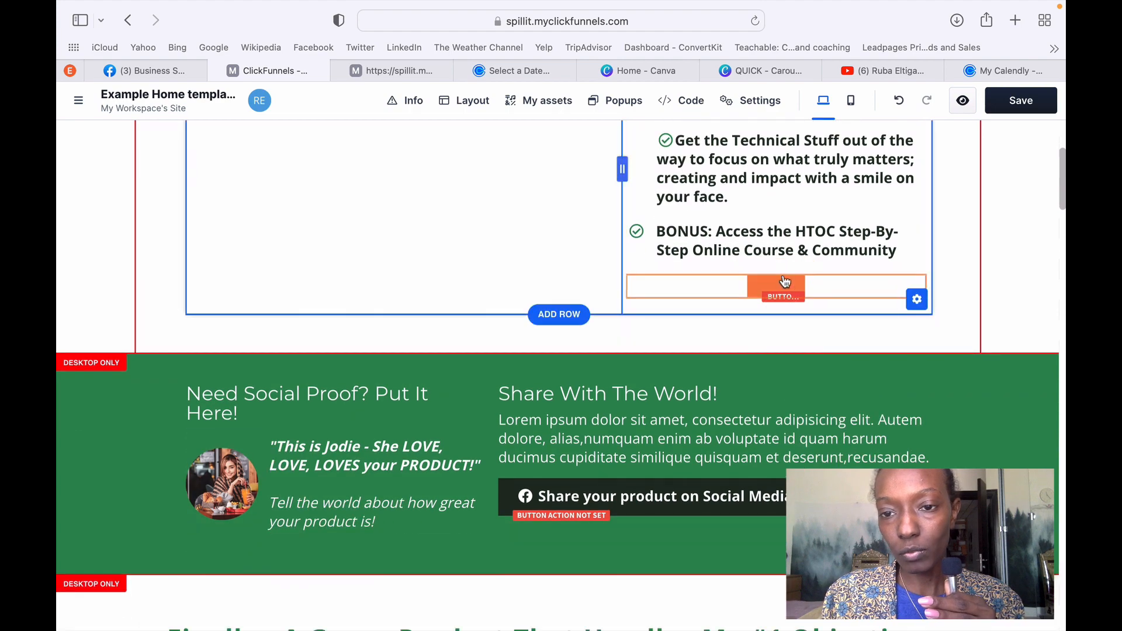
pyautogui.scroll(-7, 493, 347)
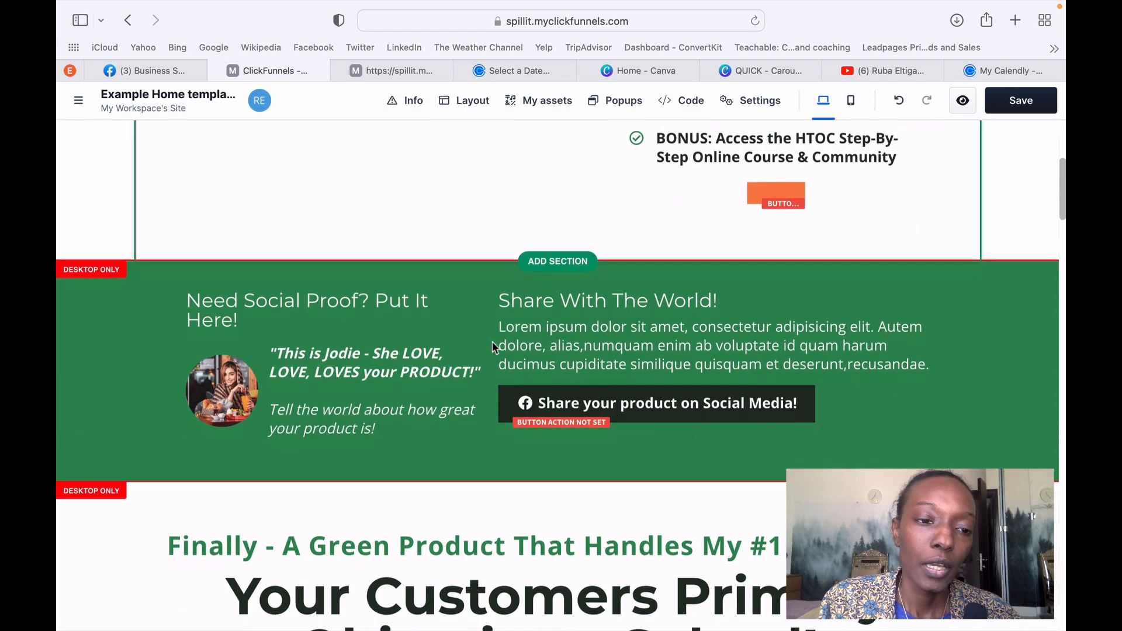
# Open the image gallery for the green smoothie image below the "Your Customers Primary Objection... Solved!" headline.
pyautogui.scroll(-18, 492, 342)
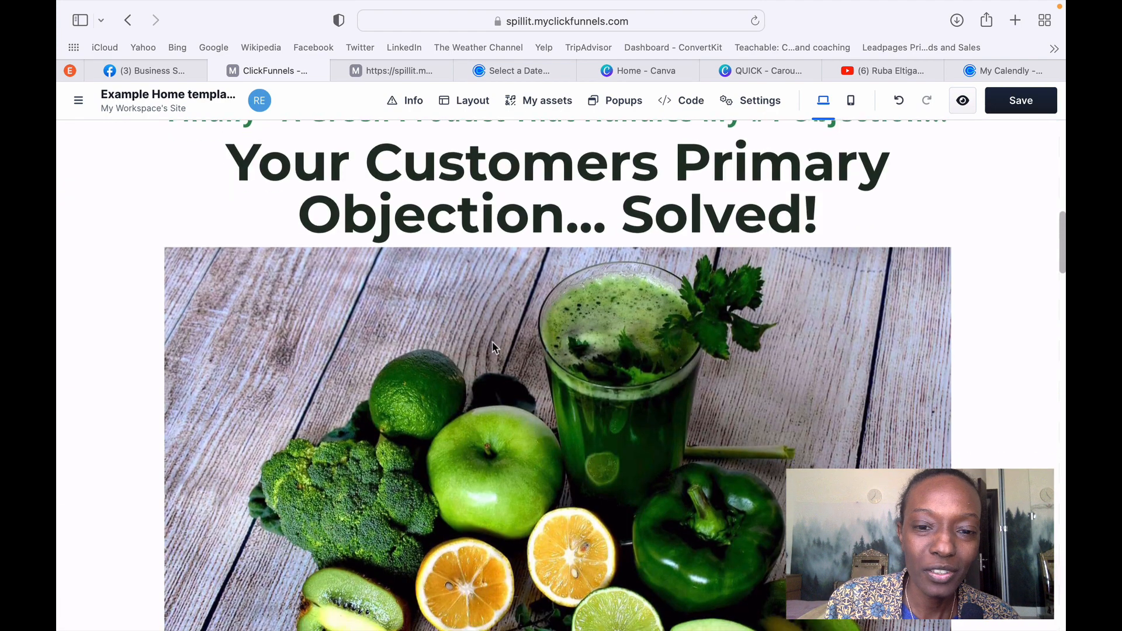
pyautogui.scroll(7, 493, 341)
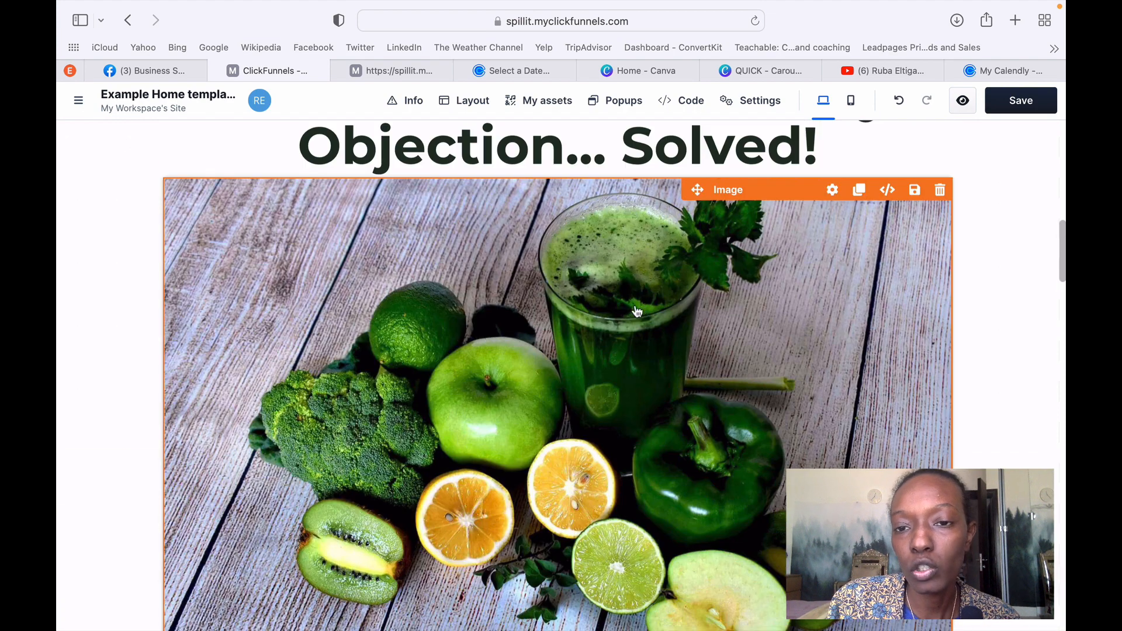
pyautogui.click(715, 323)
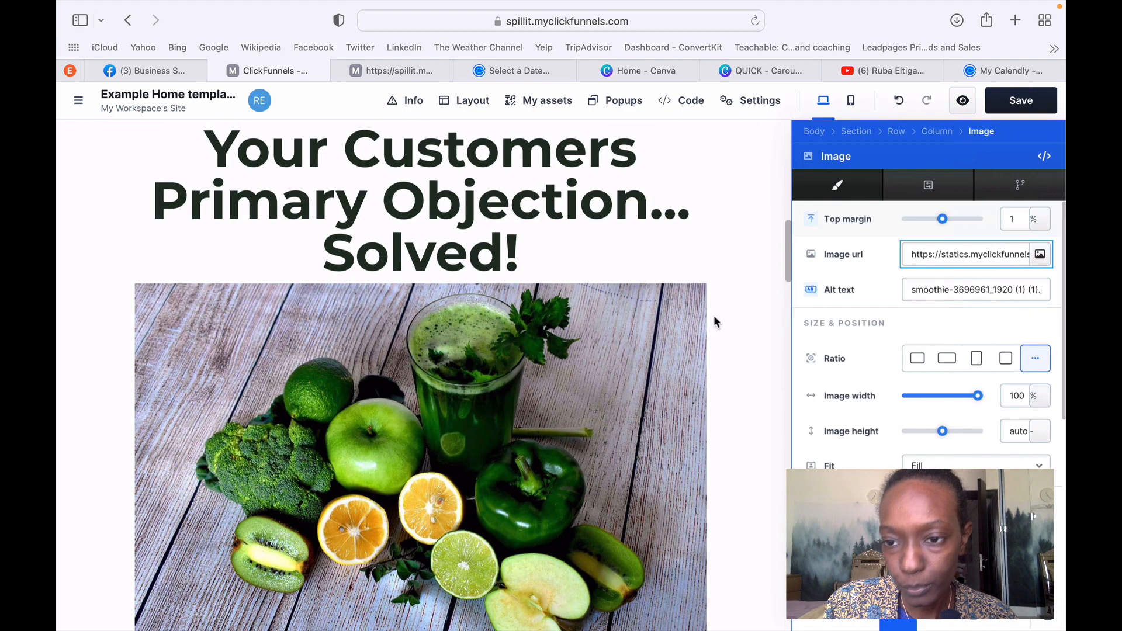
pyautogui.click(1040, 256)
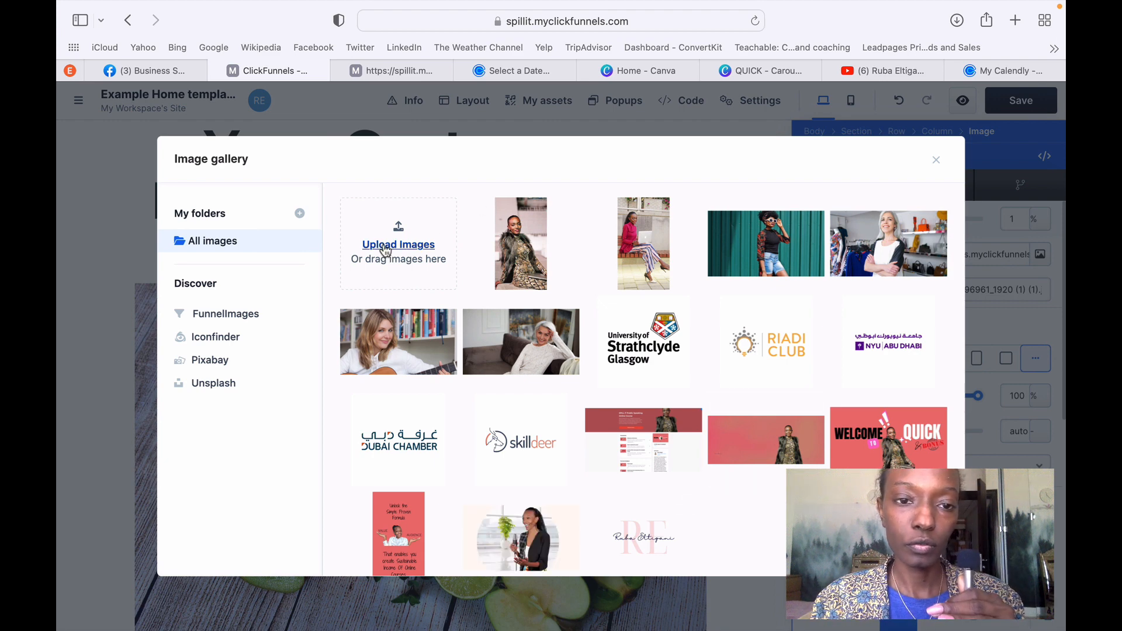
pyautogui.click(385, 250)
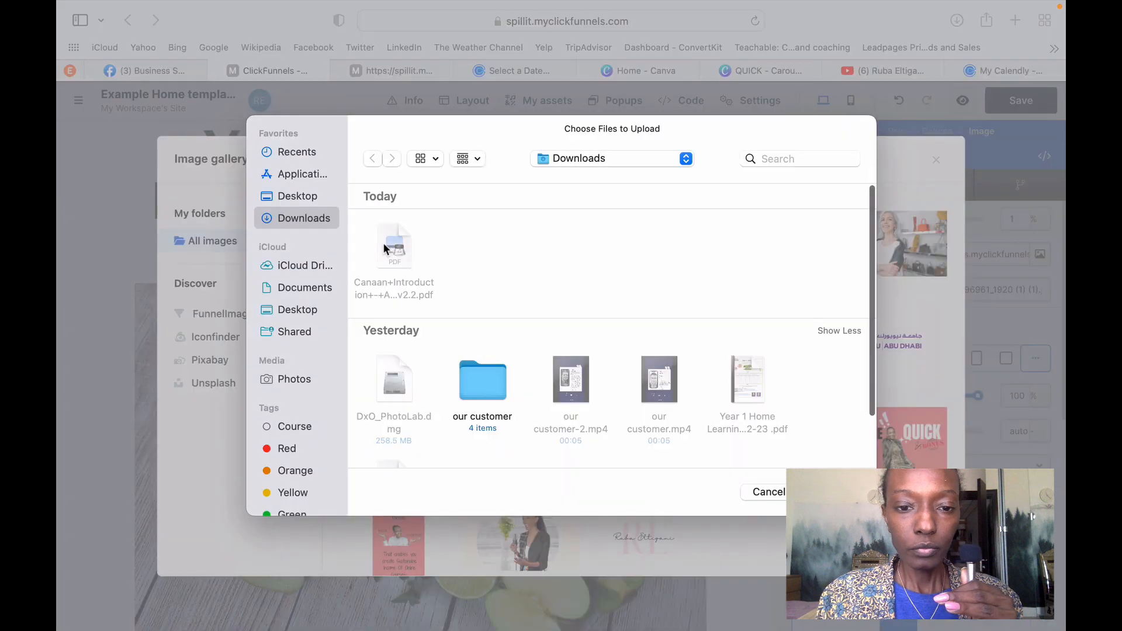
pyautogui.scroll(-3, 636, 413)
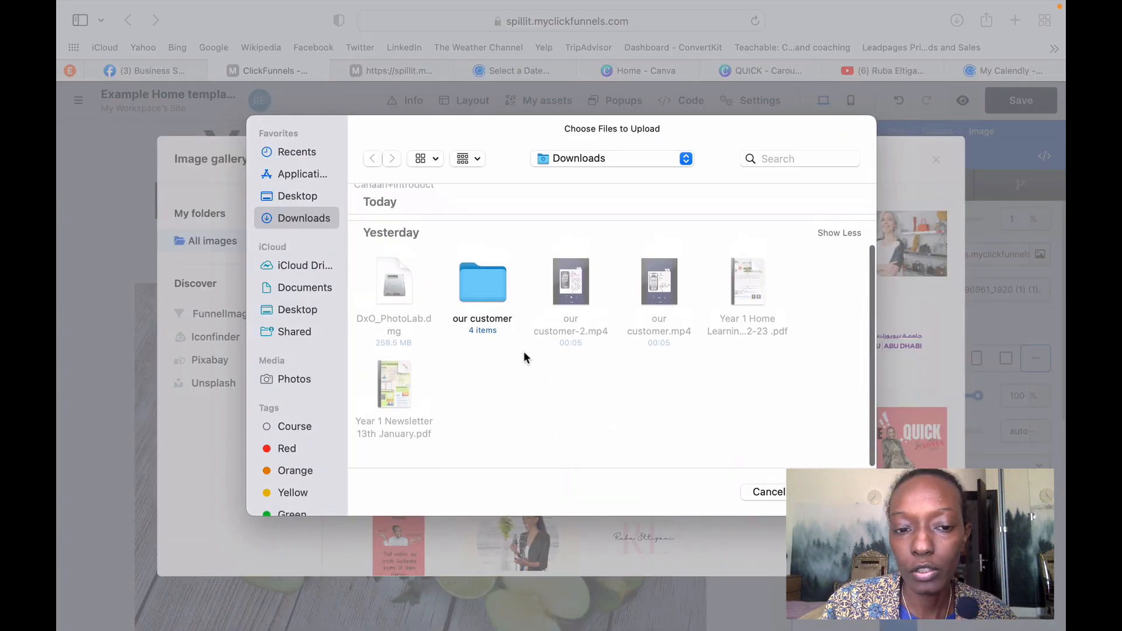
pyautogui.click(768, 492)
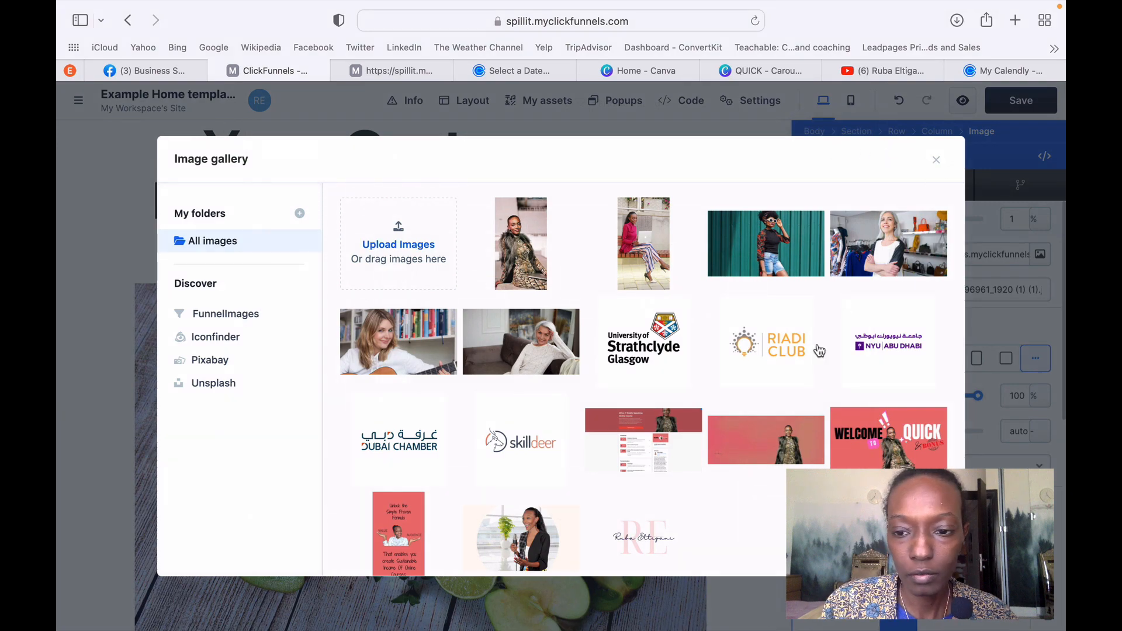
# Replace the smoothie image with the plain coral banner showing a woman in a fur vest from the gallery.
pyautogui.click(796, 438)
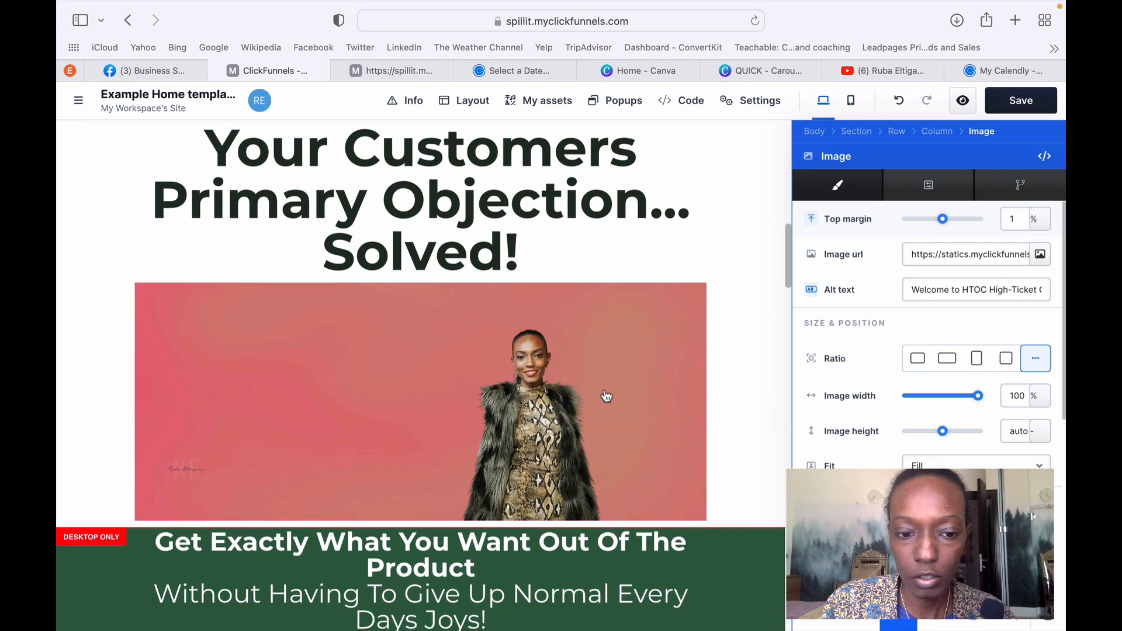
pyautogui.scroll(-2, 606, 396)
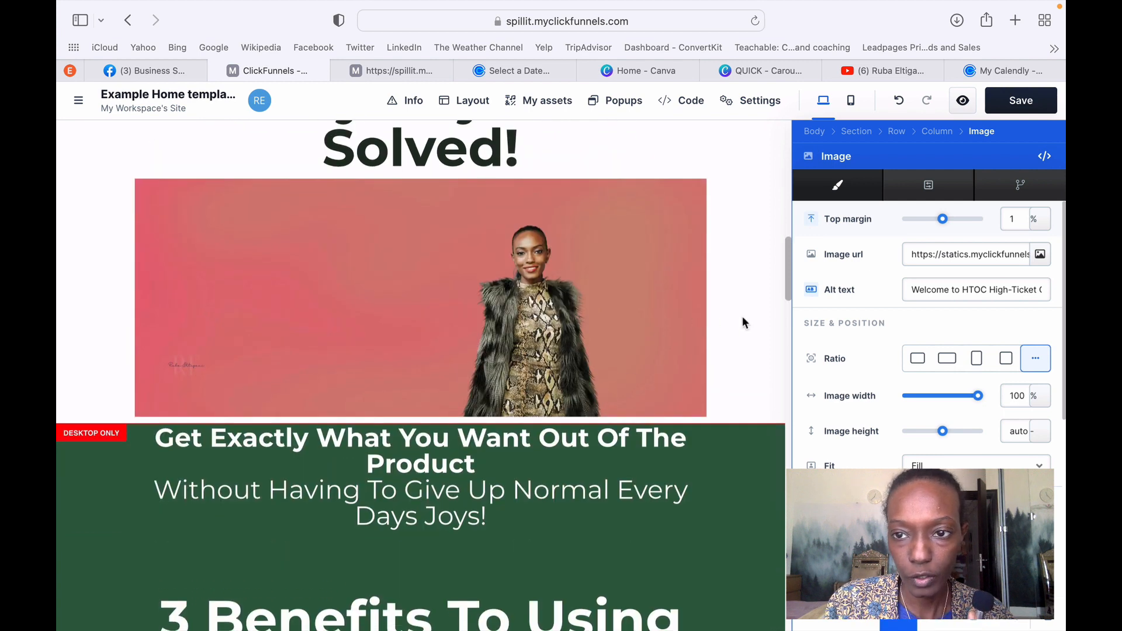
# Save the home page and open its preview.
pyautogui.click(1020, 104)
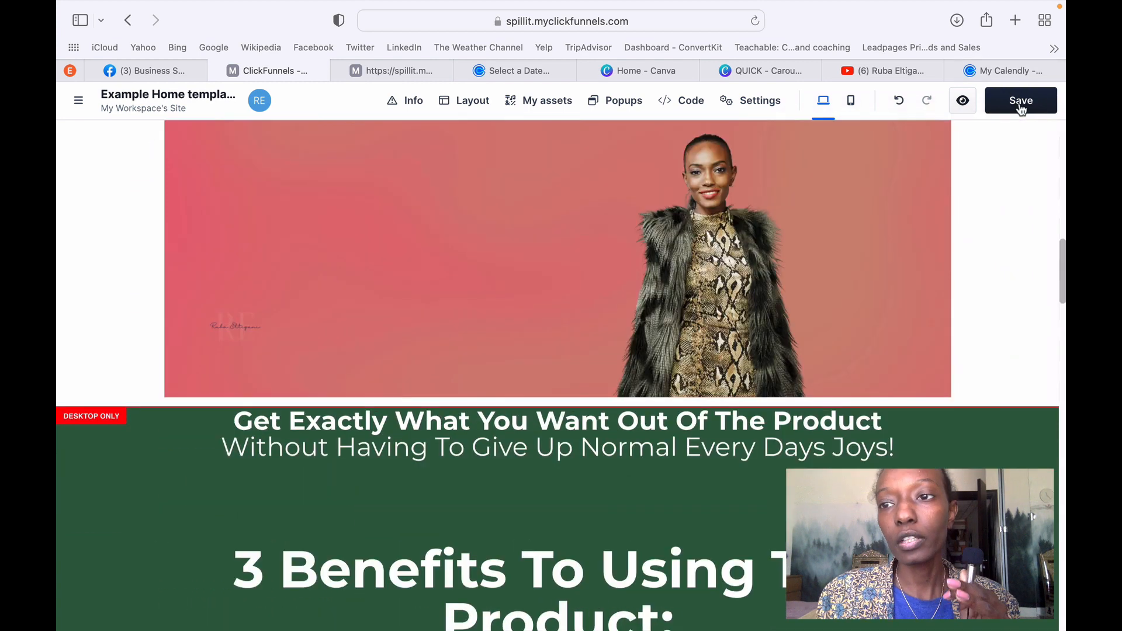
pyautogui.click(1020, 108)
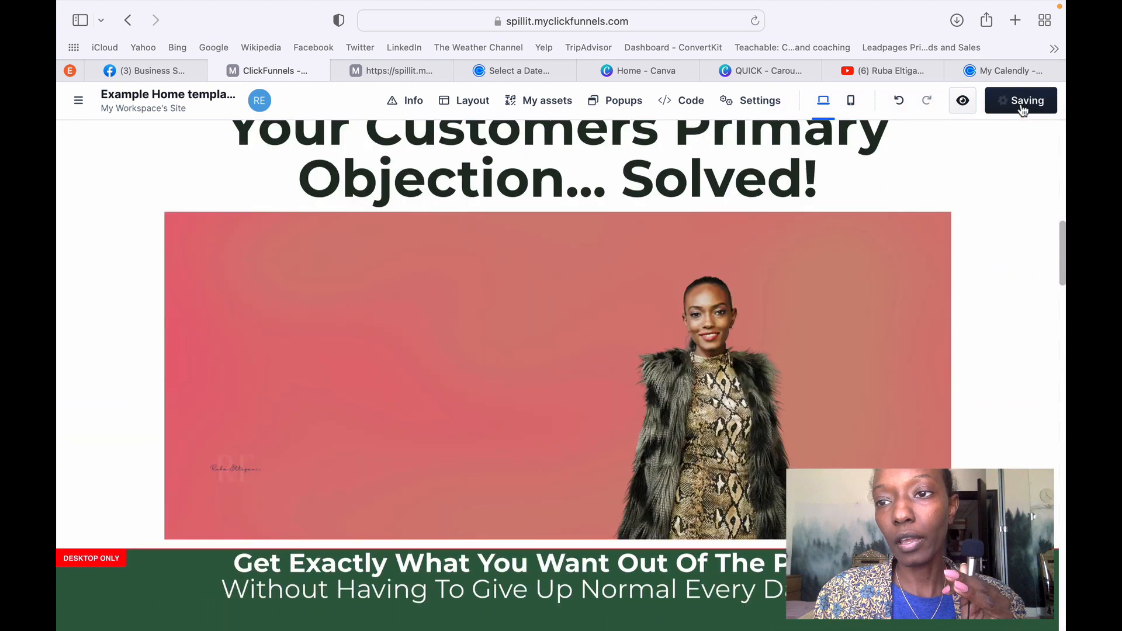
pyautogui.click(964, 102)
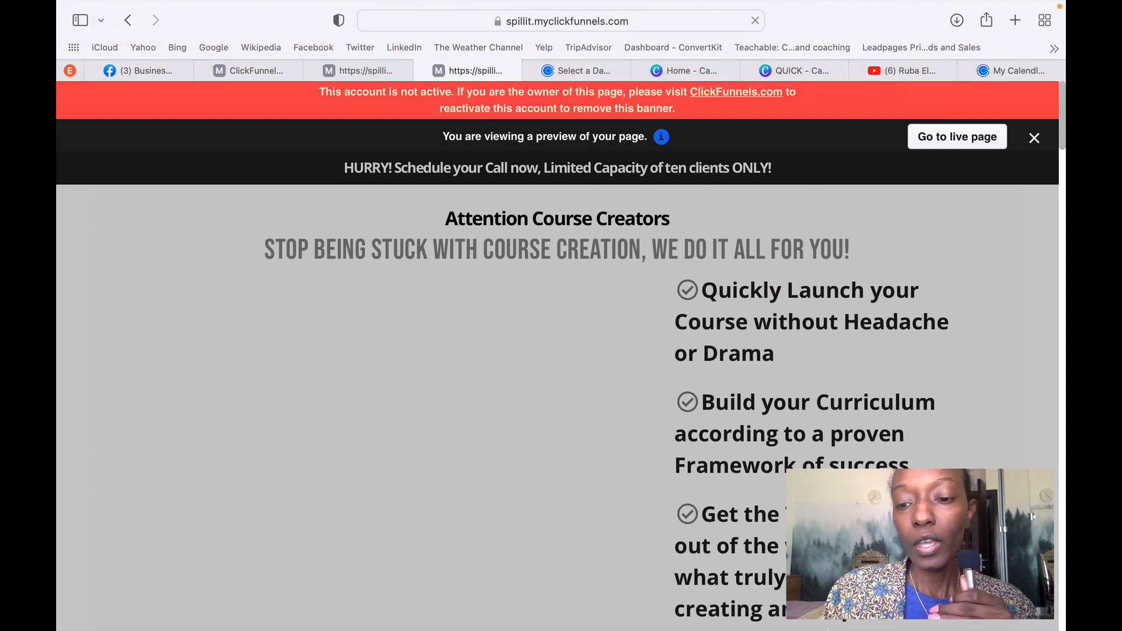
pyautogui.click(663, 10)
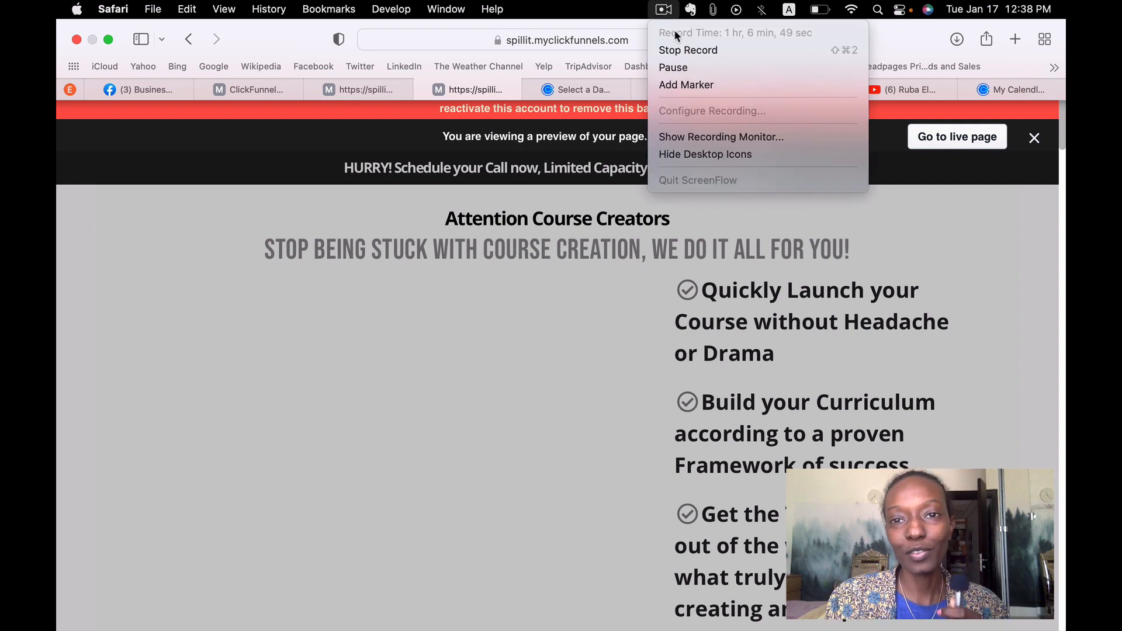